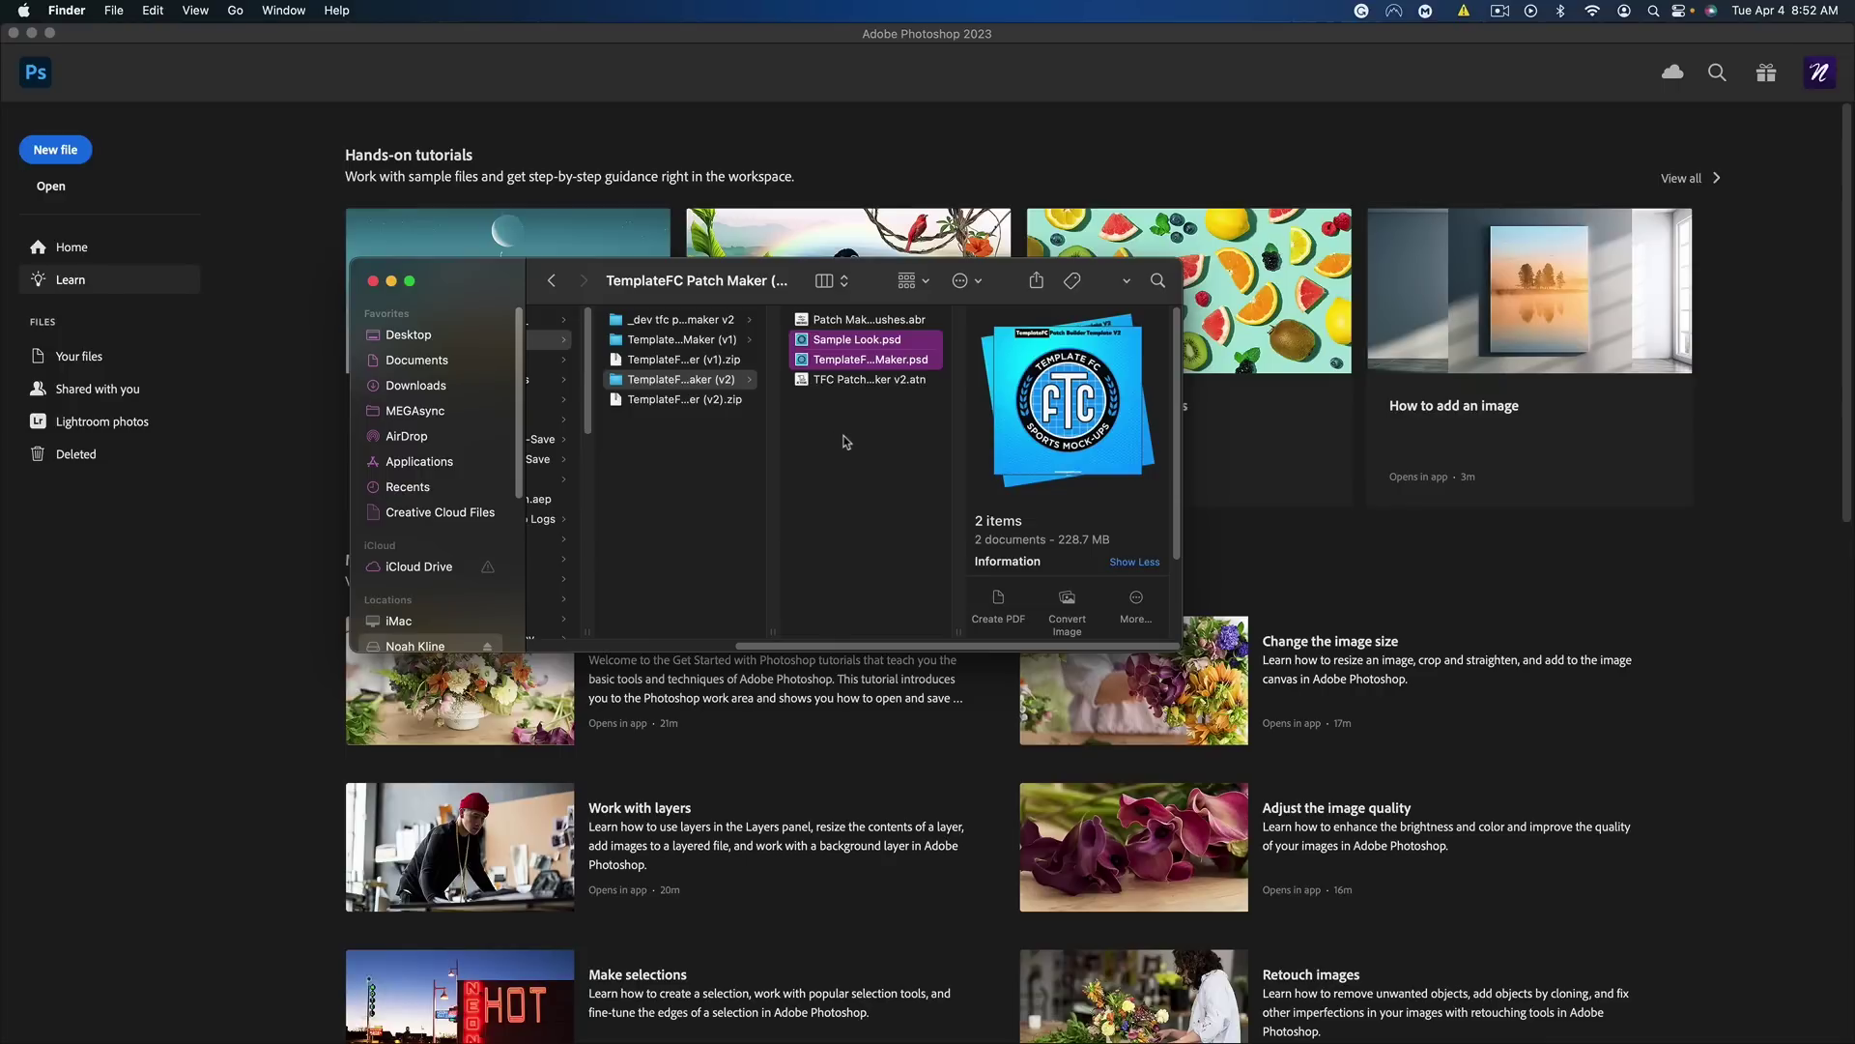
# Examine the brushes file, the two Photoshop documents and the actions file in the TemplateFC Patch Maker (v2) folder
pyautogui.click(832, 383)
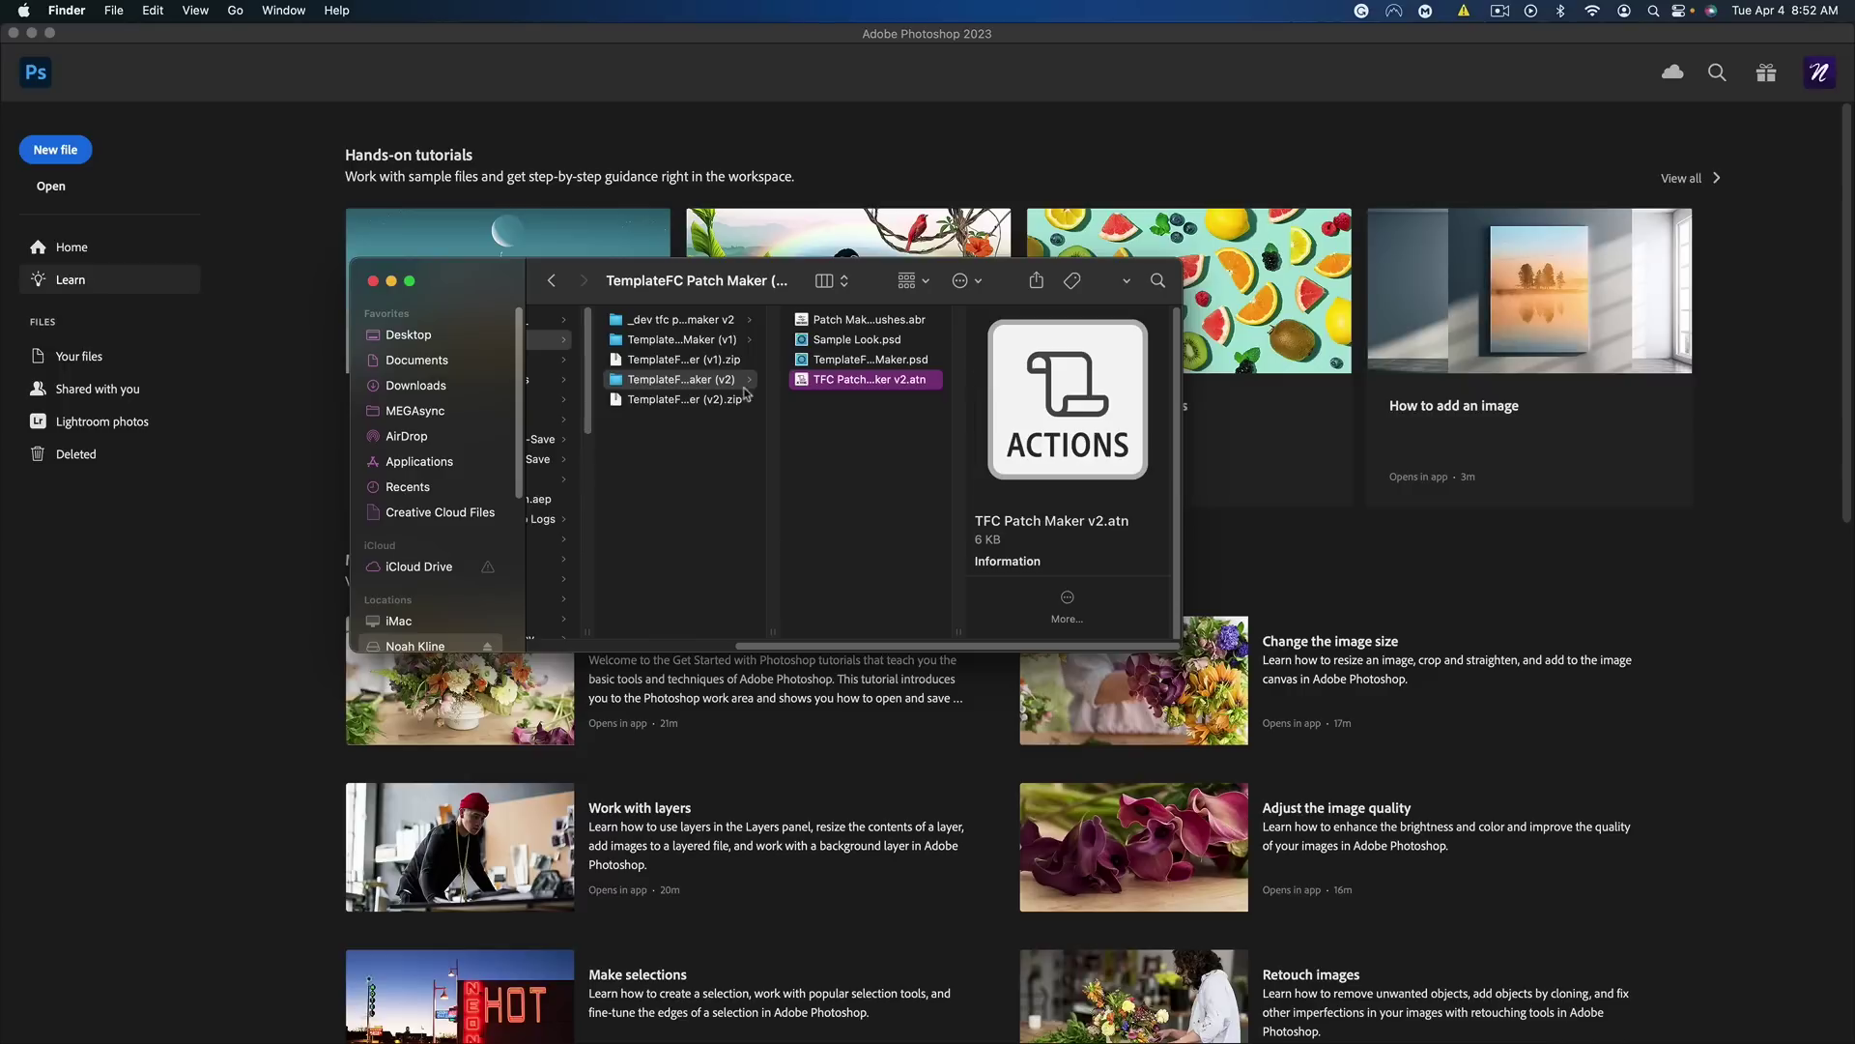
pyautogui.click(821, 440)
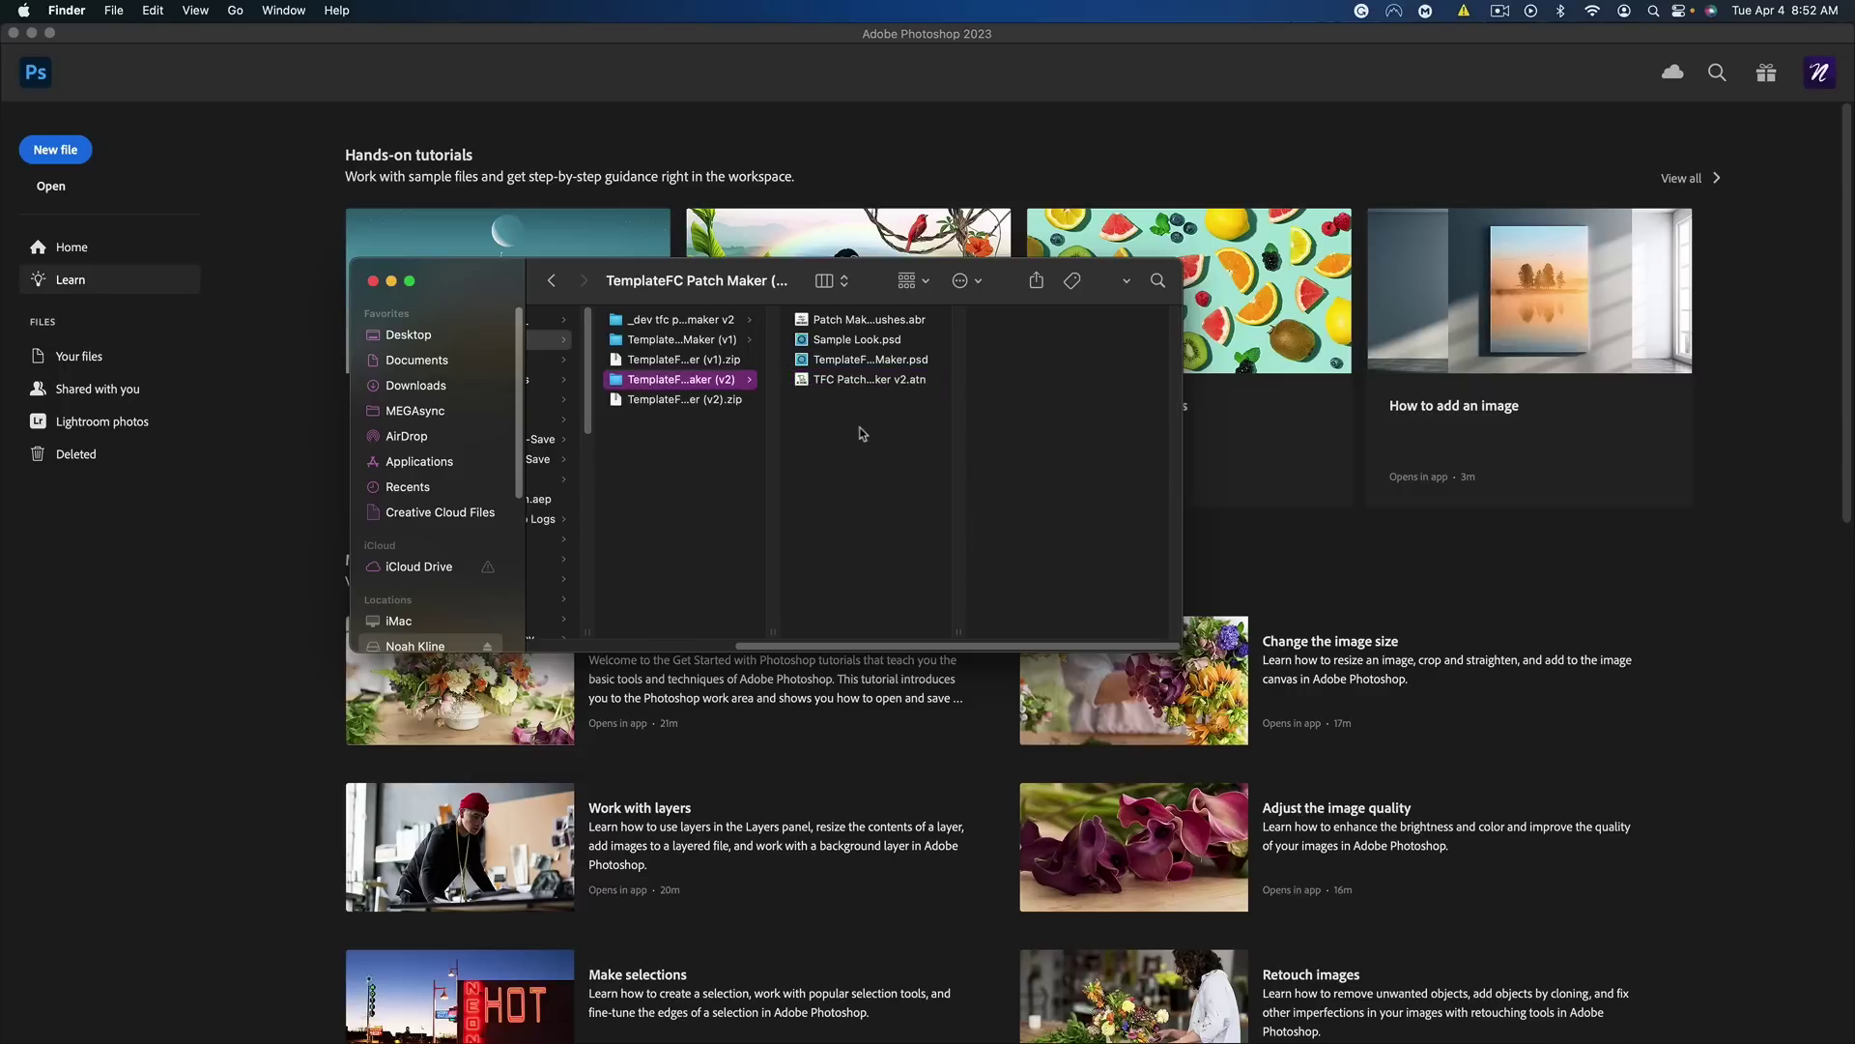
pyautogui.click(862, 320)
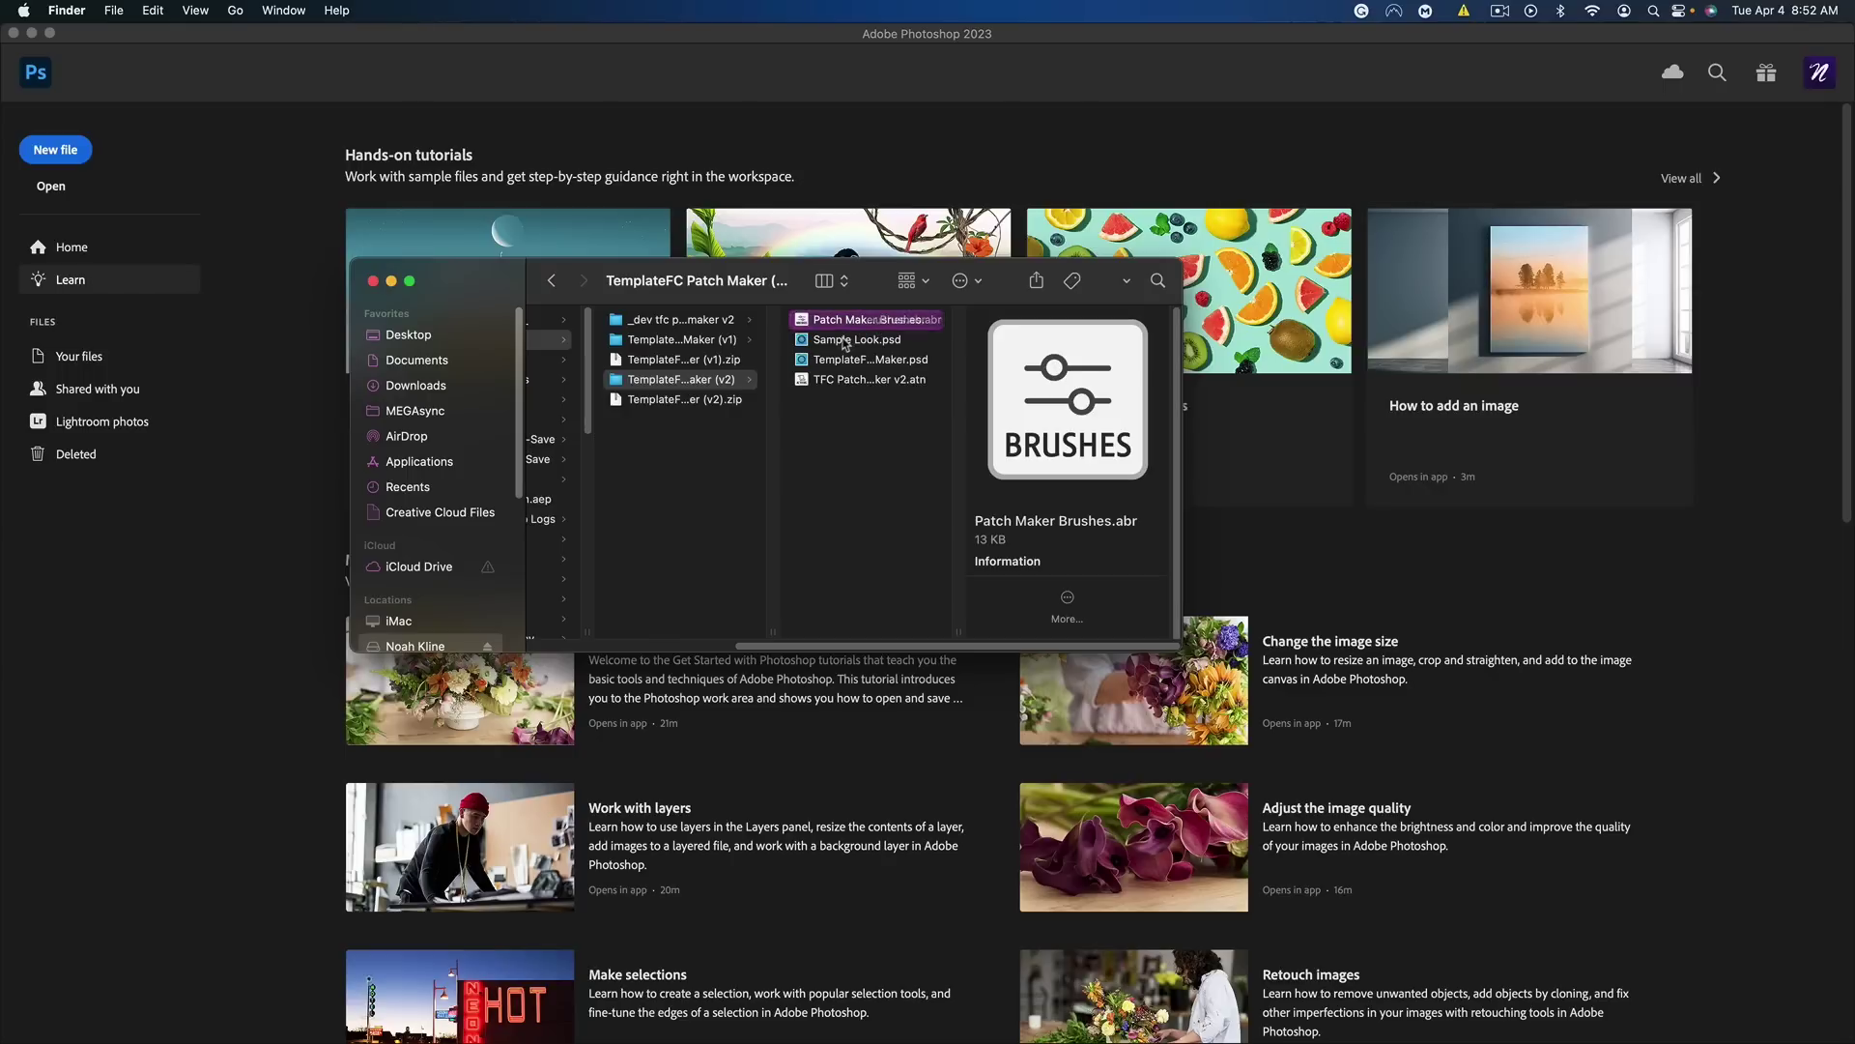
pyautogui.click(847, 341)
pyautogui.click(842, 360)
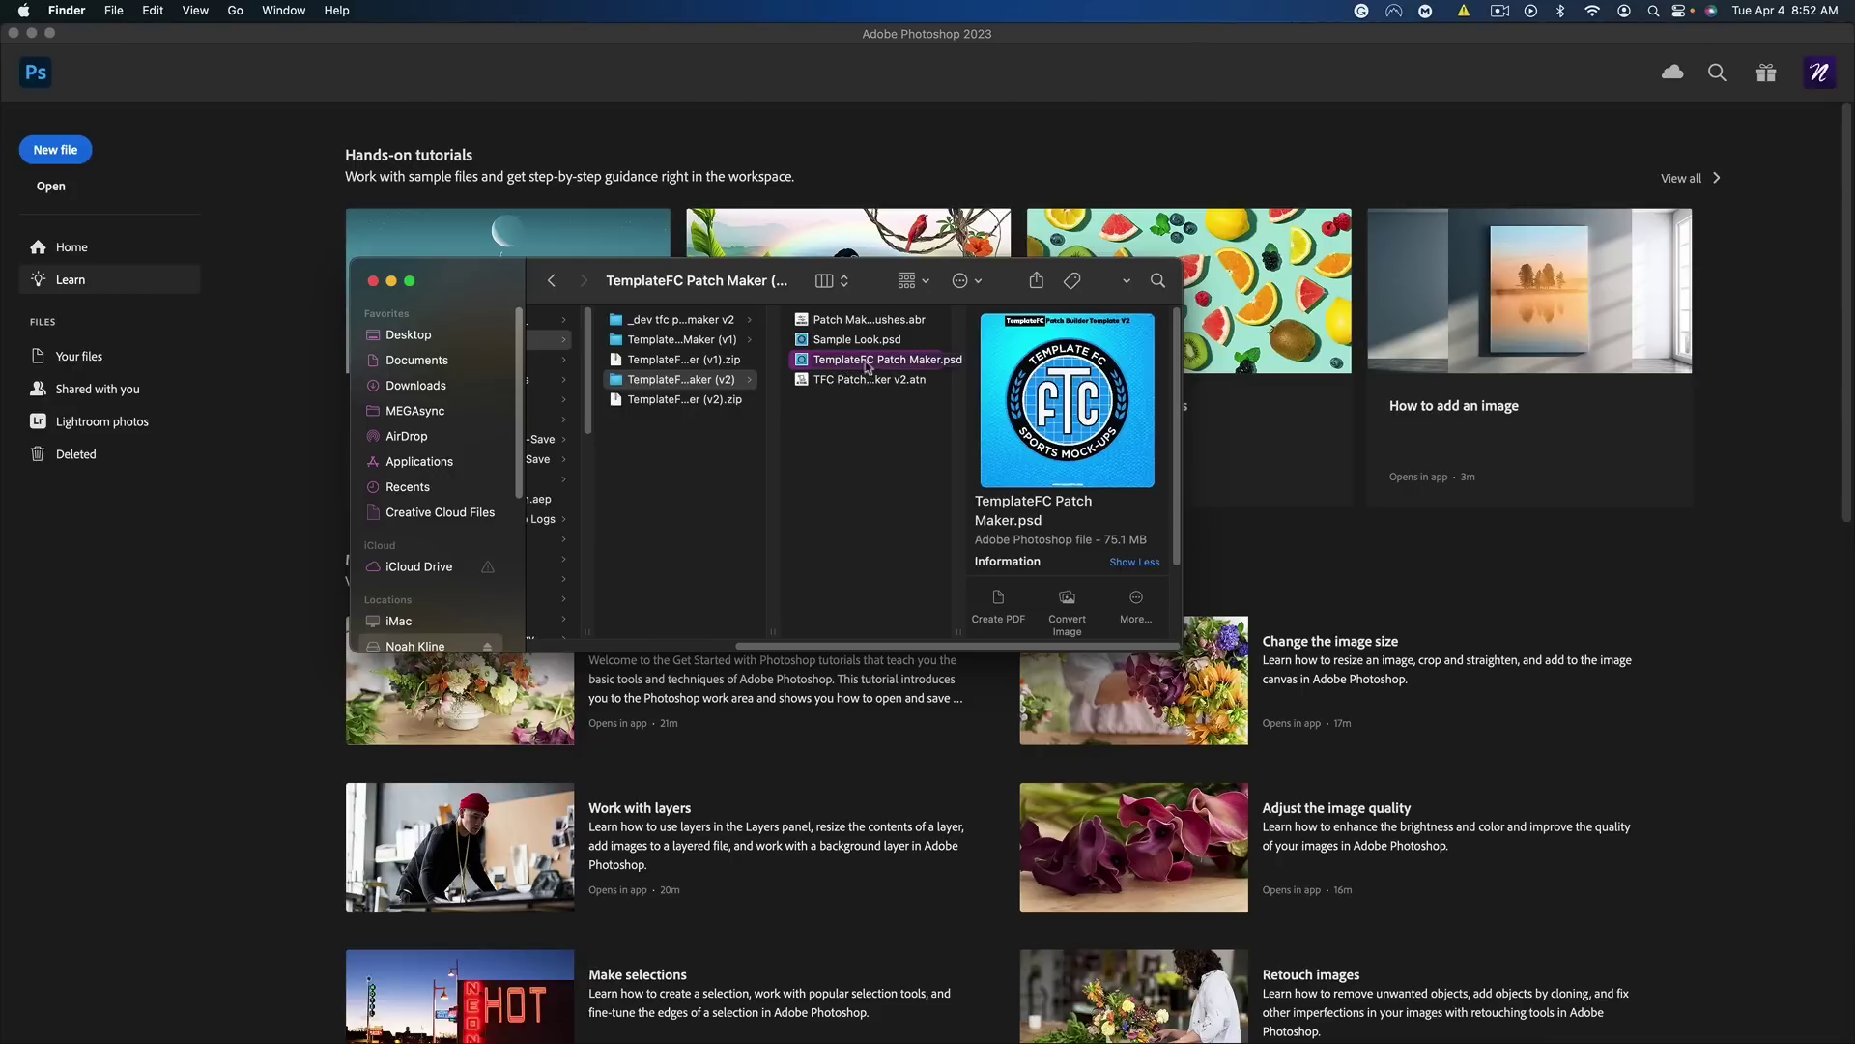
pyautogui.click(824, 382)
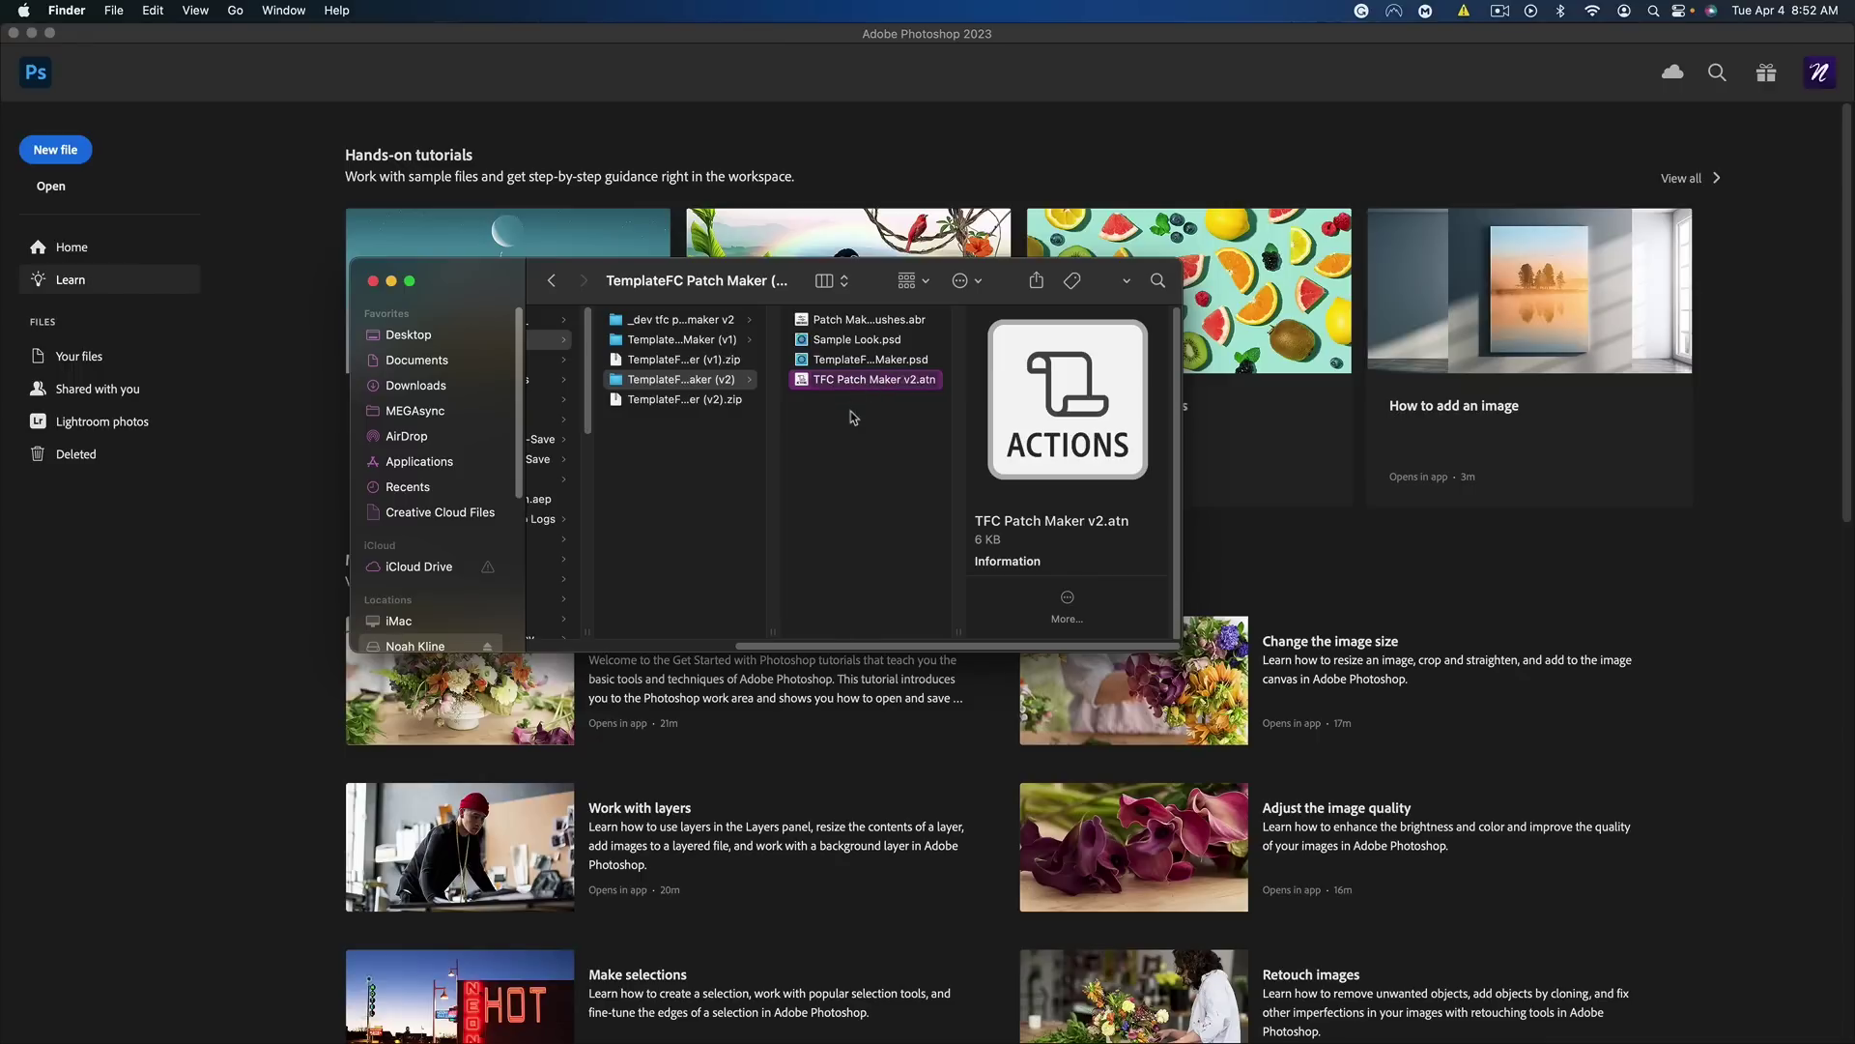
# Open Sample Look.psd and TemplateFC Patch Maker.psd together in Photoshop, and hide the guides in the patch maker document
pyautogui.click(849, 361)
pyautogui.keyDown('shift'); pyautogui.click(844, 345); pyautogui.keyUp('shift')
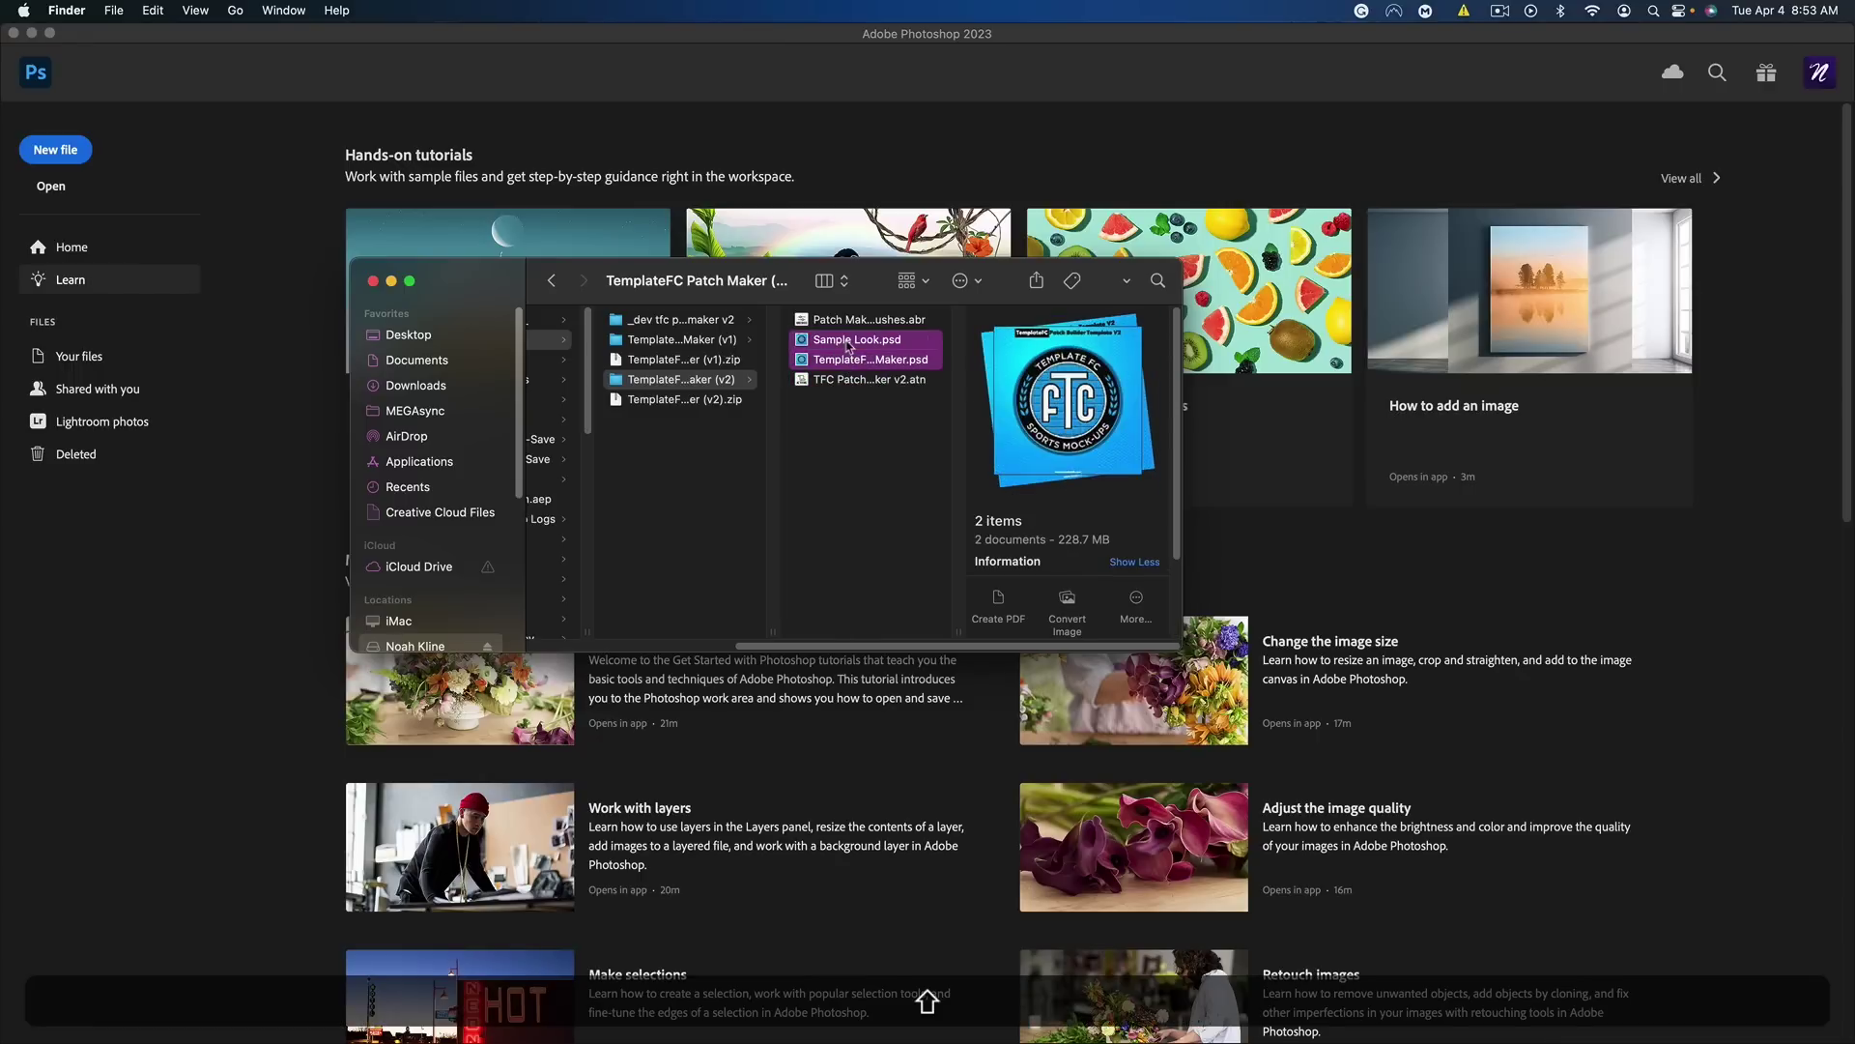
pyautogui.doubleClick(848, 345)
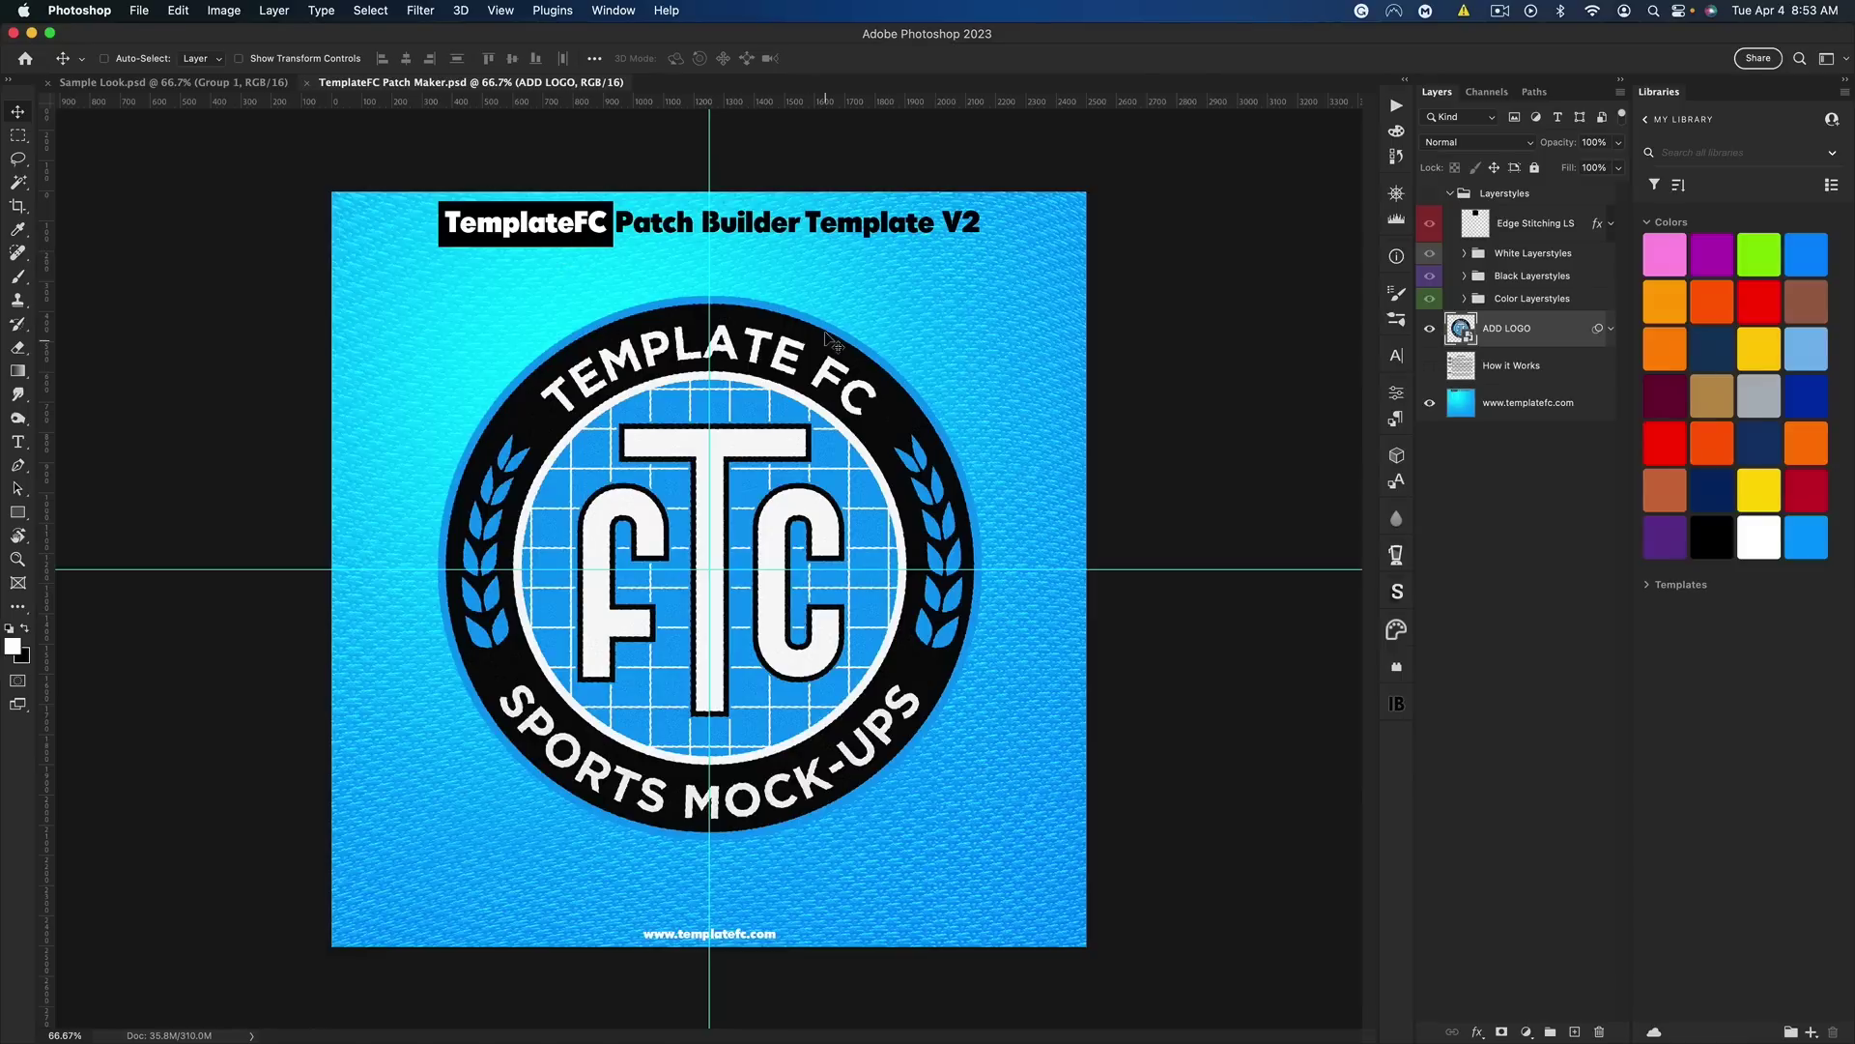
pyautogui.press('super+h')
pyautogui.press('super+0')
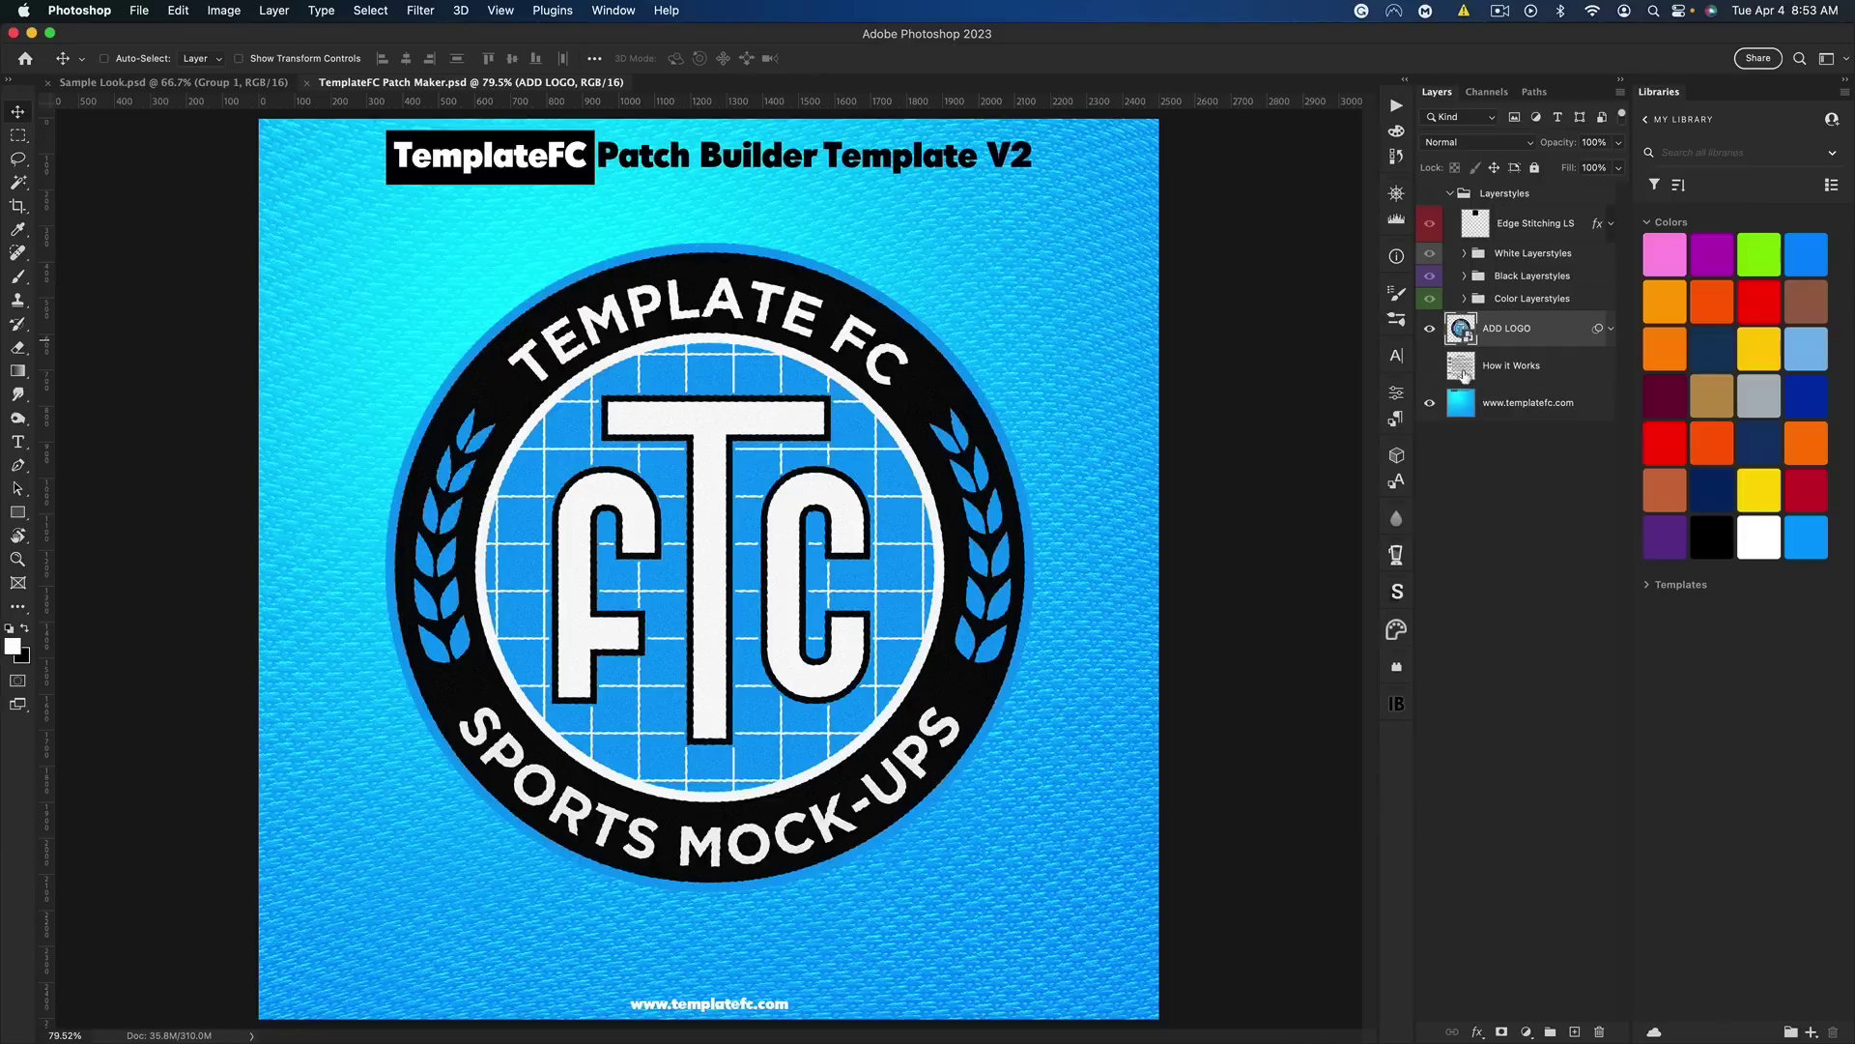
# Read the How it Works layer with the ADD LOGO layer temporarily hidden, and restore both layers' original visibility
pyautogui.click(1430, 366)
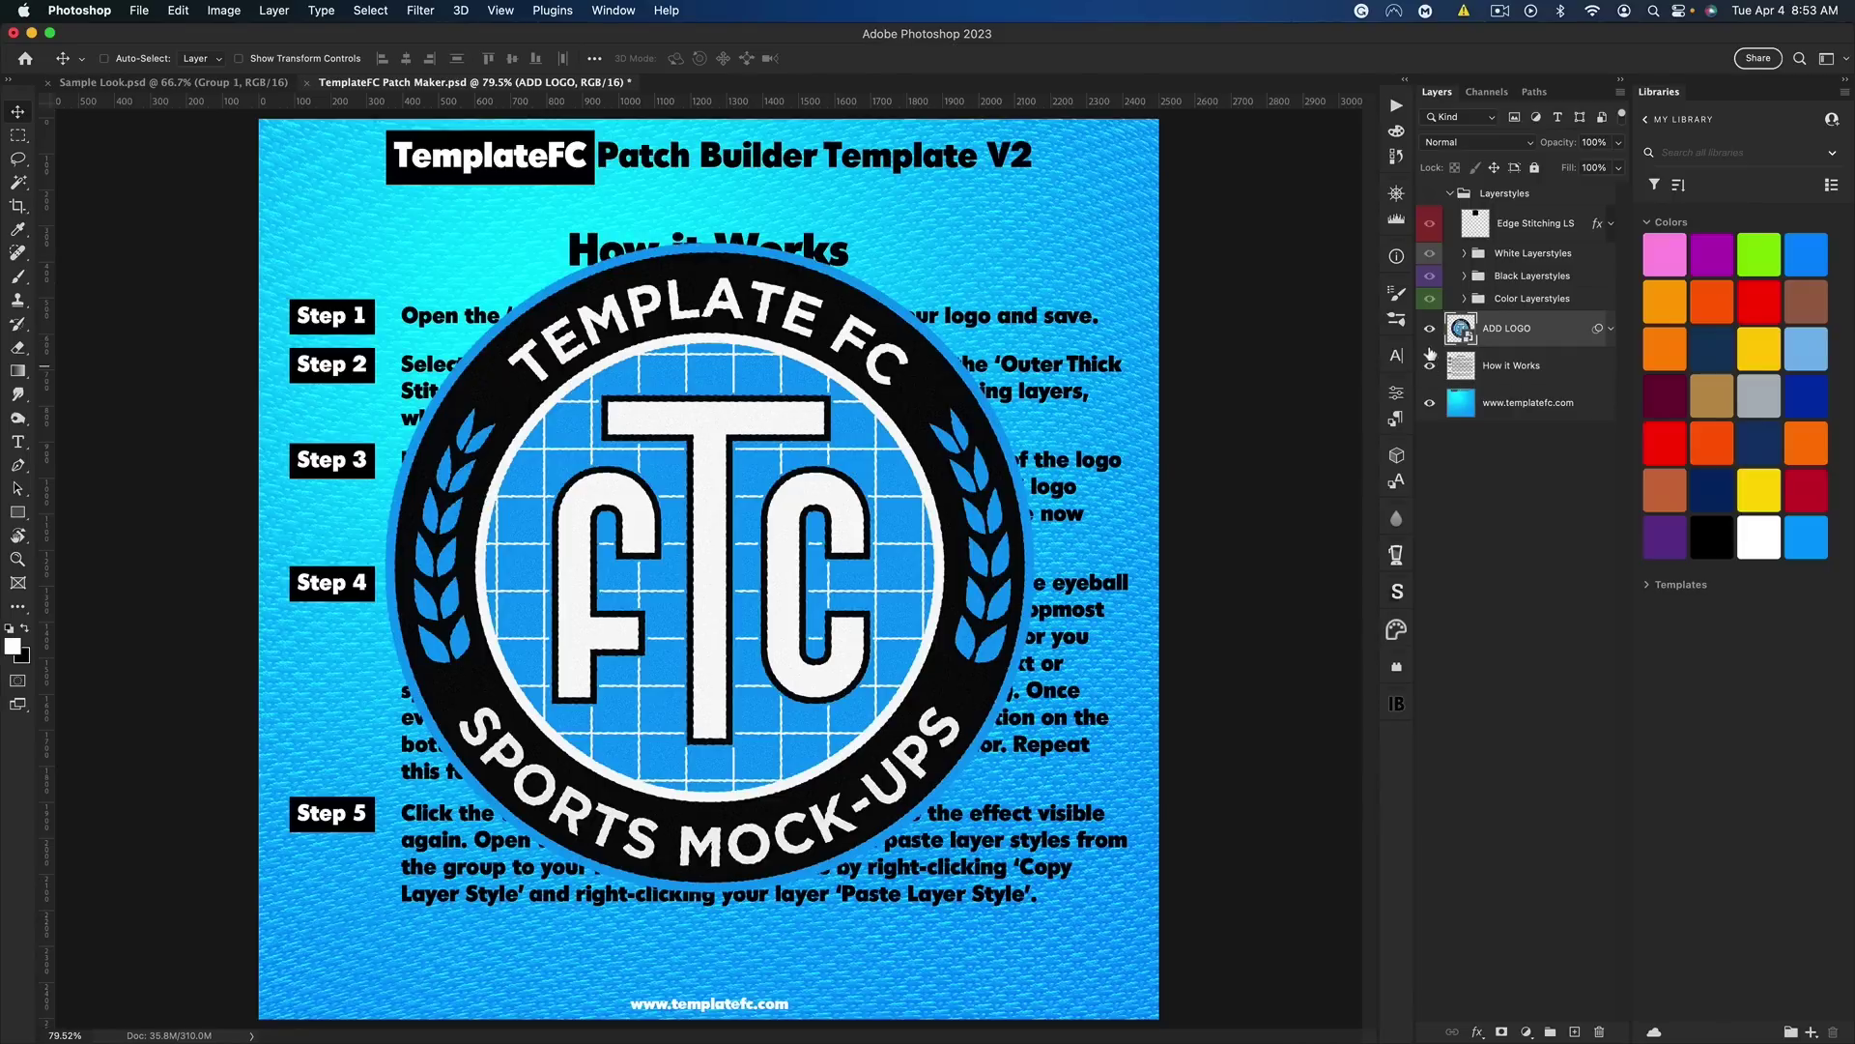
pyautogui.click(1430, 338)
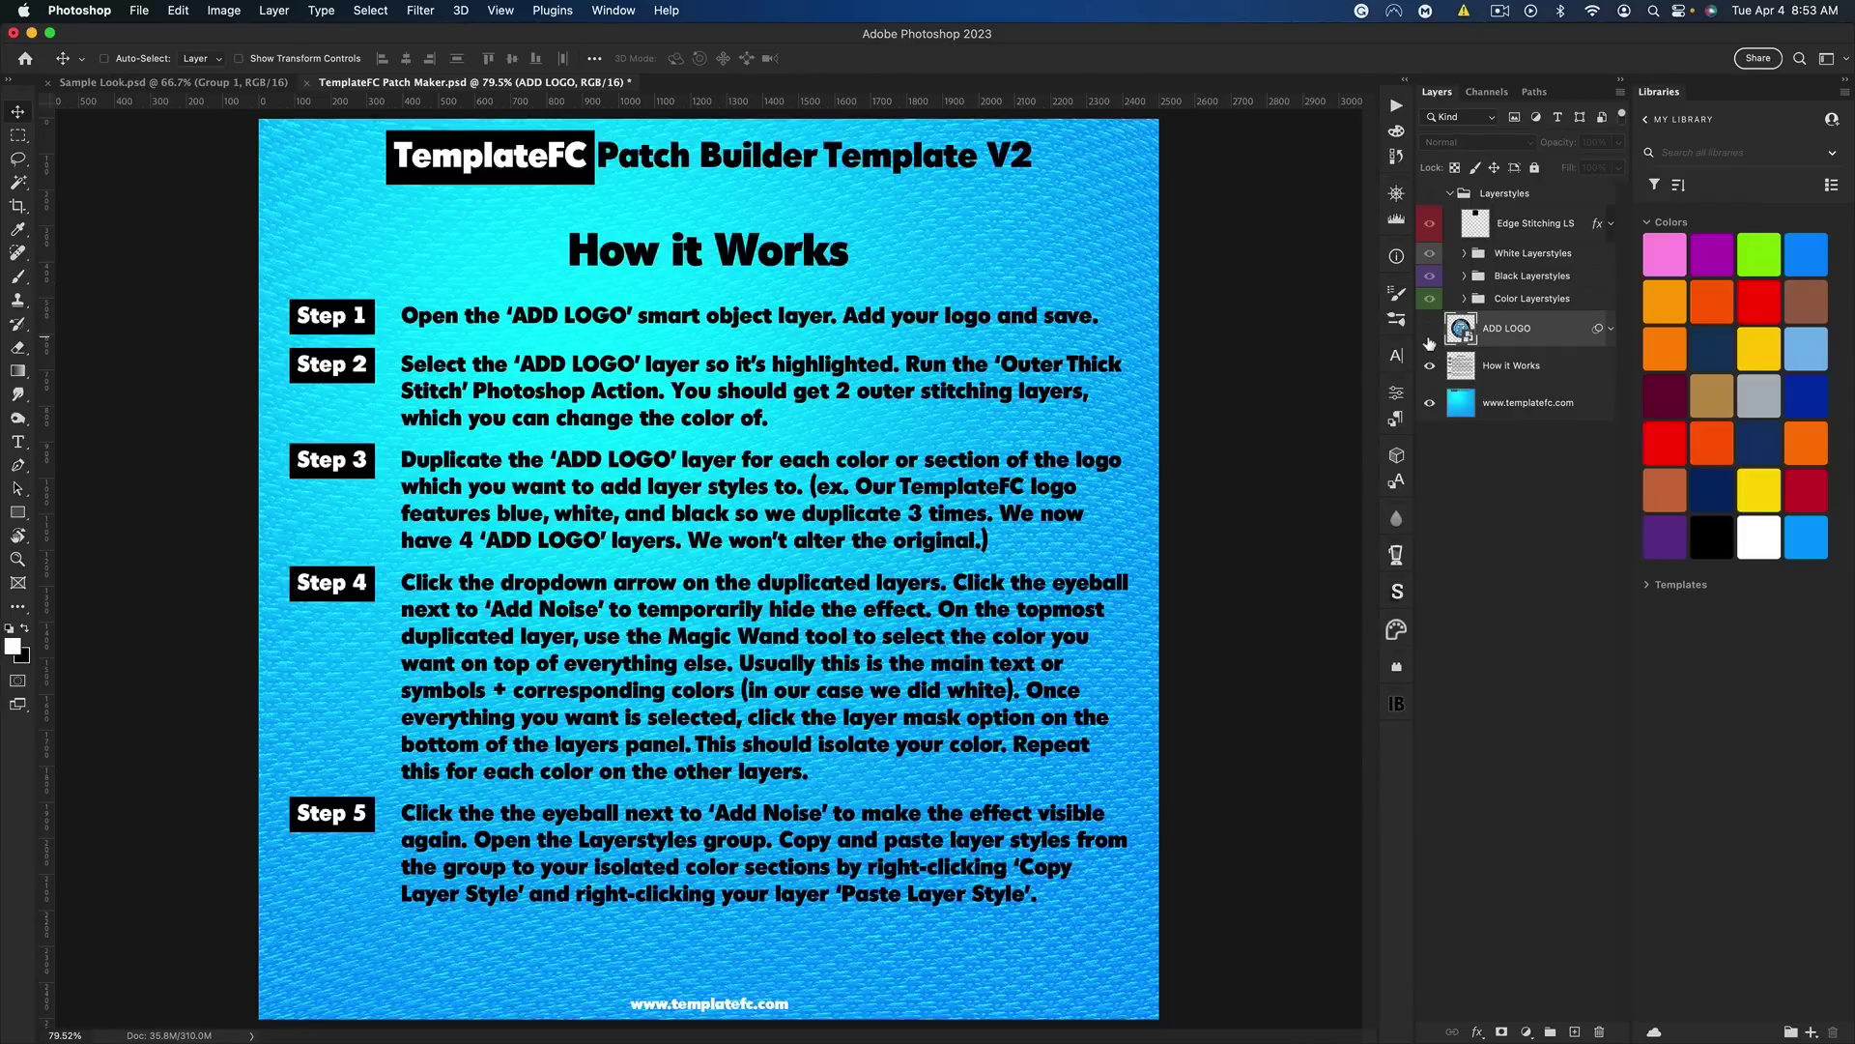
pyautogui.click(1430, 331)
pyautogui.click(1430, 366)
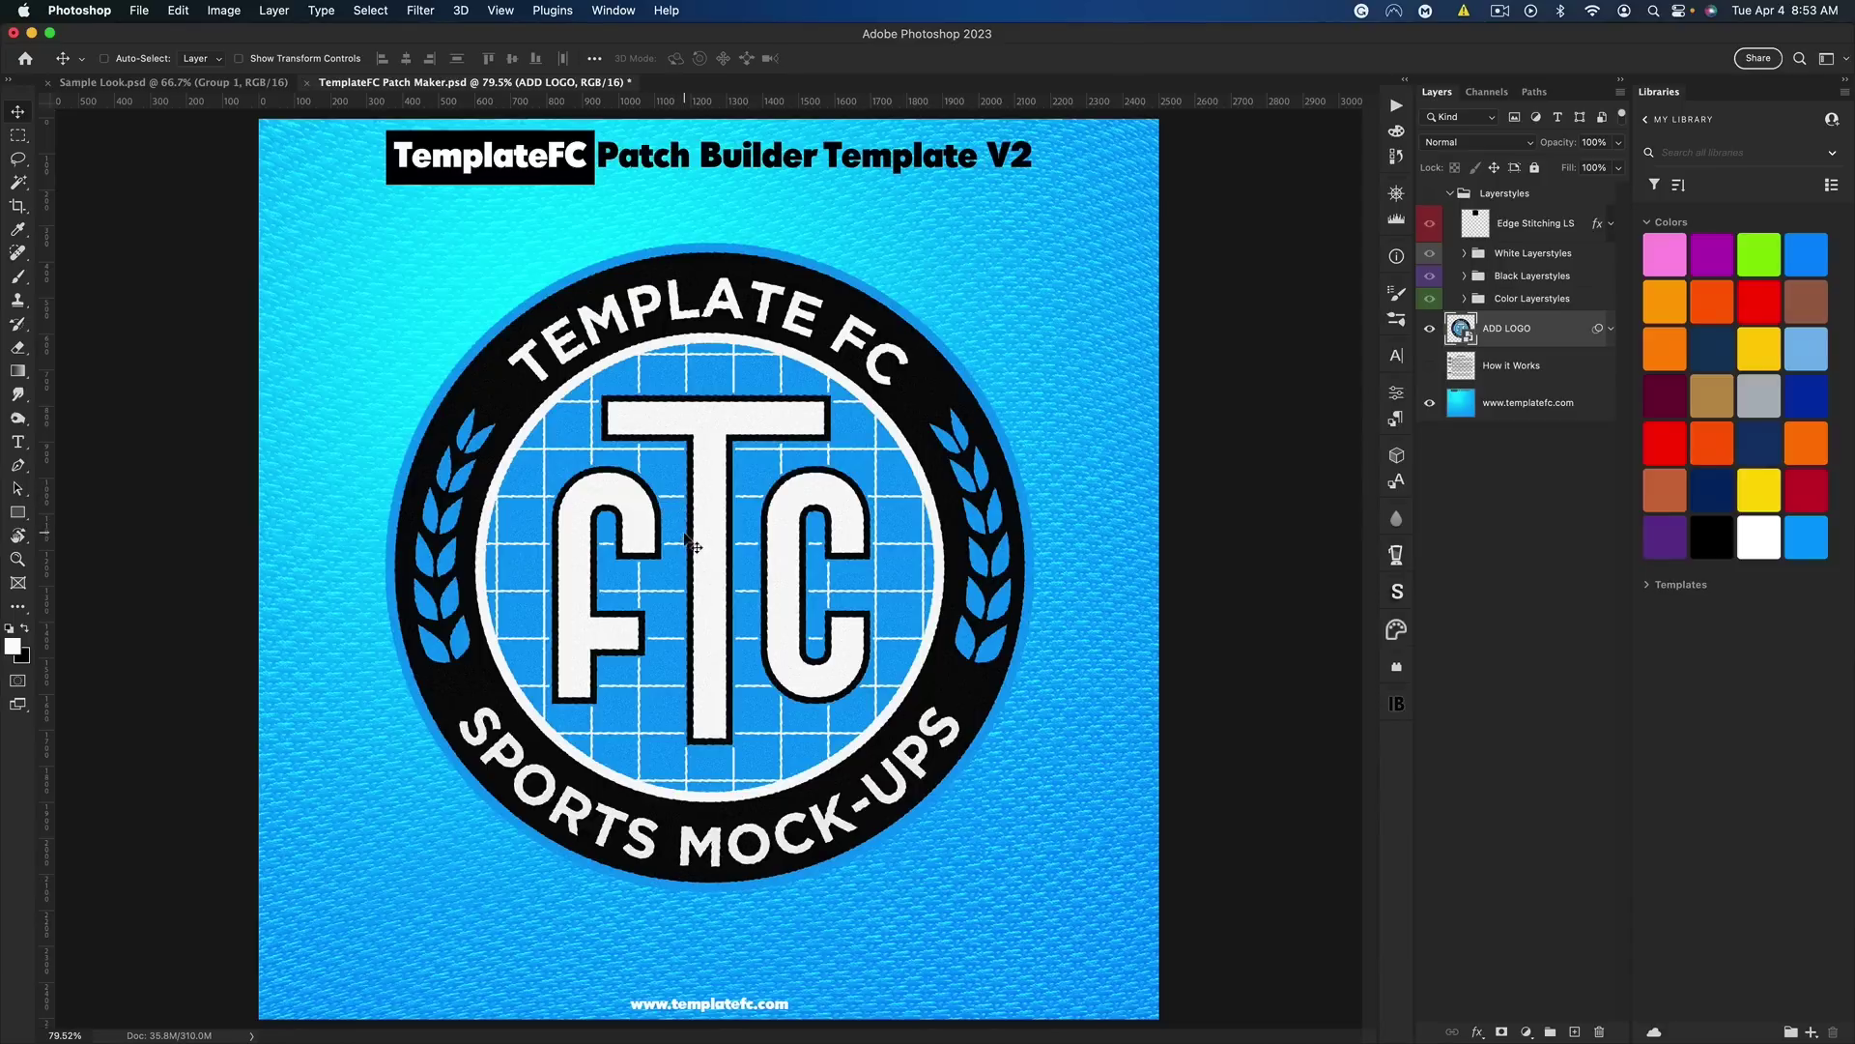
# Switch to the Sample Look.psd document and hide its guides, with the whole canvas fitted in view
pyautogui.click(130, 82)
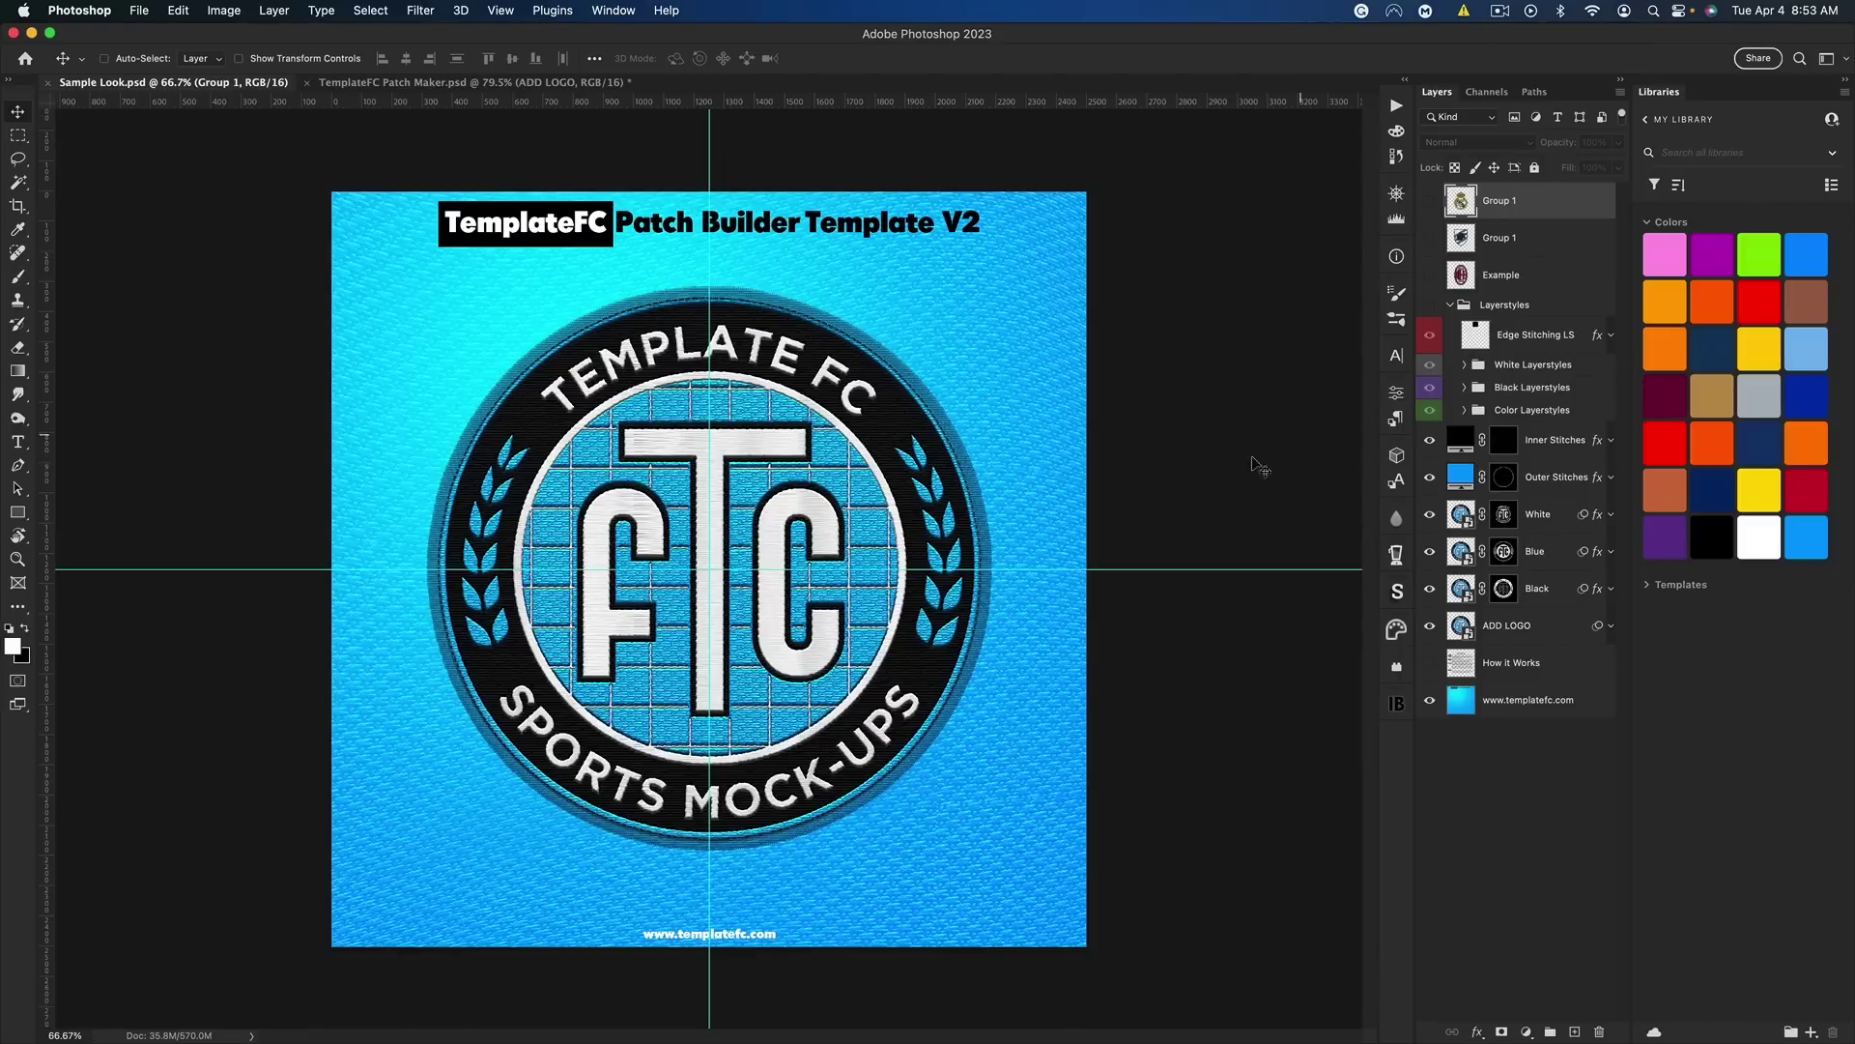
pyautogui.press('super')
pyautogui.press('super+h')
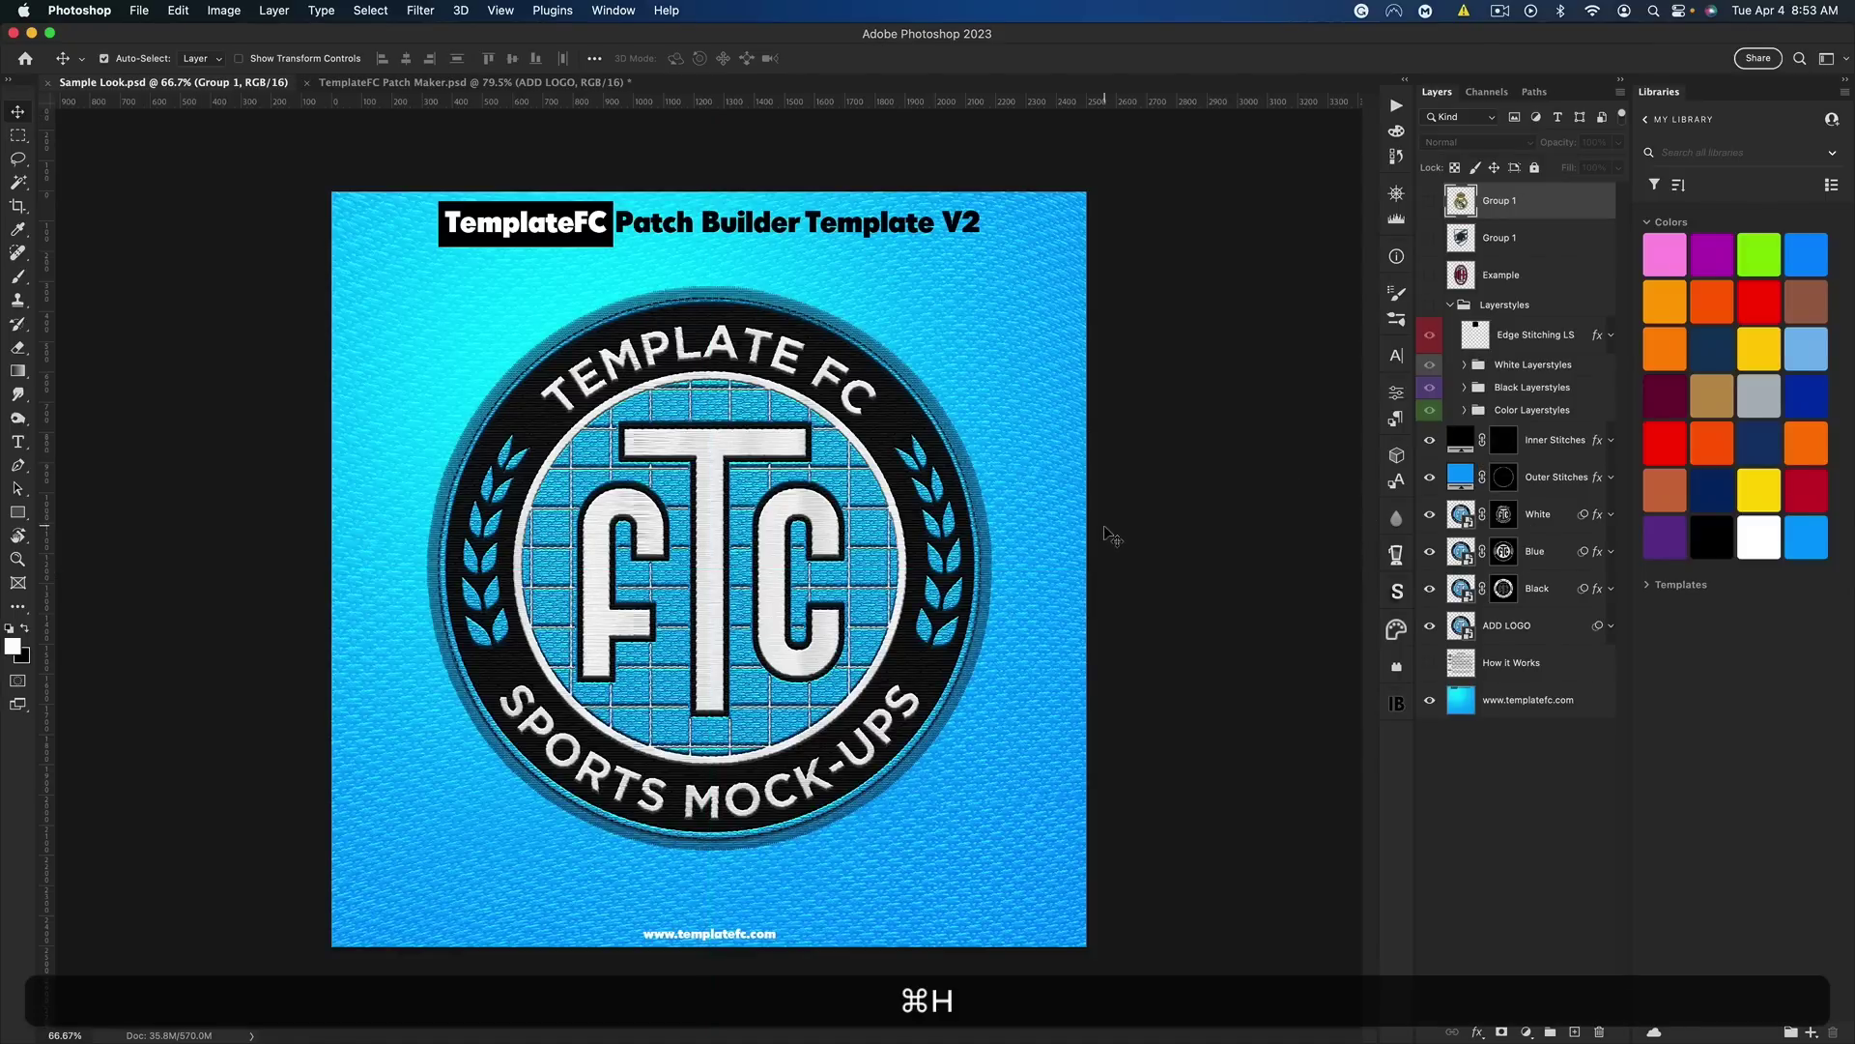
pyautogui.press('super+0')
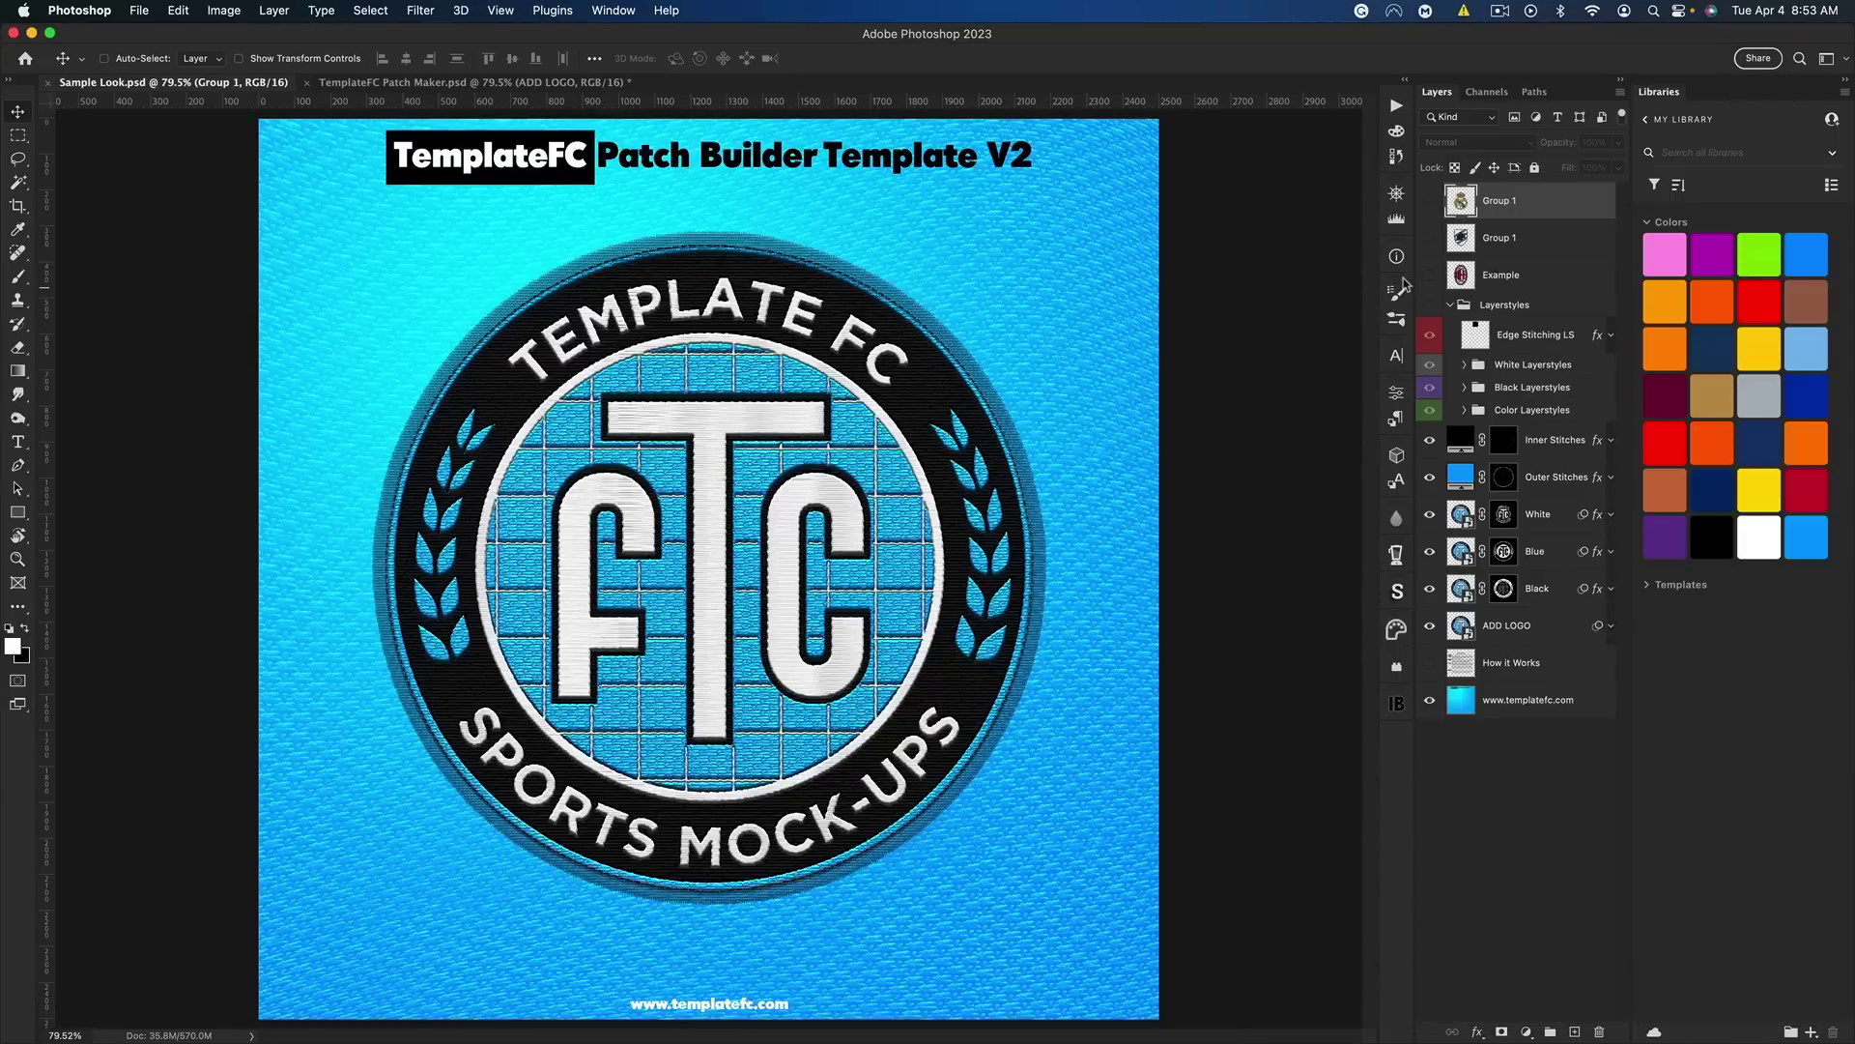
# Make the Example layer and both Group 1 layers visible to show the three sample club patches
pyautogui.click(1428, 283)
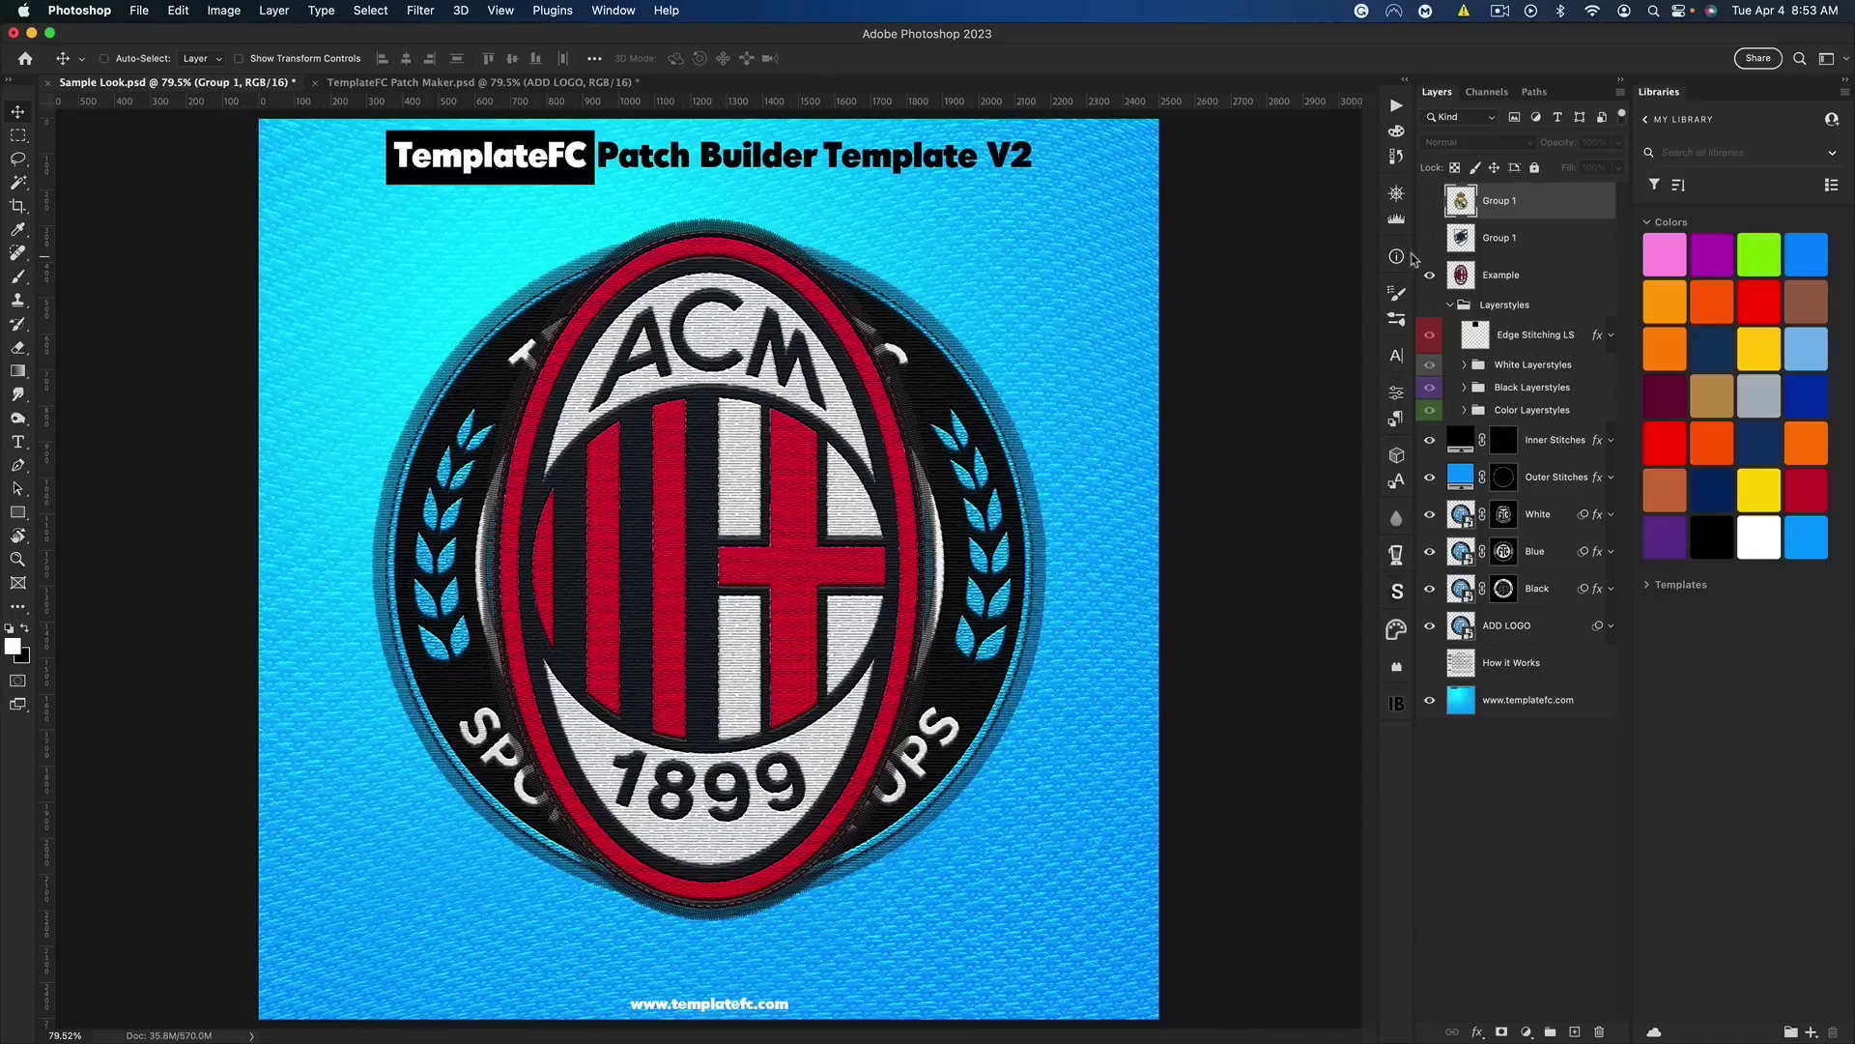
pyautogui.click(1429, 240)
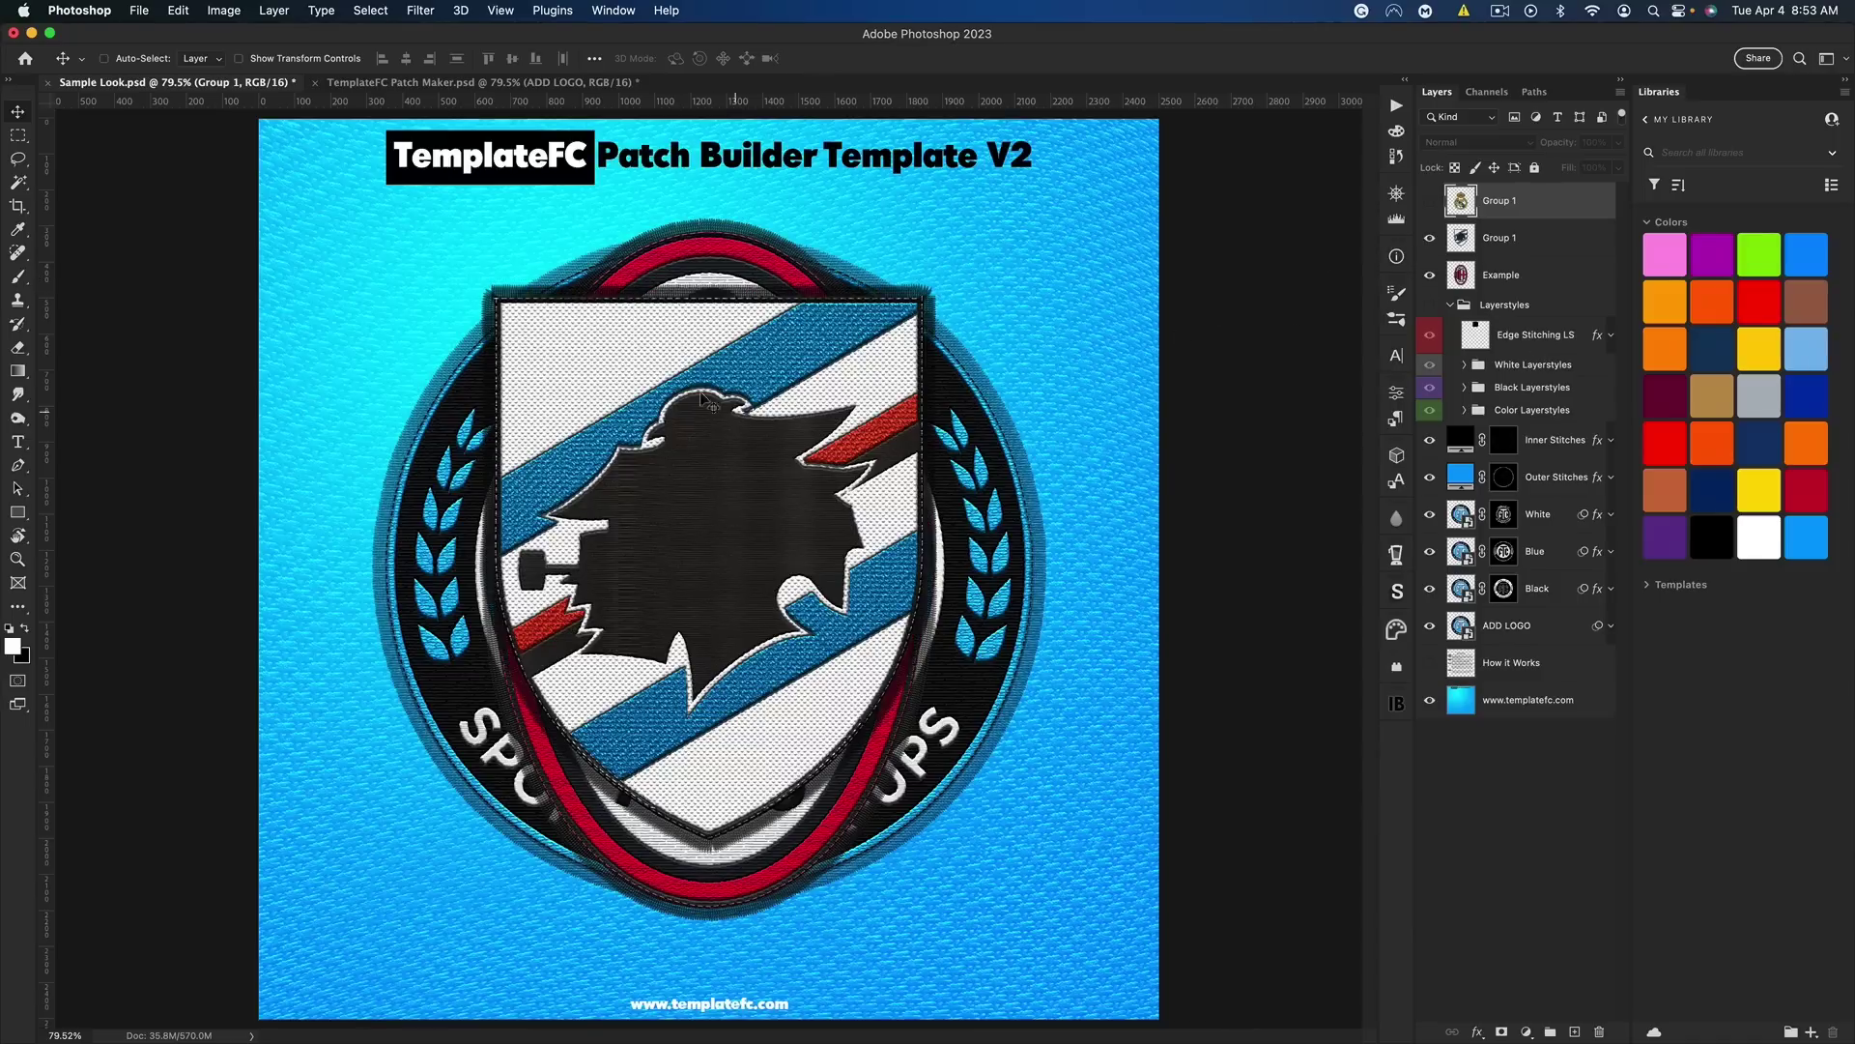
pyautogui.click(1426, 202)
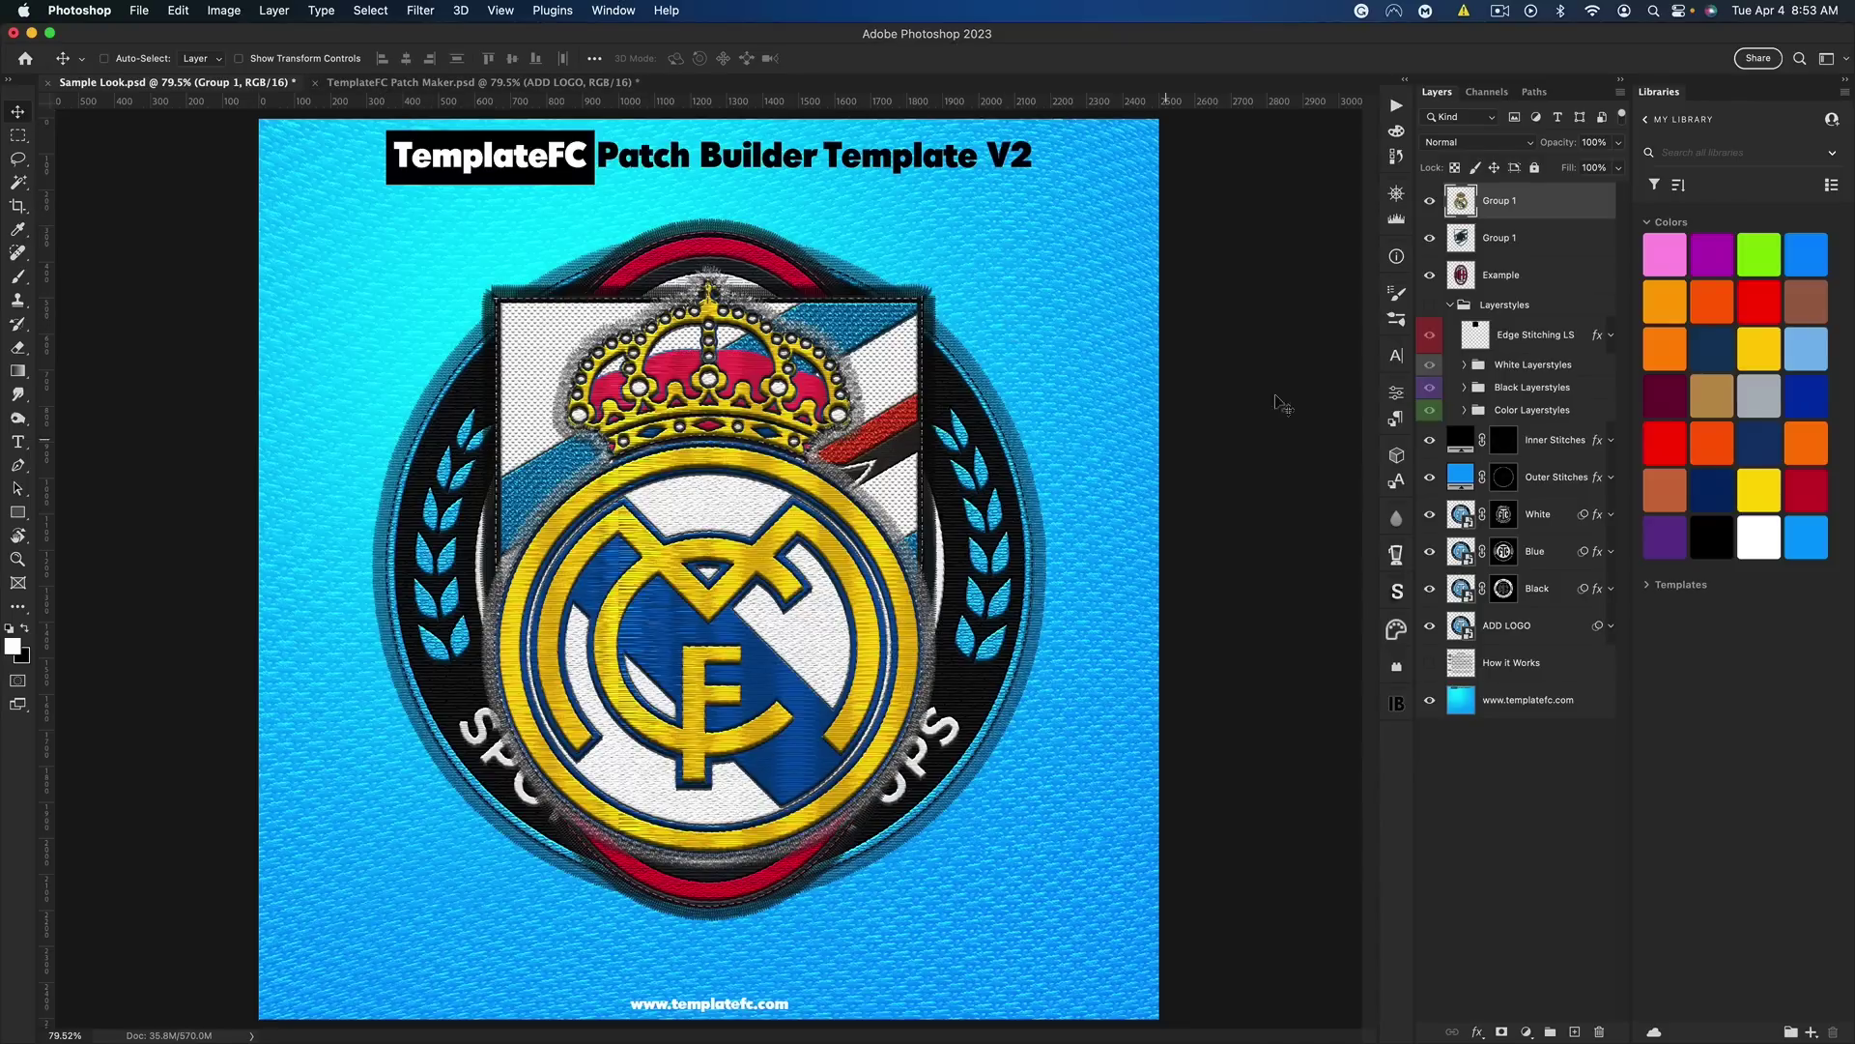
# Return to TemplateFC Patch Maker.psd, activate the Brush tool and open its brush presets
pyautogui.click(406, 85)
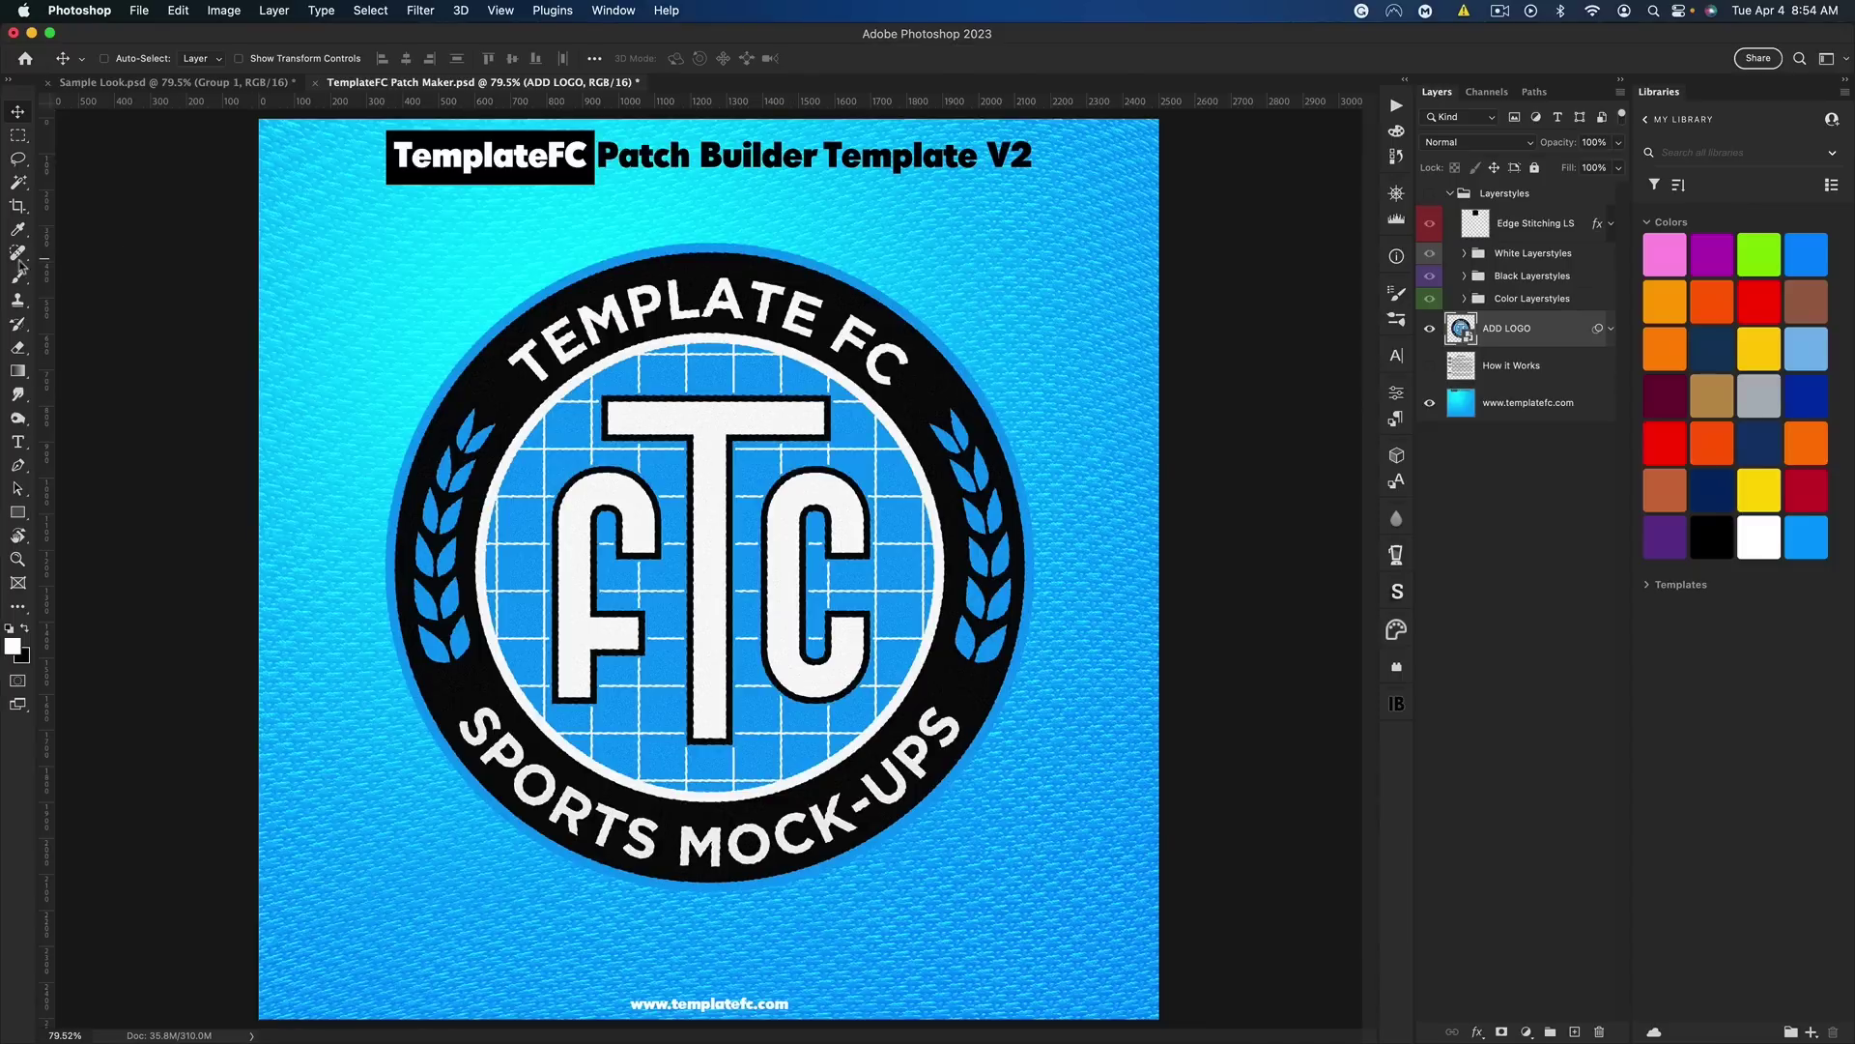
pyautogui.click(19, 279)
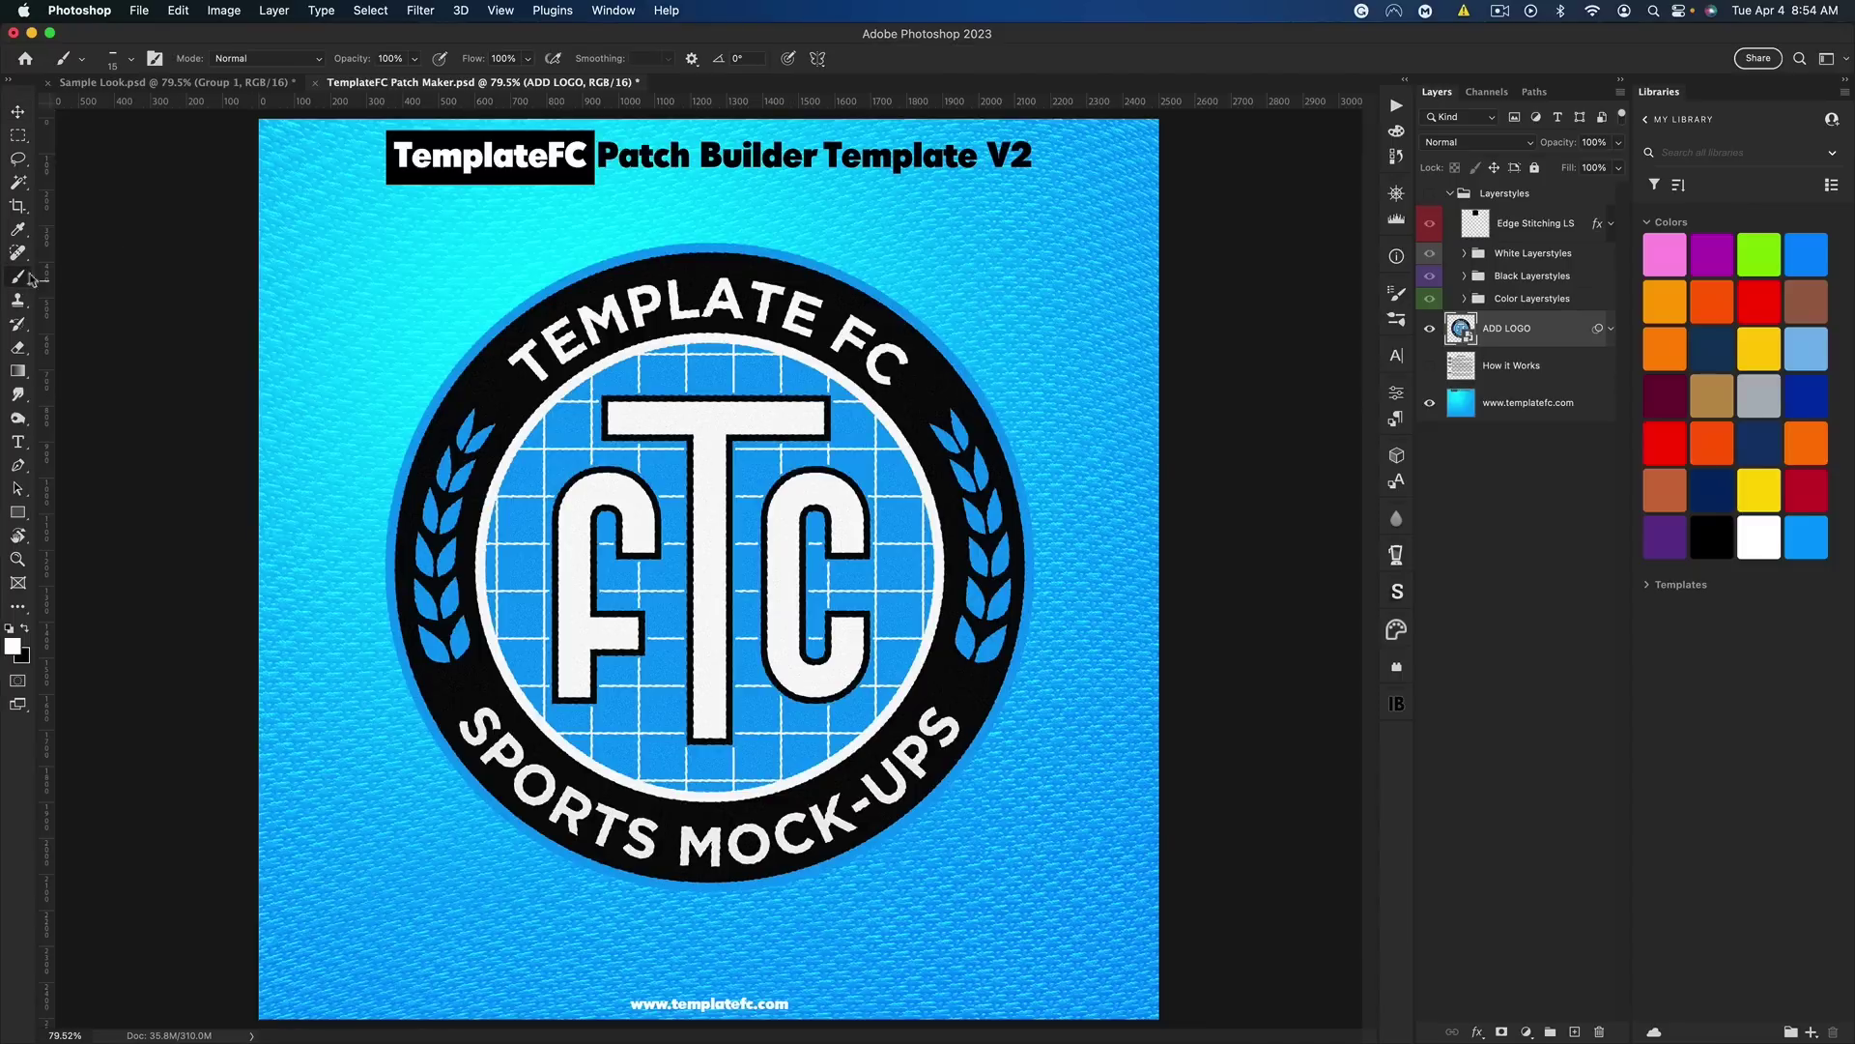
pyautogui.click(132, 63)
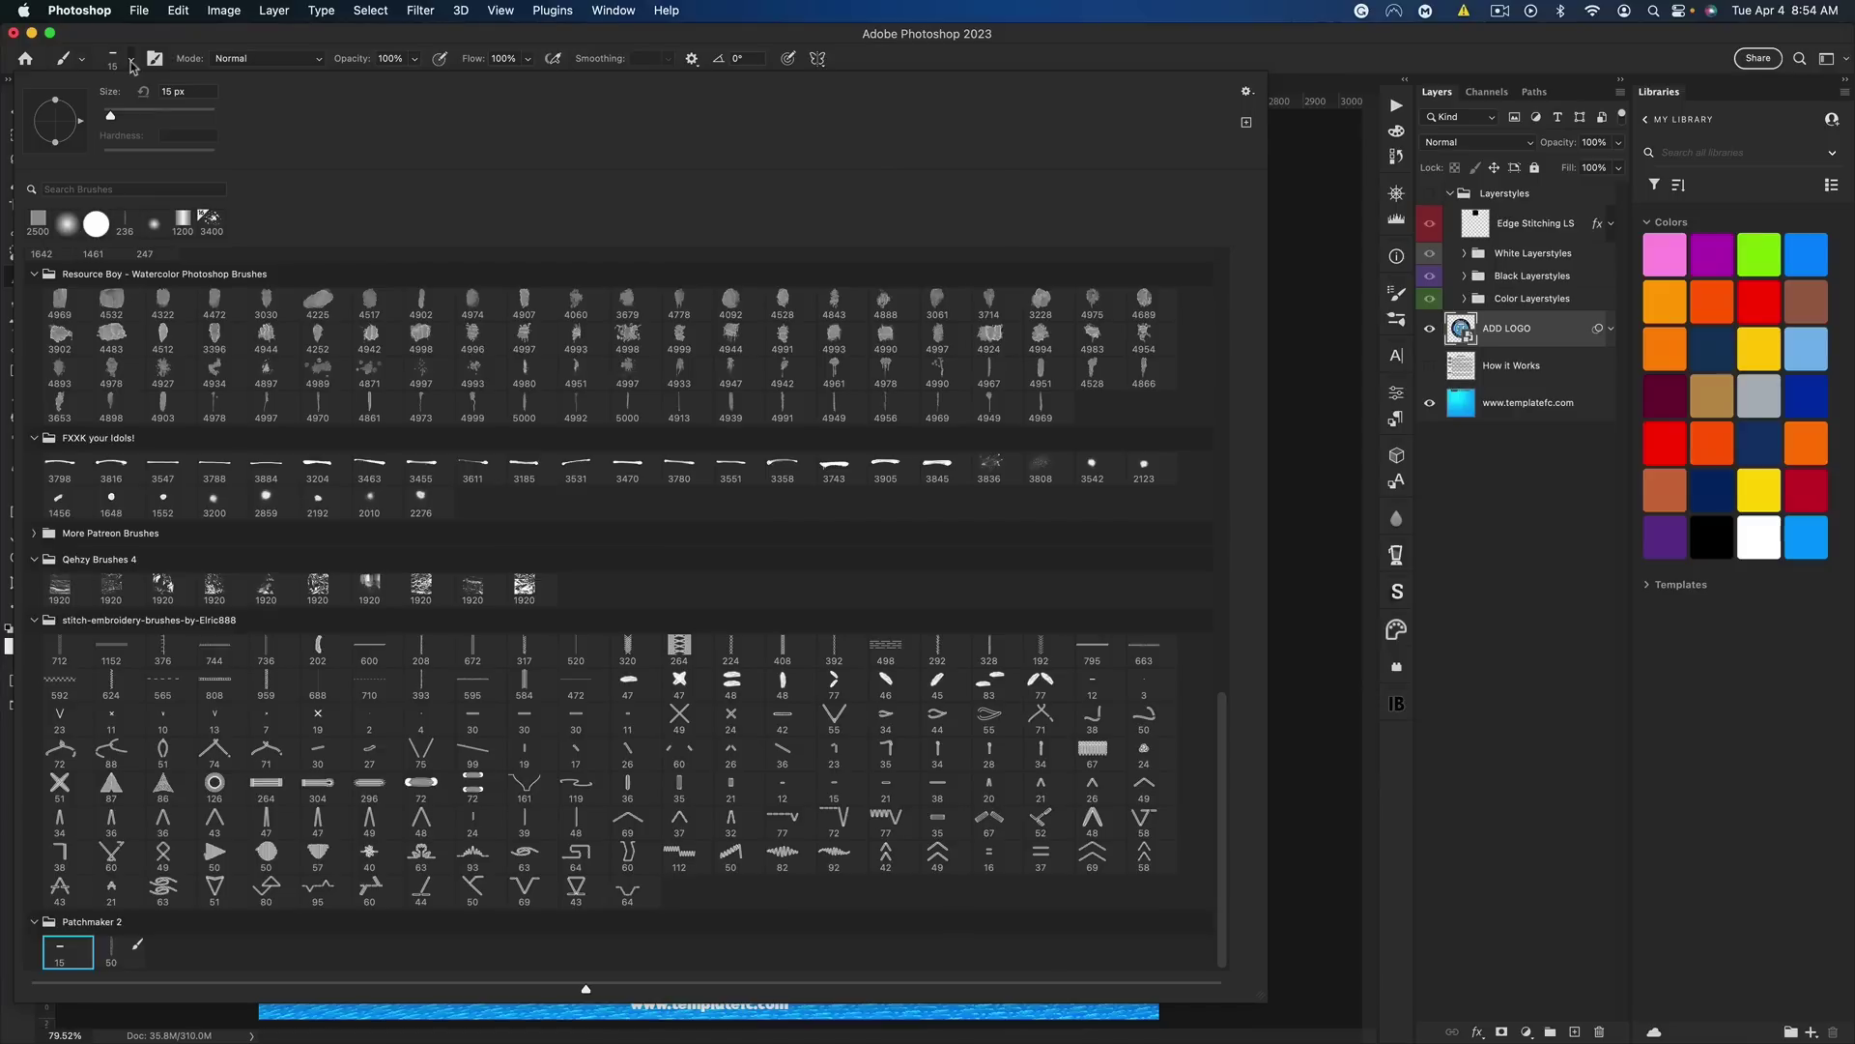
# Try to import Patch Maker Brushes.abr into the brush presets, cancel the import and close the presets
pyautogui.click(1243, 91)
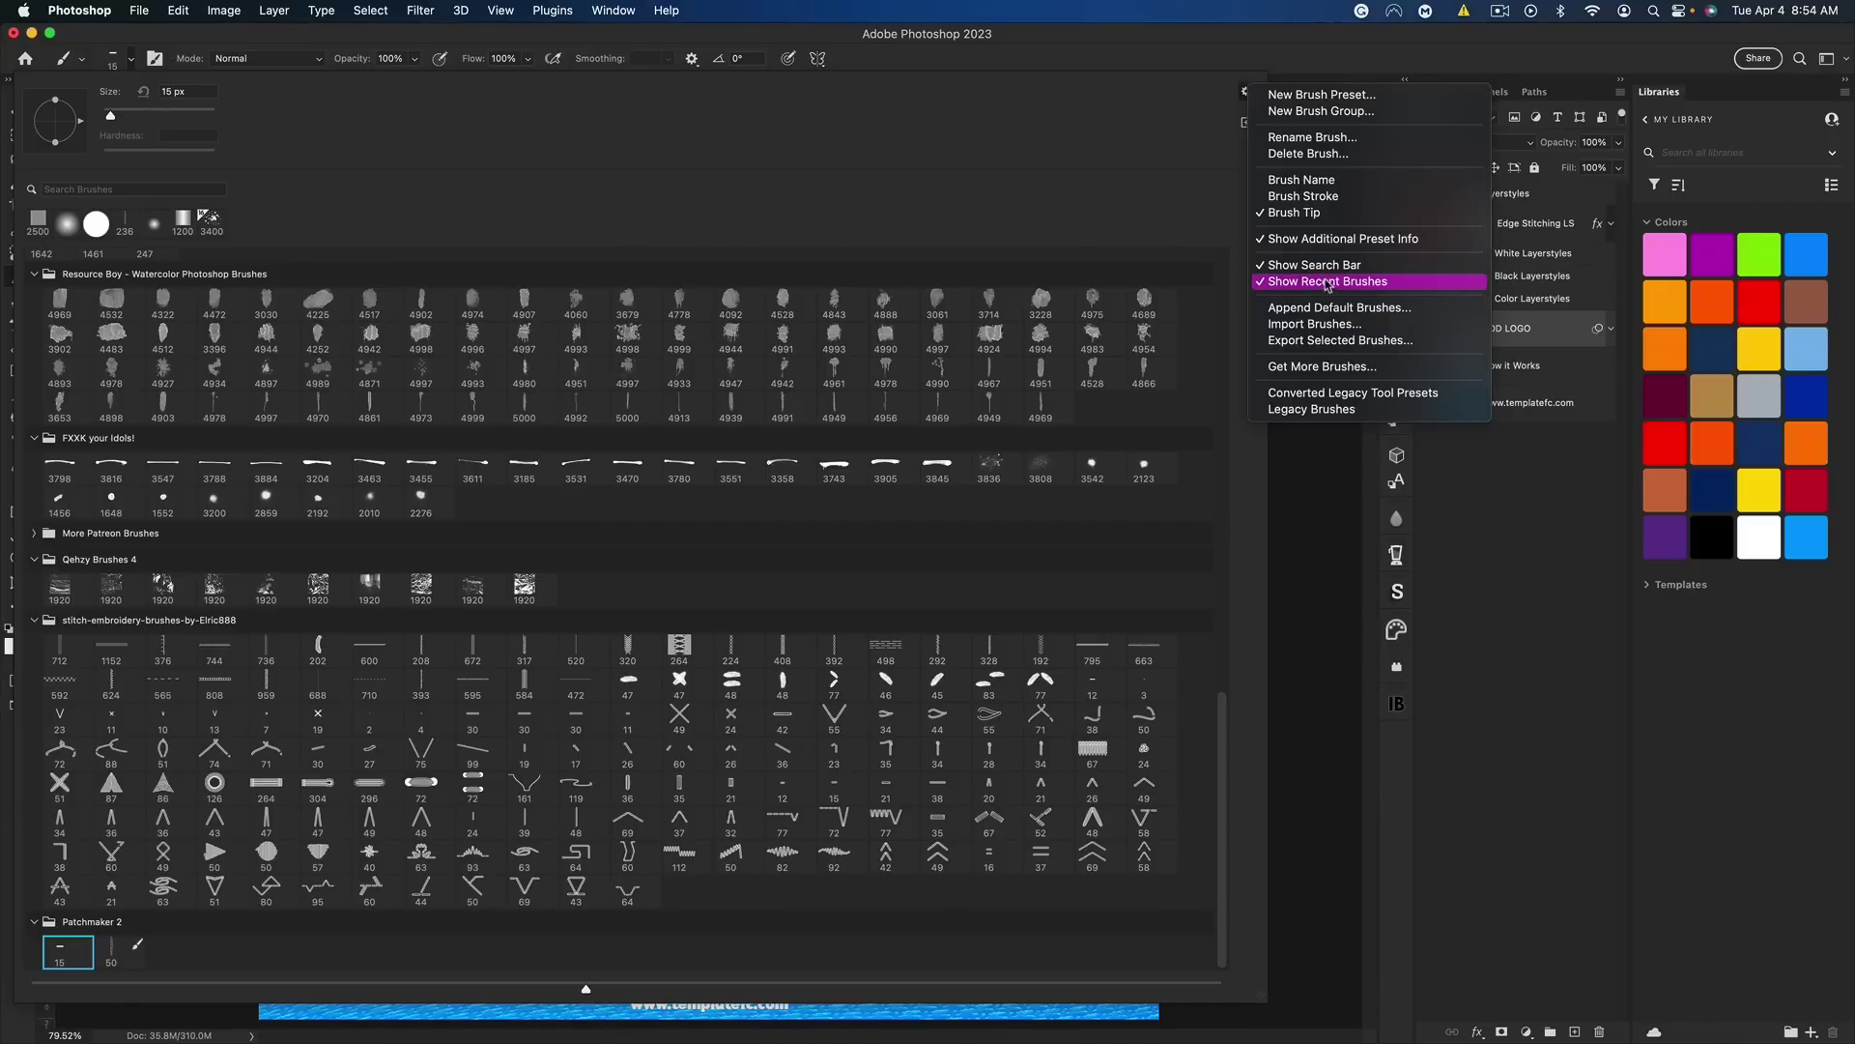
pyautogui.click(1192, 364)
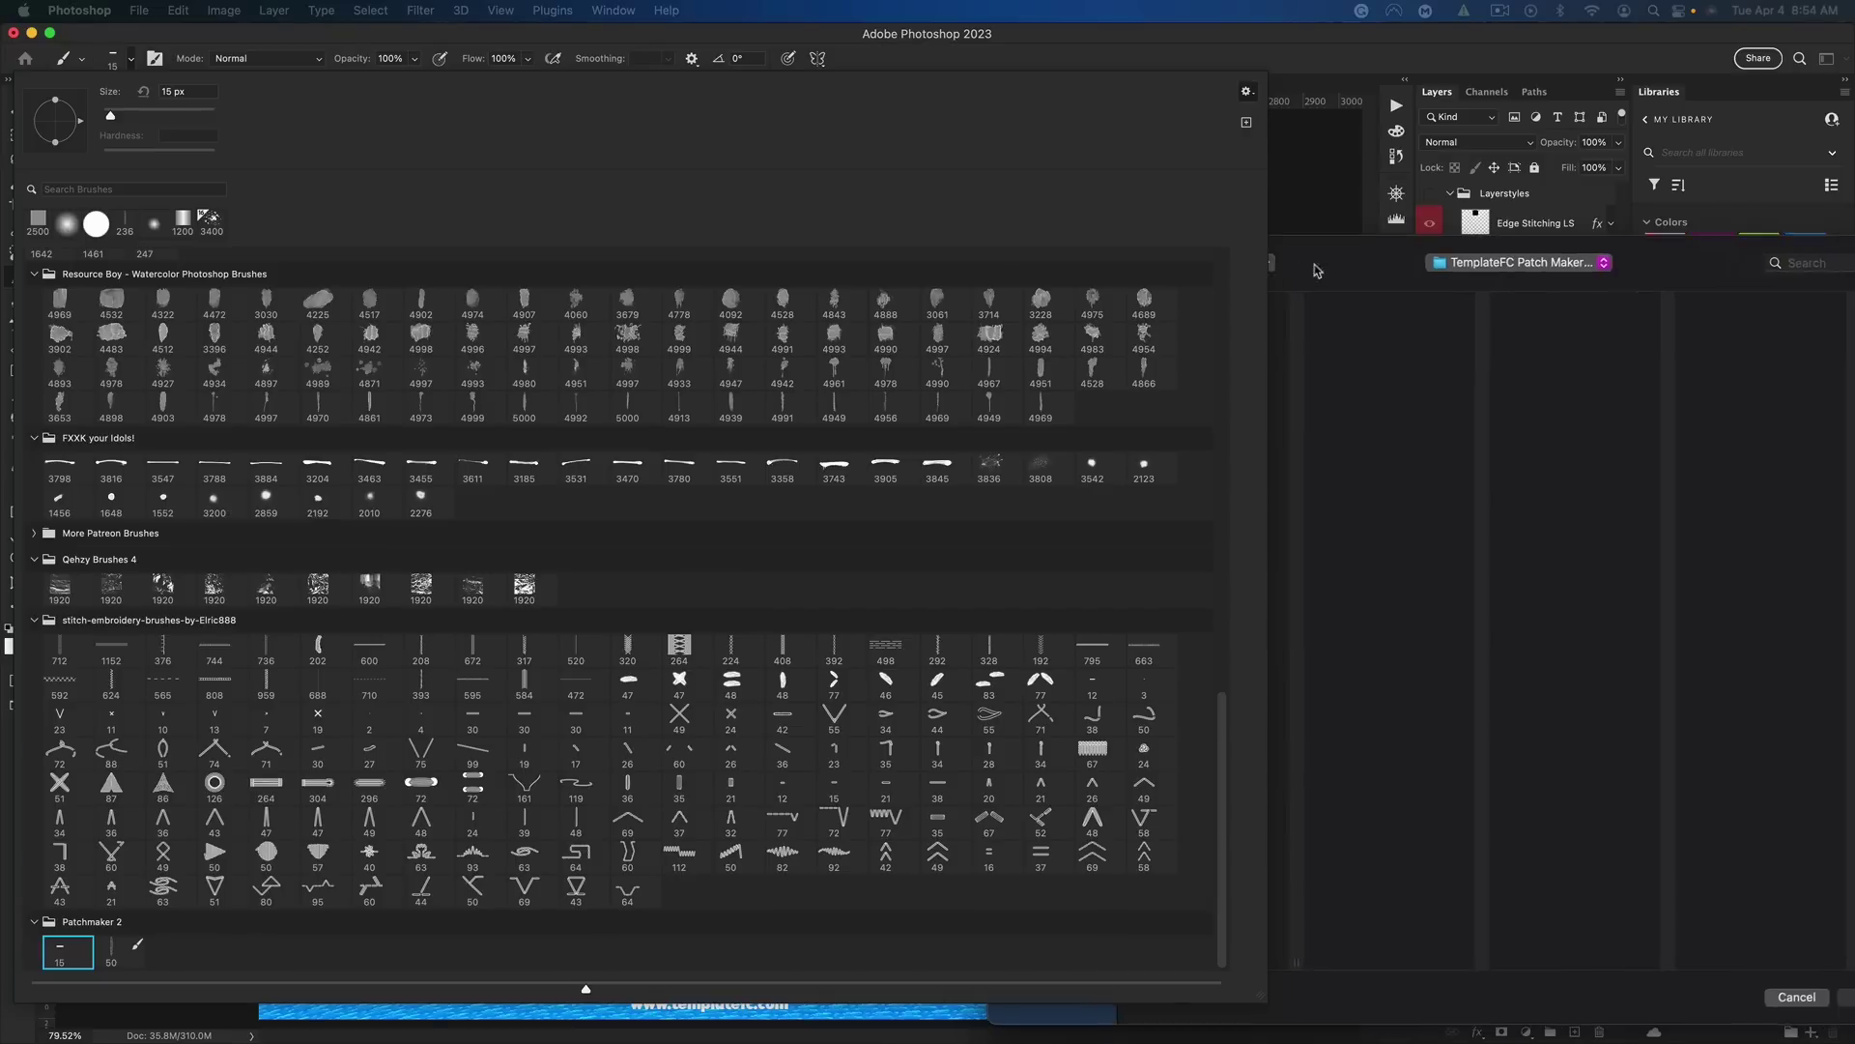
pyautogui.moveTo(1639, 246); pyautogui.dragTo(1548, 235)
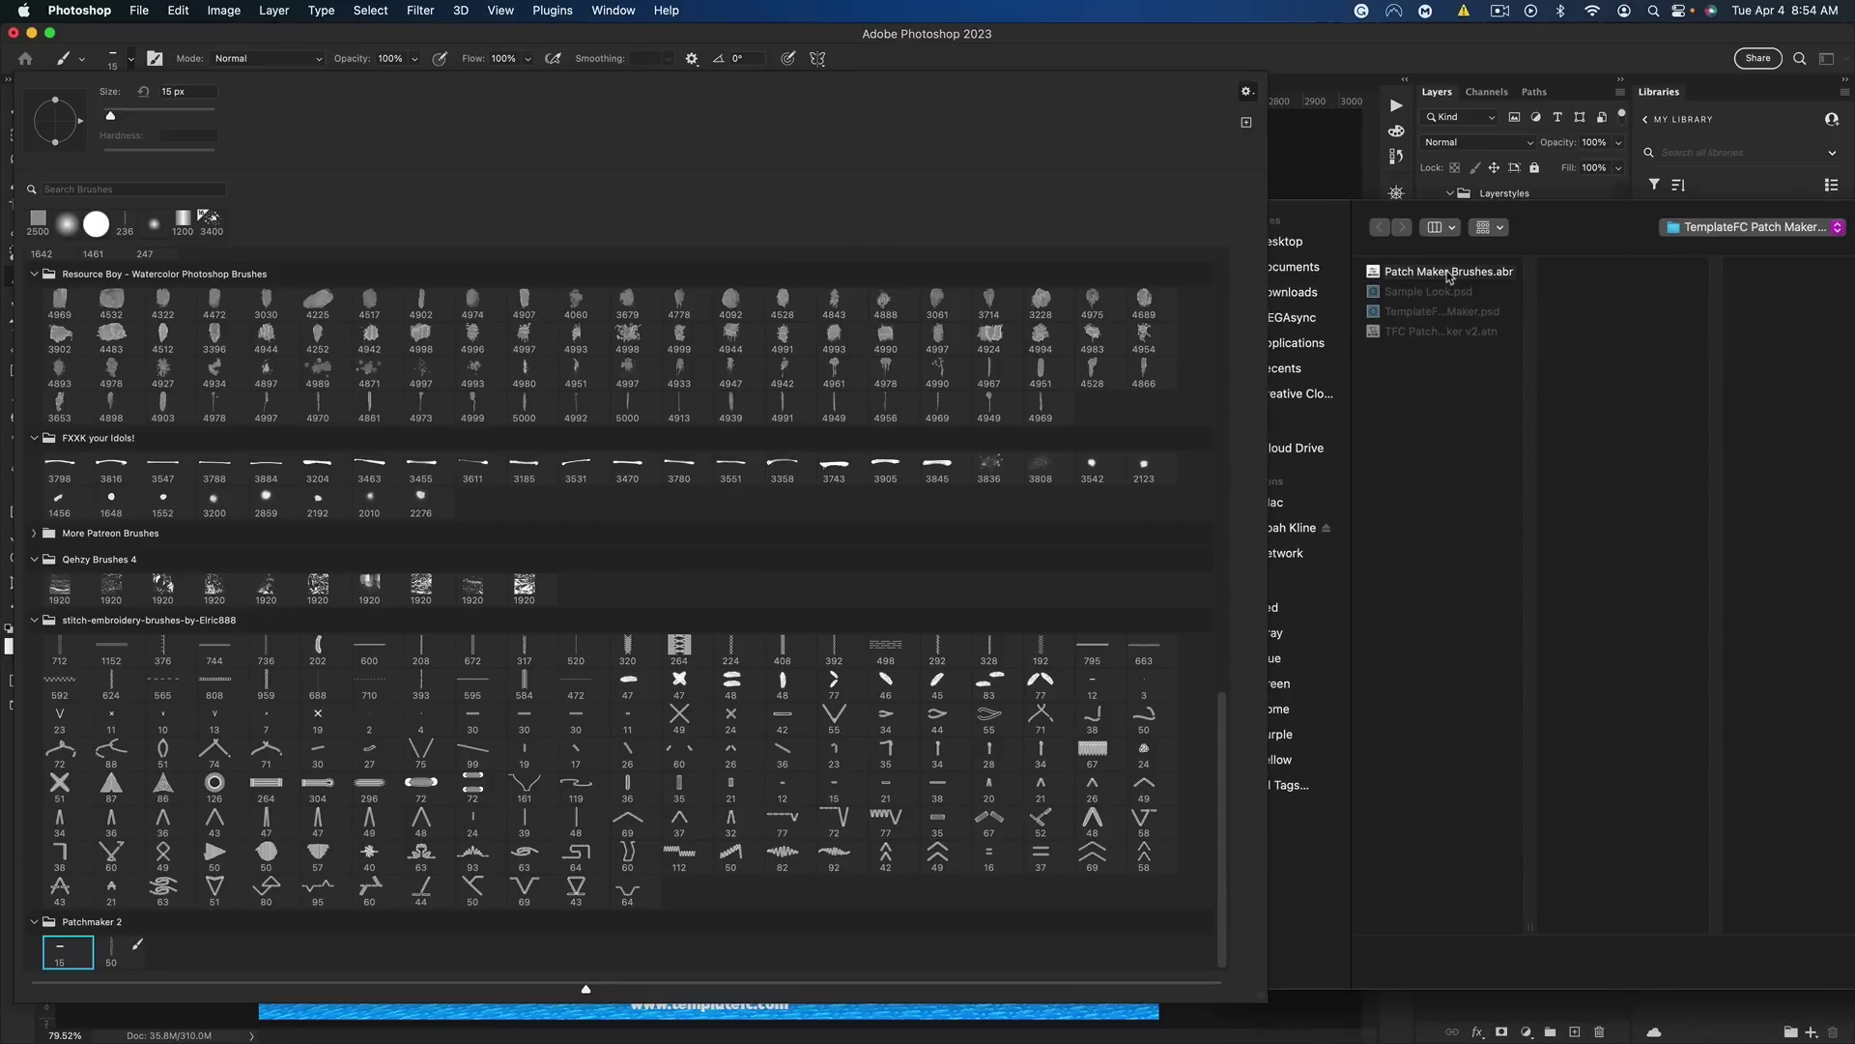
pyautogui.doubleClick(1565, 237)
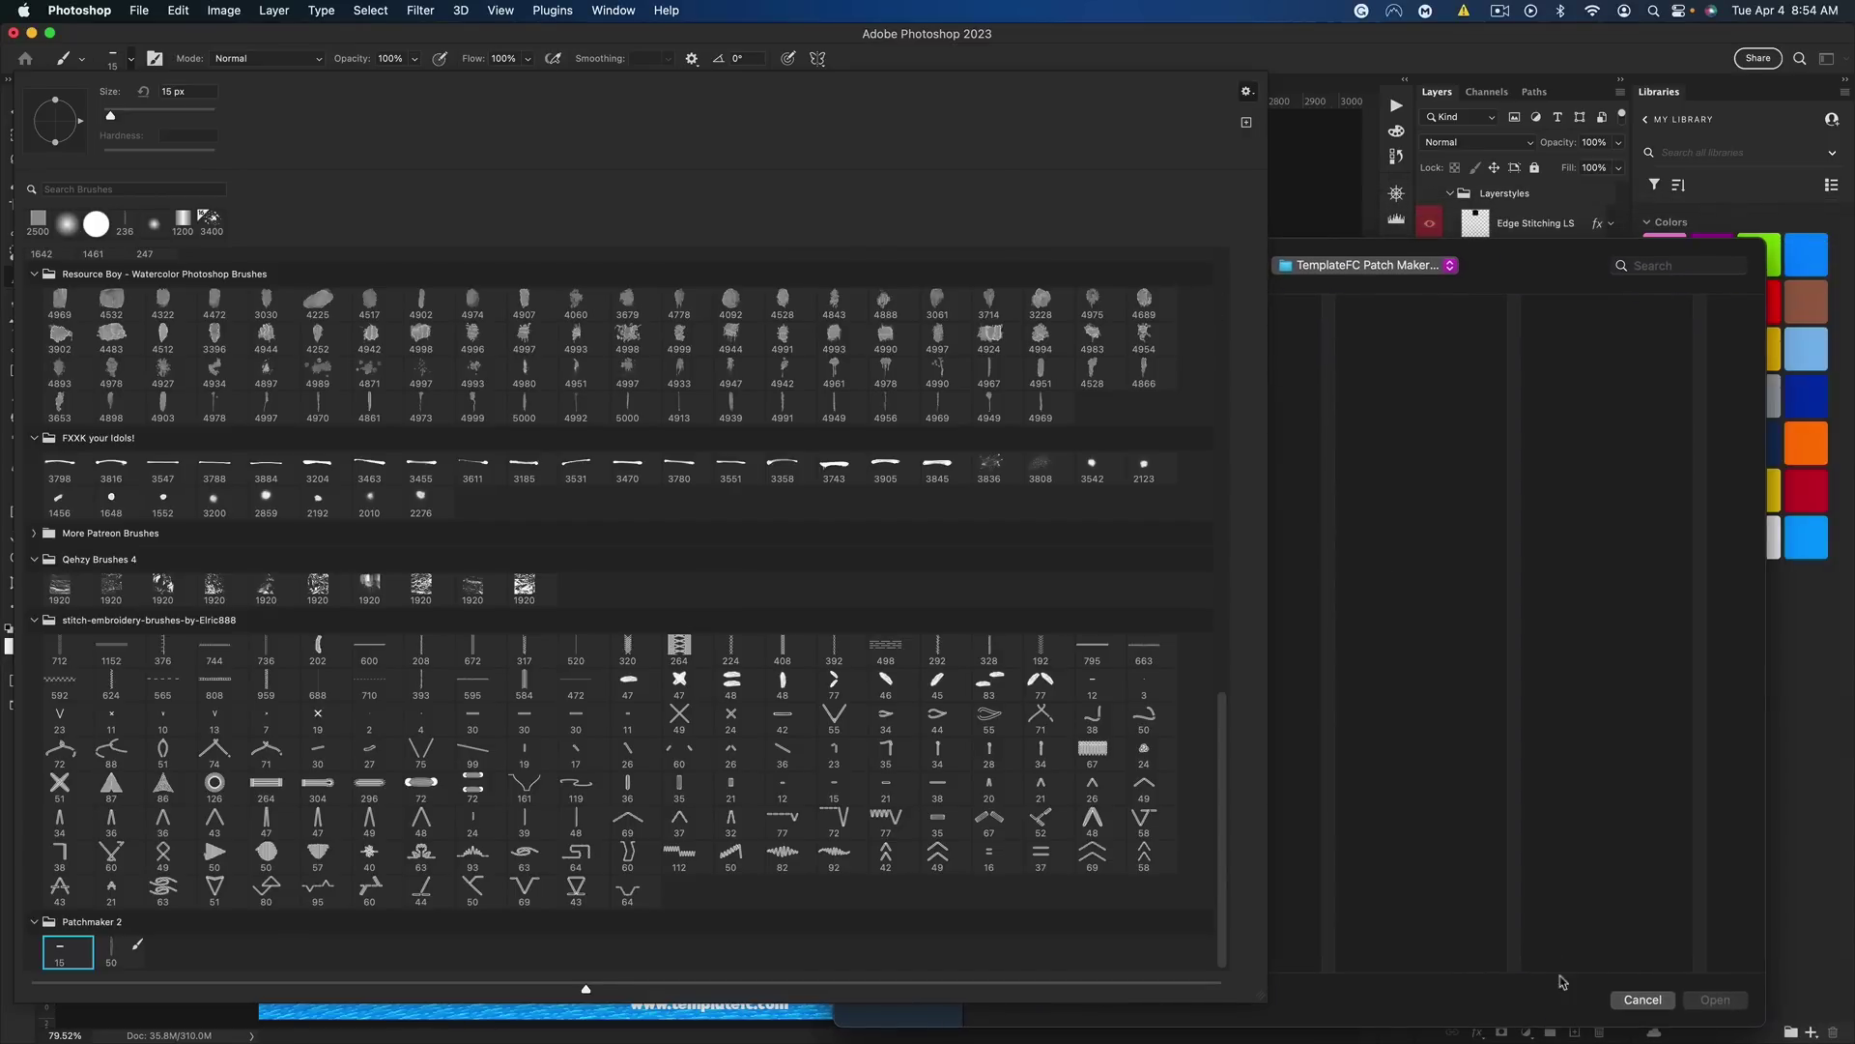
pyautogui.click(1643, 1001)
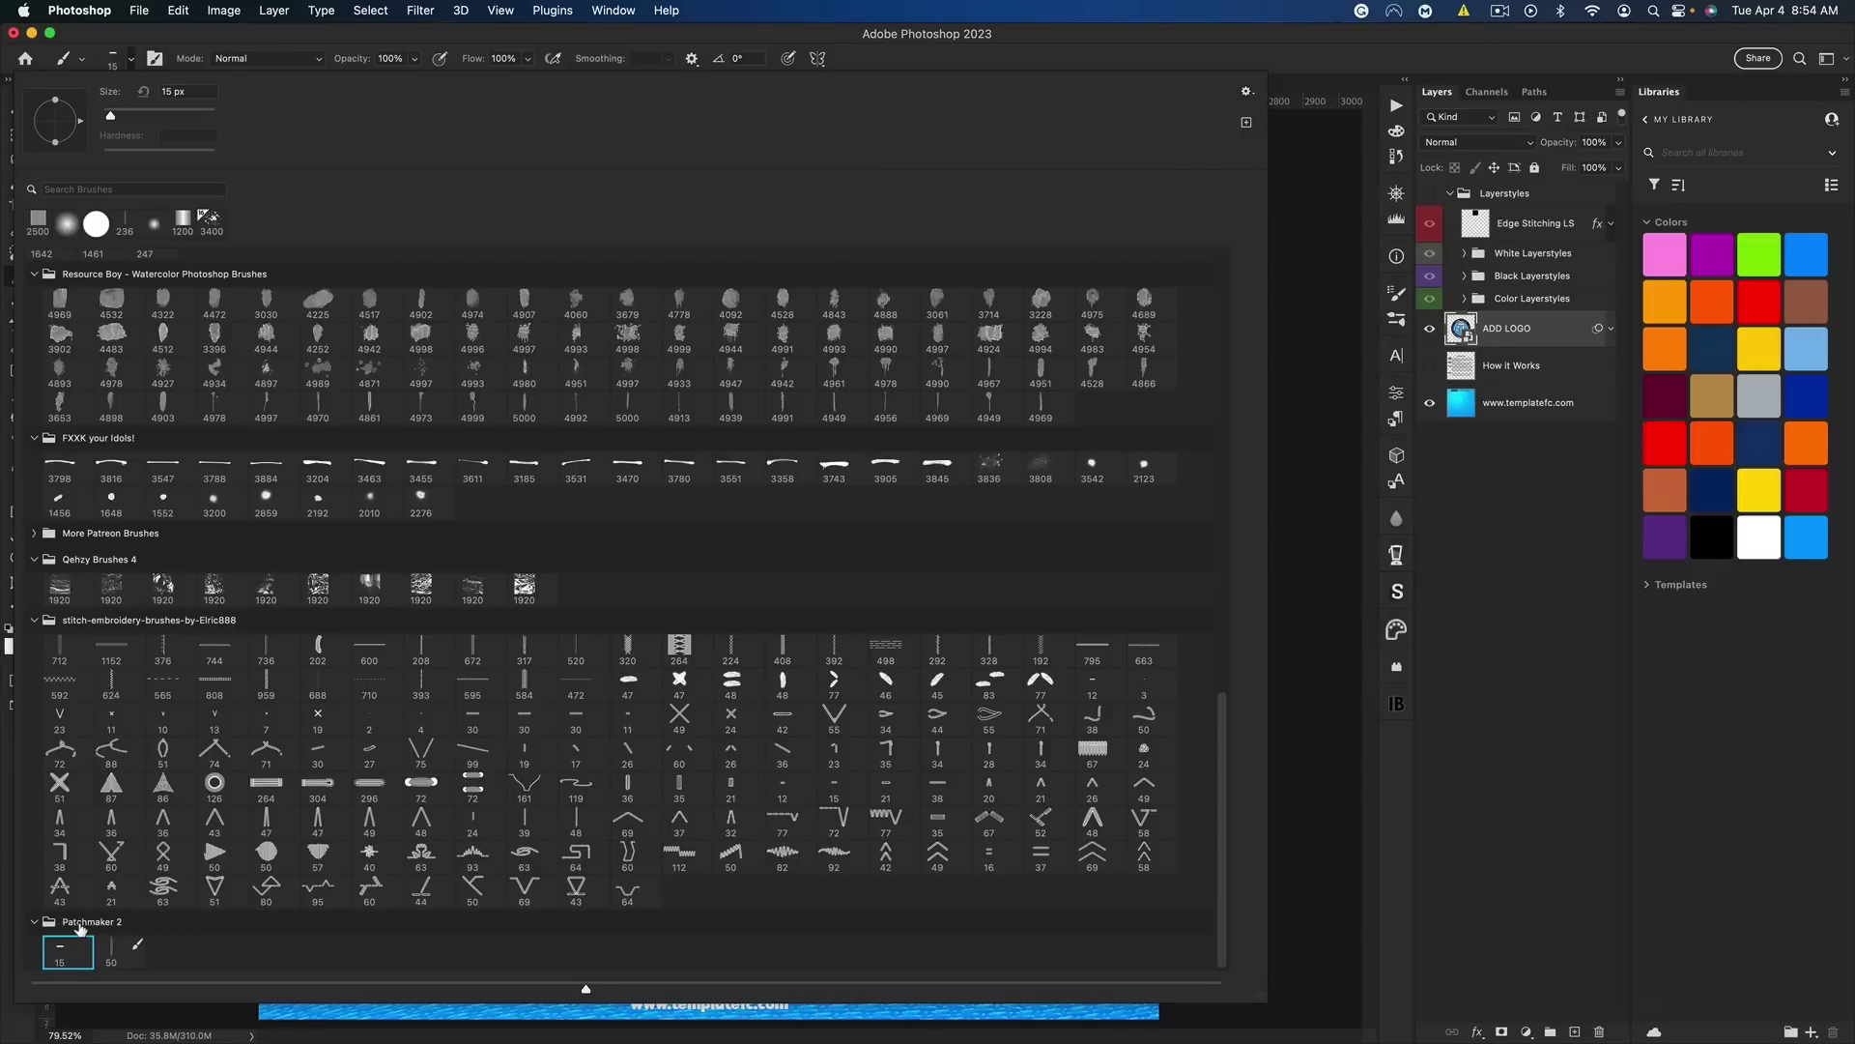
pyautogui.click(1119, 56)
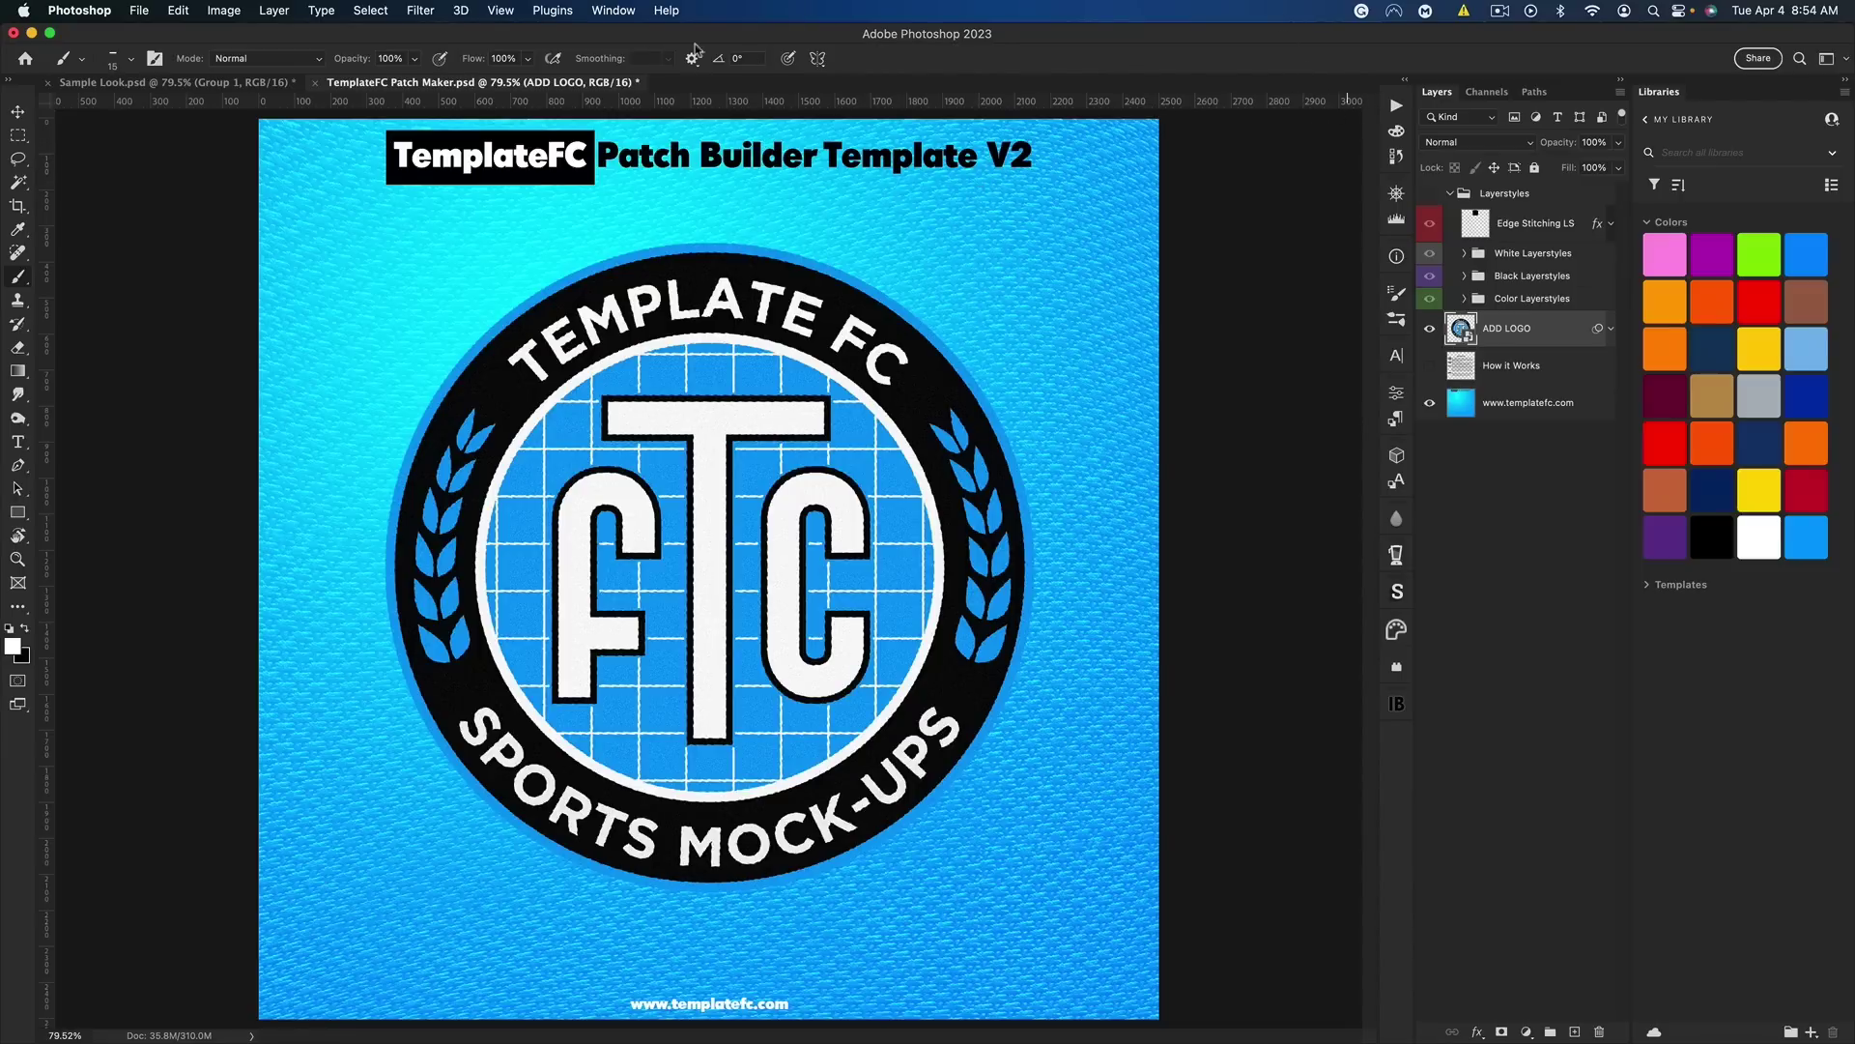
# Display the available Actions and inspect the contents of the TFC Patch Maker v2 action set
pyautogui.click(615, 12)
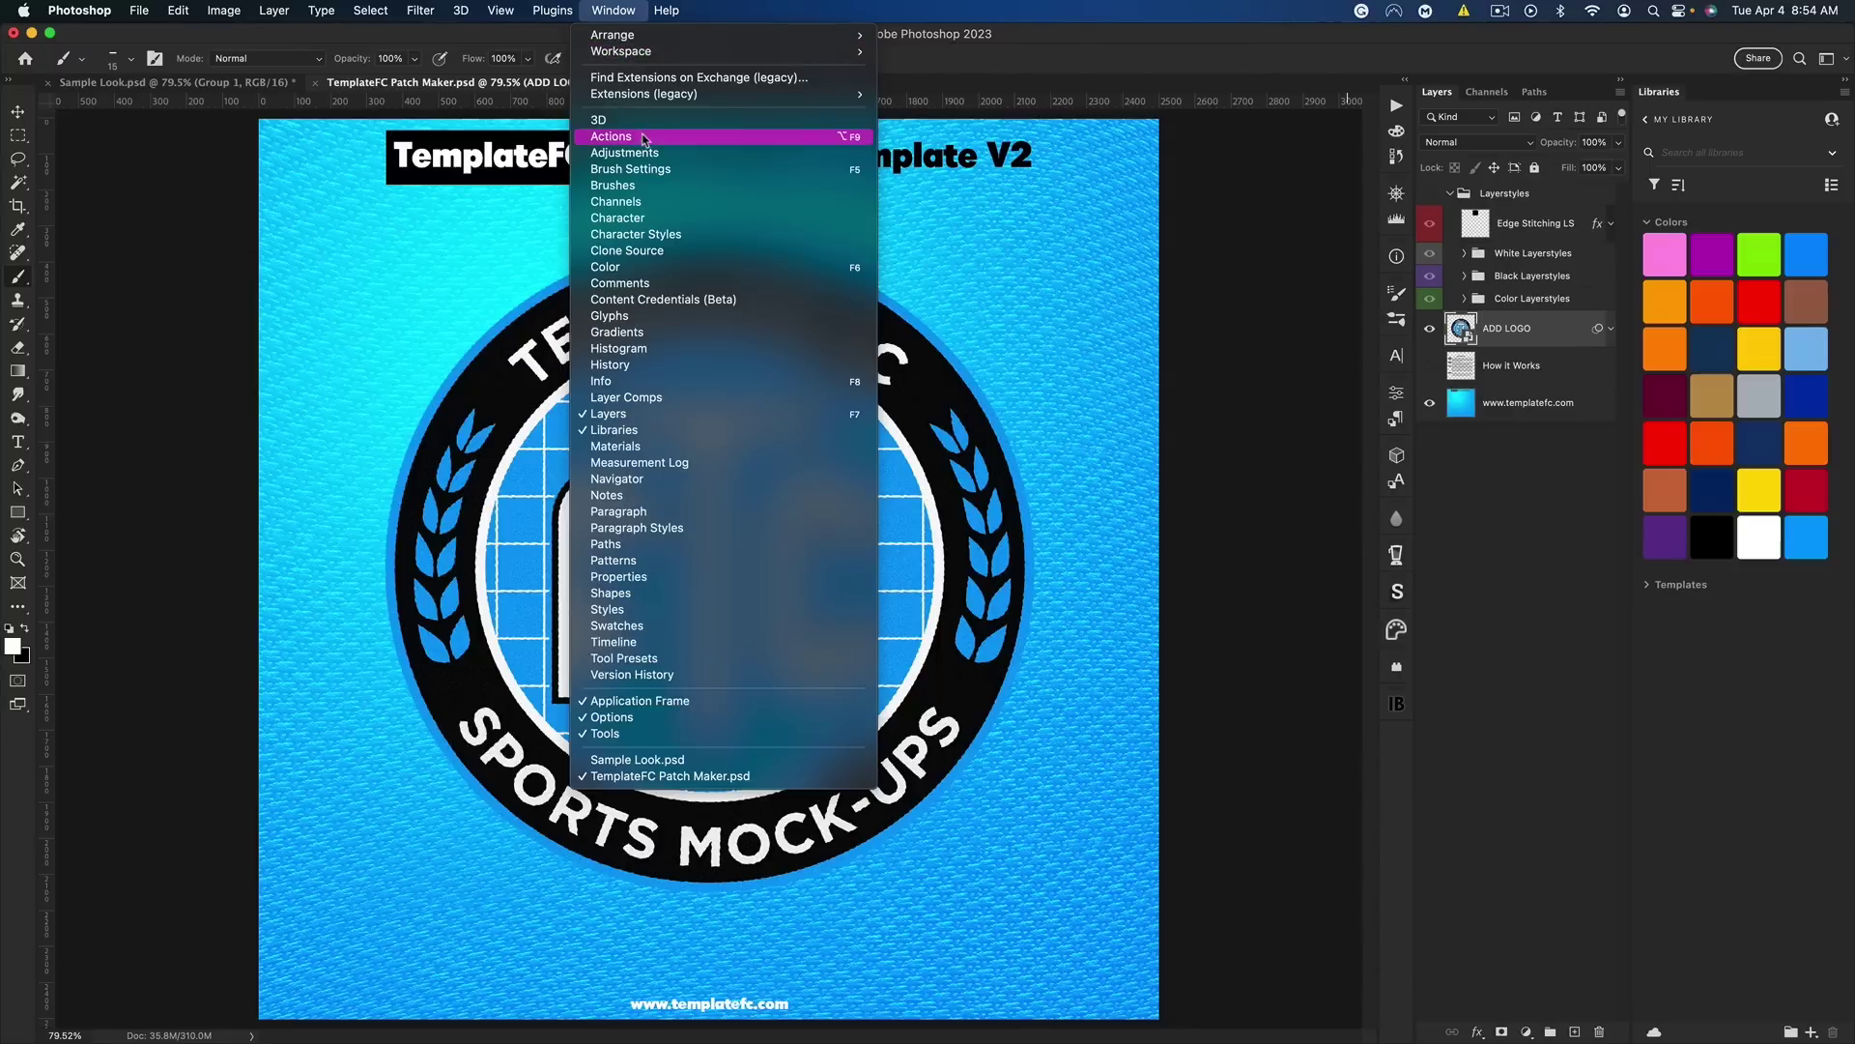
pyautogui.click(612, 137)
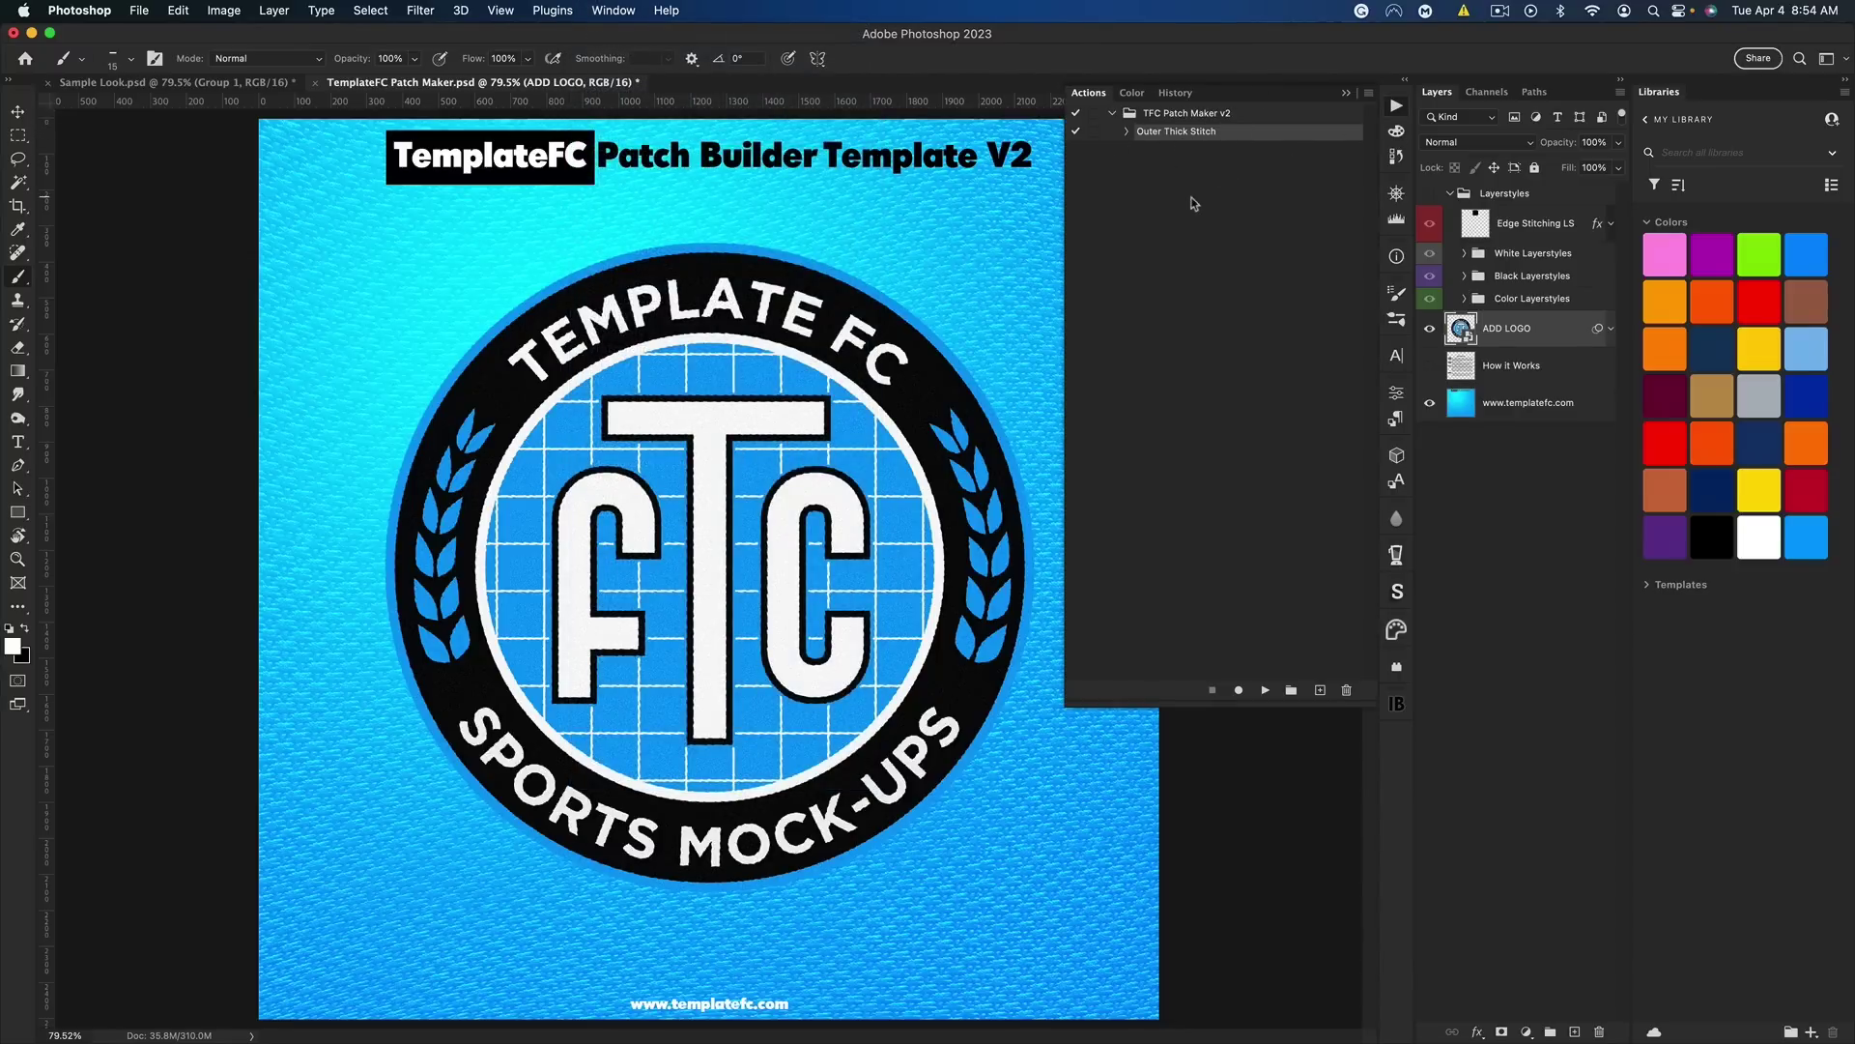
pyautogui.click(1240, 256)
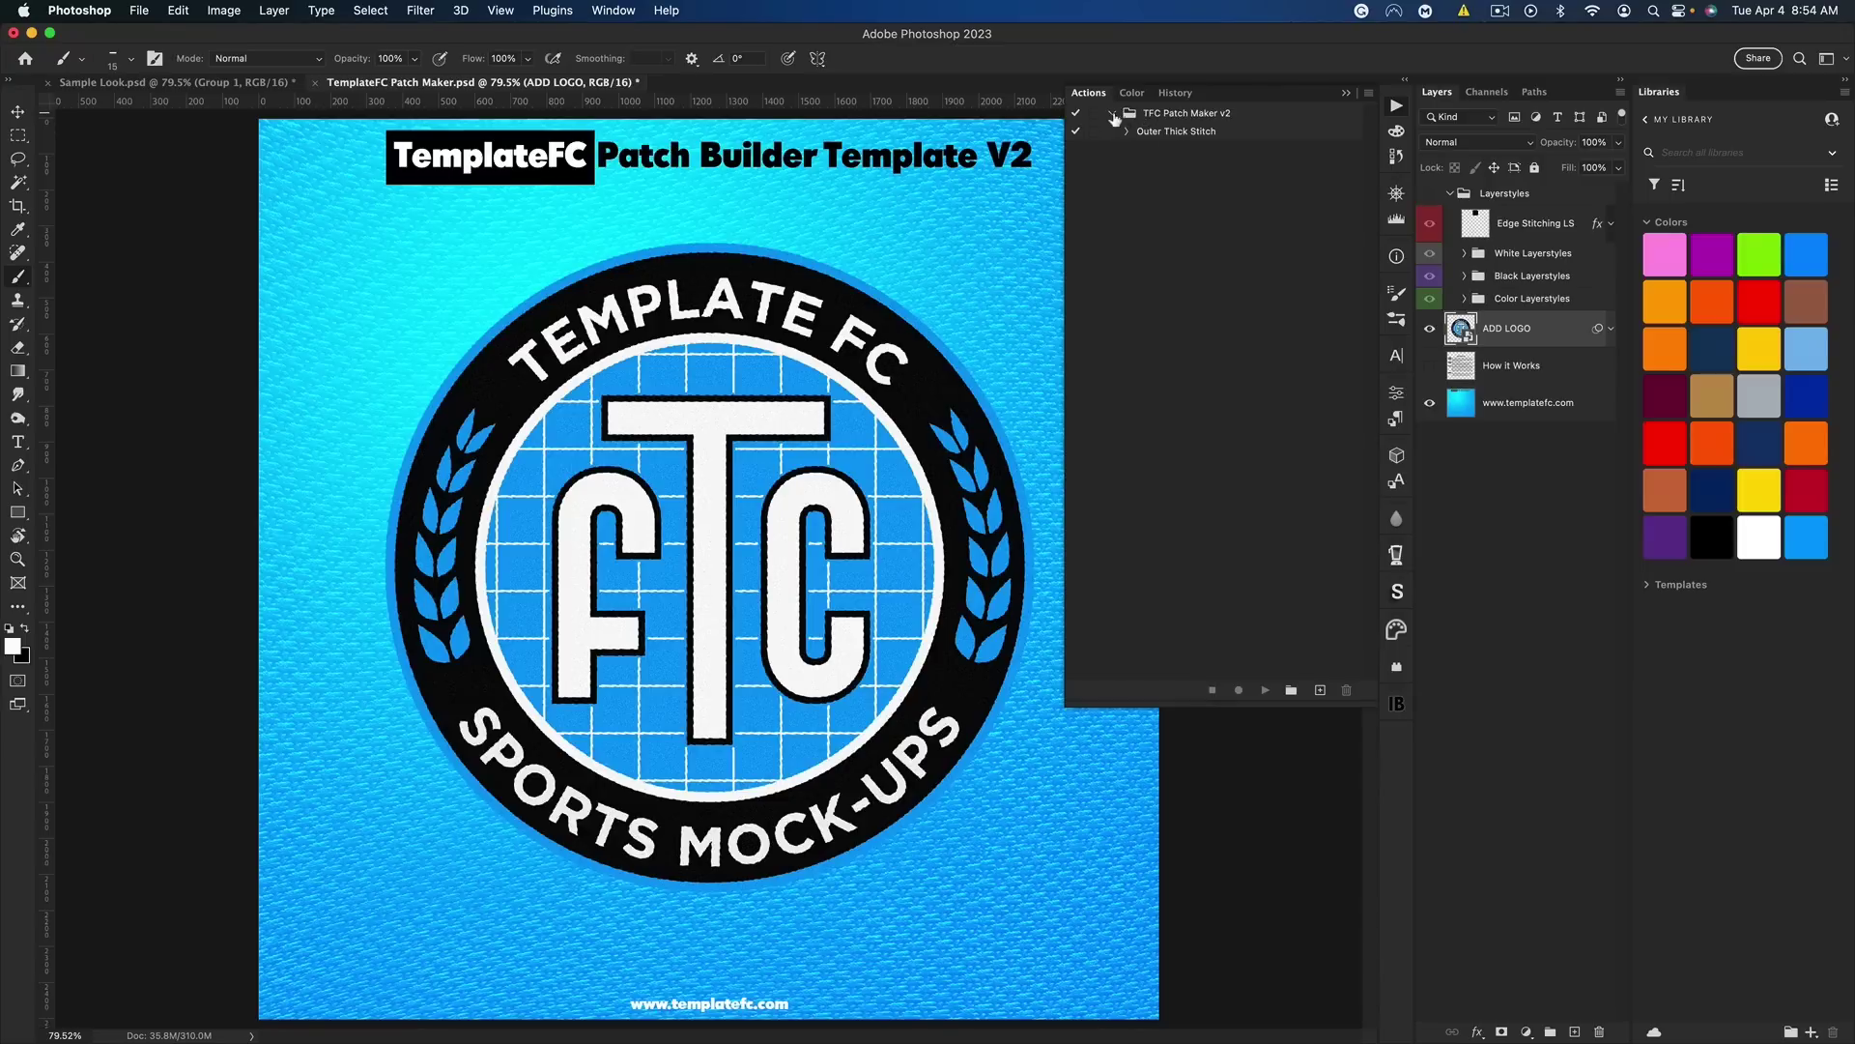
pyautogui.click(1113, 114)
pyautogui.click(1112, 114)
# Try to load the TFC Patch Maker v2.atn actions file from the TemplateFC Patch Maker (v2) folder, and cancel
pyautogui.click(1368, 95)
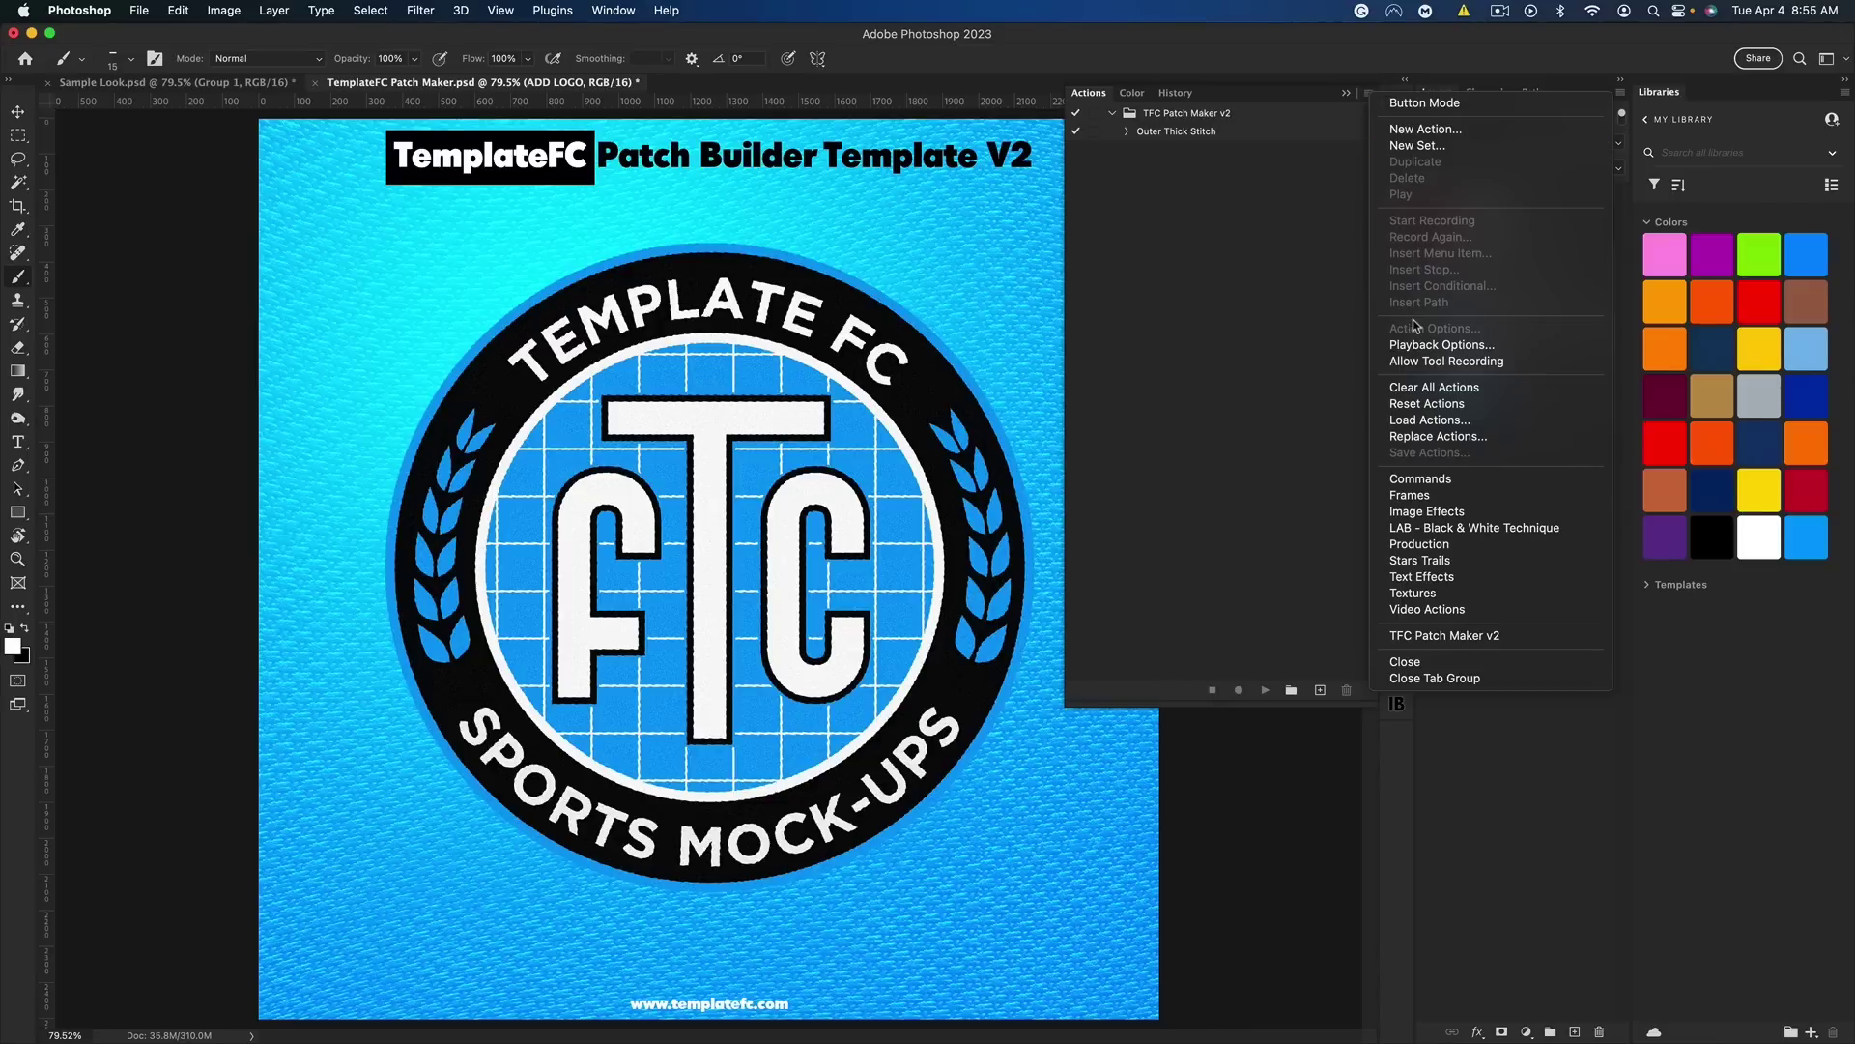
pyautogui.click(1440, 423)
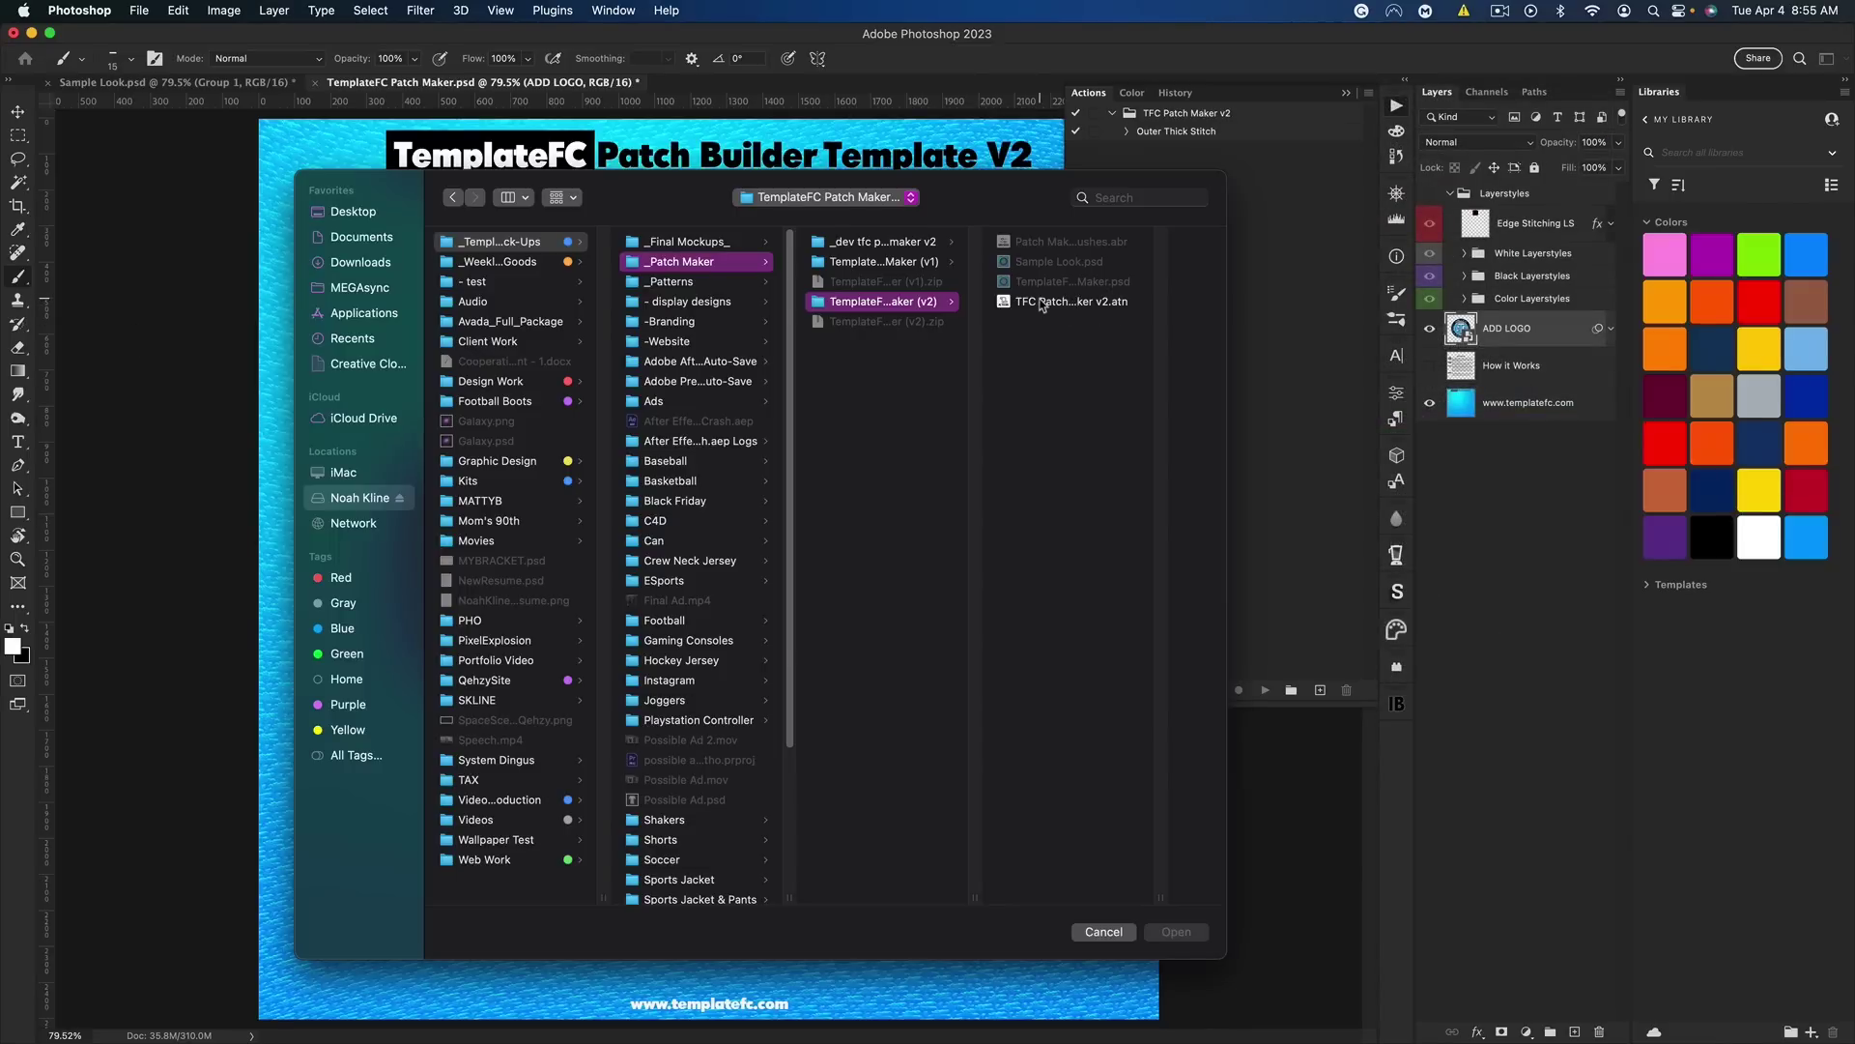
pyautogui.click(1045, 303)
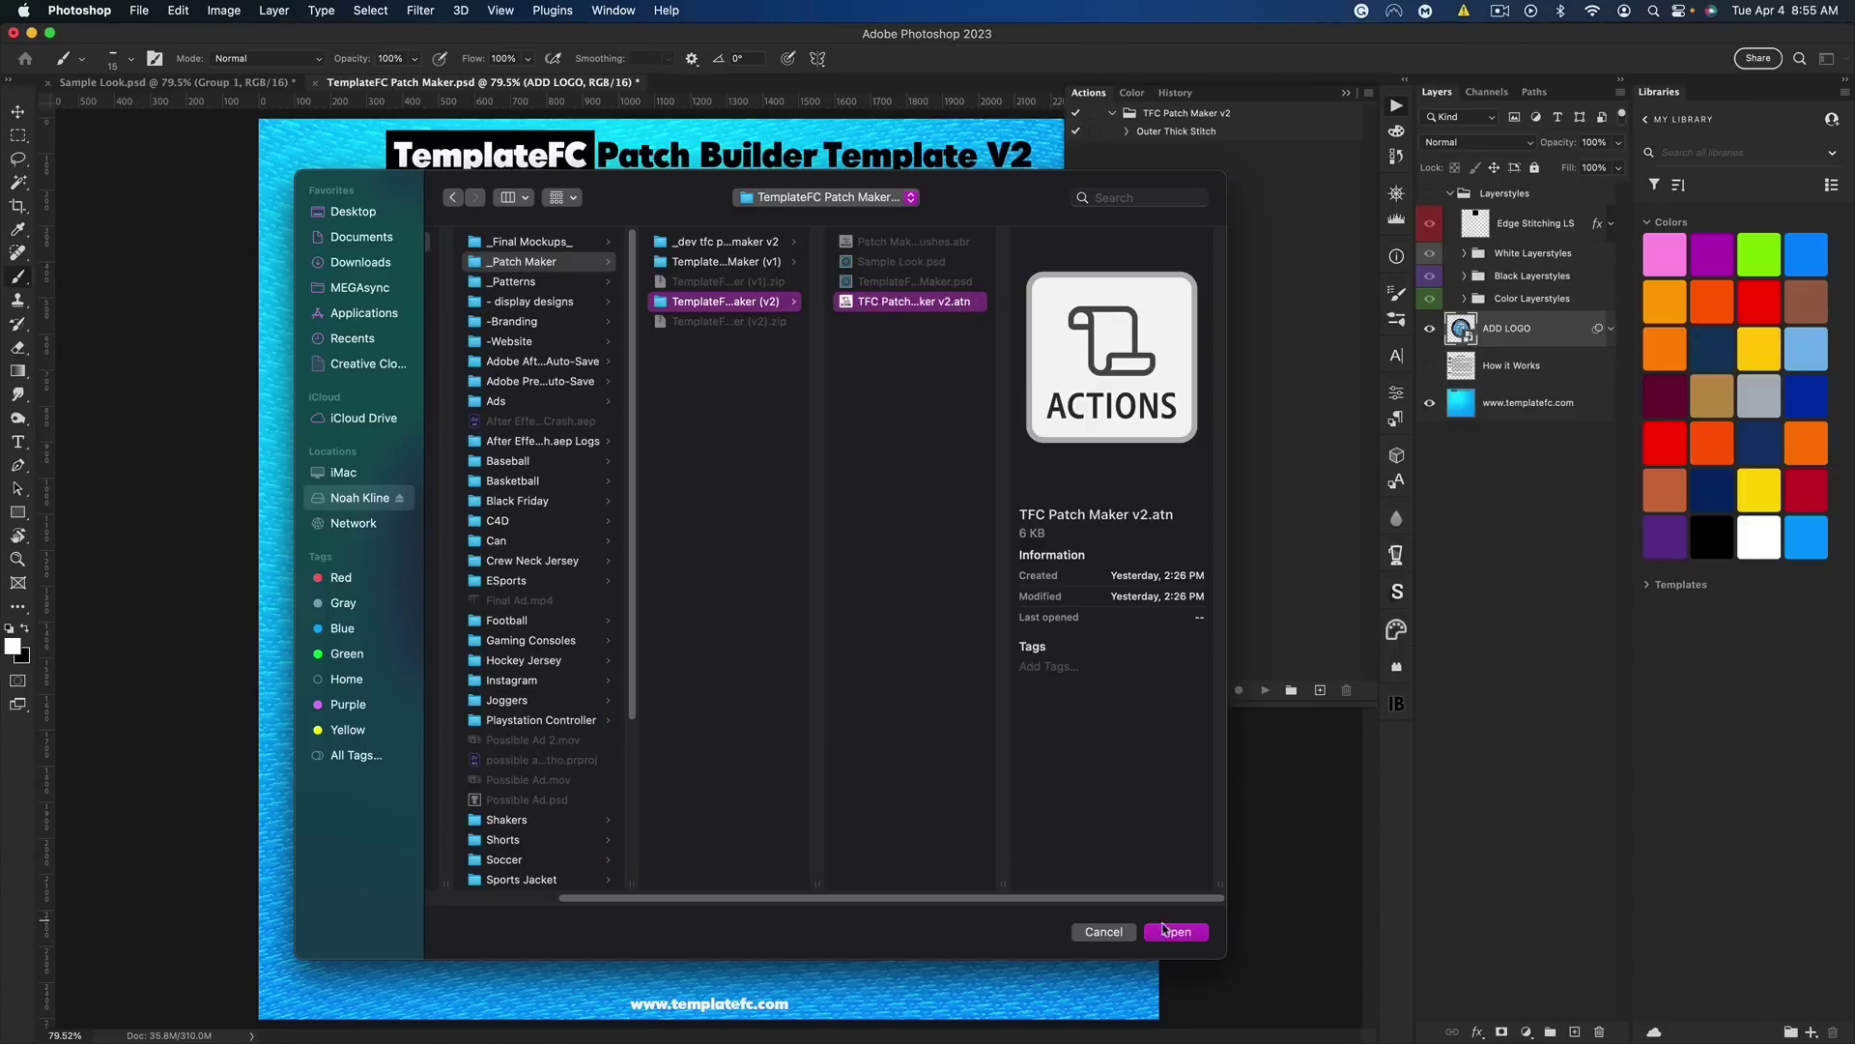
pyautogui.click(1103, 932)
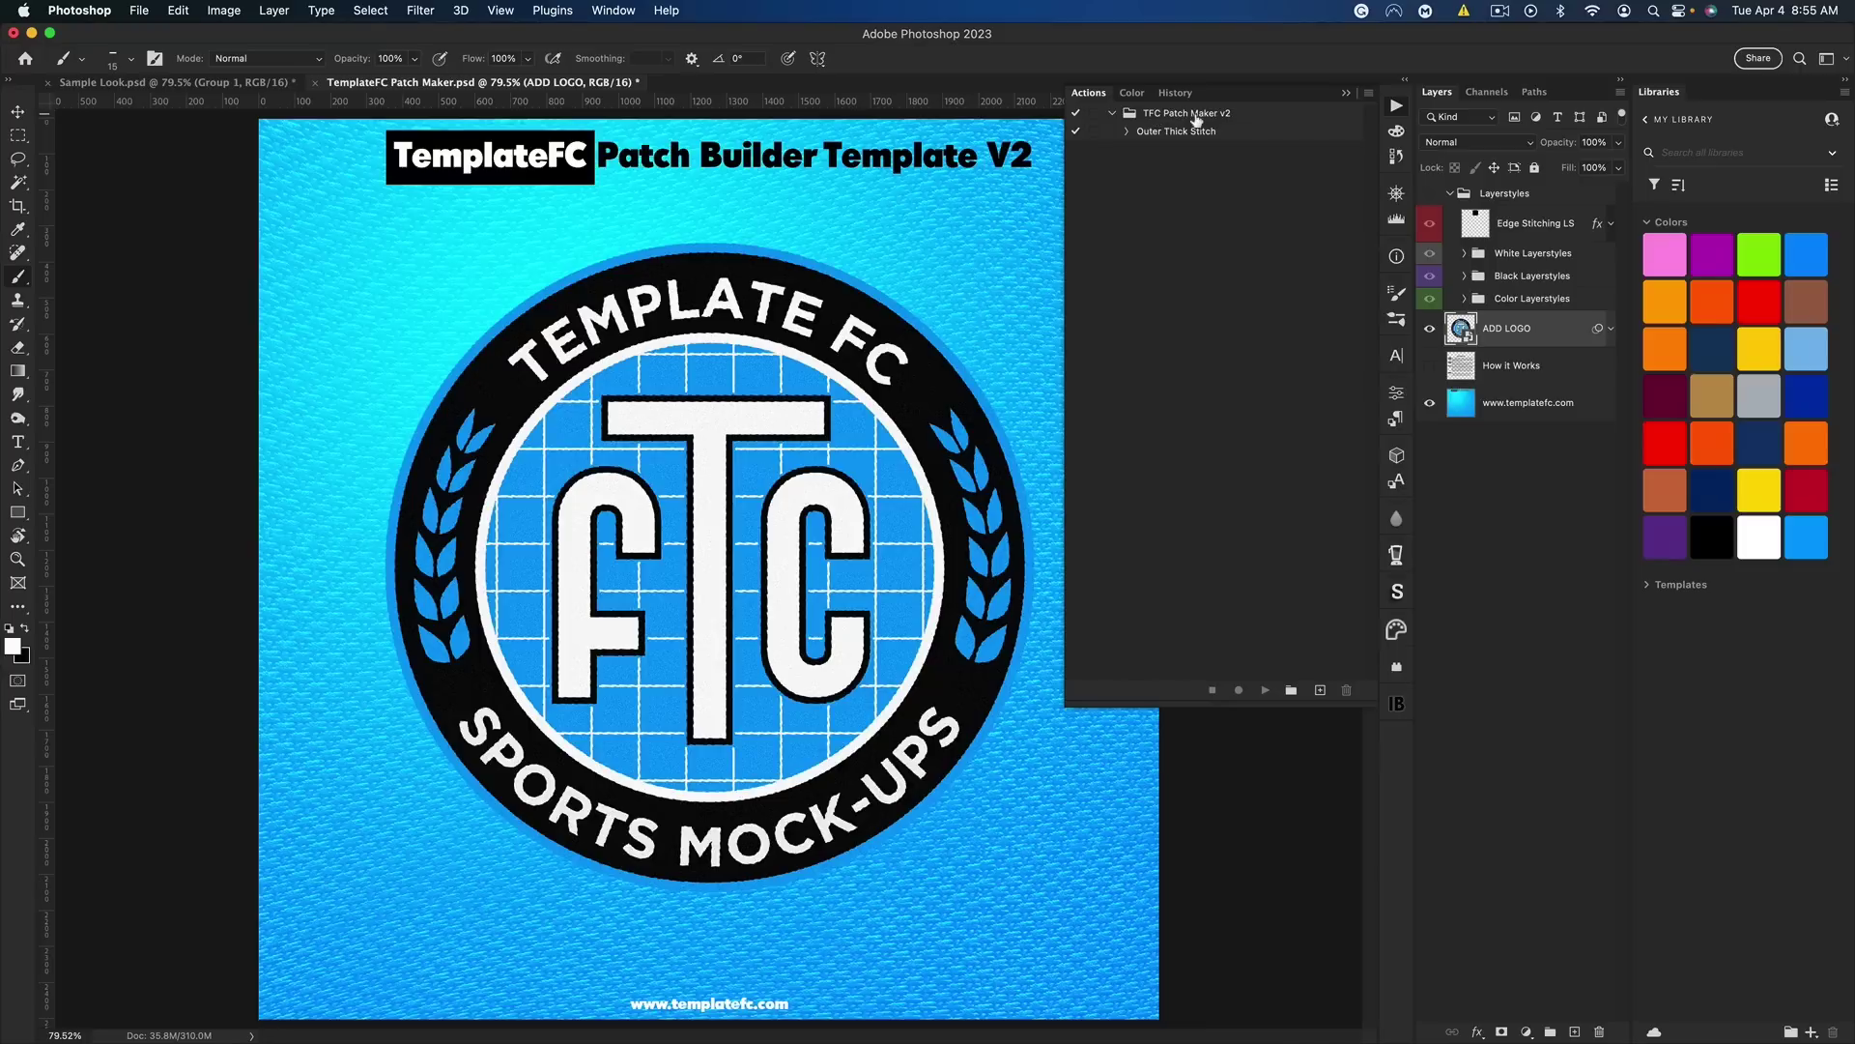
# Select the Outer Thick Stitch action in the TFC Patch Maker v2 set and collapse the actions list
pyautogui.click(1165, 133)
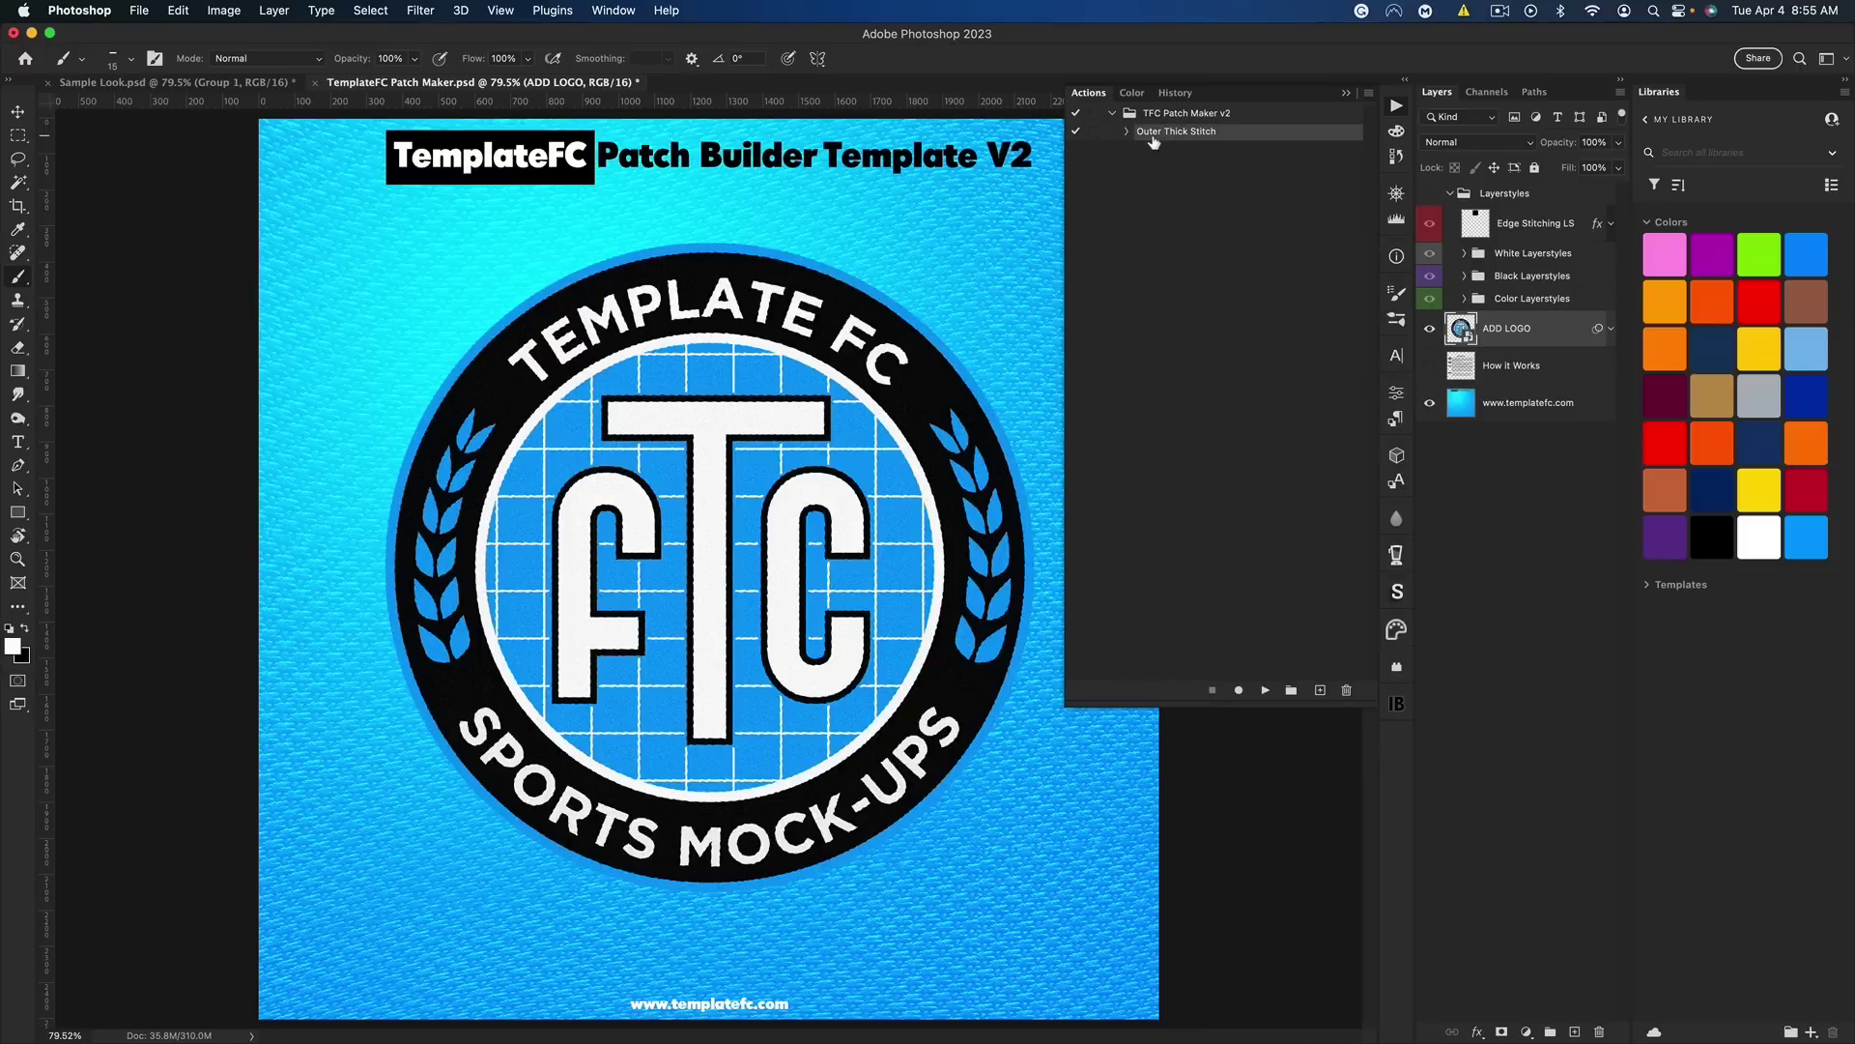
pyautogui.click(1346, 94)
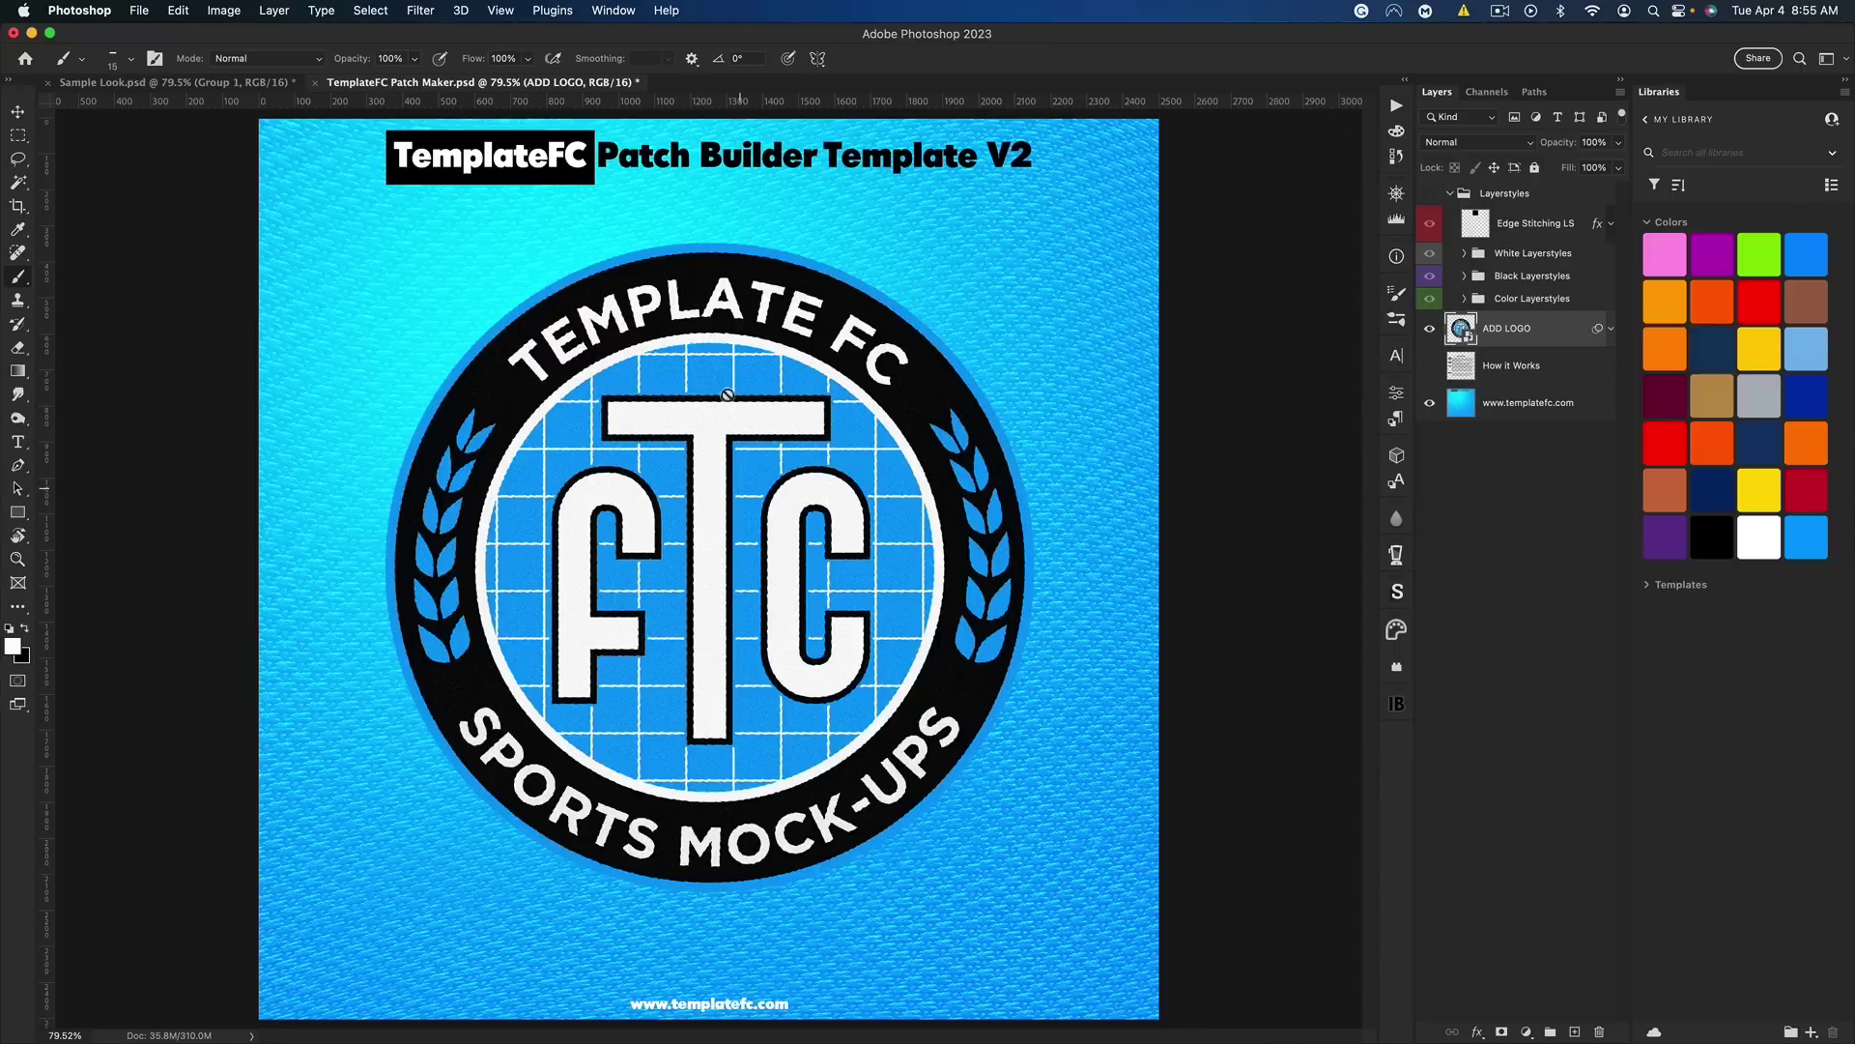
# Run the Outer Thick Stitch action on the ADD LOGO layer and collapse the actions list
pyautogui.click(20, 112)
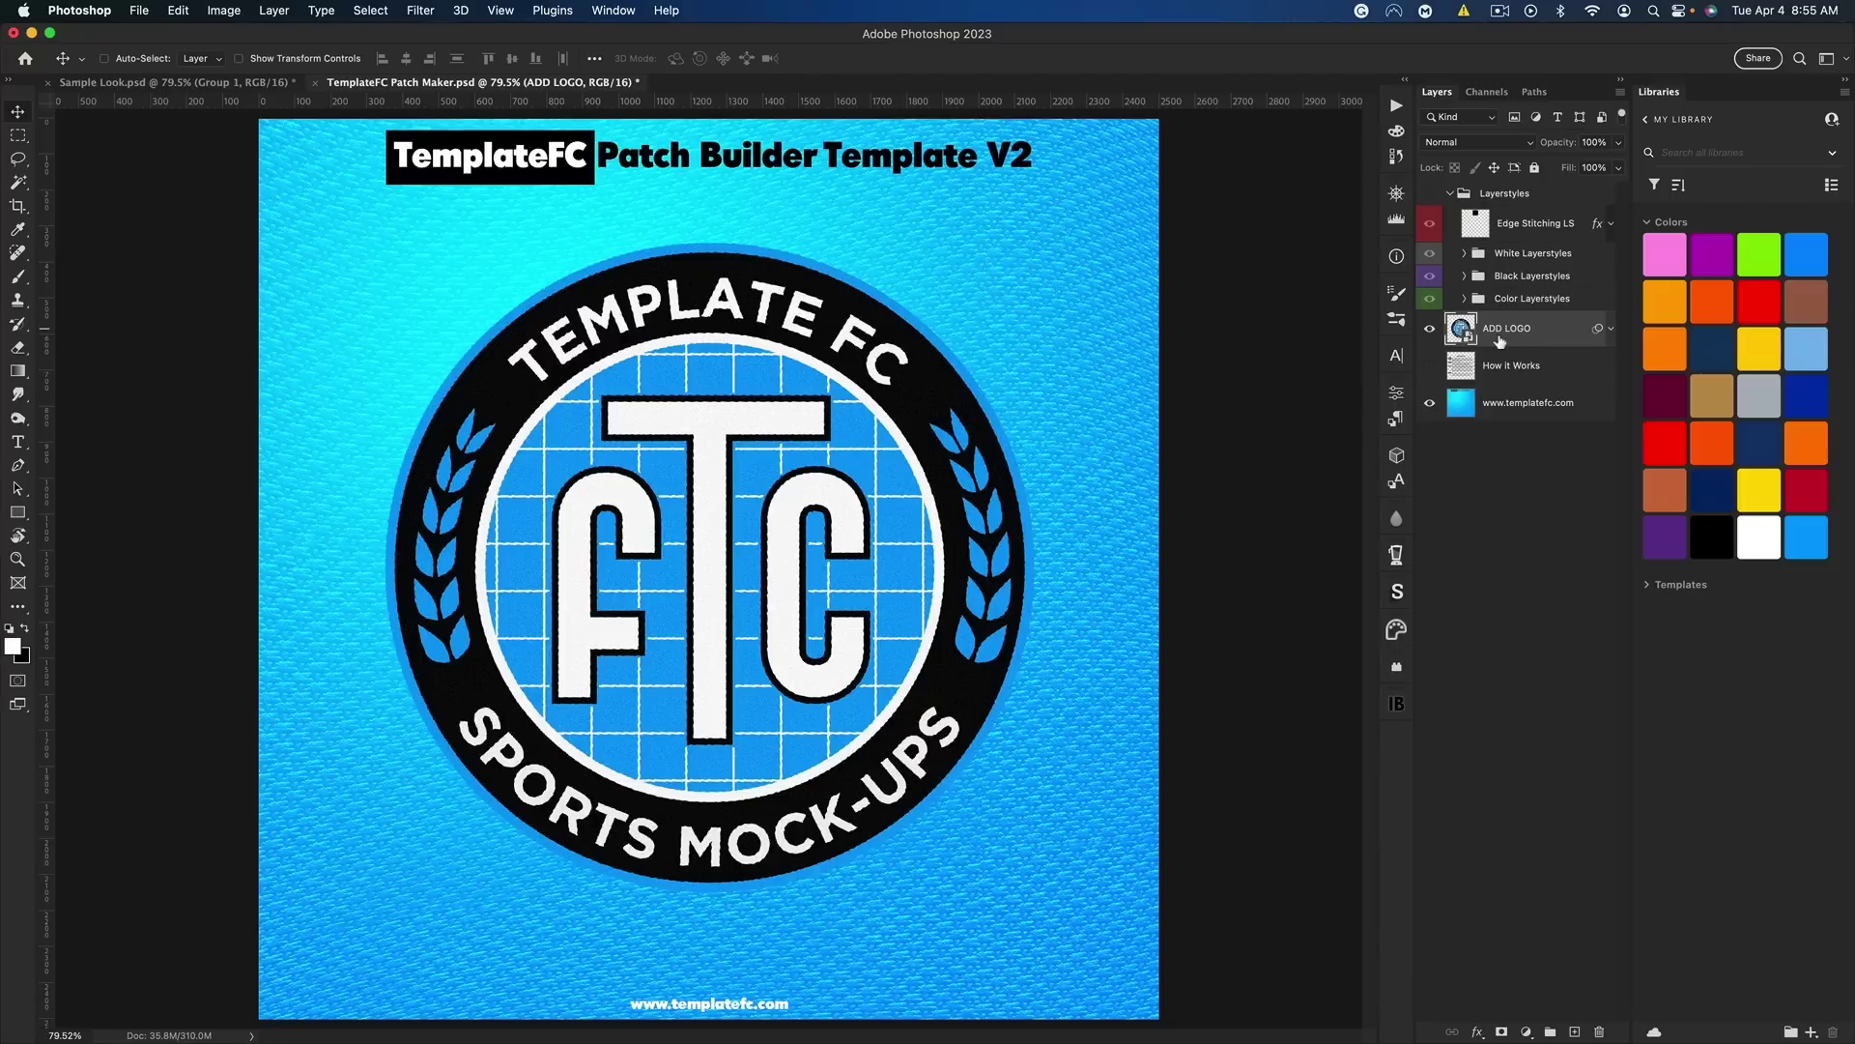
pyautogui.click(1395, 109)
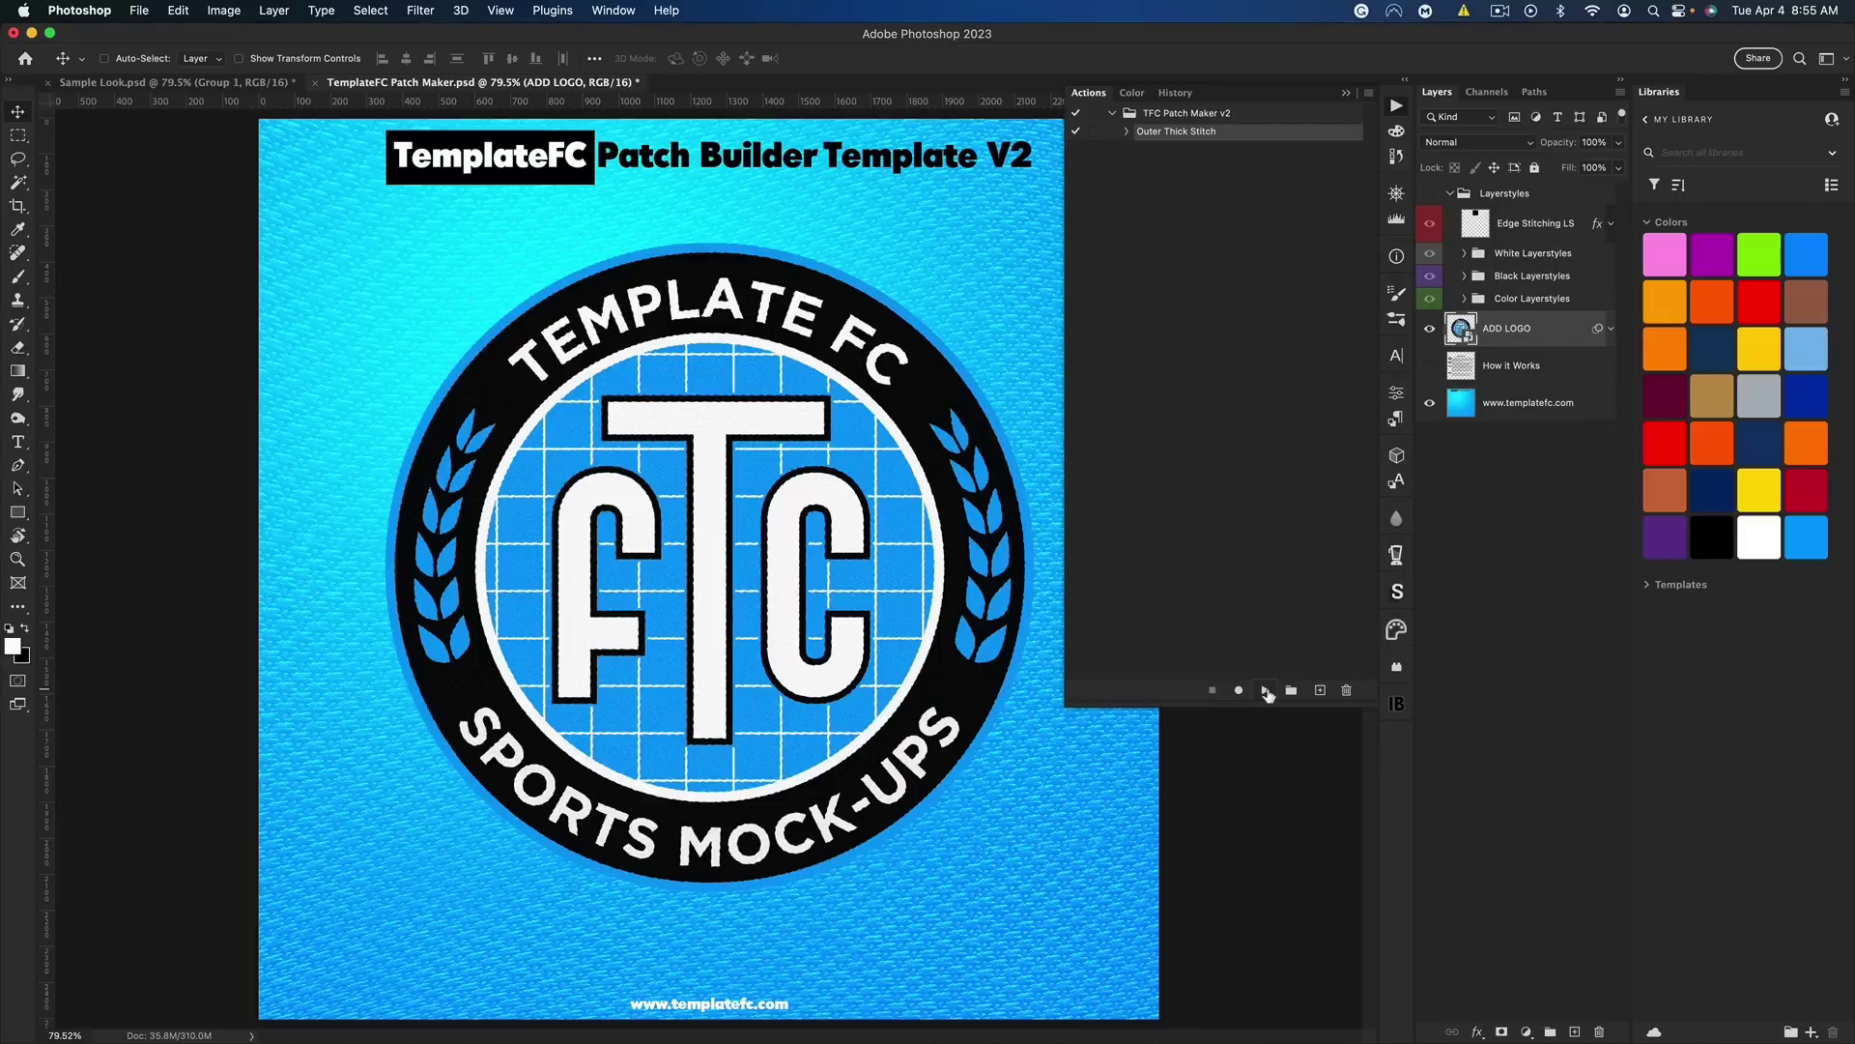
pyautogui.click(1265, 690)
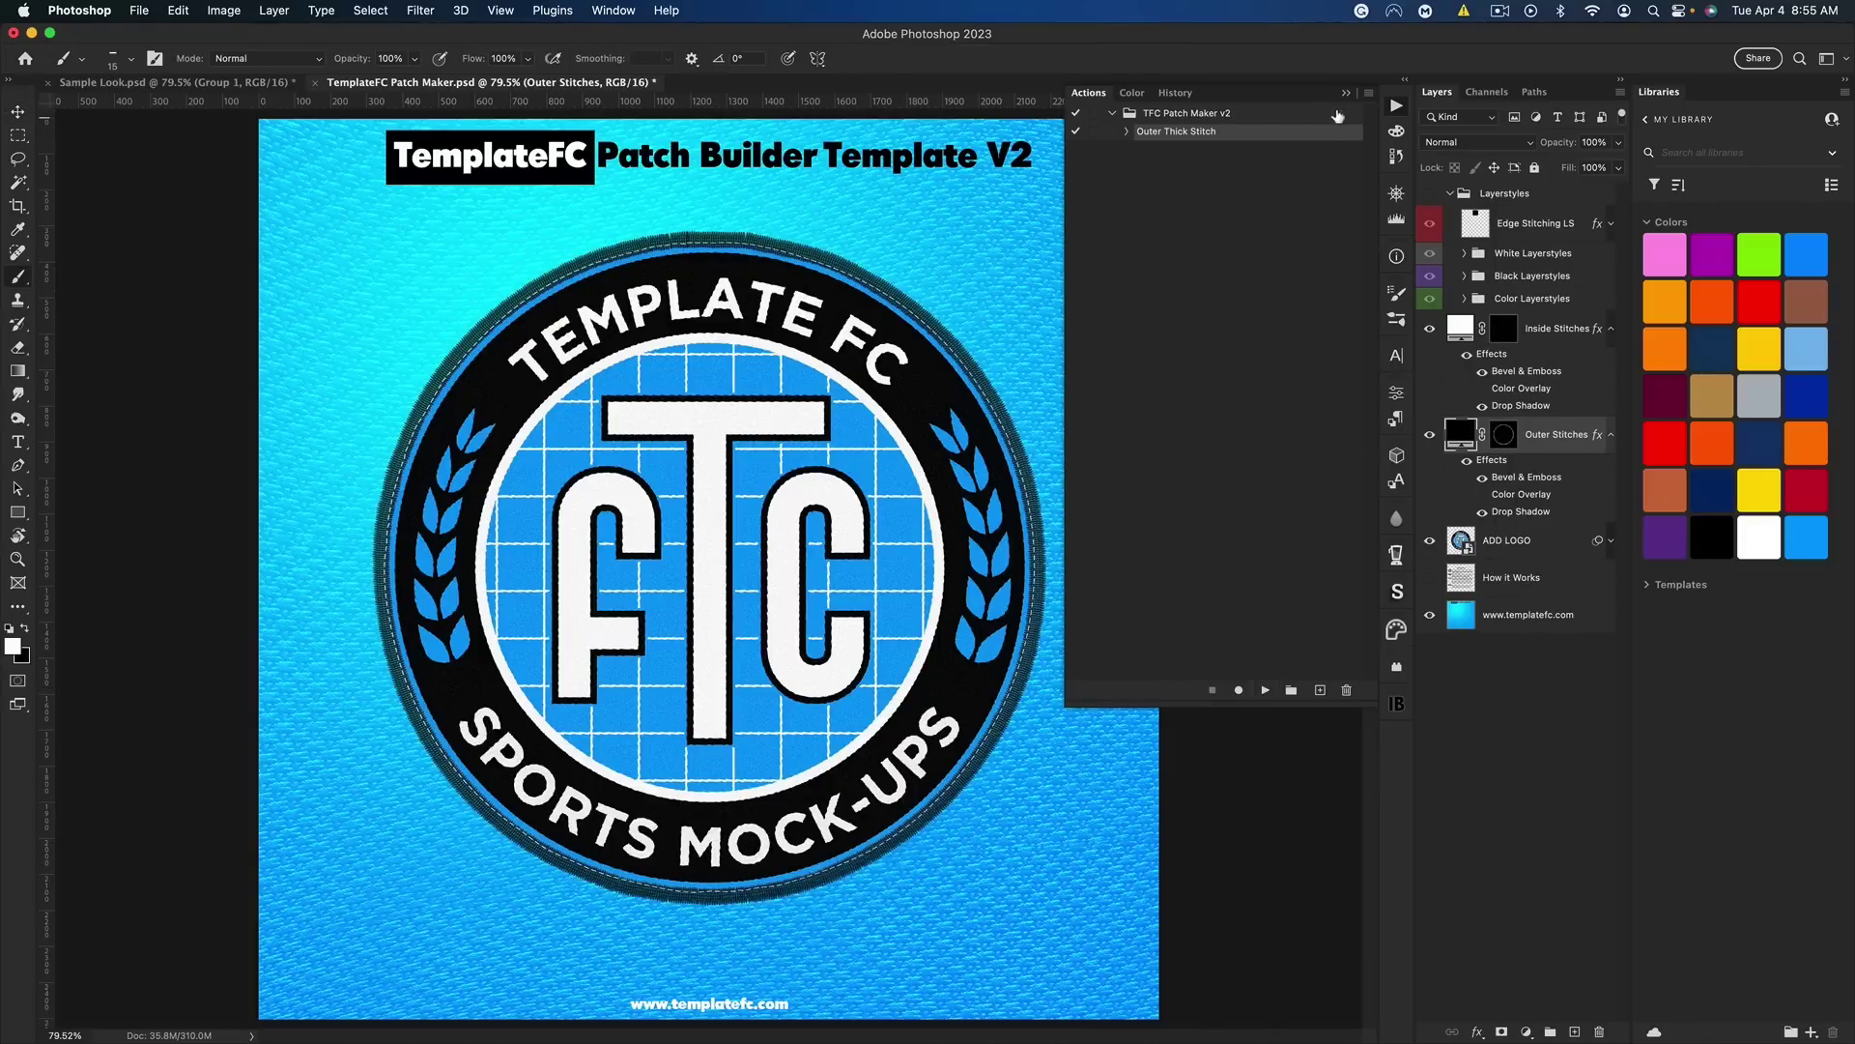
pyautogui.click(1346, 93)
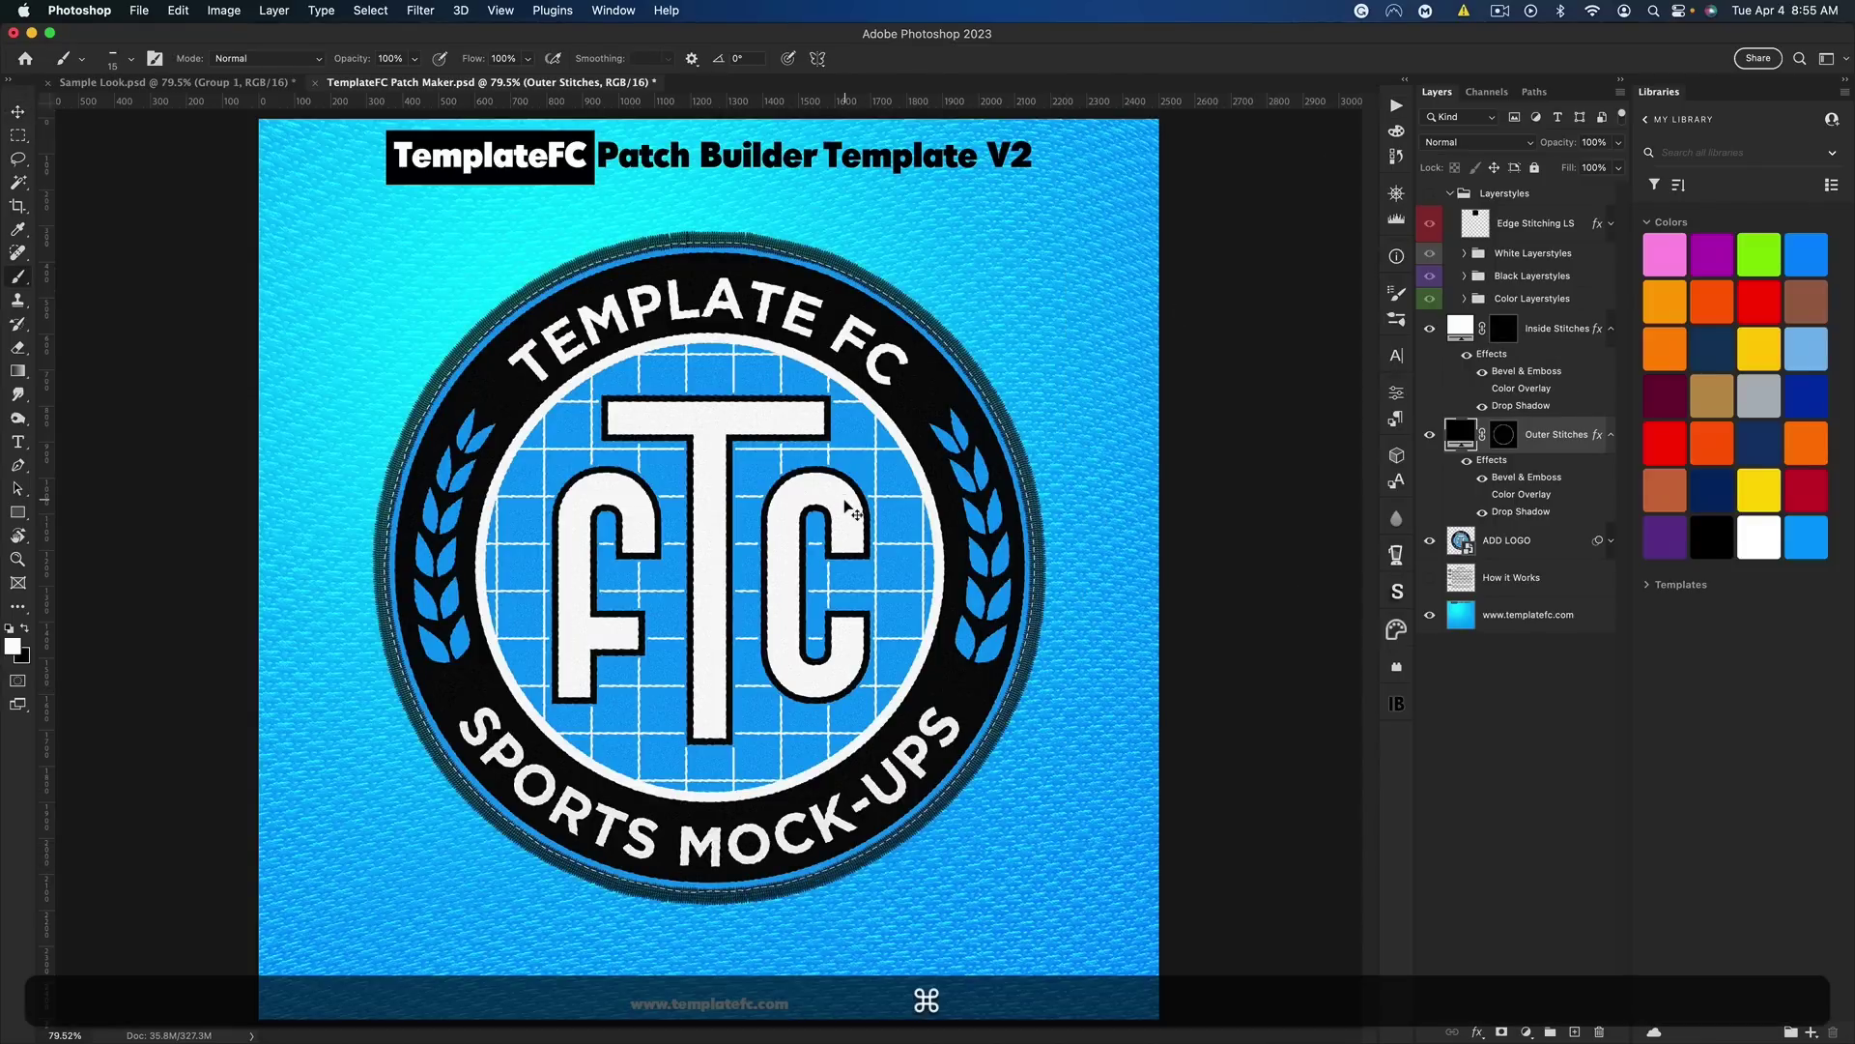
# Examine the new stitched border up close around the whole circular patch, and return to the full view
pyautogui.press('super+equal')
pyautogui.press('super+equal')
pyautogui.moveTo(551, 464); pyautogui.dragTo(446, 561)
pyautogui.moveTo(793, 657); pyautogui.dragTo(665, 633)
pyautogui.scroll(-10, 824, 688)
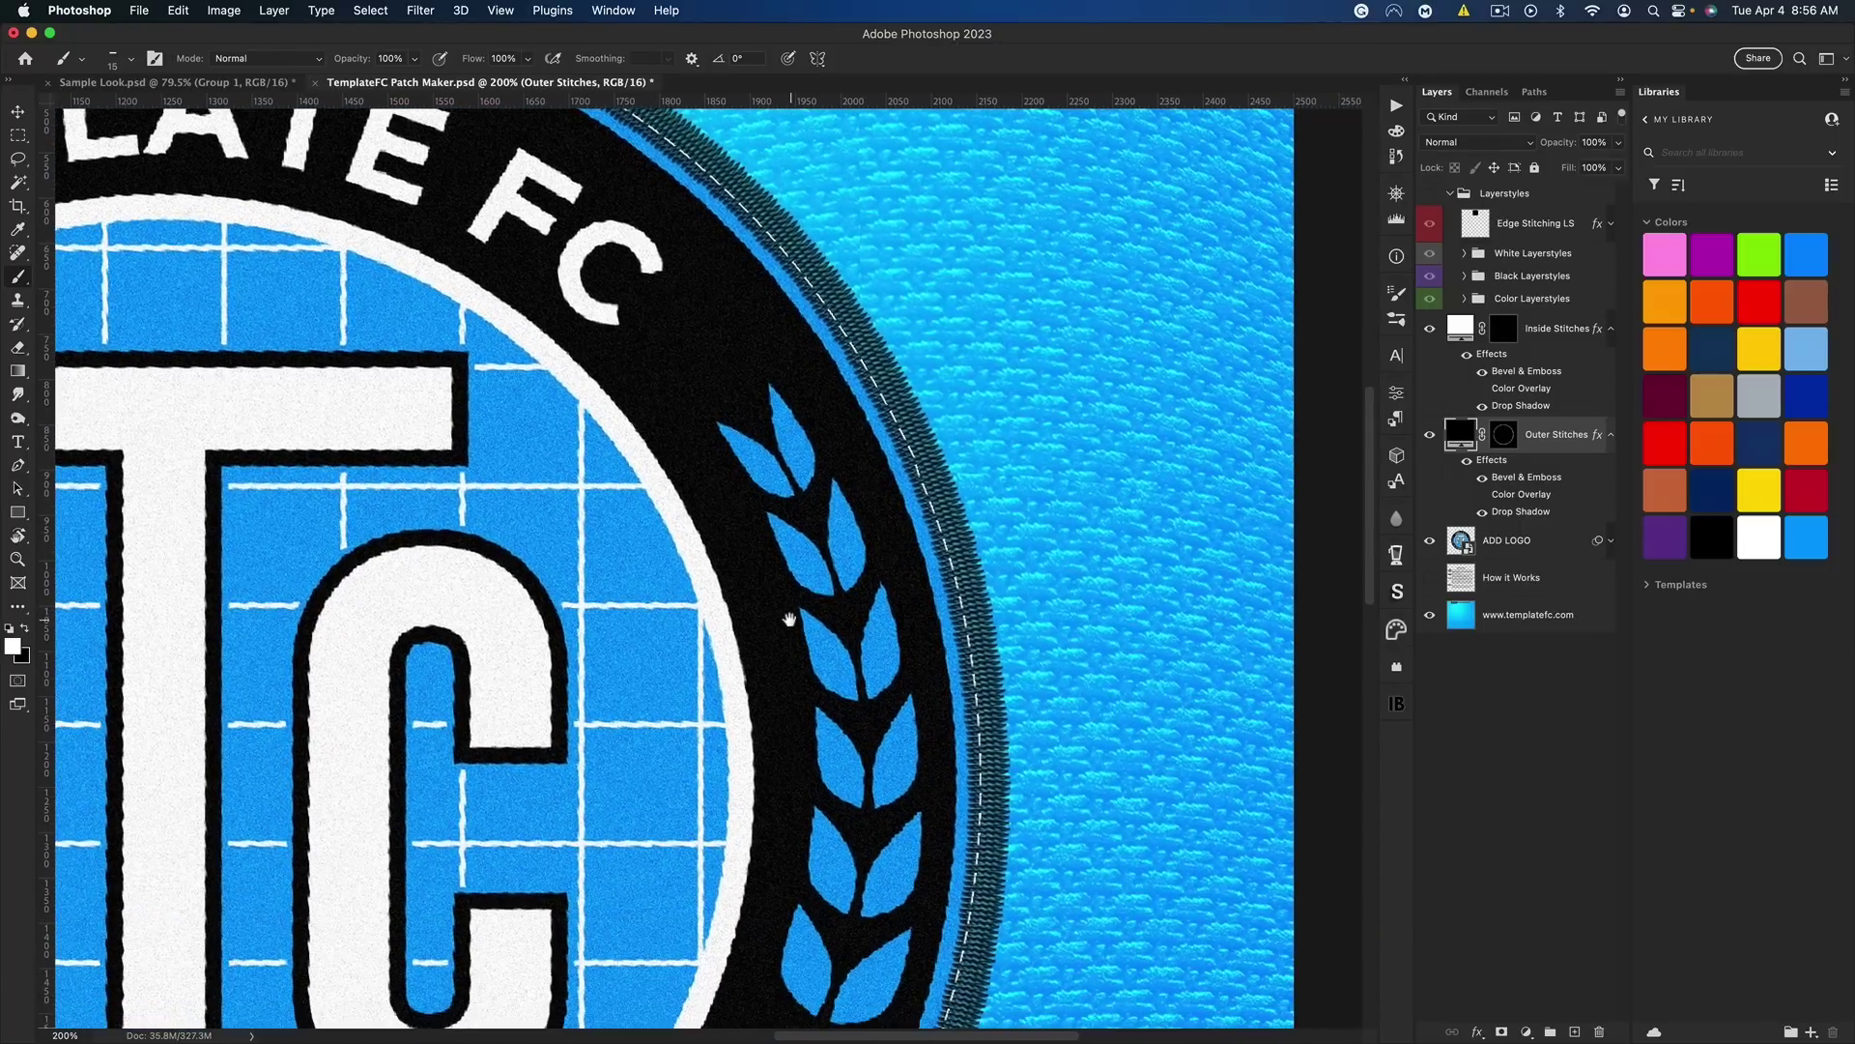
pyautogui.scroll(-5, 723, 725)
pyautogui.hscroll(-9, 723, 725)
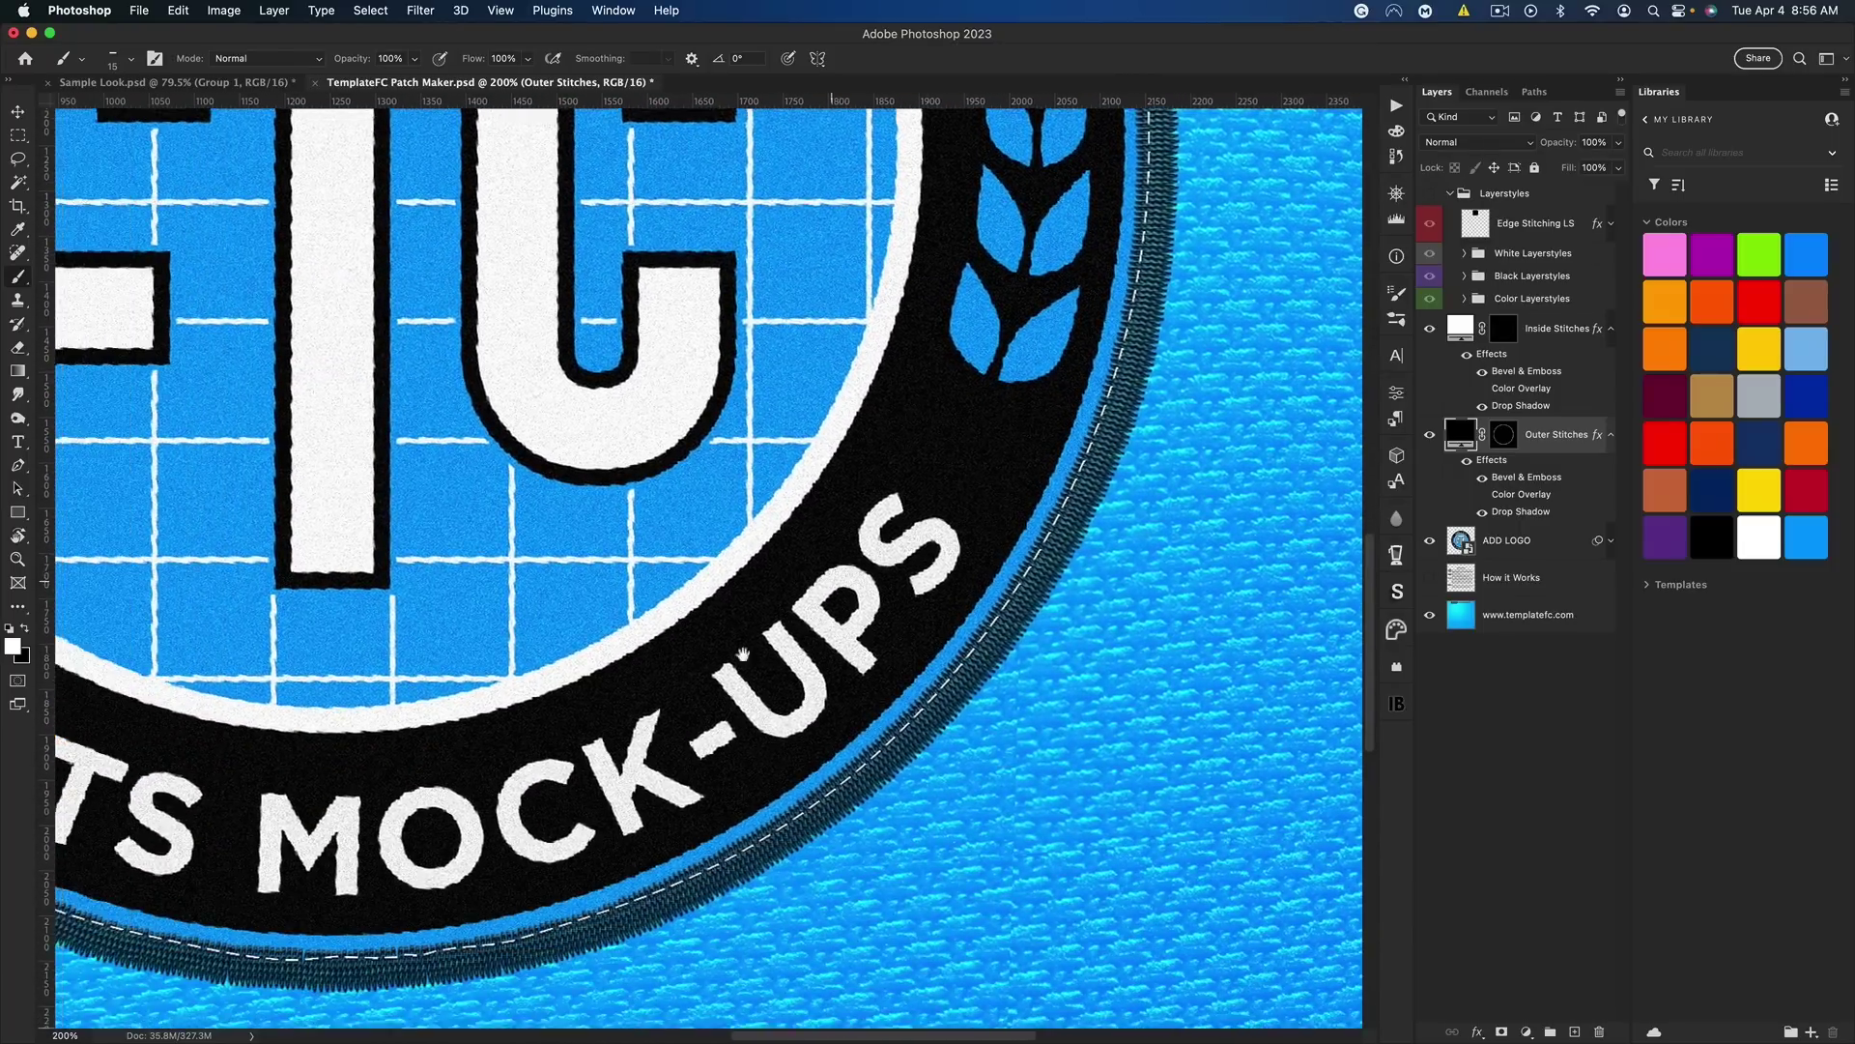
pyautogui.hscroll(-4, 732, 667)
pyautogui.scroll(1, 732, 667)
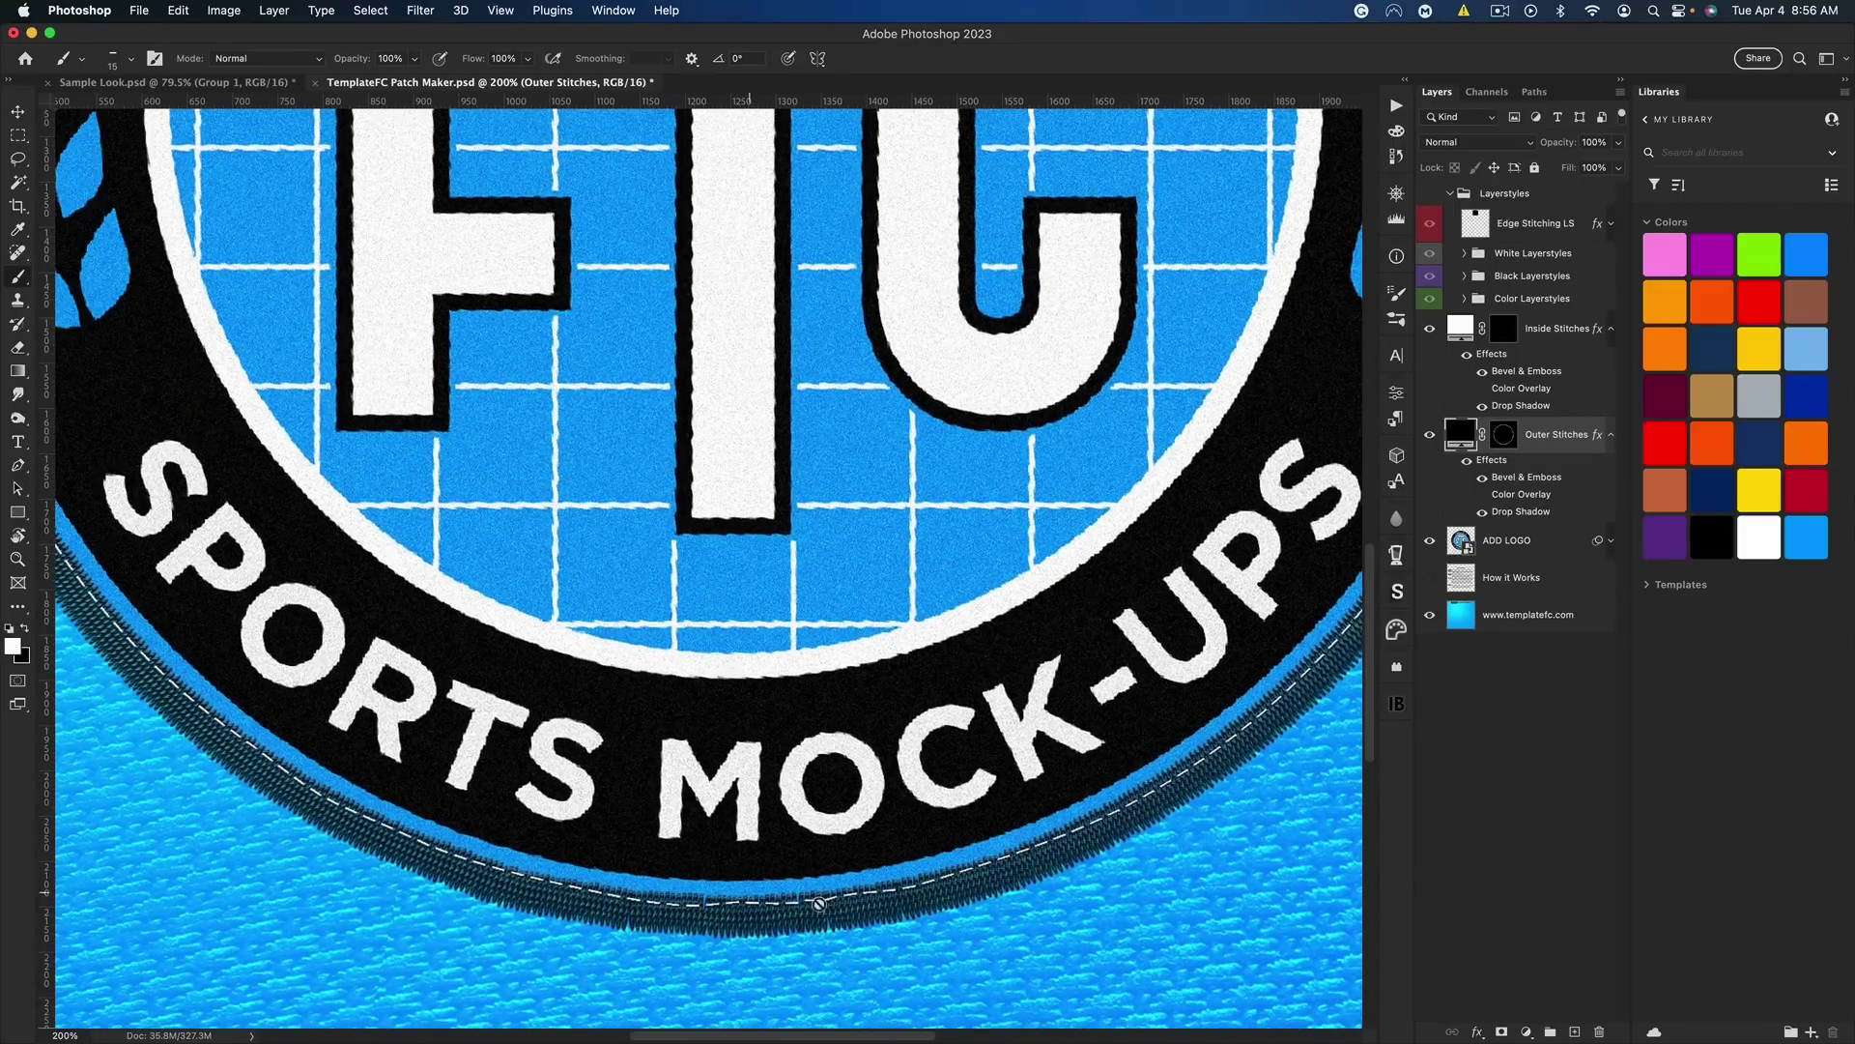
pyautogui.hscroll(-6, 406, 698)
pyautogui.scroll(5, 406, 699)
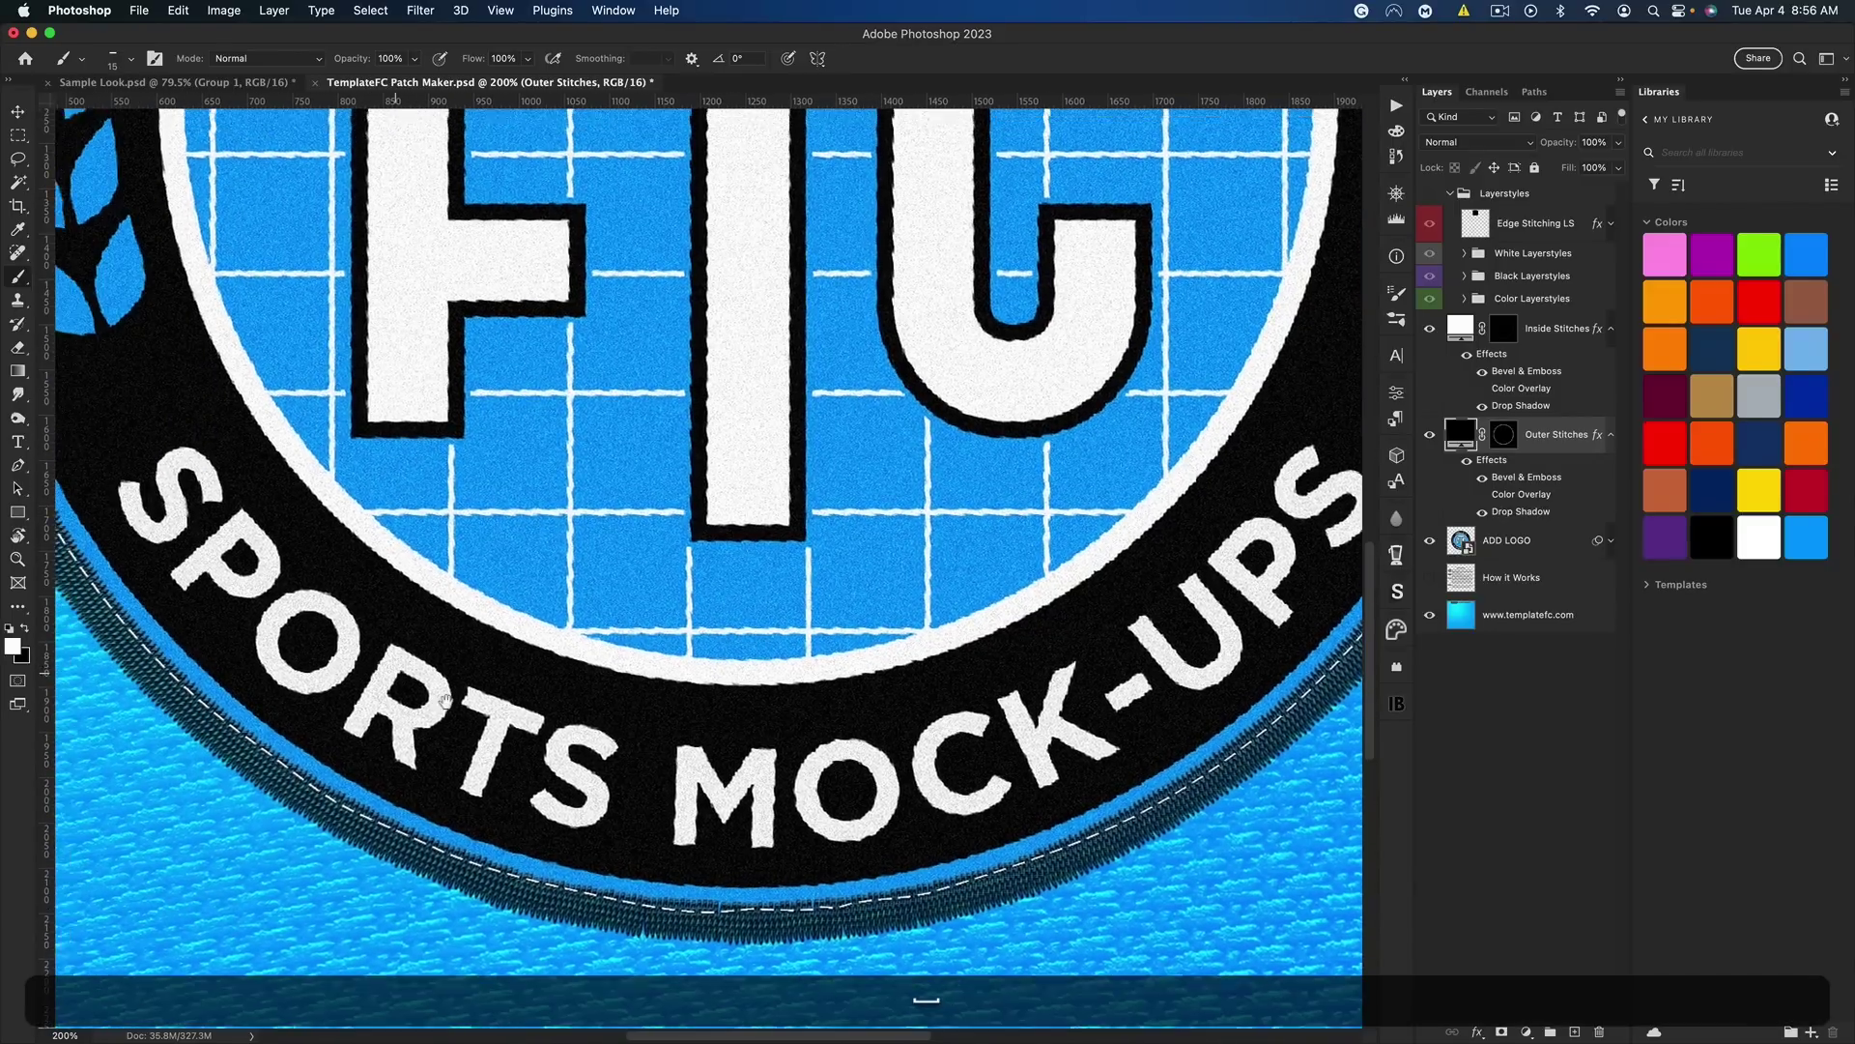
pyautogui.scroll(5, 437, 684)
pyautogui.hscroll(2, 437, 683)
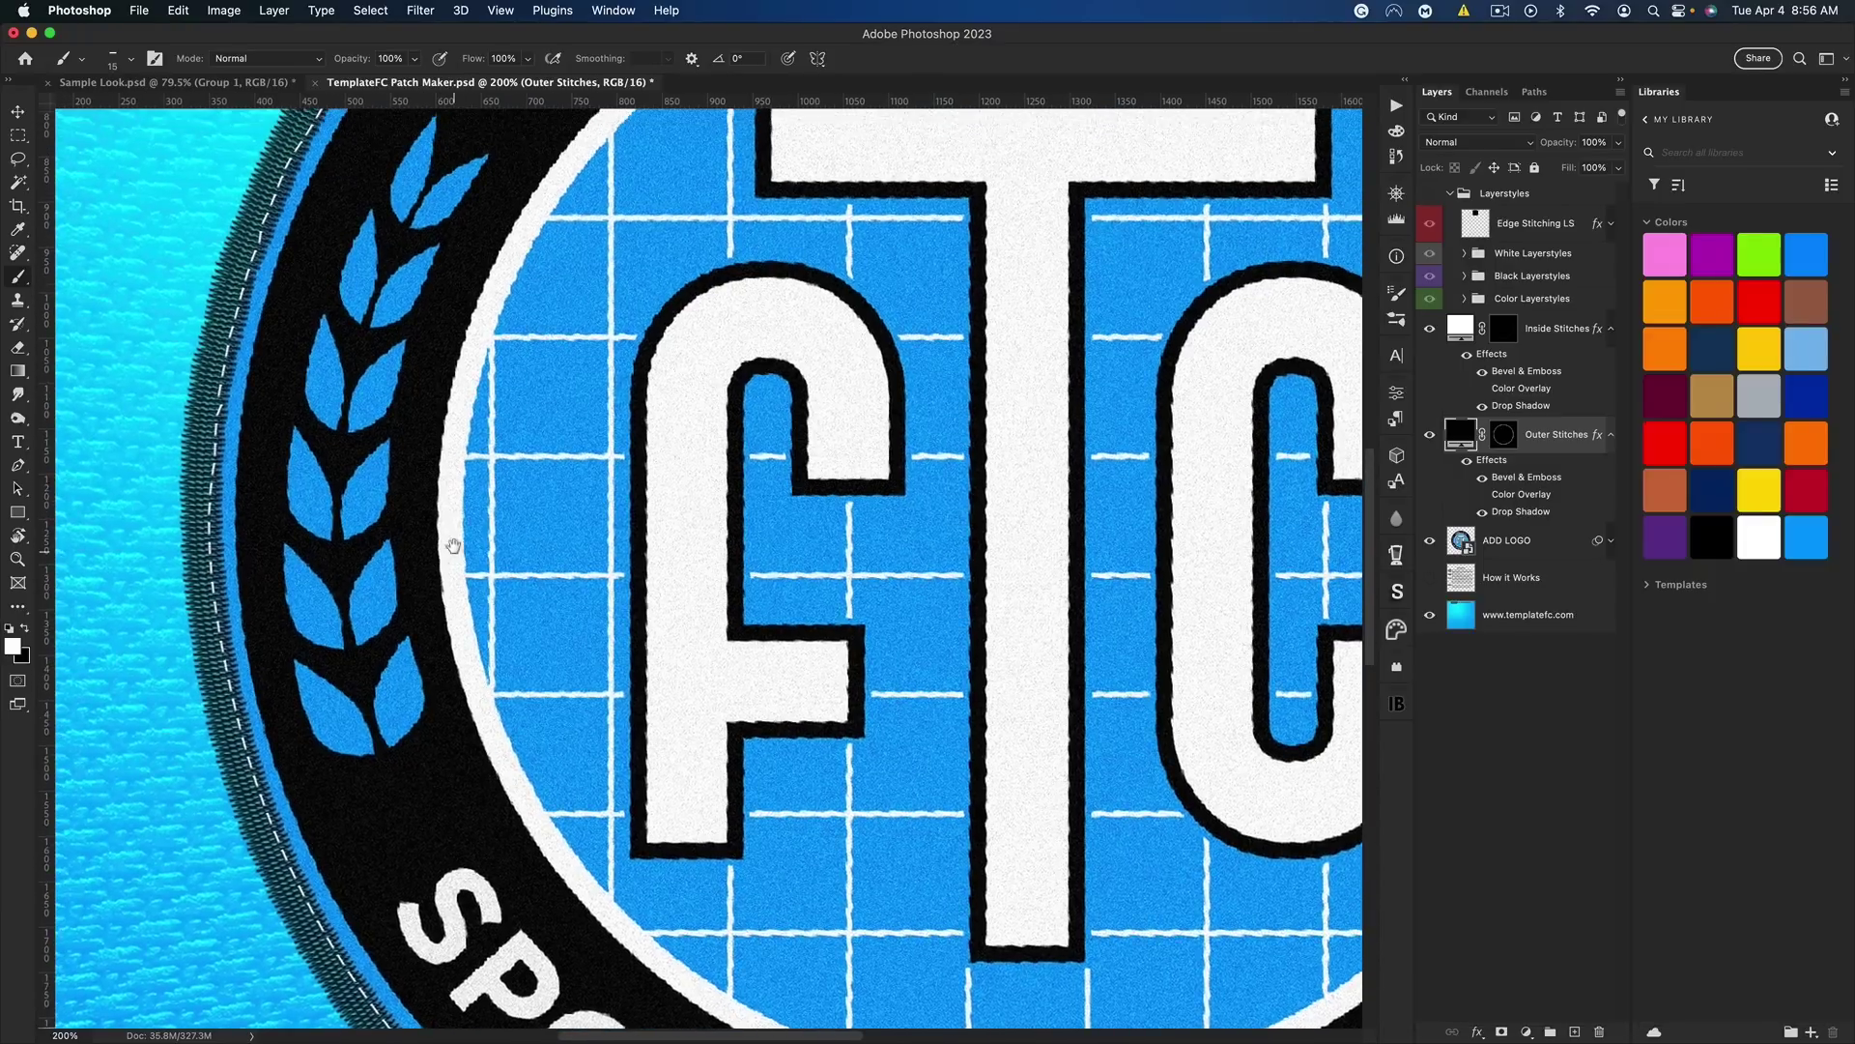
pyautogui.scroll(4, 468, 587)
pyautogui.hscroll(4, 468, 586)
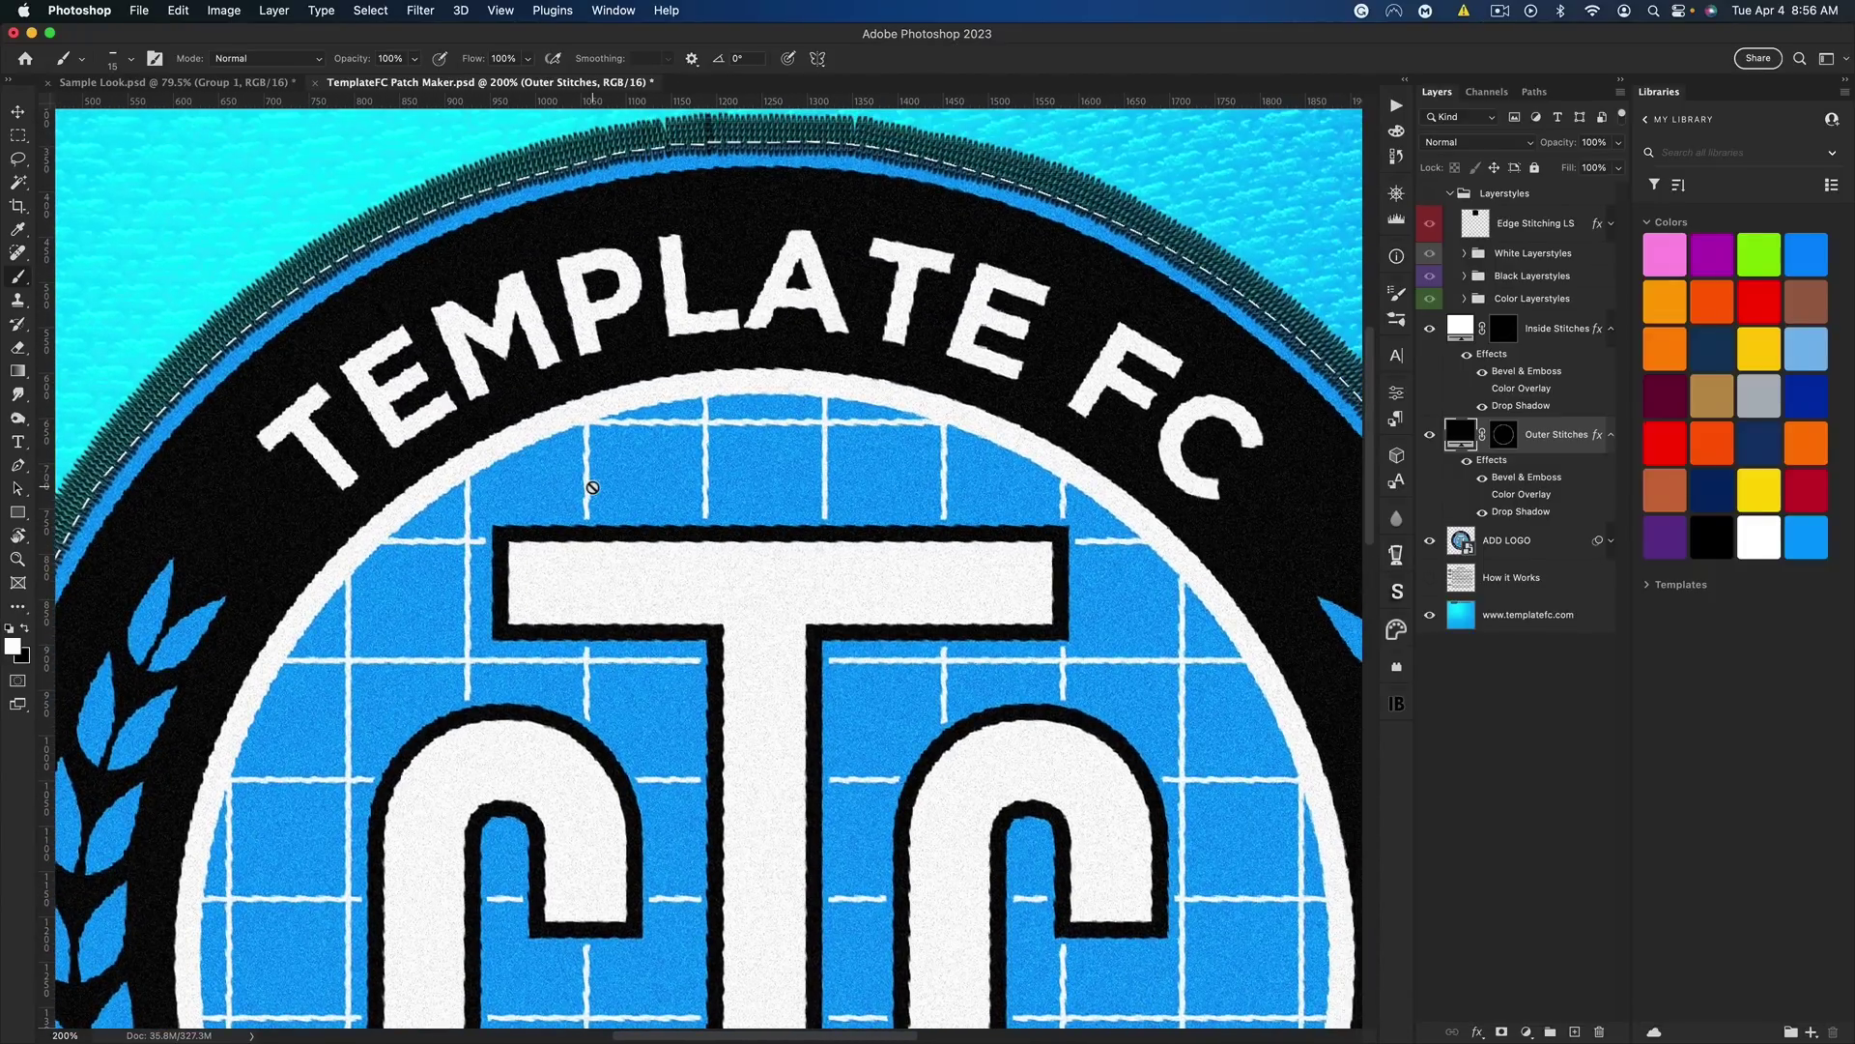
pyautogui.press('super+0')
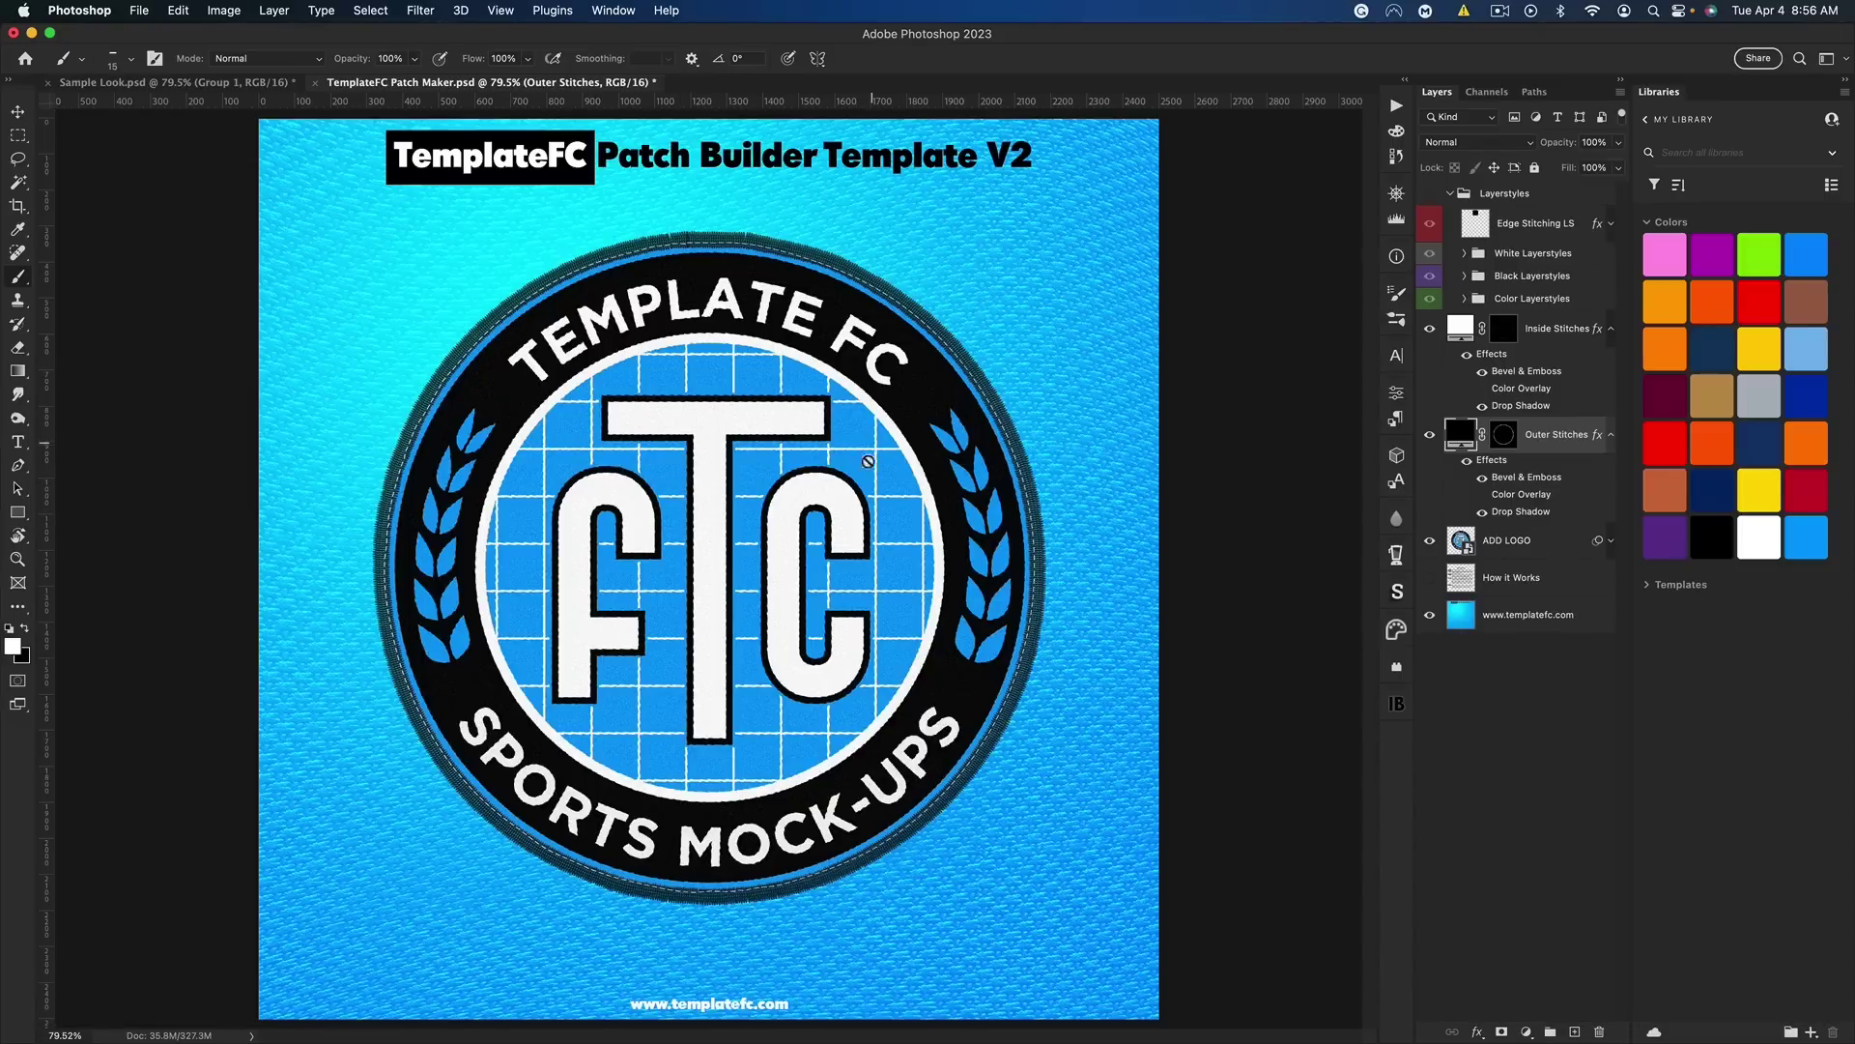
# Collapse the stitch layers' effects, and colour the Outer Stitches fill TFC blue and the Inside Stitches fill black
pyautogui.click(18, 113)
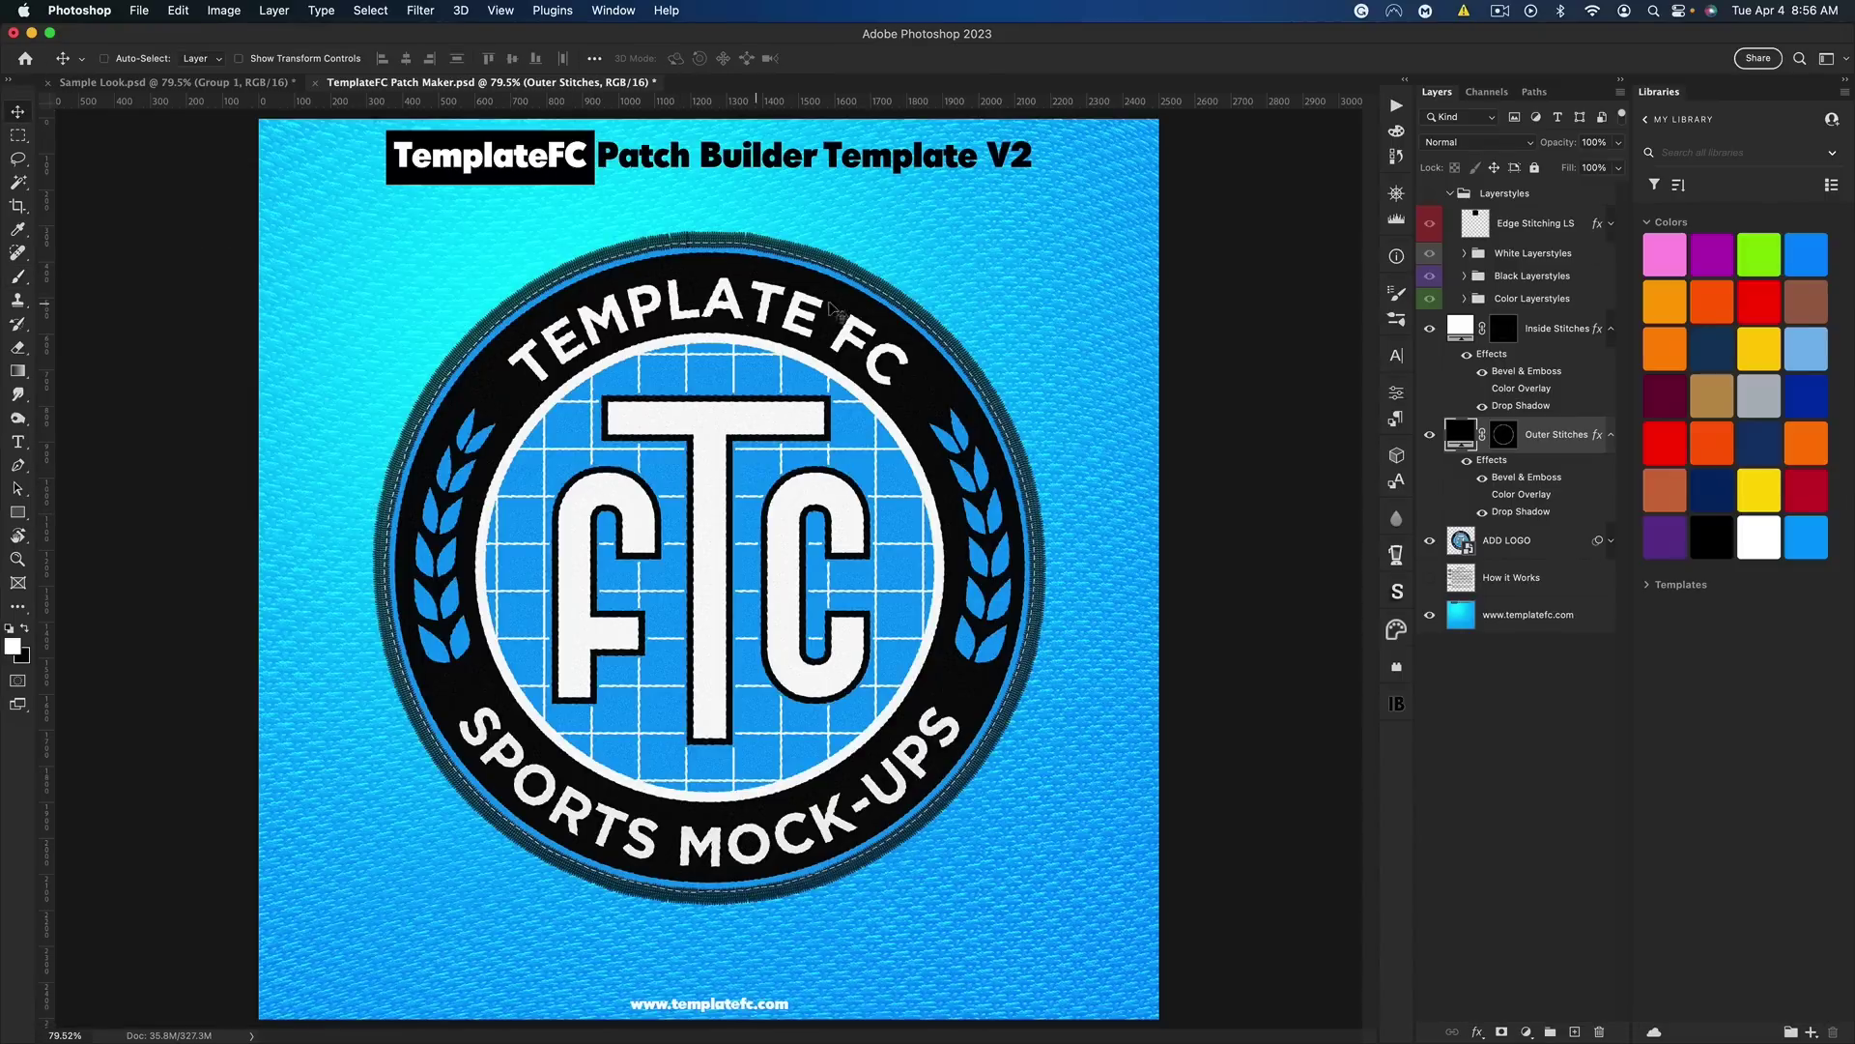
pyautogui.click(1611, 330)
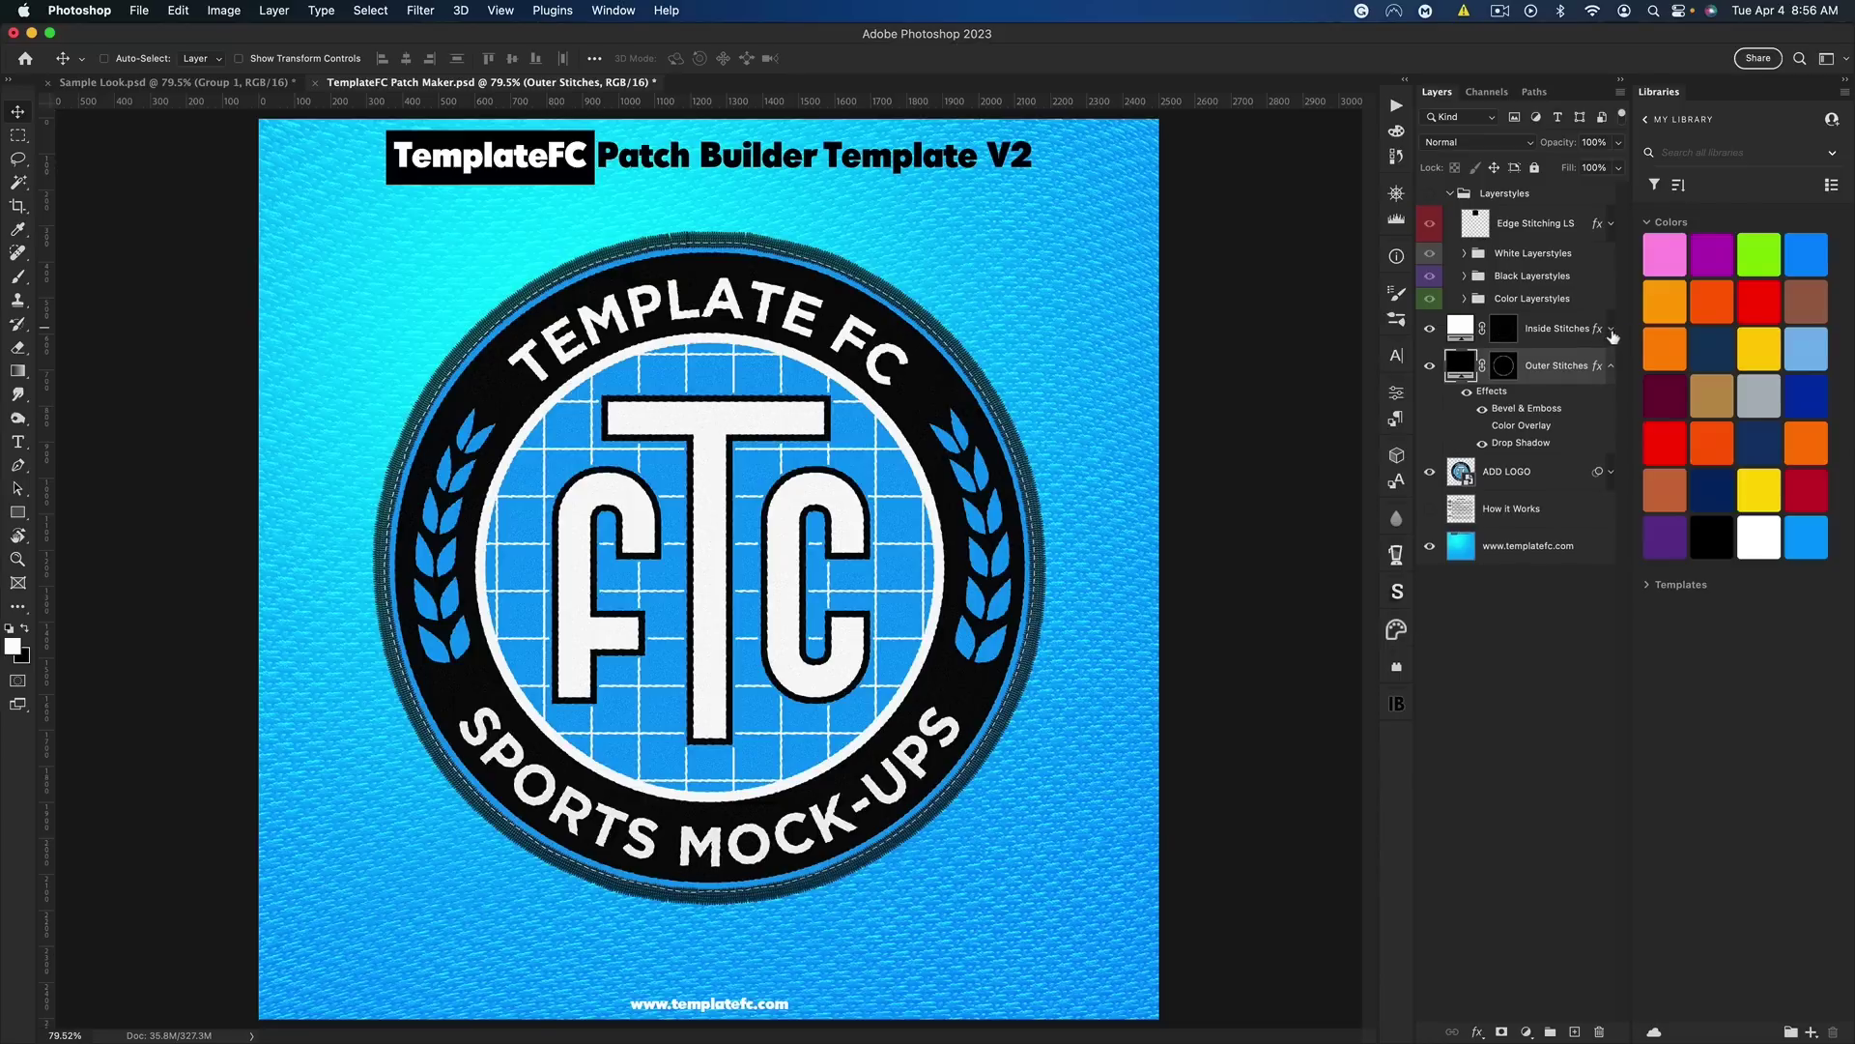
pyautogui.click(1610, 365)
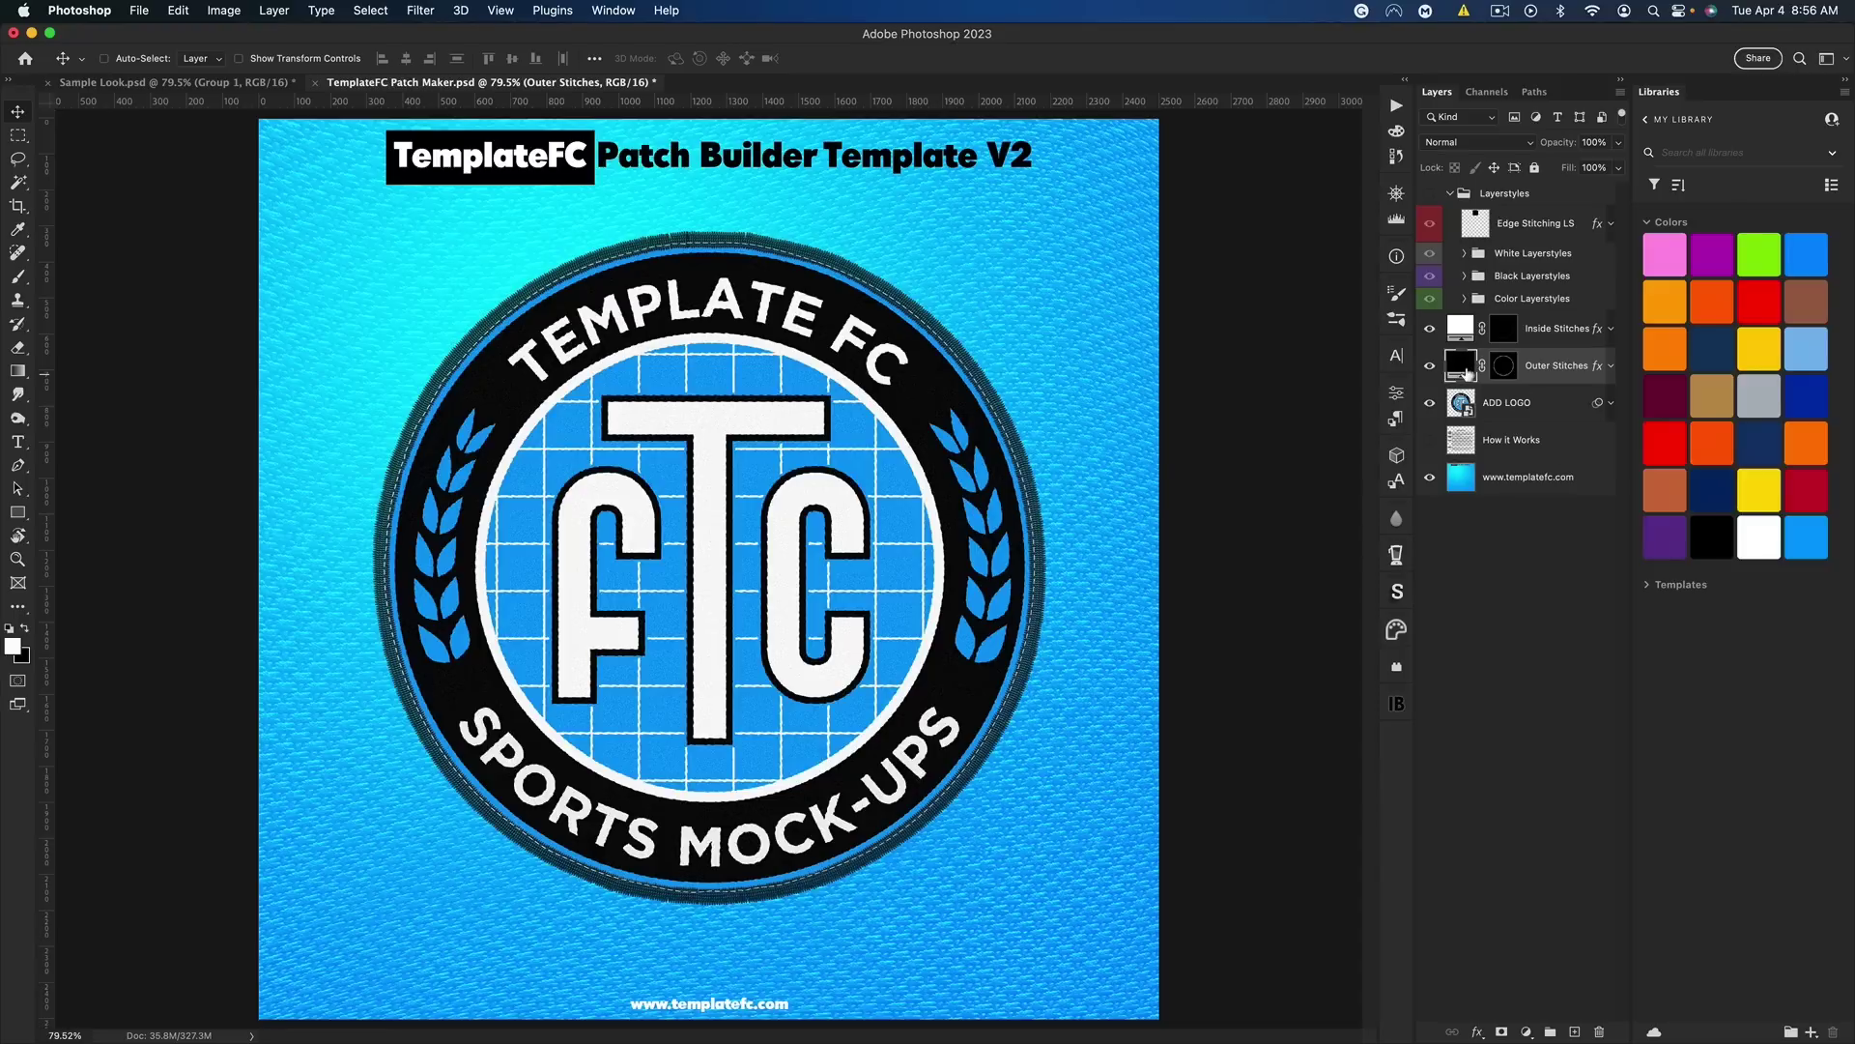
pyautogui.click(1803, 537)
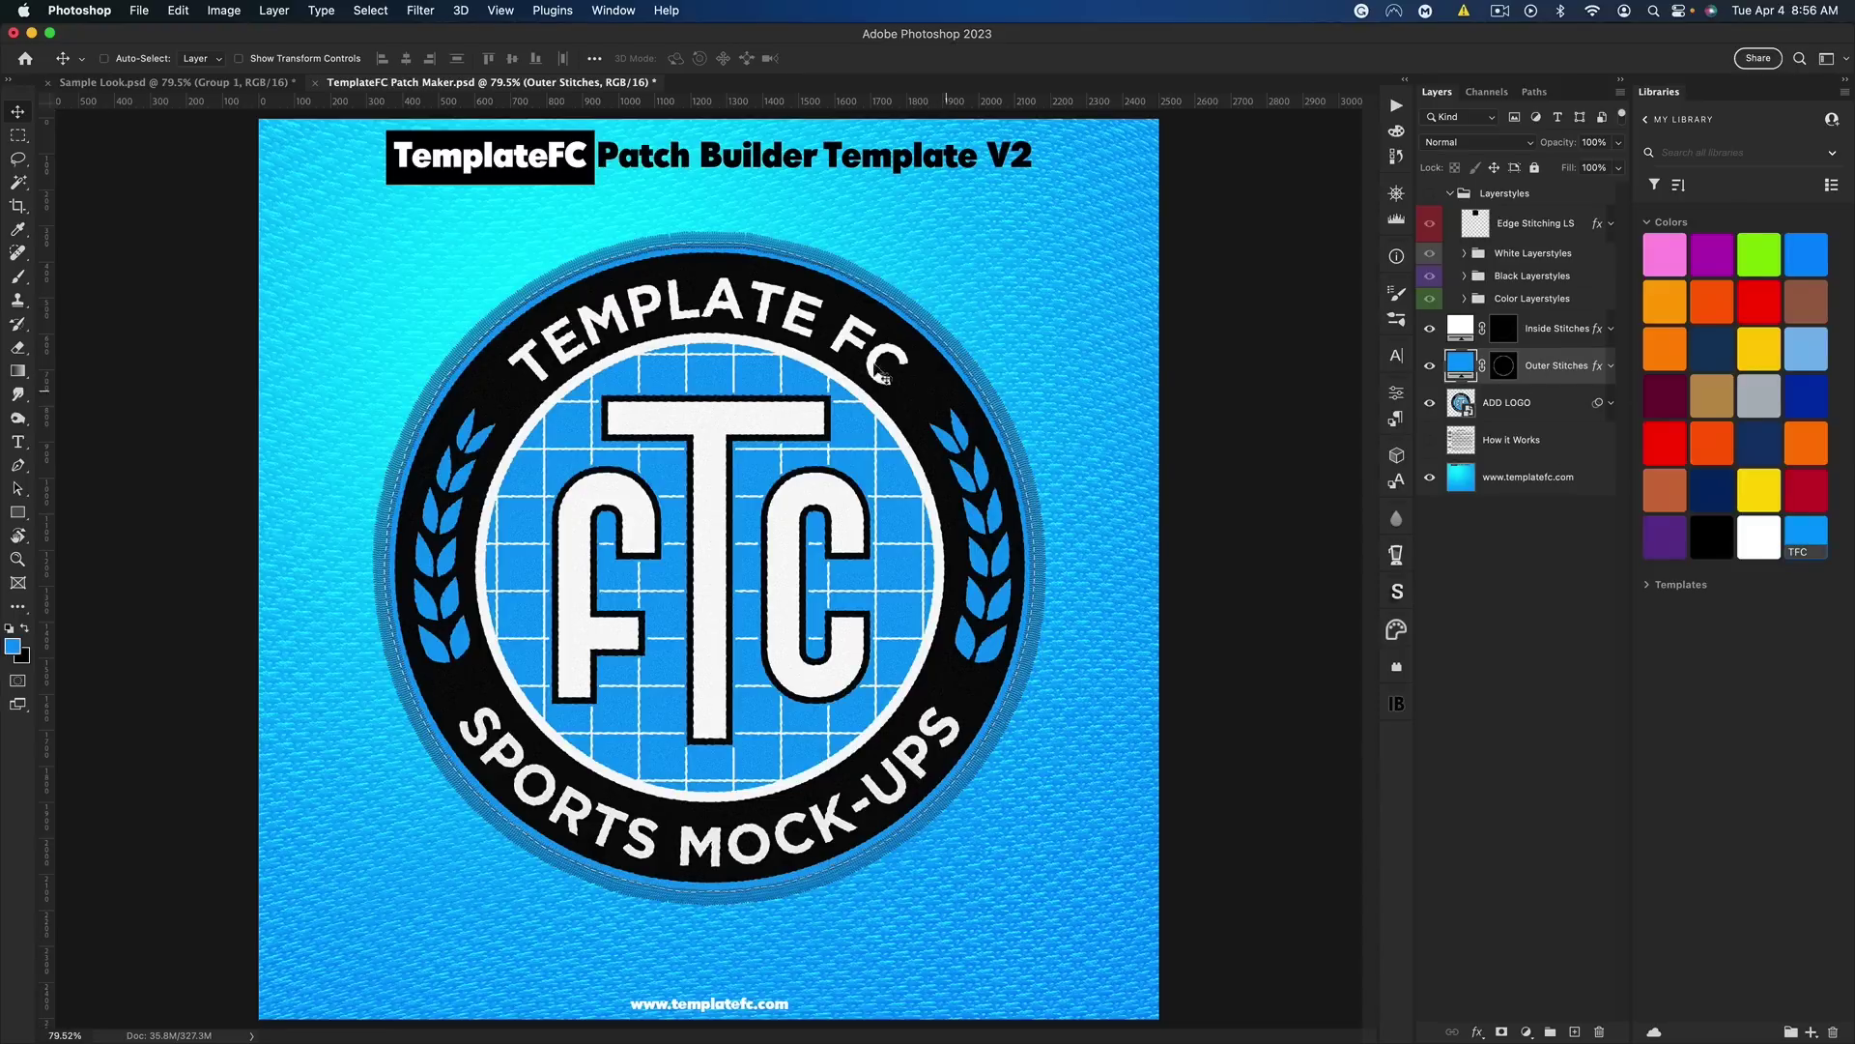
pyautogui.click(1576, 333)
pyautogui.click(1720, 532)
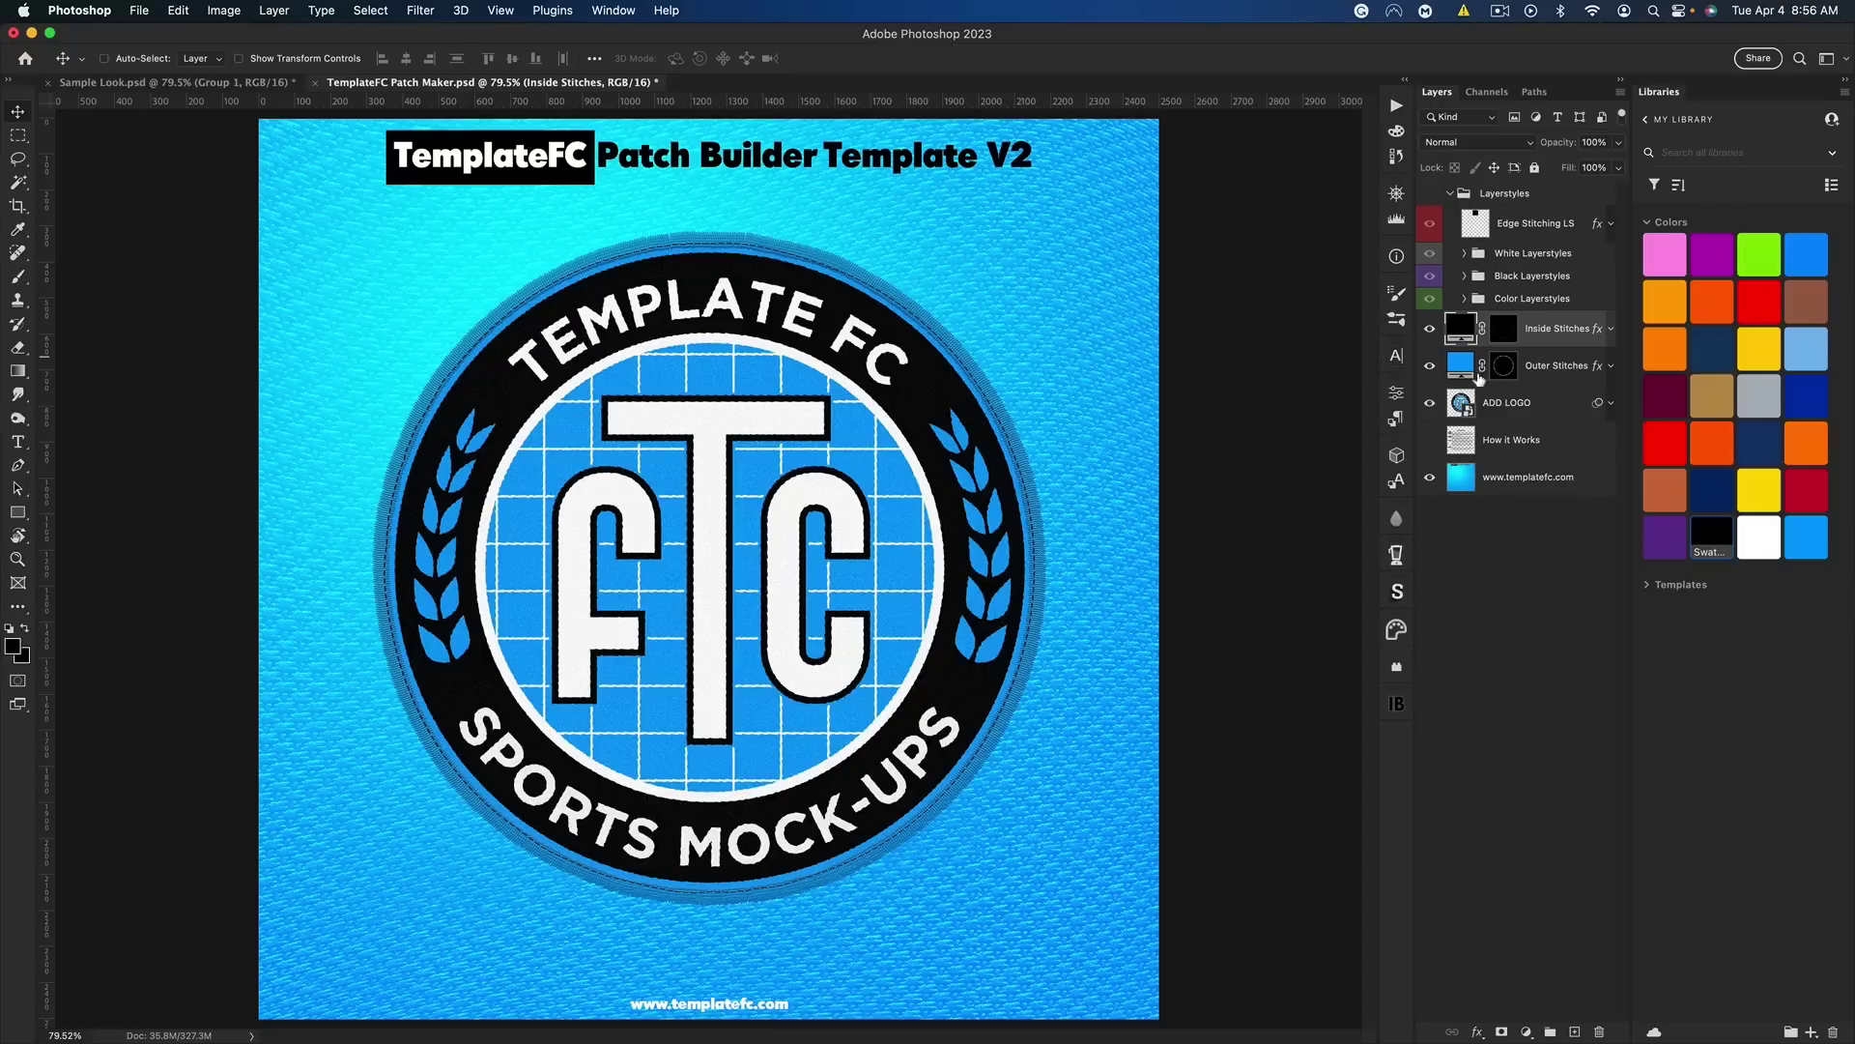
# Recolour the Outer Stitches fill black and the Inside Stitches fill TFC blue
pyautogui.click(1542, 369)
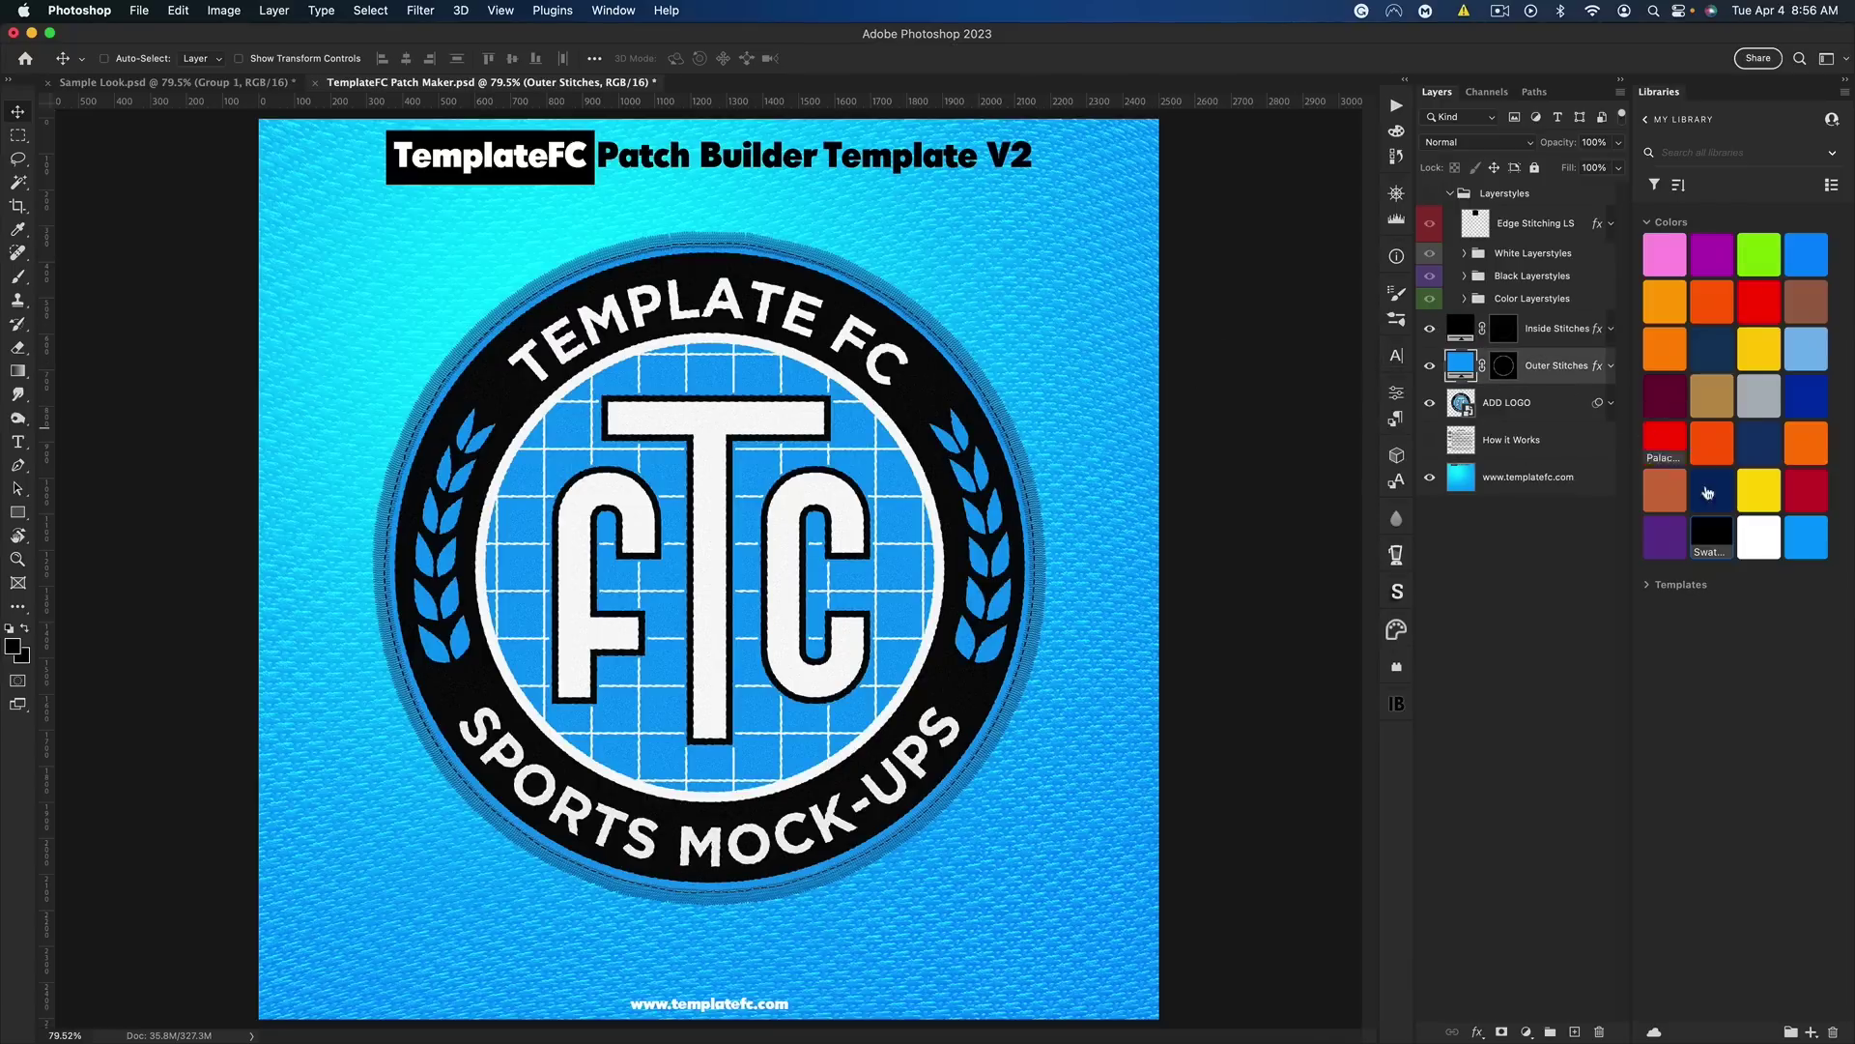
pyautogui.click(1556, 330)
pyautogui.click(1806, 536)
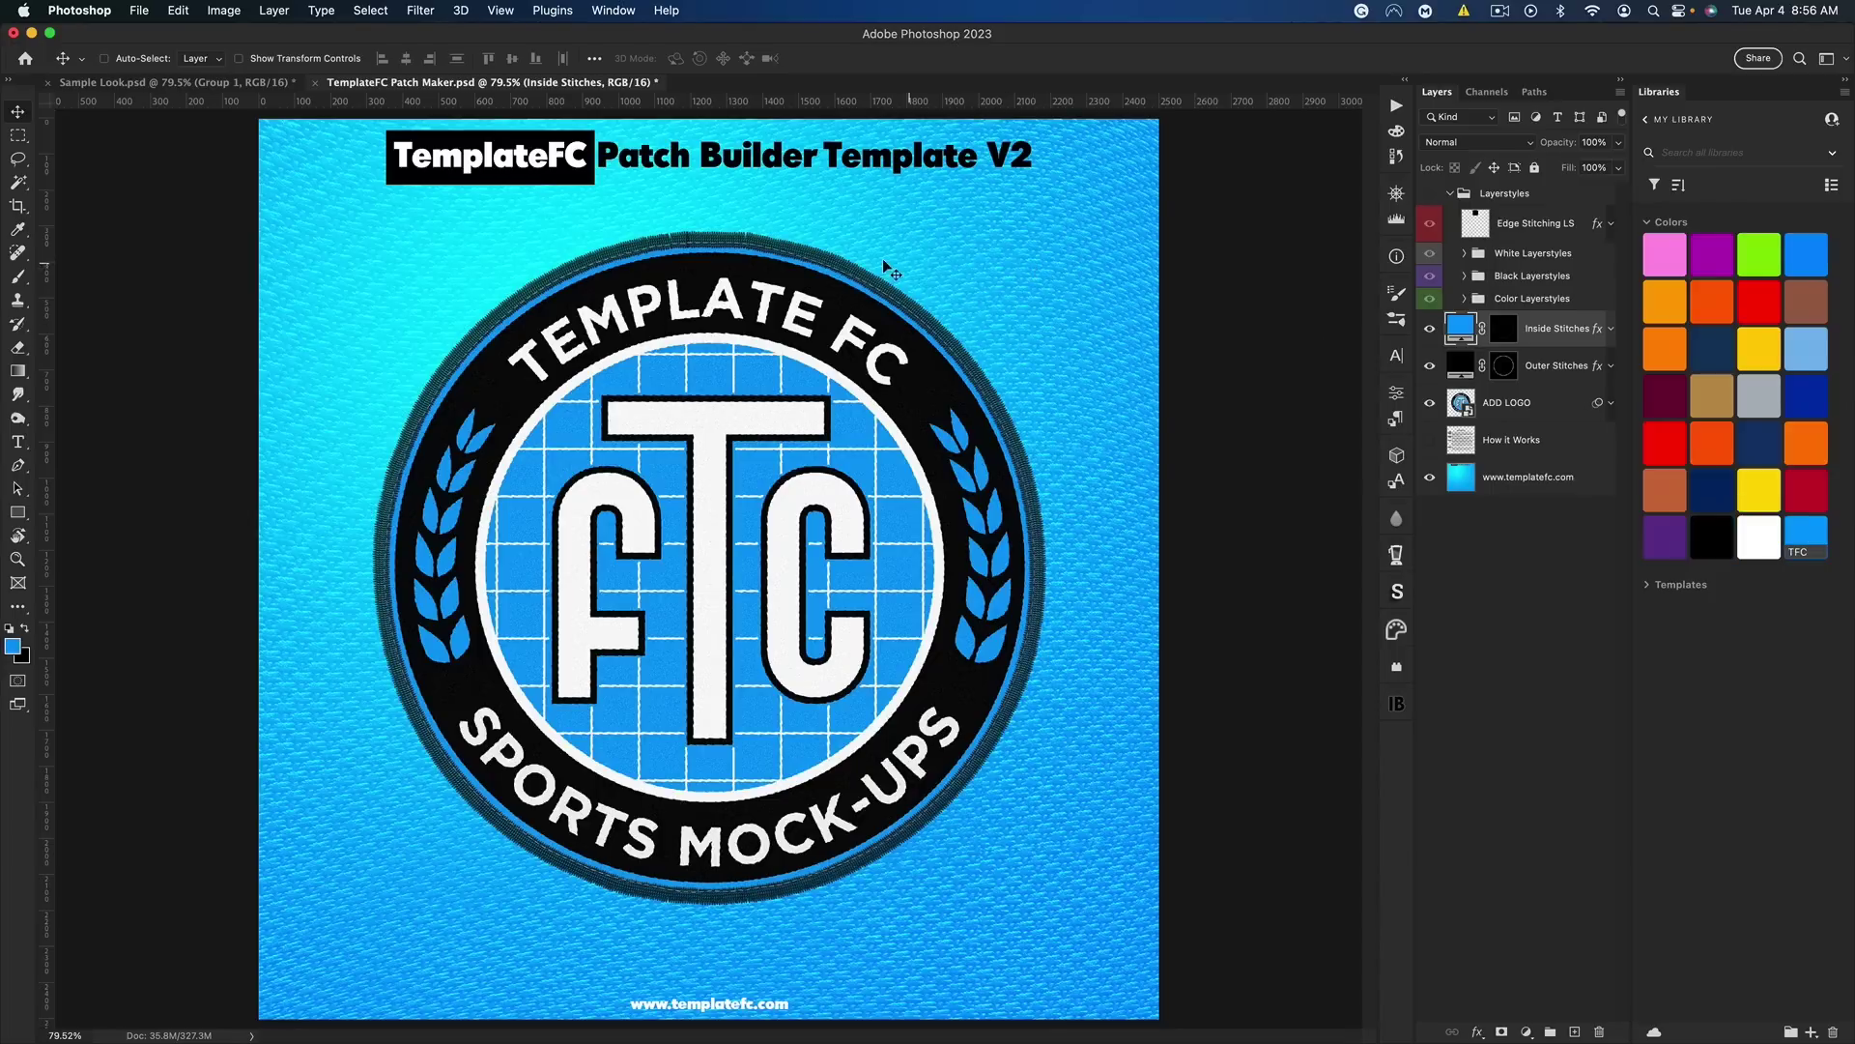
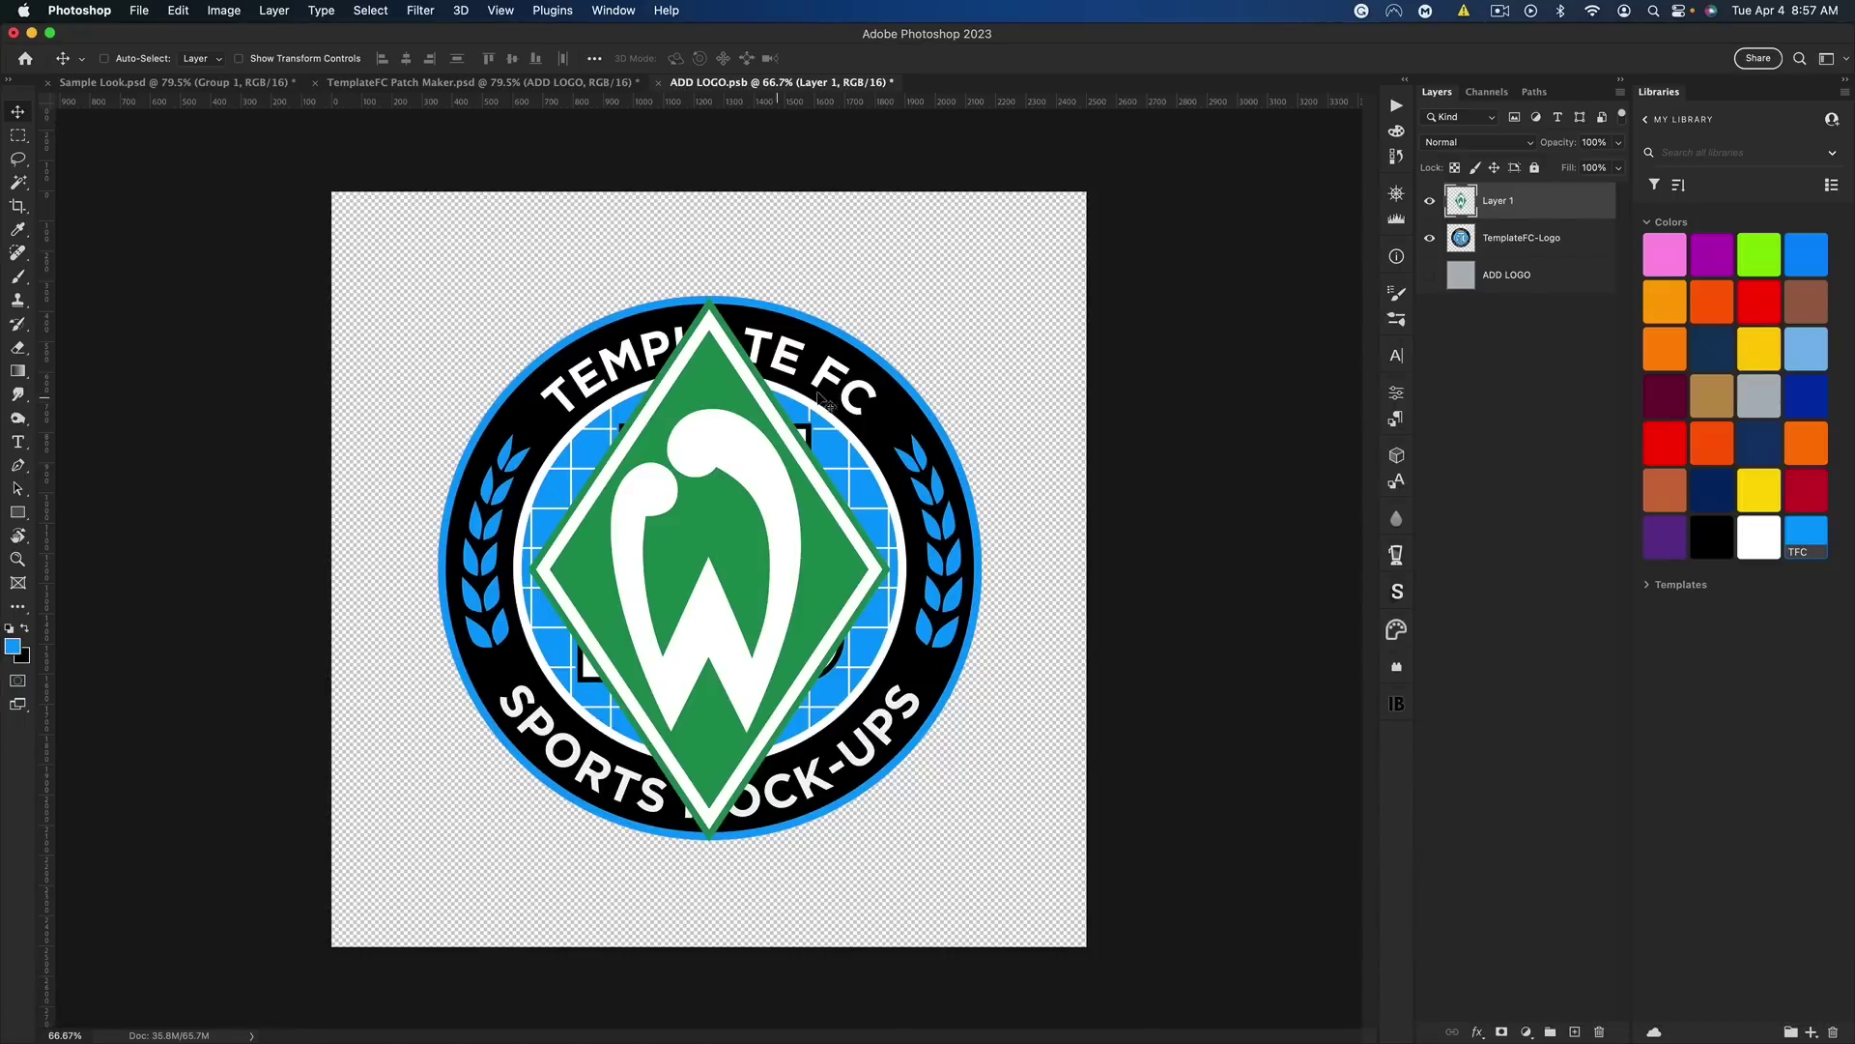
# Scale the green diamond logo on Layer 1 up slightly to match the circular logo's height
pyautogui.press('super+t')
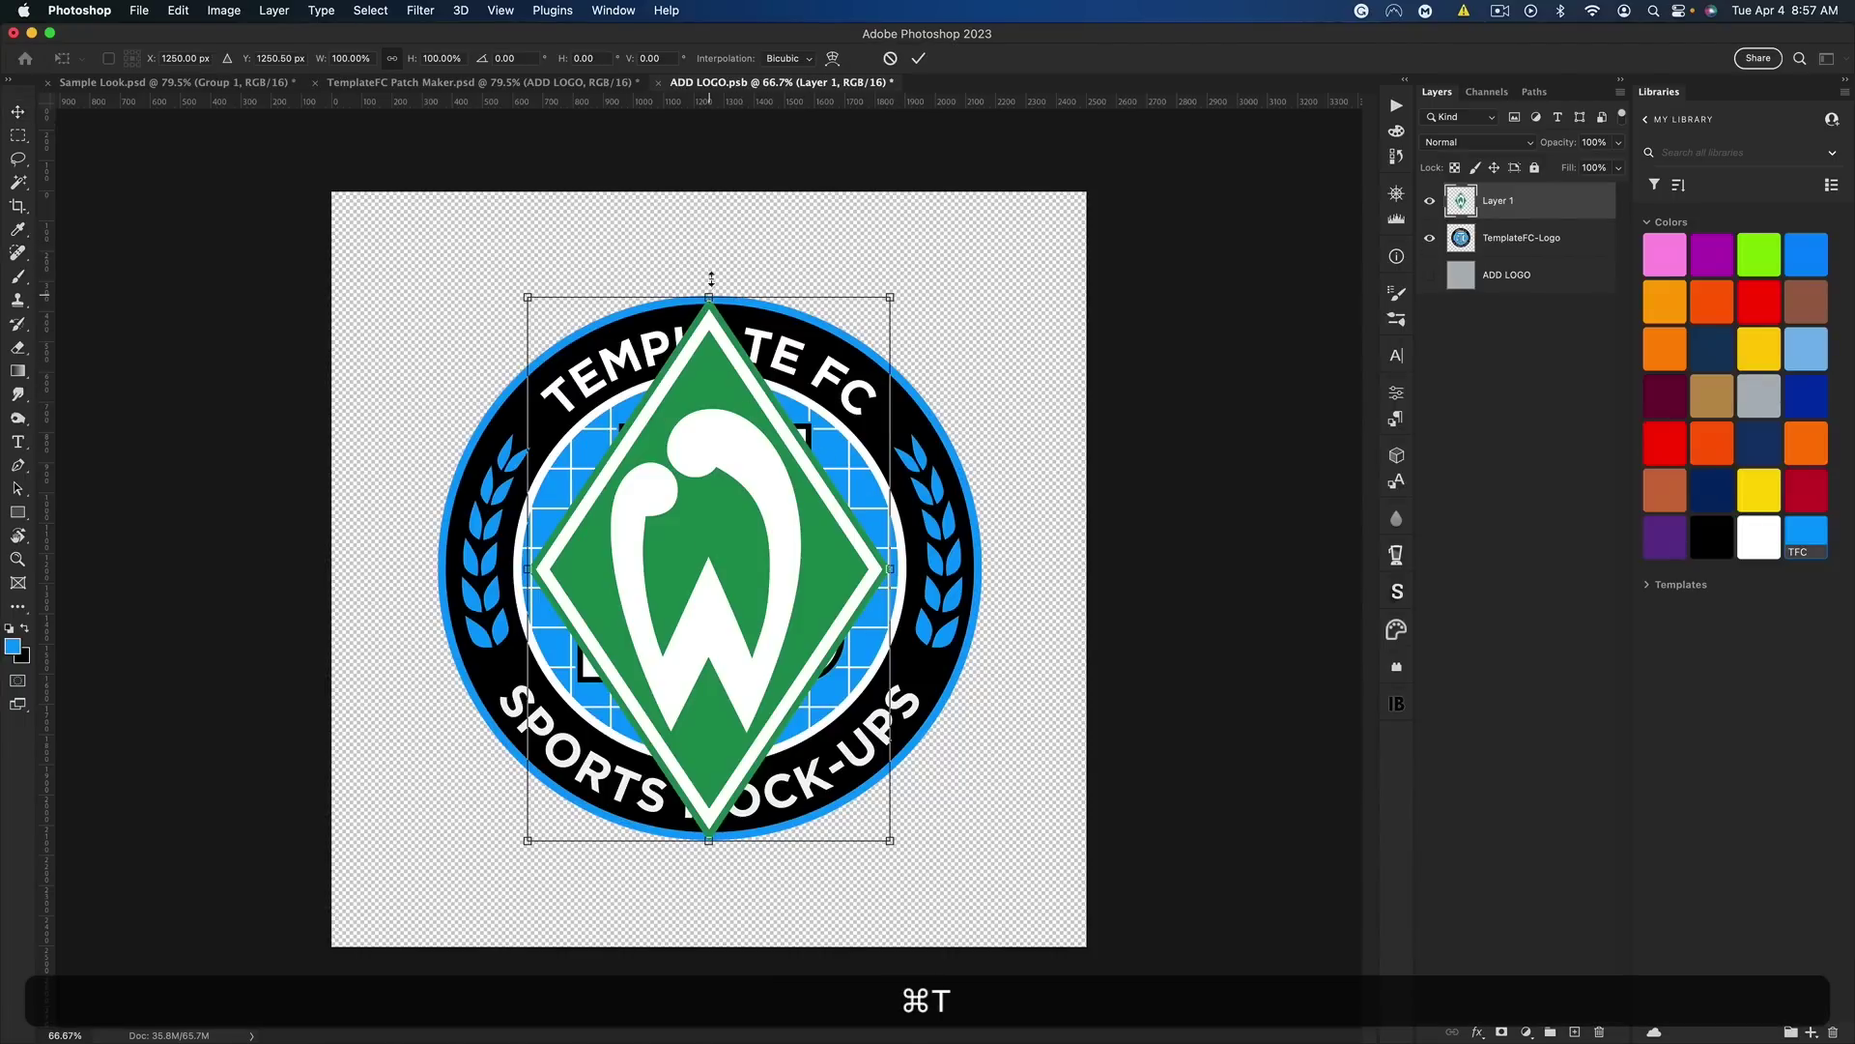
pyautogui.moveTo(711, 279)
pyautogui.mouseDown()
pyautogui.moveTo(715, 240)
pyautogui.moveTo(734, 402)
pyautogui.moveTo(741, 297)
pyautogui.mouseUp()
pyautogui.press('Return')
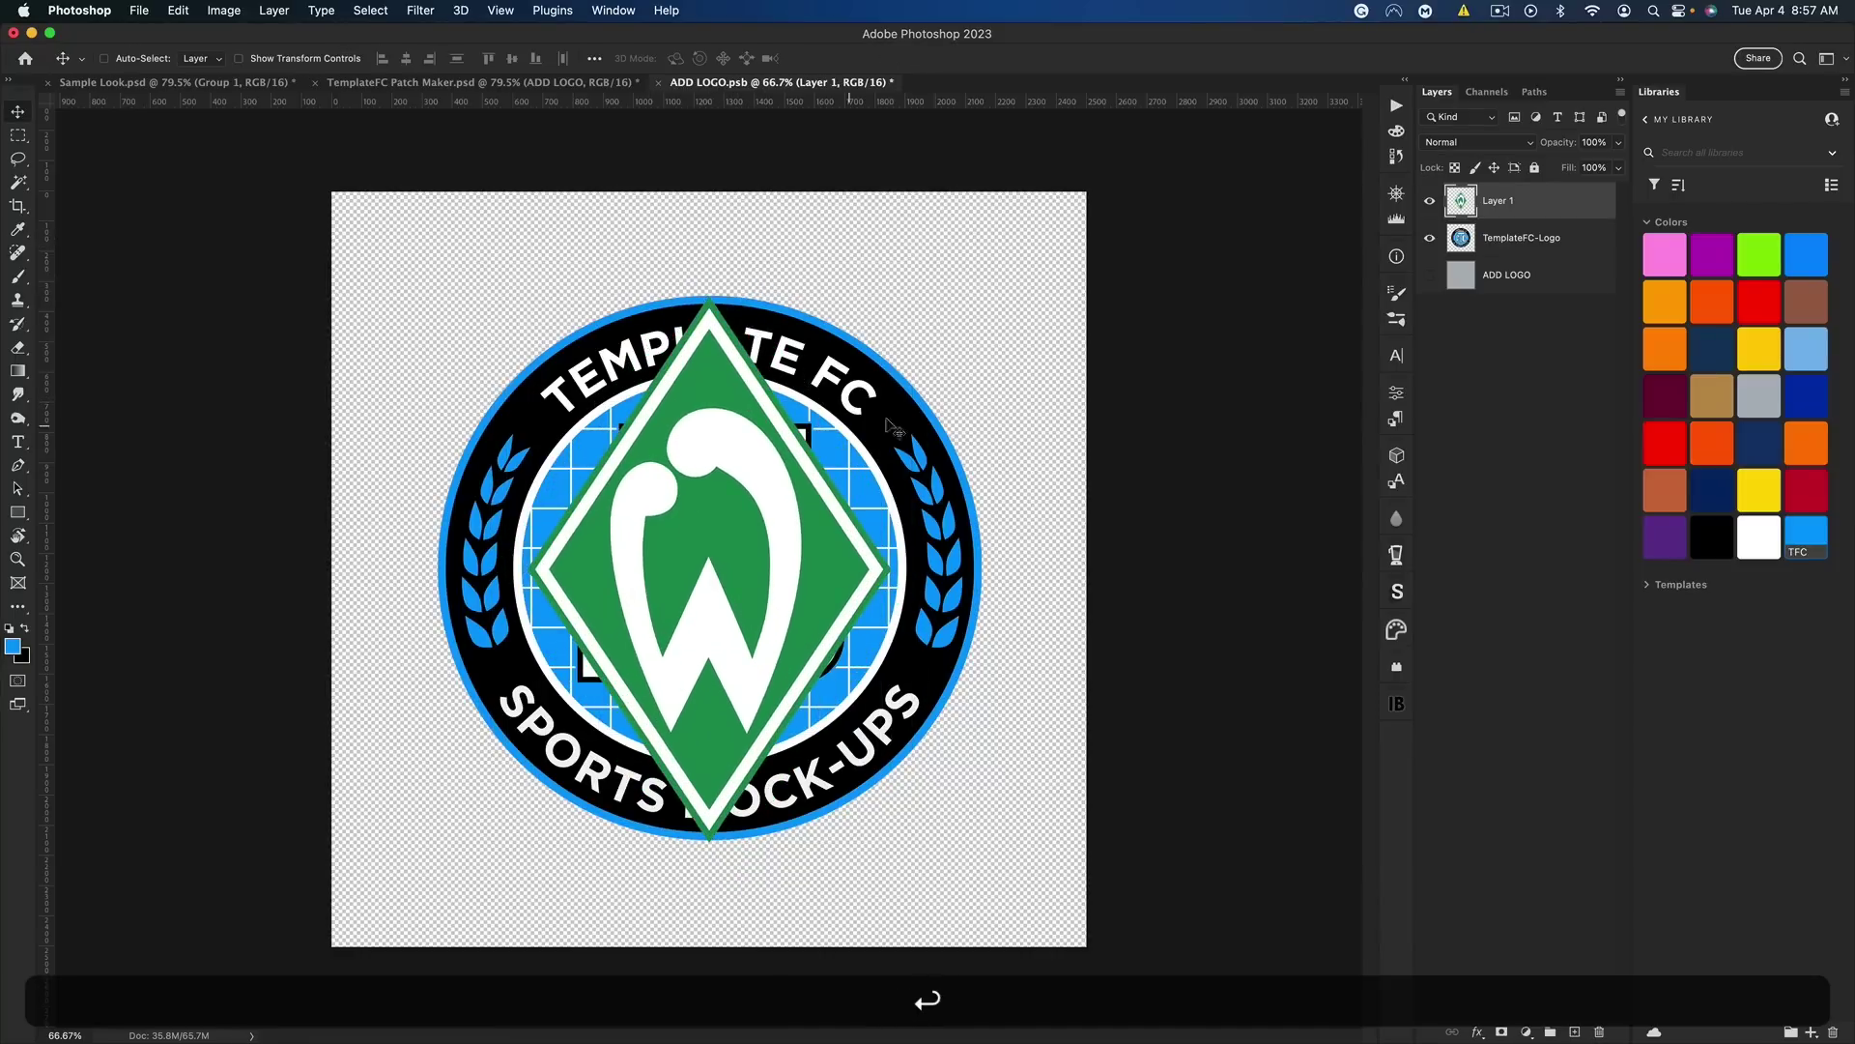
# Hide the TemplateFC-Logo layer, save ADD LOGO.psb and return to TemplateFC Patch Maker.psd
pyautogui.click(1429, 240)
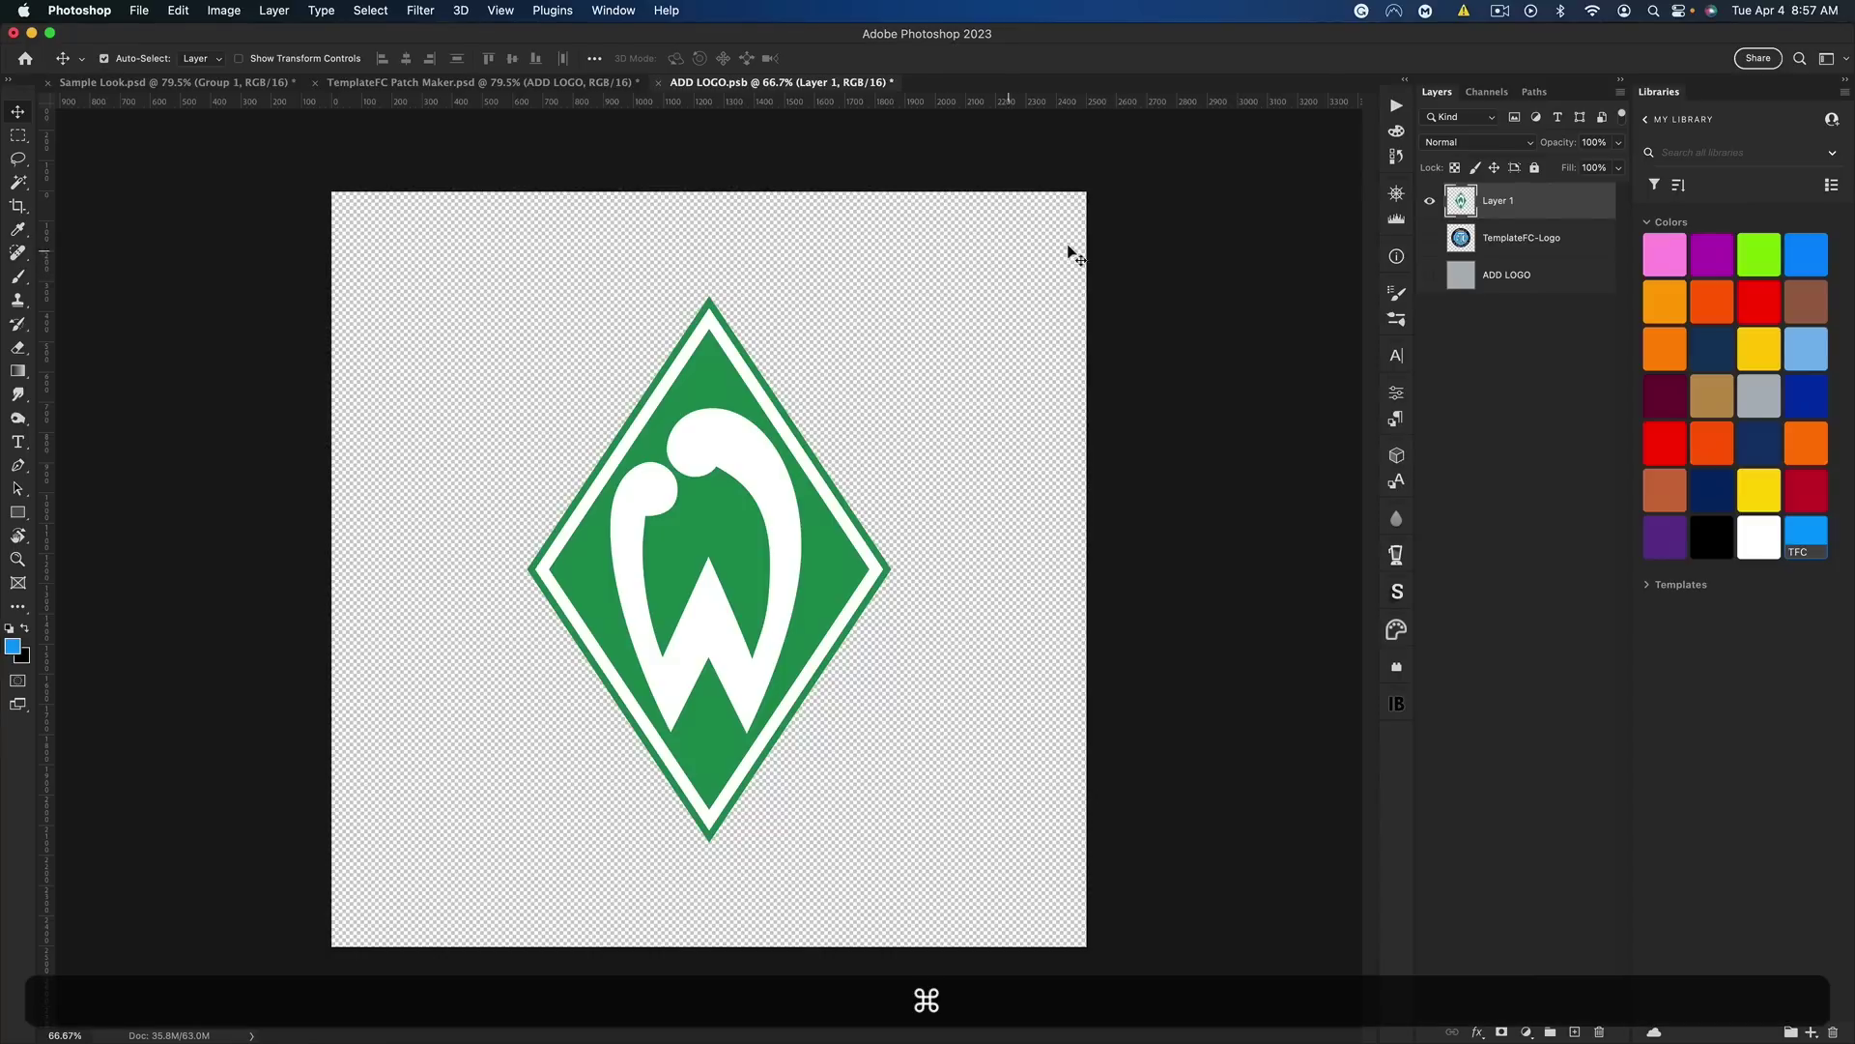
pyautogui.press('super+s')
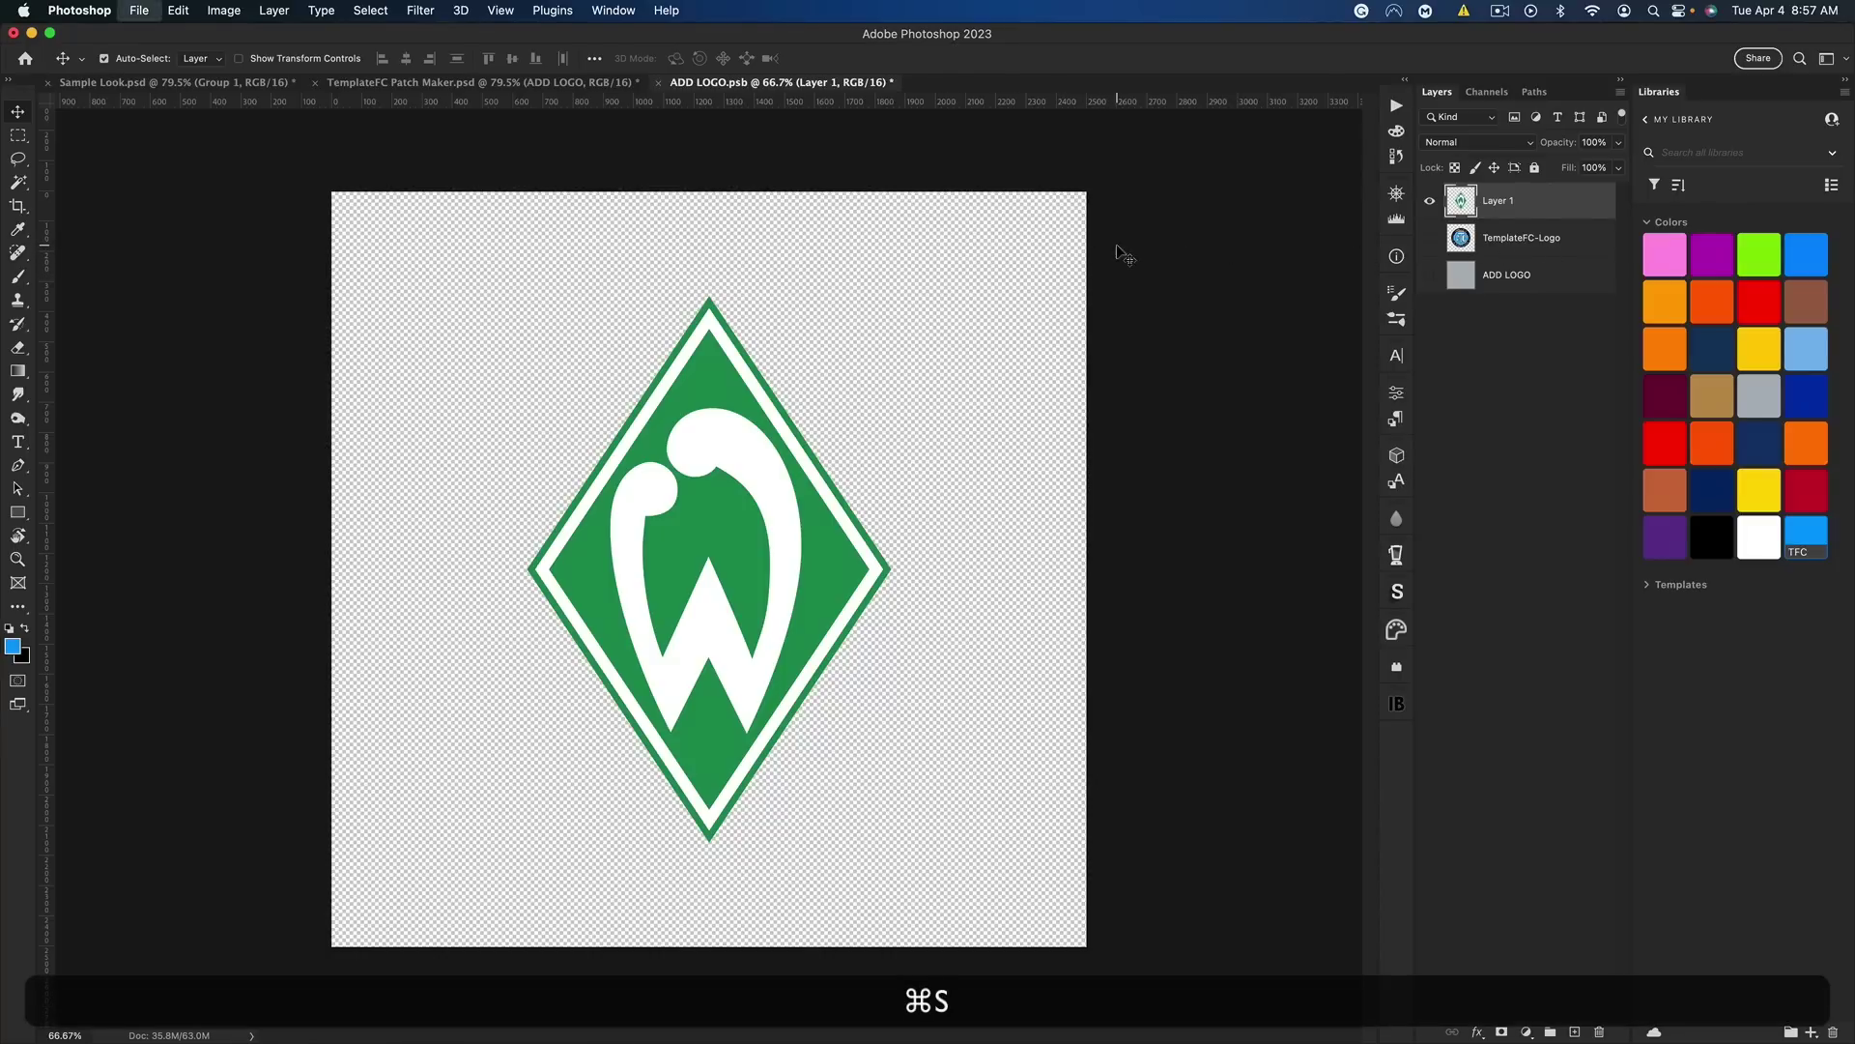
pyautogui.click(428, 85)
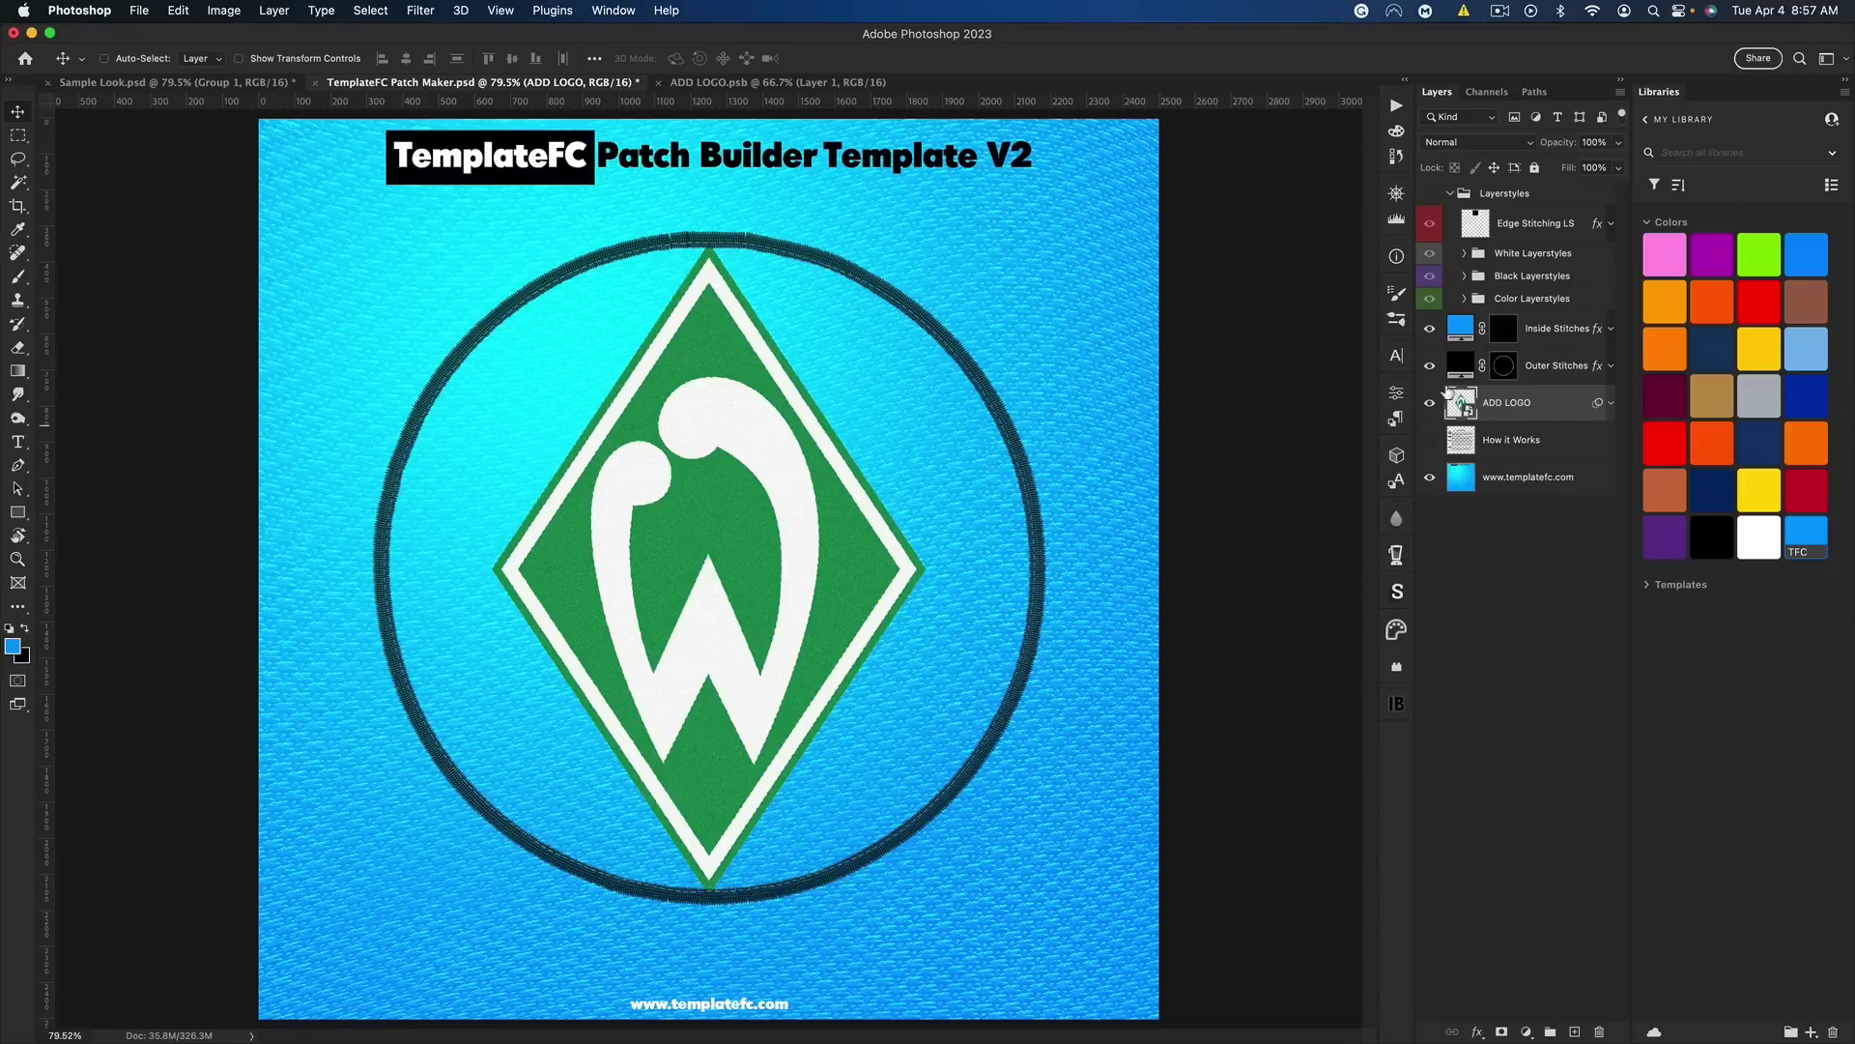
# Delete the circular Inside Stitches and Outer Stitches layers left from the previous logo
pyautogui.click(1523, 375)
pyautogui.keyDown('shift'); pyautogui.click(1555, 330); pyautogui.keyUp('shift')
pyautogui.press('BackSpace')
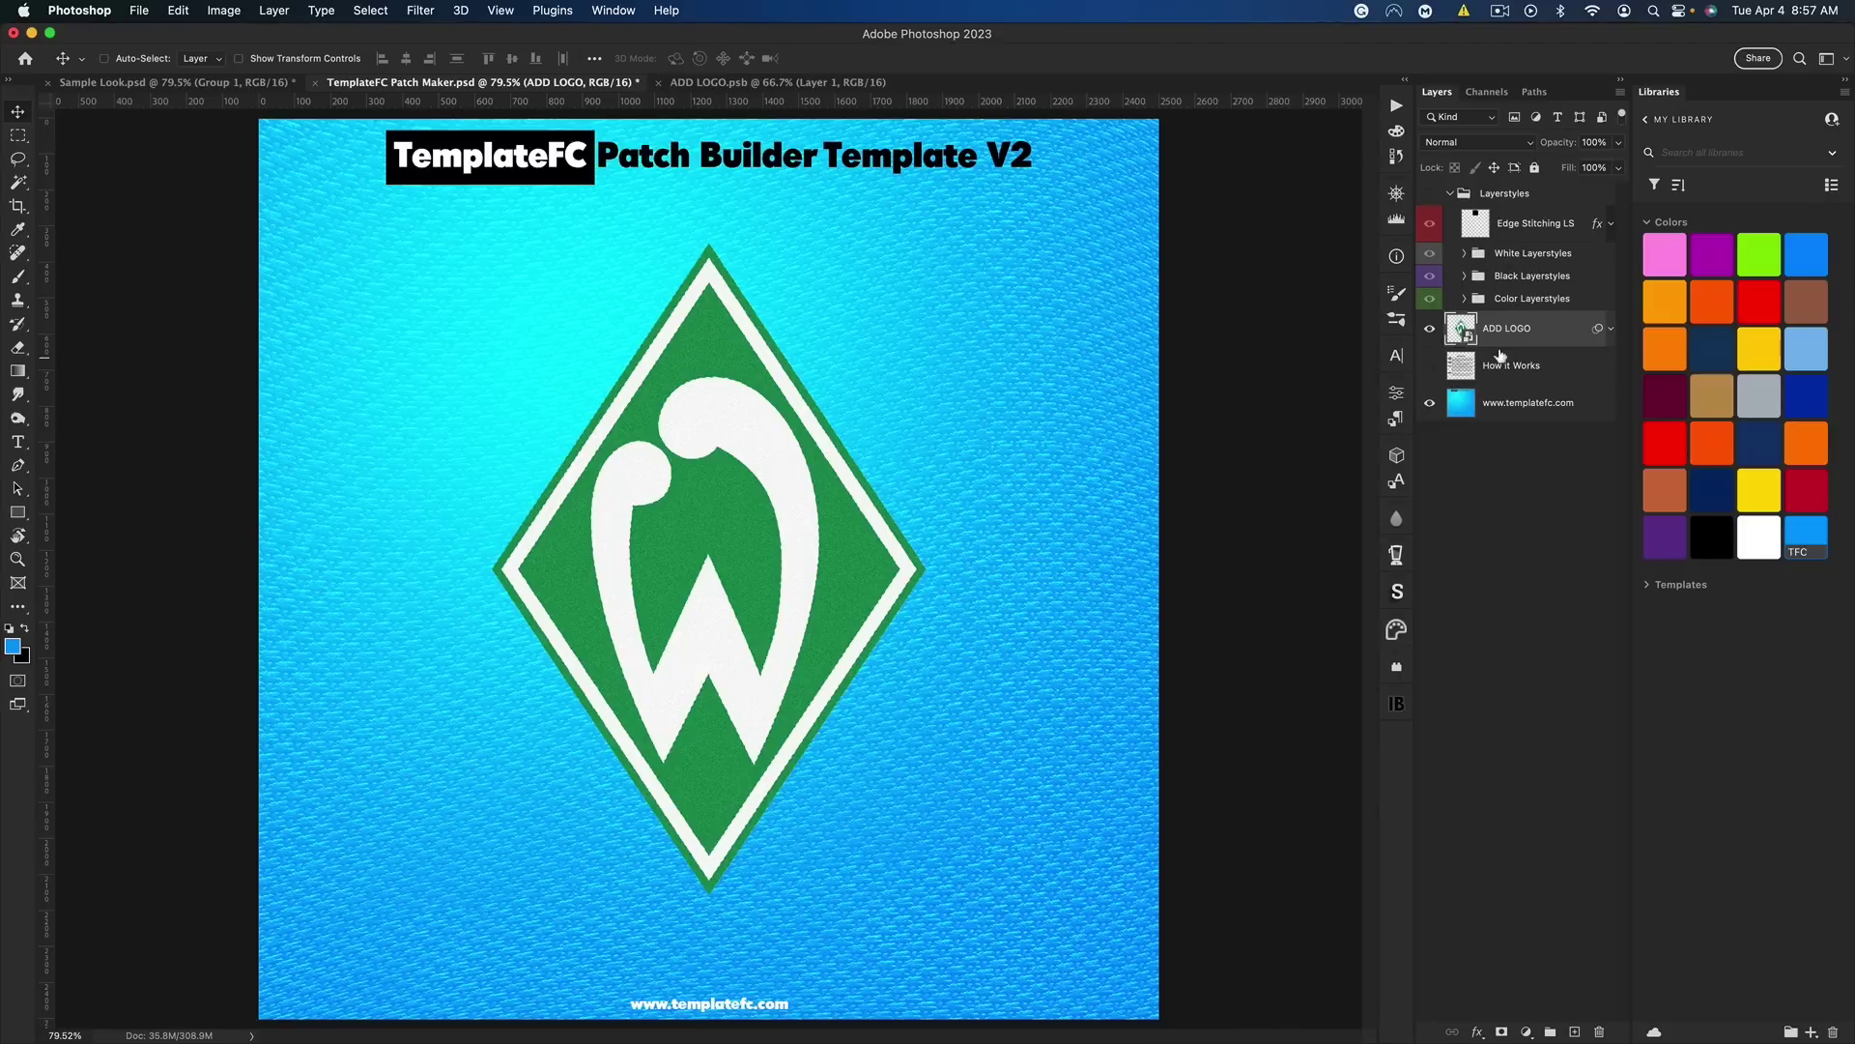
# Run the Outer Thick Stitch action on the diamond logo, and delete the Inside Stitches and Outer Stitches layers it adds
pyautogui.click(1398, 110)
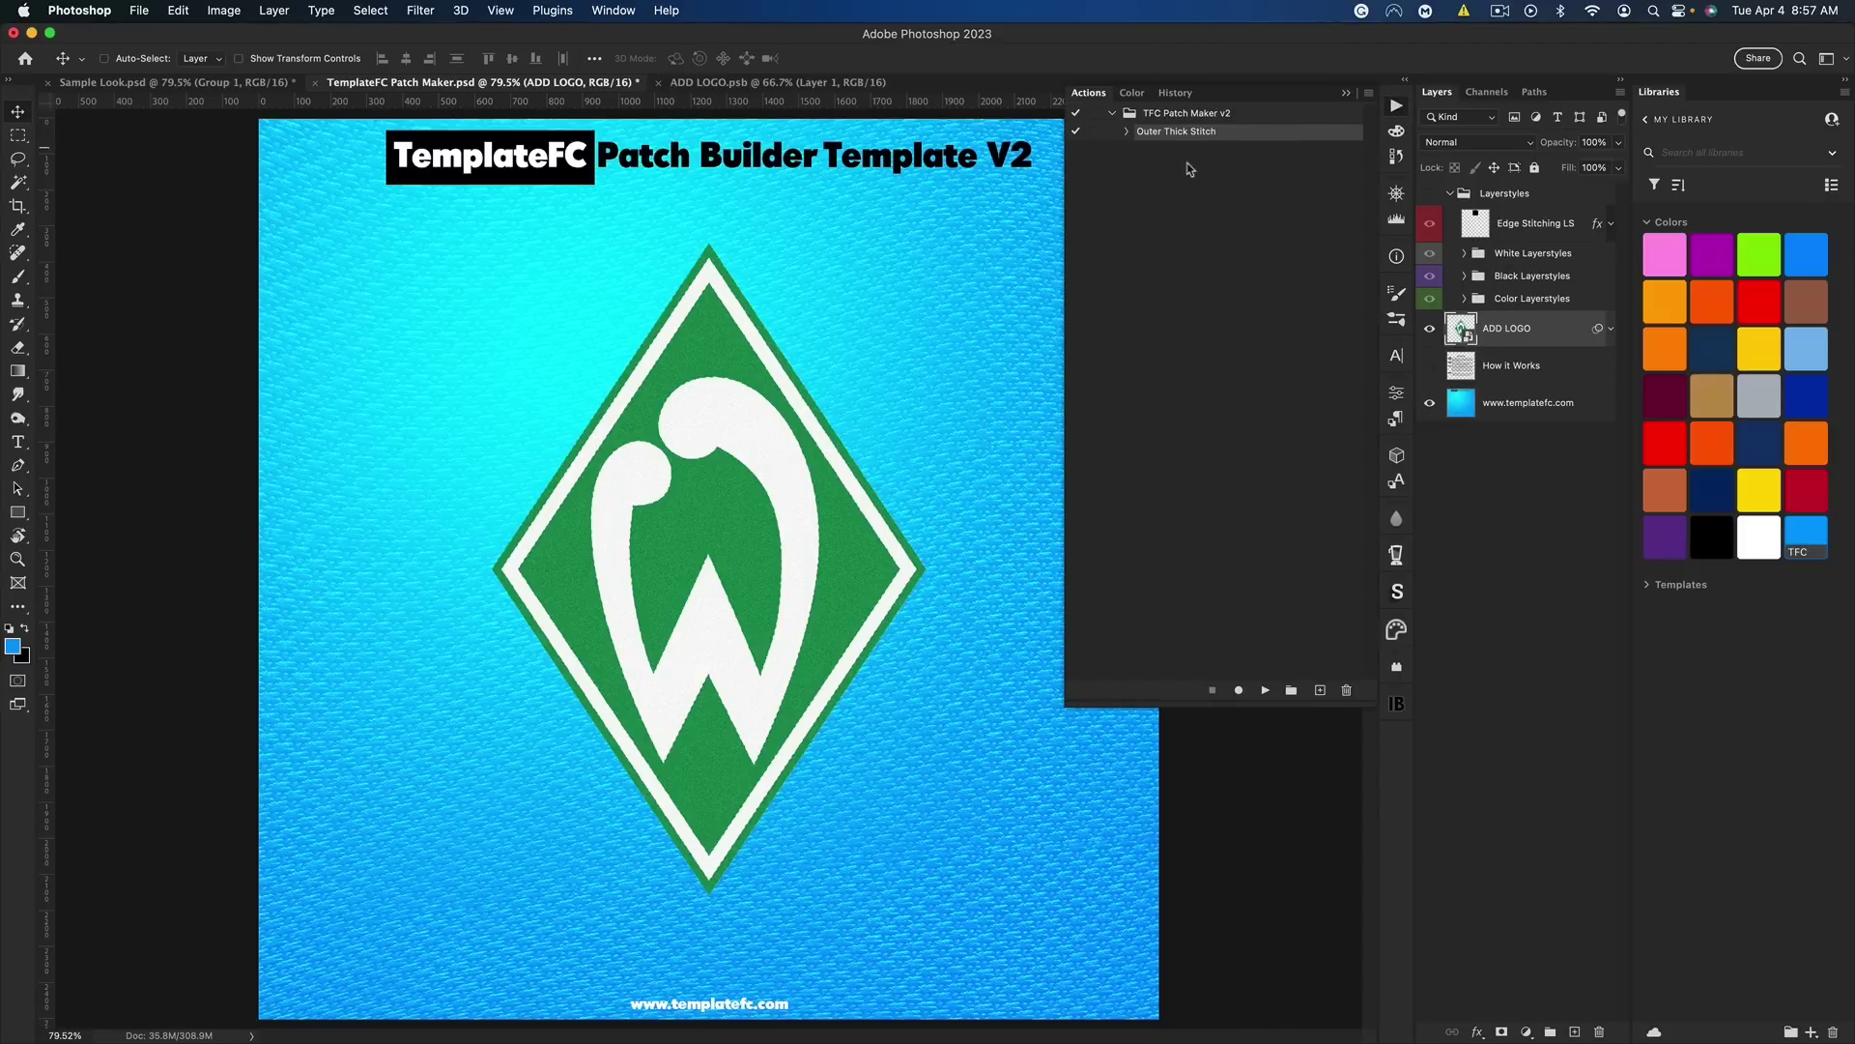
pyautogui.click(1264, 691)
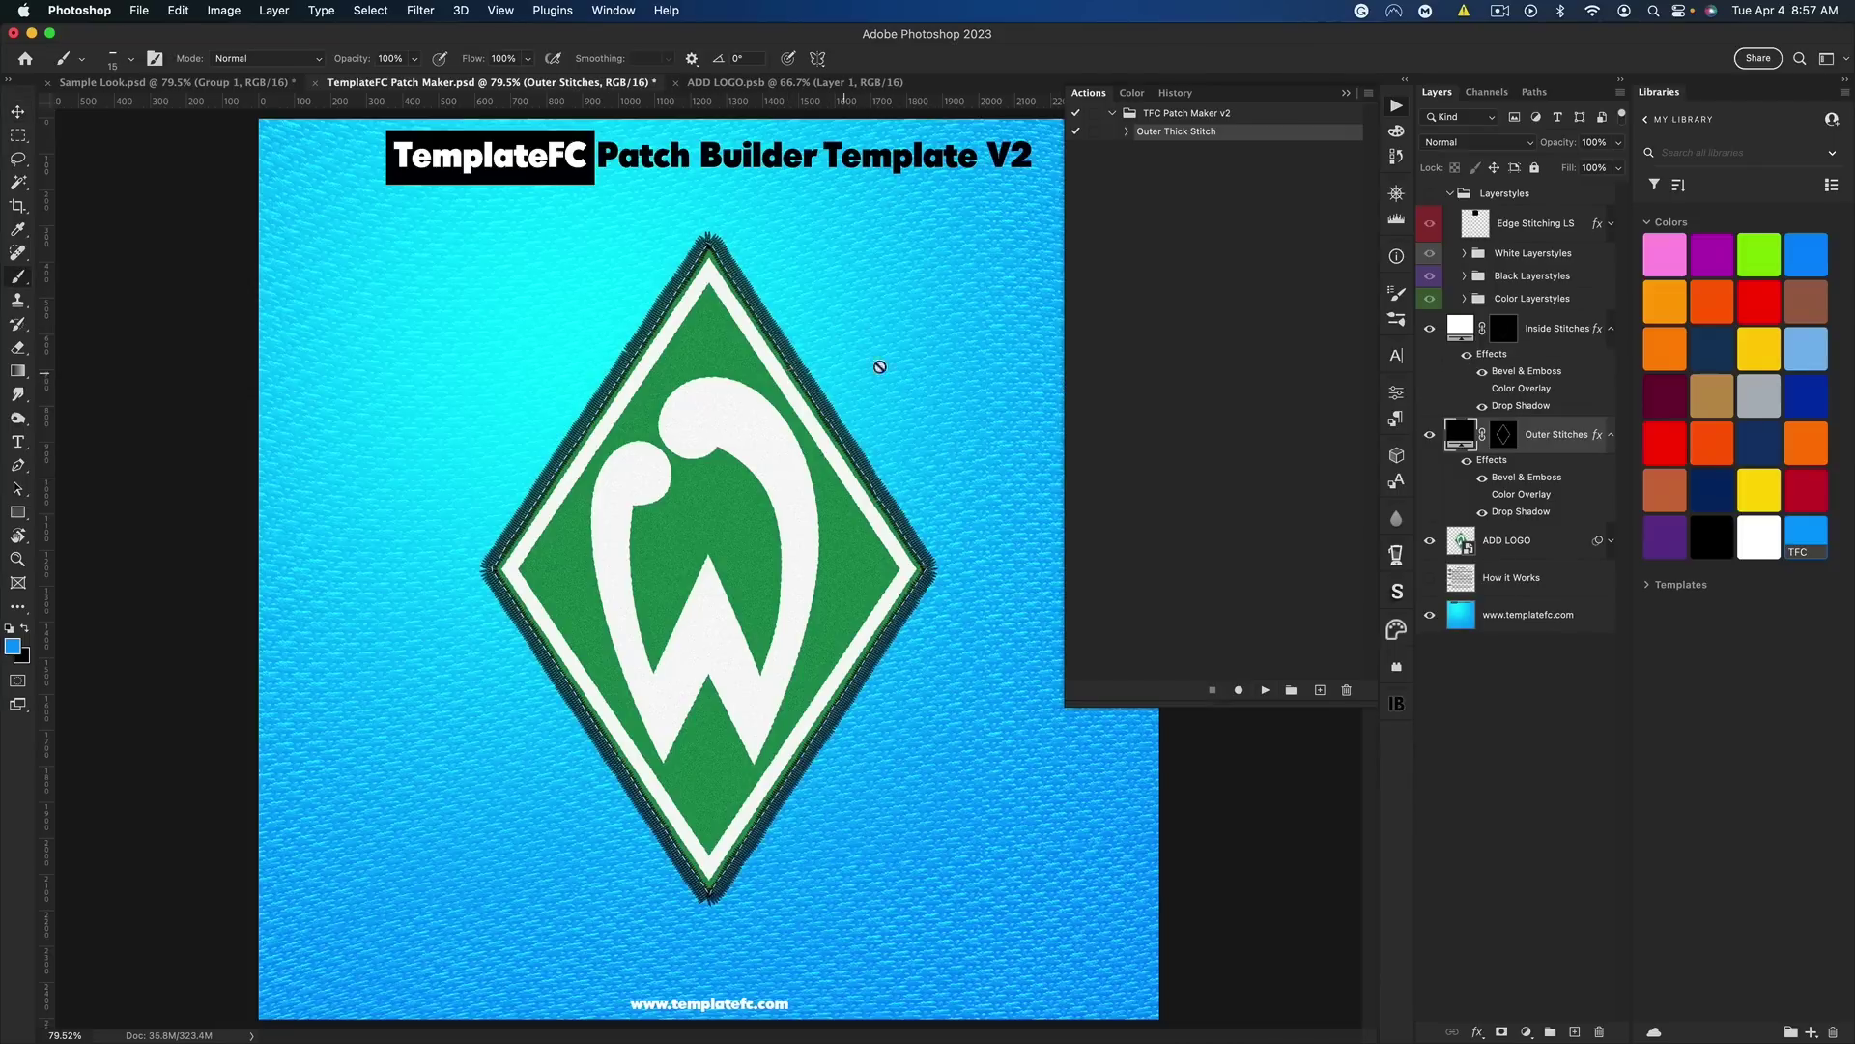
pyautogui.click(1565, 340)
pyautogui.keyDown('shift'); pyautogui.click(1541, 430); pyautogui.keyUp('shift')
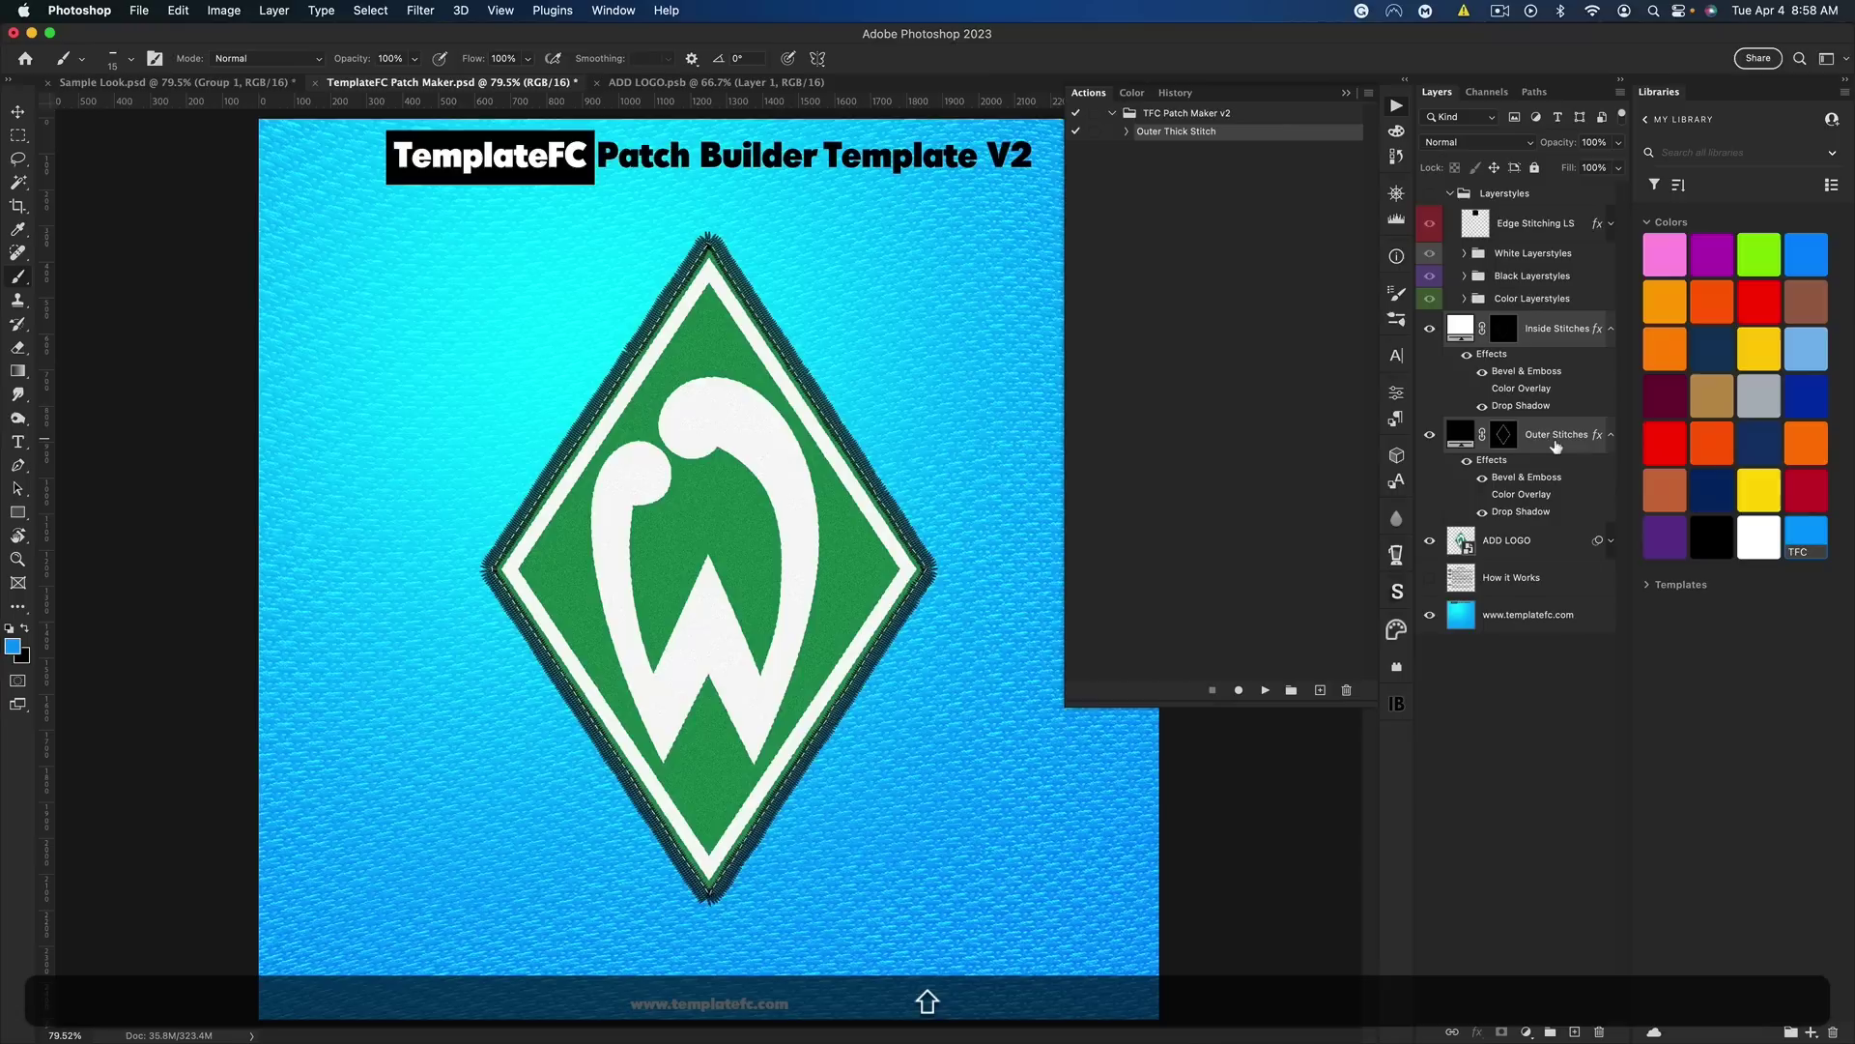
pyautogui.press('BackSpace')
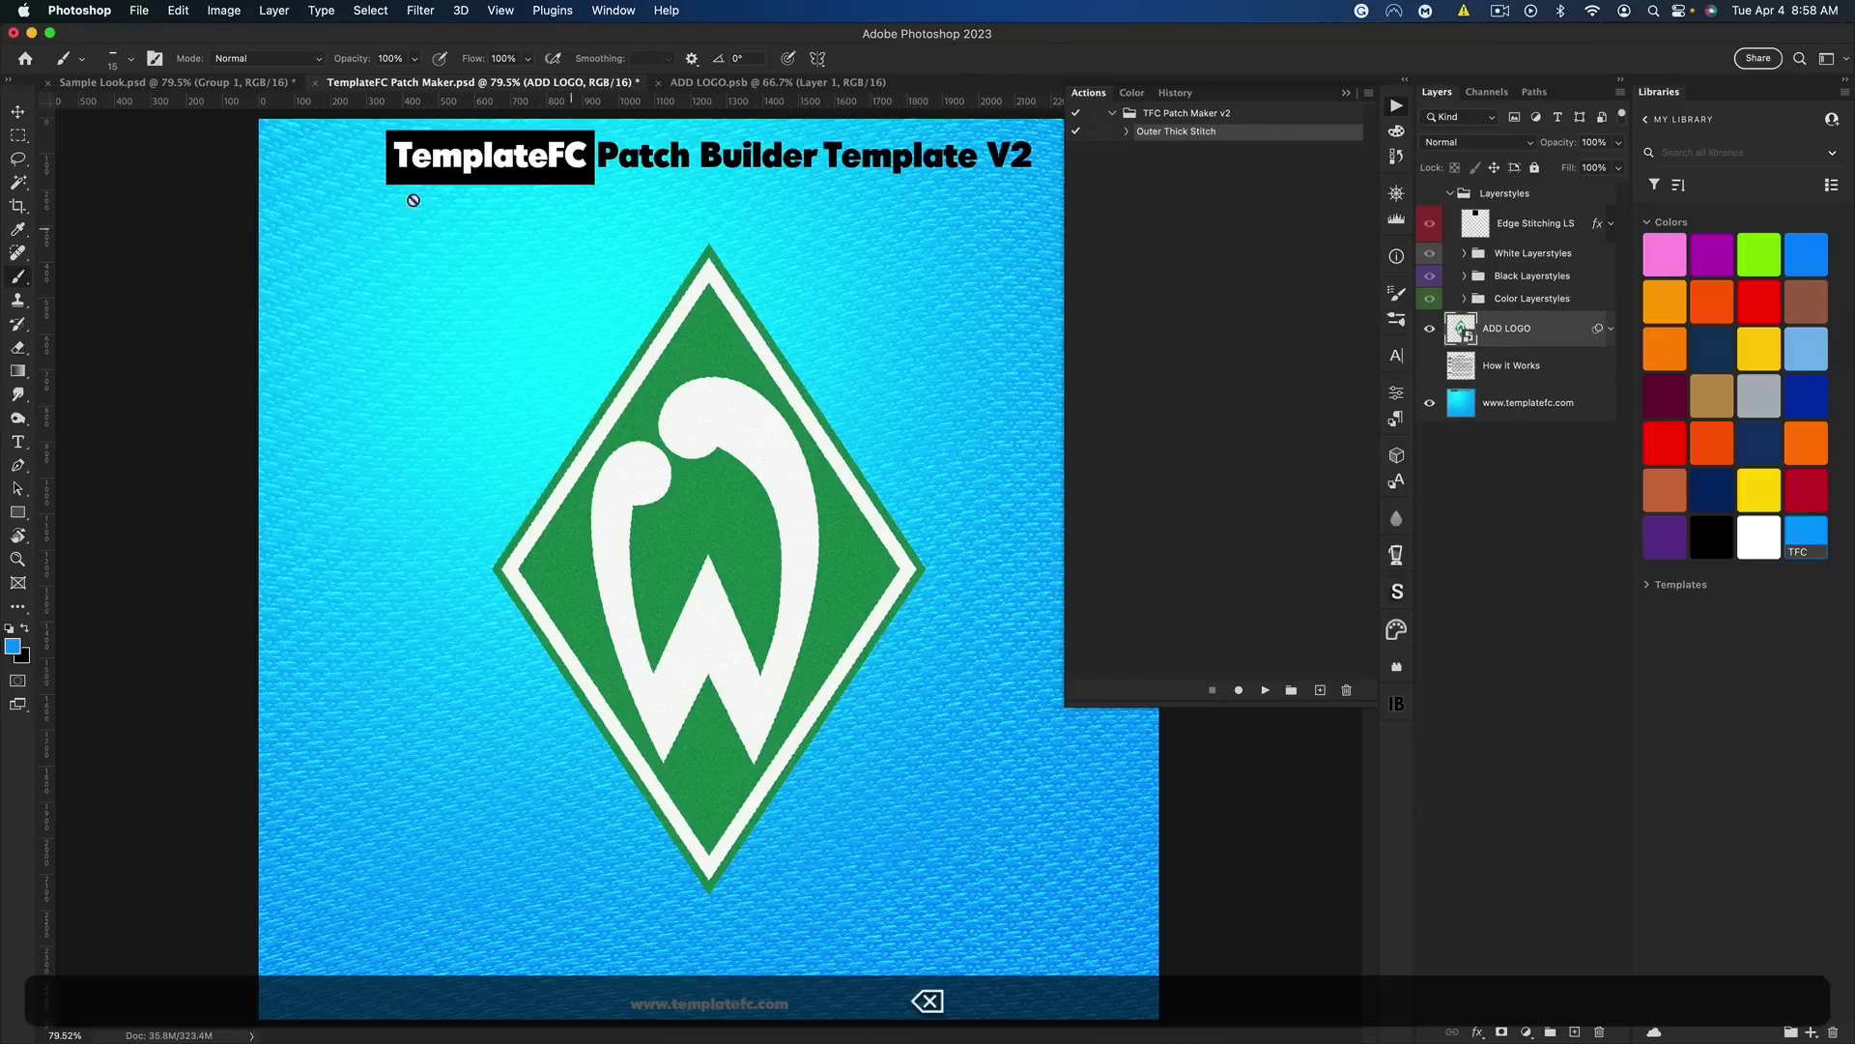
# In ADD LOGO.psb, show TemplateFC-Logo instead of Layer 1, save the file and return to TemplateFC Patch Maker.psd
pyautogui.click(27, 117)
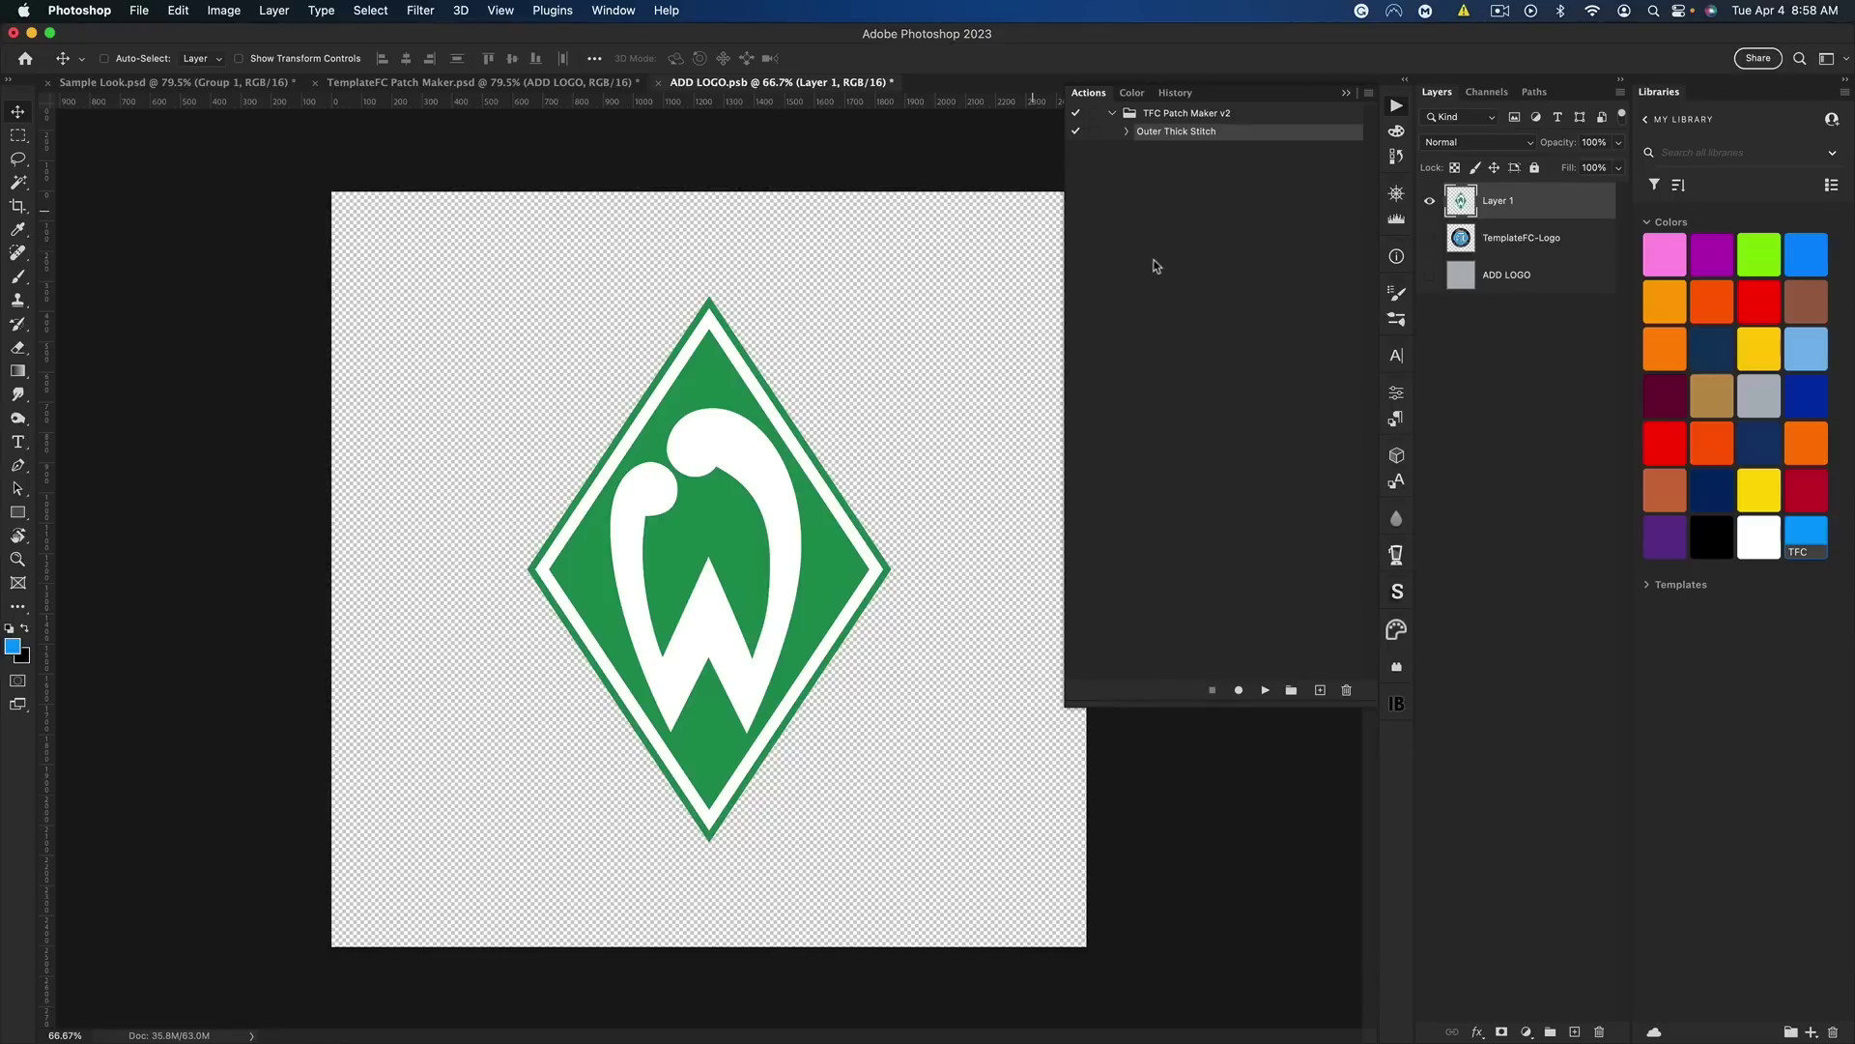
pyautogui.click(713, 83)
pyautogui.click(1430, 200)
pyautogui.click(1430, 238)
pyautogui.press('super+s')
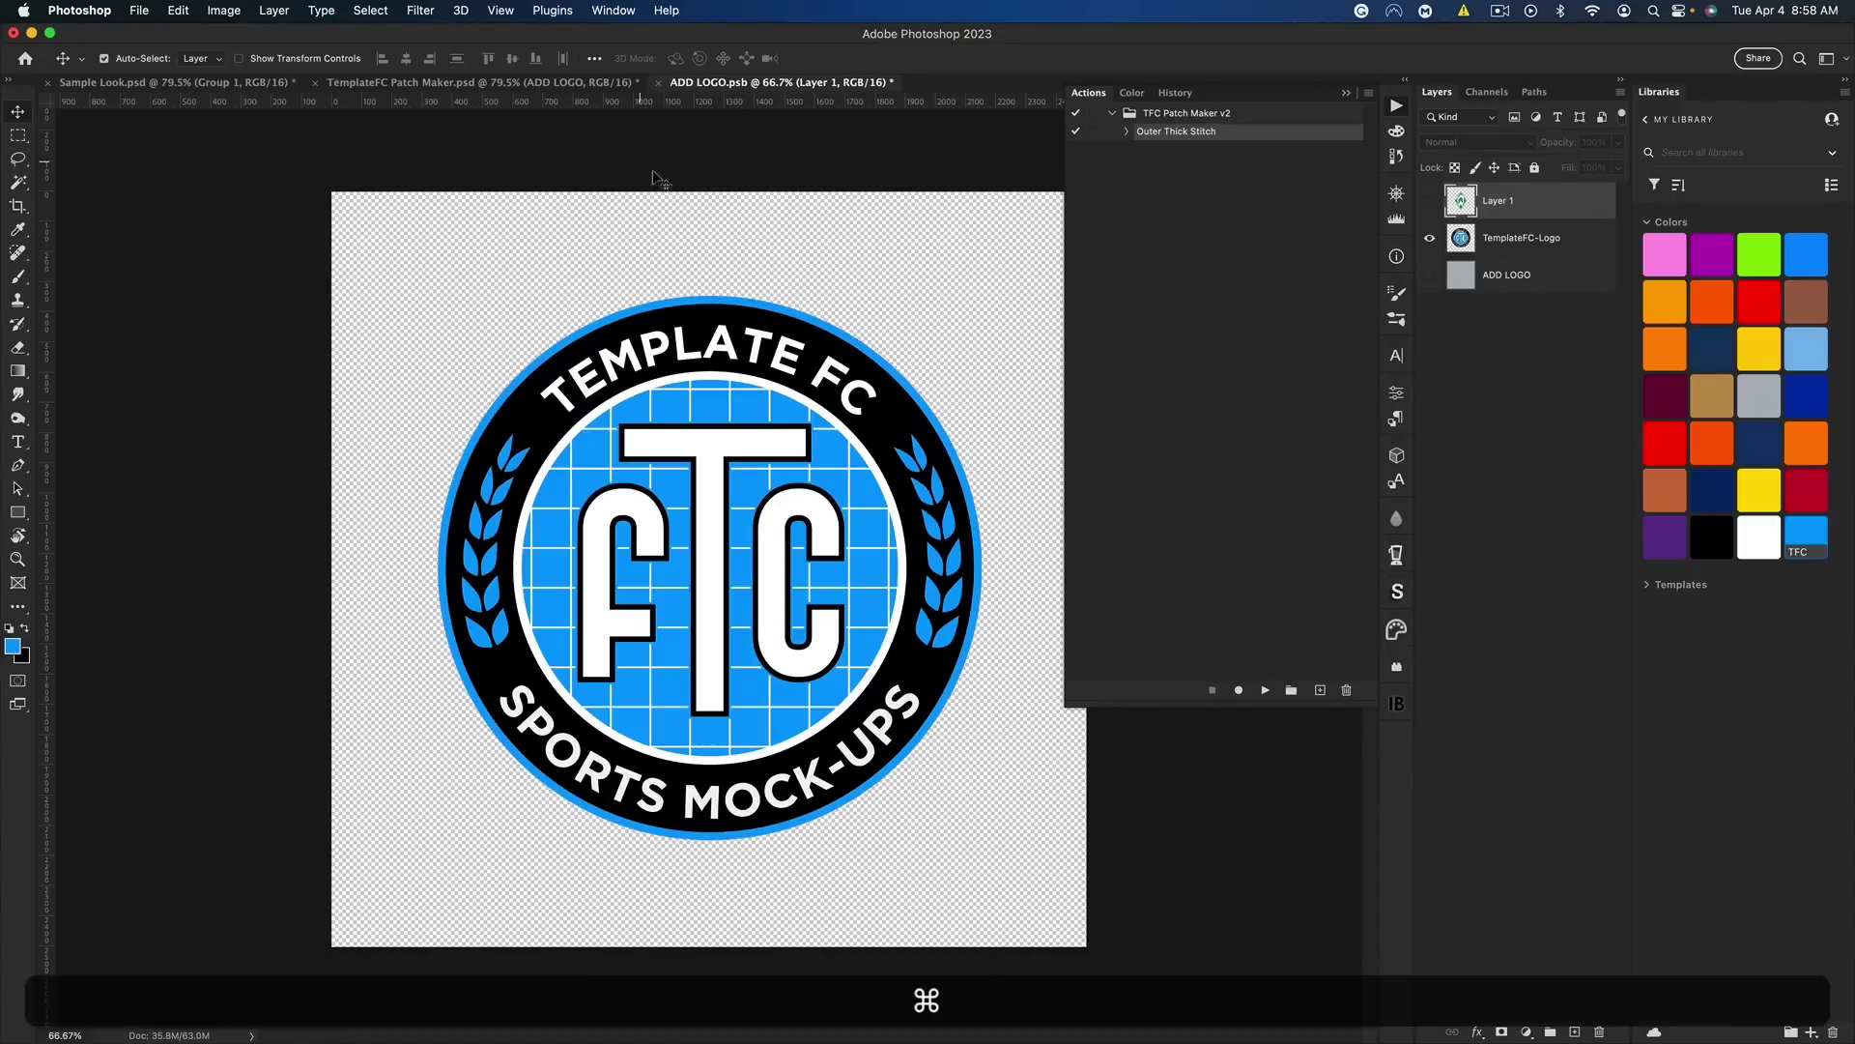
pyautogui.click(453, 83)
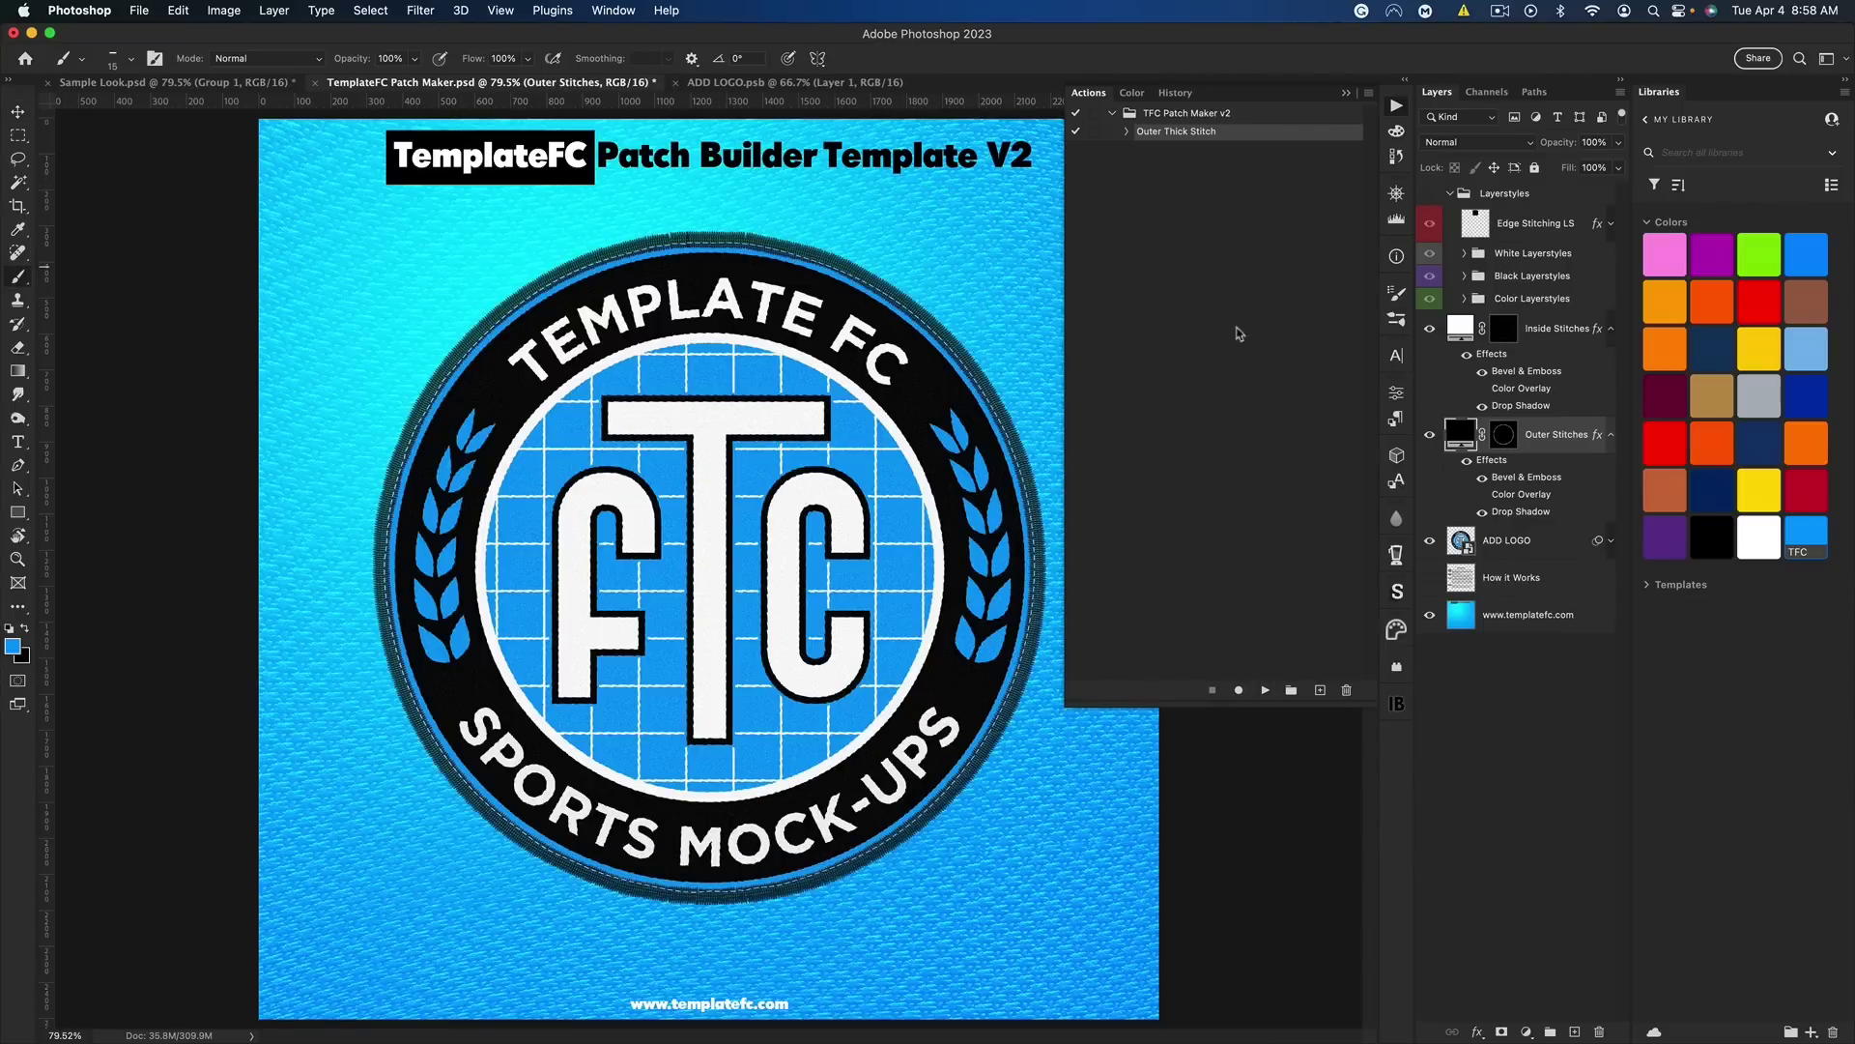
# Colour the Inside Stitches fill TFC blue, and collapse both stitch layers' effects and the actions list
pyautogui.click(1550, 338)
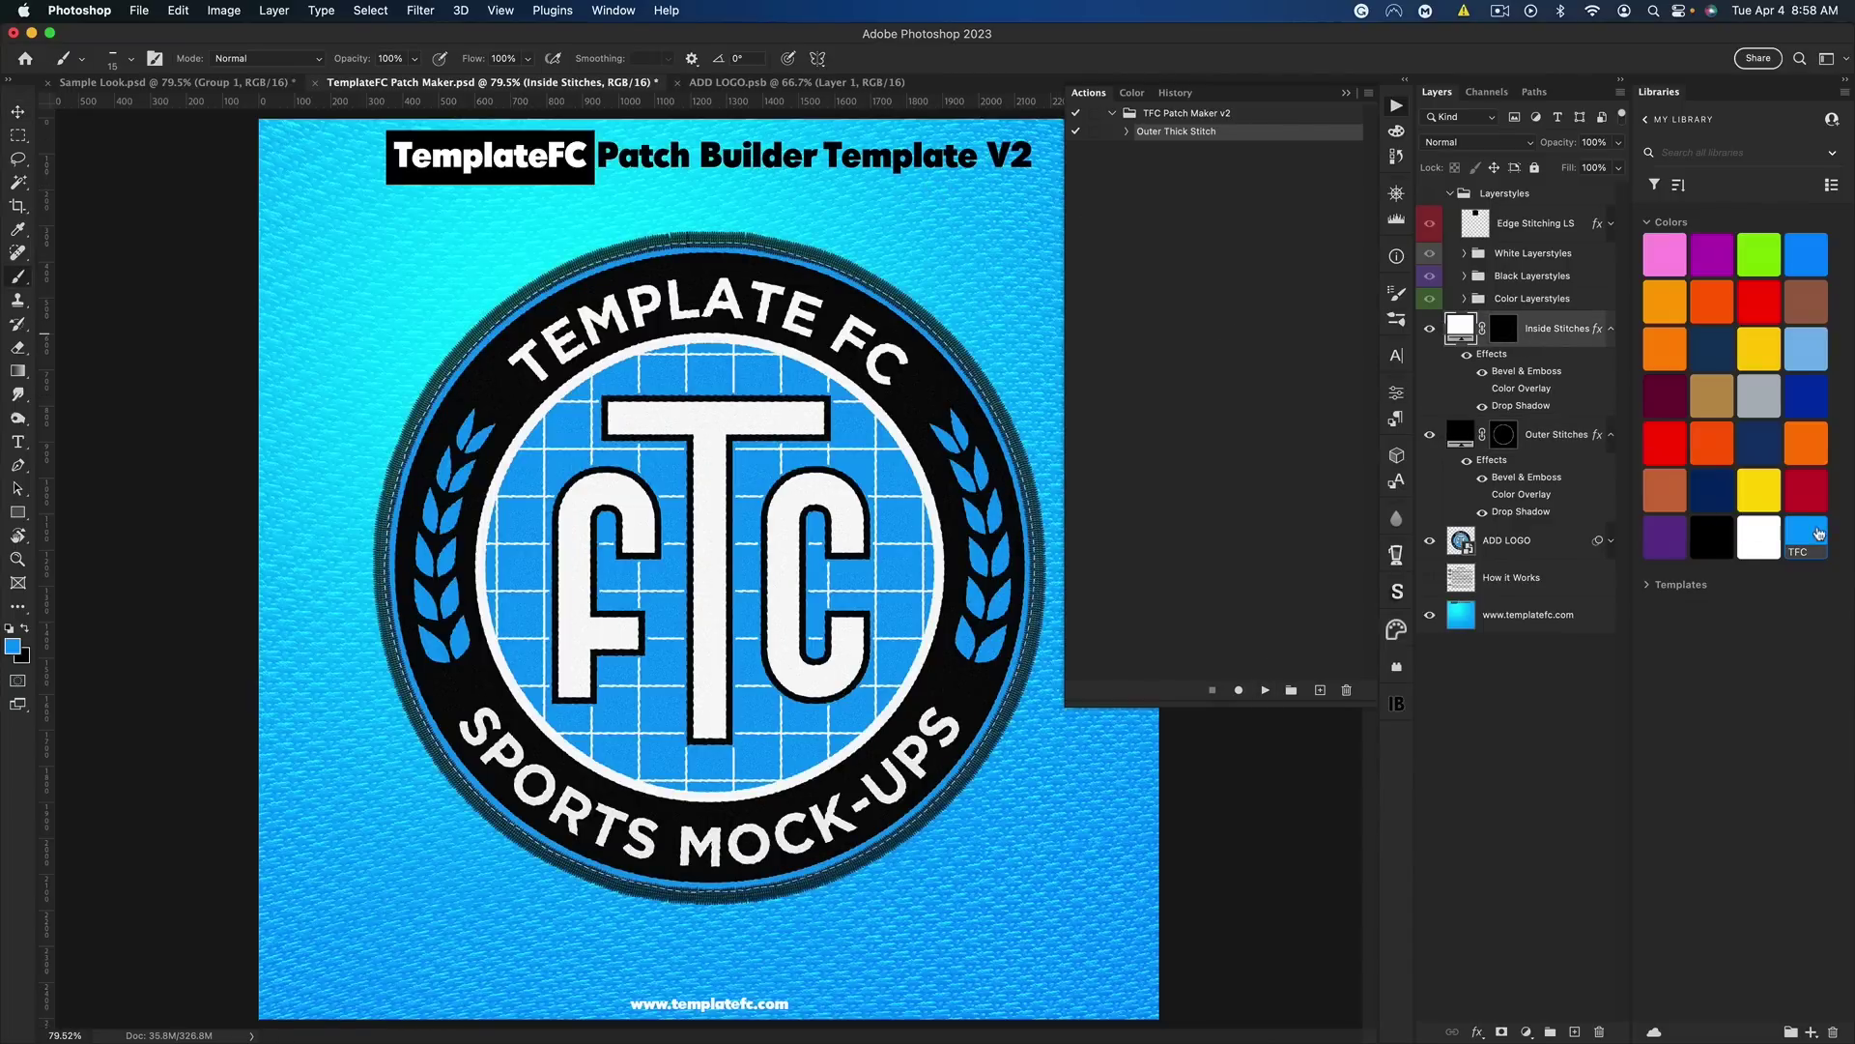
pyautogui.click(1611, 331)
pyautogui.click(1610, 365)
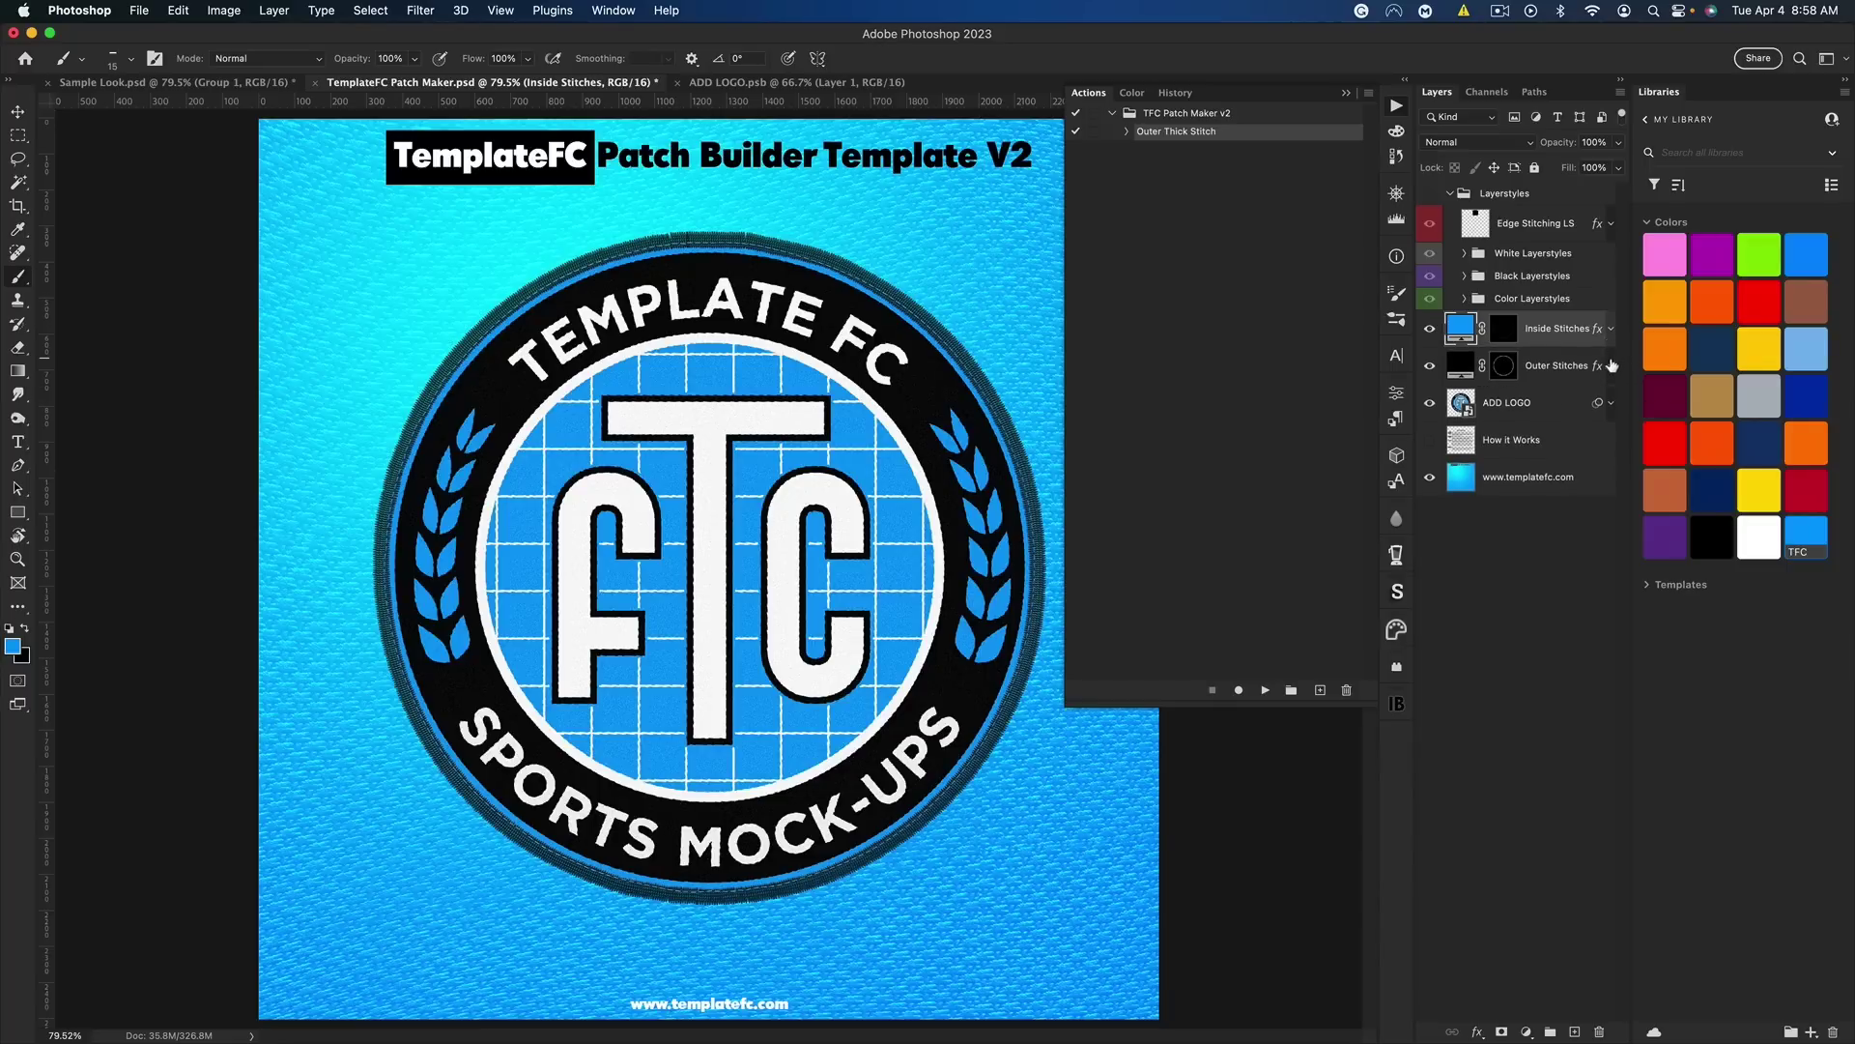
pyautogui.click(1344, 96)
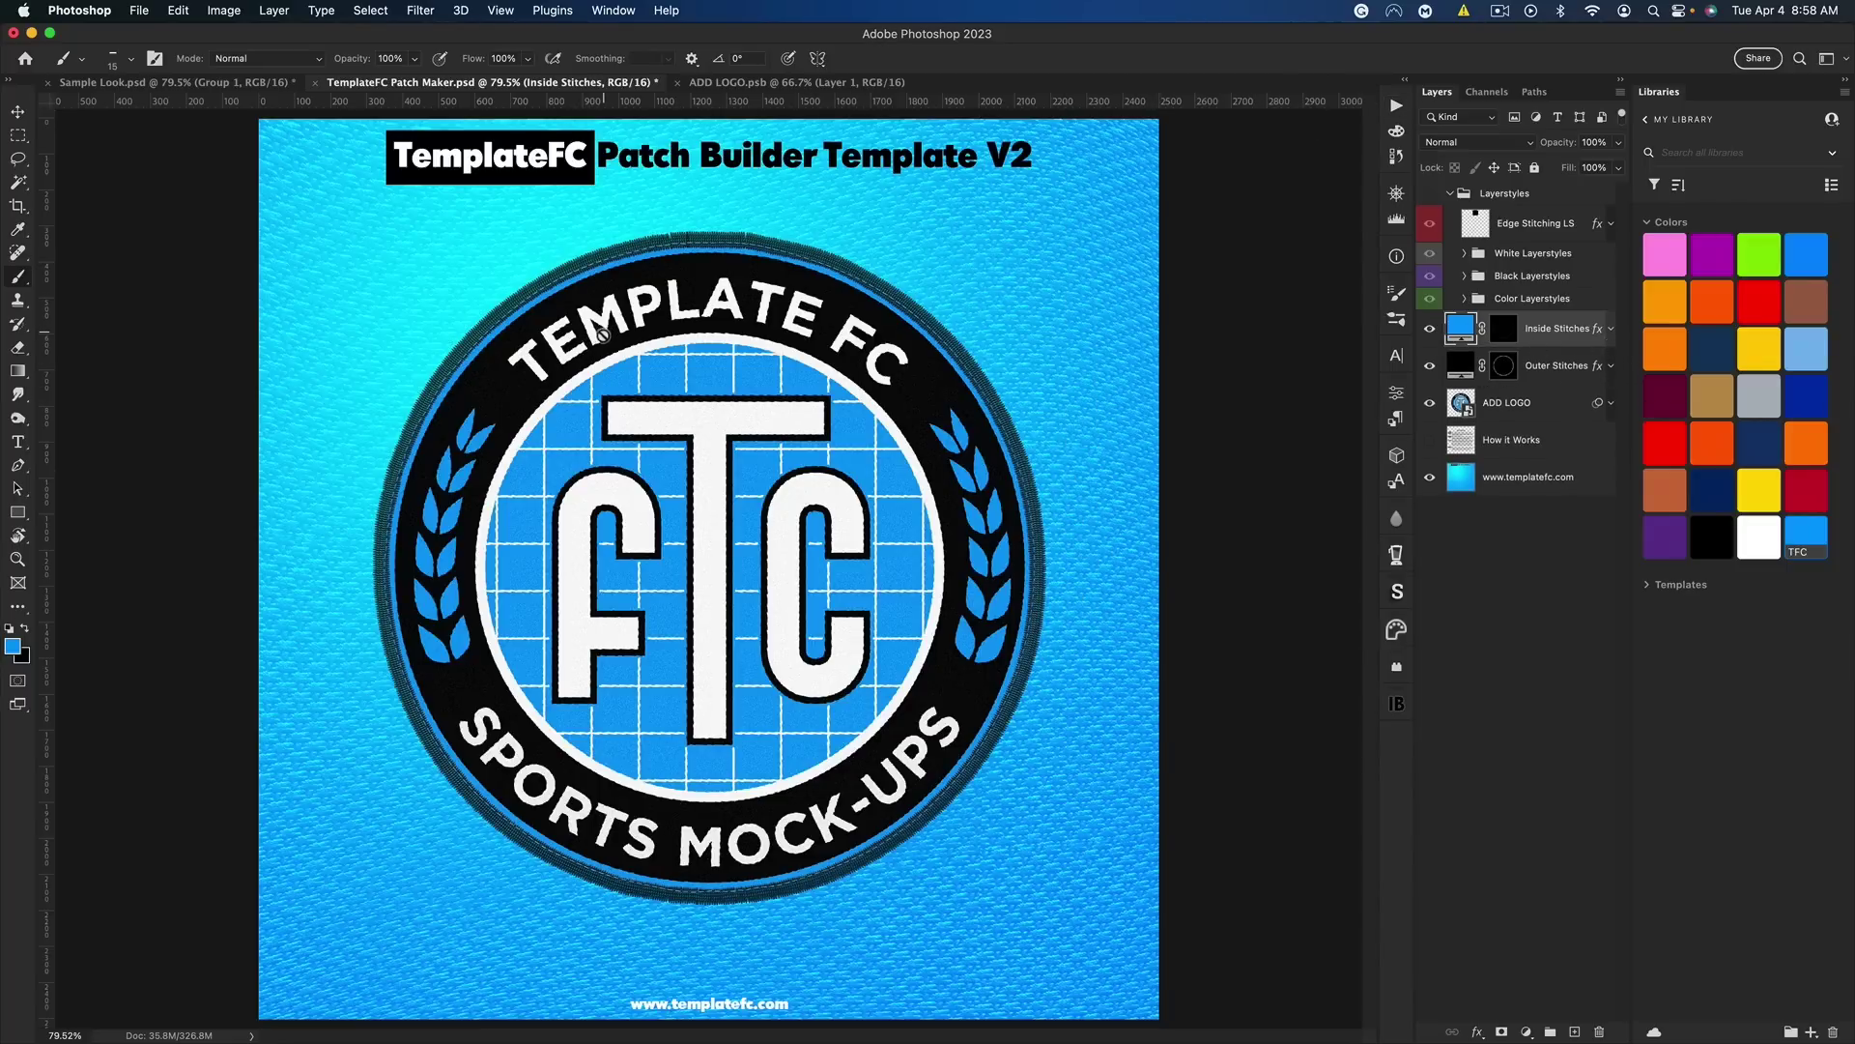
# Duplicate the ADD LOGO layer three times
pyautogui.click(17, 111)
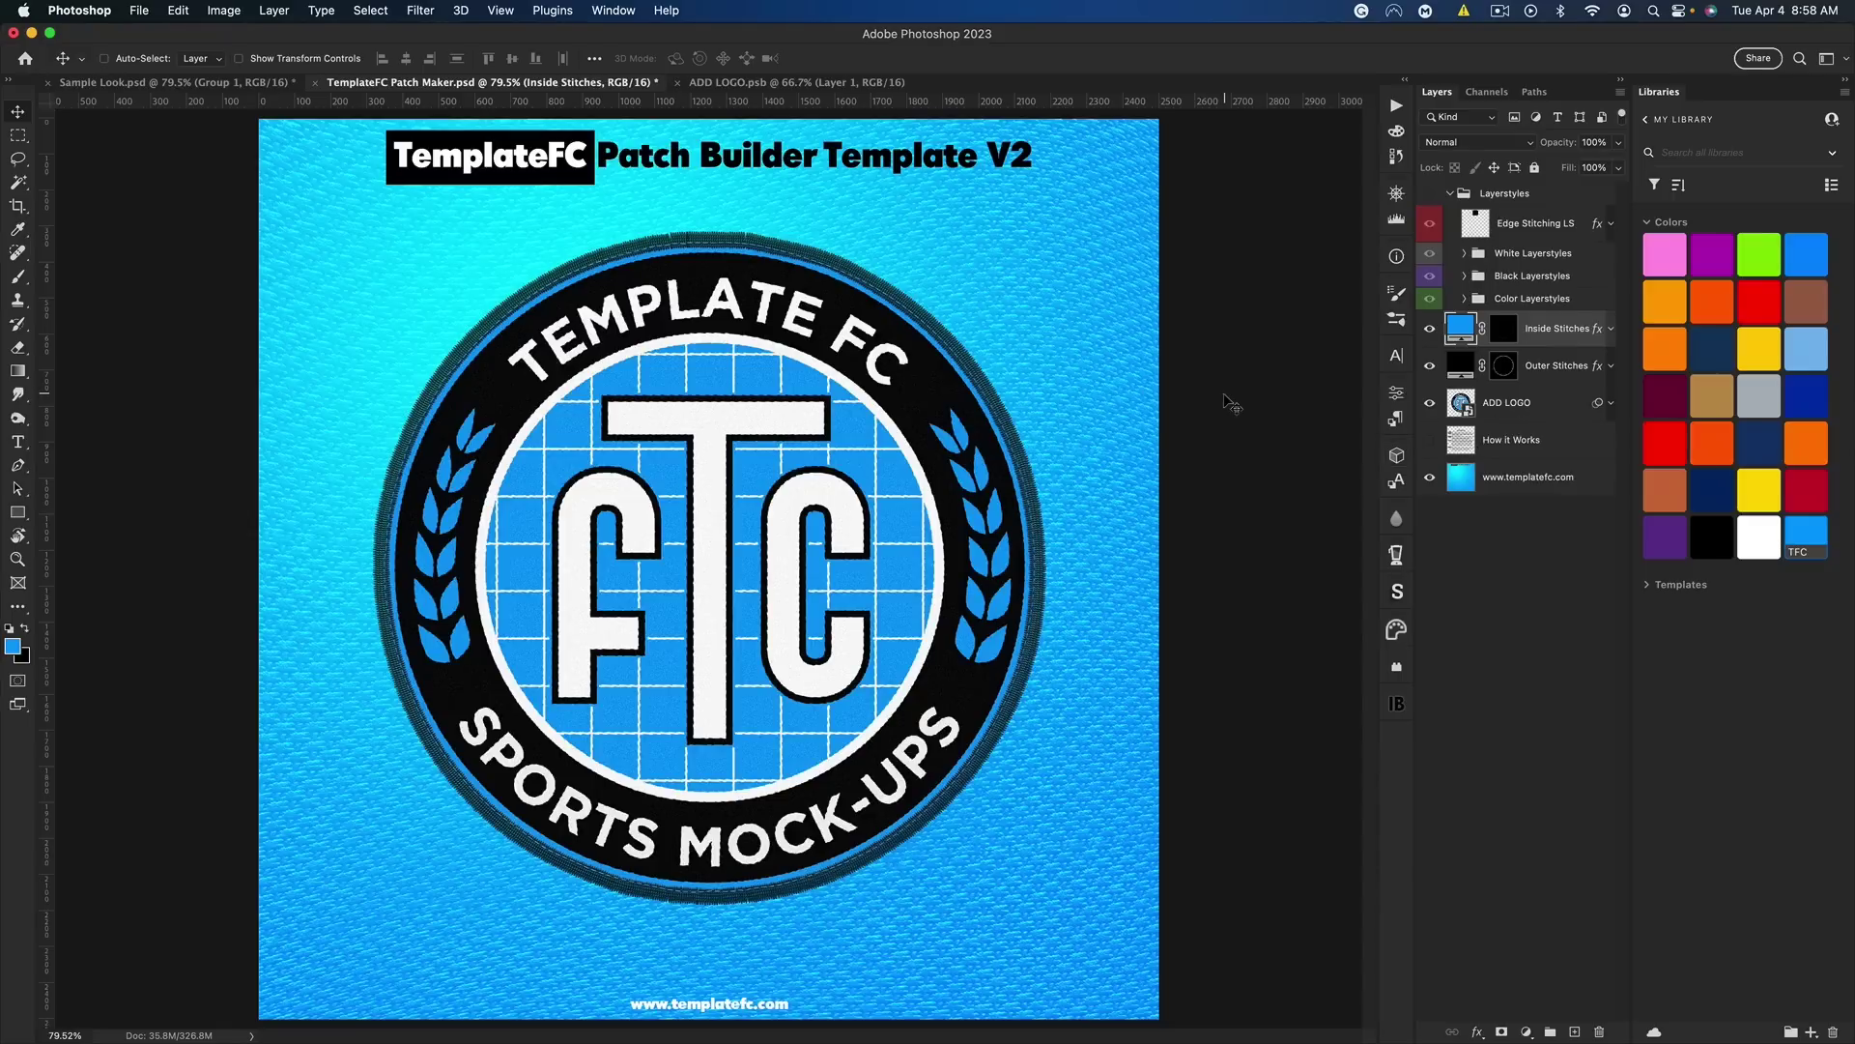
pyautogui.click(1459, 406)
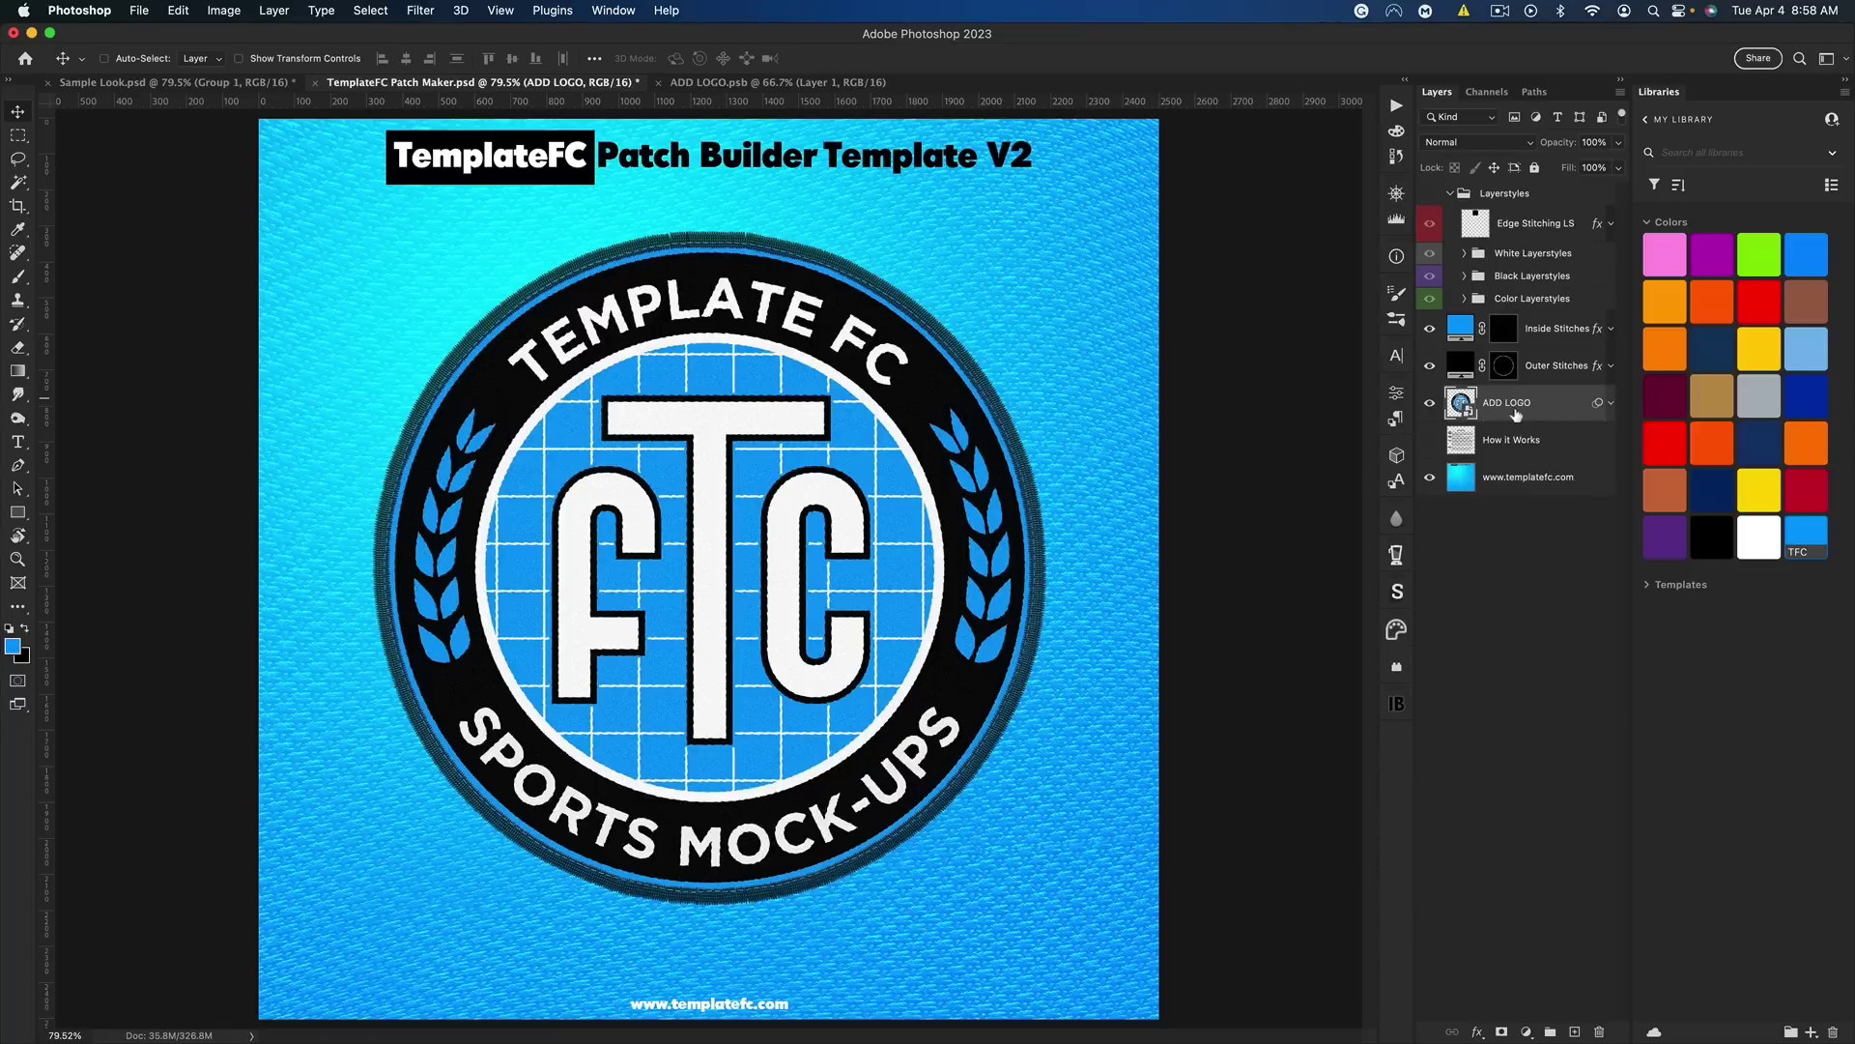
pyautogui.press('super')
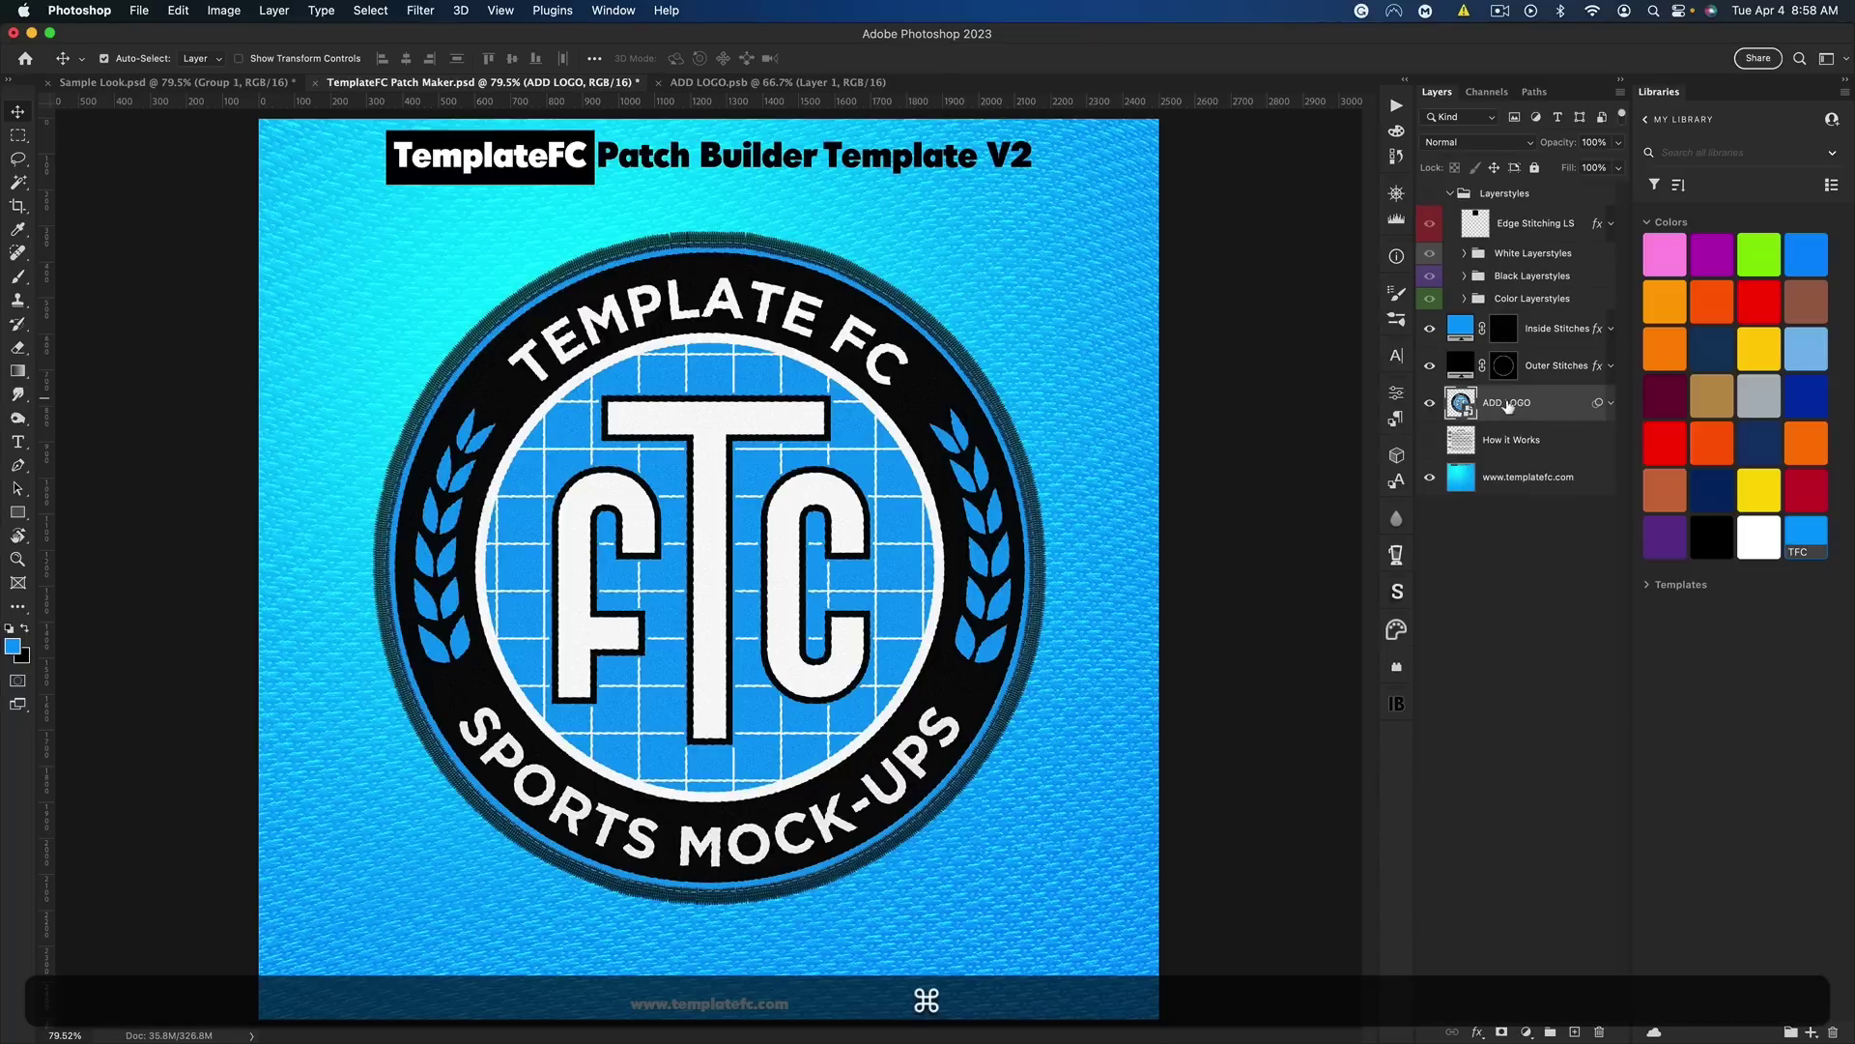
pyautogui.press('super+j')
pyautogui.press('super+j')
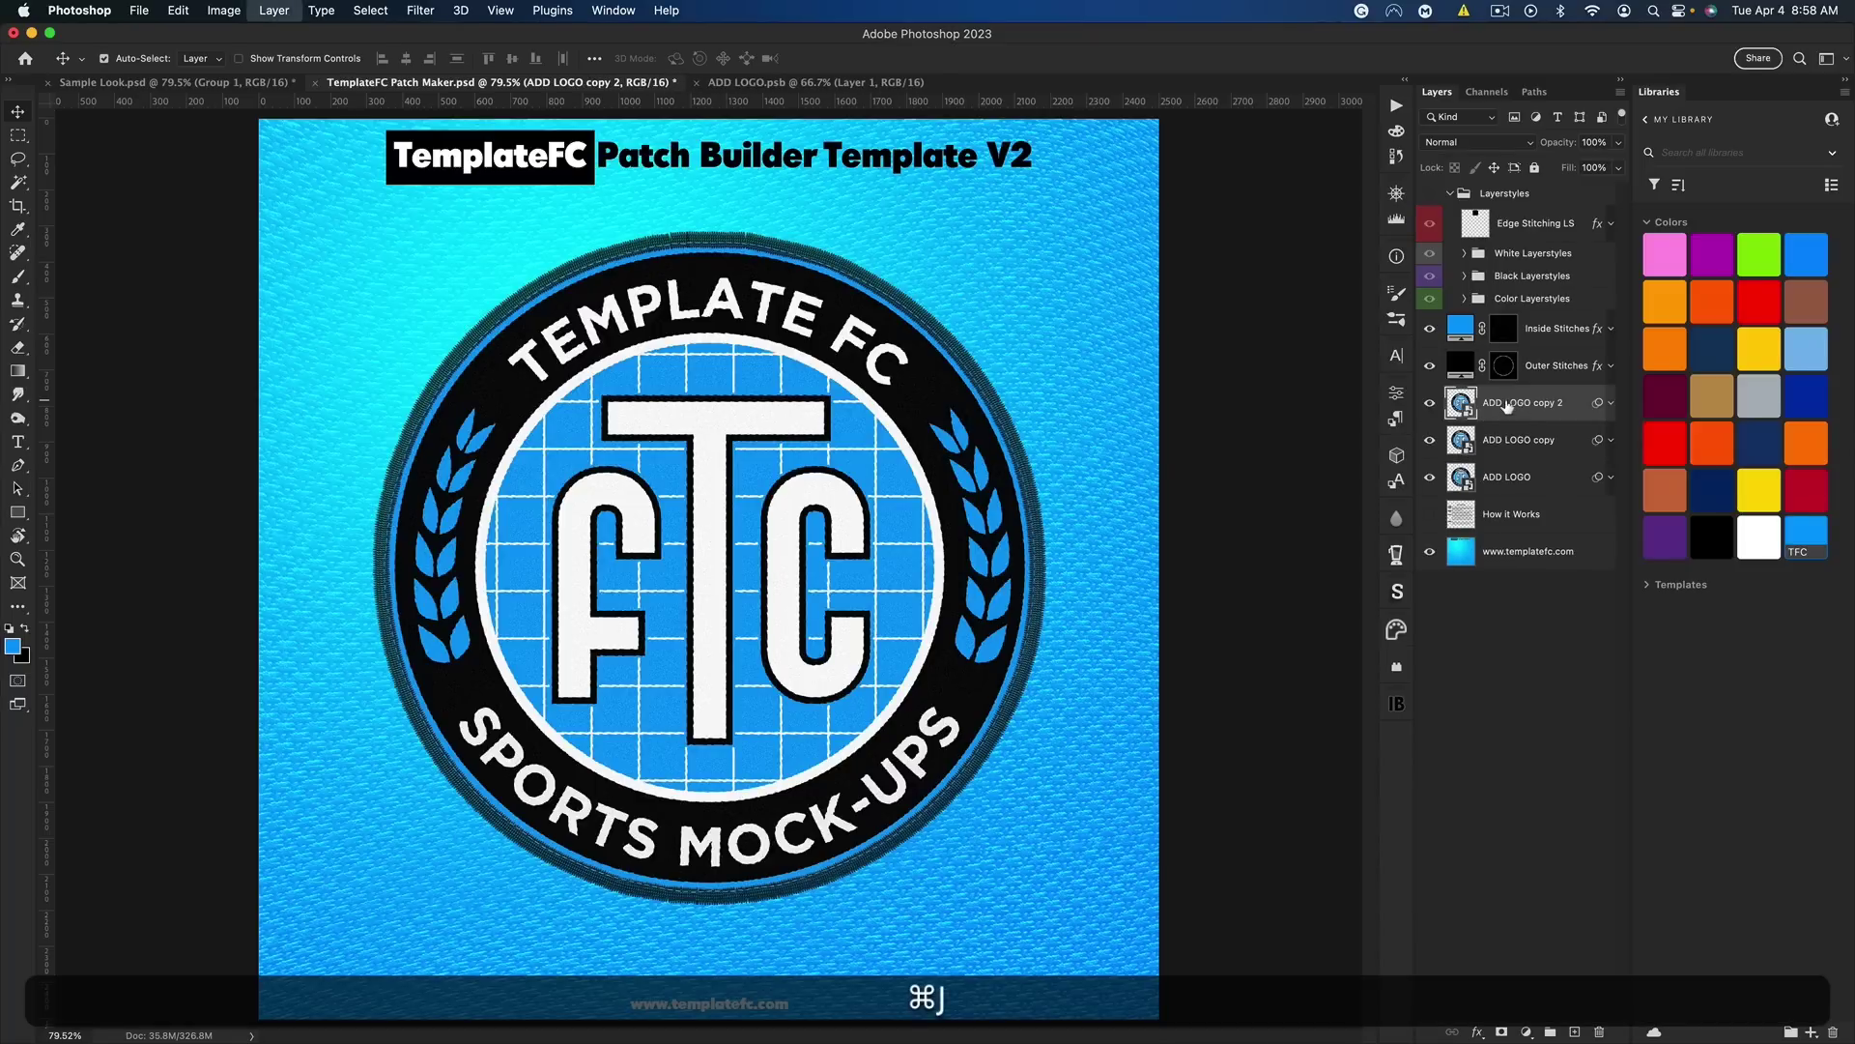
pyautogui.press('super+j')
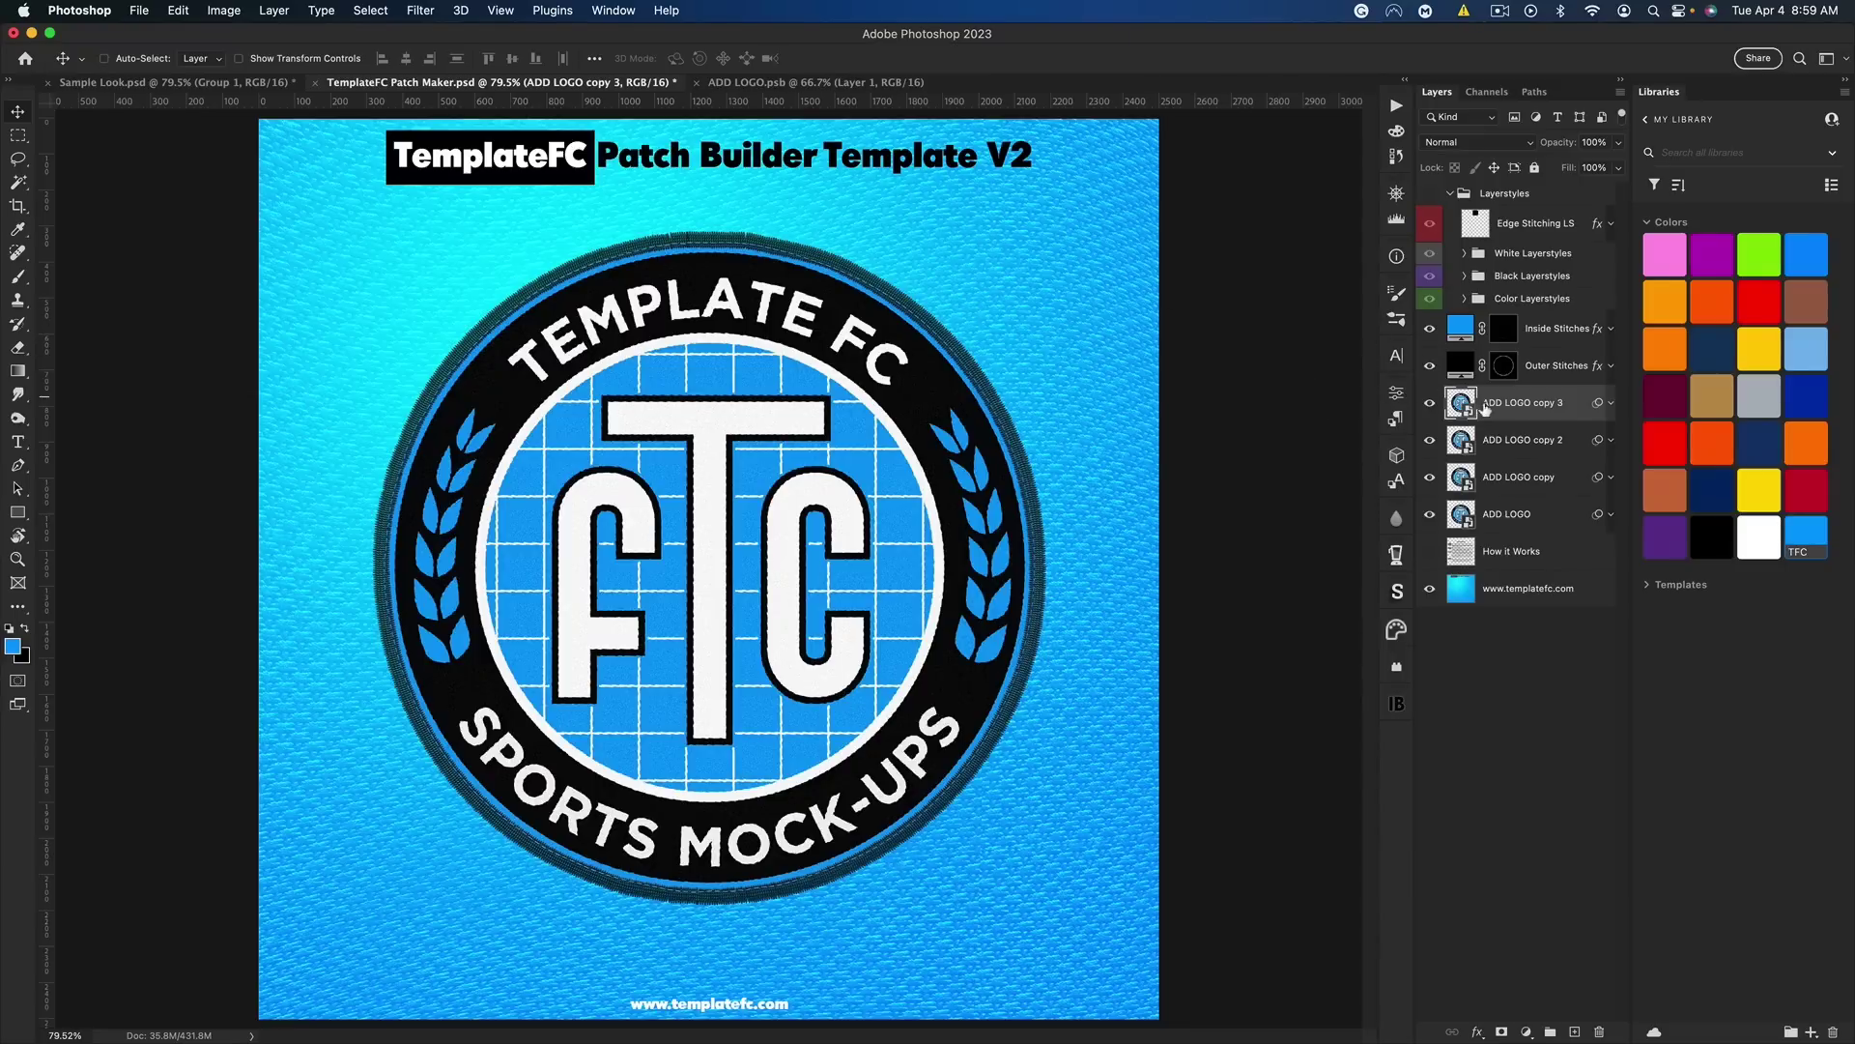
# Expand the smart filters of the three ADD LOGO copies and turn off Add Noise on each copy
pyautogui.click(19, 184)
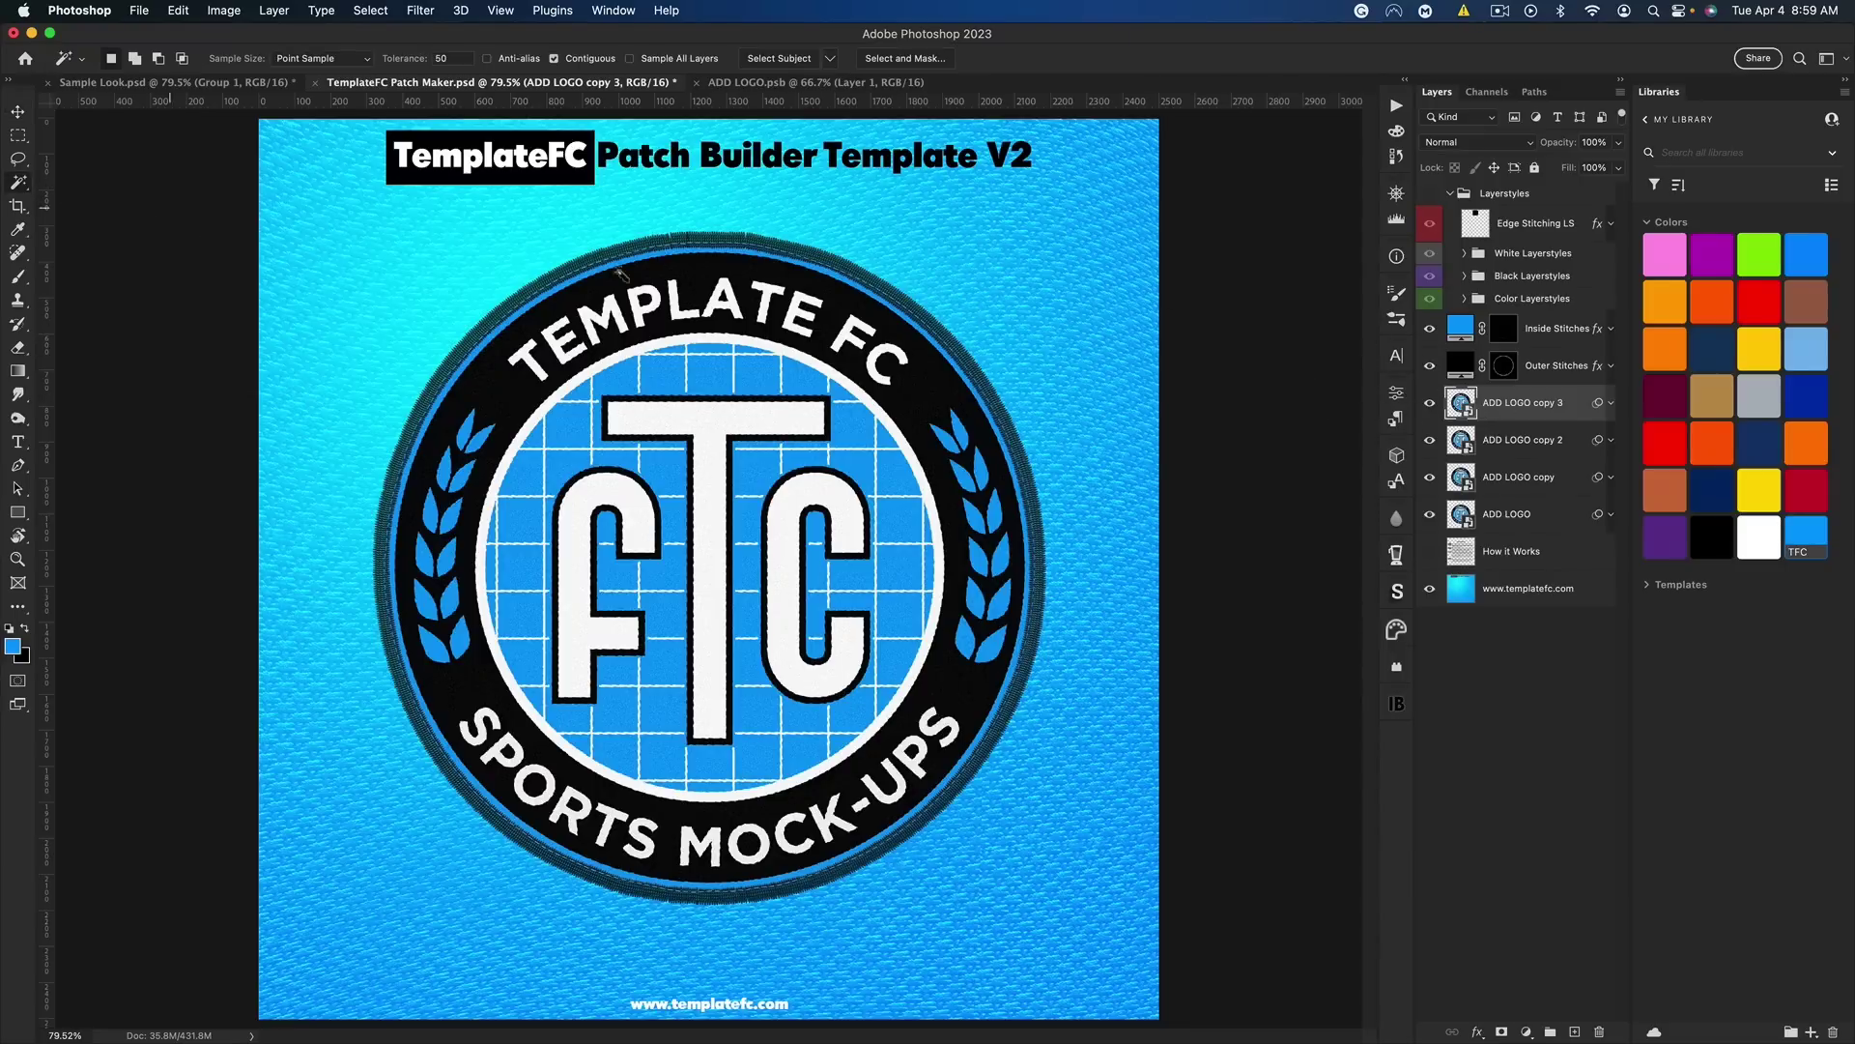
pyautogui.click(1611, 404)
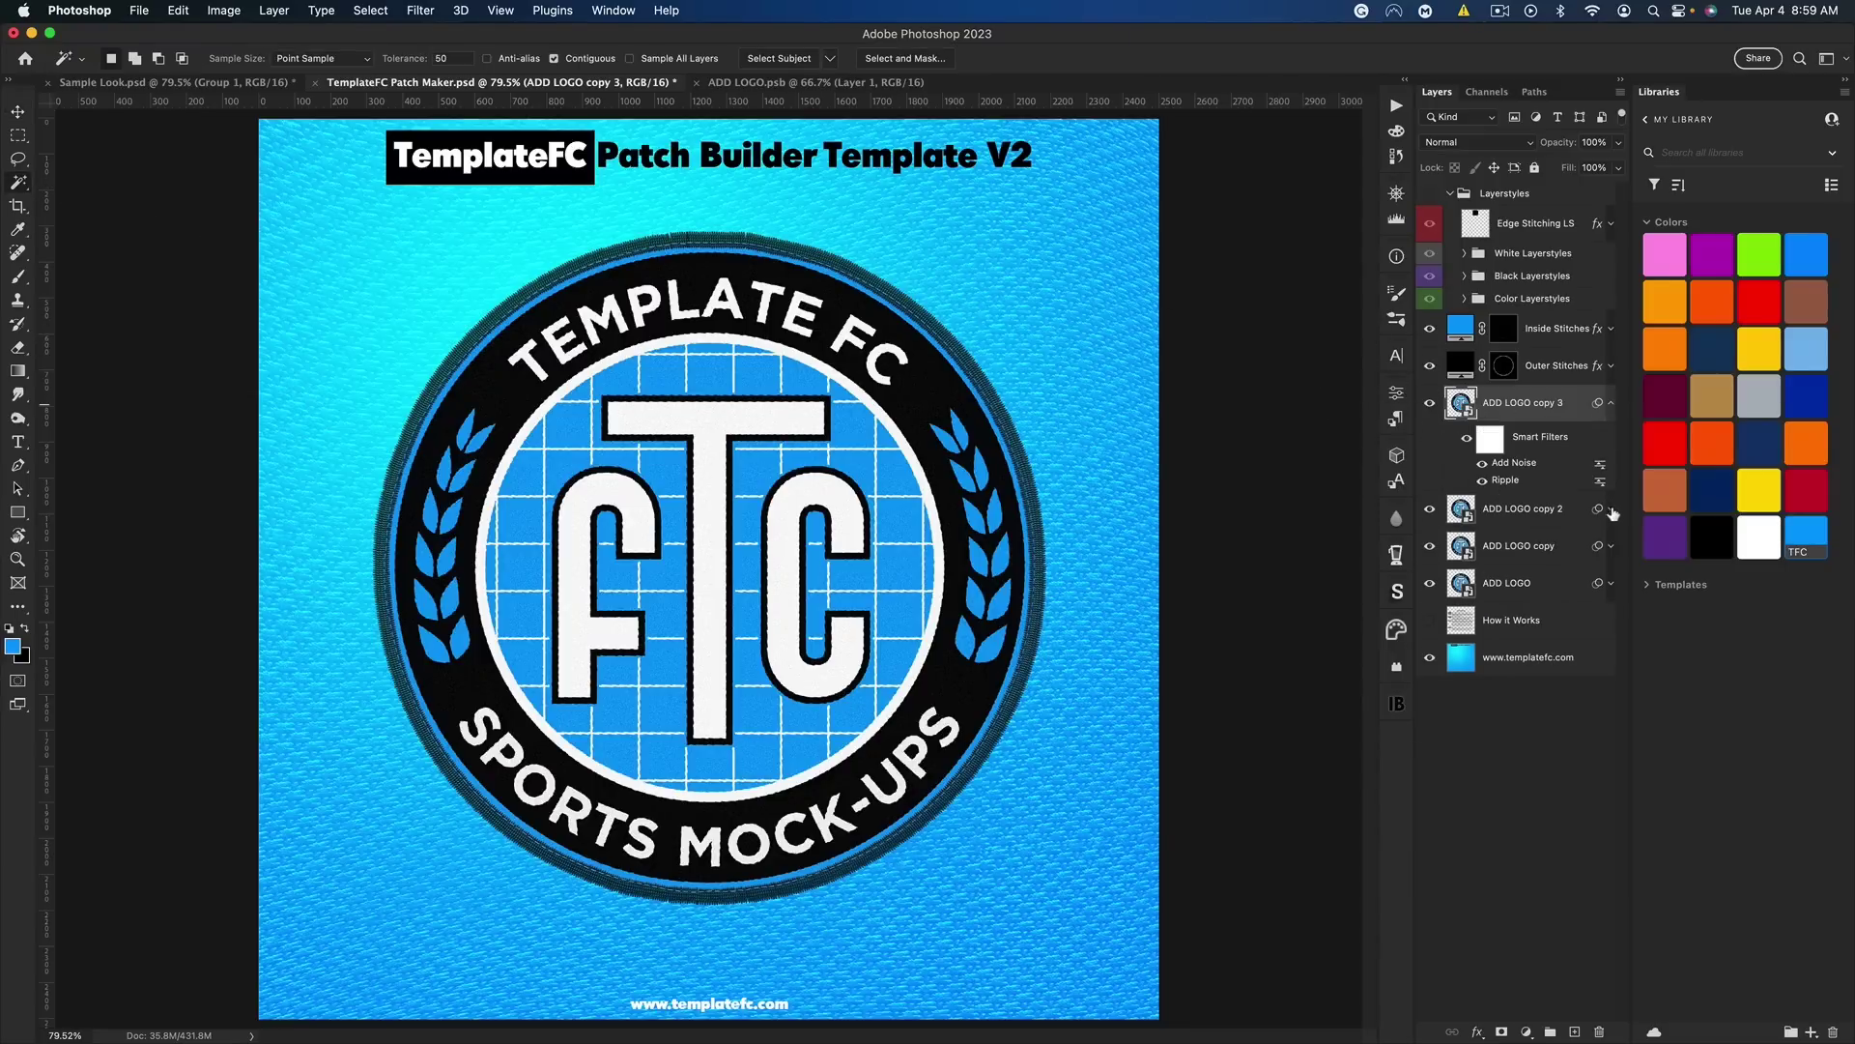
pyautogui.click(1611, 509)
pyautogui.click(1611, 614)
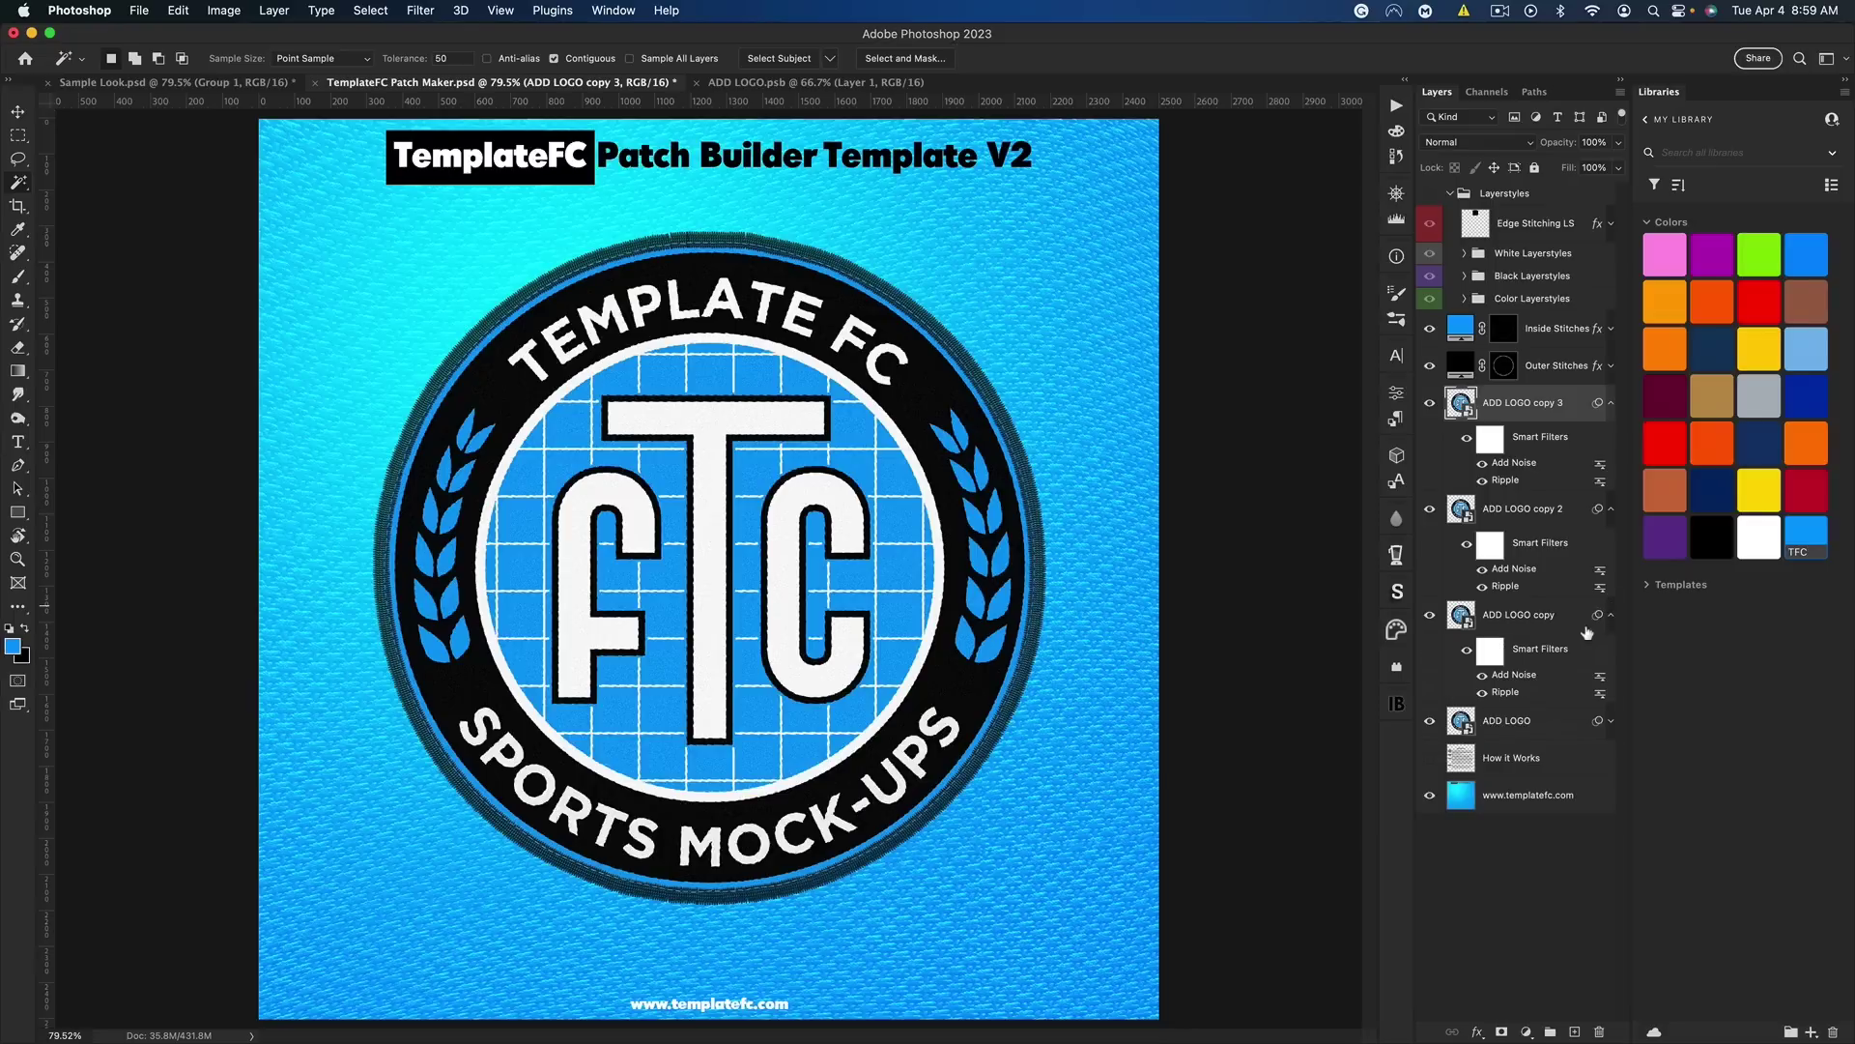
pyautogui.click(1483, 676)
pyautogui.click(1482, 570)
pyautogui.click(1483, 465)
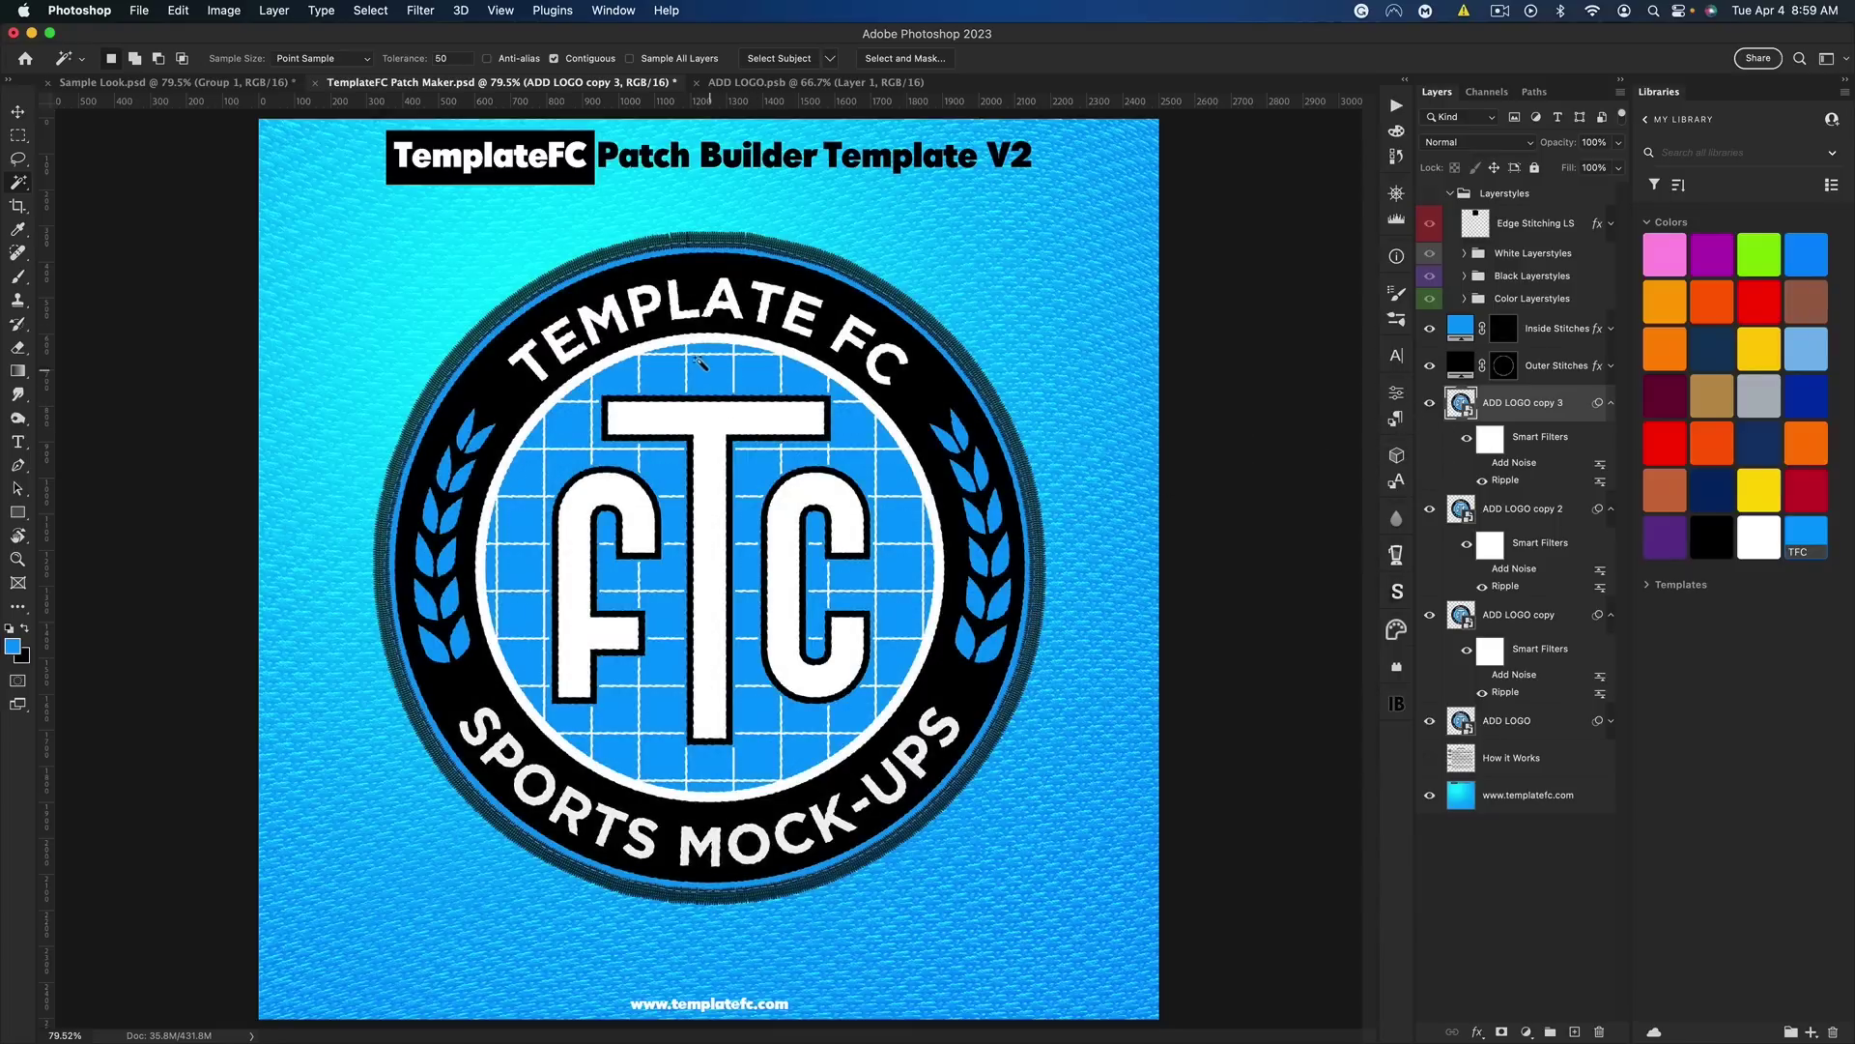
pyautogui.click(701, 429)
pyautogui.keyDown('shift'); pyautogui.click(588, 496); pyautogui.keyUp('shift')
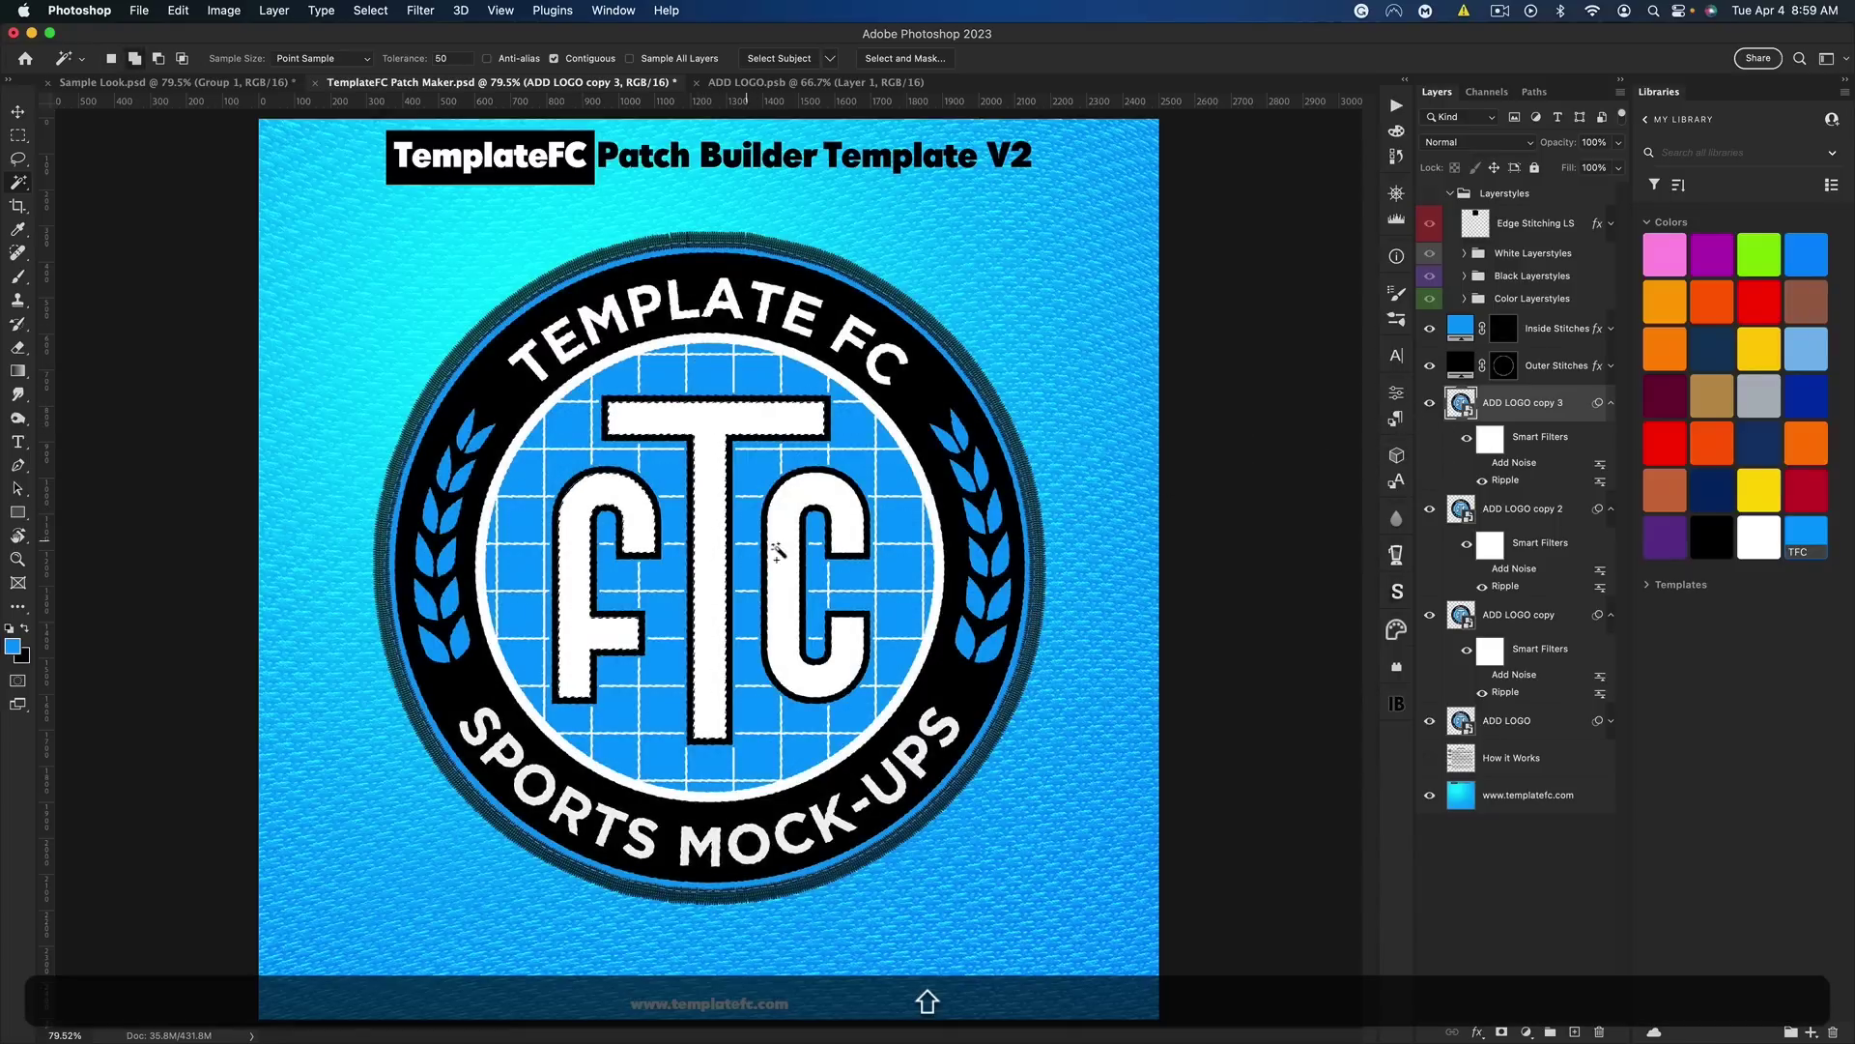
pyautogui.keyDown('shift'); pyautogui.click(792, 503); pyautogui.keyUp('shift')
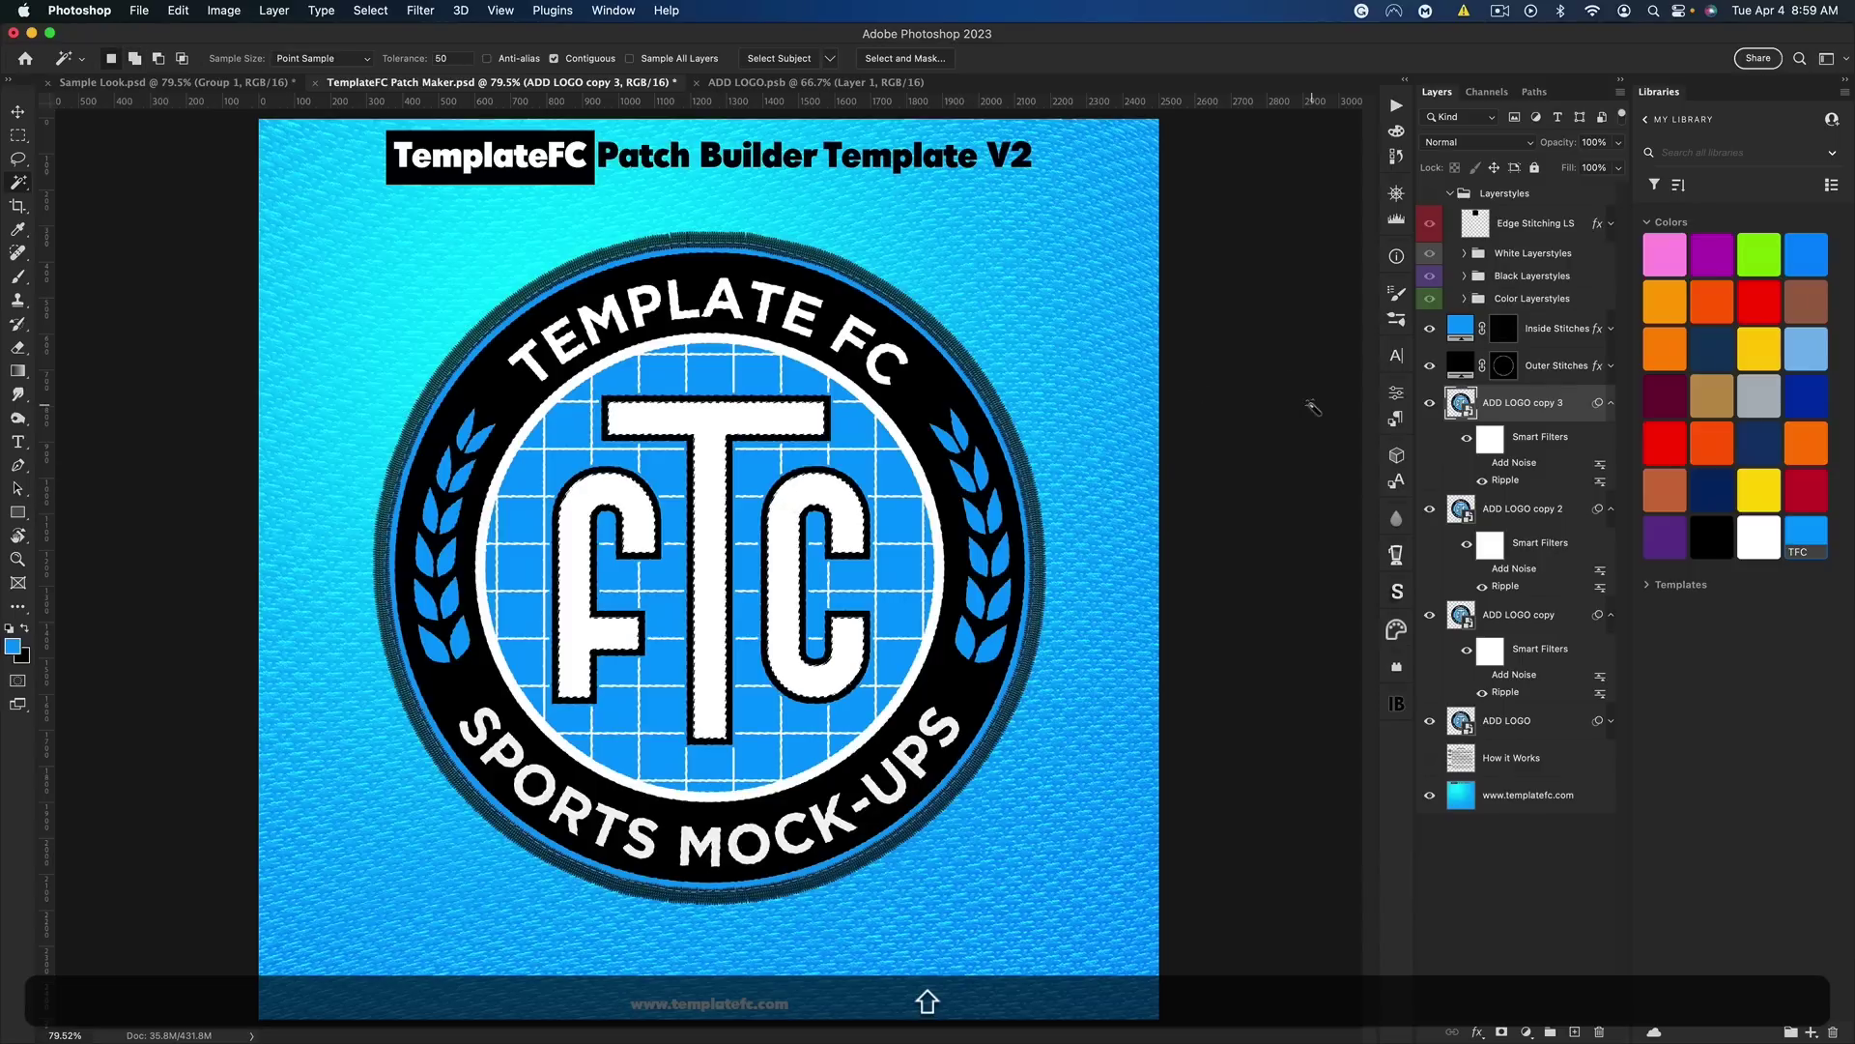
pyautogui.press('super+d')
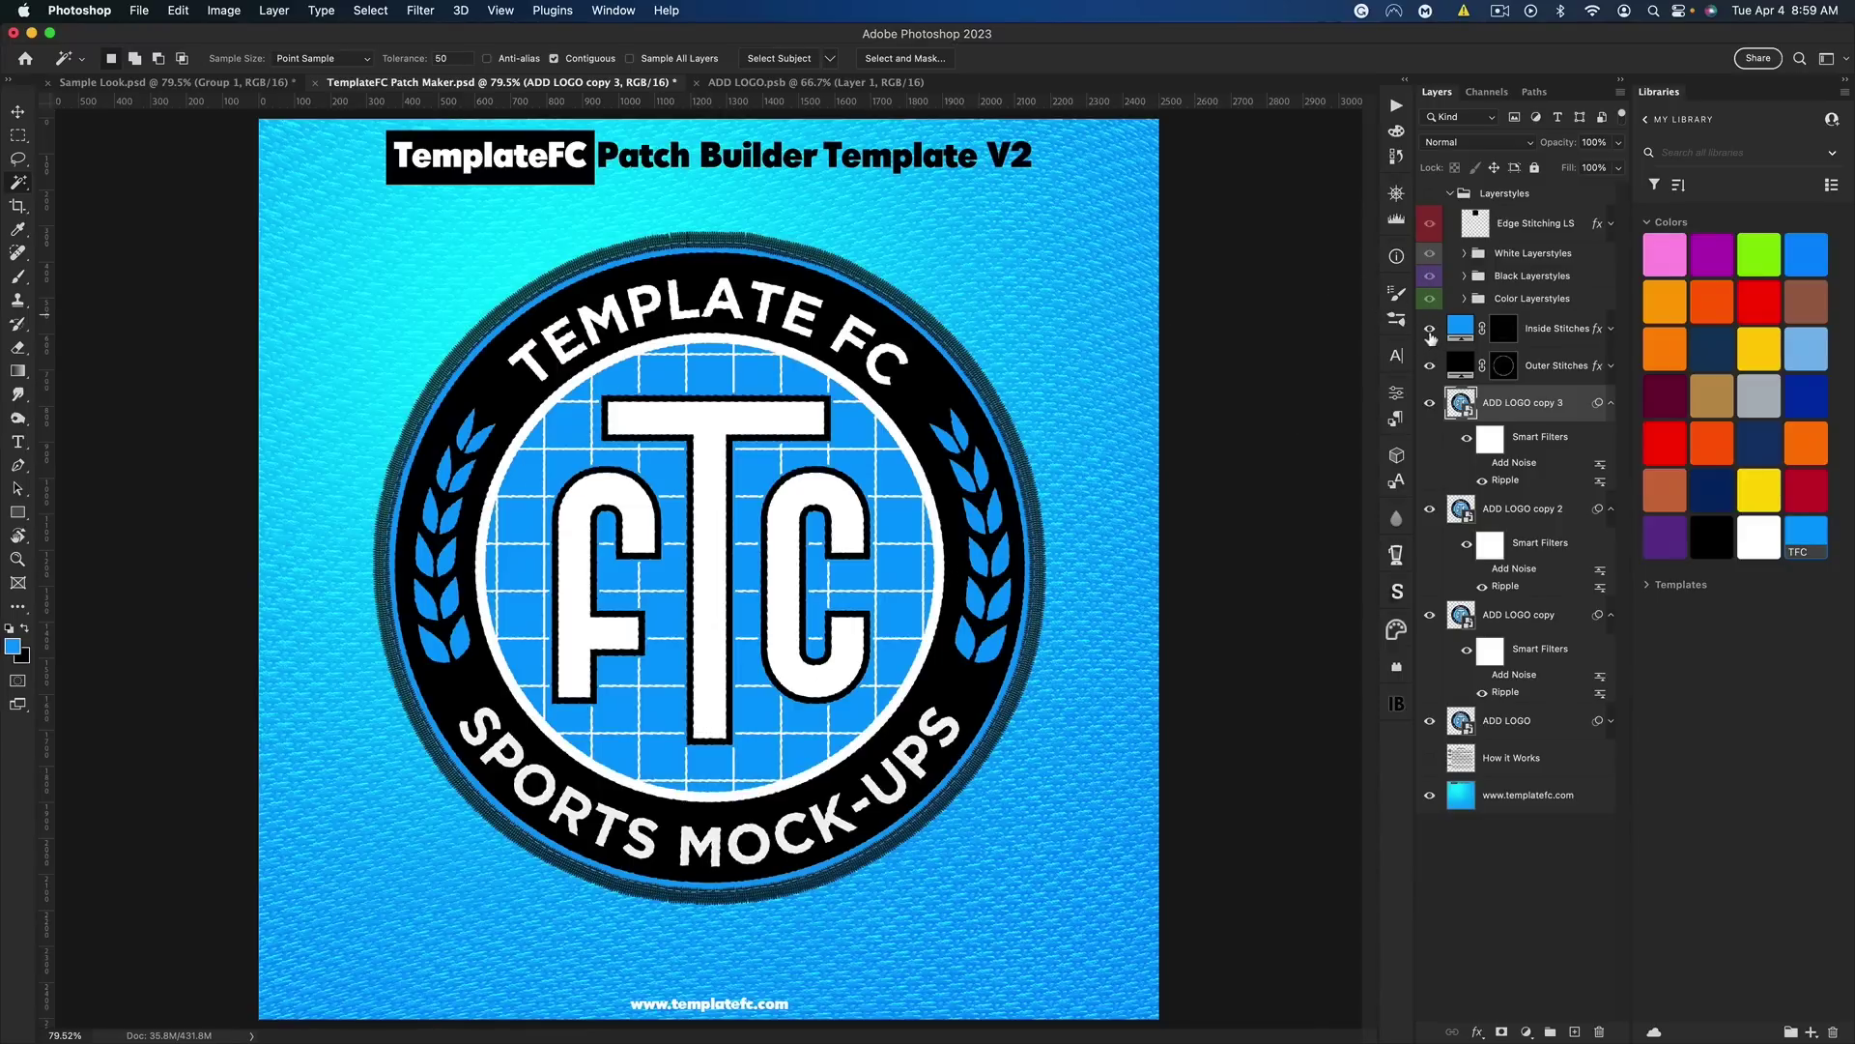
pyautogui.moveTo(1432, 333); pyautogui.dragTo(1430, 367)
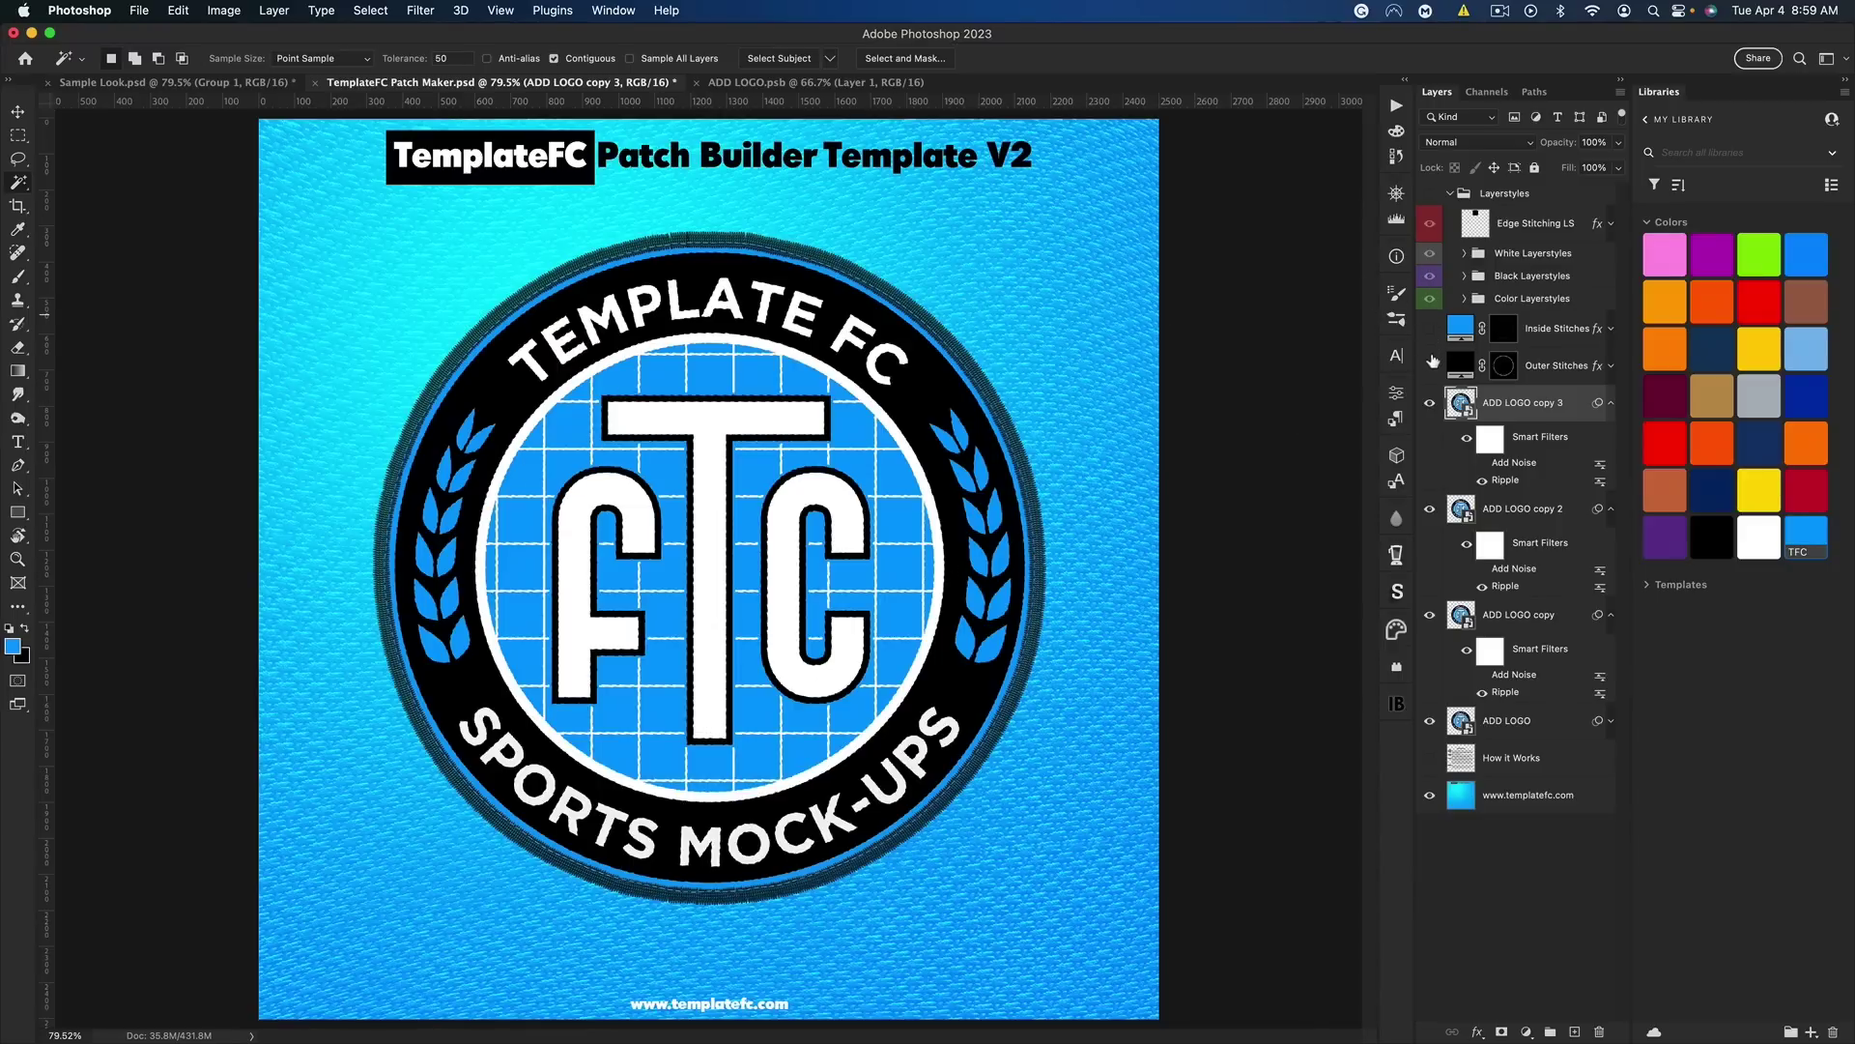
pyautogui.click(1430, 794)
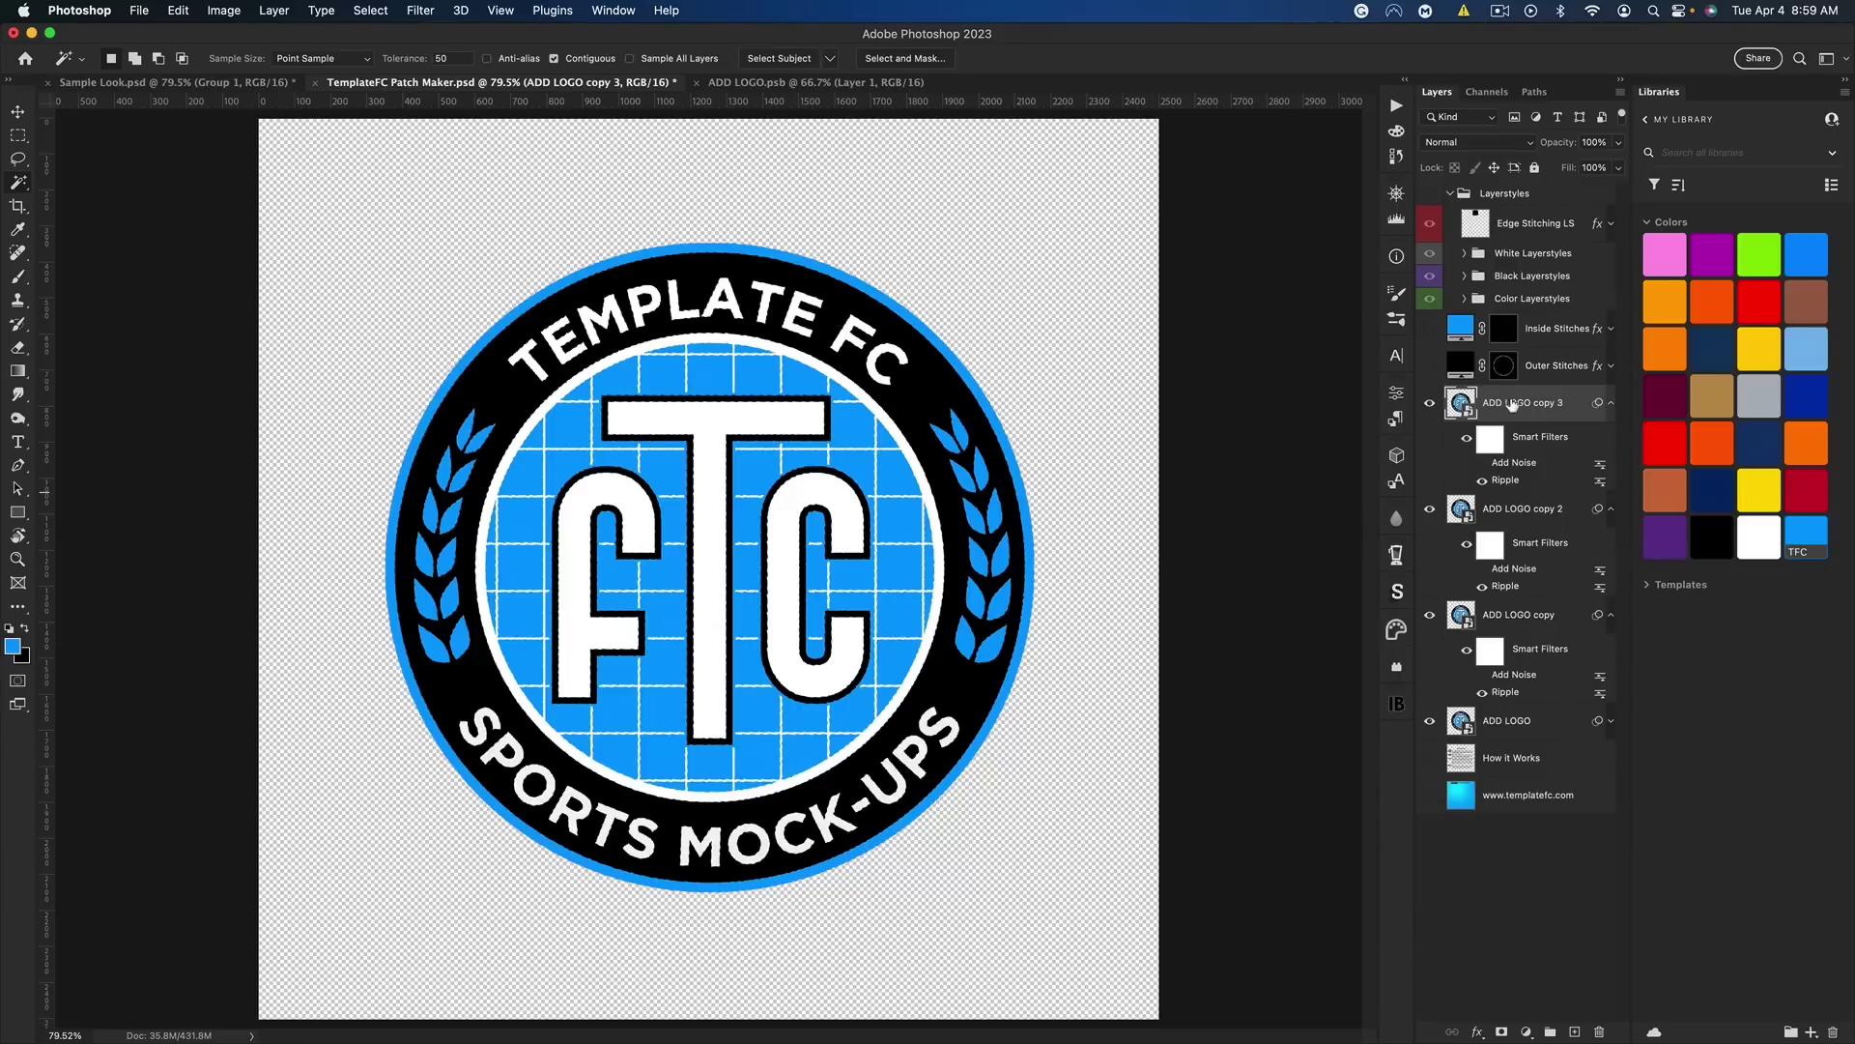
pyautogui.click(371, 11)
pyautogui.click(440, 186)
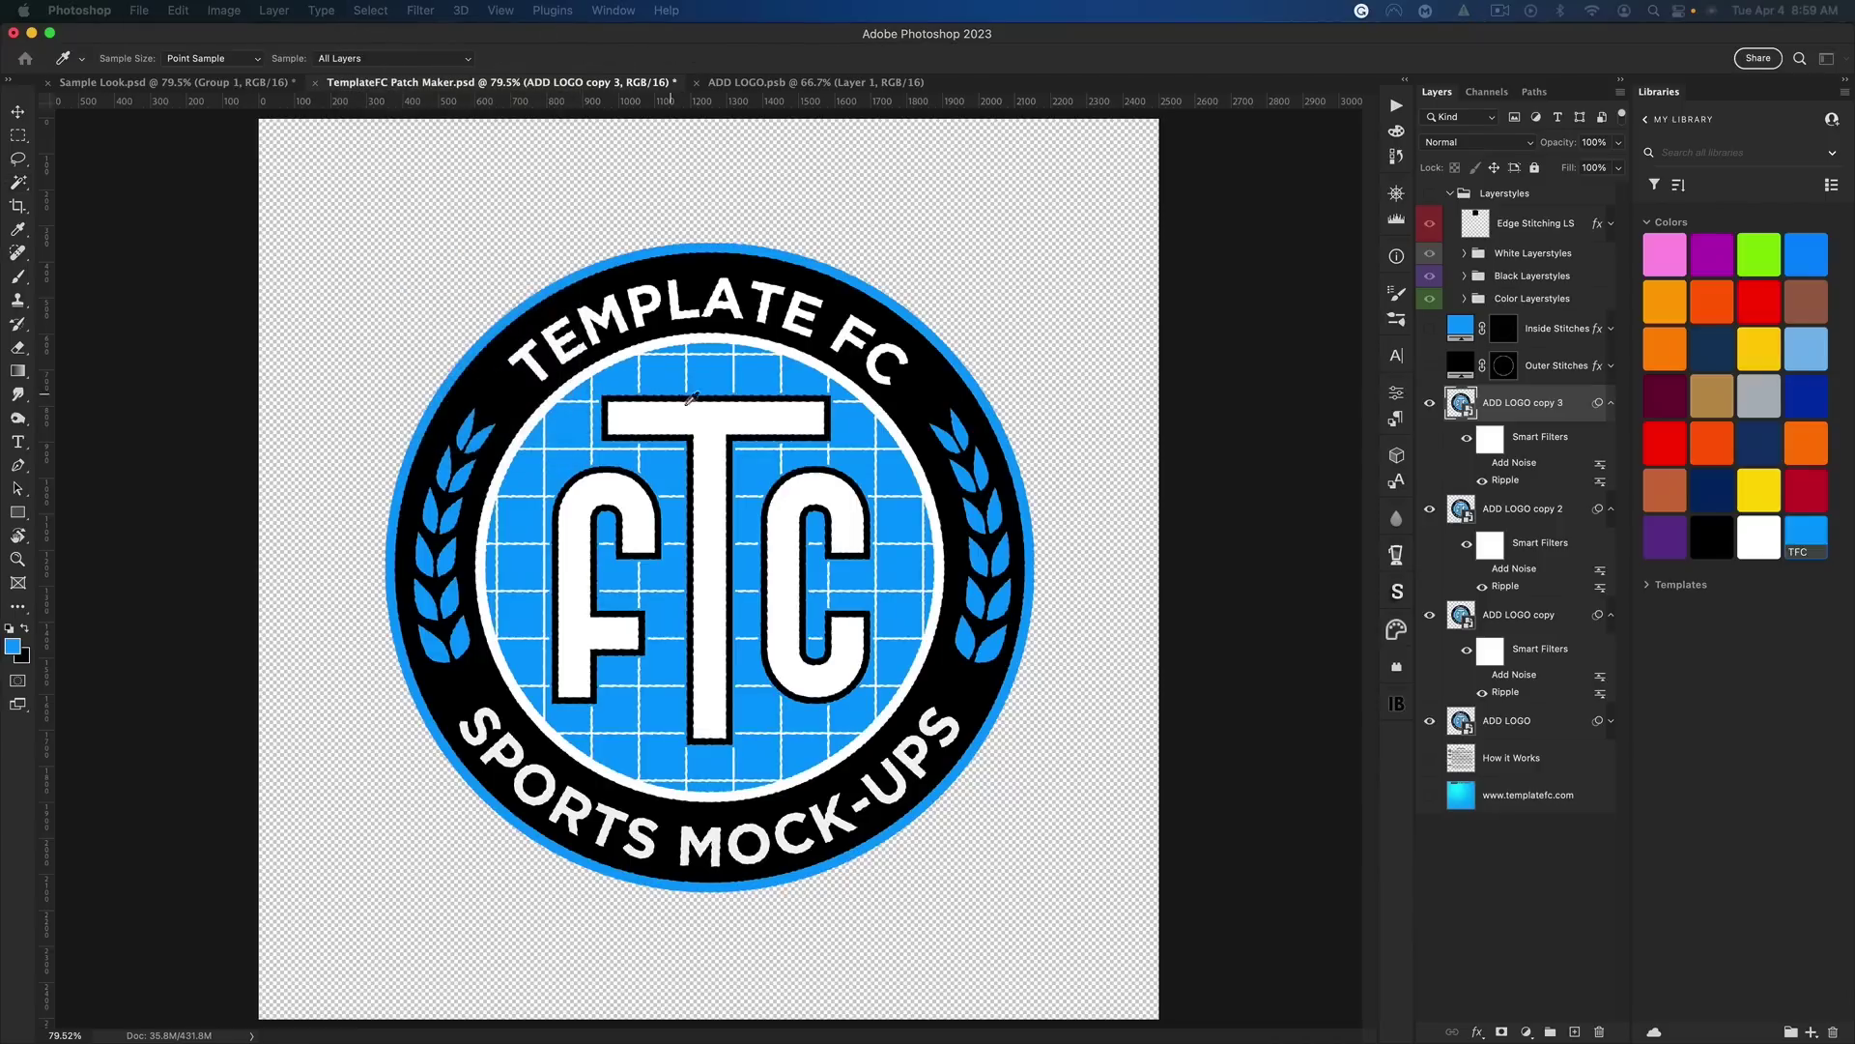
pyautogui.click(717, 410)
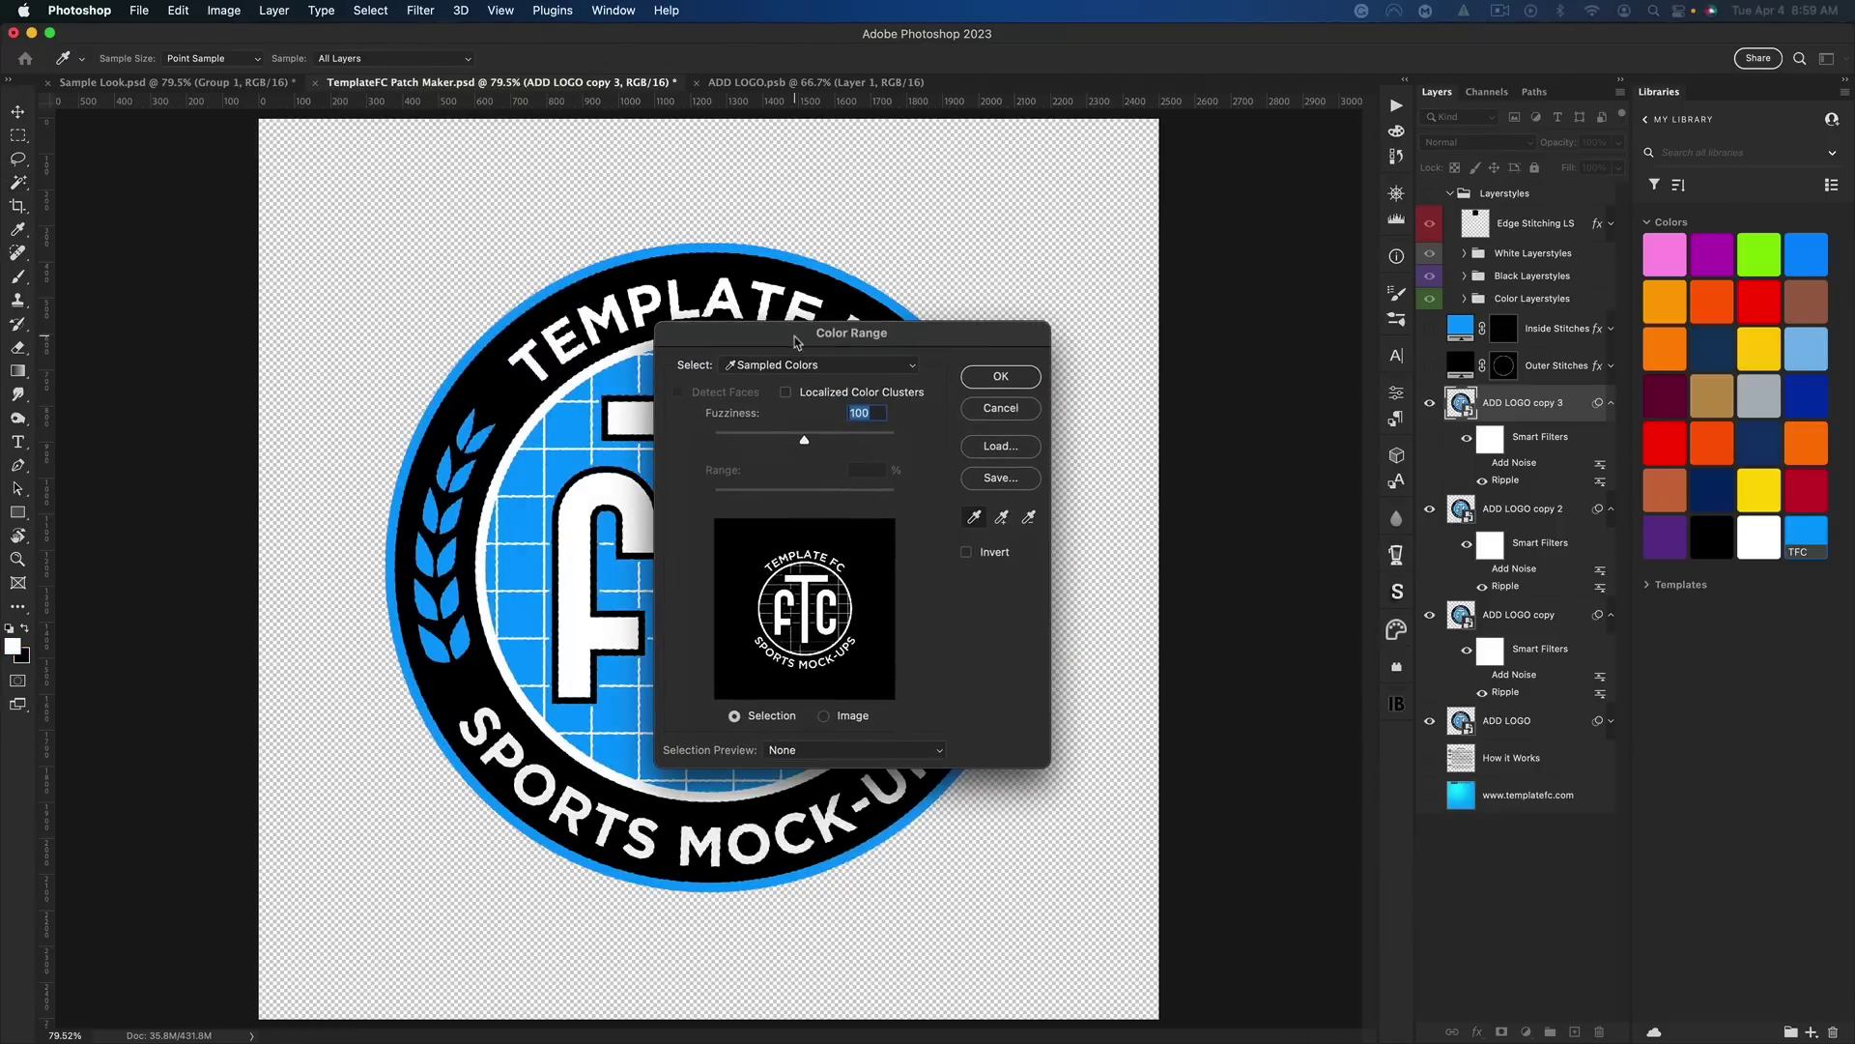
pyautogui.moveTo(787, 341); pyautogui.dragTo(878, 339)
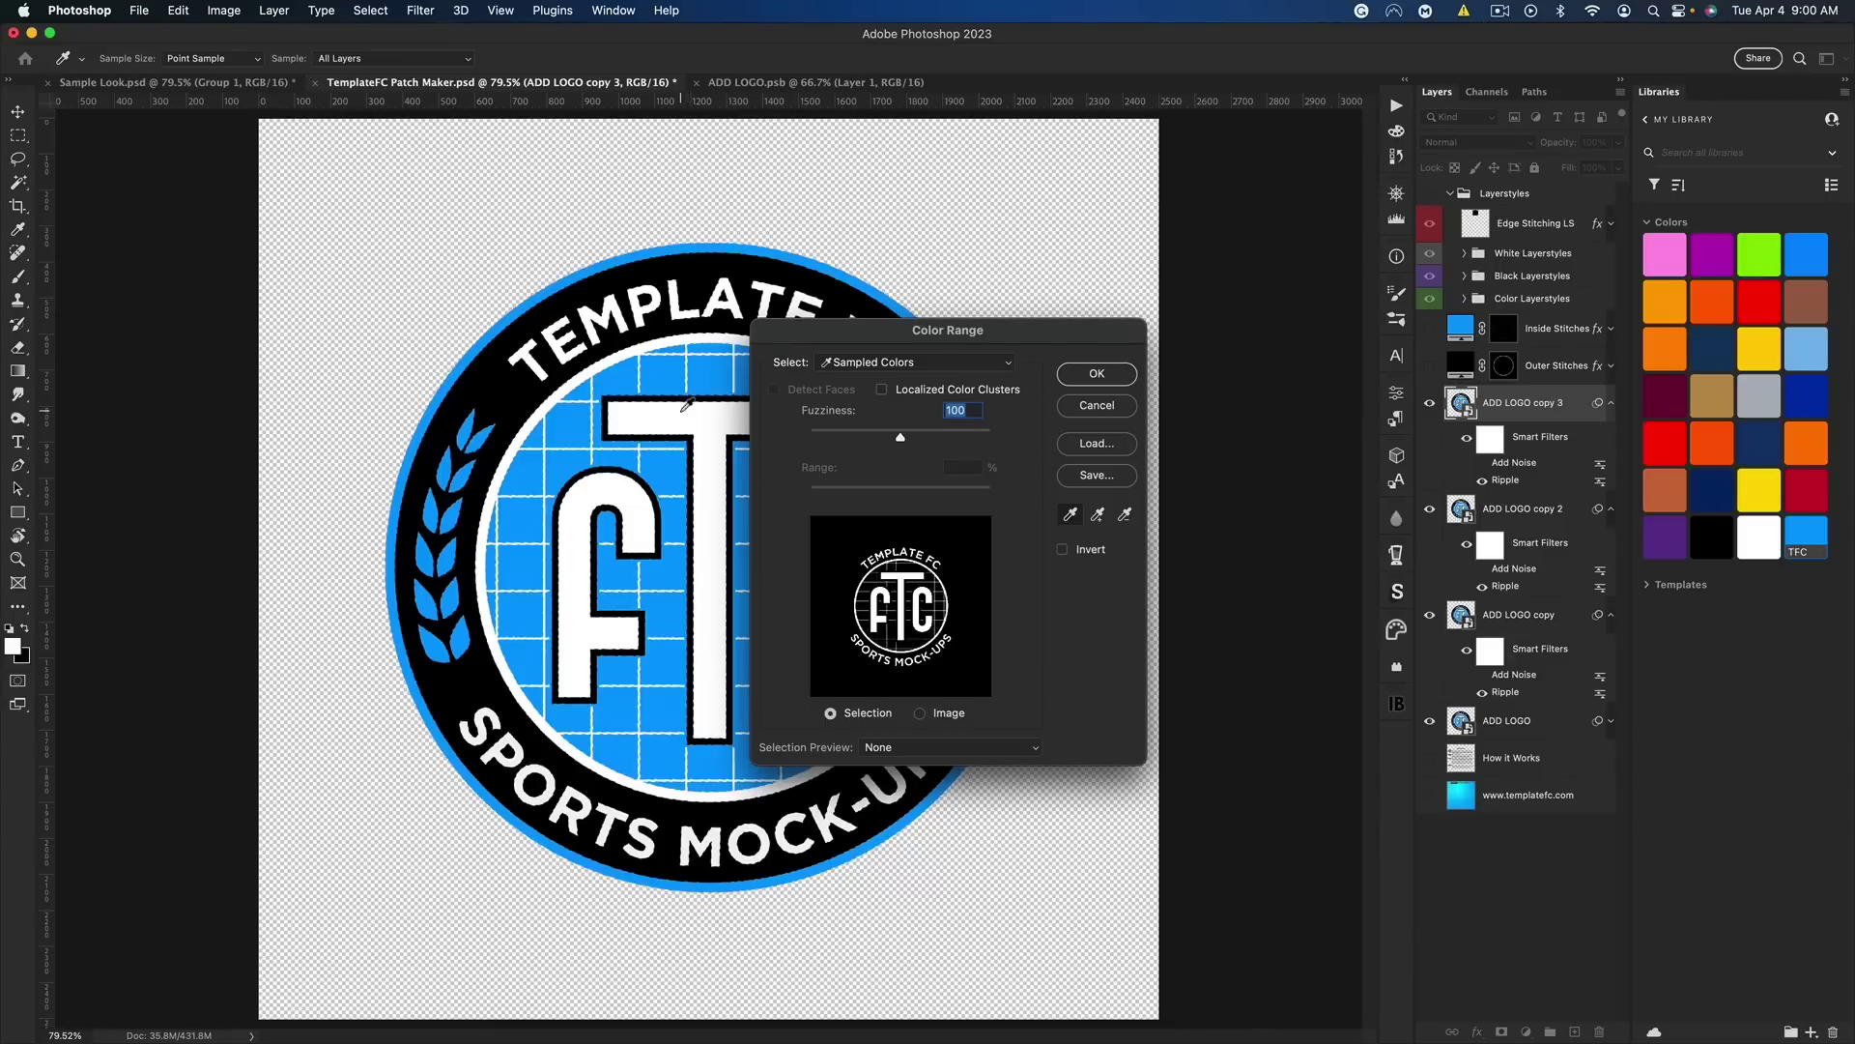
pyautogui.click(1098, 375)
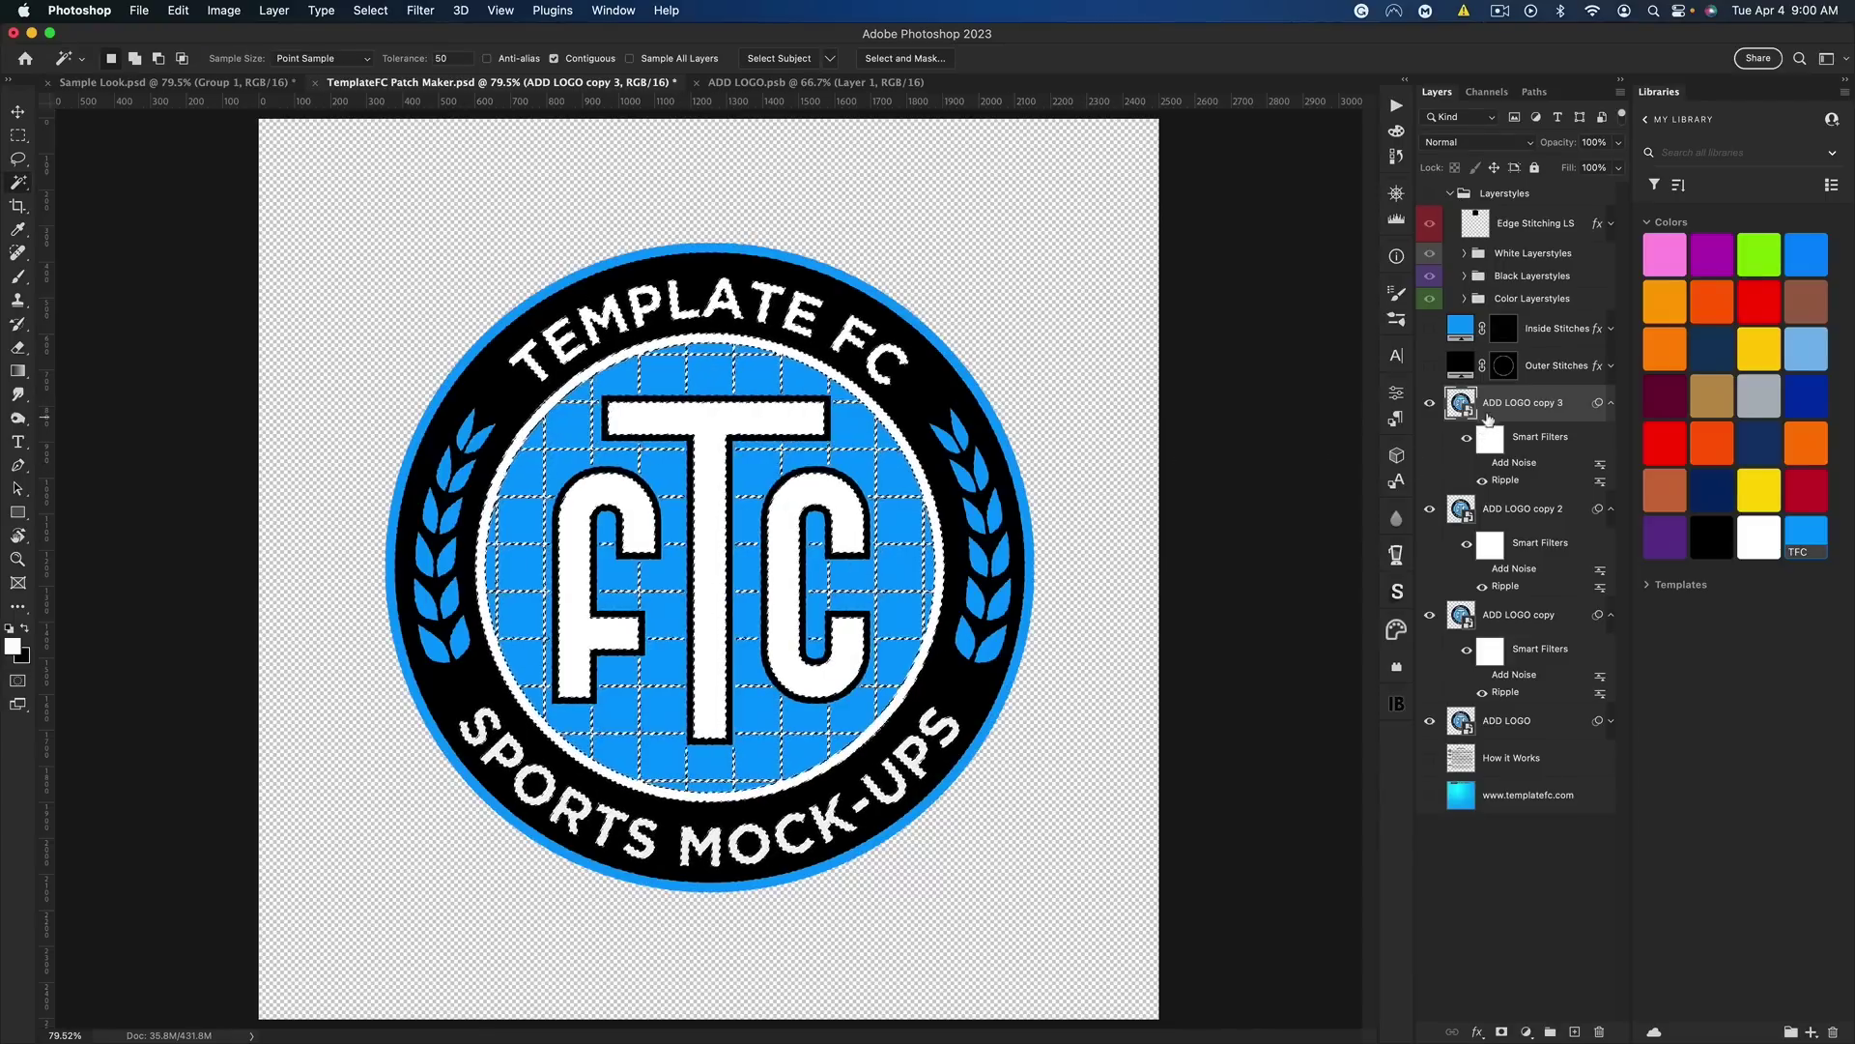
pyautogui.click(1501, 1030)
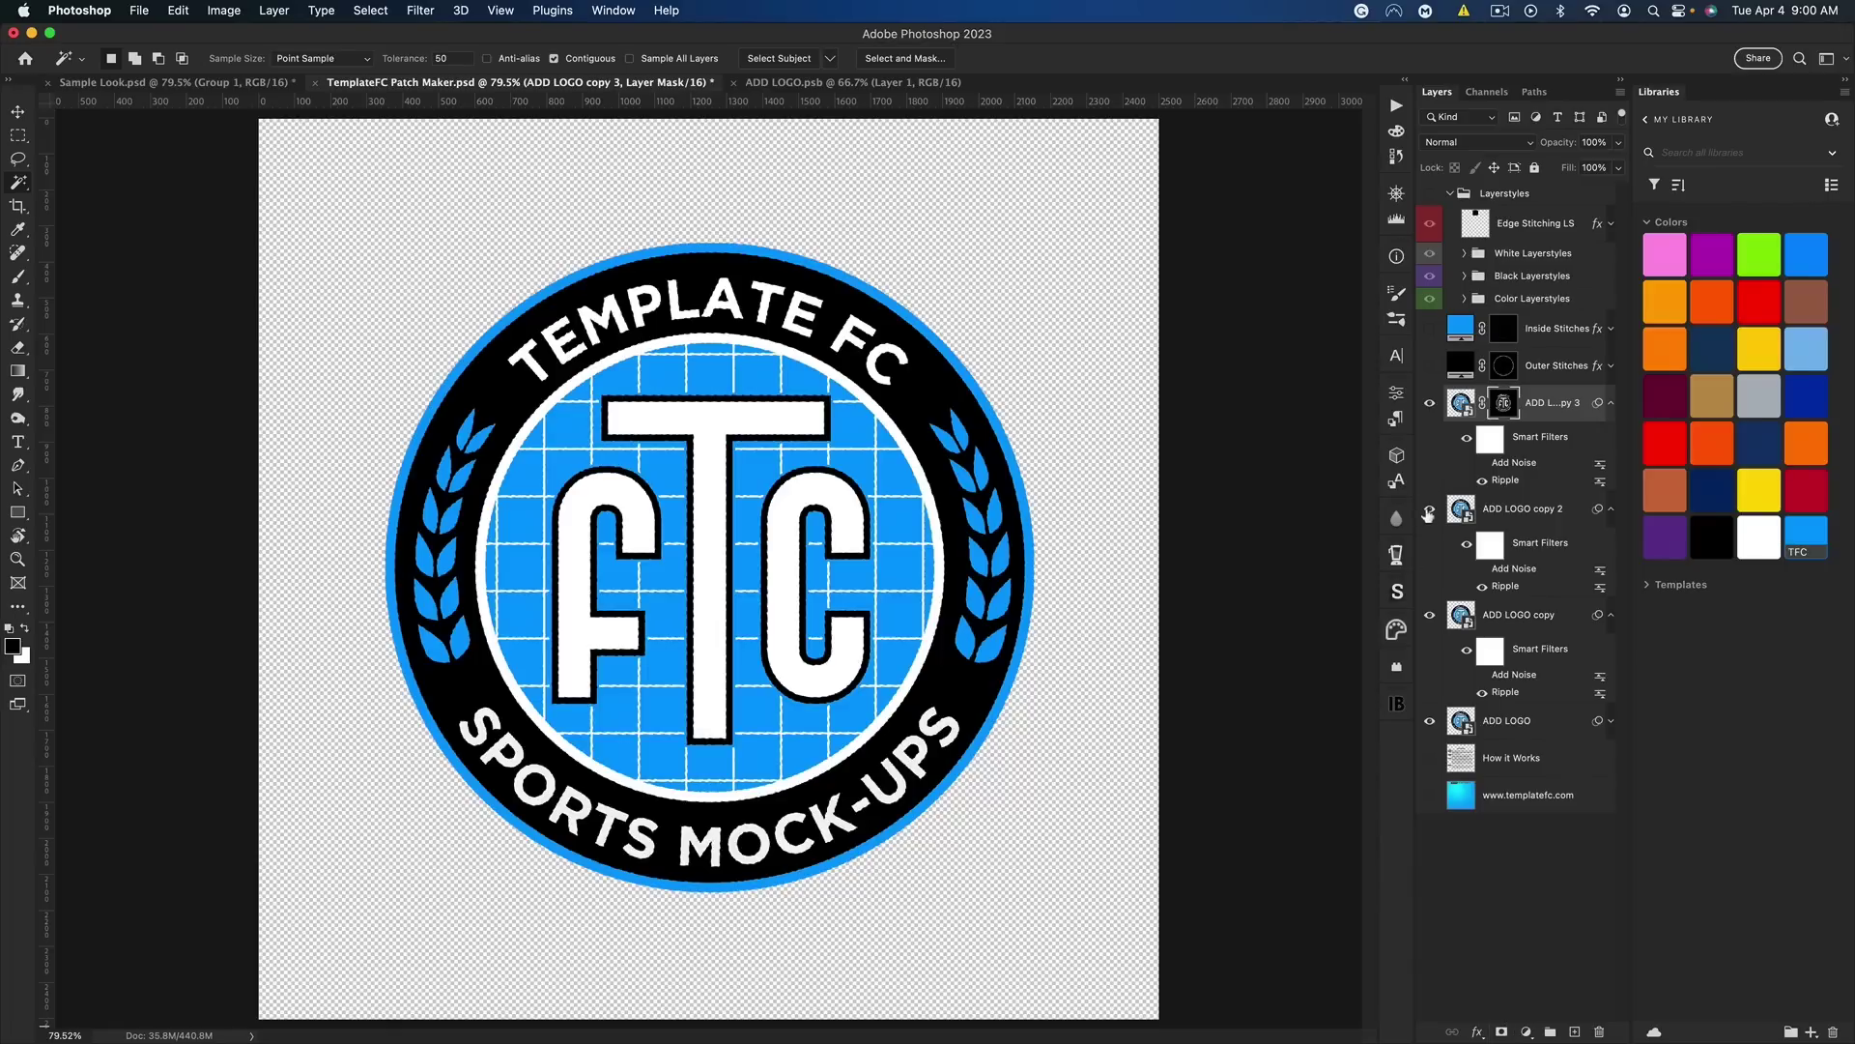
# Hide the other logo layers, and turn ADD LOGO copy 3's Add Noise filter back on before collapsing its smart filters
pyautogui.moveTo(1429, 513); pyautogui.dragTo(1435, 797)
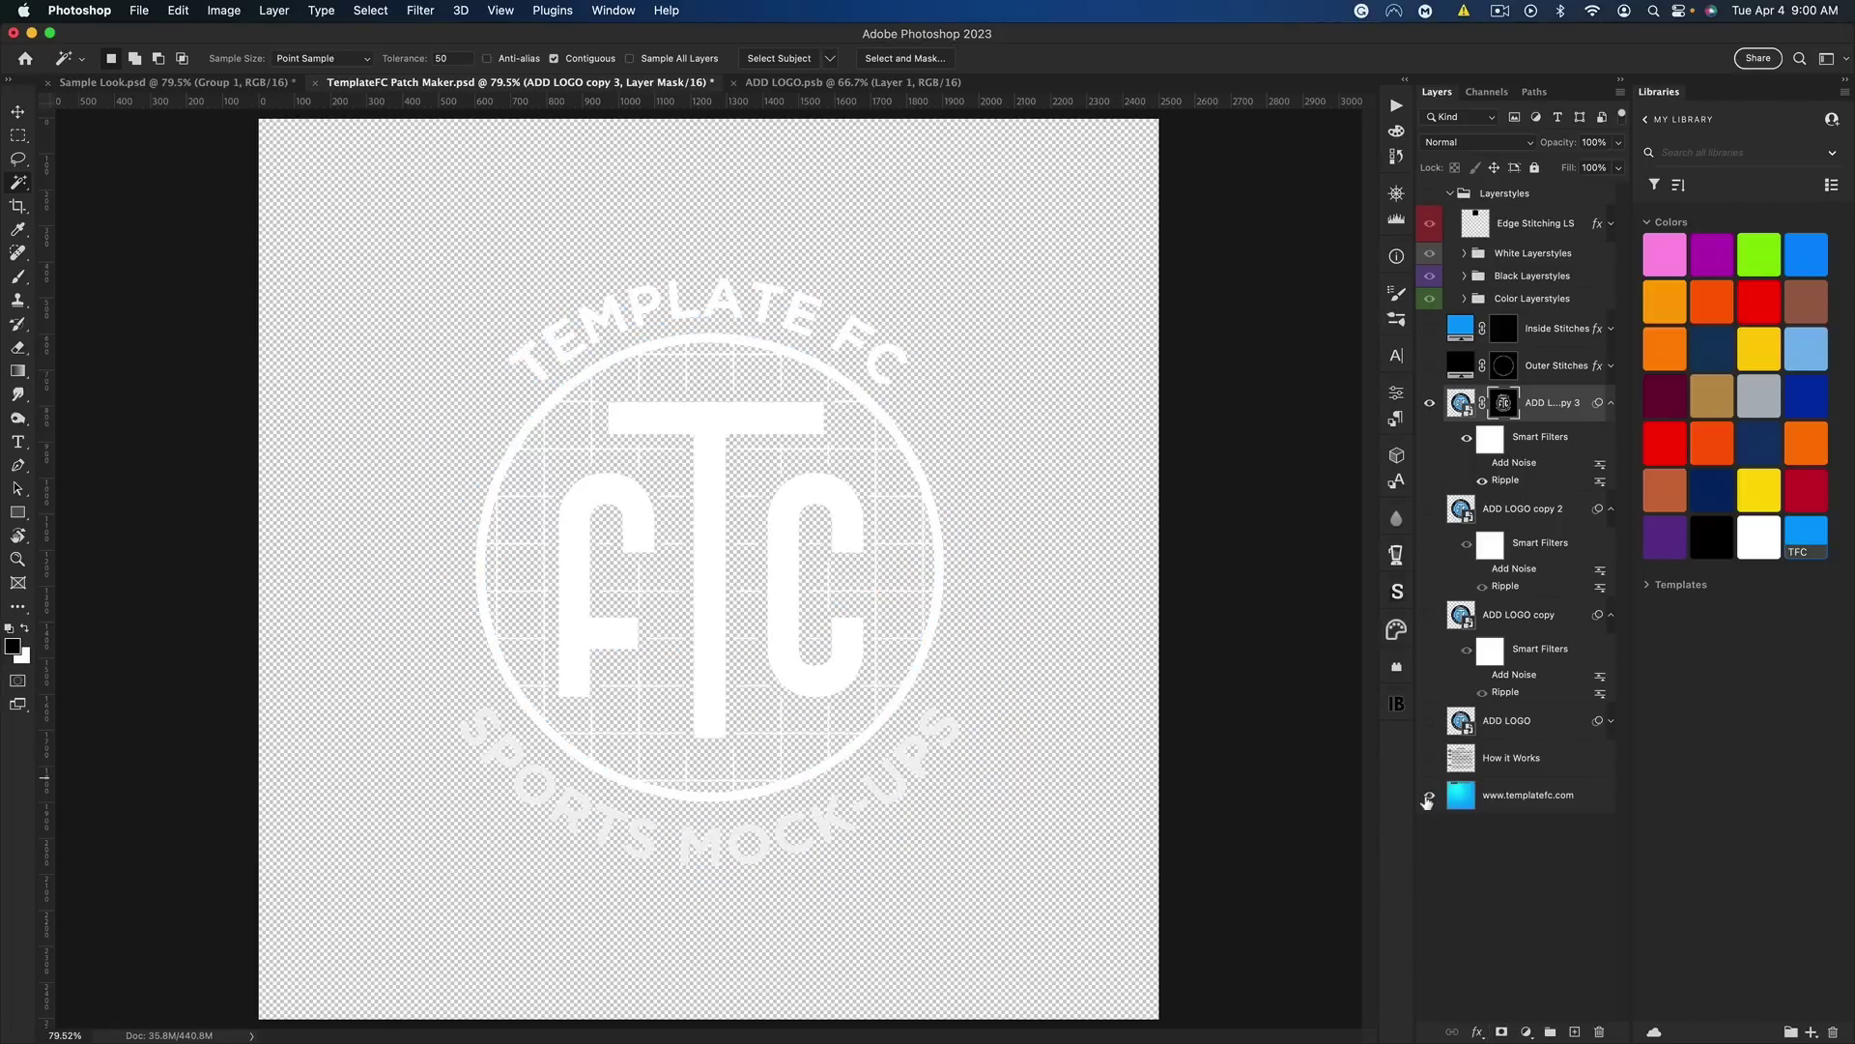
pyautogui.click(1428, 798)
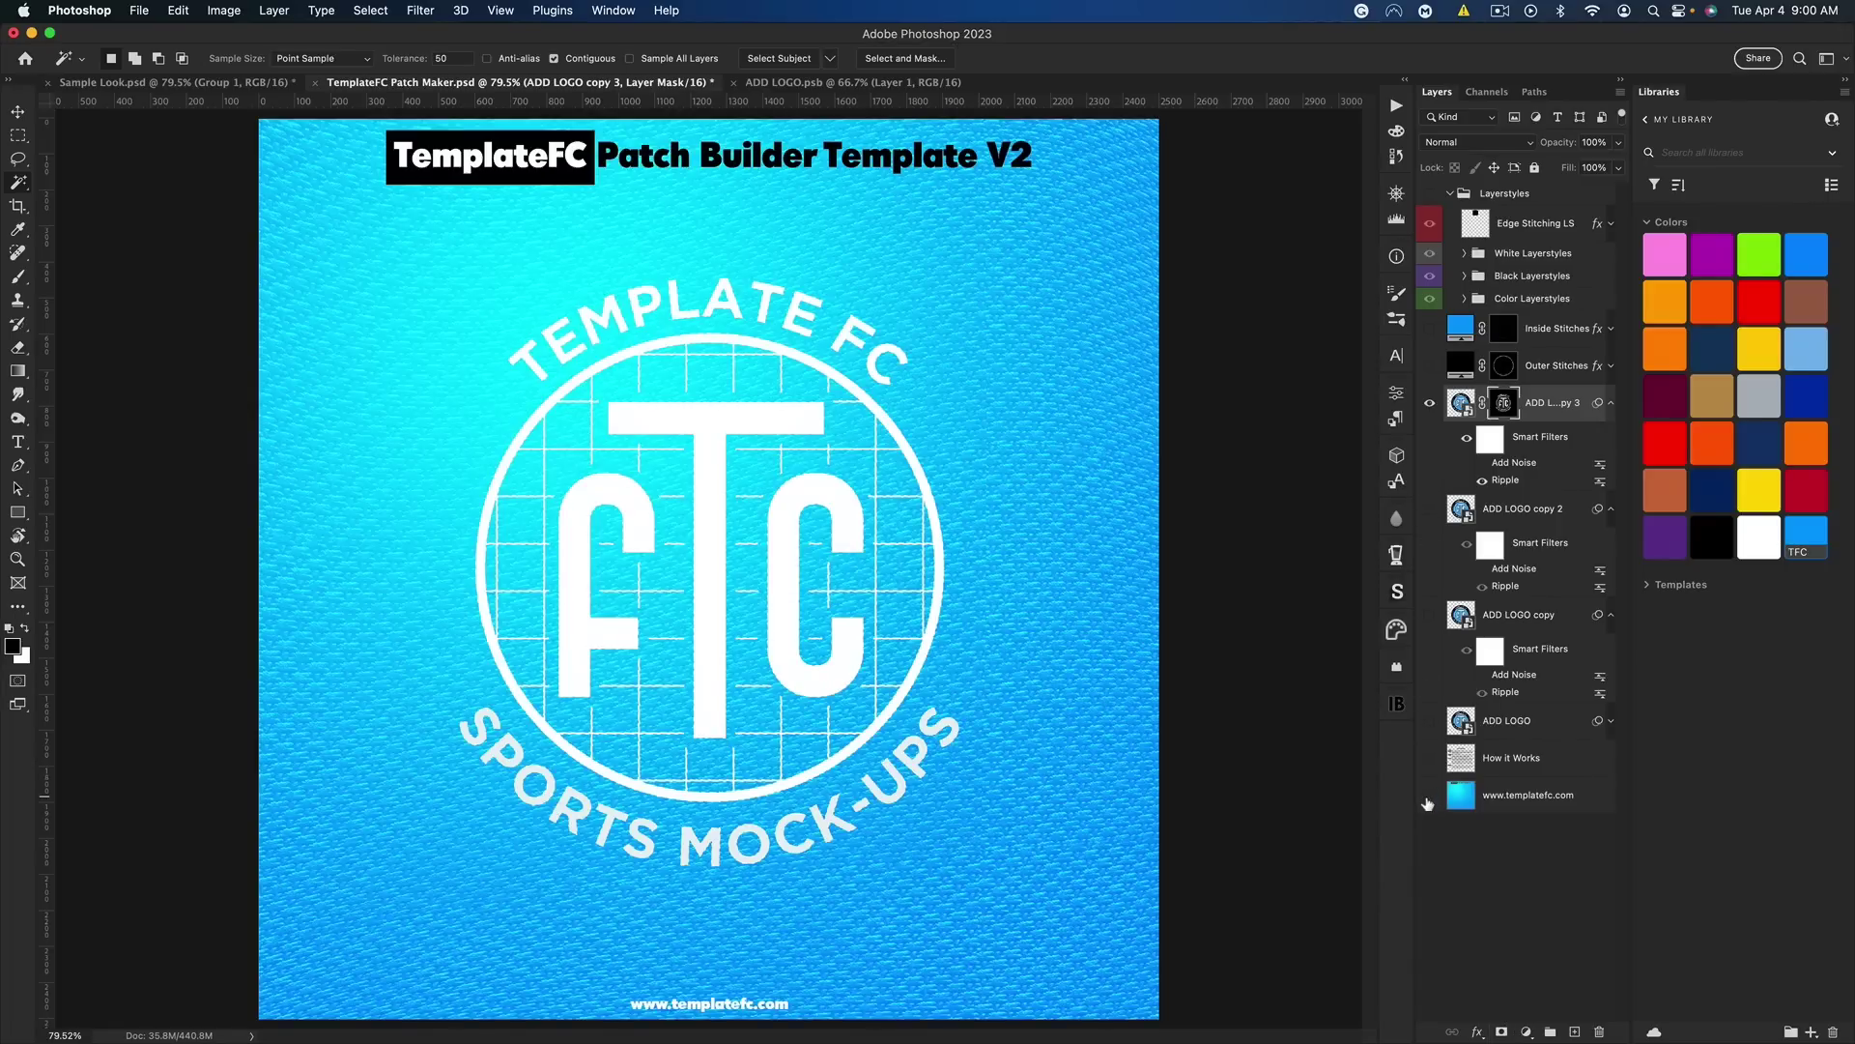
pyautogui.click(1428, 798)
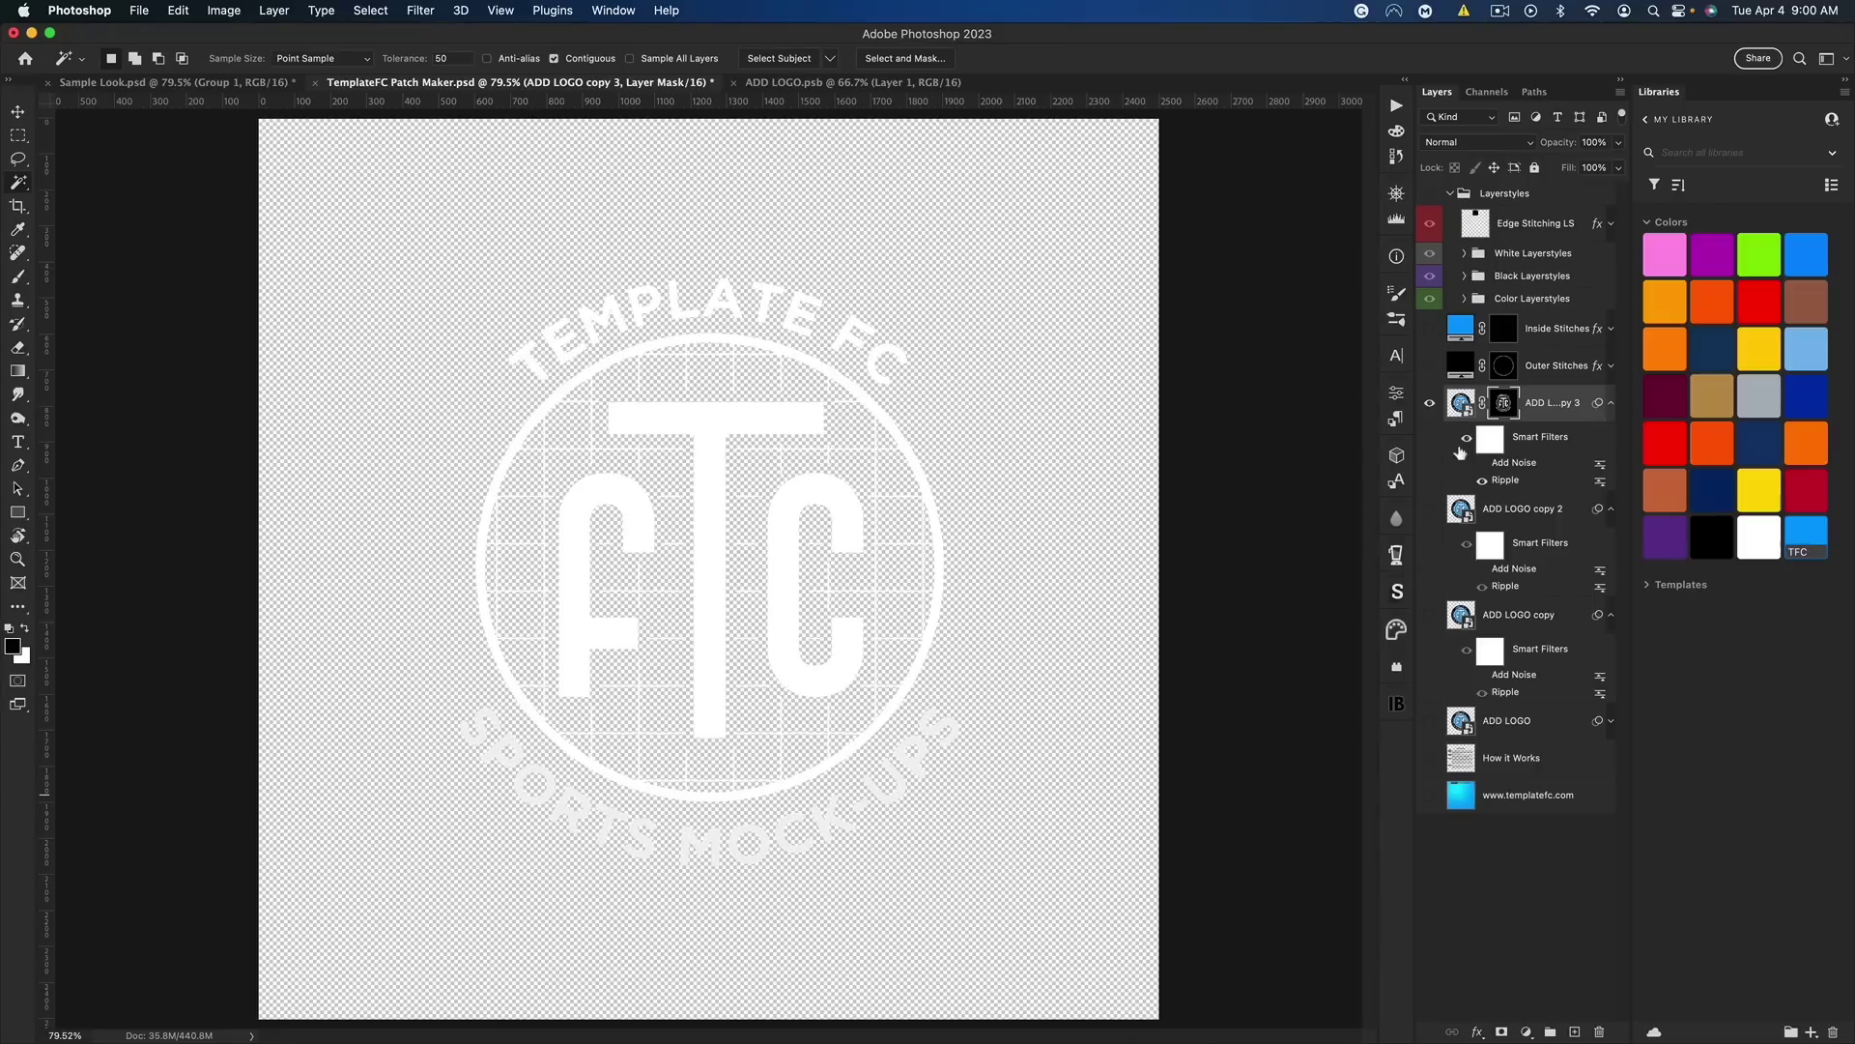
pyautogui.click(1606, 406)
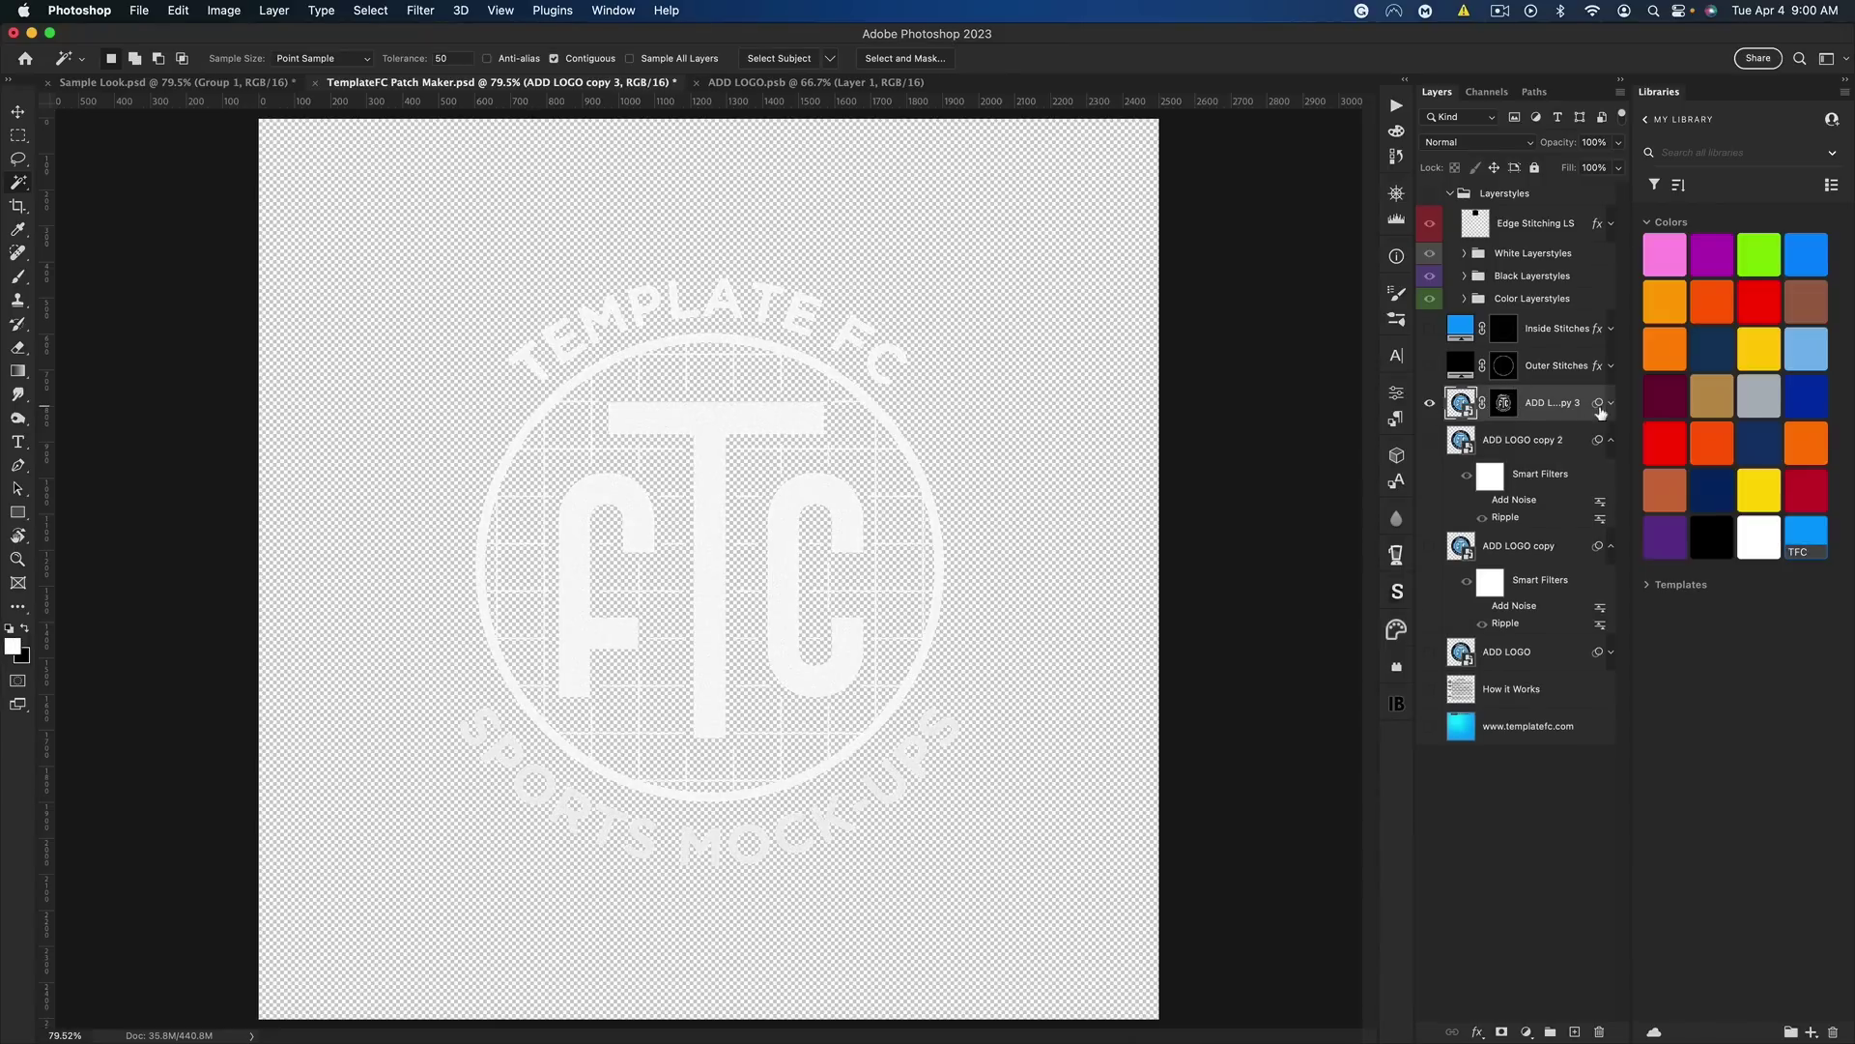
# Show ADD LOGO copy 2 instead of copy 3, and mask it to its blue areas using a Color Range selection
pyautogui.click(1429, 404)
pyautogui.click(1430, 443)
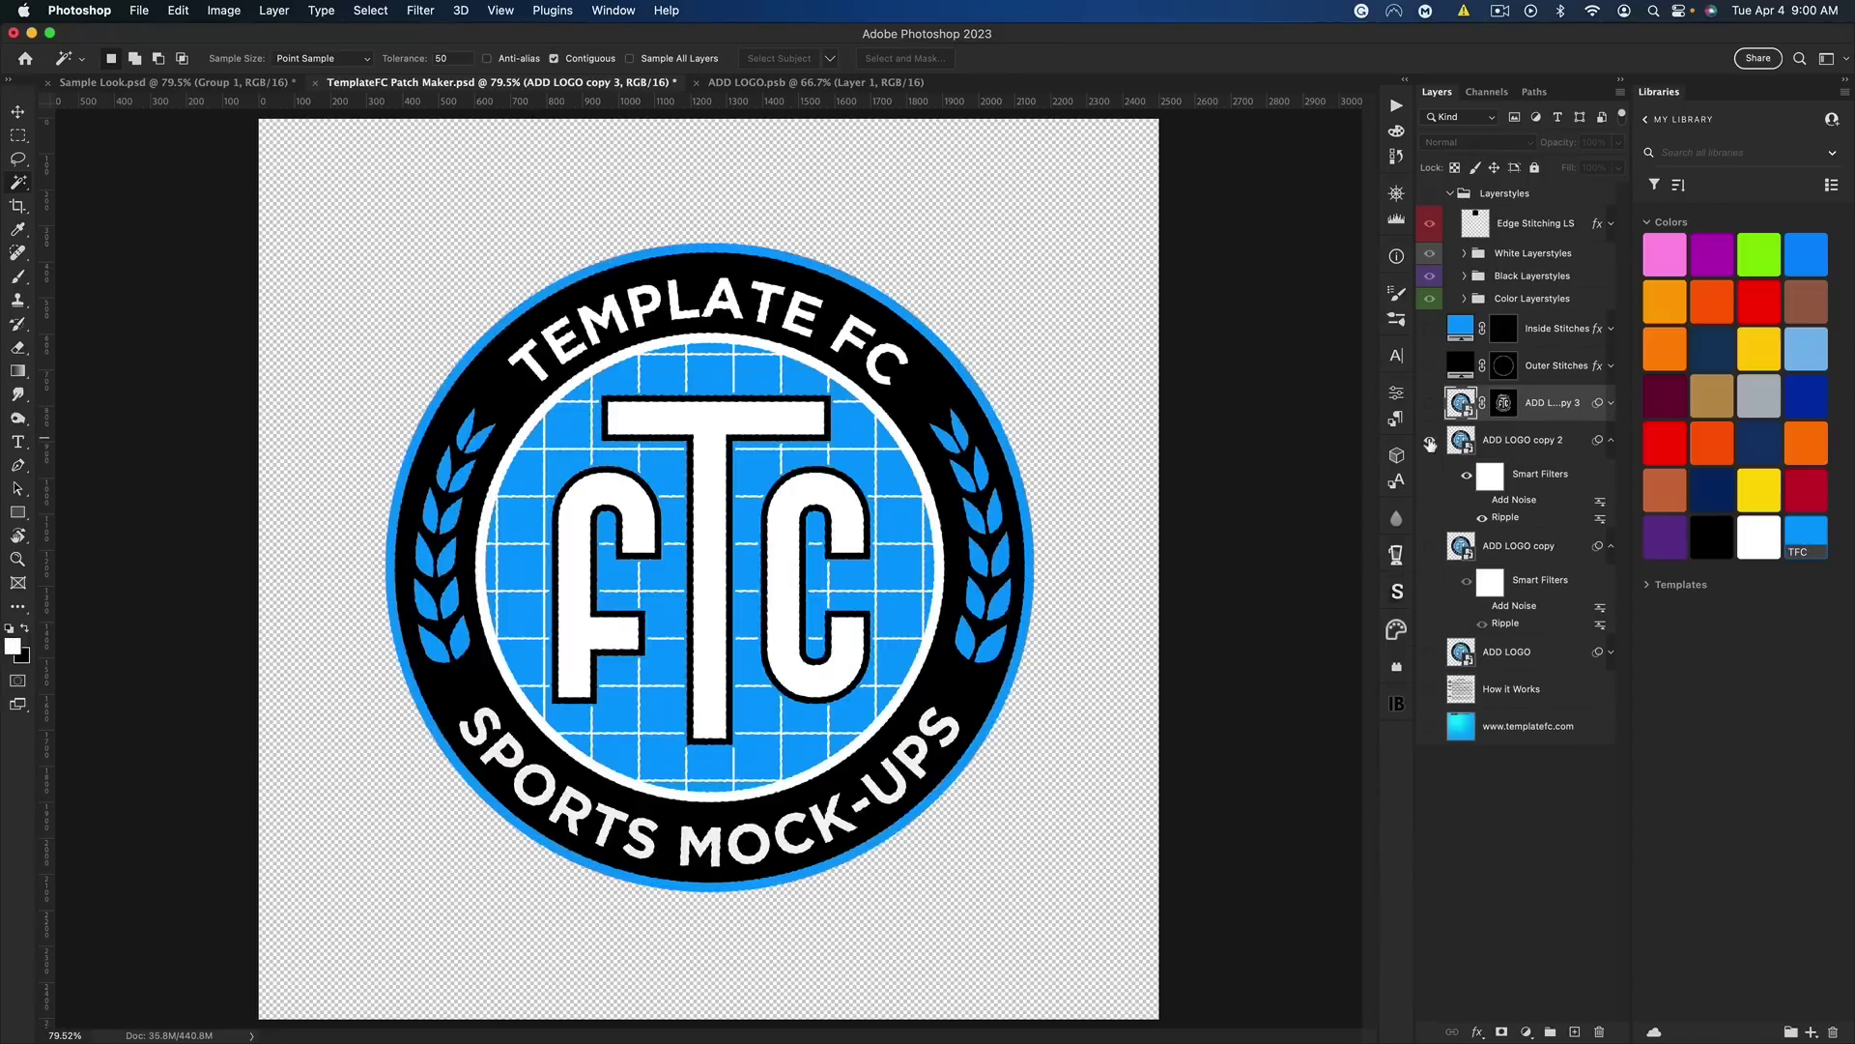
pyautogui.click(1522, 450)
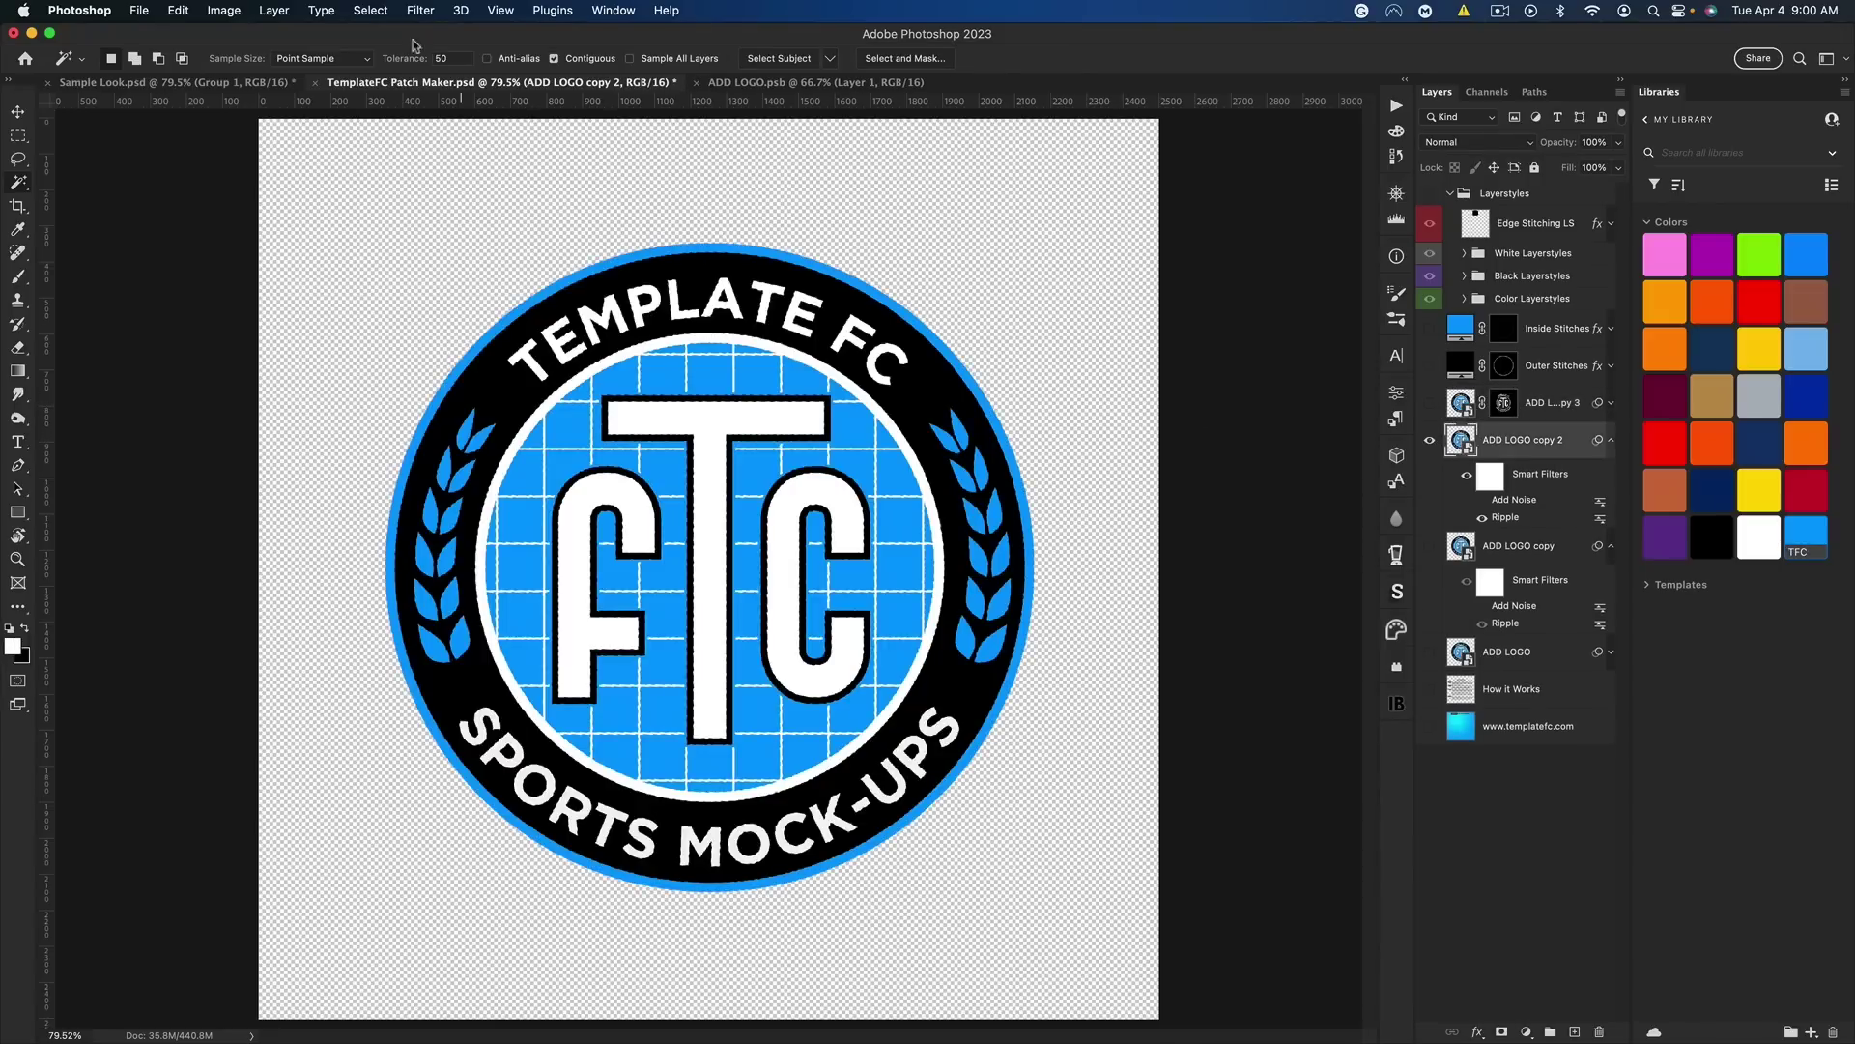
pyautogui.click(384, 18)
pyautogui.click(394, 186)
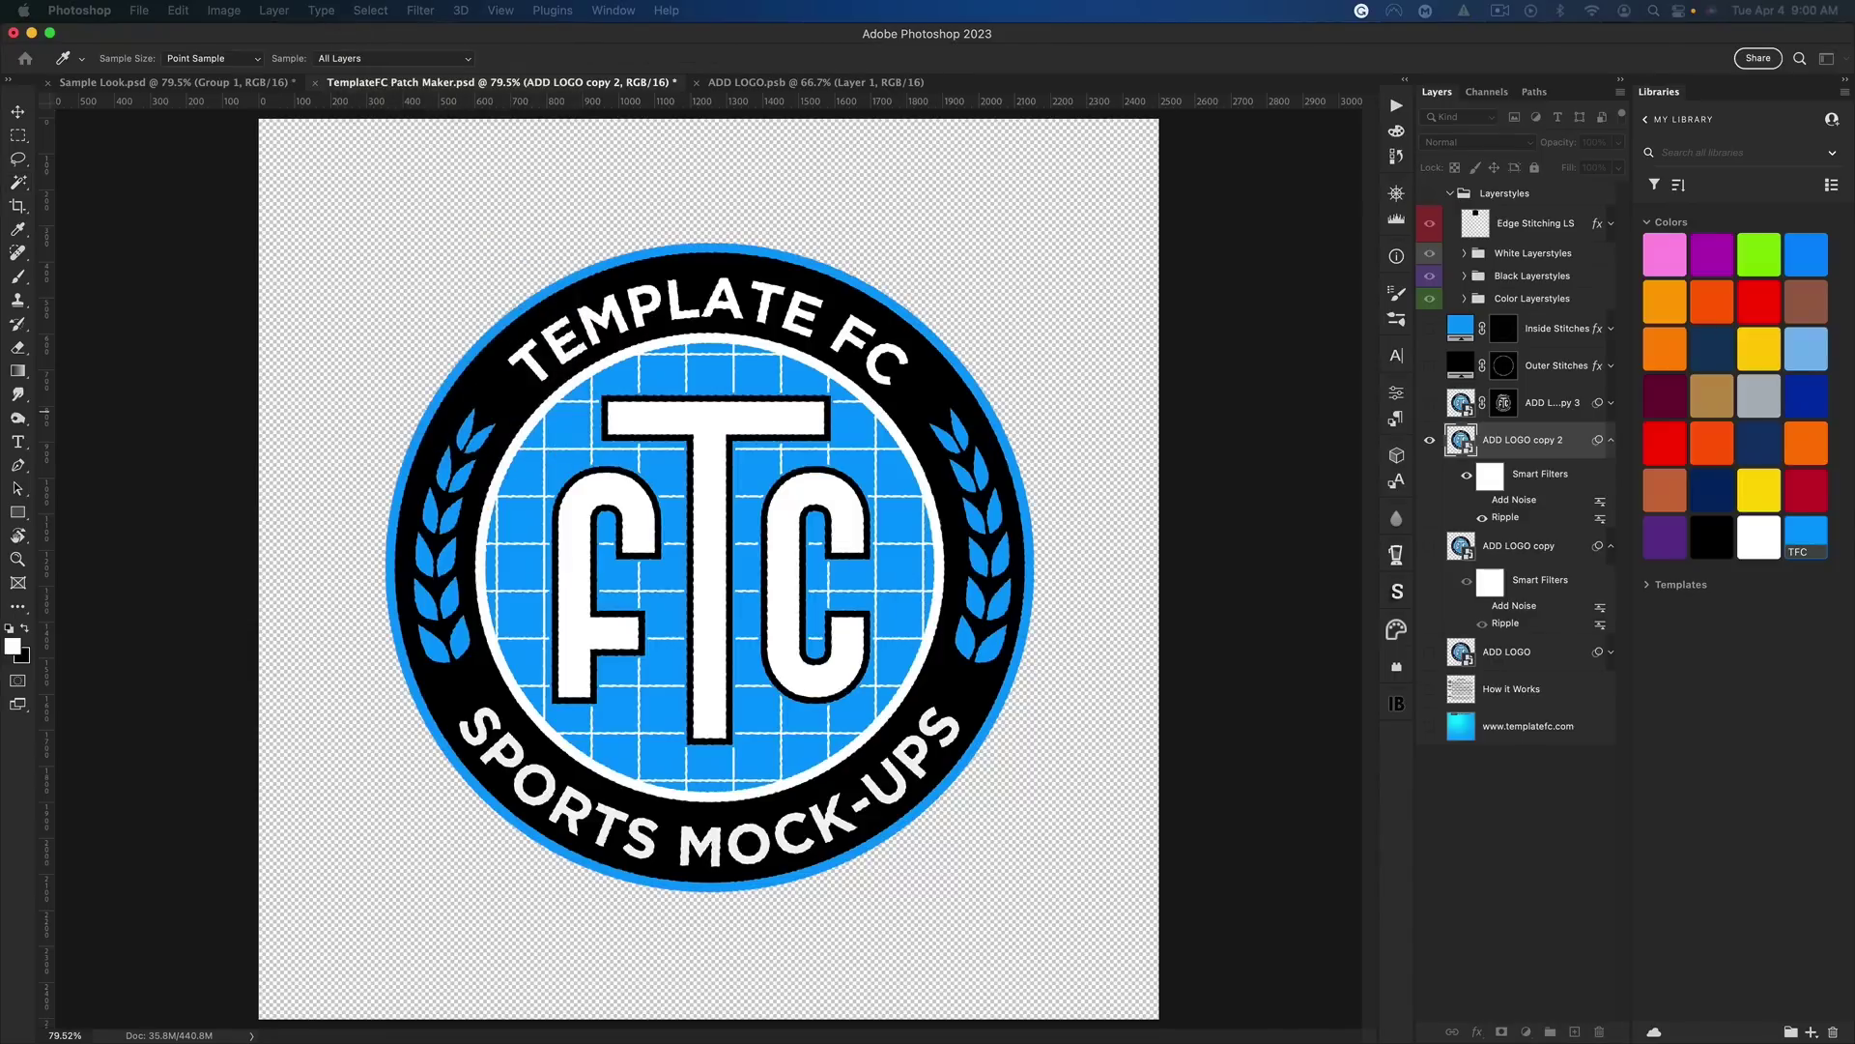
pyautogui.click(897, 468)
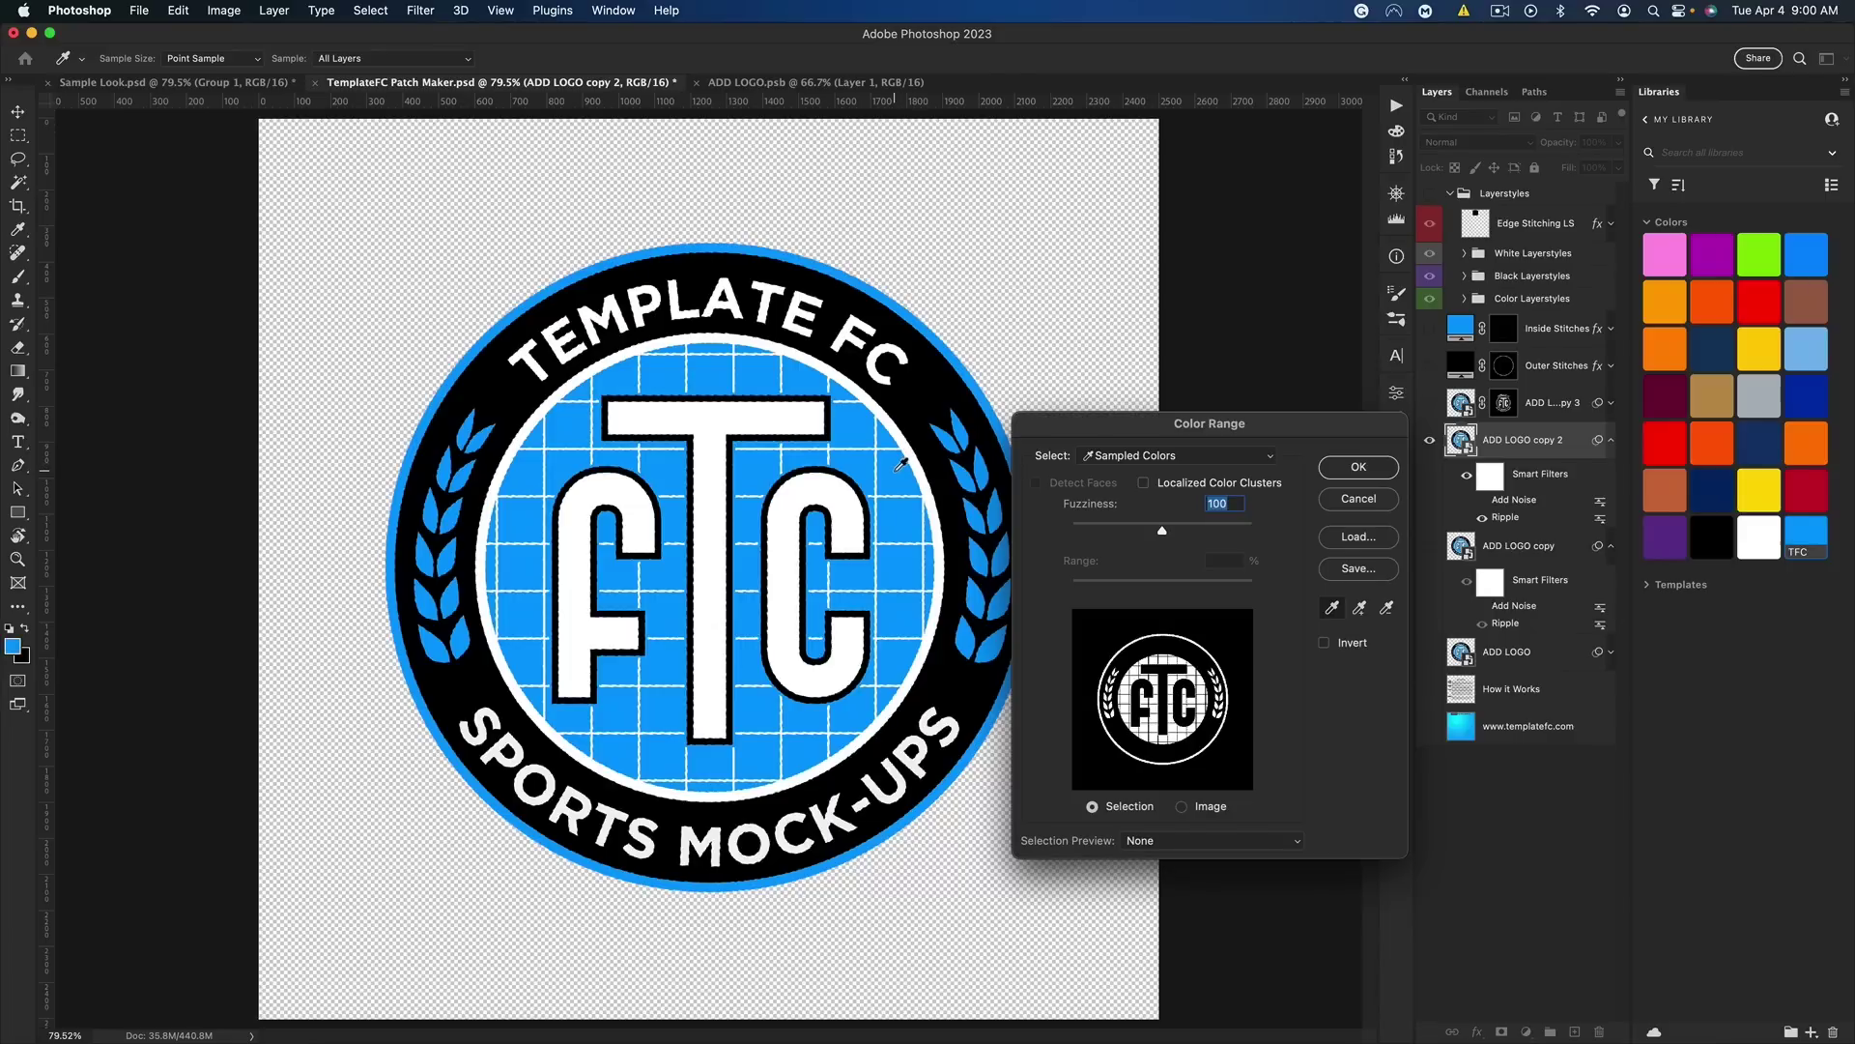
pyautogui.click(1358, 468)
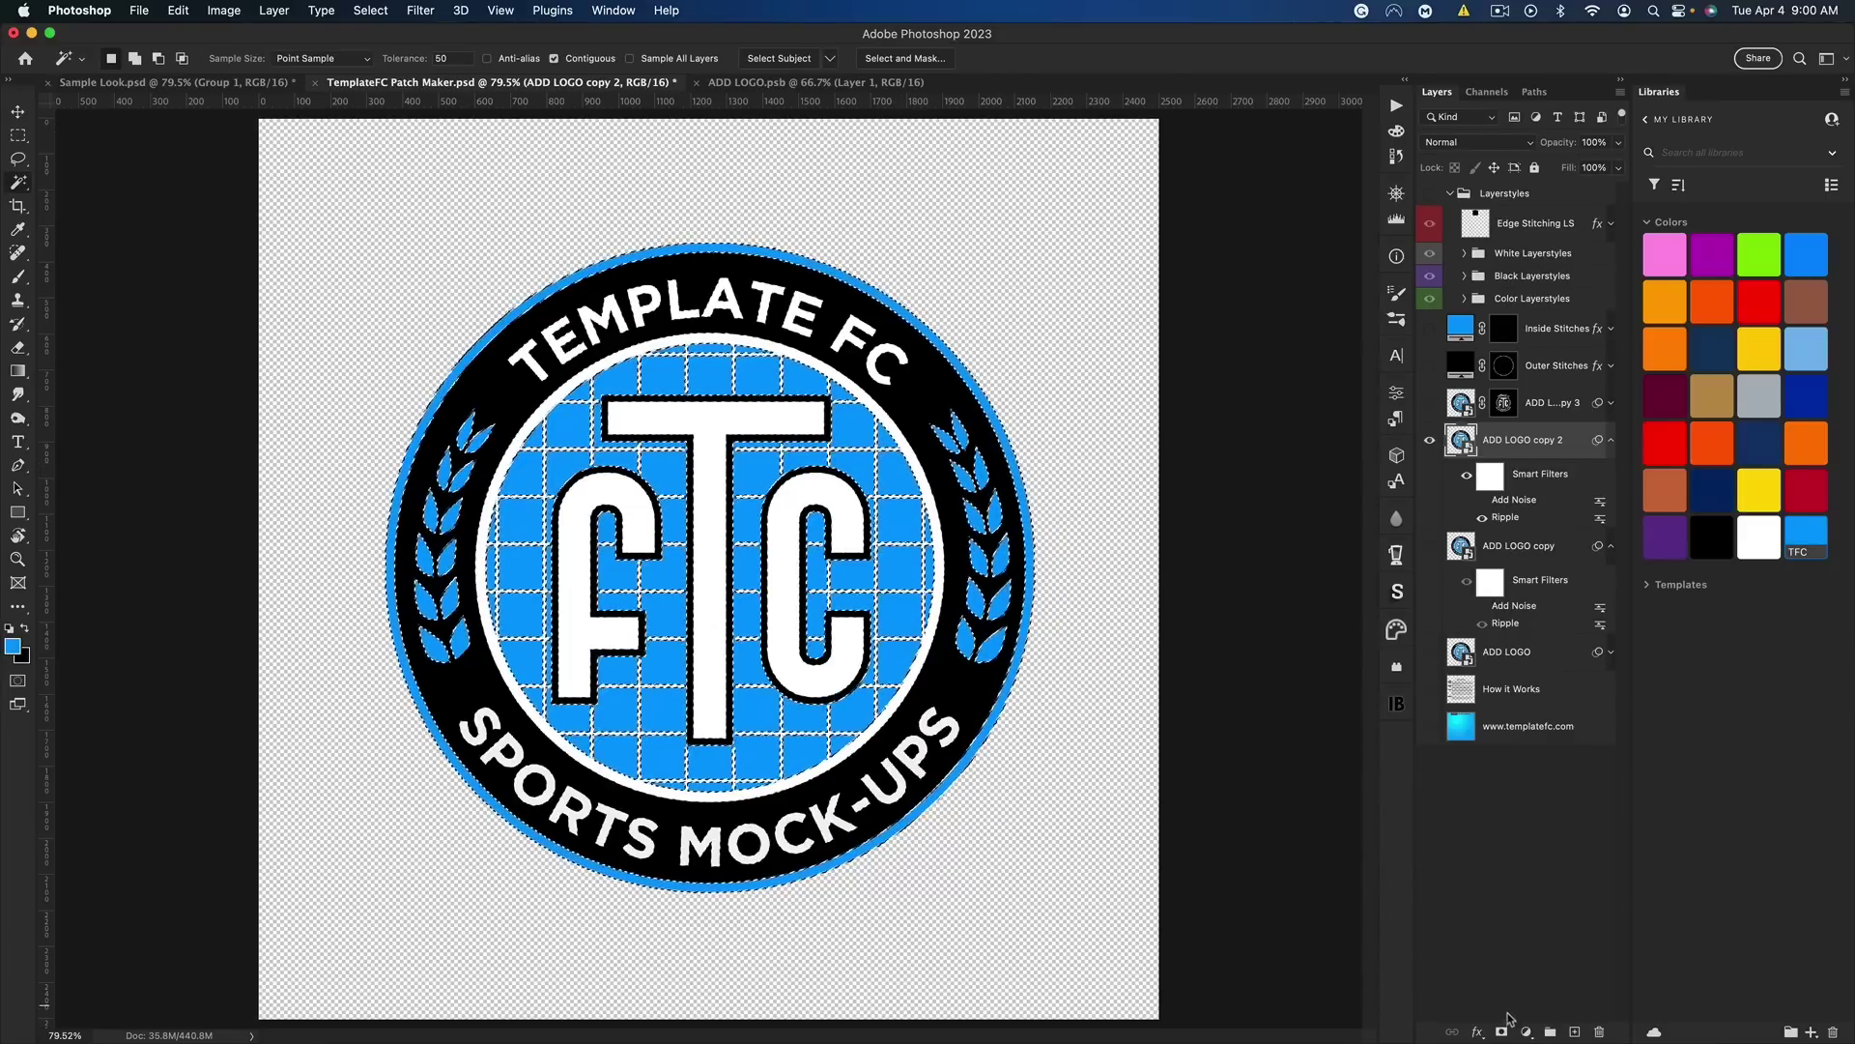
pyautogui.click(1502, 1031)
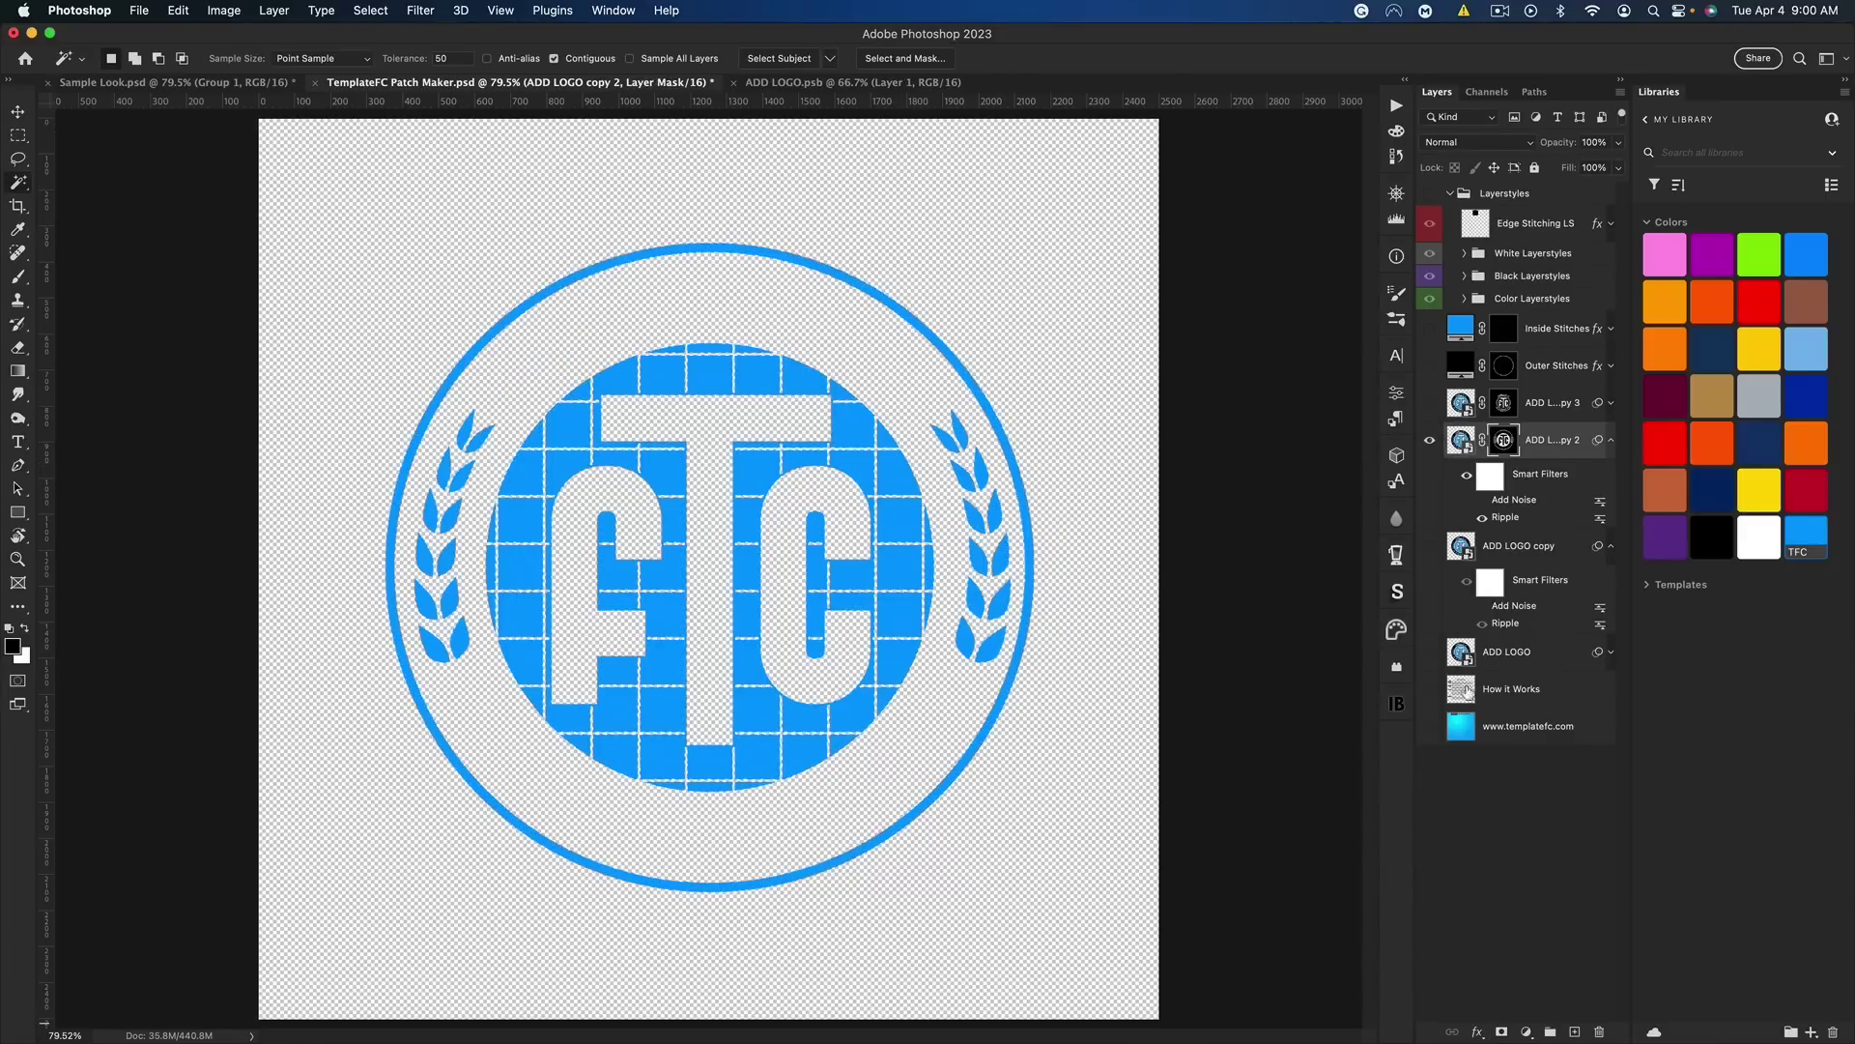
# Turn ADD LOGO copy 2's Add Noise filter back on, and hide the layer with its smart filters collapsed
pyautogui.click(1460, 440)
pyautogui.click(1431, 440)
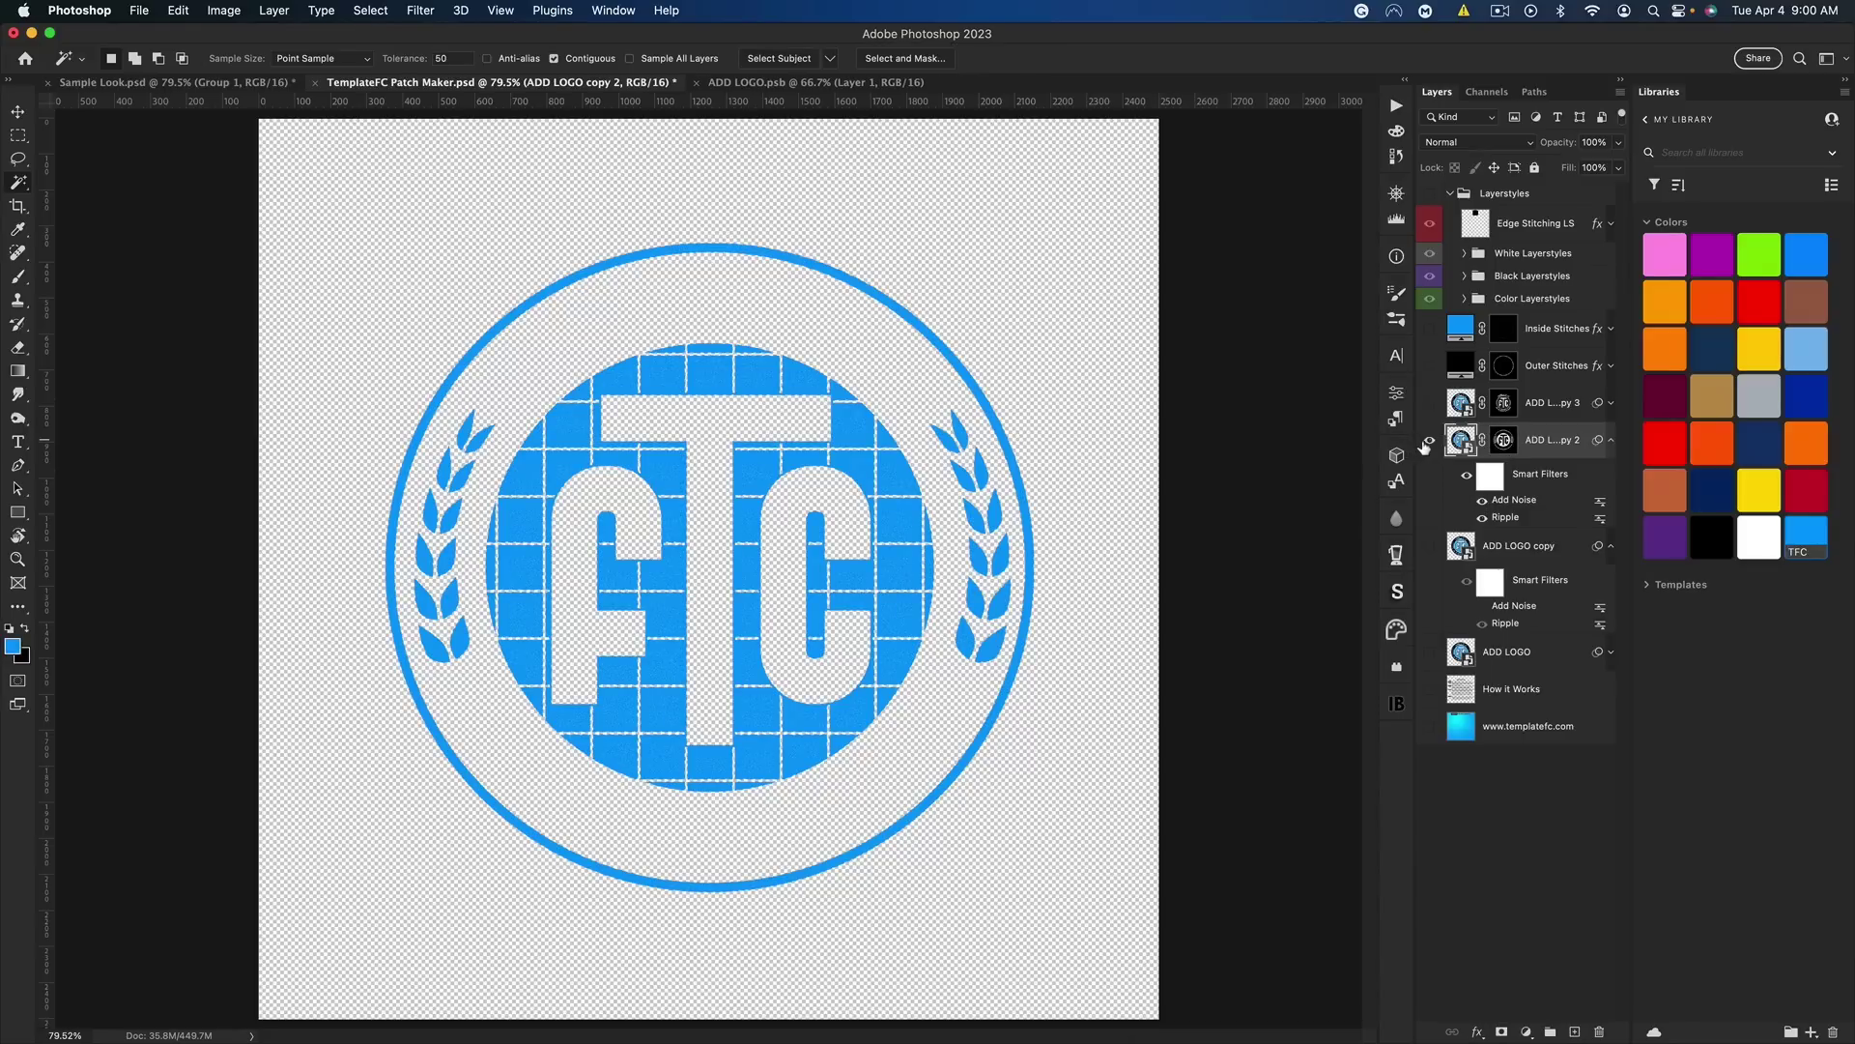
pyautogui.click(1610, 440)
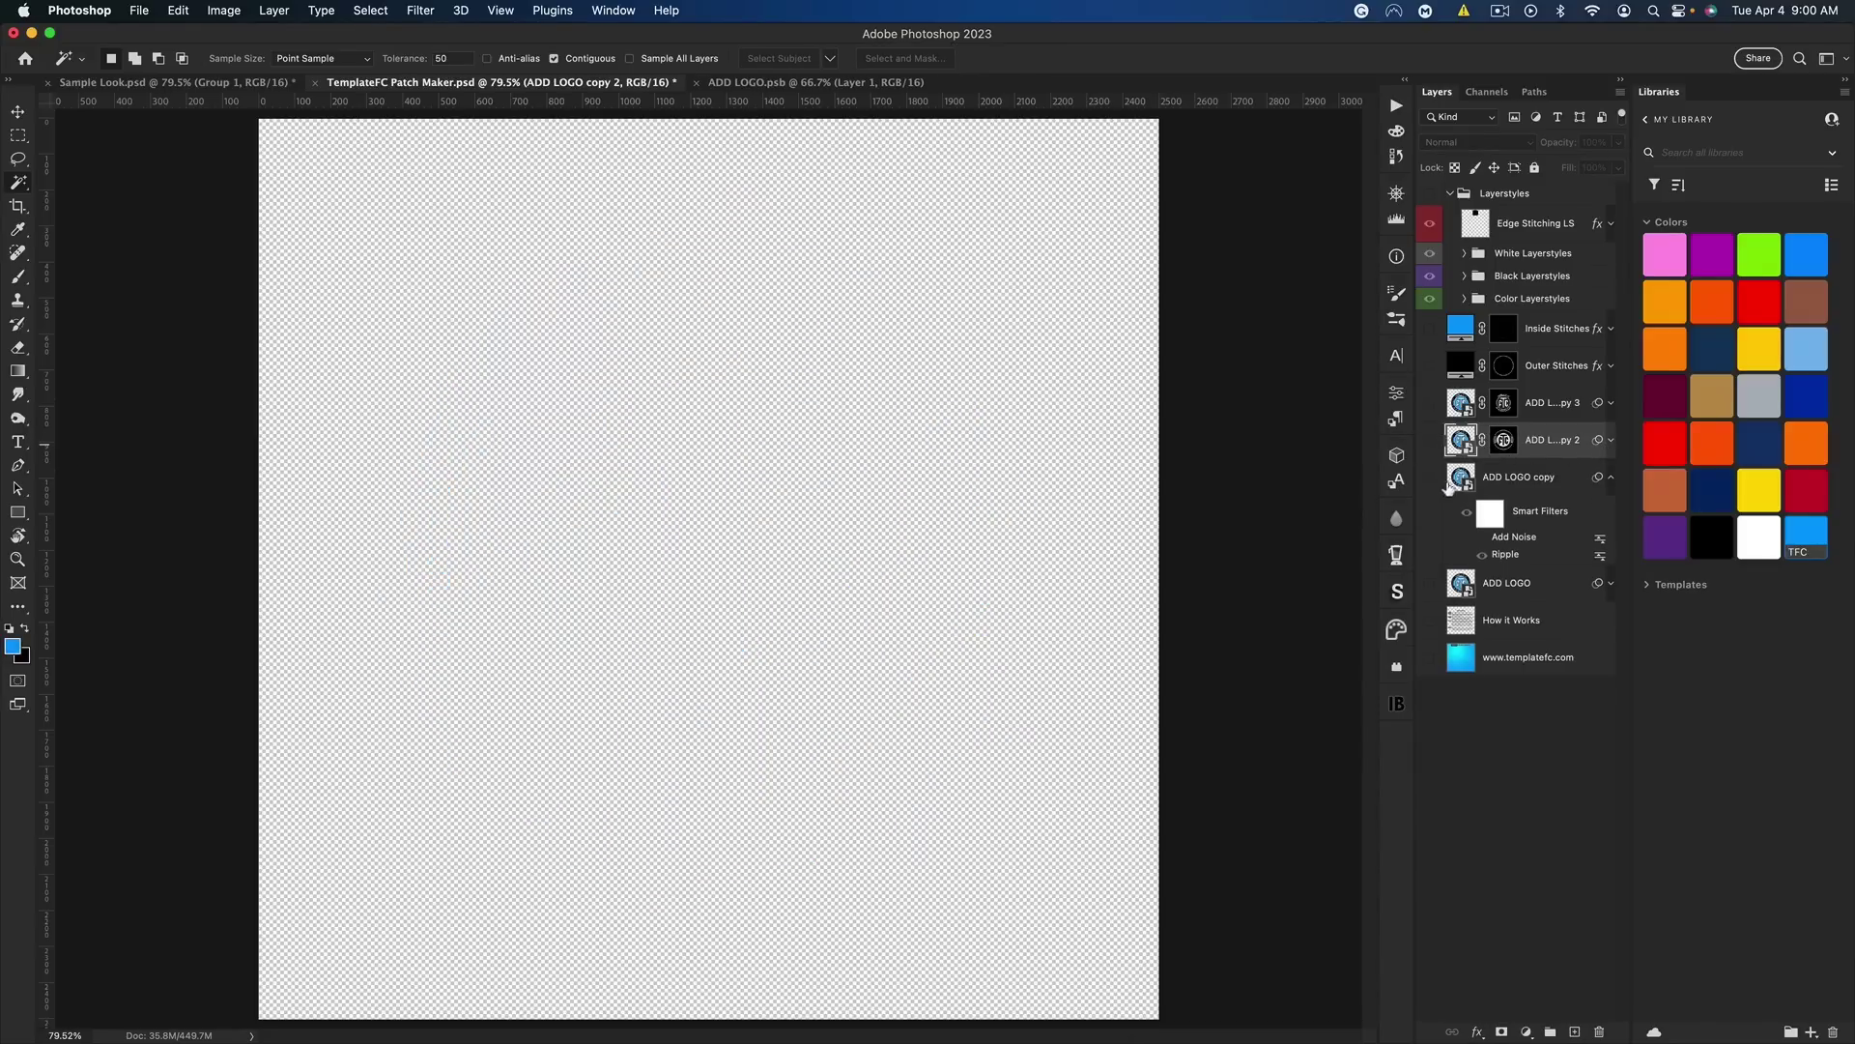
# Show ADD LOGO copy and mask it to its black areas using a Color Range selection with fuzziness 100
pyautogui.click(1430, 476)
pyautogui.click(1544, 486)
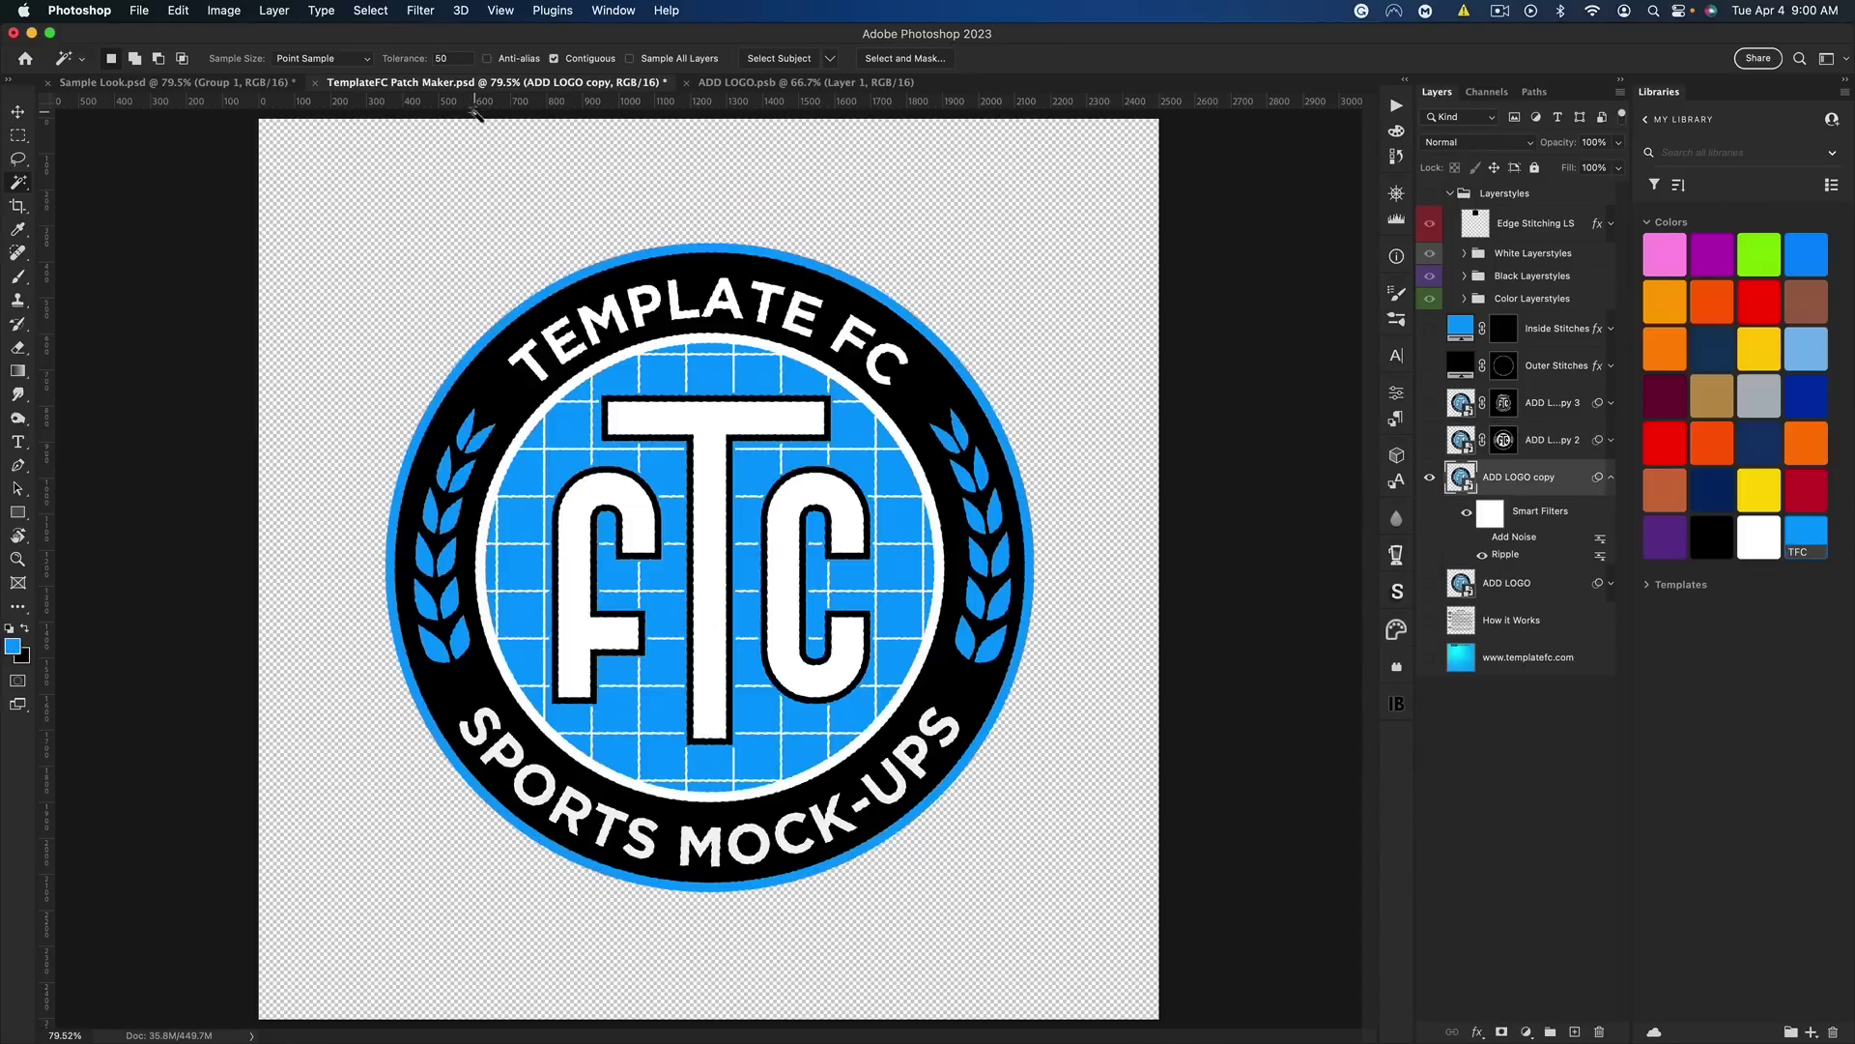
pyautogui.click(371, 11)
pyautogui.press('Escape')
pyautogui.click(18, 229)
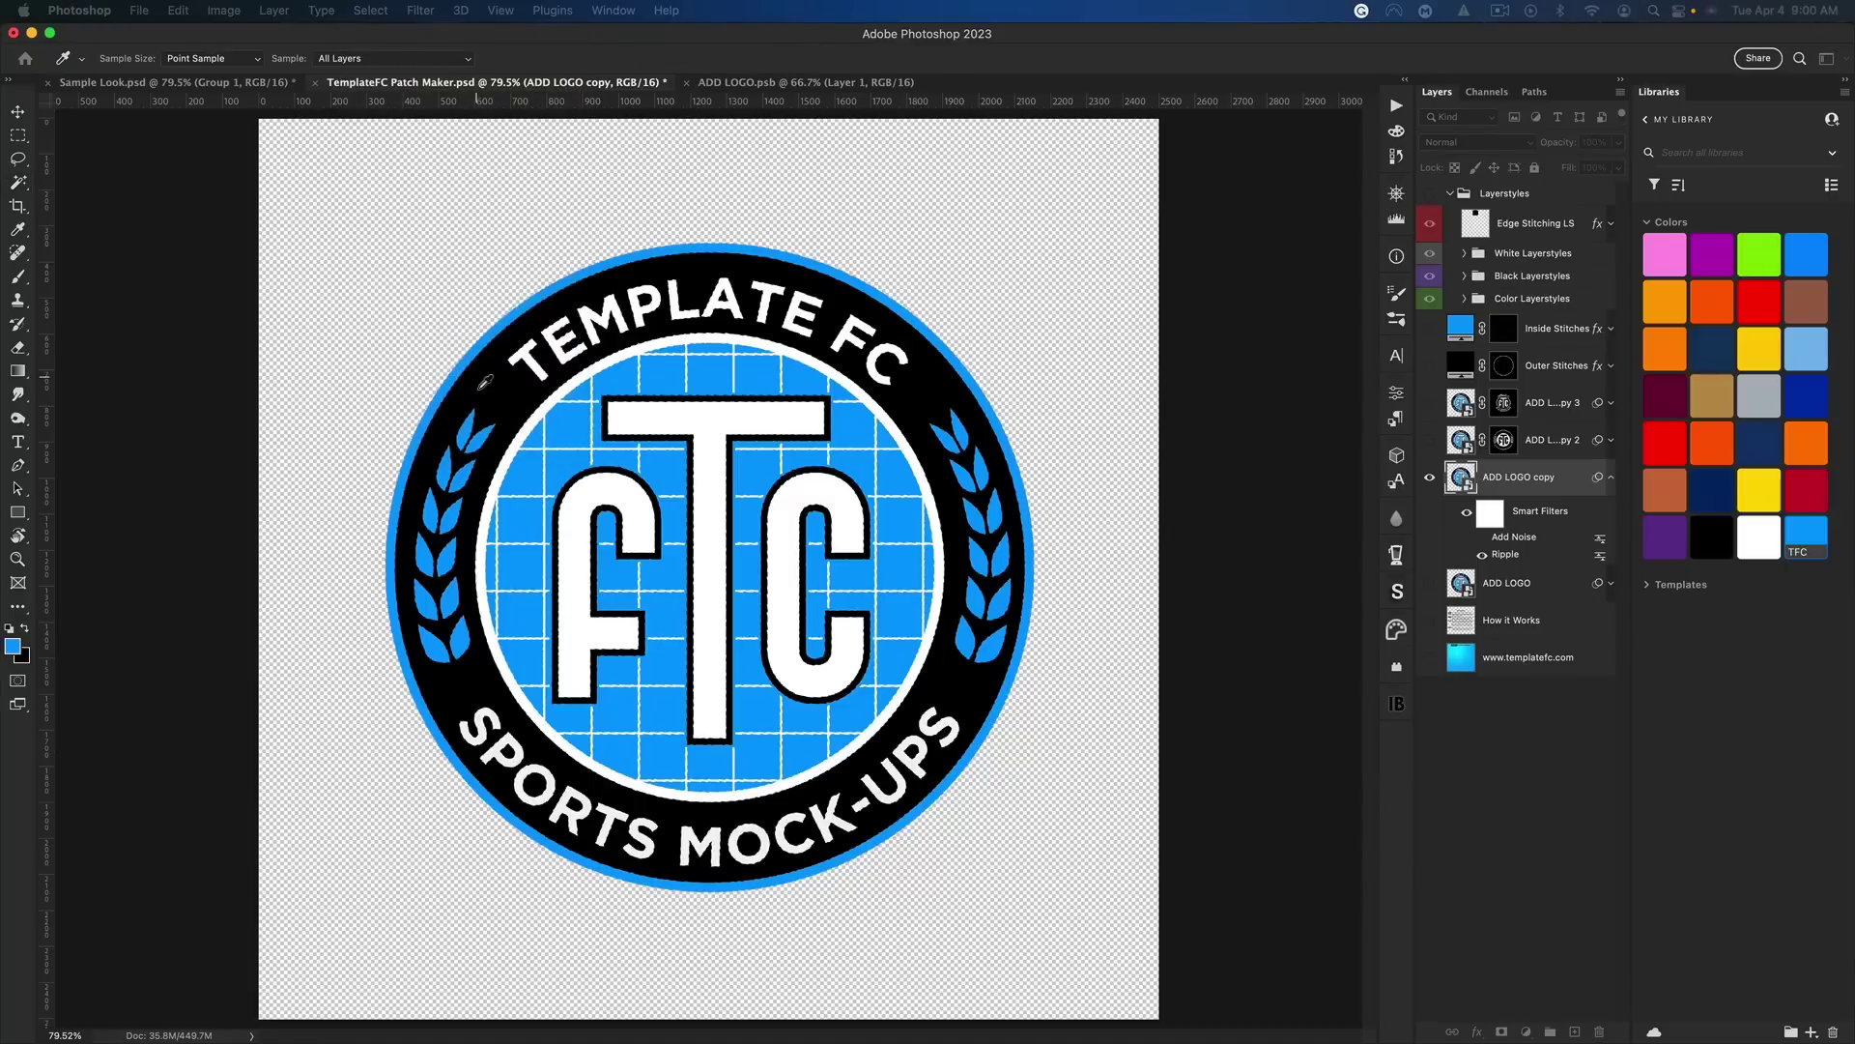
pyautogui.click(488, 385)
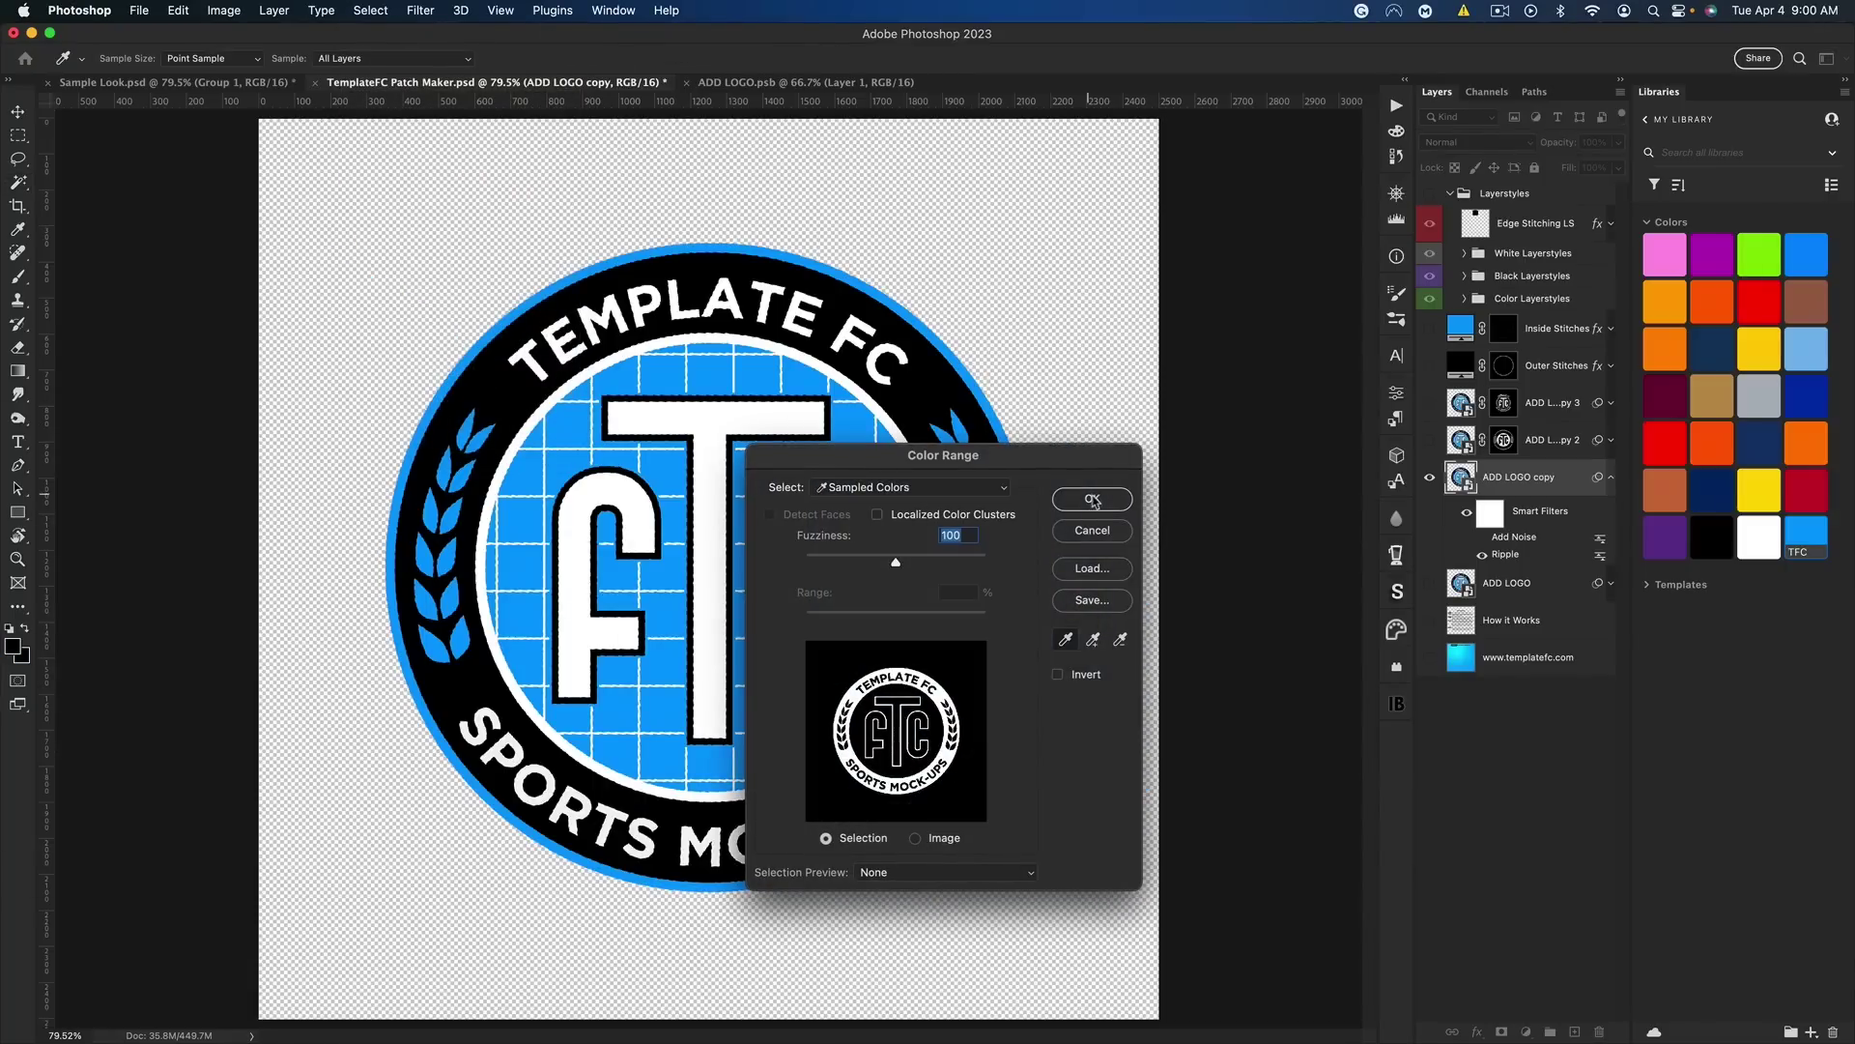
pyautogui.click(1093, 498)
pyautogui.press('w')
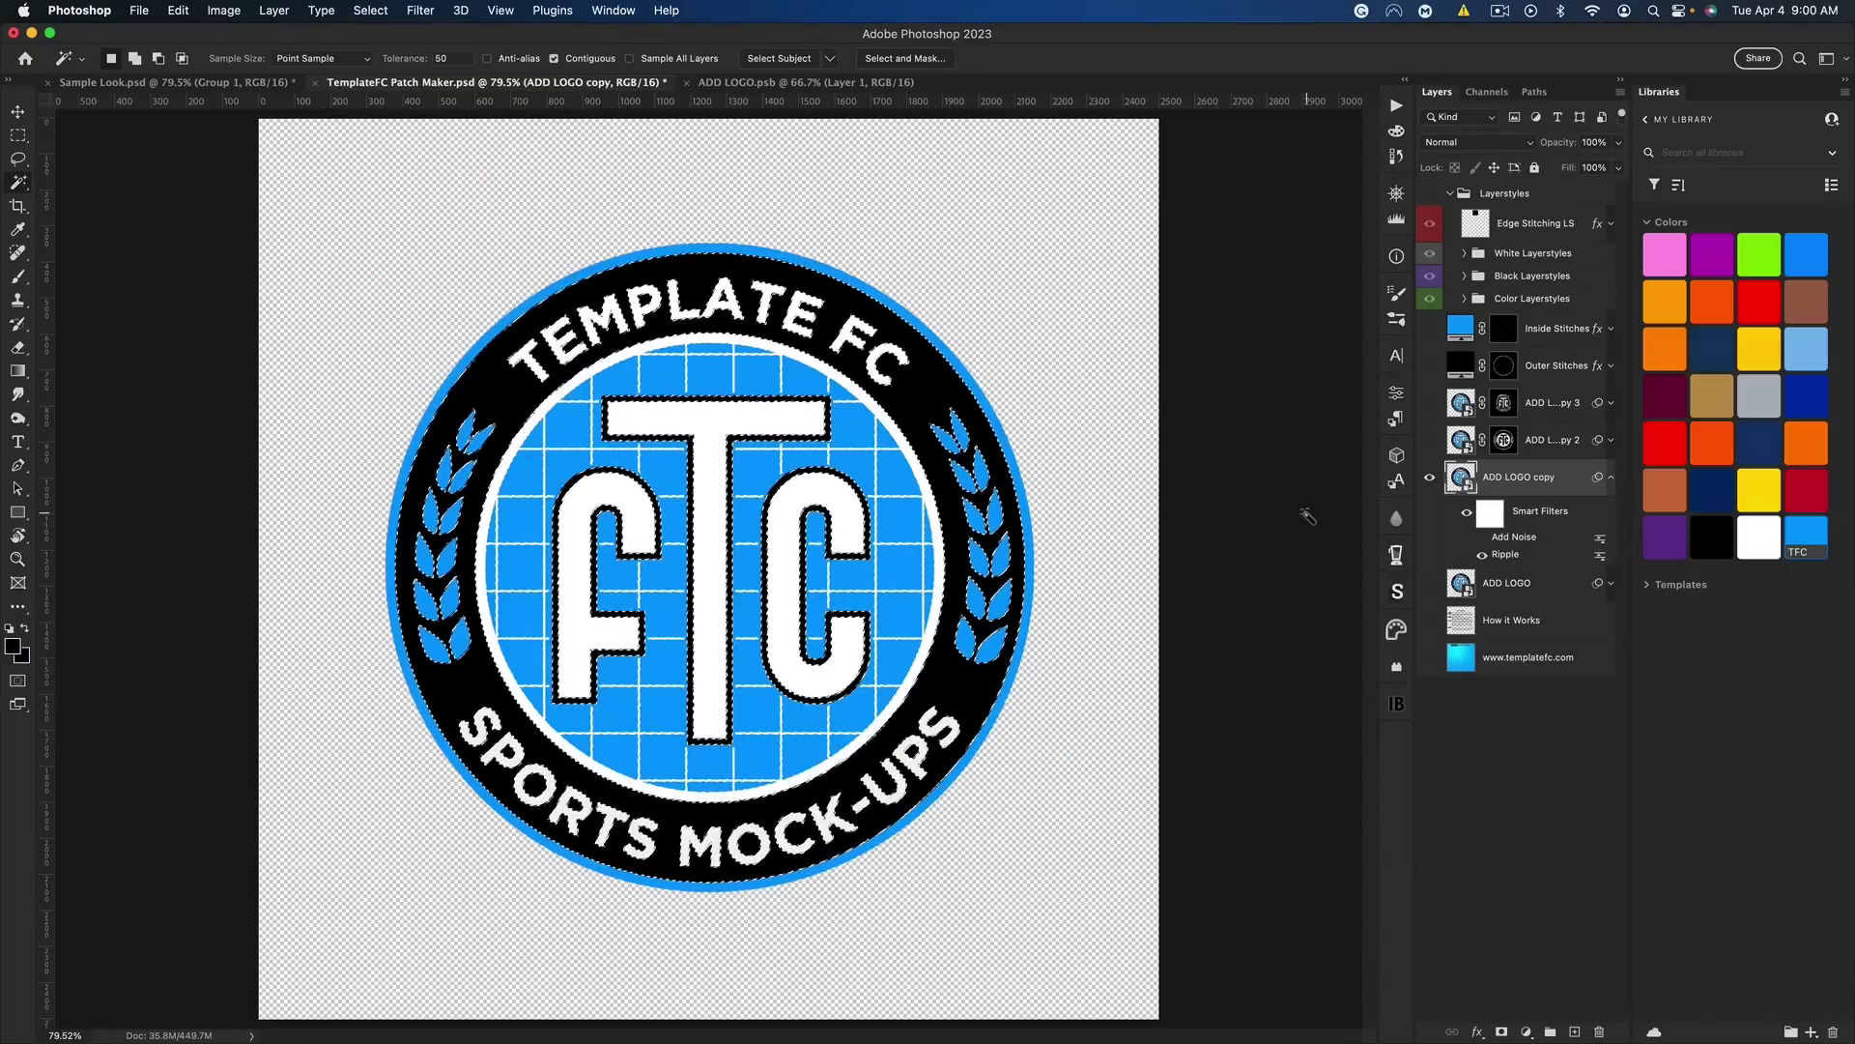
pyautogui.click(1502, 1032)
# Turn ADD LOGO copy's Add Noise filter back on, and show the background, logo and stitch layers again with its smart filters collapsed
pyautogui.click(1485, 547)
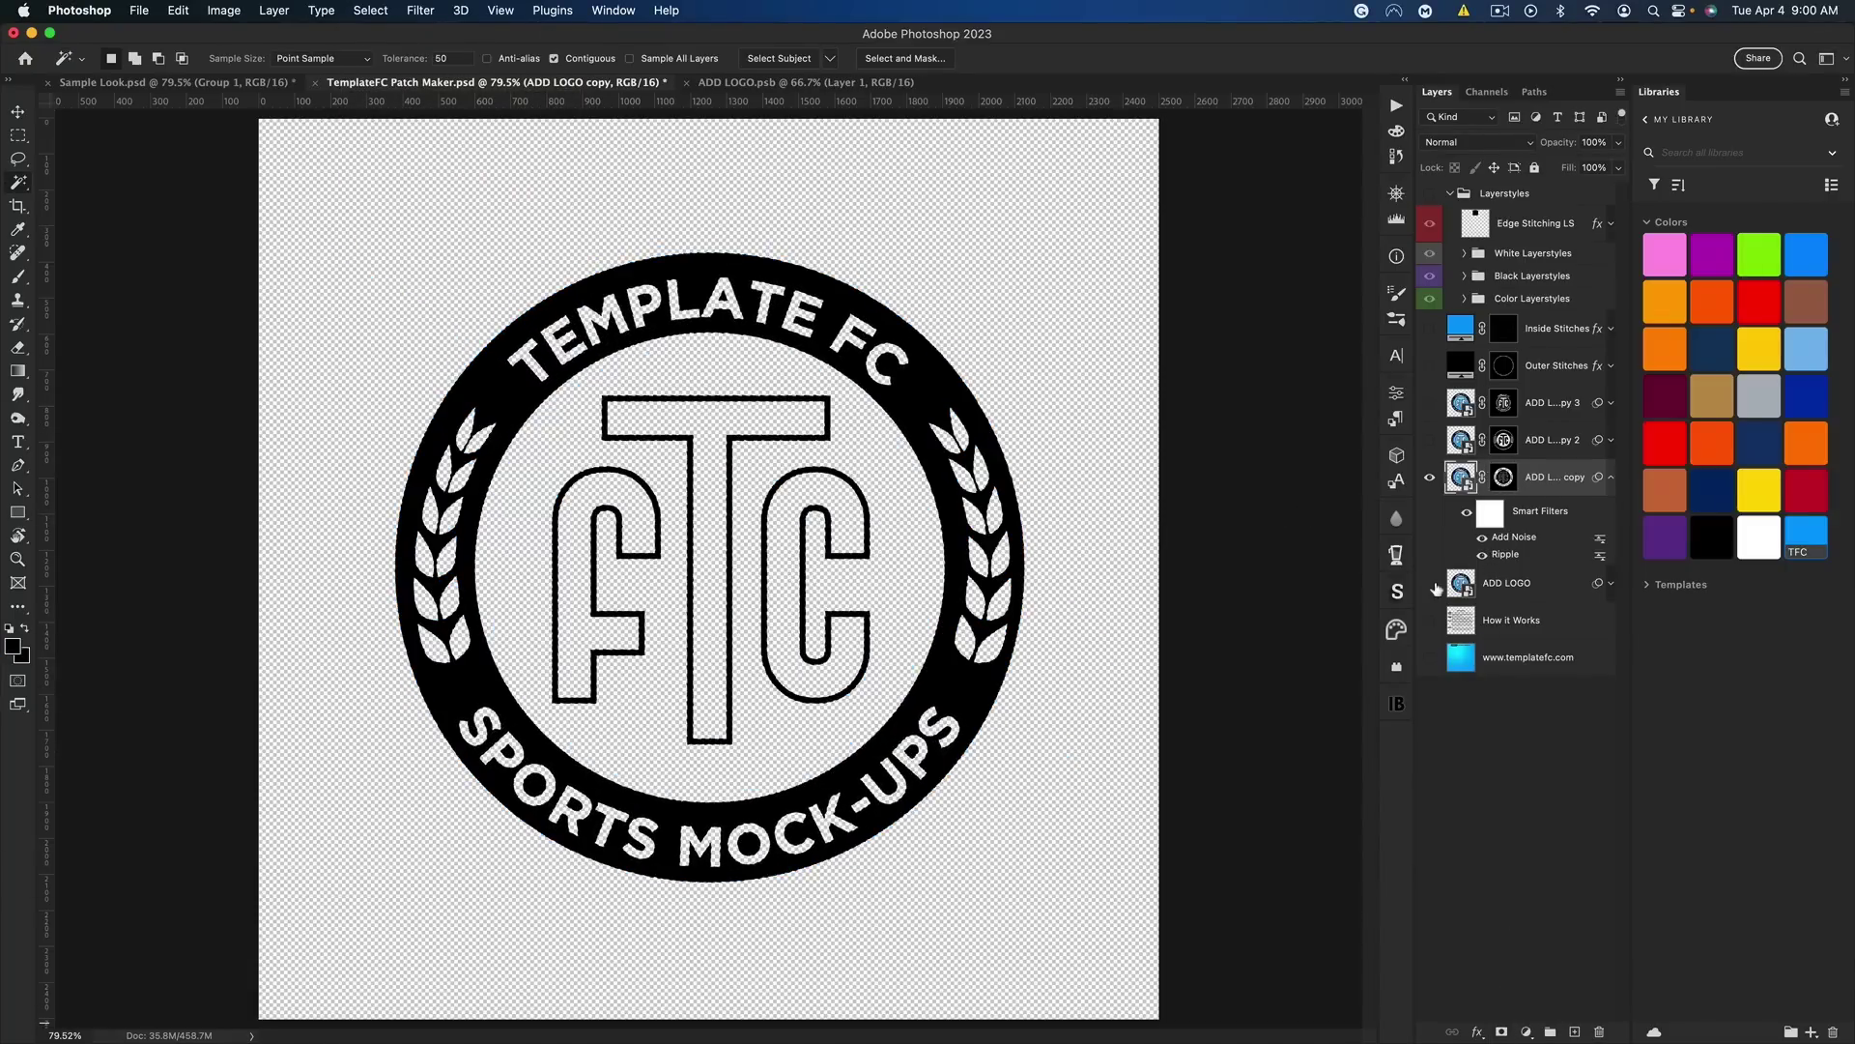
pyautogui.click(1430, 657)
pyautogui.click(1430, 583)
pyautogui.moveTo(1431, 476); pyautogui.dragTo(1431, 331)
pyautogui.click(1611, 480)
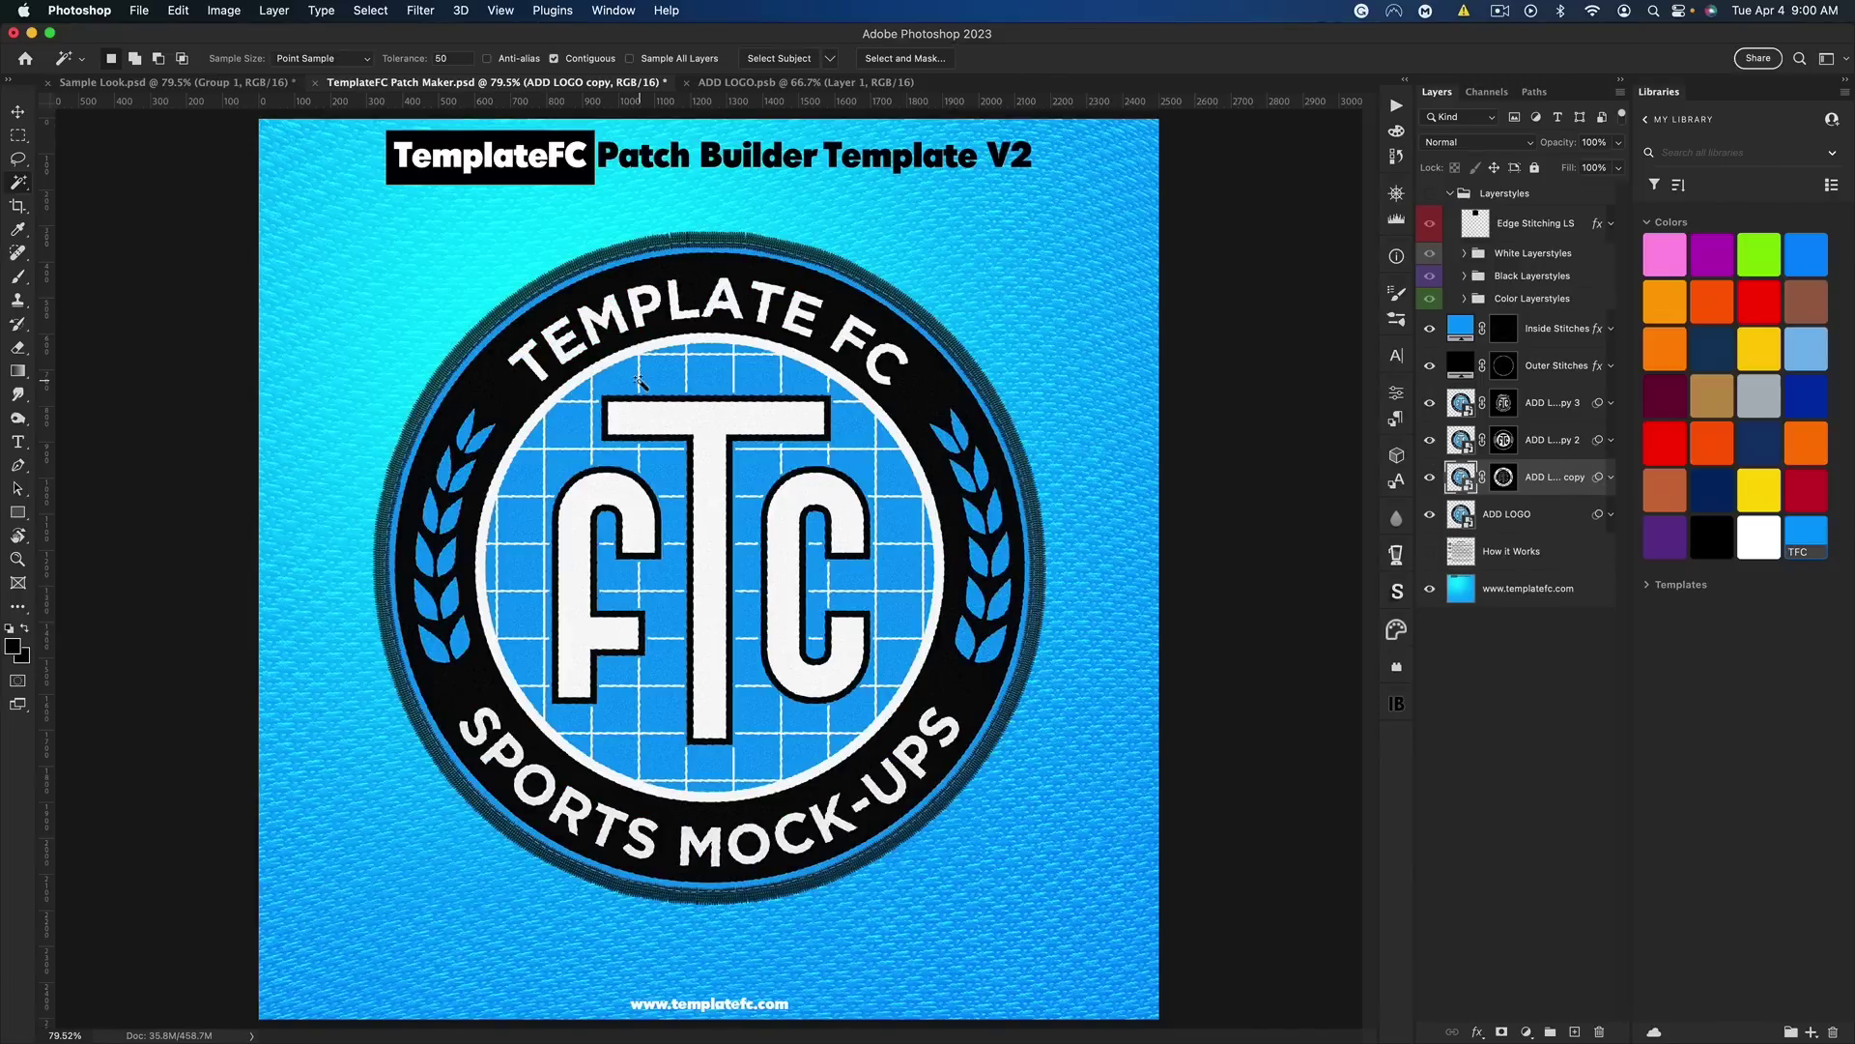
# Rename ADD LOGO copy 3 as white, ADD LOGO copy 2 as blue and ADD LOGO copy as black
pyautogui.doubleClick(1550, 404)
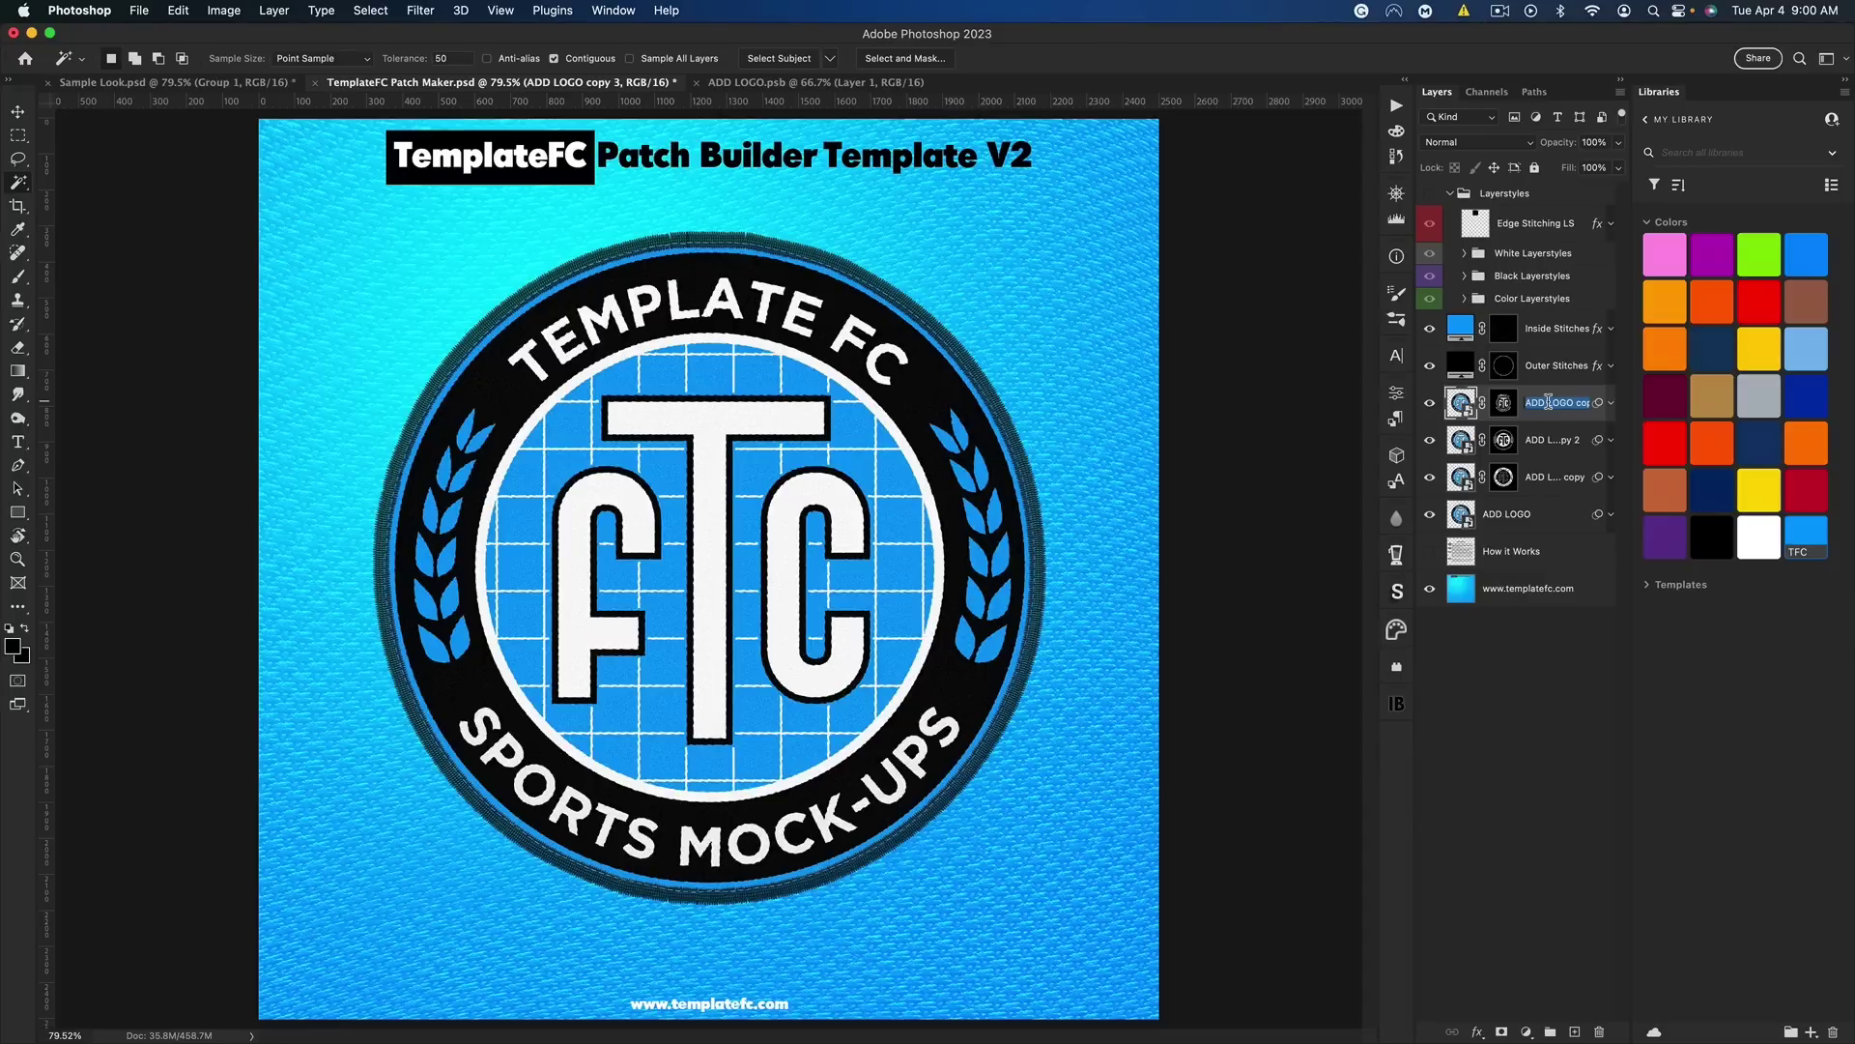
pyautogui.write('white')
pyautogui.press('Return')
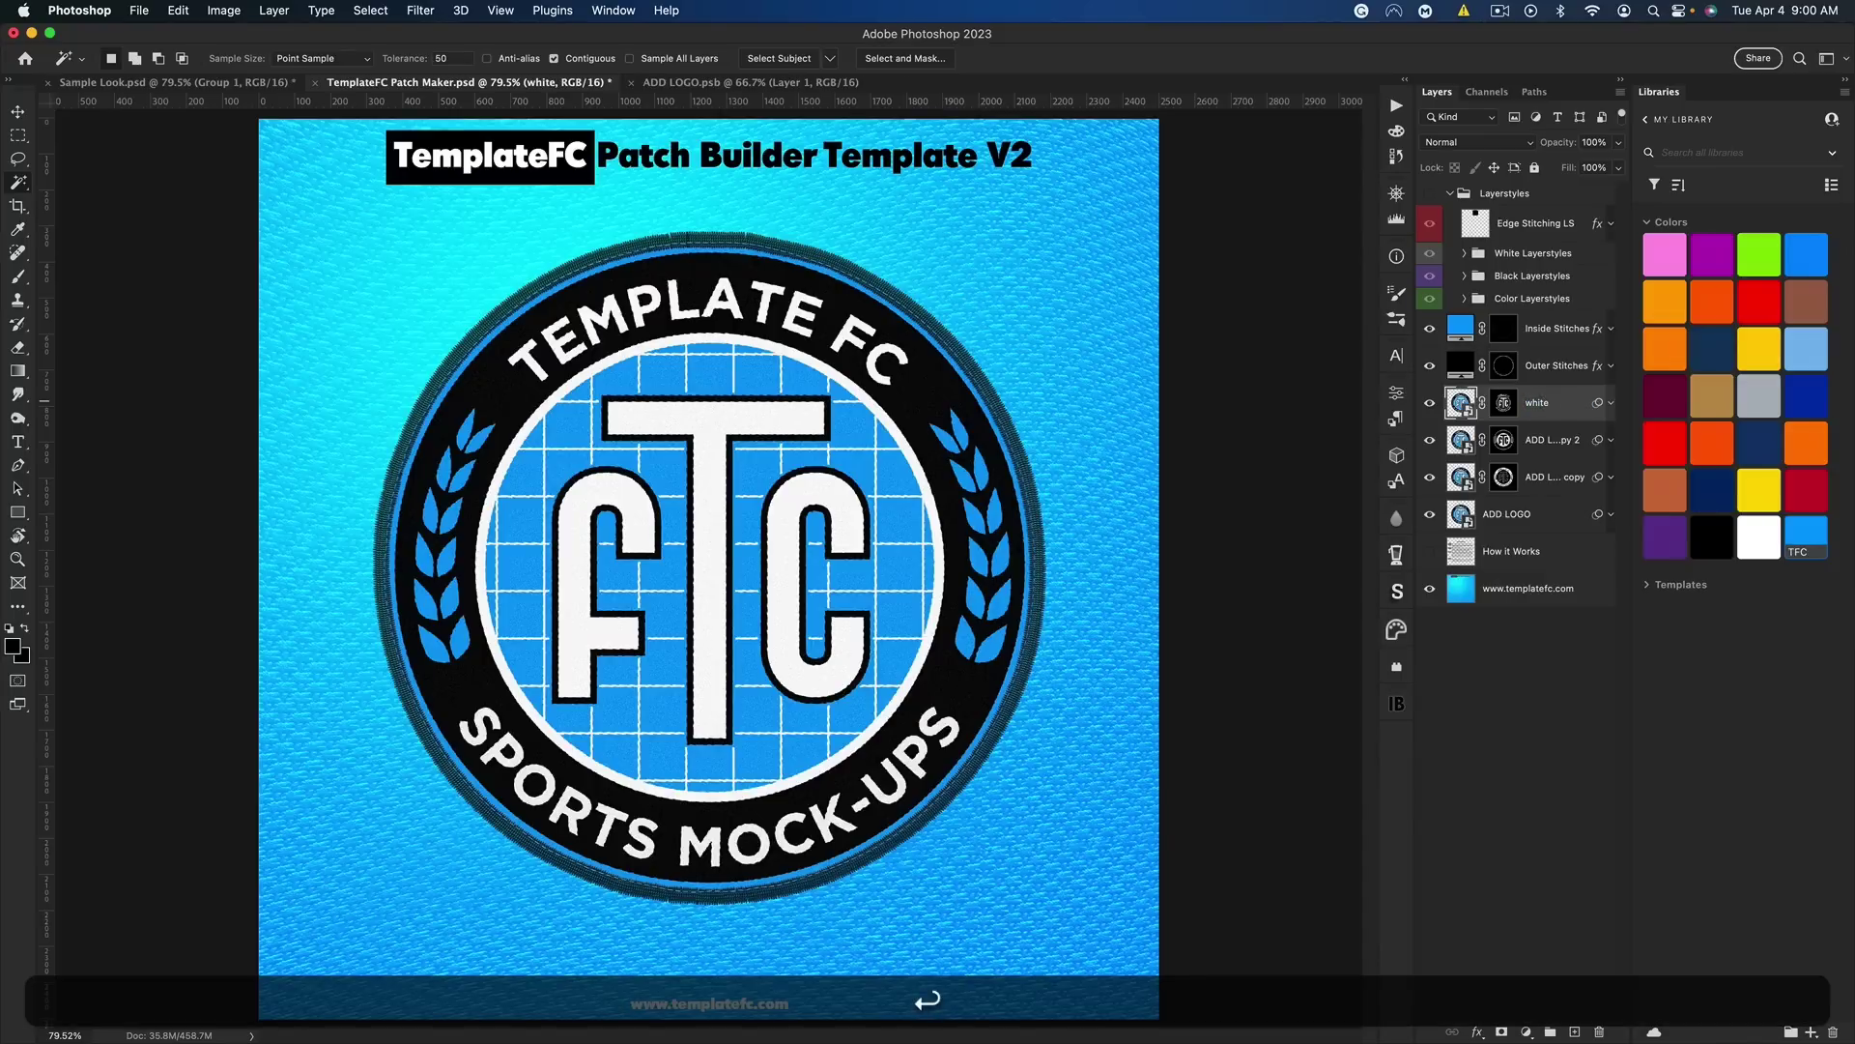
pyautogui.doubleClick(1536, 439)
pyautogui.write('blue')
pyautogui.press('Return')
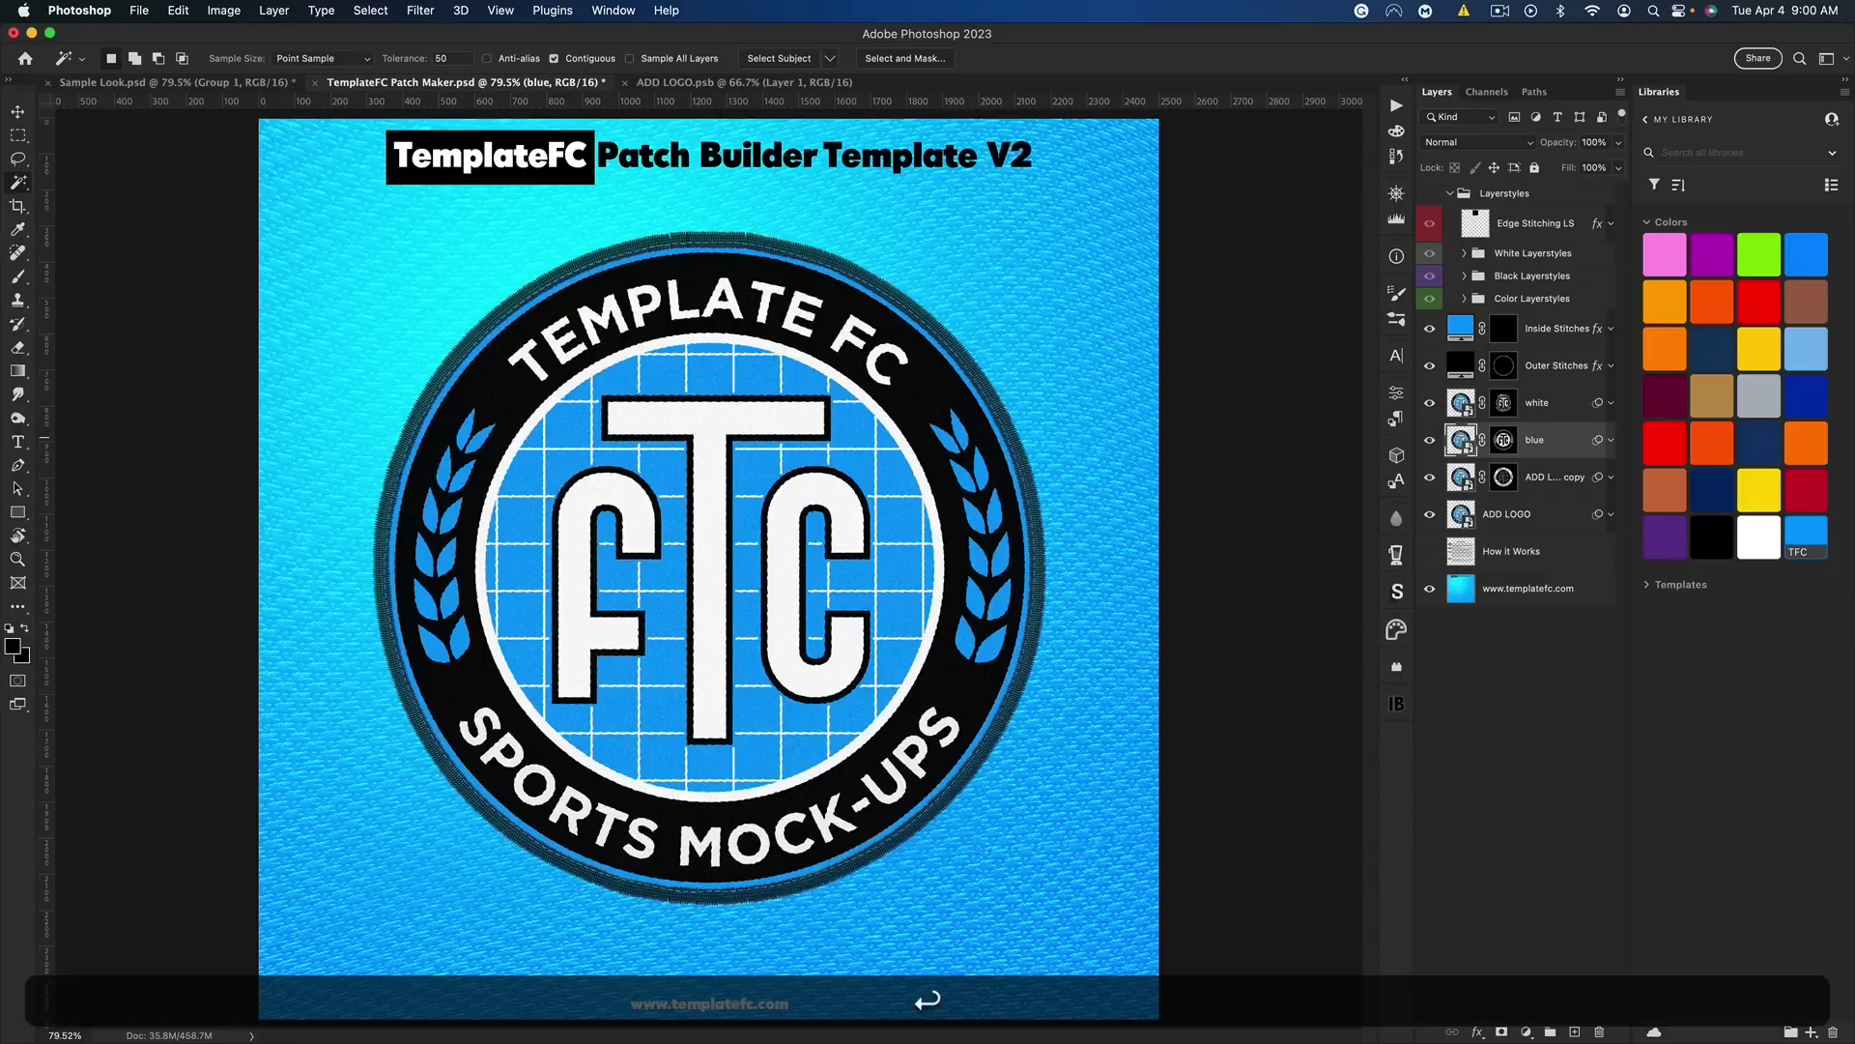
pyautogui.doubleClick(1536, 477)
pyautogui.write('black')
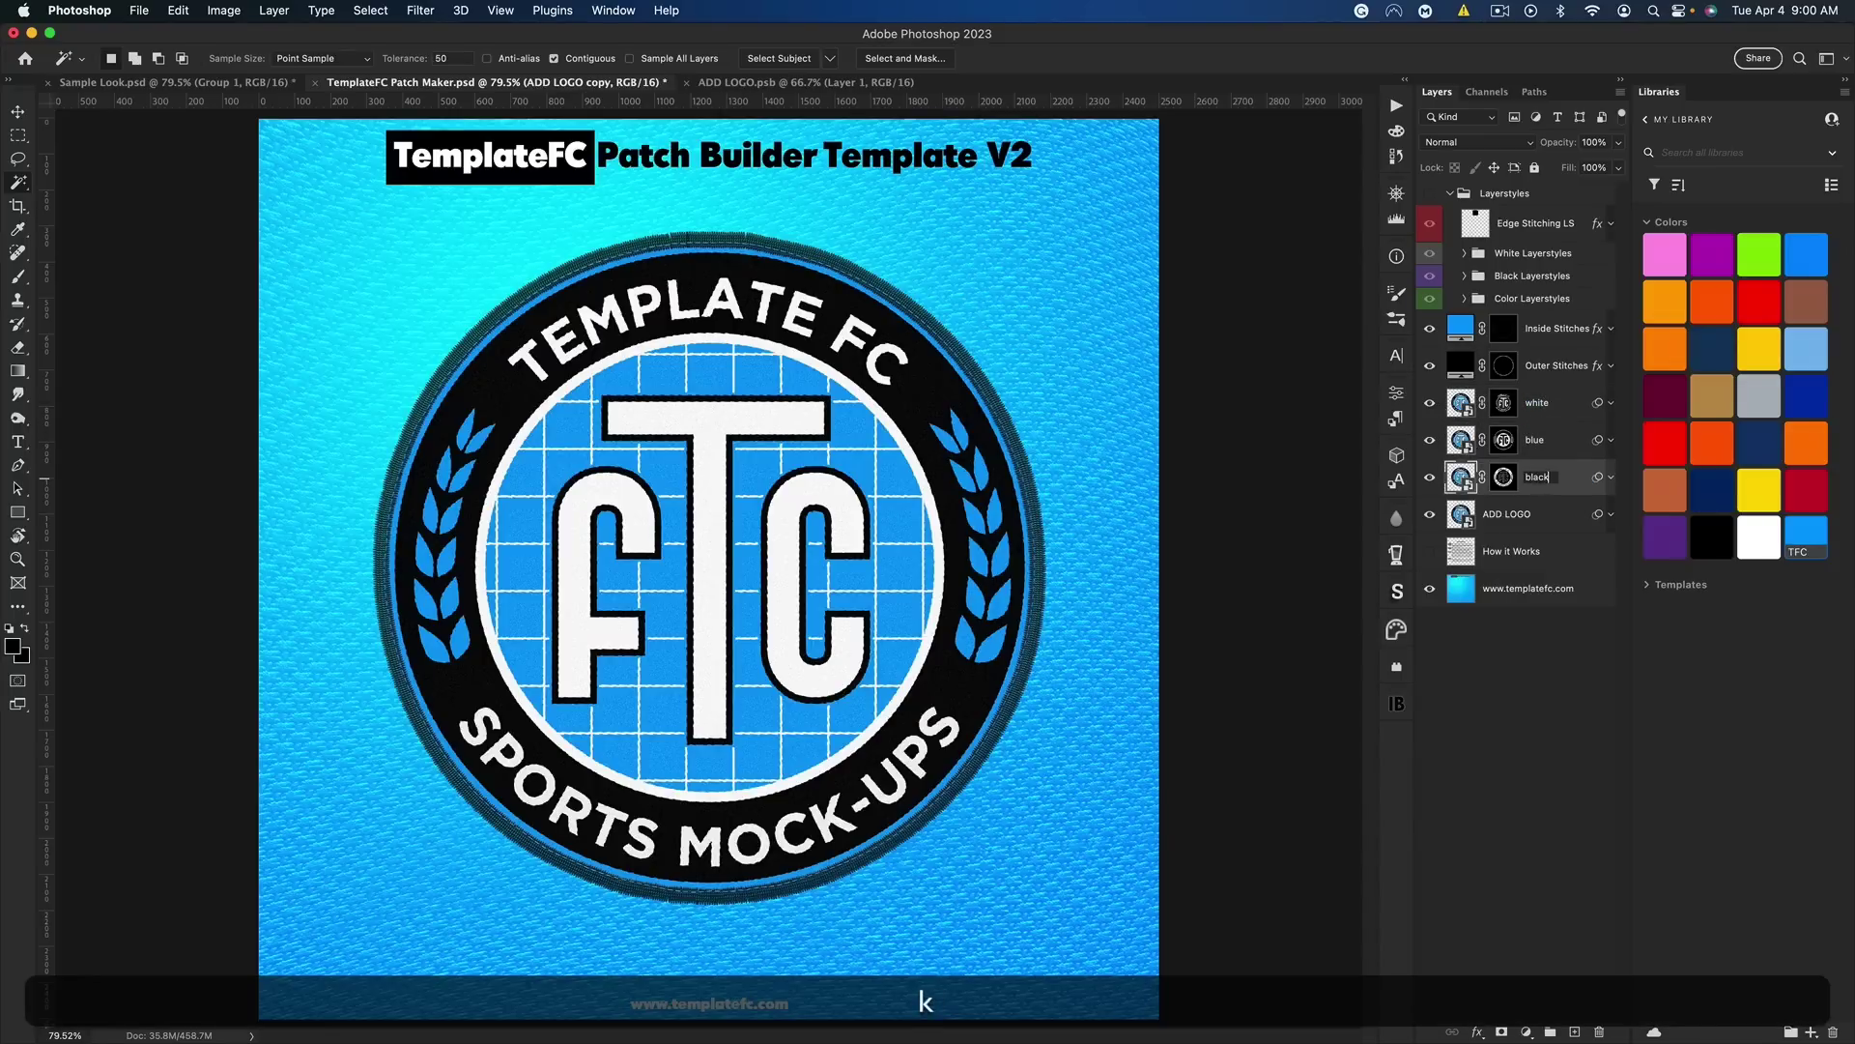
pyautogui.press('Return')
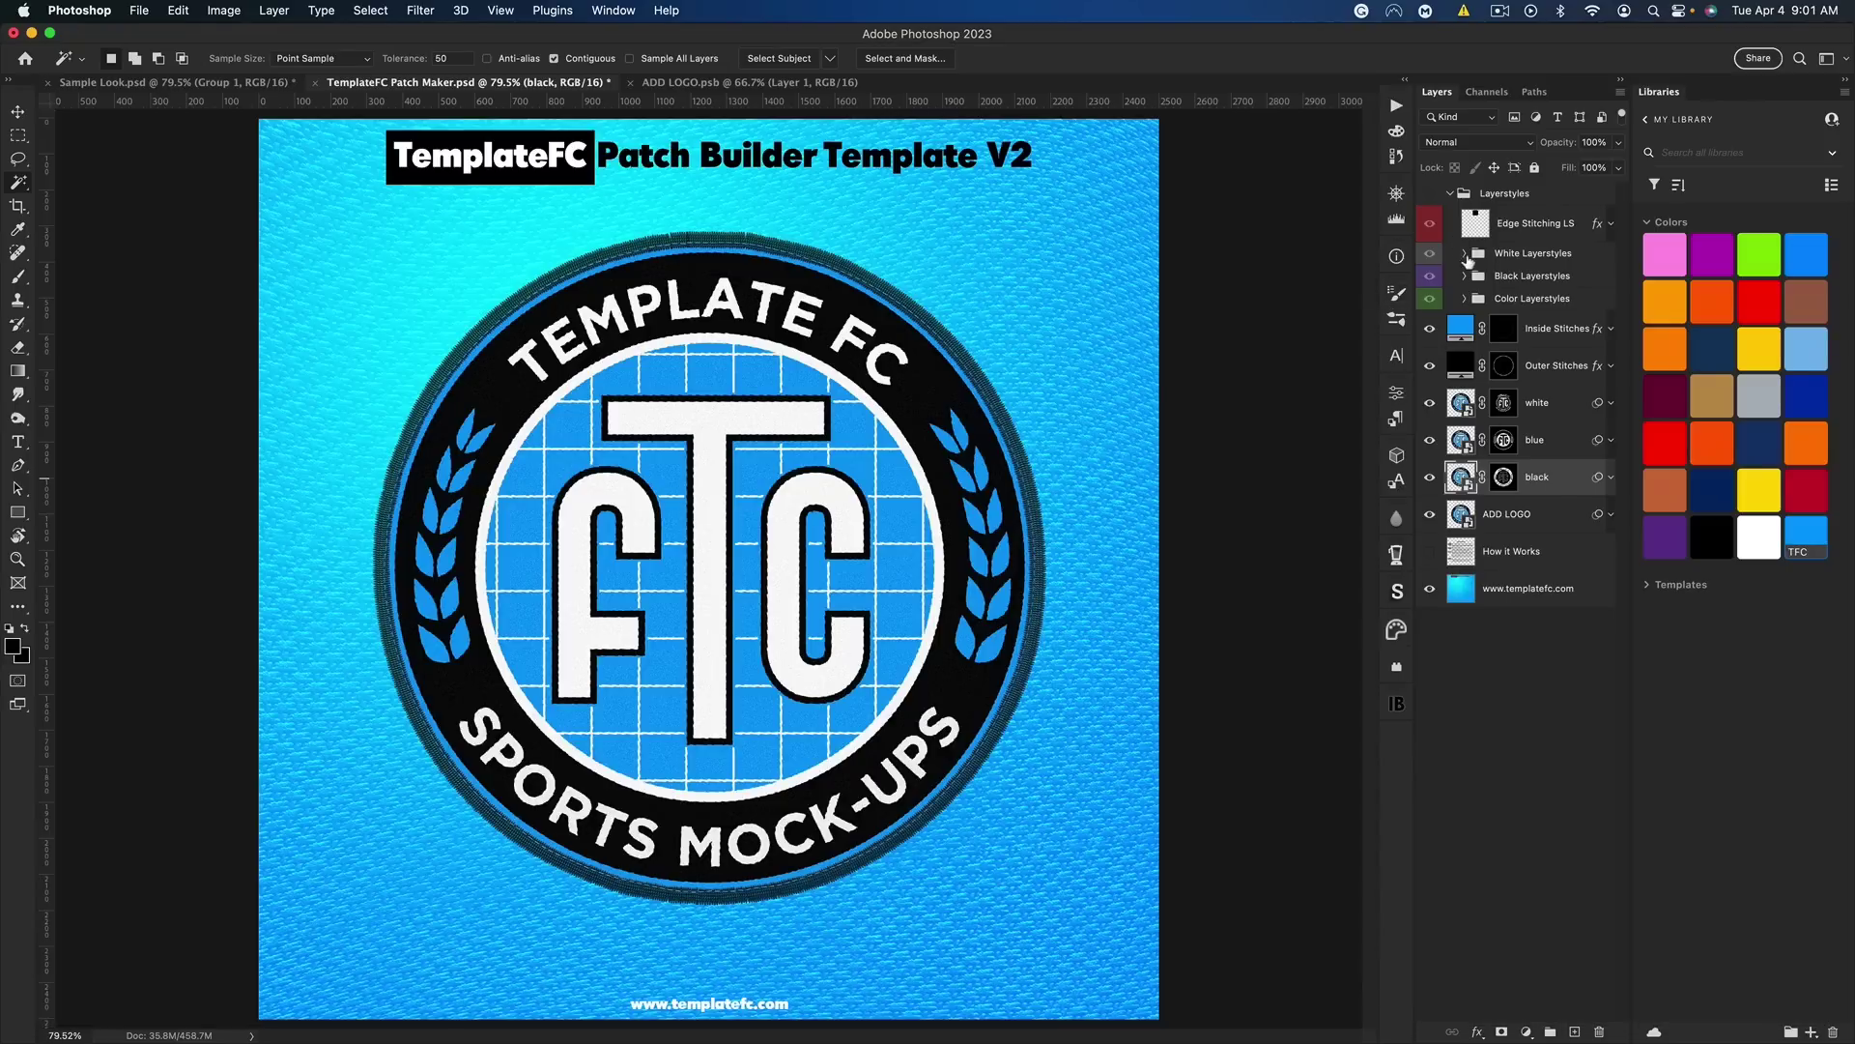
# Show the Layerstyles group and copy the layer style of White Layerstyles swatch 3-2 onto the white layer
pyautogui.click(1429, 194)
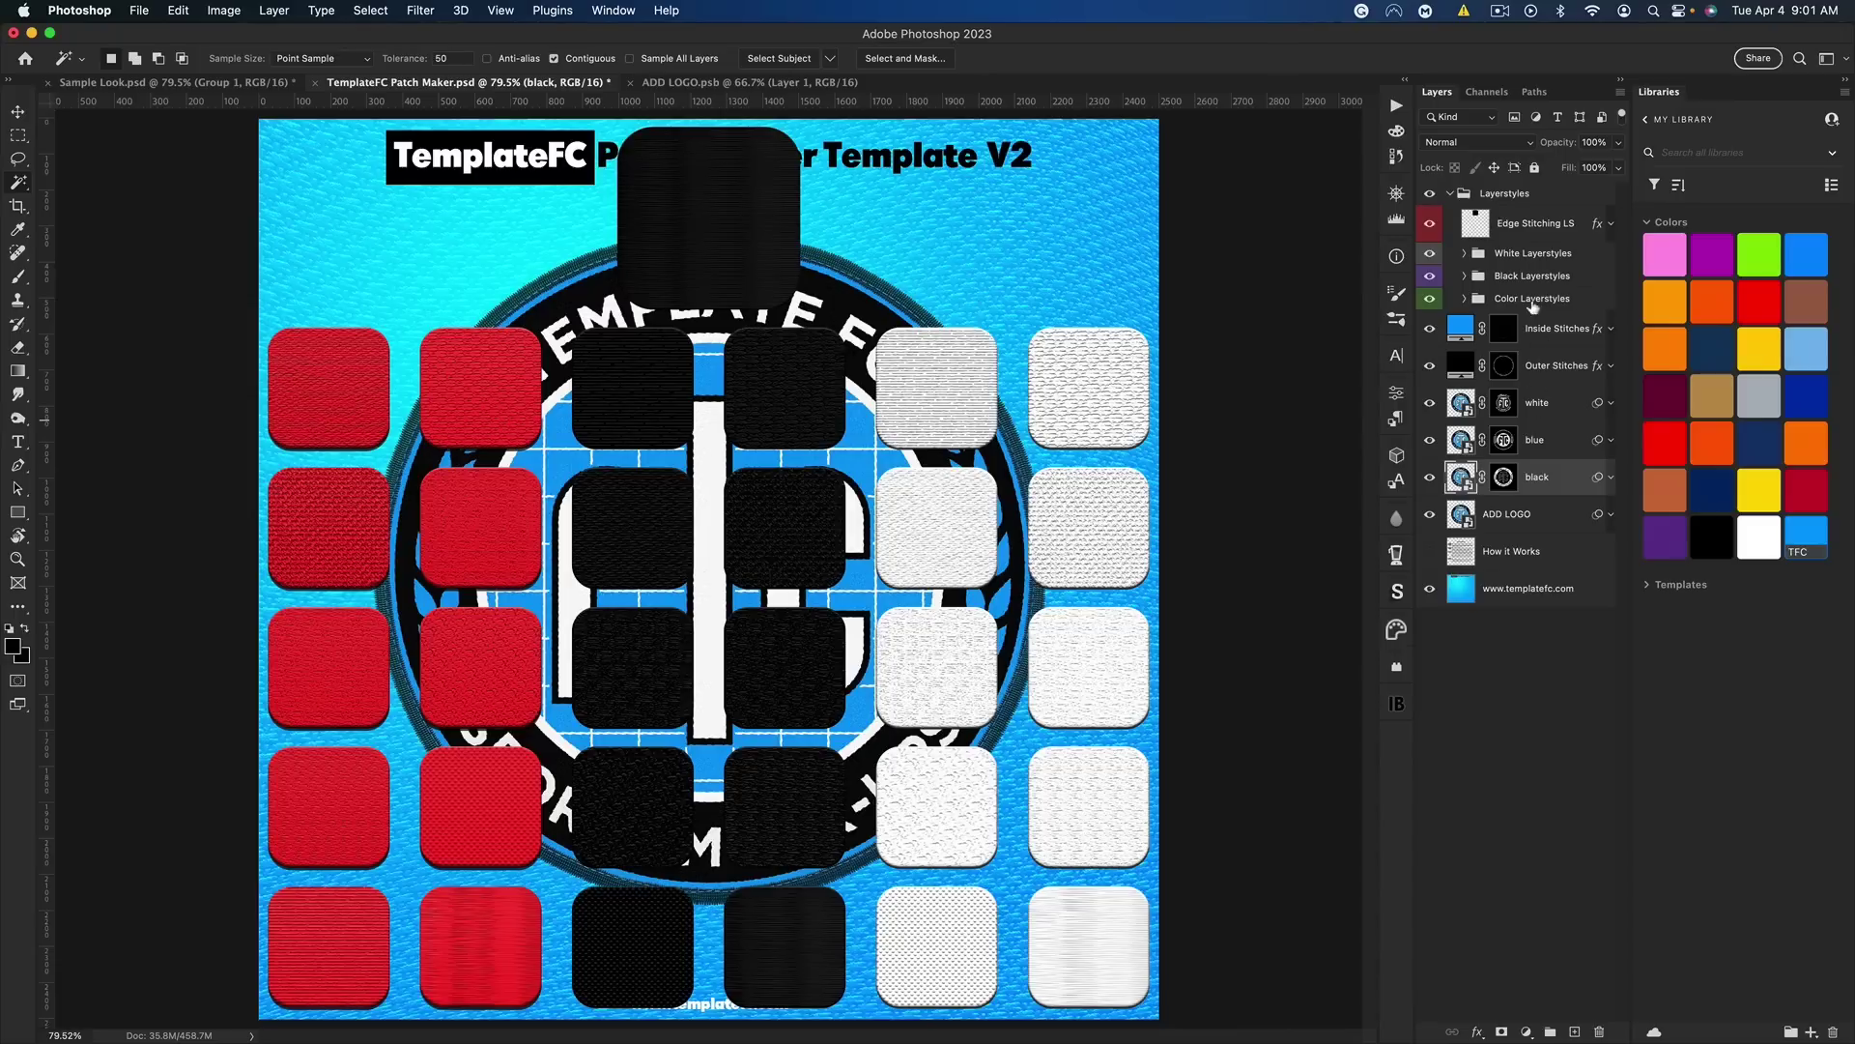
pyautogui.click(1447, 228)
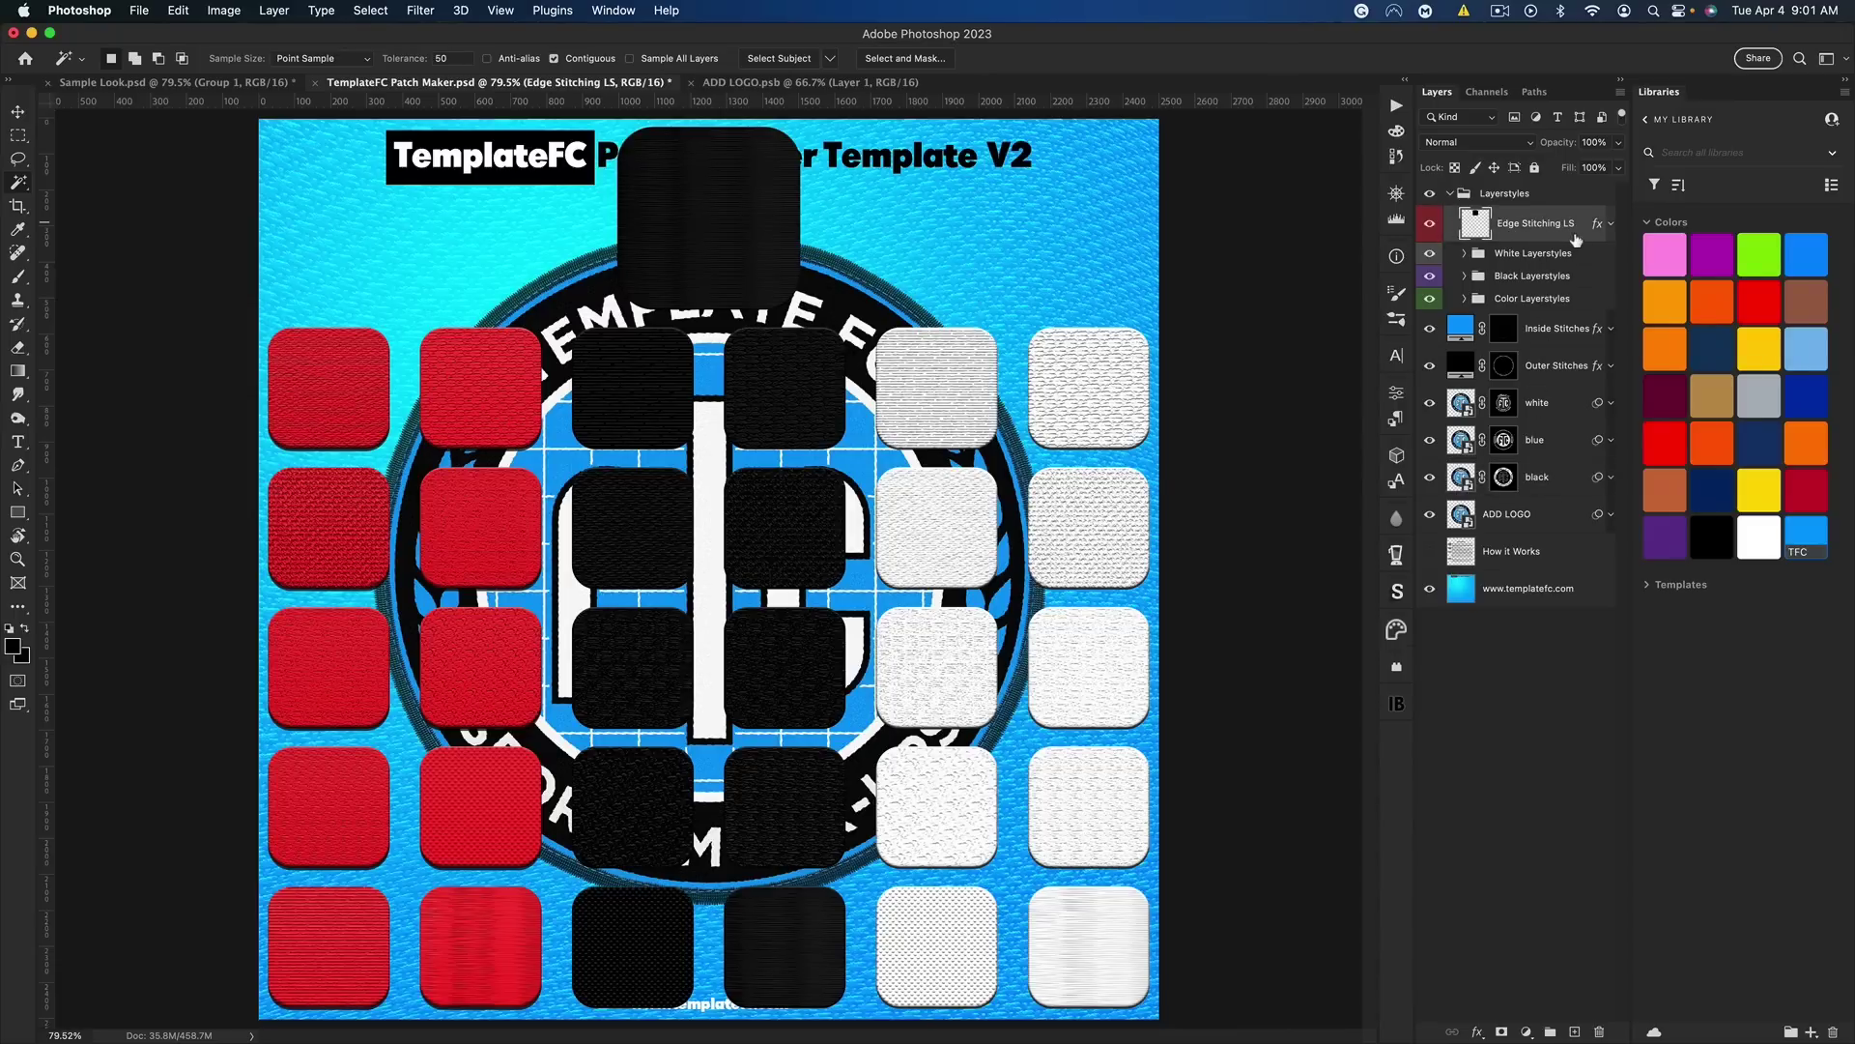
pyautogui.click(18, 113)
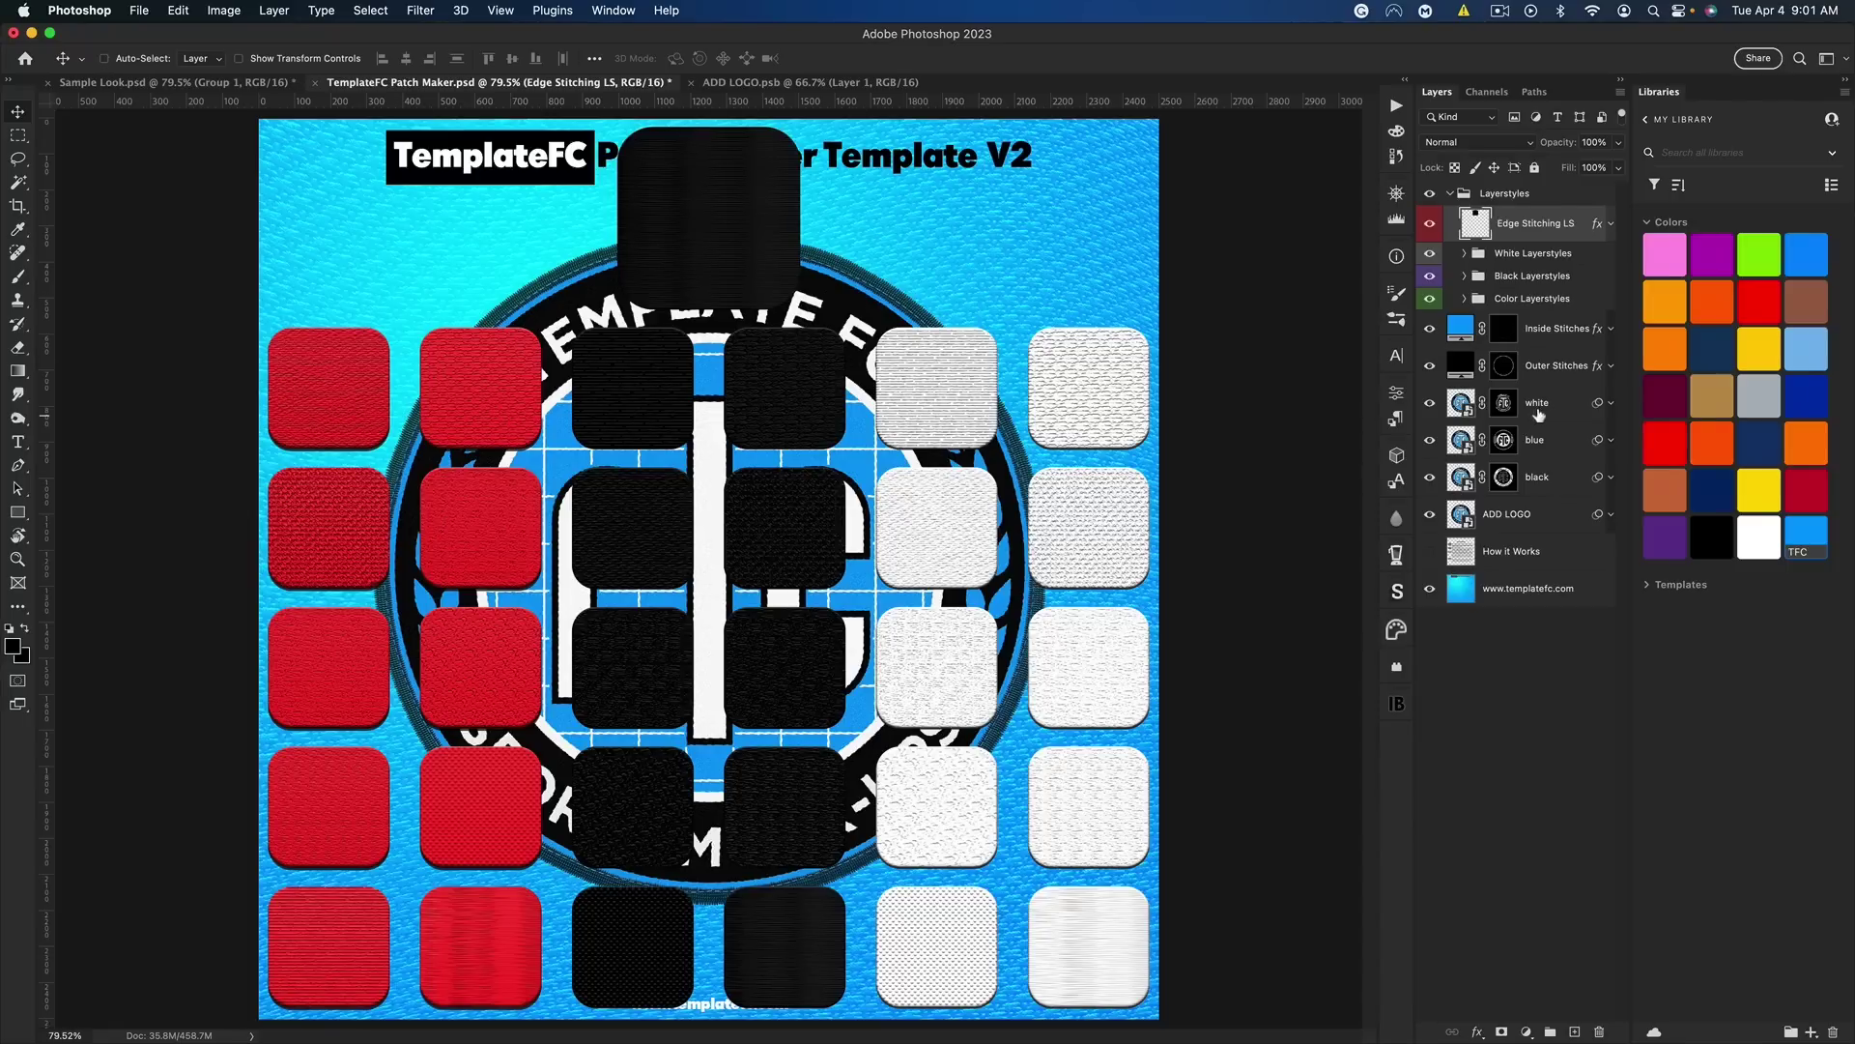
pyautogui.click(1465, 253)
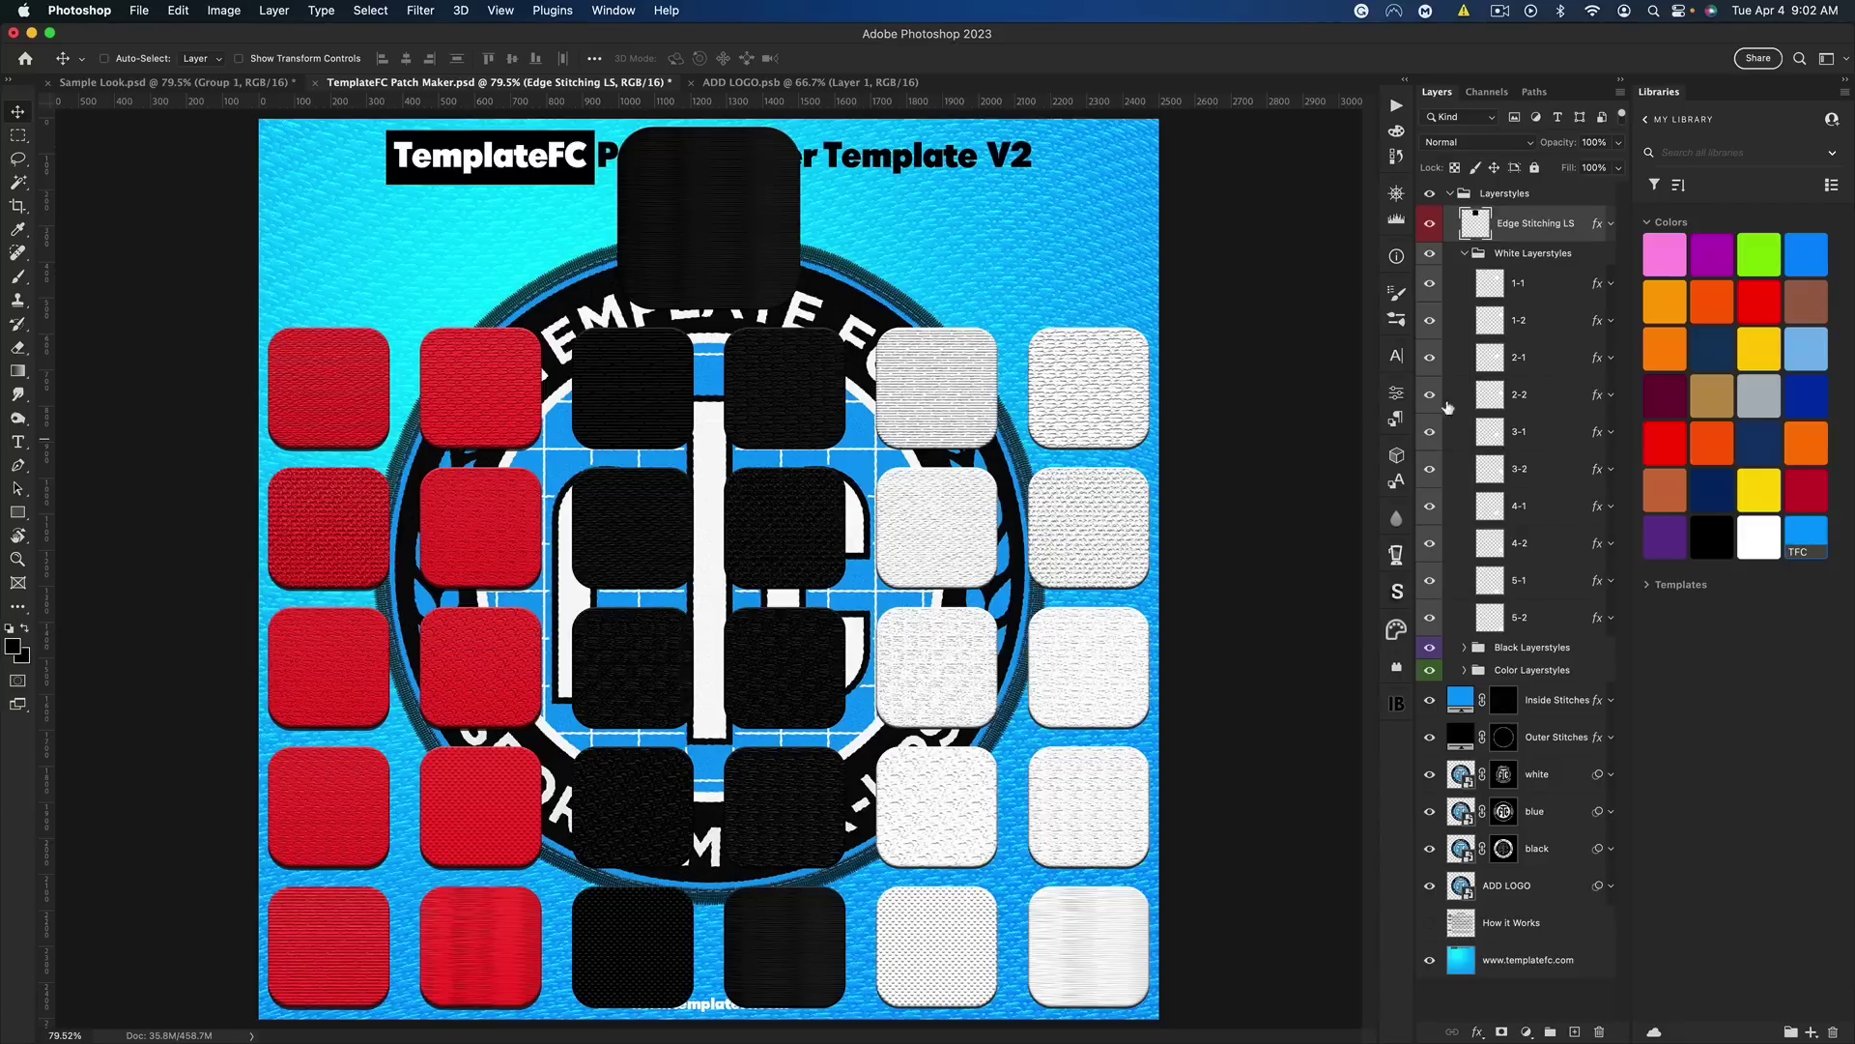
pyautogui.rightClick(1533, 473)
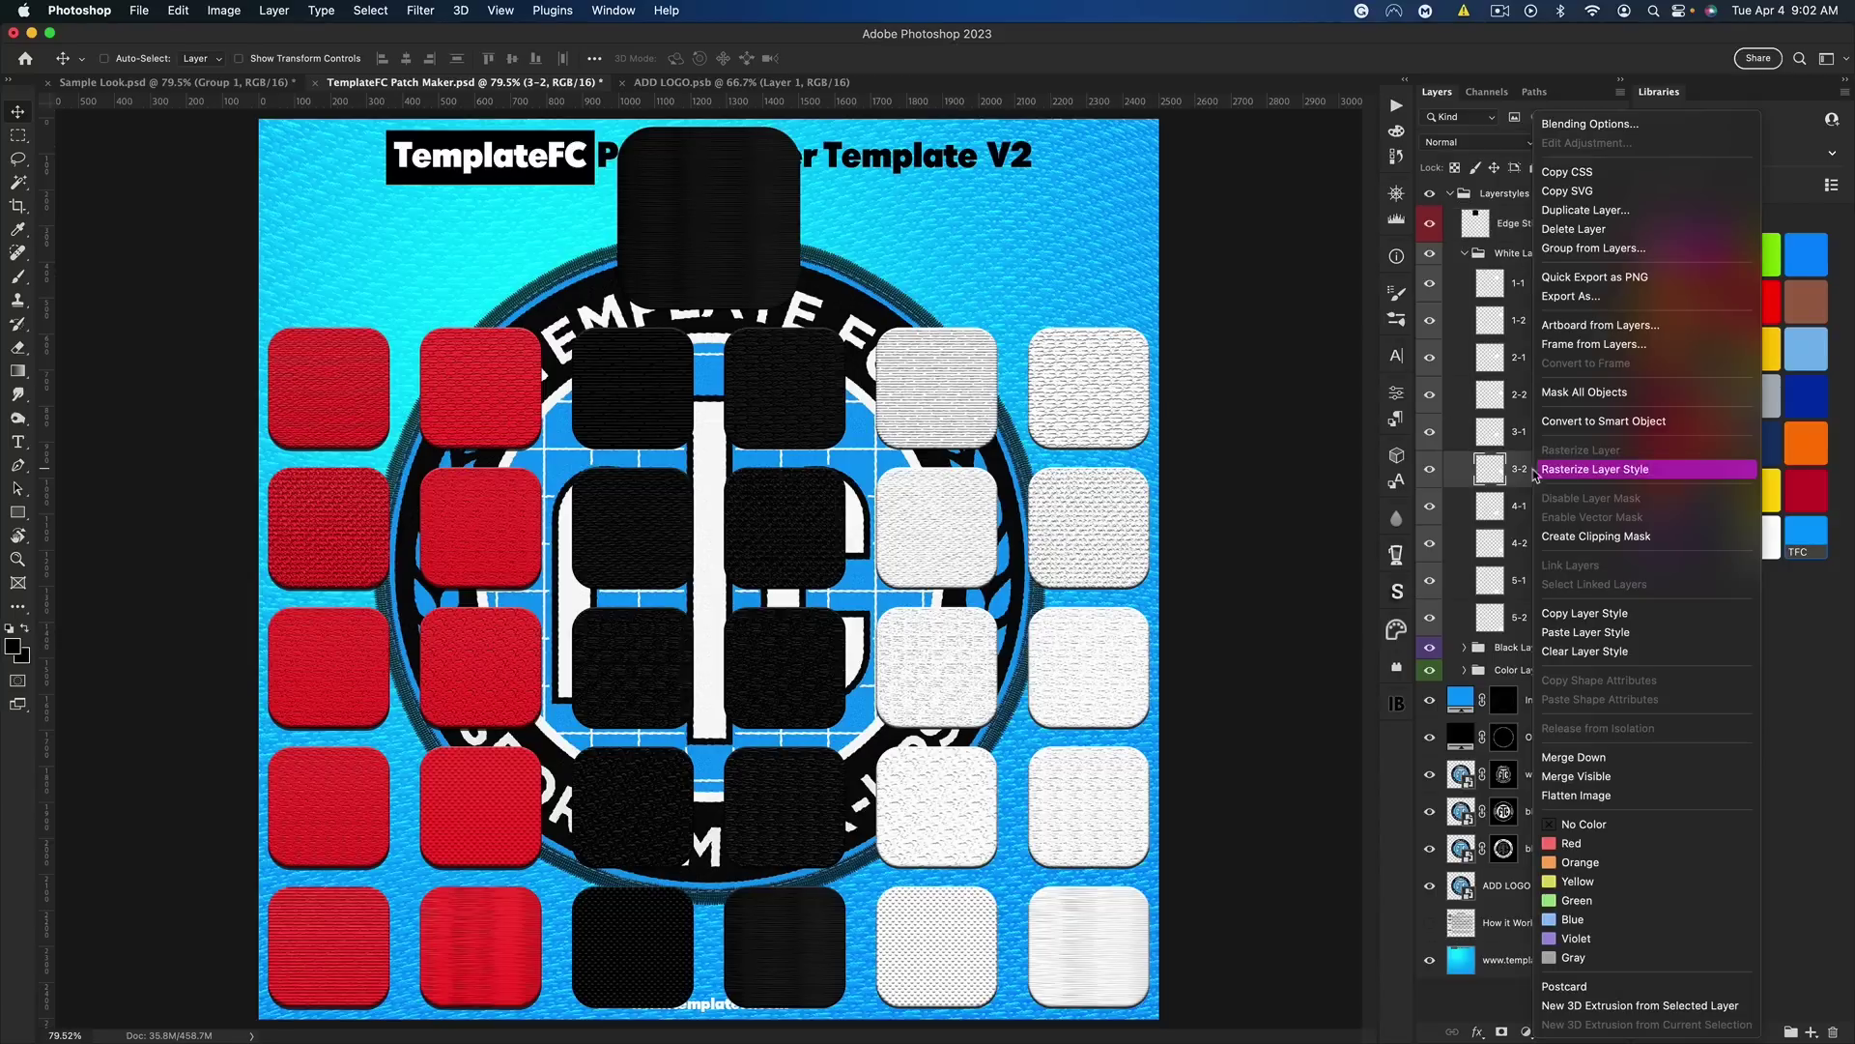
pyautogui.click(1580, 614)
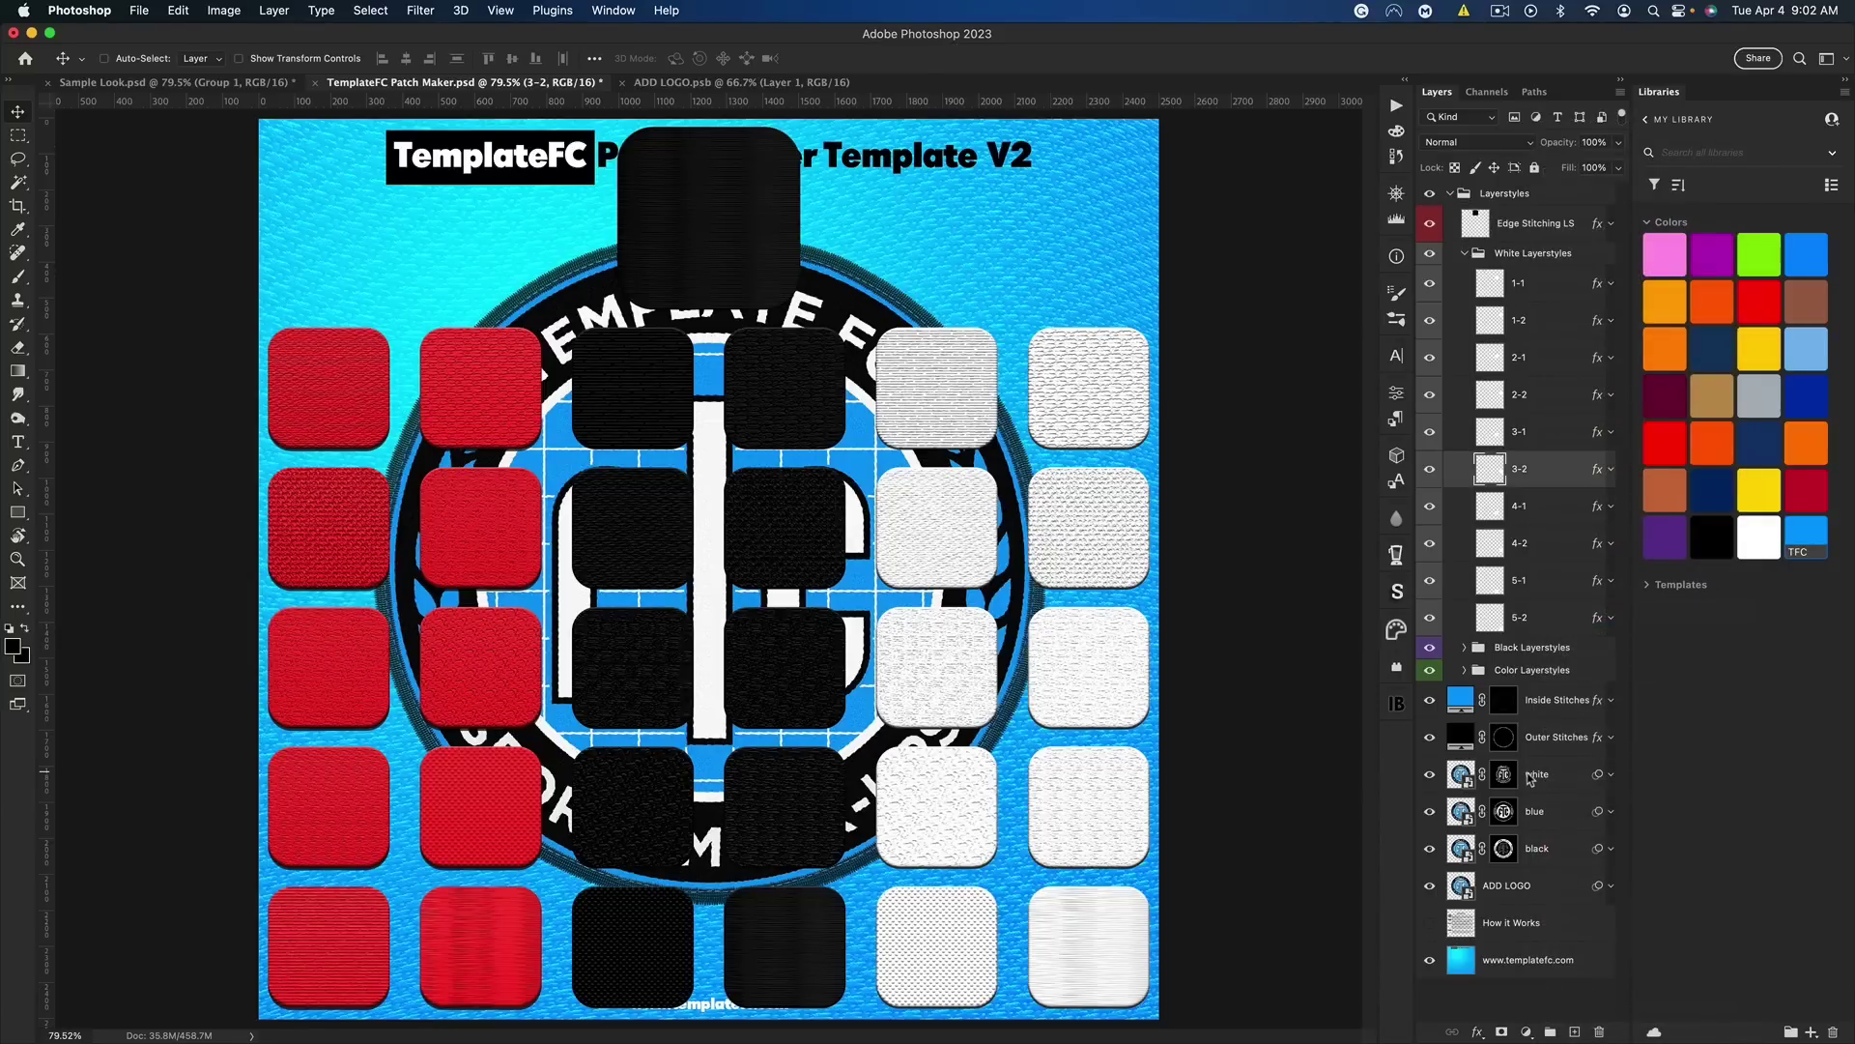
pyautogui.rightClick(1530, 779)
pyautogui.click(1324, 626)
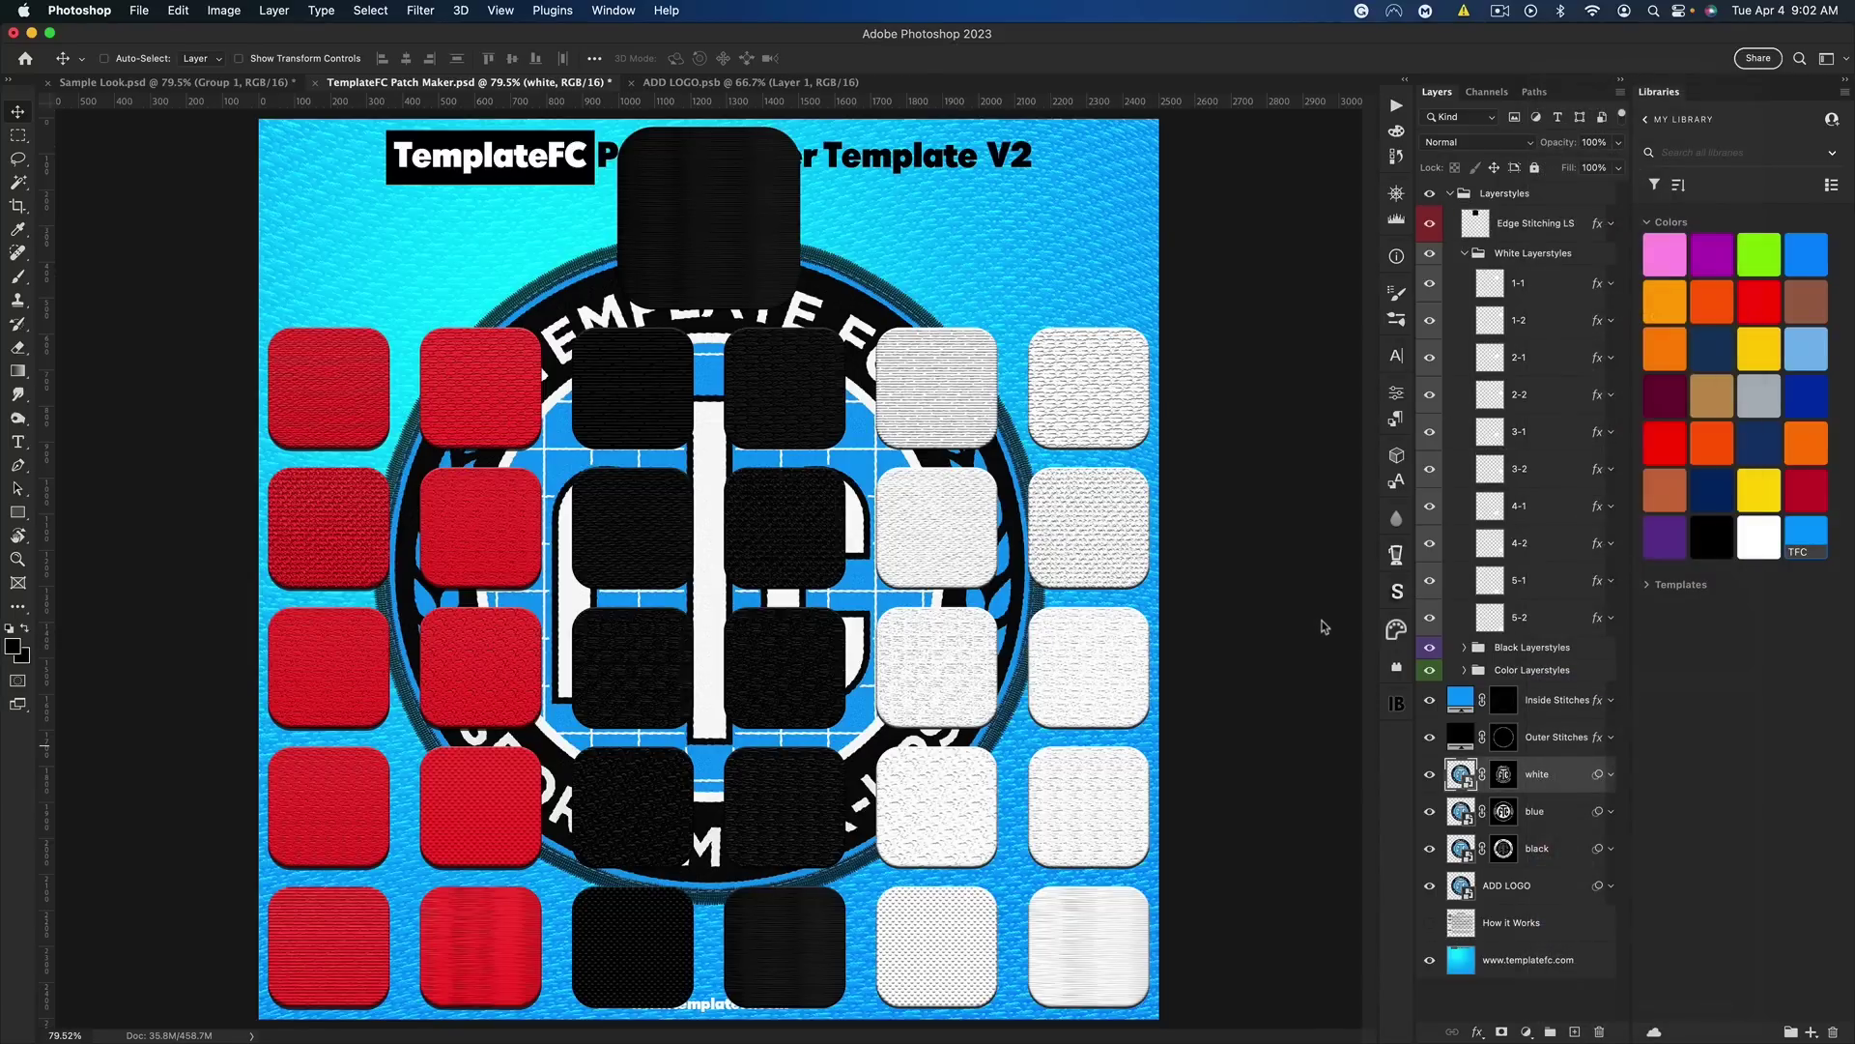
# Compare the white layer with its effects off and on while the Layerstyles group is hidden, and collapse its effects list
pyautogui.click(1430, 200)
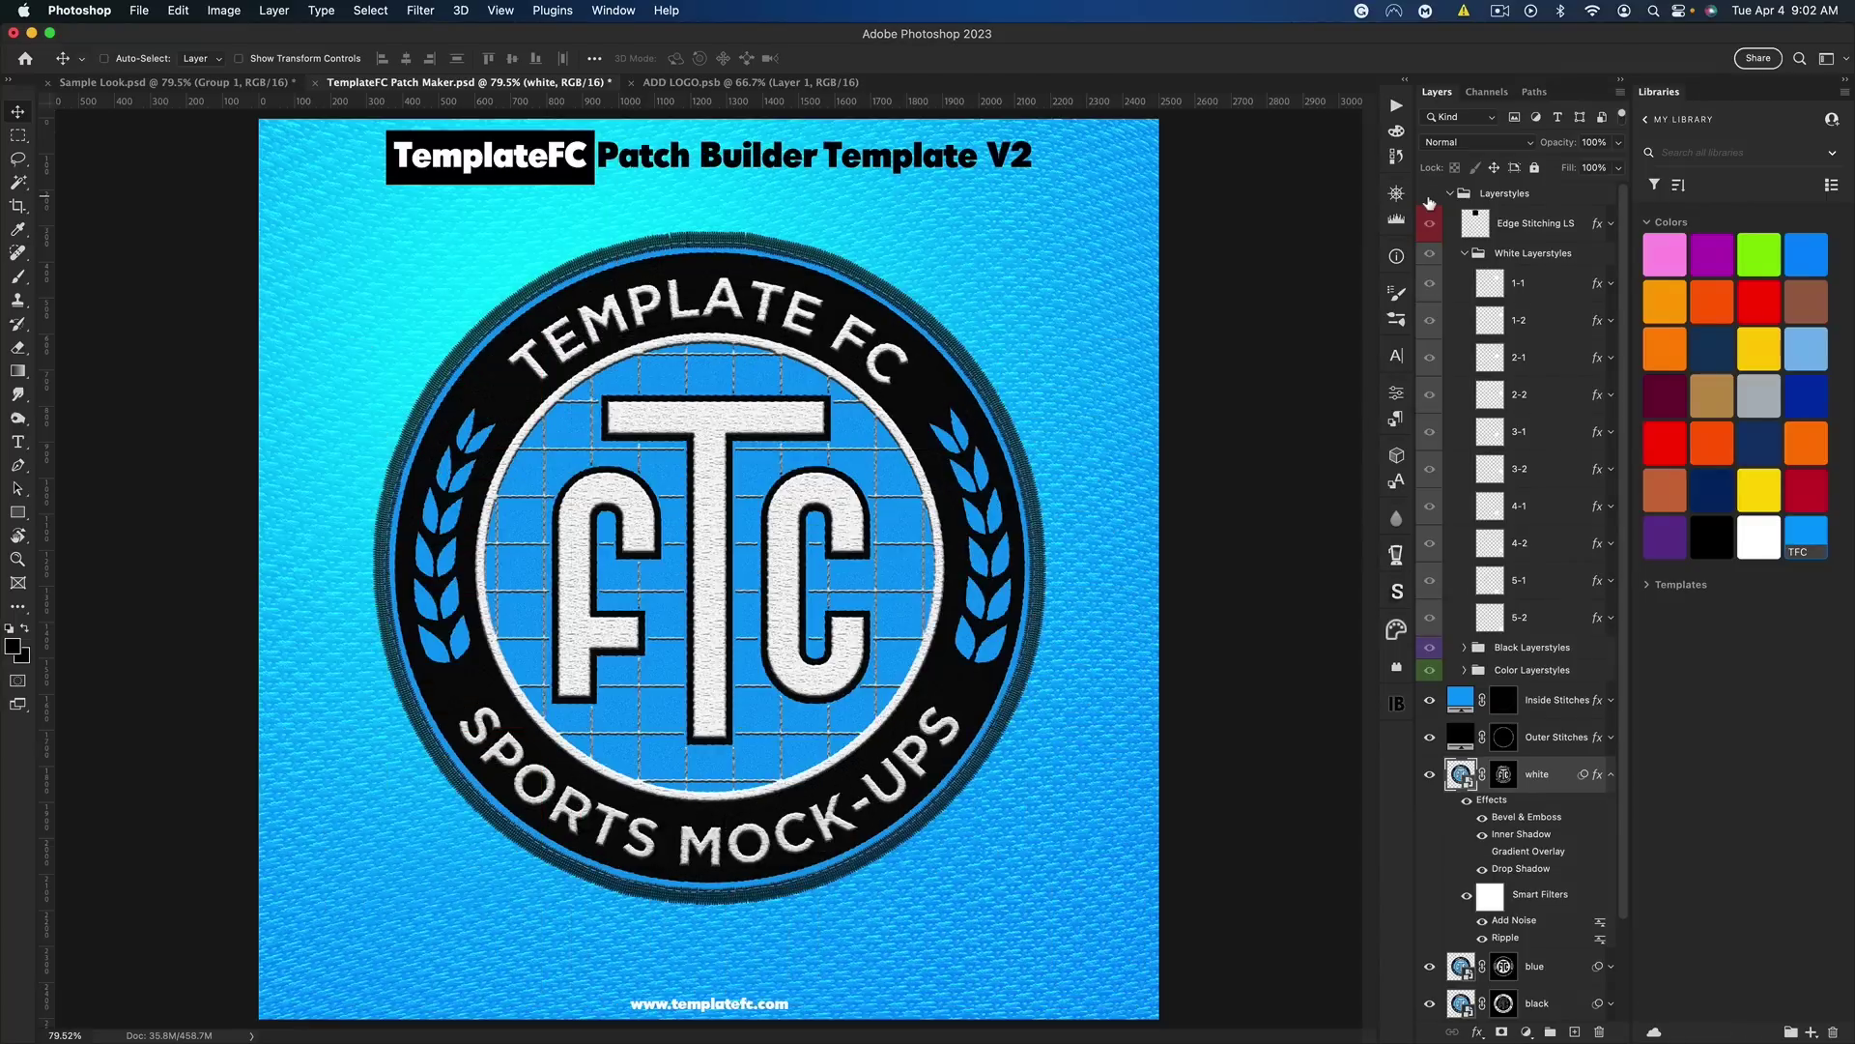
pyautogui.click(1468, 801)
pyautogui.click(1468, 801)
pyautogui.click(1469, 802)
pyautogui.click(1469, 802)
pyautogui.click(1608, 774)
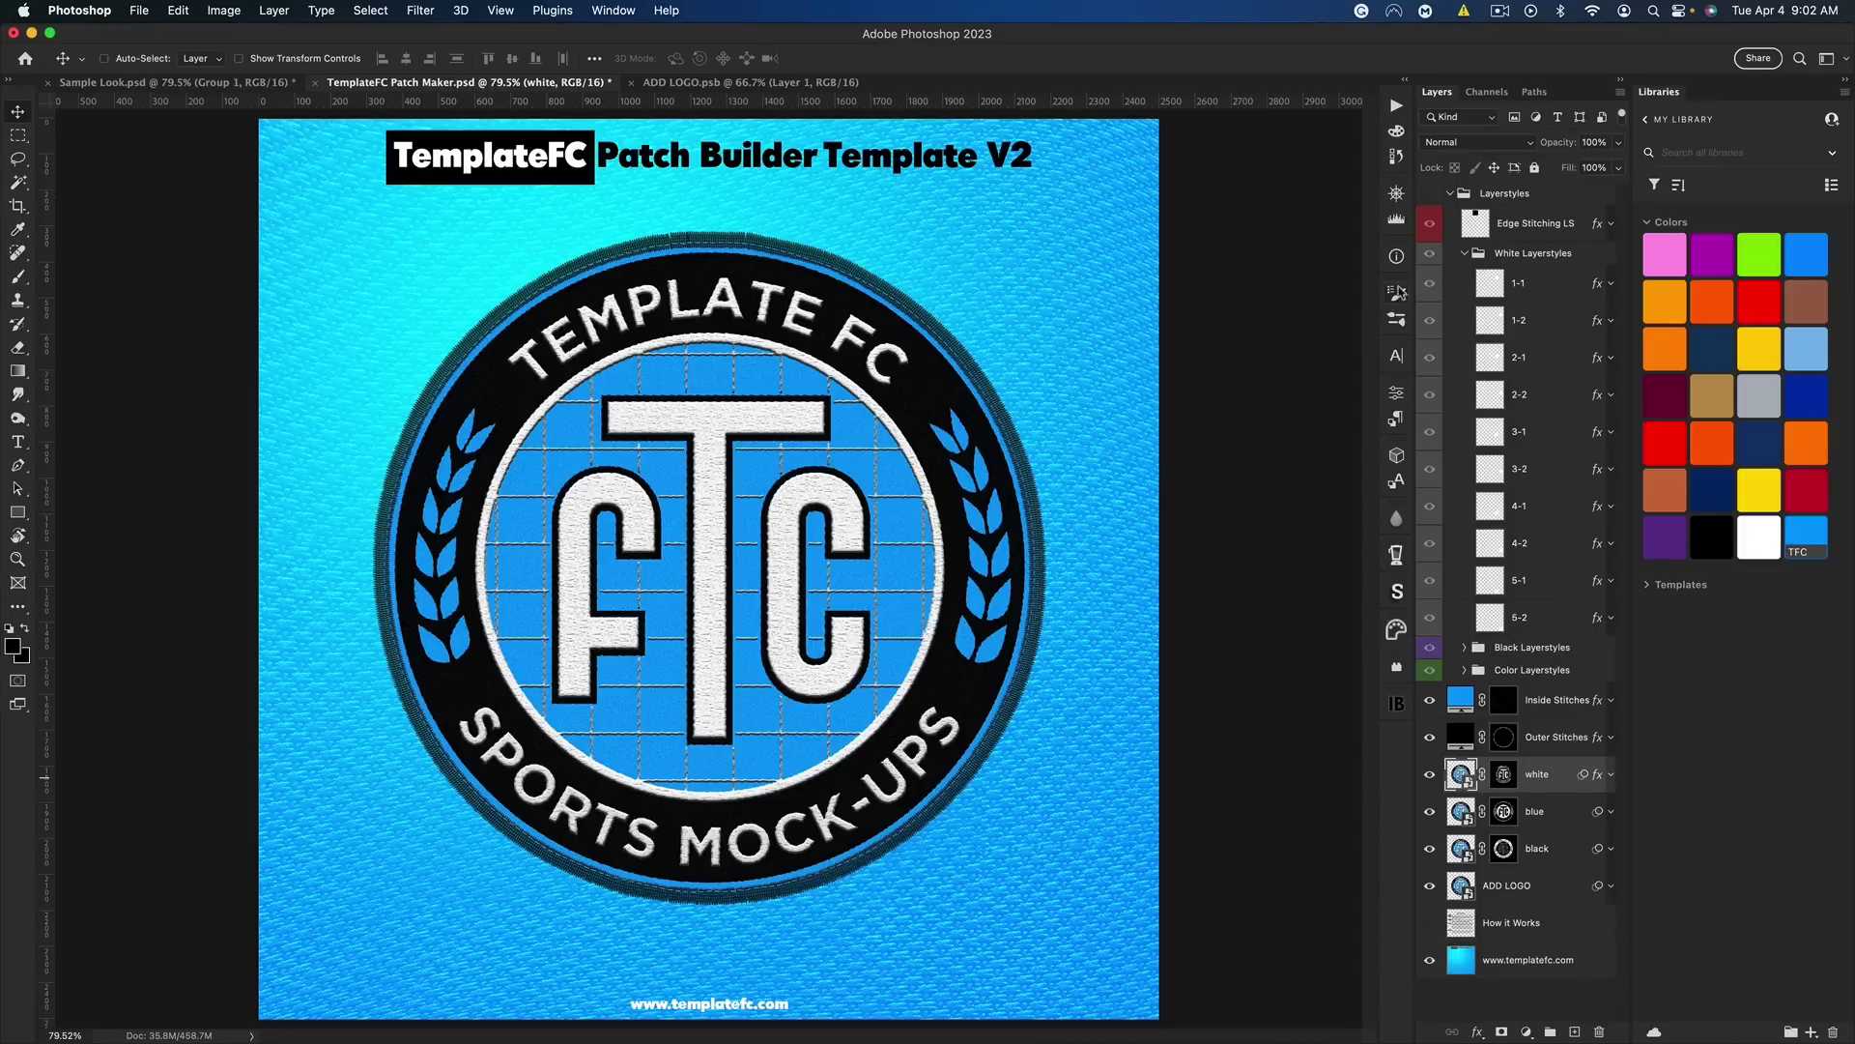
# Copy the layer style of Black Layerstyles swatch 2-2 onto the black layer, and hide the Layerstyles group
pyautogui.click(1429, 193)
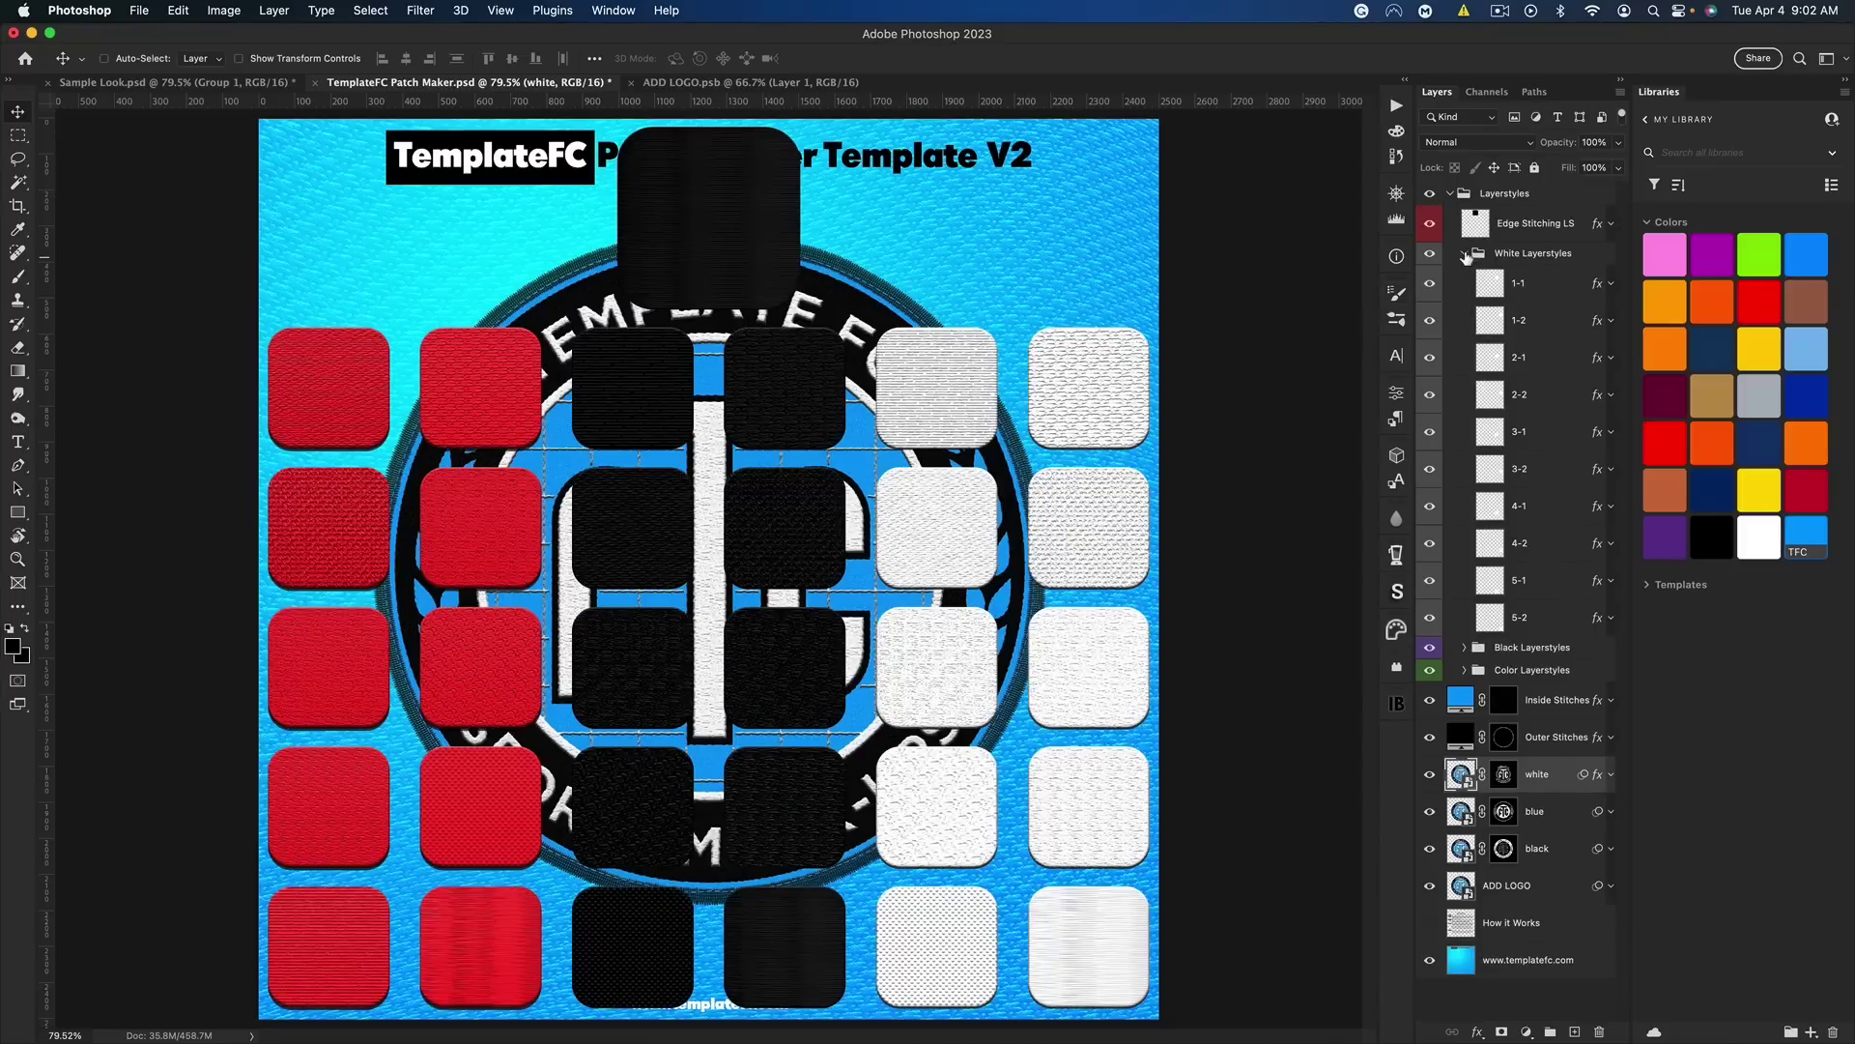
pyautogui.click(1465, 253)
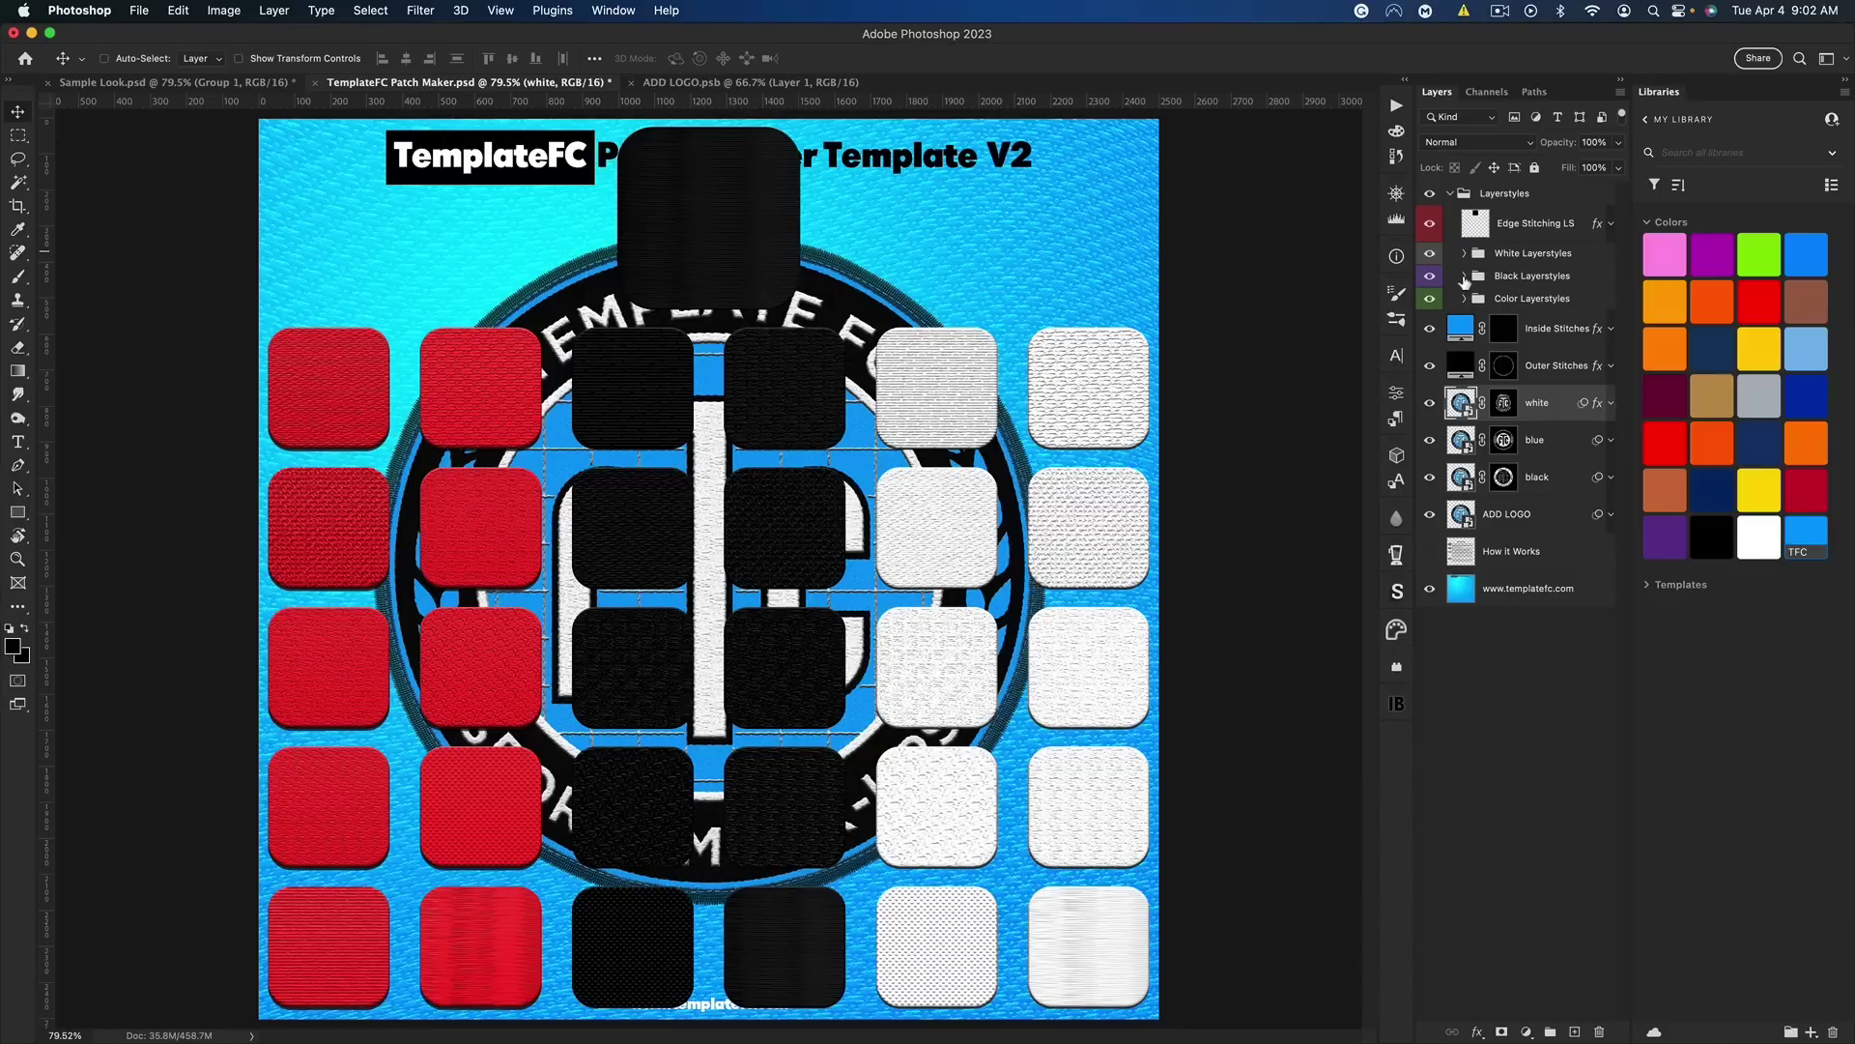
pyautogui.click(1465, 275)
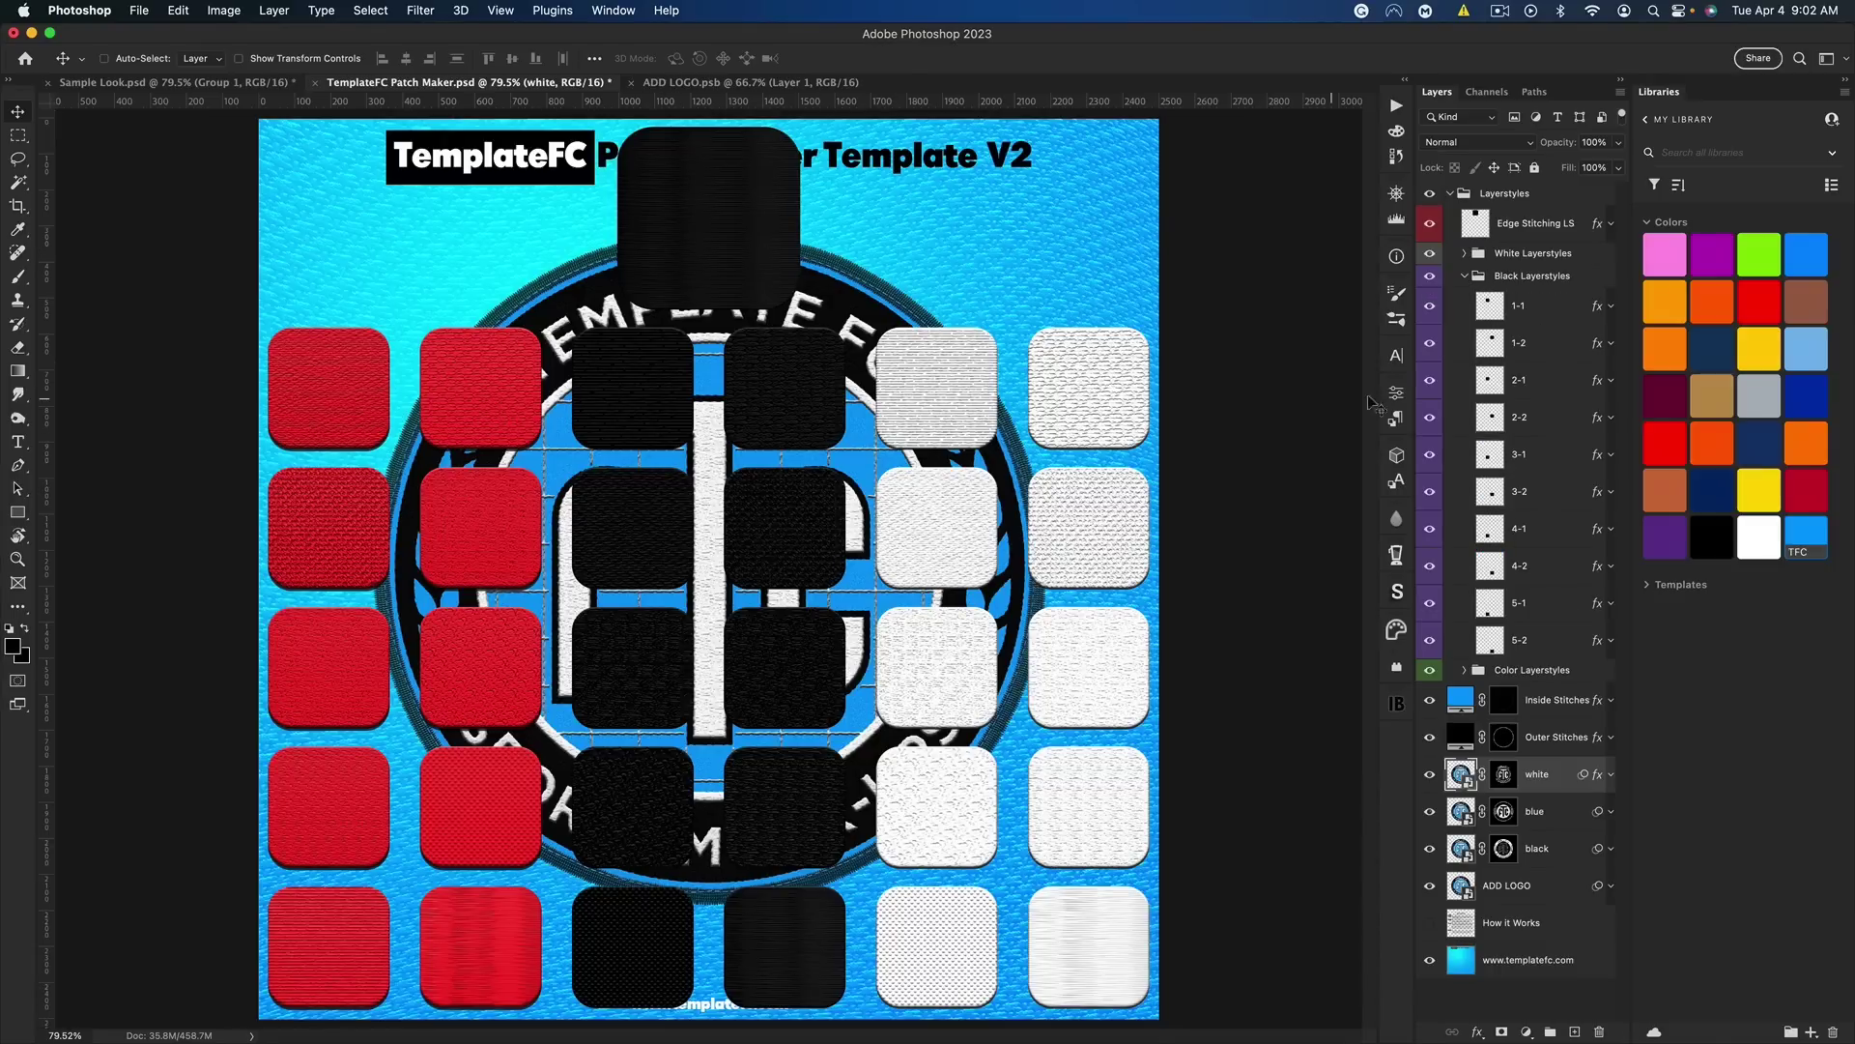
pyautogui.rightClick(1537, 416)
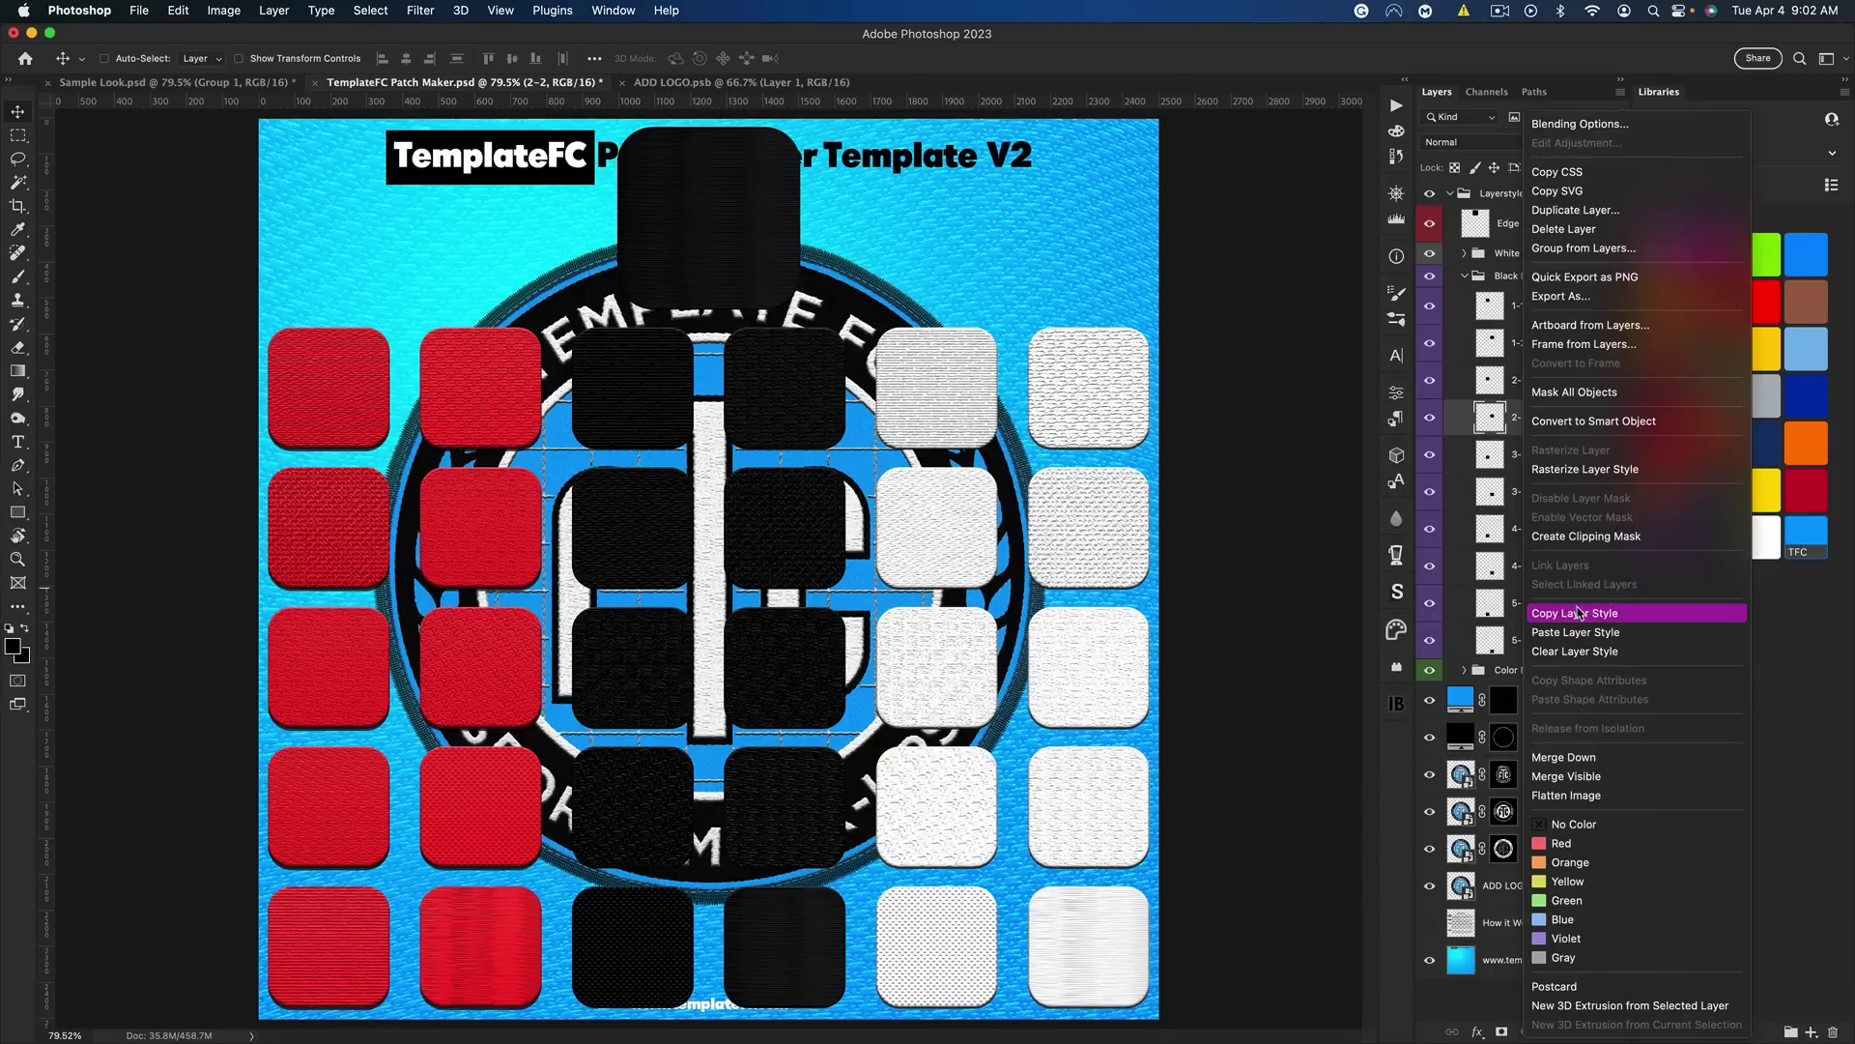
pyautogui.click(1577, 602)
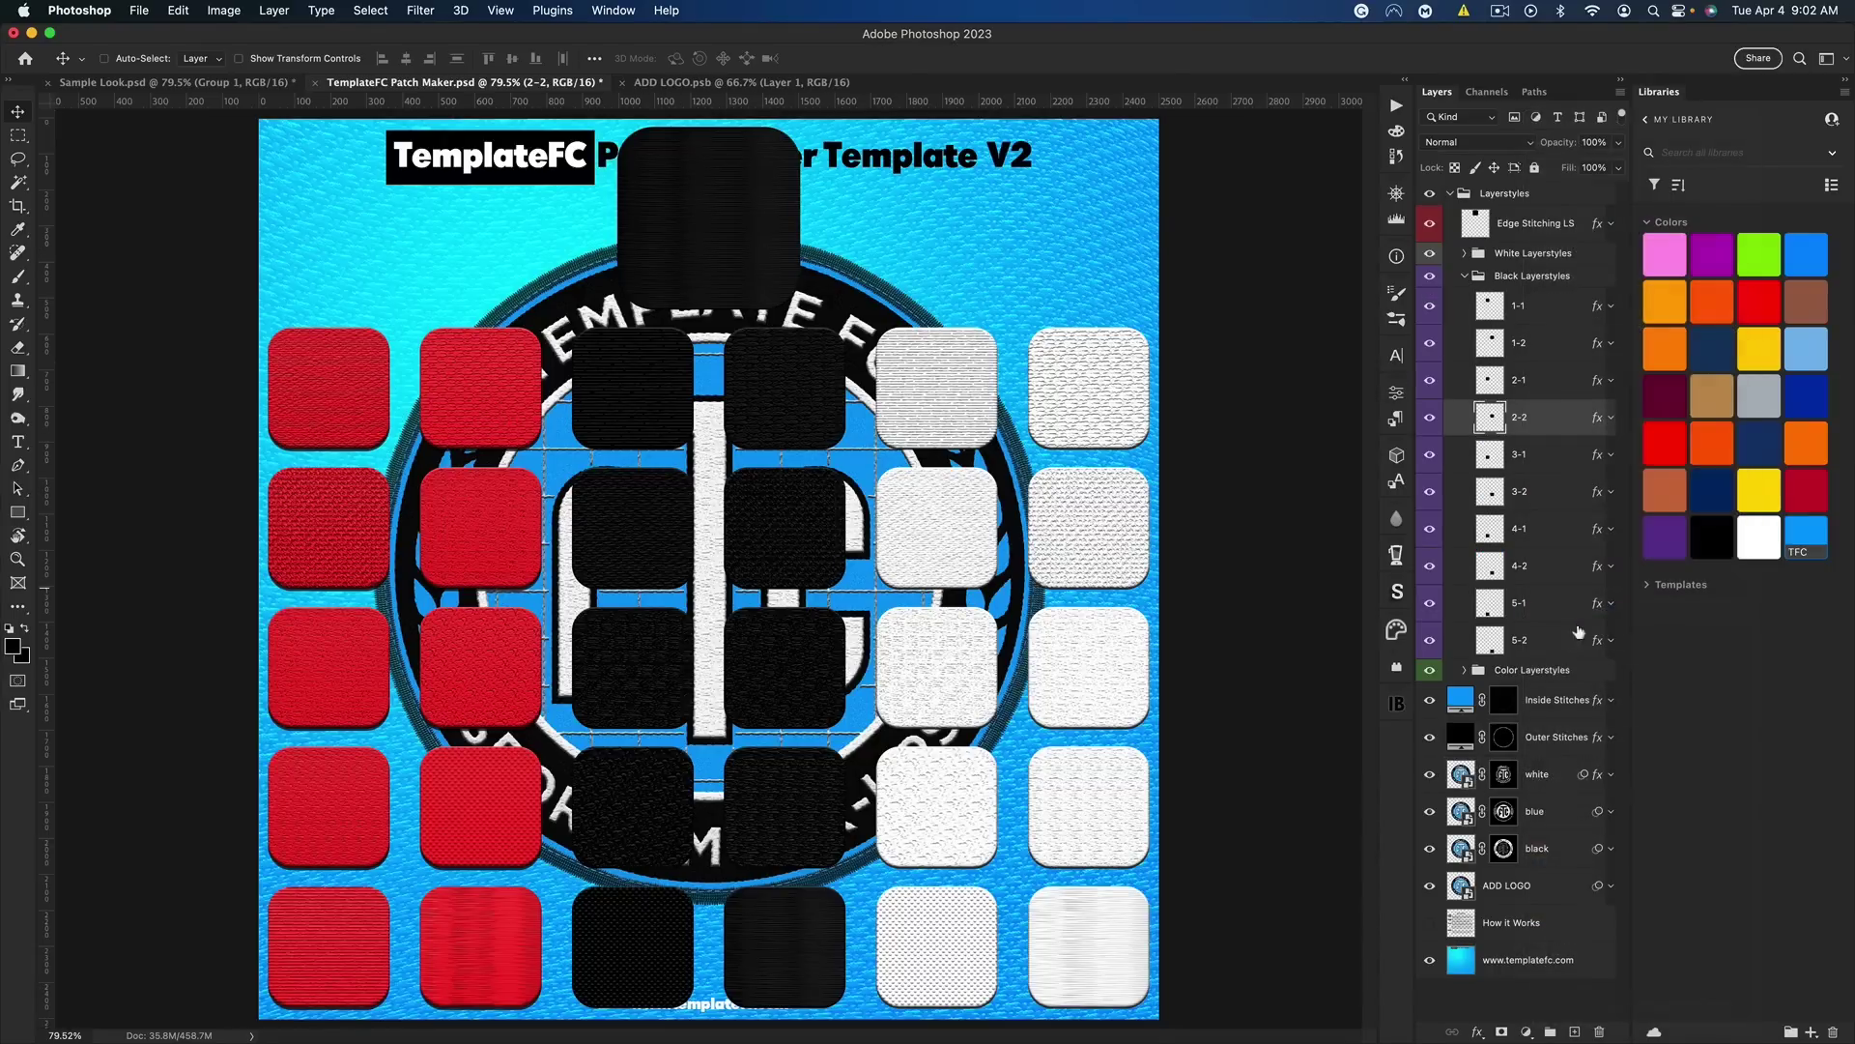
pyautogui.rightClick(1554, 850)
pyautogui.click(1594, 688)
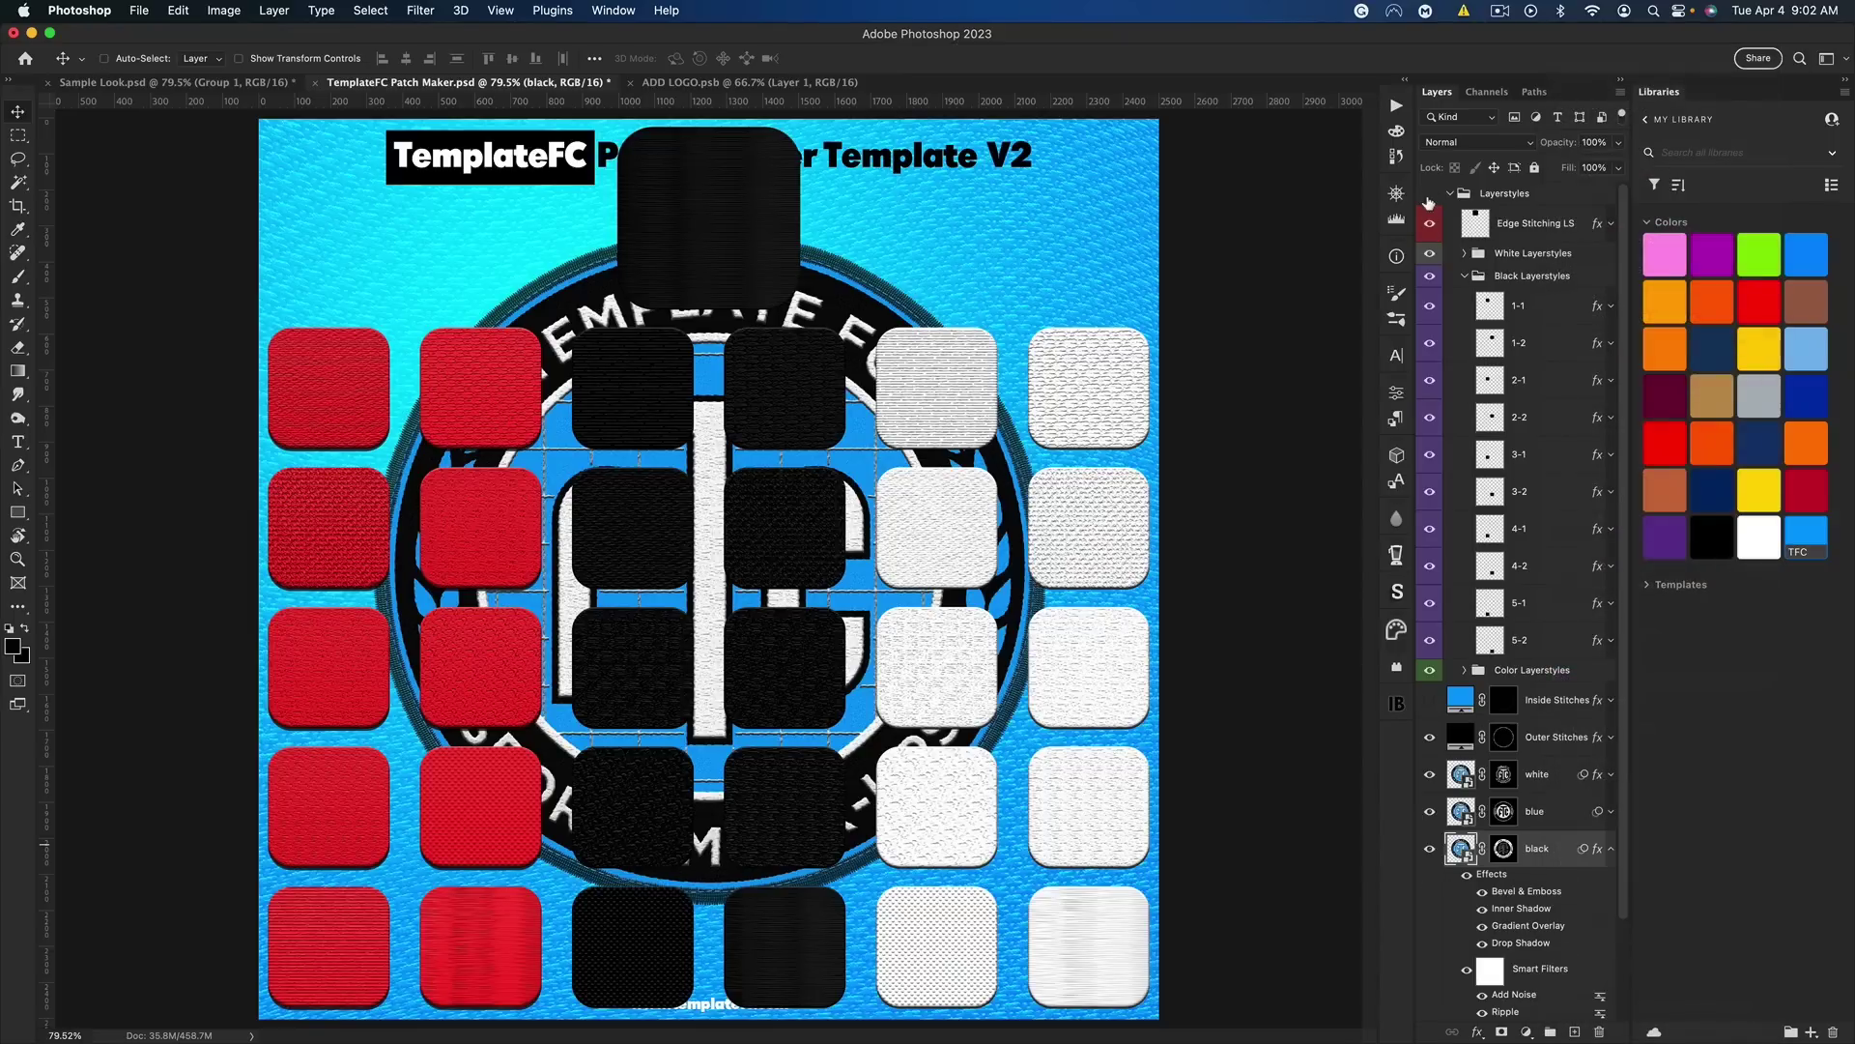
pyautogui.click(1428, 196)
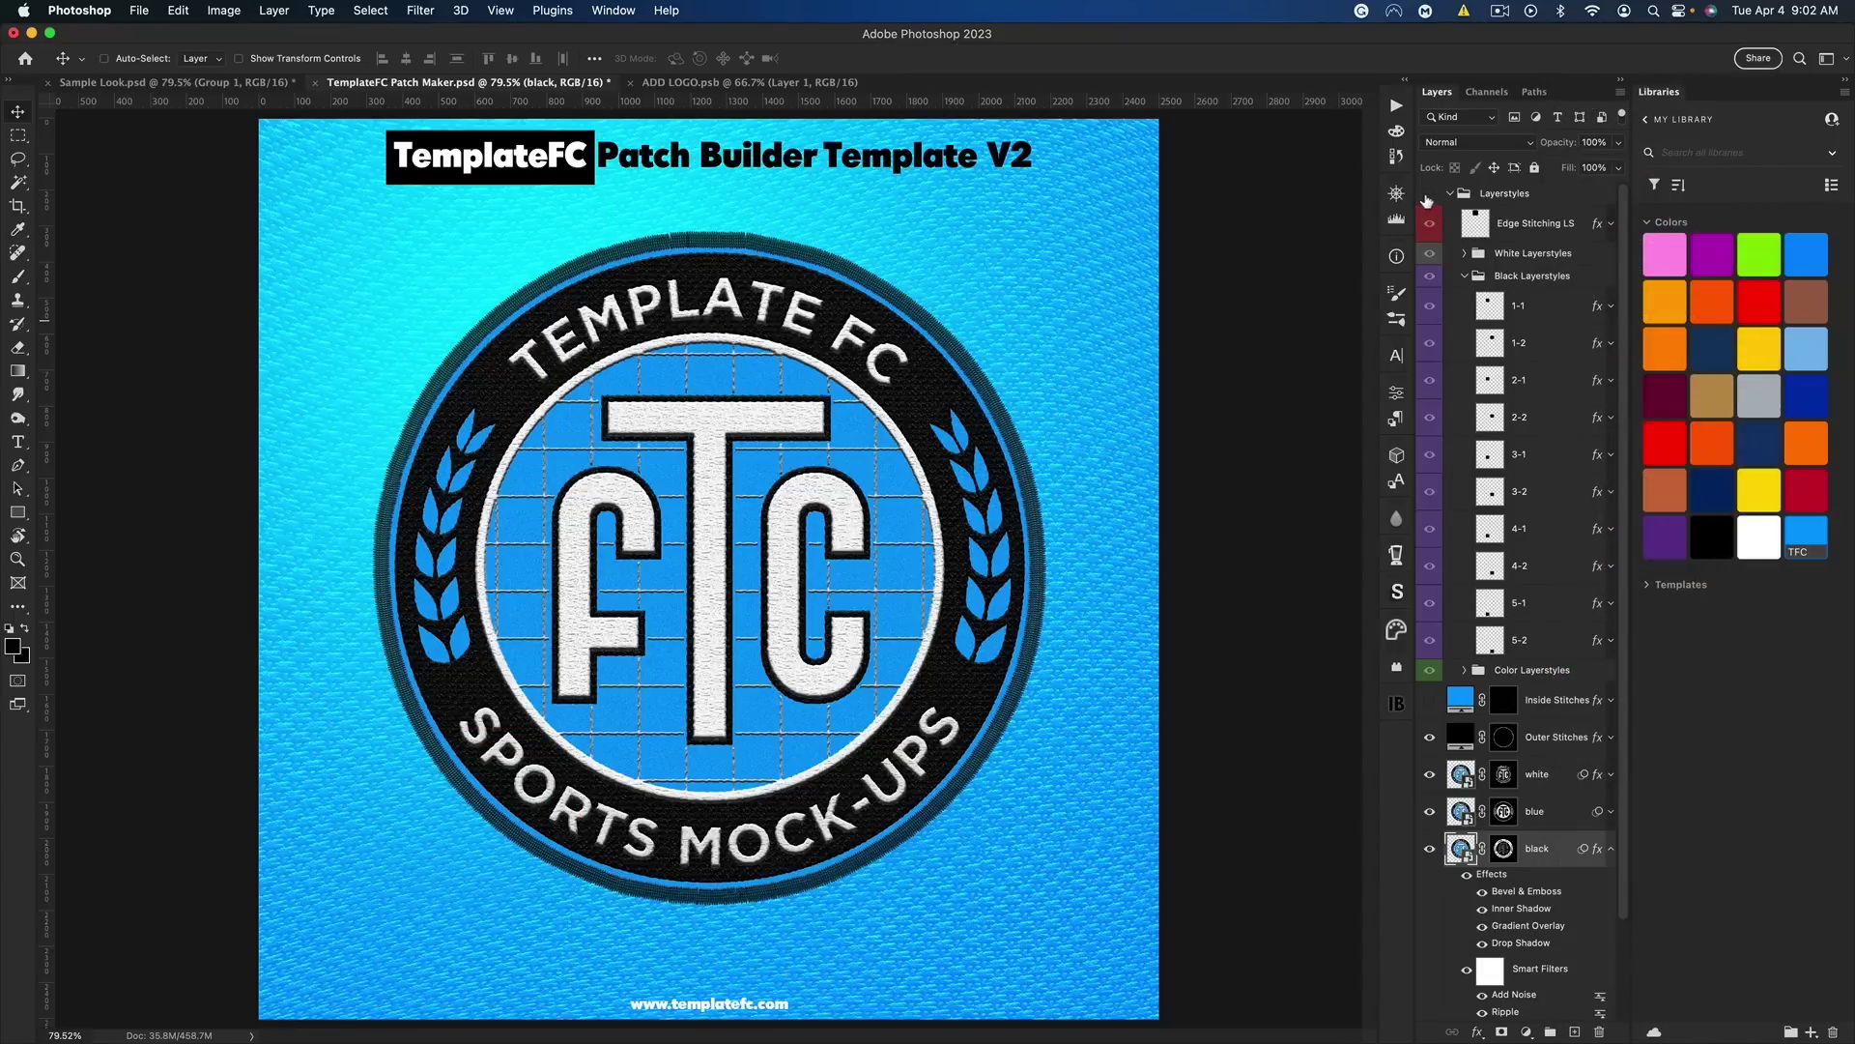
# Copy the layer style of Color Layerstyles swatch 5-2 onto the blue layer, and view the patch at 100% with the Layerstyles group hidden
pyautogui.click(1465, 277)
pyautogui.click(1467, 299)
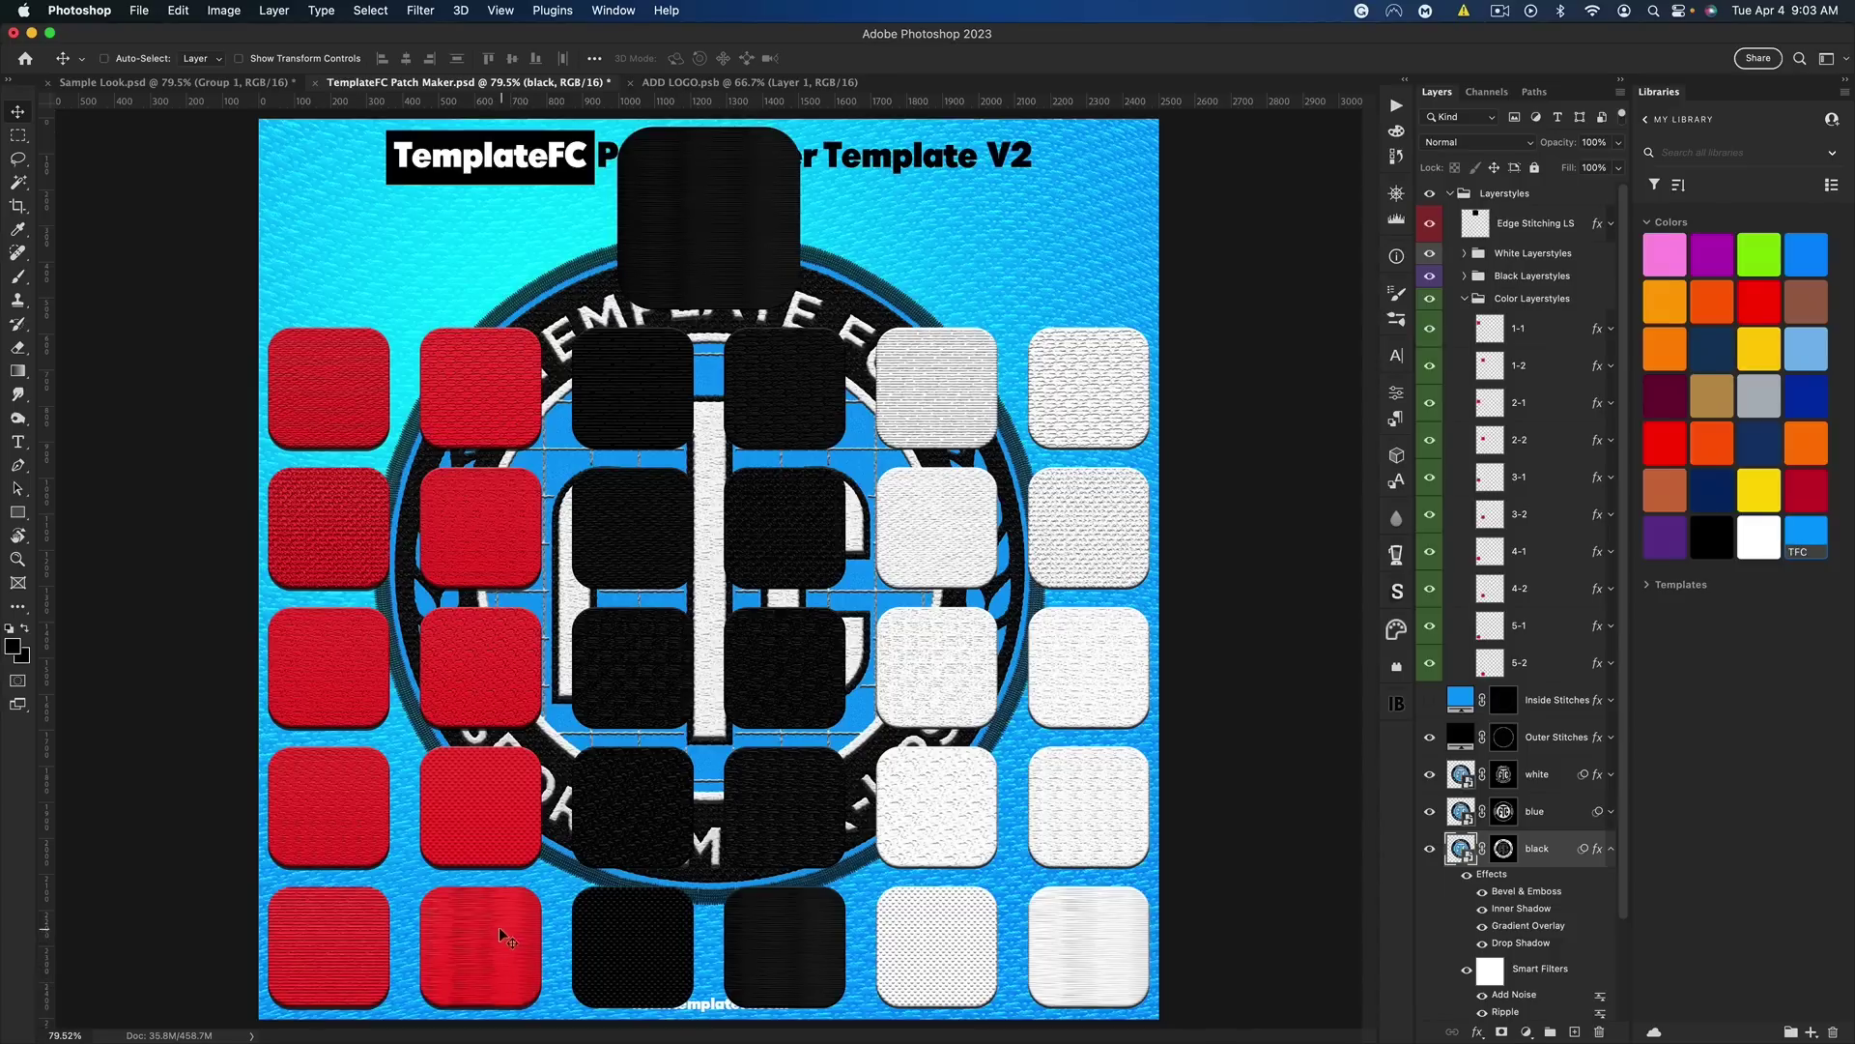
pyautogui.rightClick(1543, 670)
pyautogui.click(1577, 612)
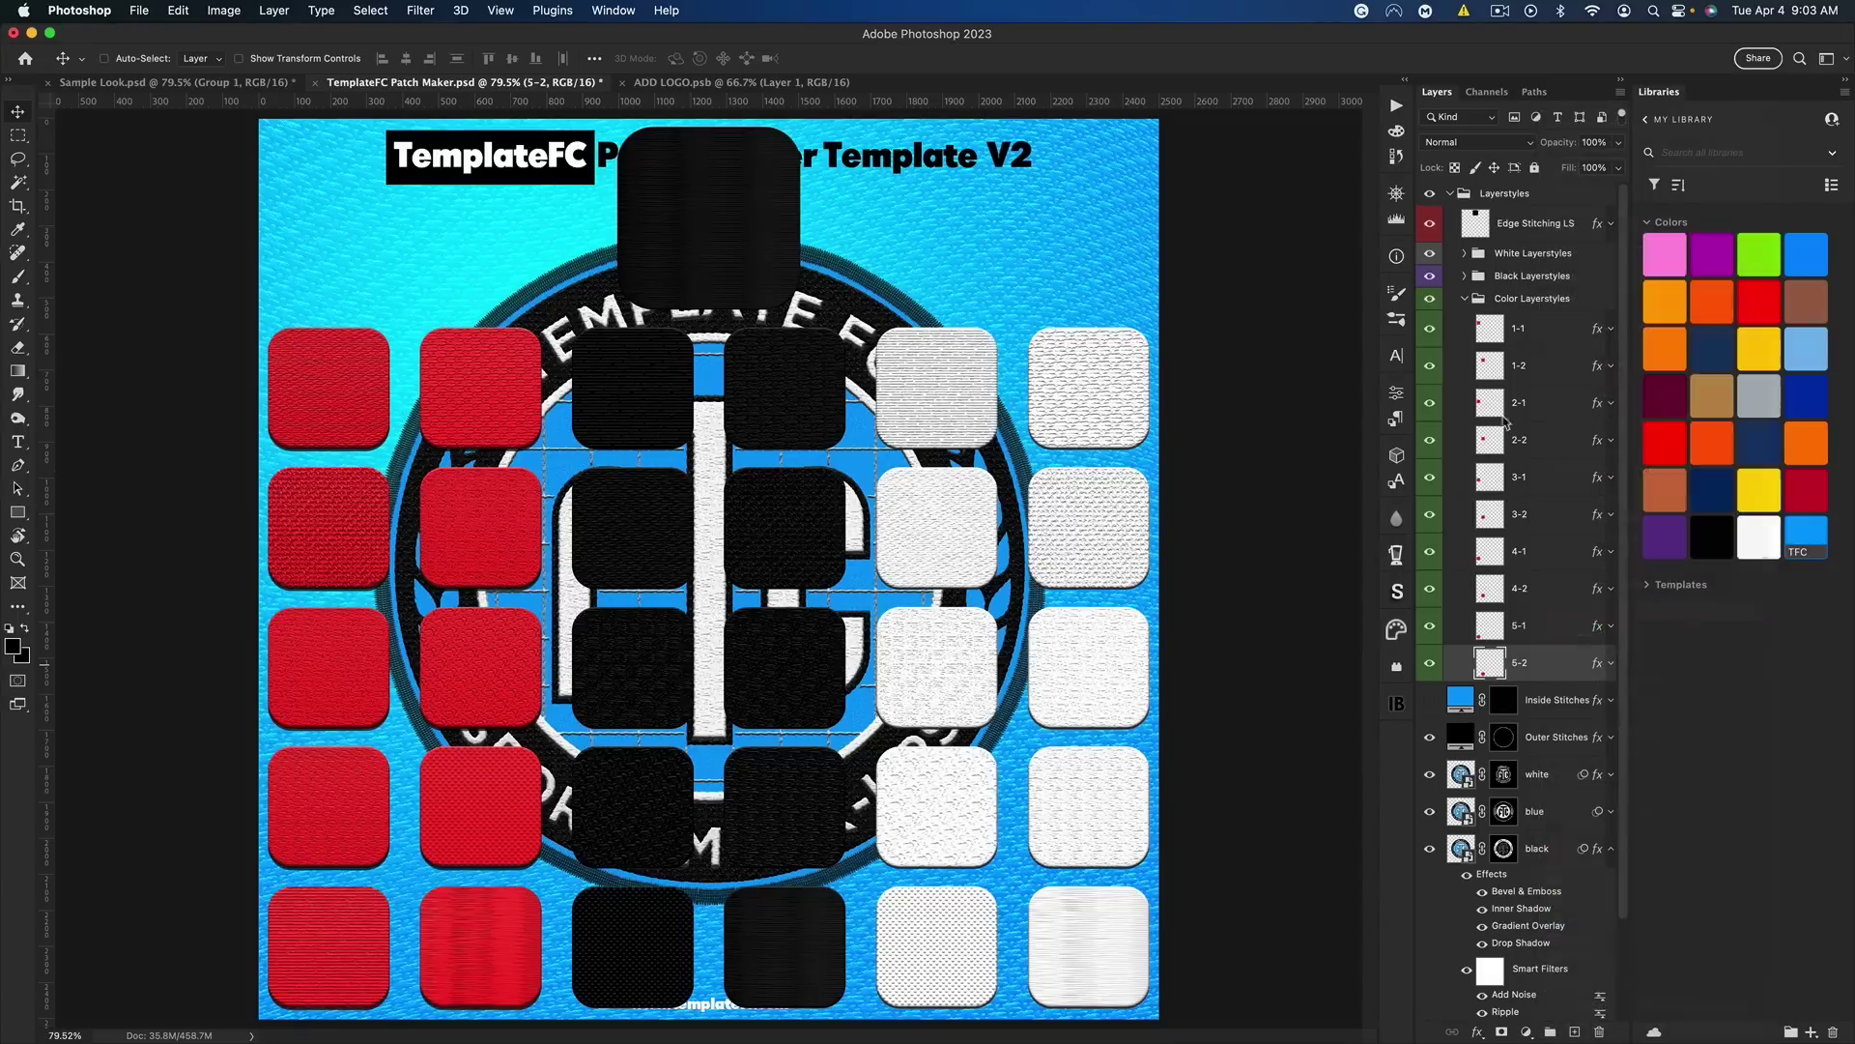
pyautogui.click(1466, 299)
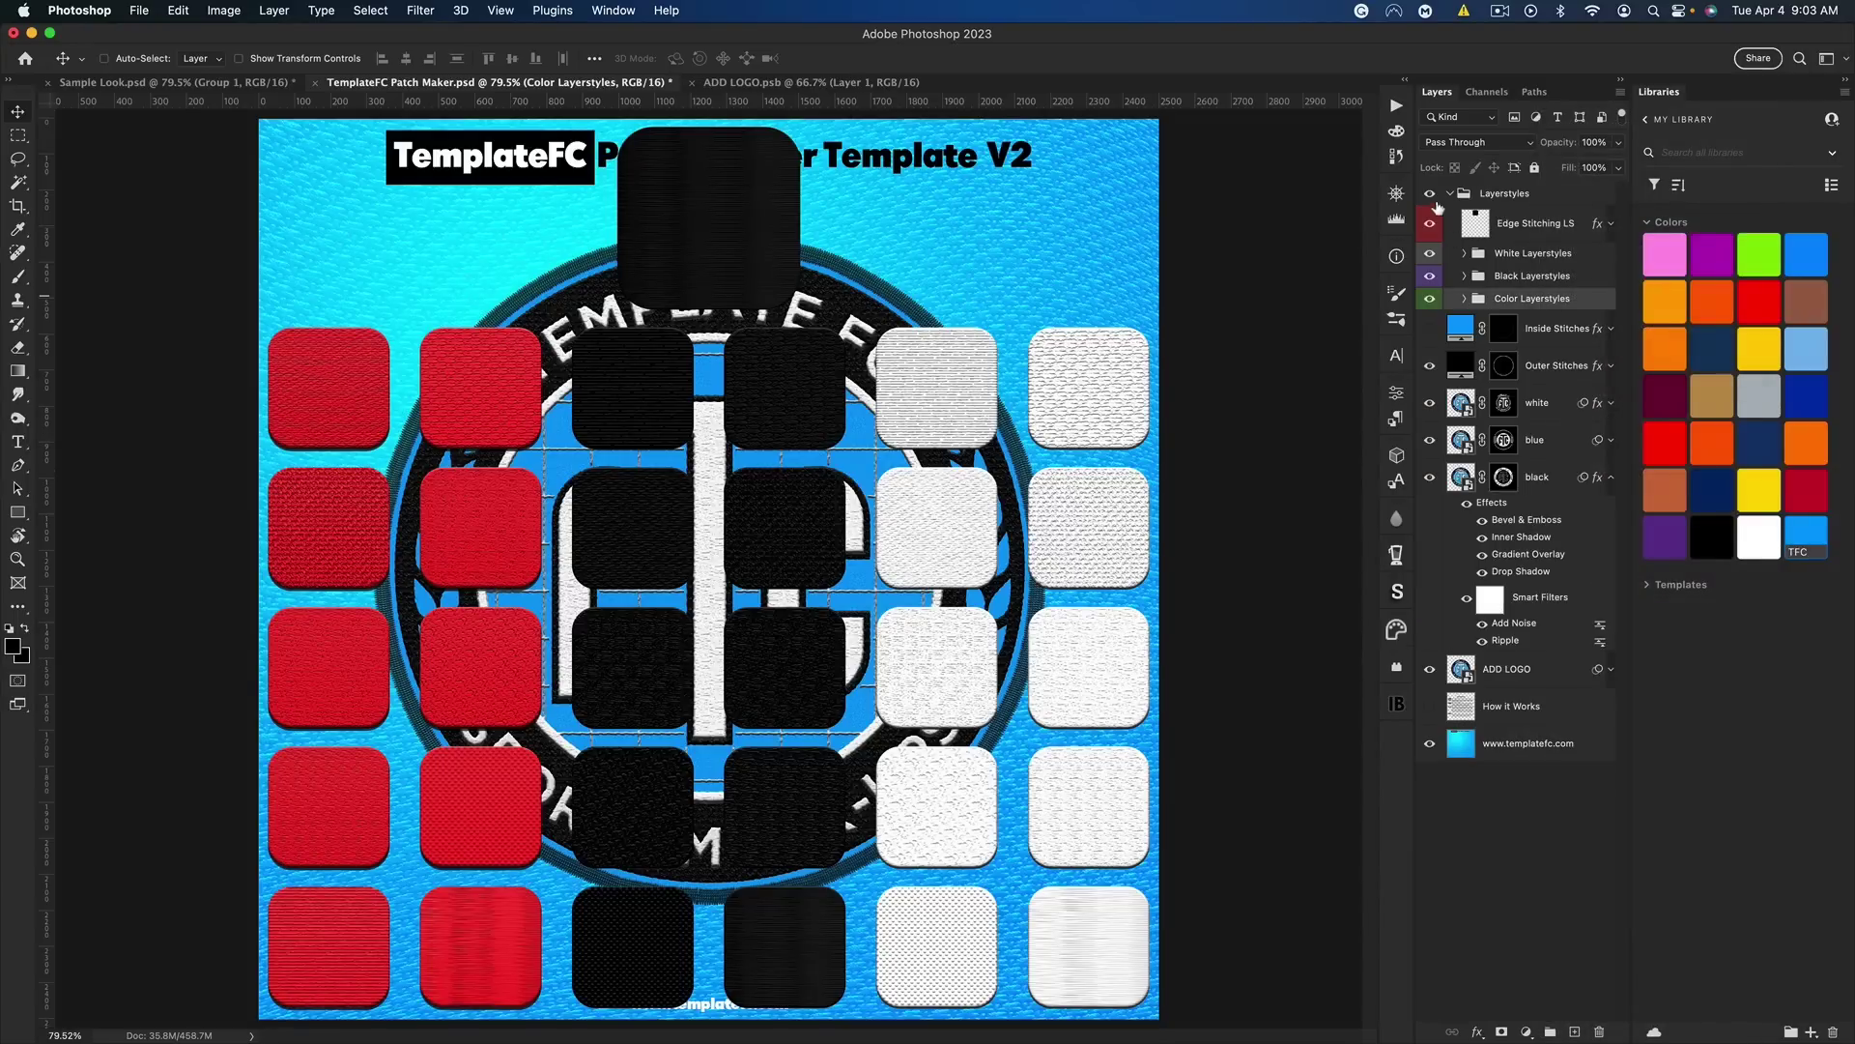
pyautogui.click(1430, 194)
pyautogui.rightClick(1549, 442)
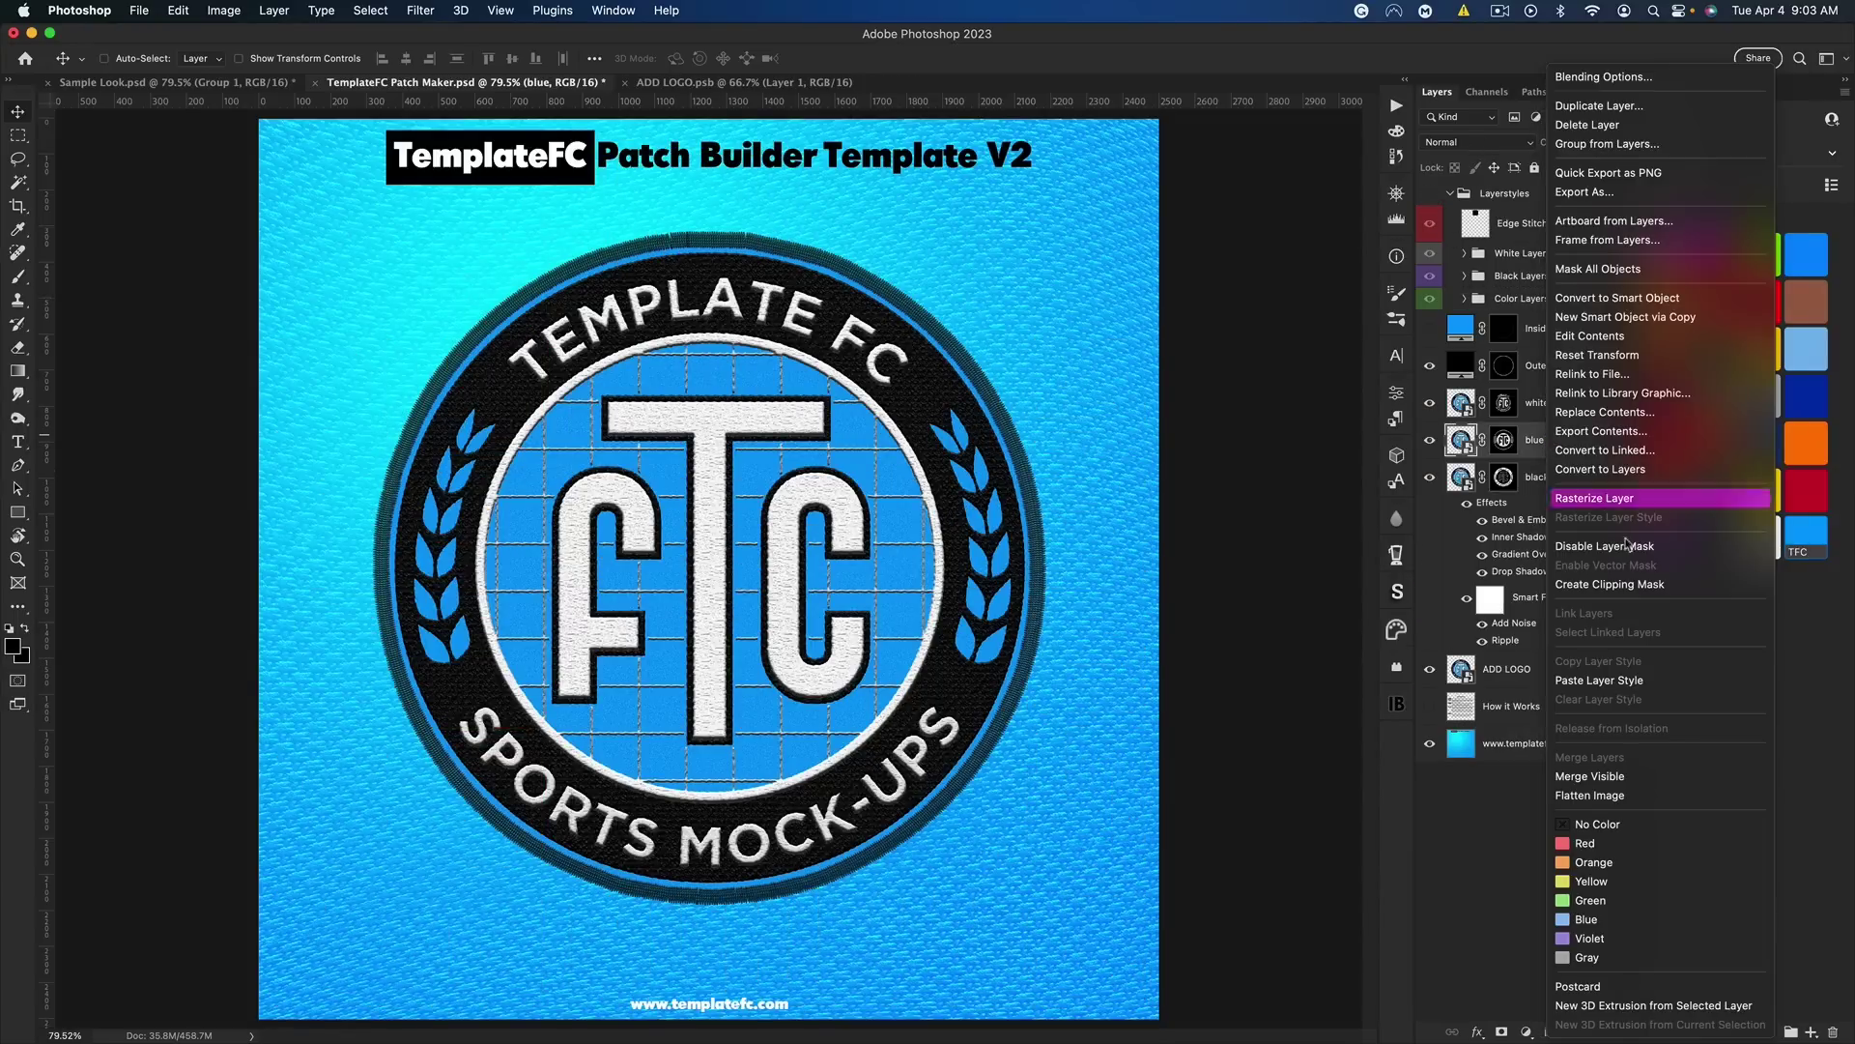
pyautogui.click(1607, 680)
pyautogui.press('super+1')
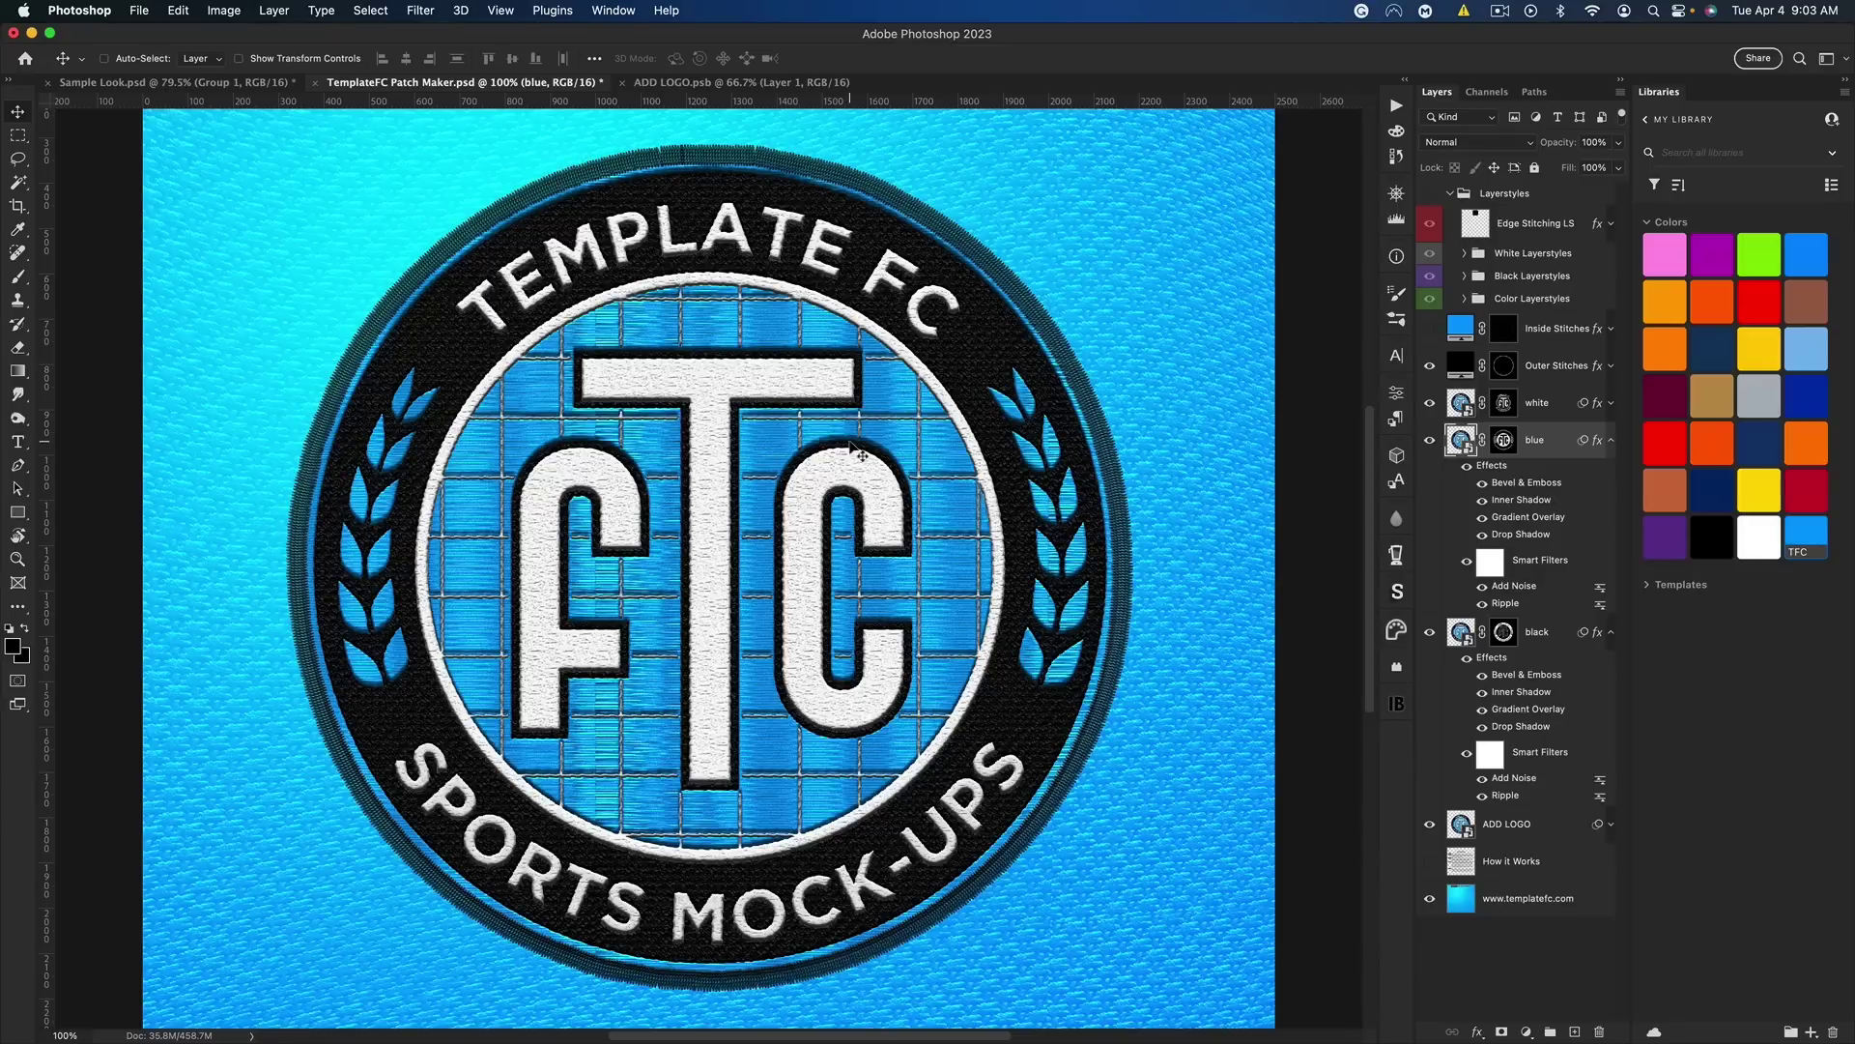
# Copy the layer style of Color Layerstyles swatch 1-2 onto the blue layer, and hide the Layerstyles group
pyautogui.click(1428, 899)
pyautogui.click(1465, 301)
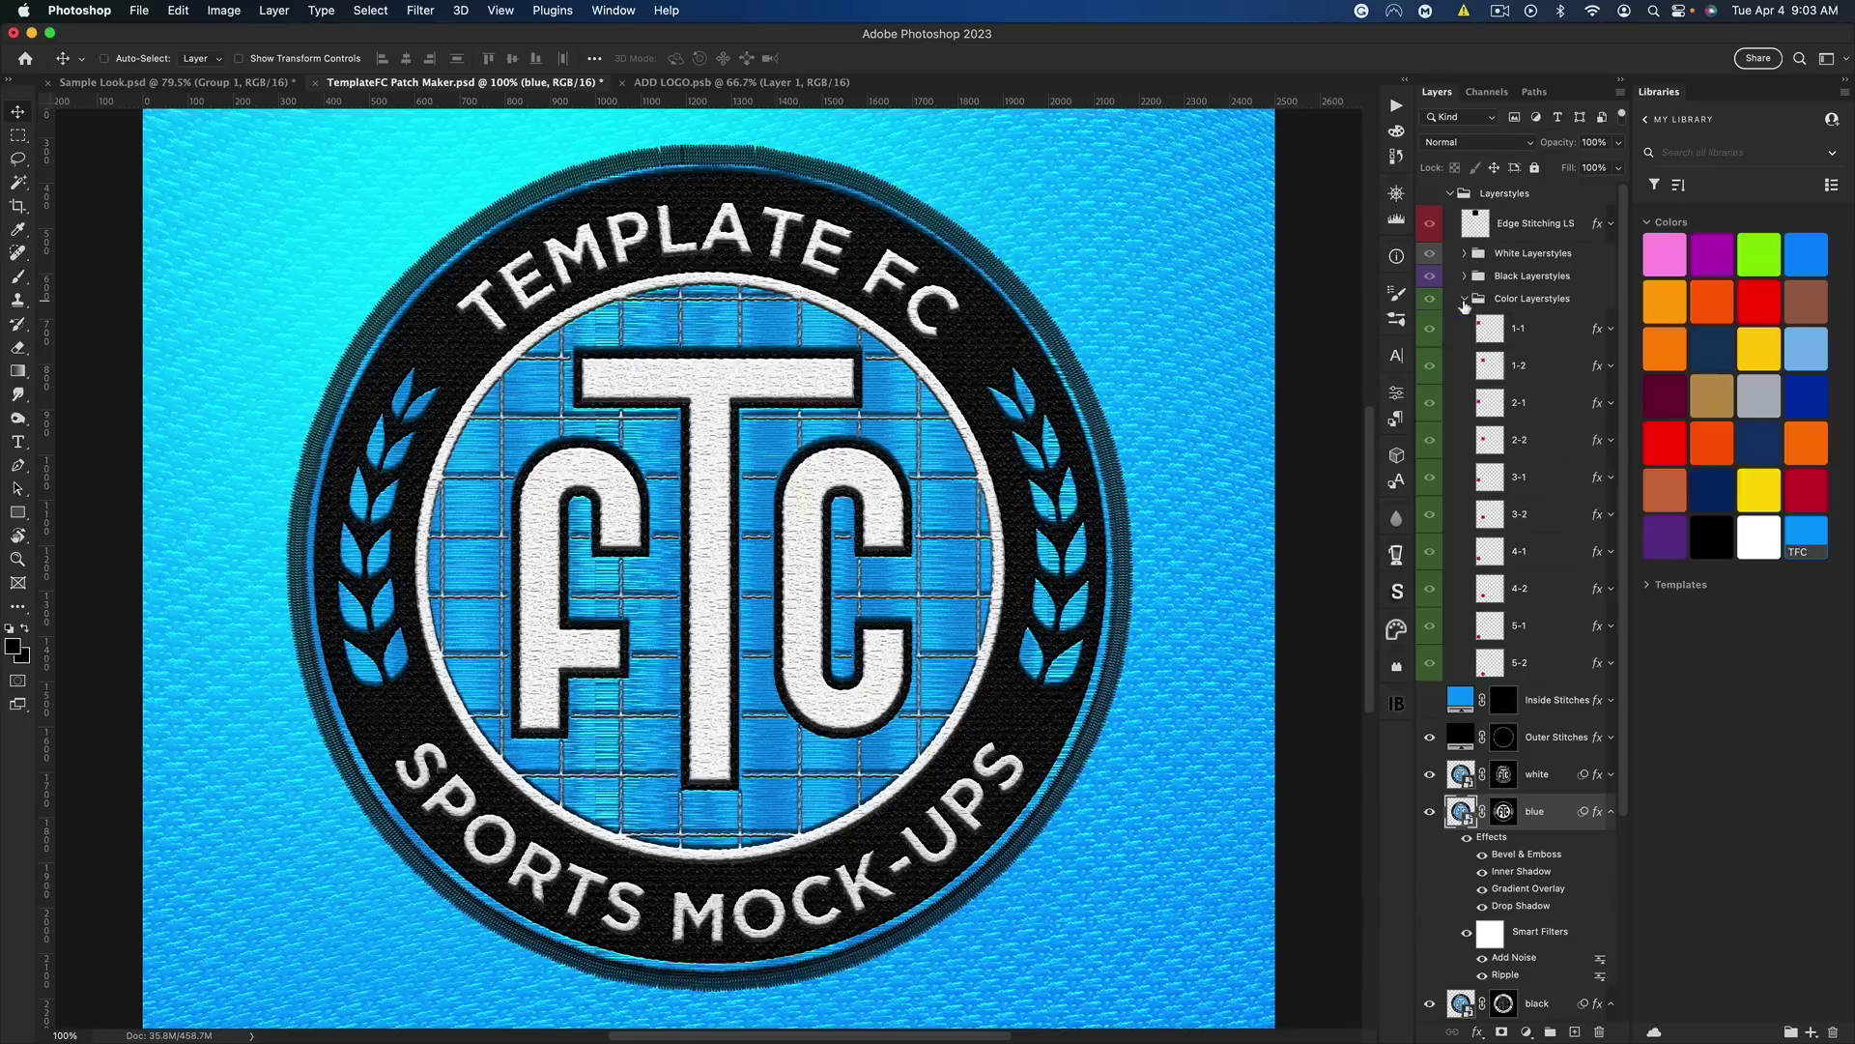
pyautogui.click(1429, 194)
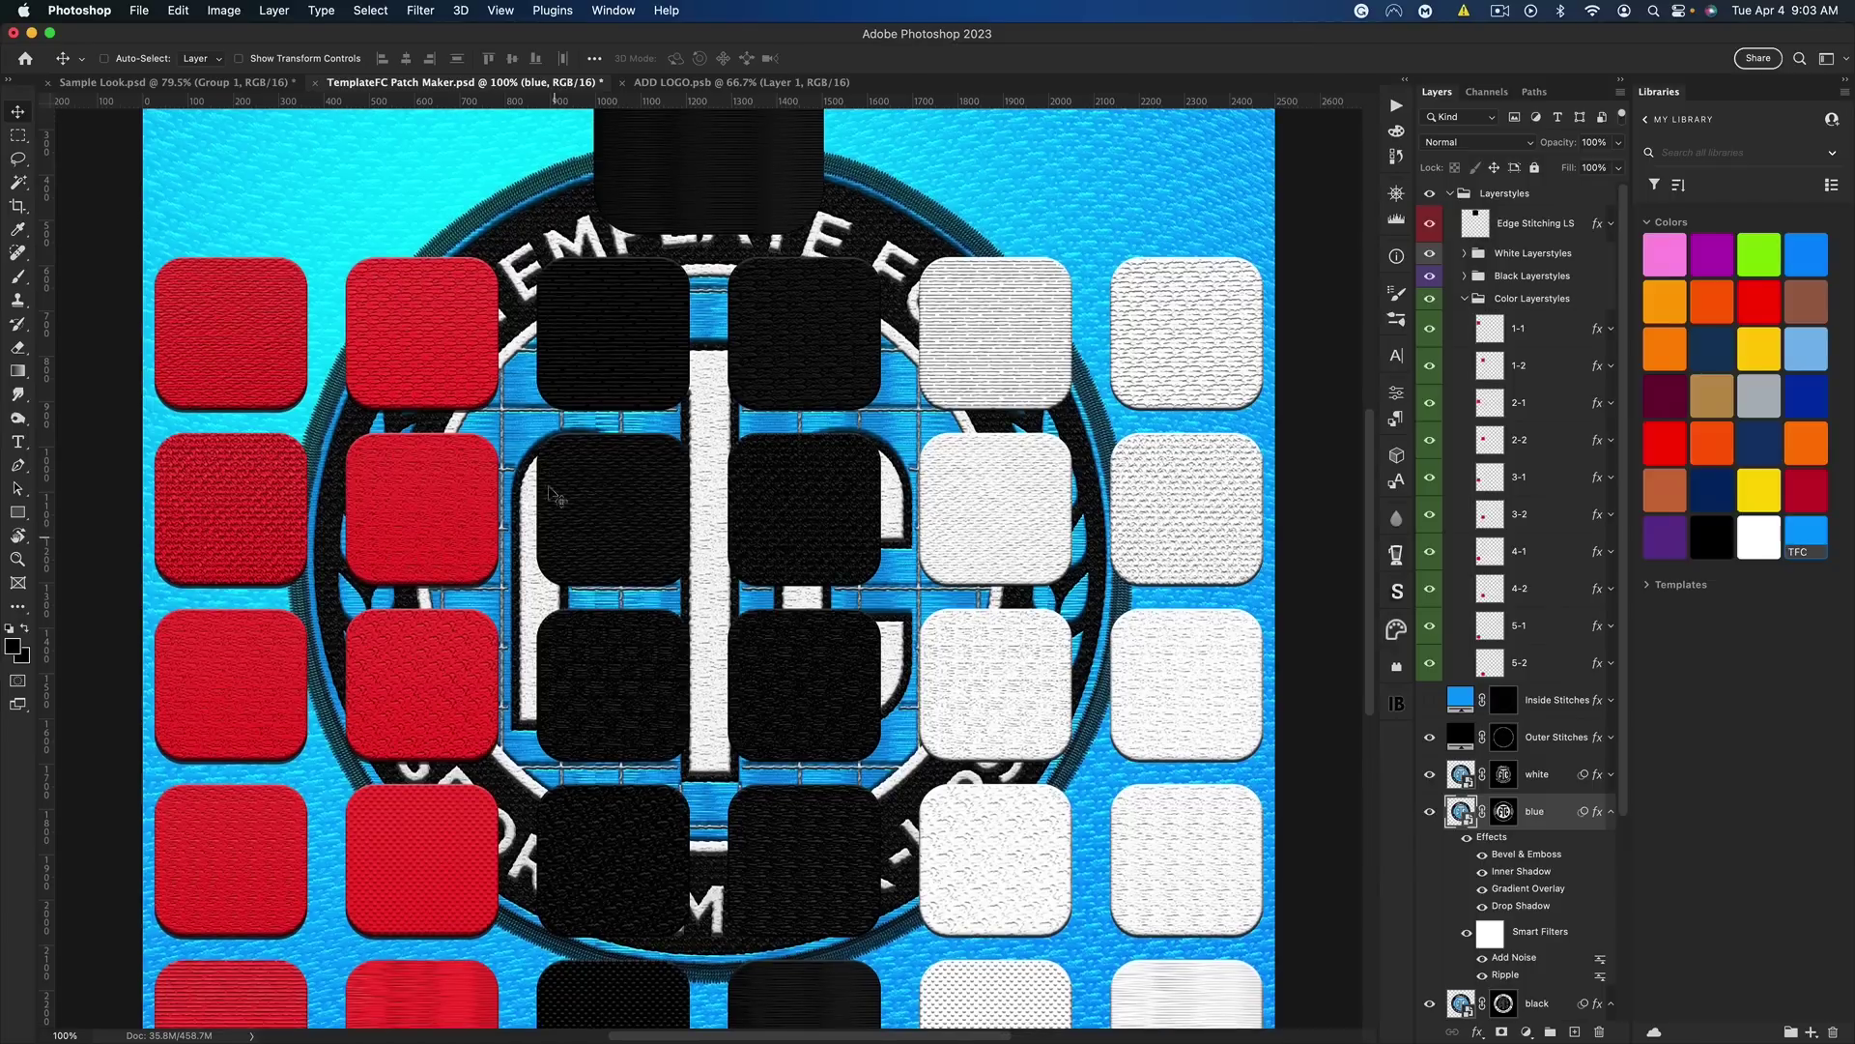
pyautogui.rightClick(1537, 376)
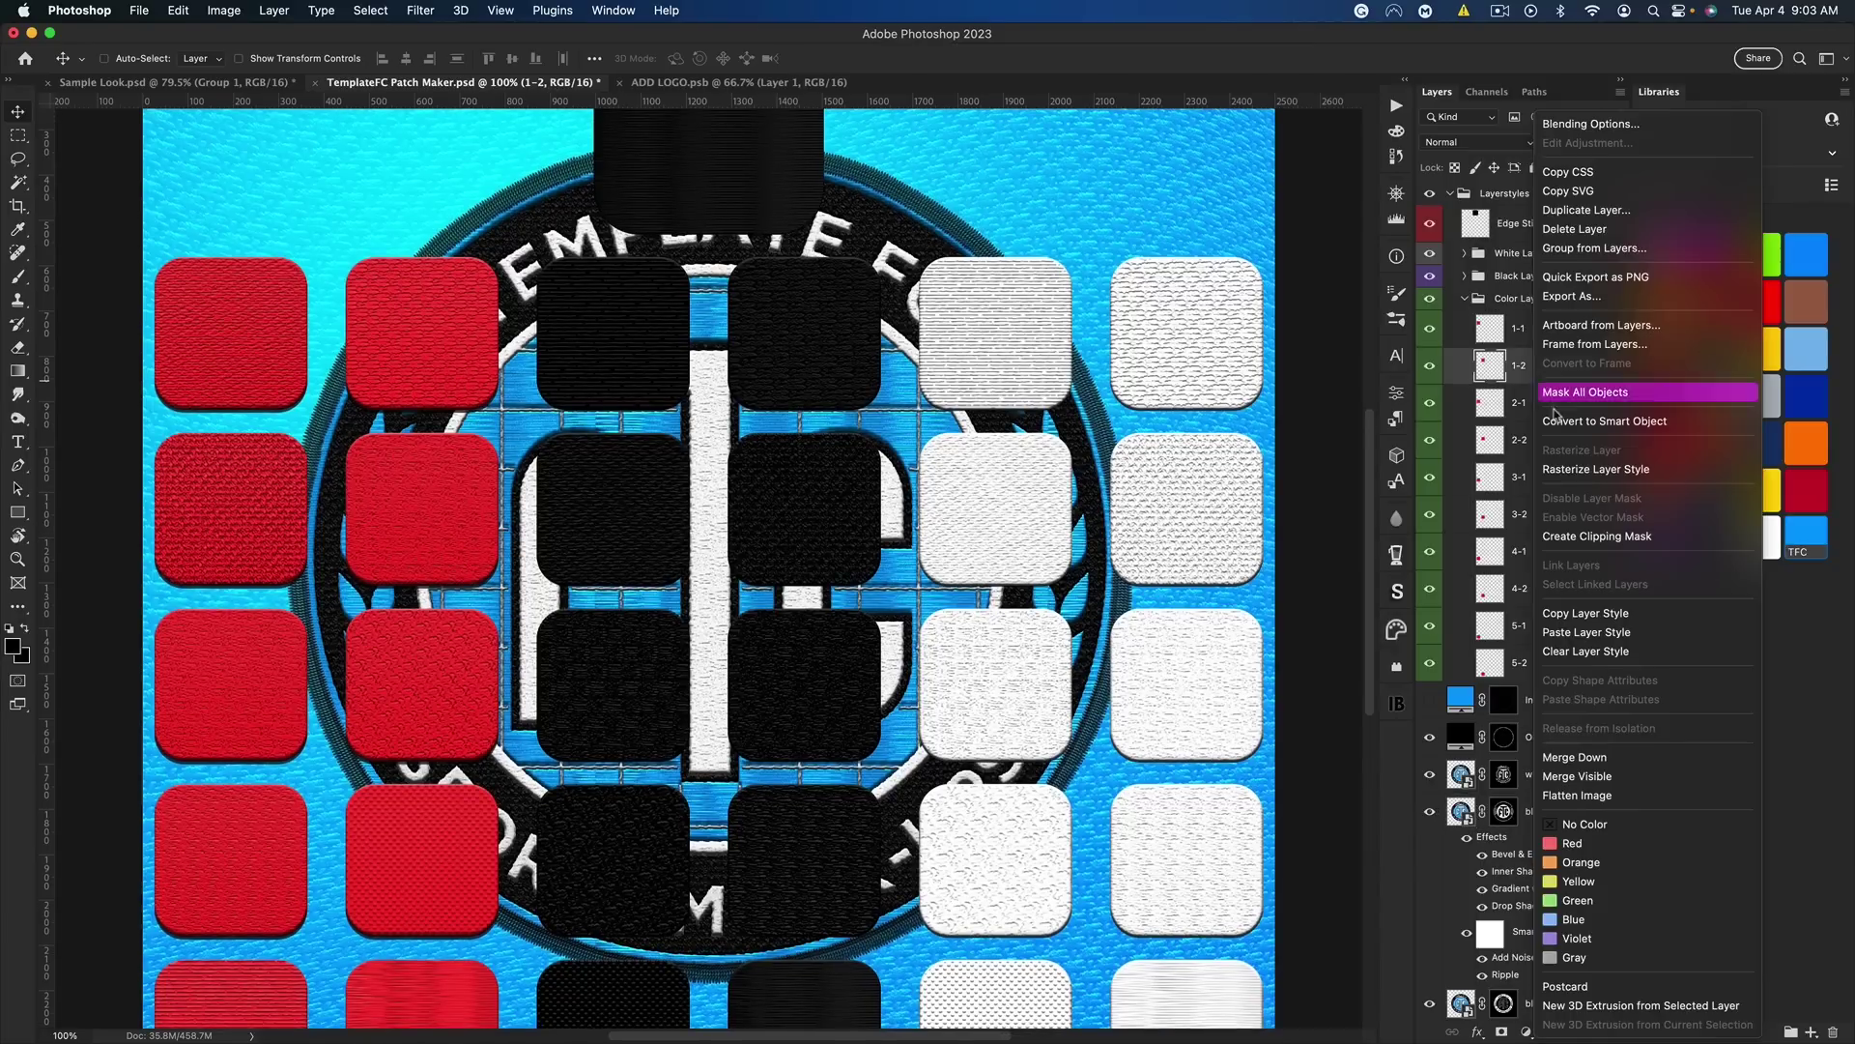
pyautogui.click(1546, 608)
pyautogui.click(1449, 194)
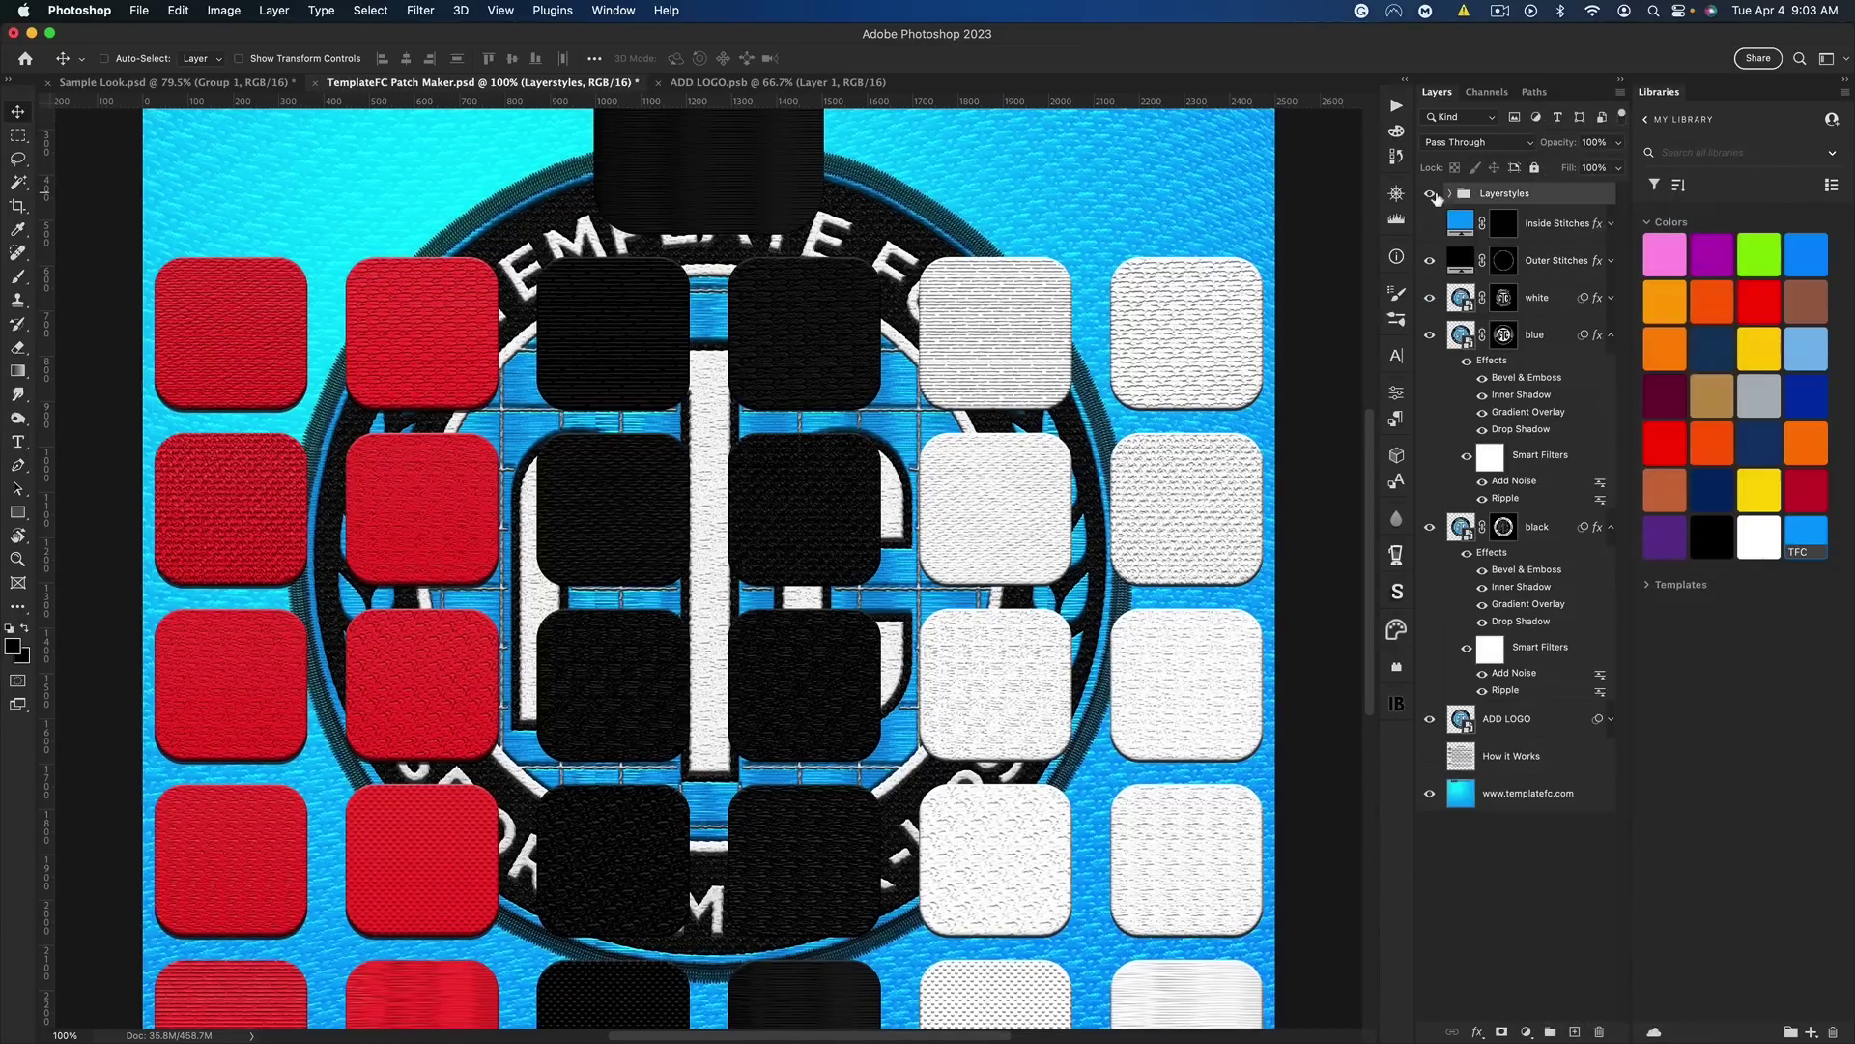
pyautogui.click(1431, 196)
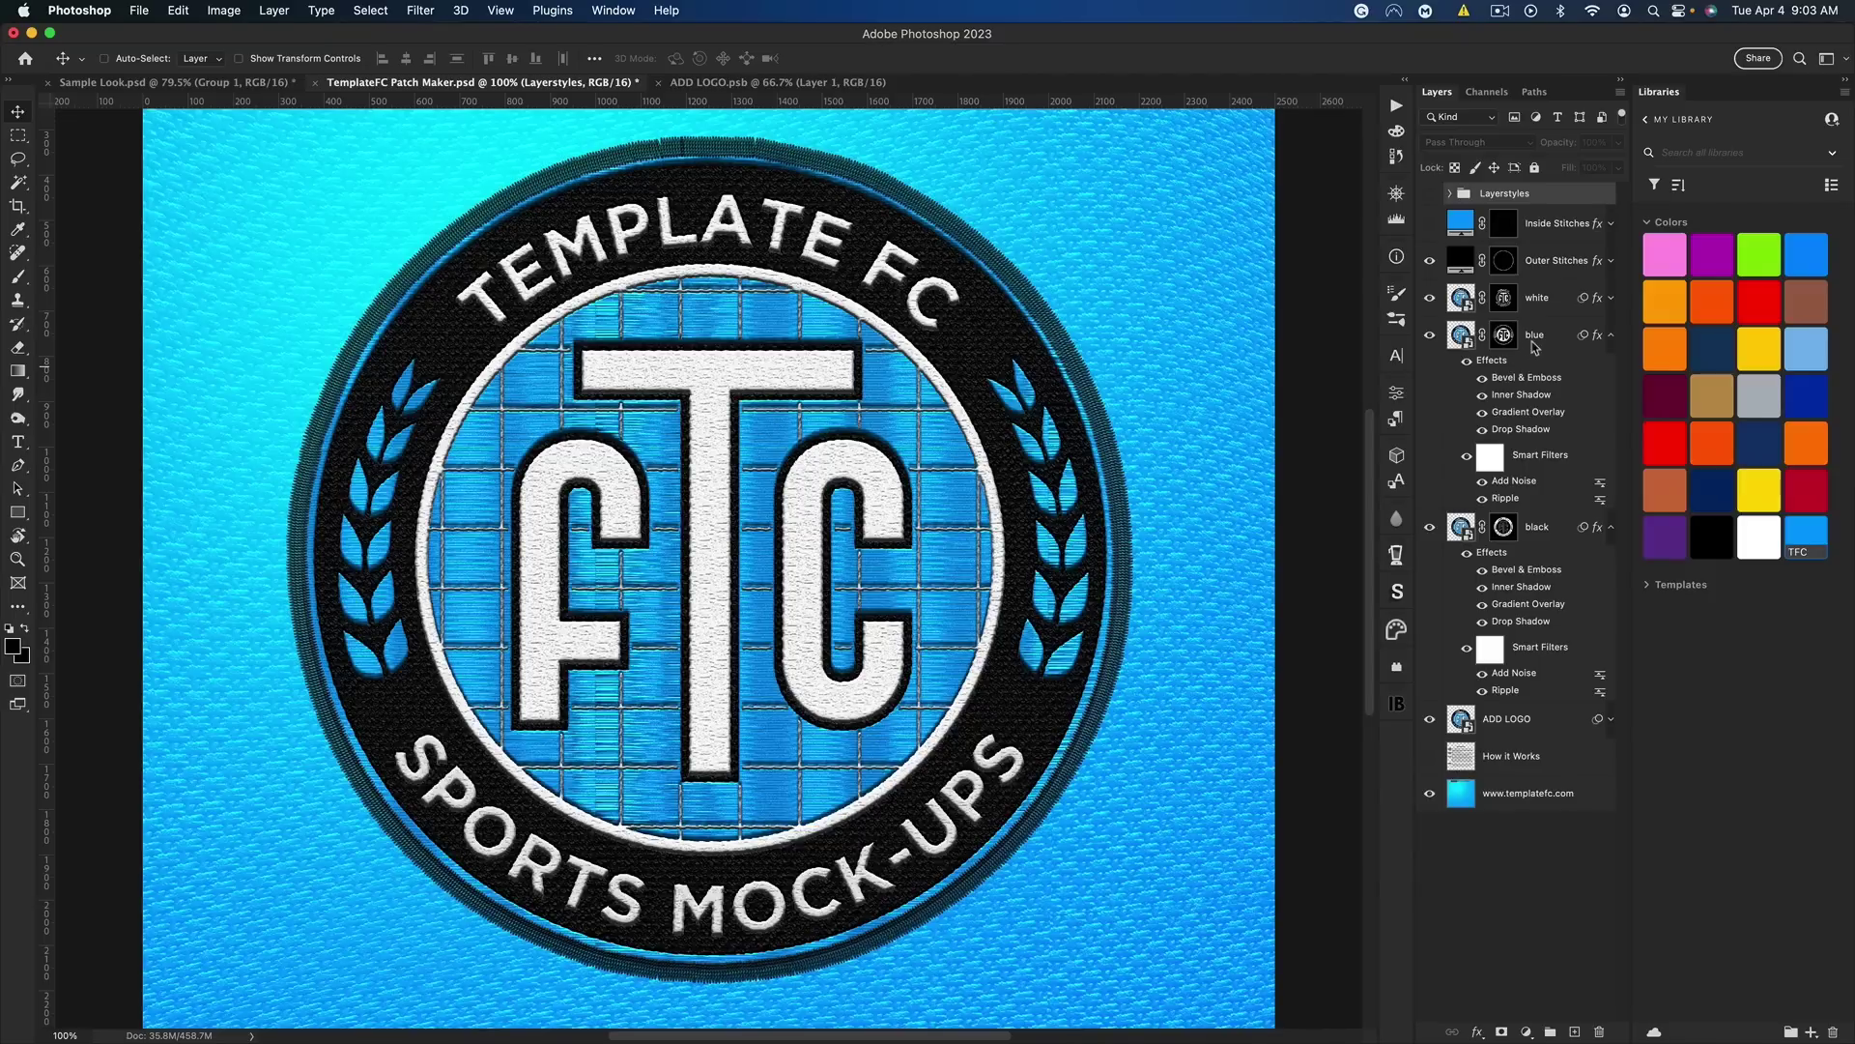
pyautogui.rightClick(1536, 348)
pyautogui.click(1152, 335)
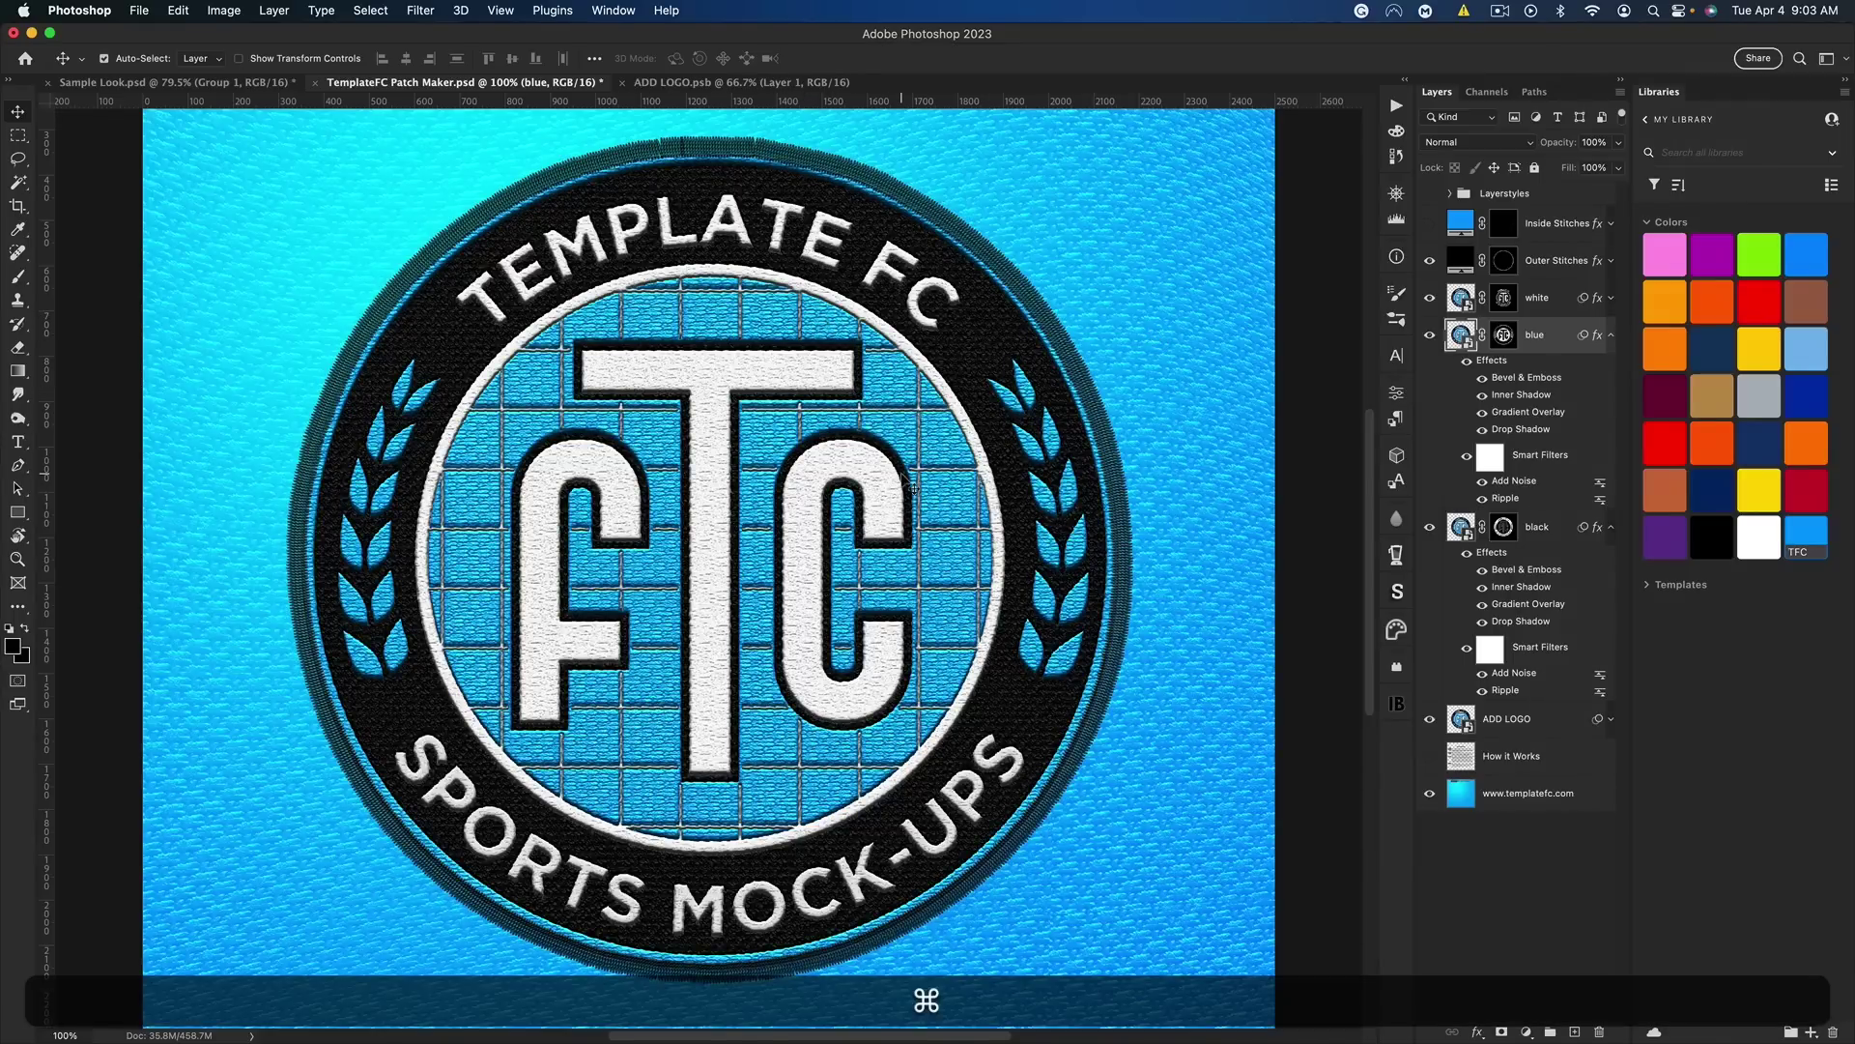
# Show the Inside Stitches layer and group all patch layers from ADD LOGO up to Inside Stitches
pyautogui.press('super+0')
pyautogui.press('super+minus')
pyautogui.press('super+minus')
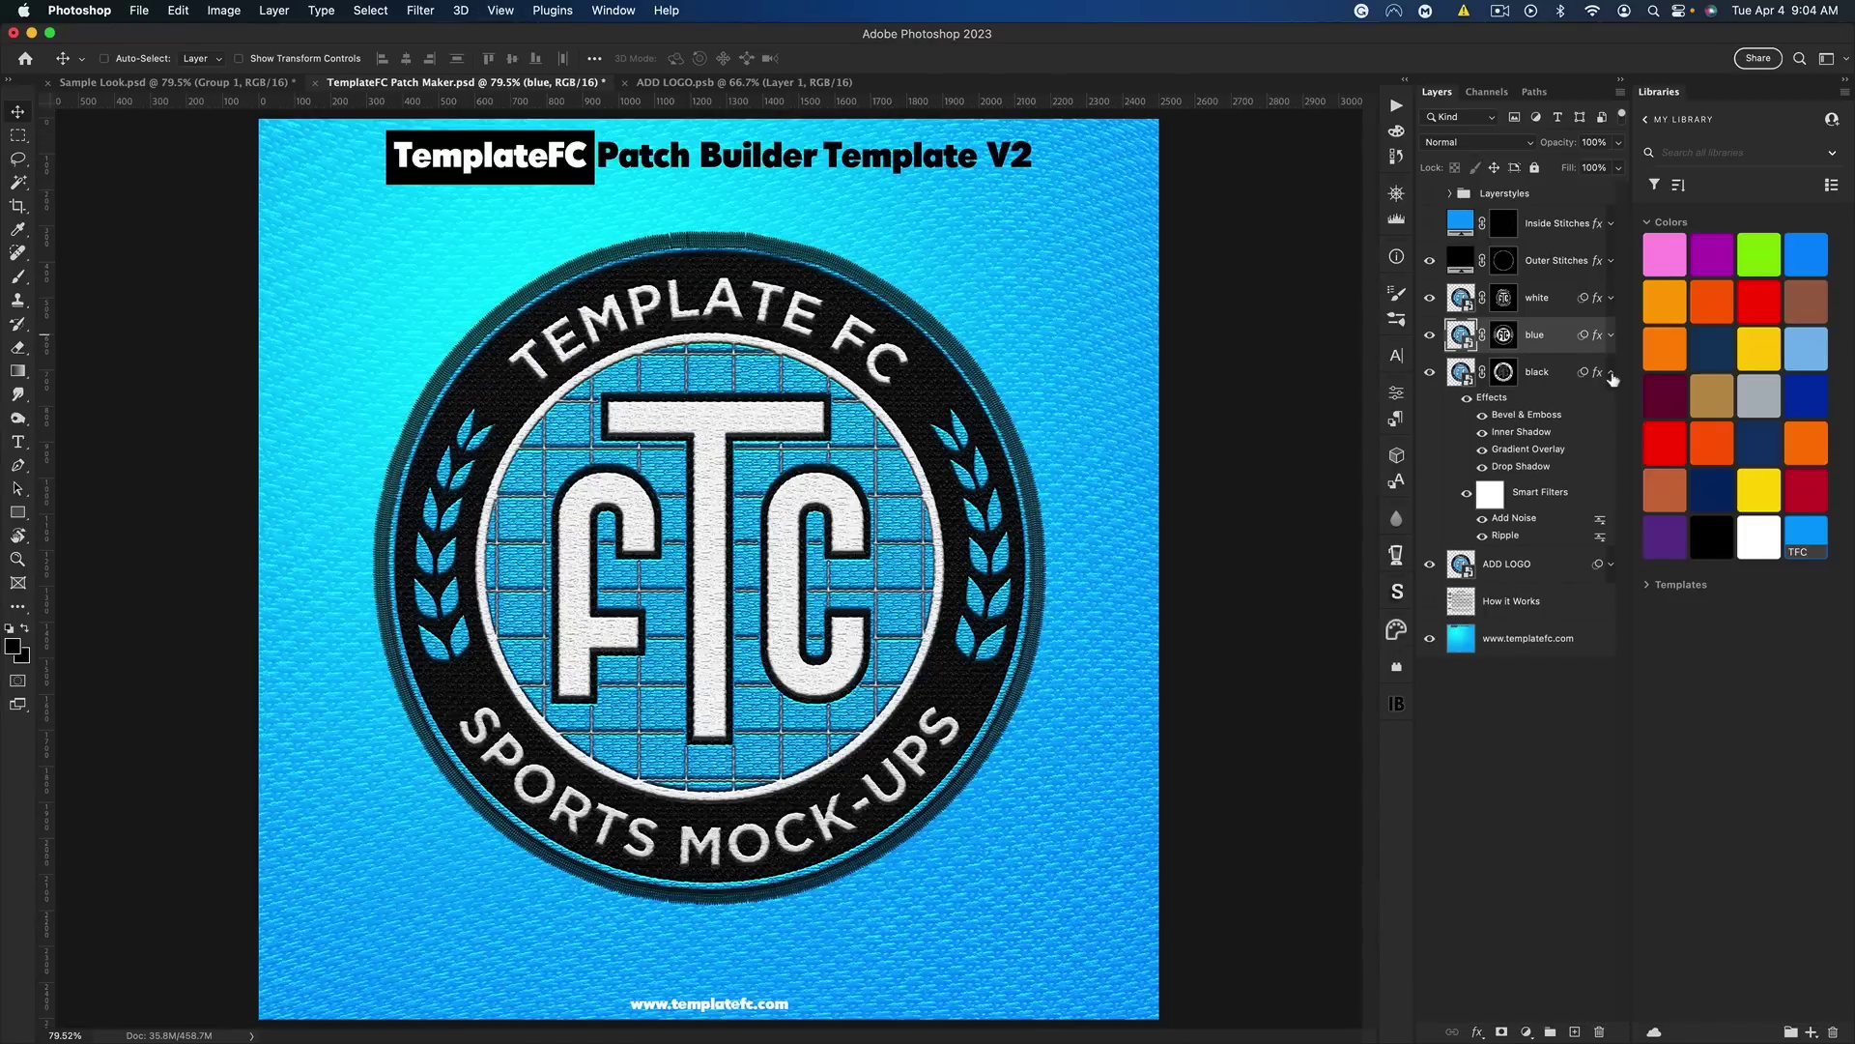
pyautogui.click(1528, 421)
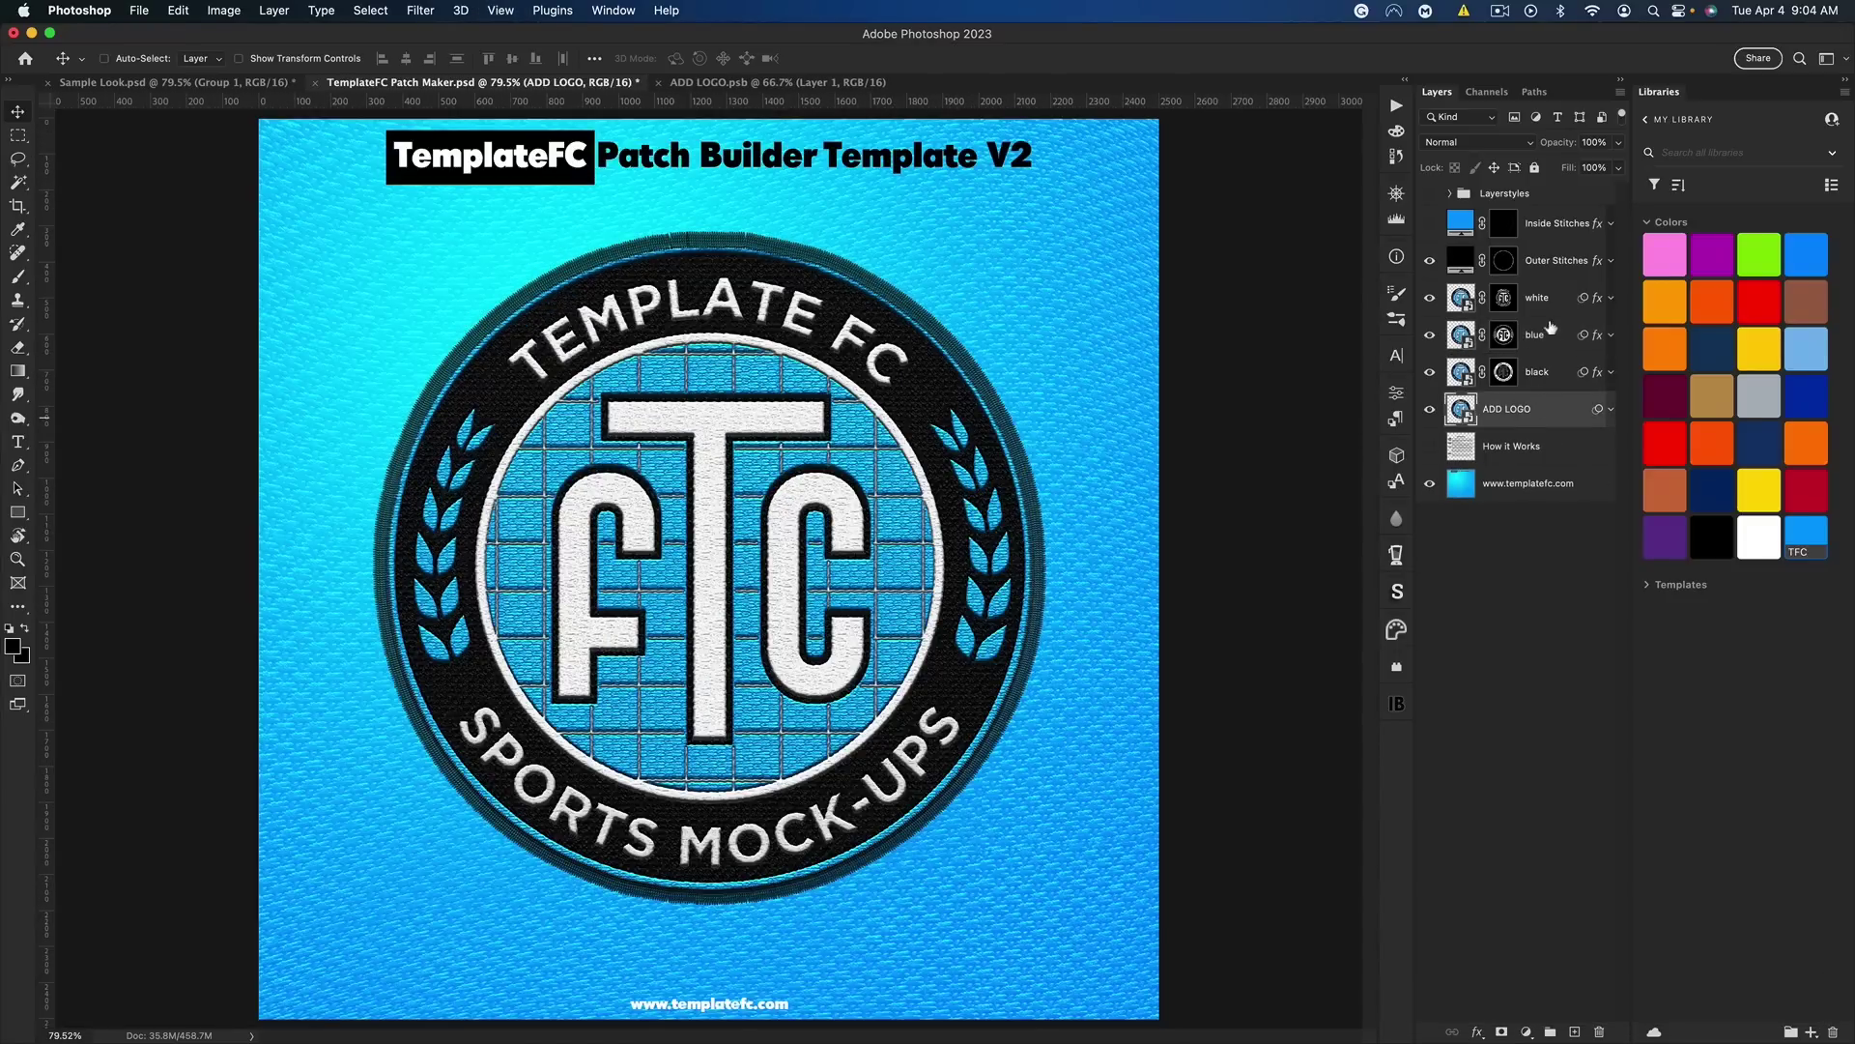
pyautogui.click(1429, 223)
pyautogui.keyDown('shift'); pyautogui.click(1528, 225); pyautogui.keyUp('shift')
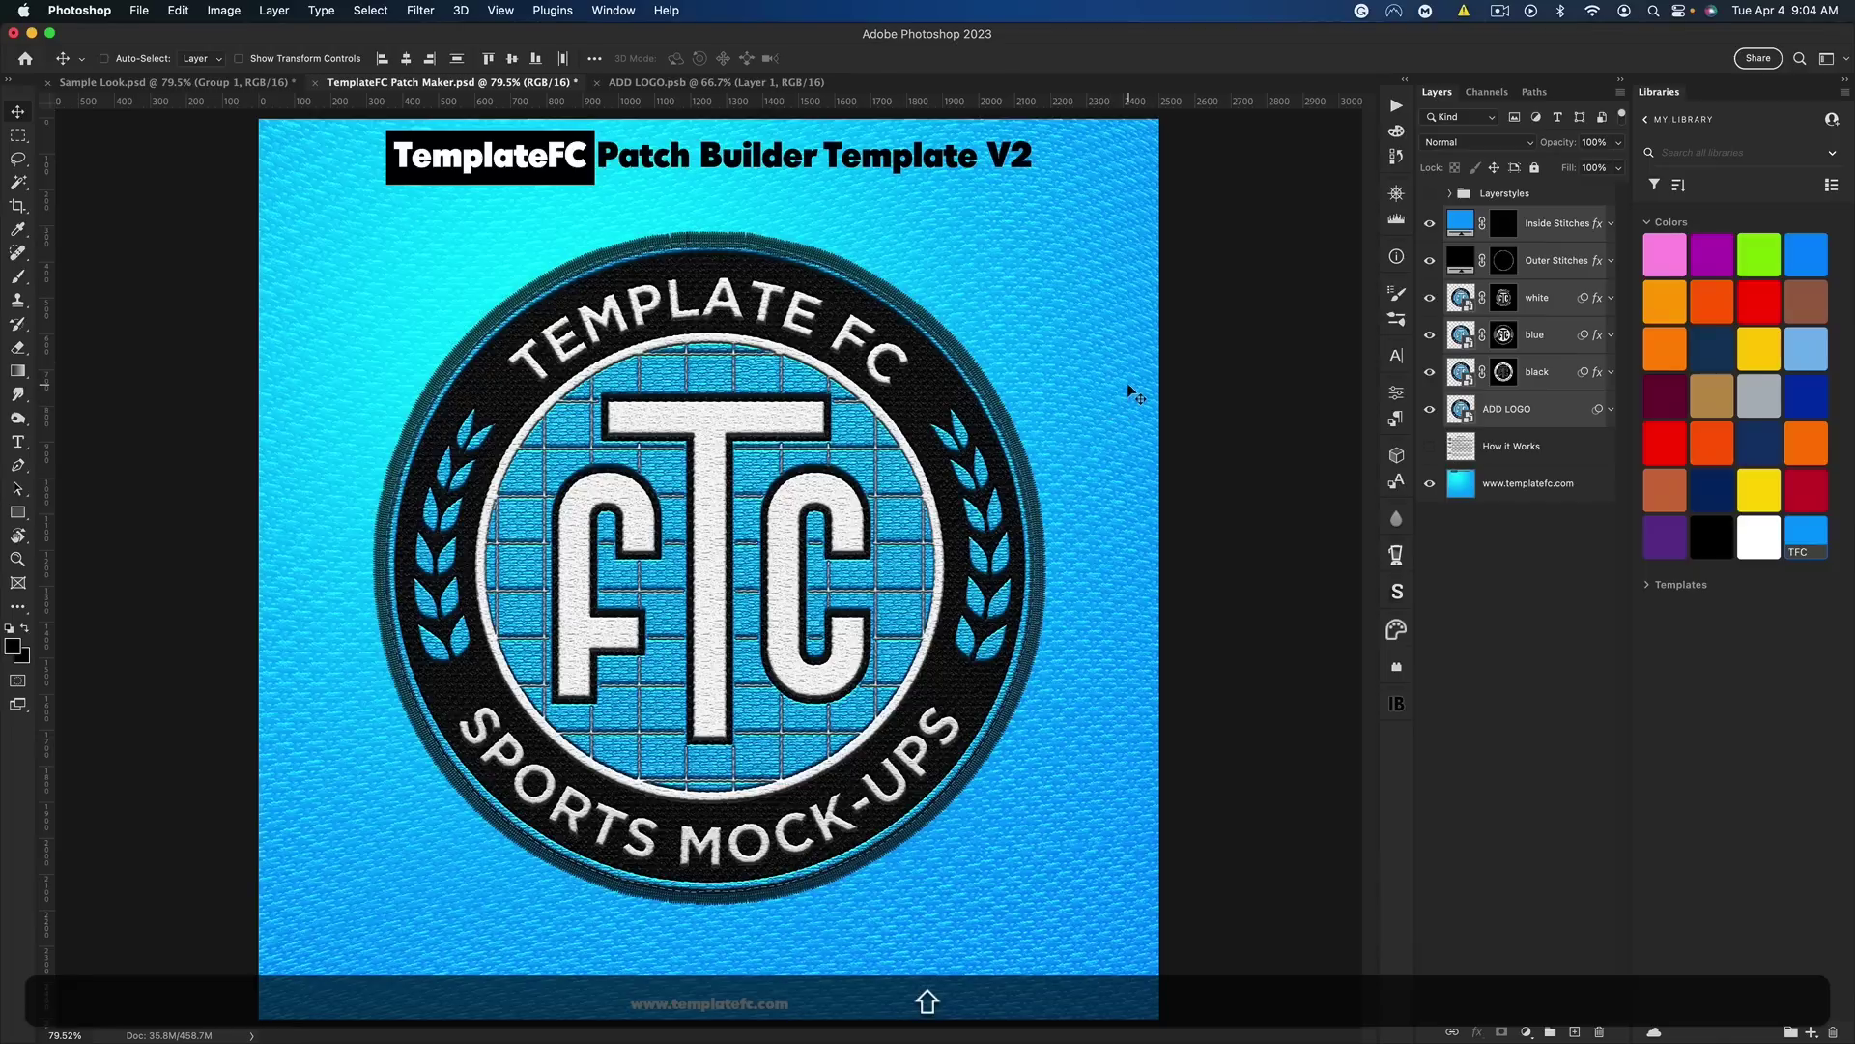
pyautogui.press('super+g')
# Merge a duplicate of Group 1 into a single layer, and try moving the merged patch on the canvas
pyautogui.press('super+j')
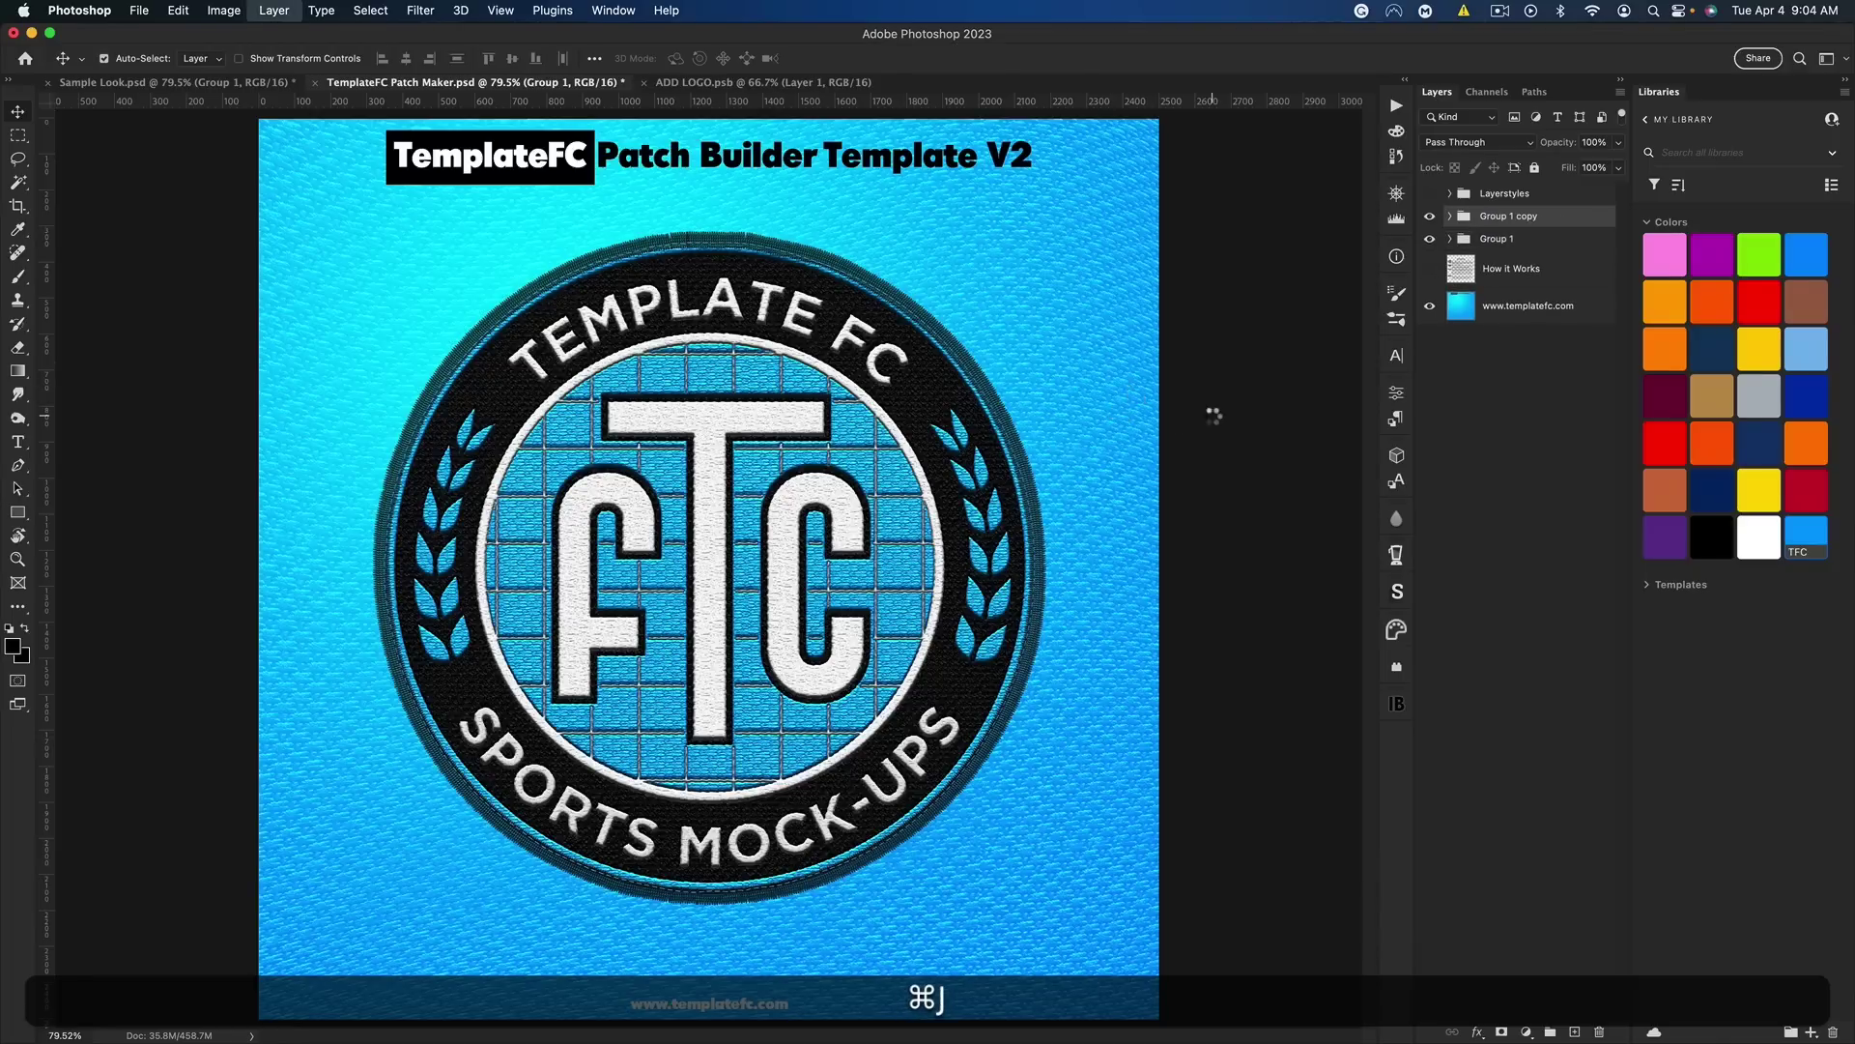
pyautogui.press('super+e')
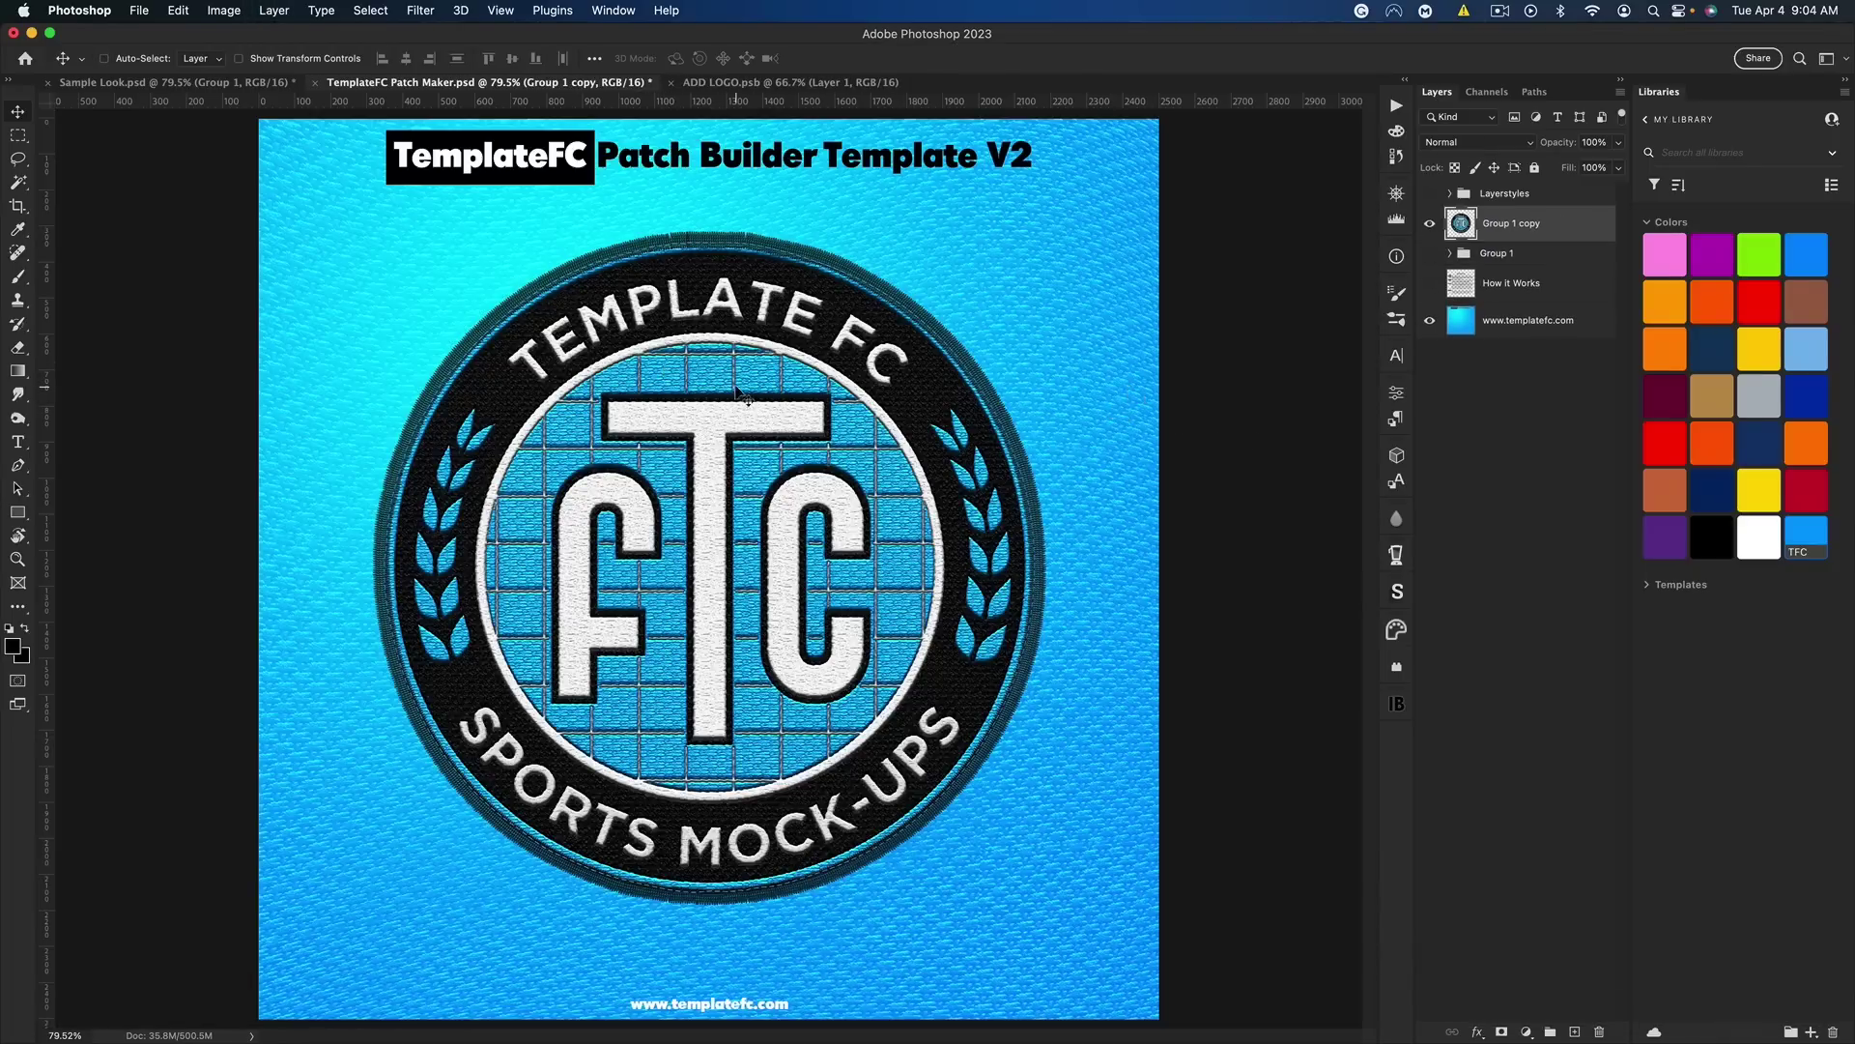
pyautogui.moveTo(759, 445); pyautogui.dragTo(856, 415)
pyautogui.press('super+z')
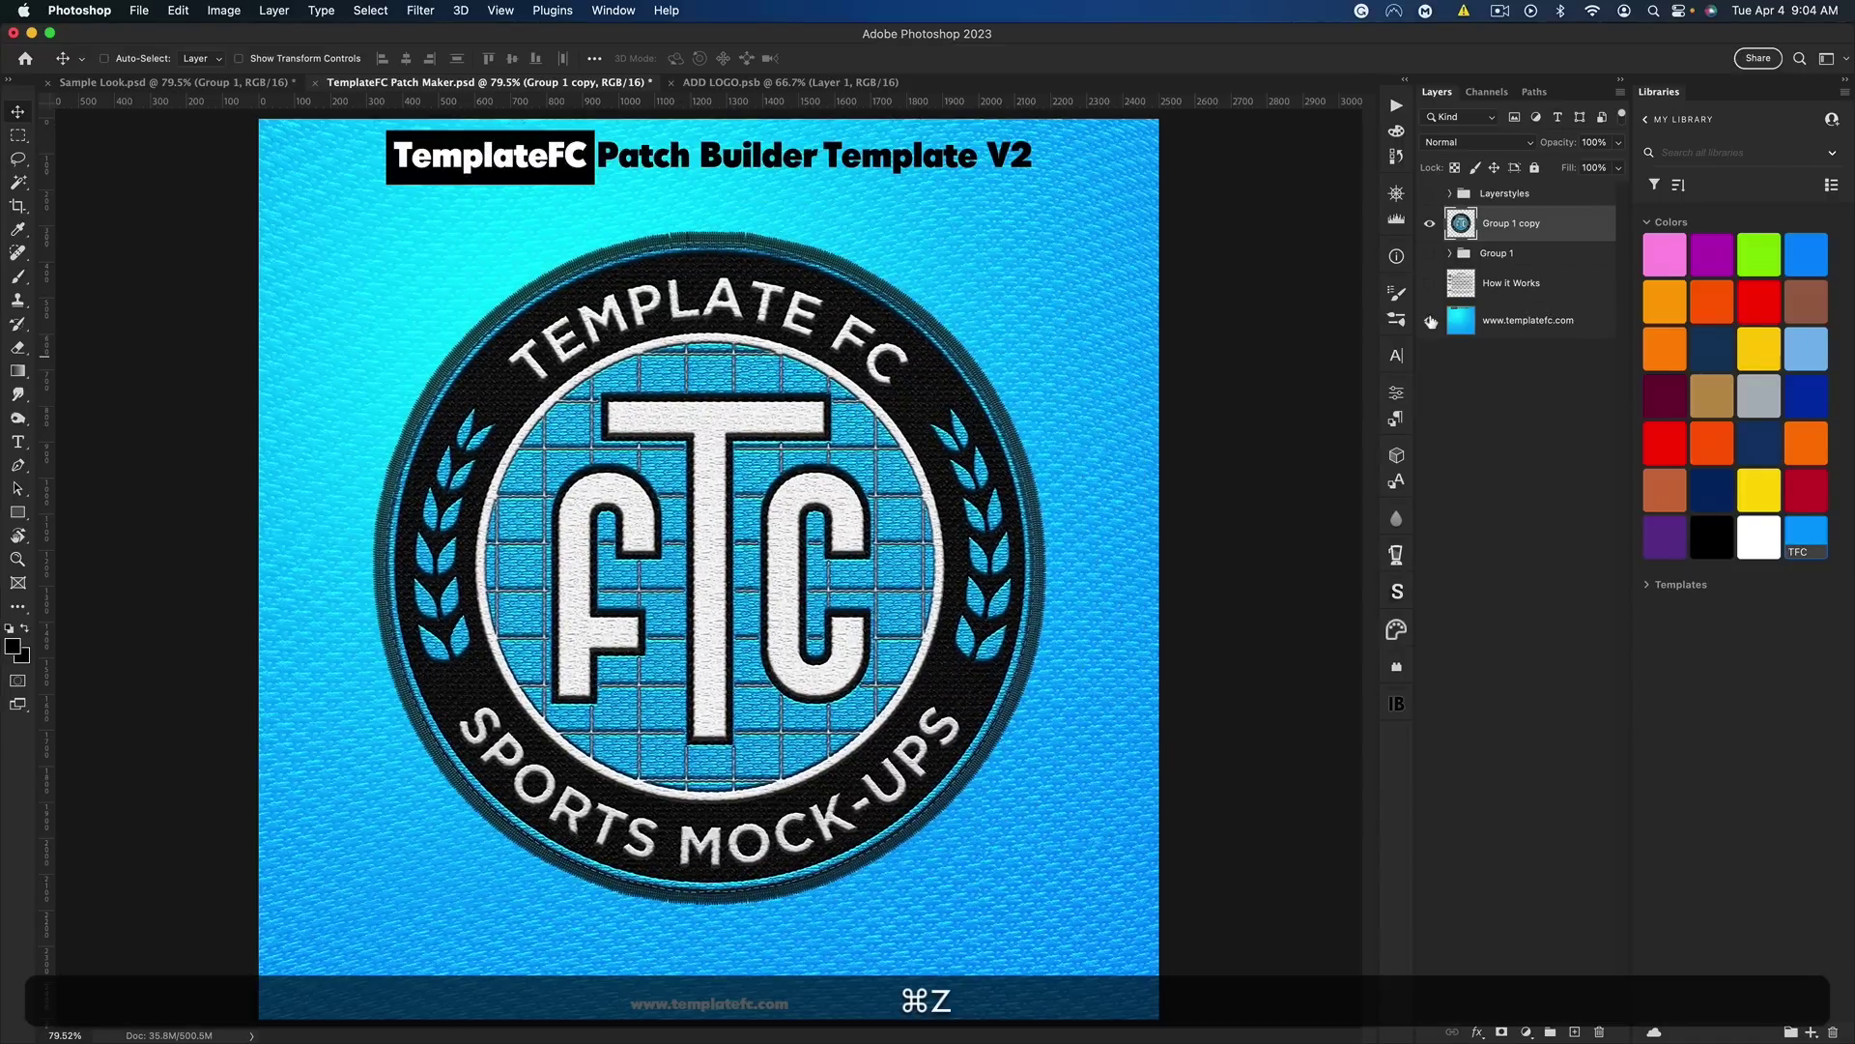
pyautogui.click(1431, 321)
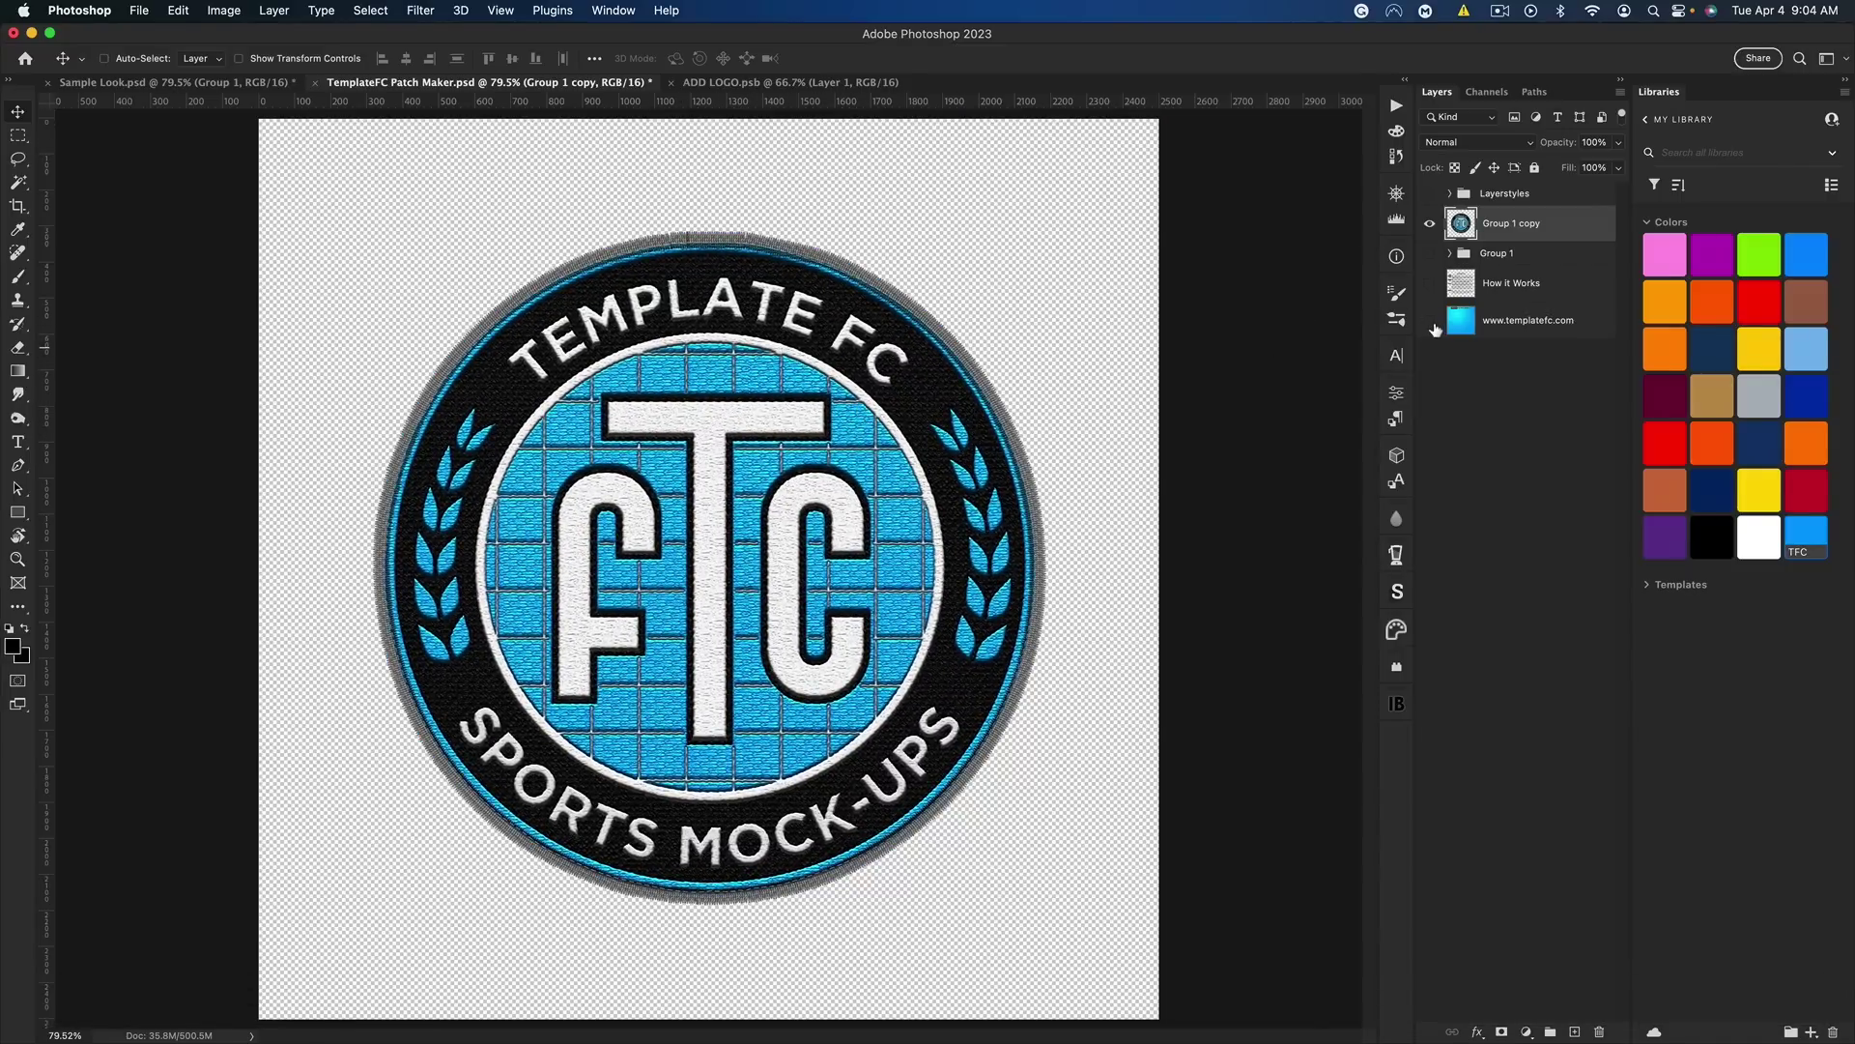
pyautogui.click(1430, 321)
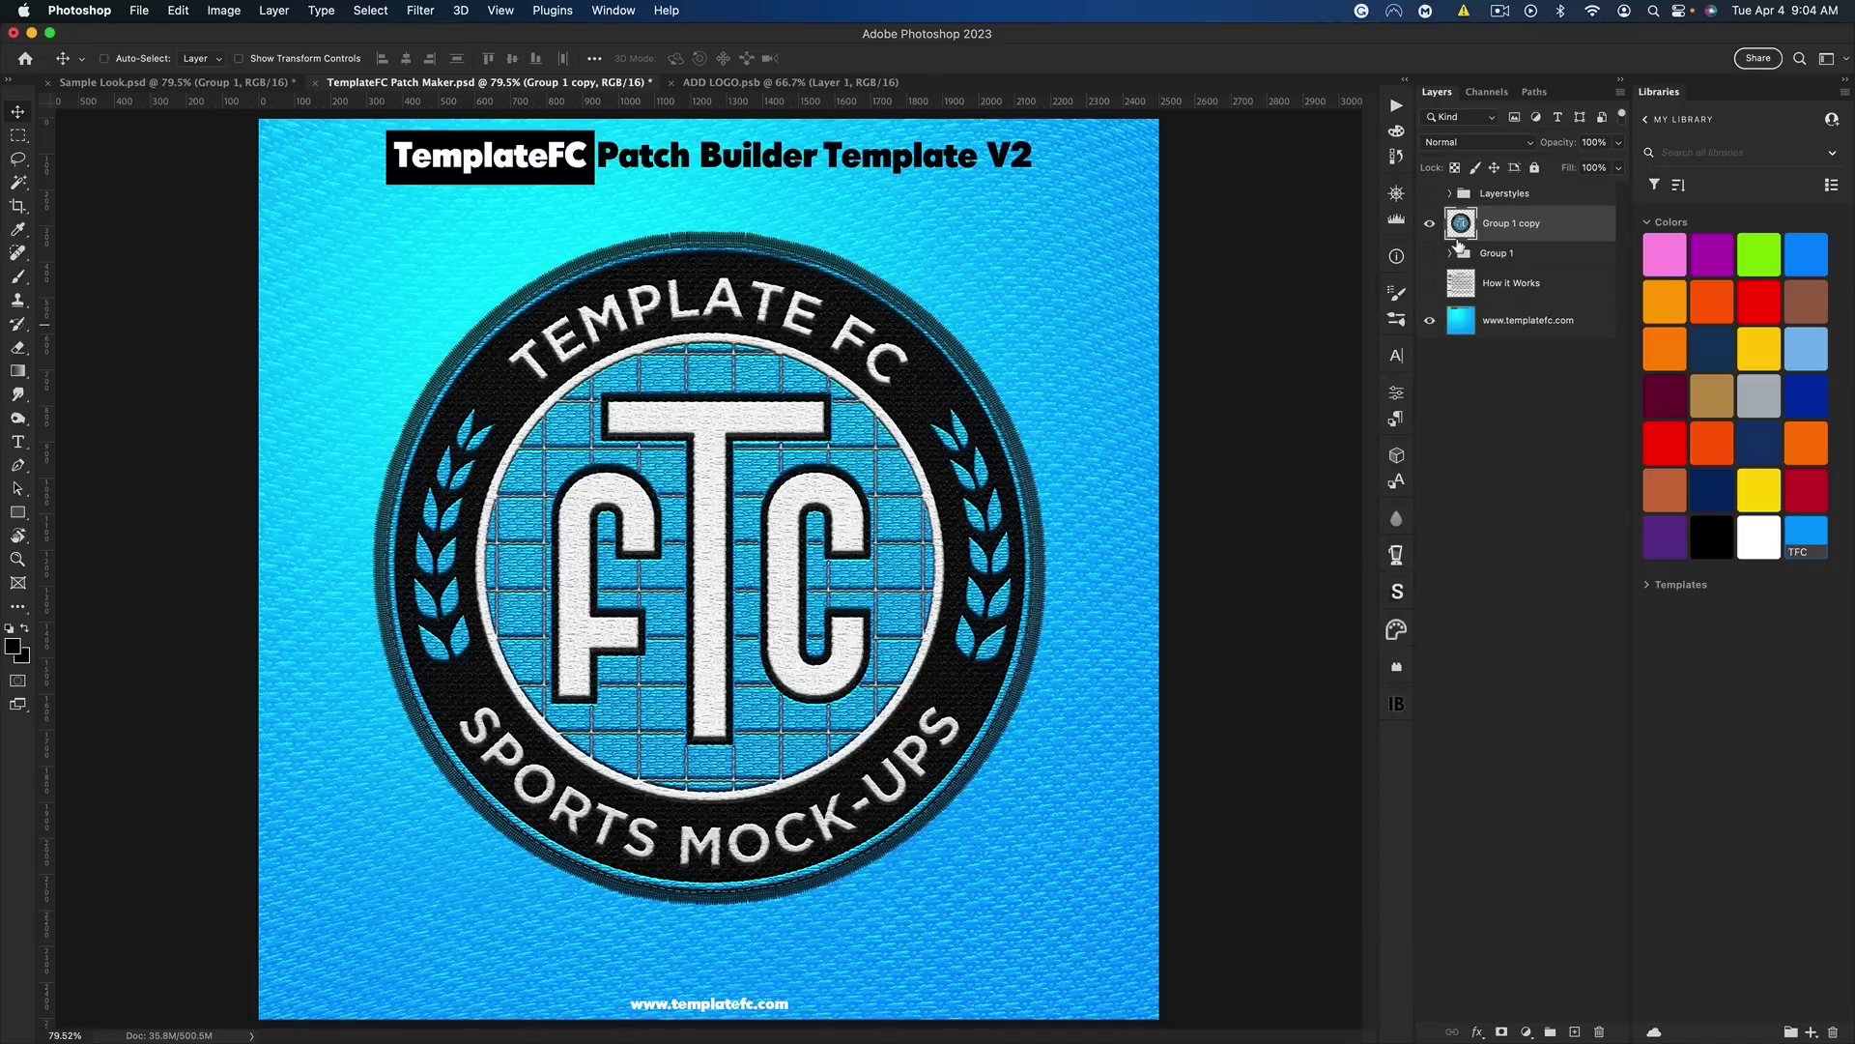
pyautogui.press('super+z')
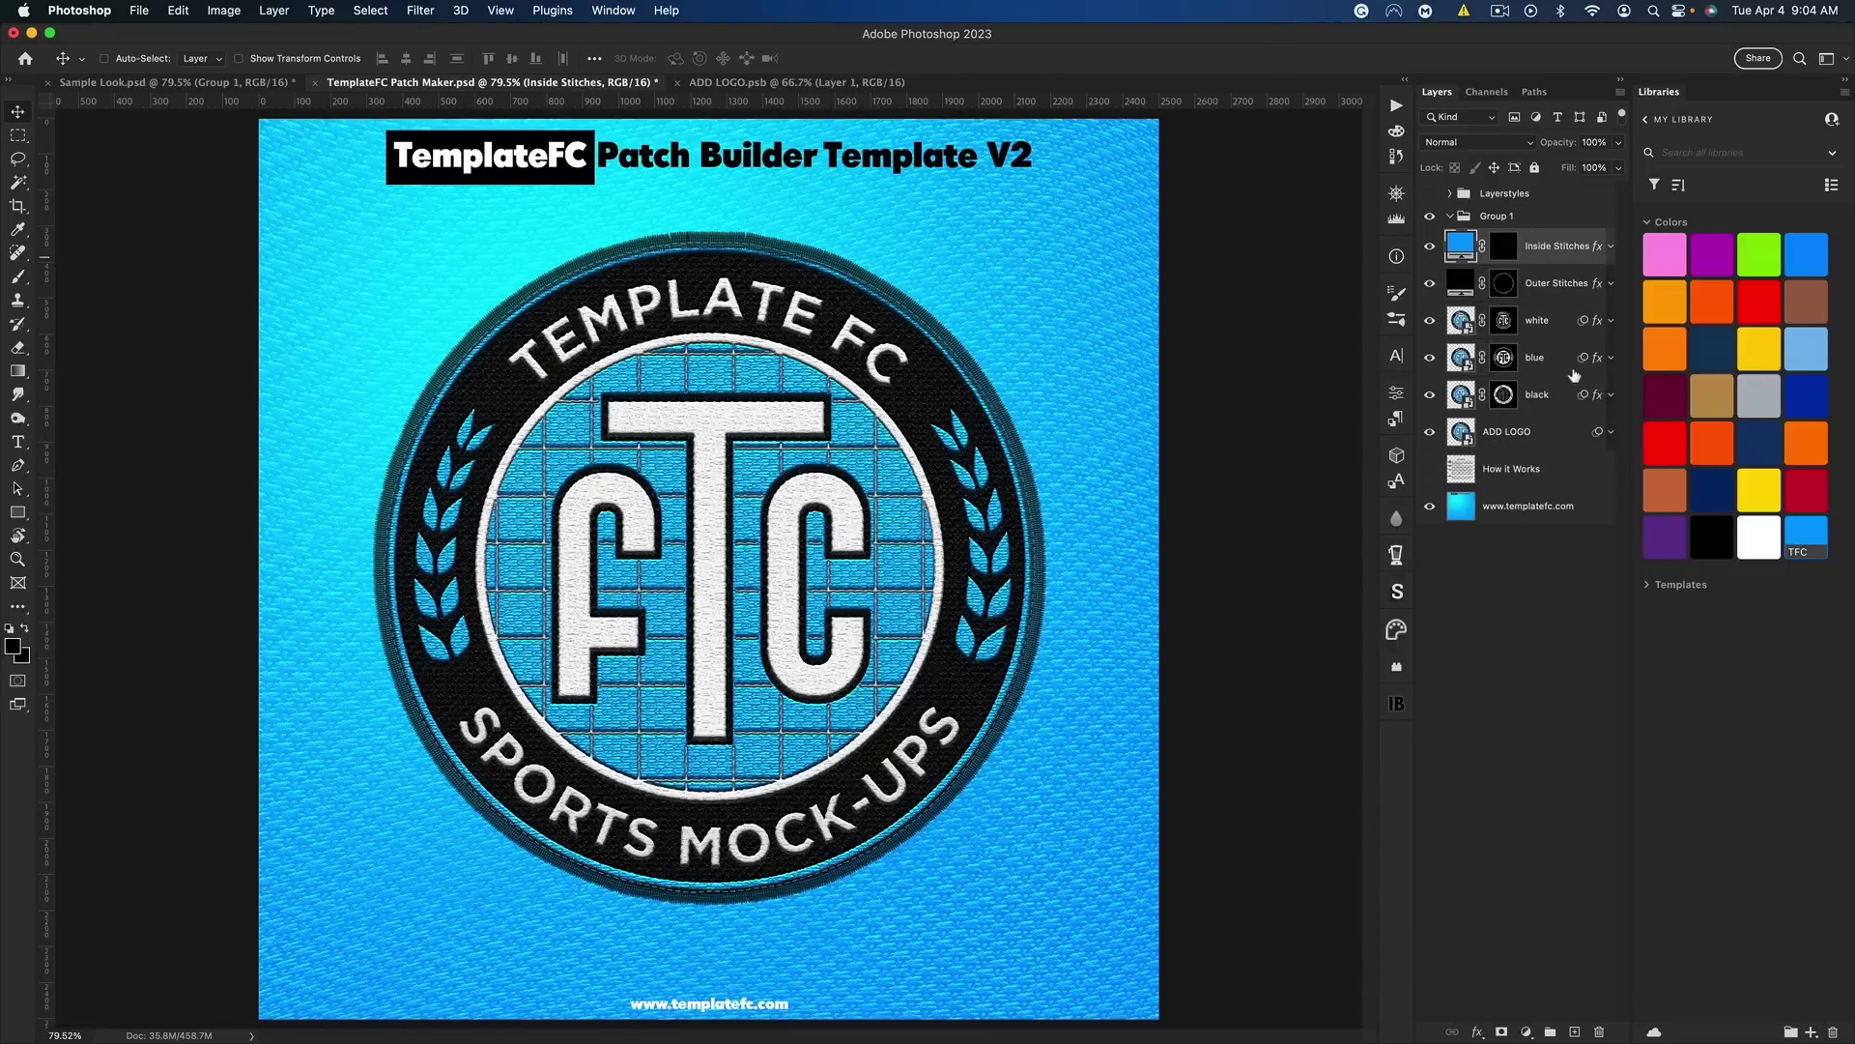
# Delete the stitch and color layers above ADD LOGO, and switch the ADD LOGO artwork to the green diamond crest on Layer 1, saving it
pyautogui.press('shift')
pyautogui.press('BackSpace')
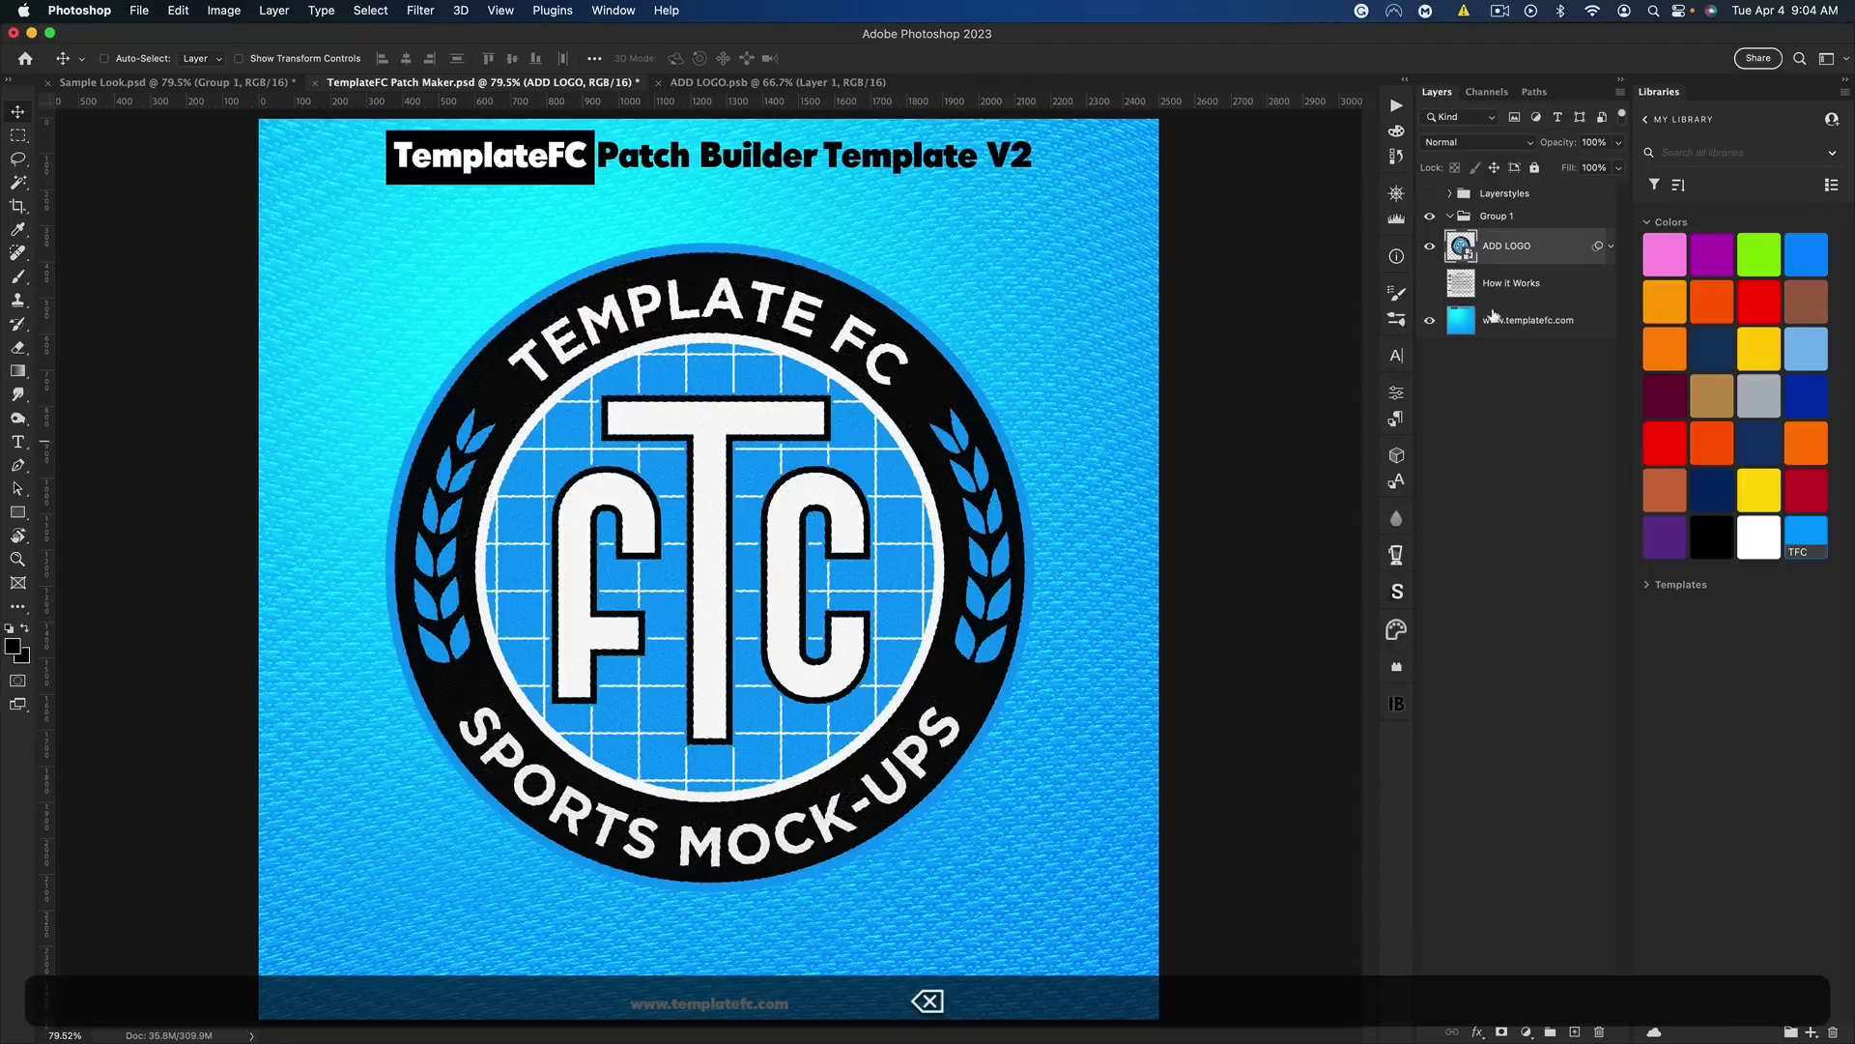
pyautogui.doubleClick(1461, 246)
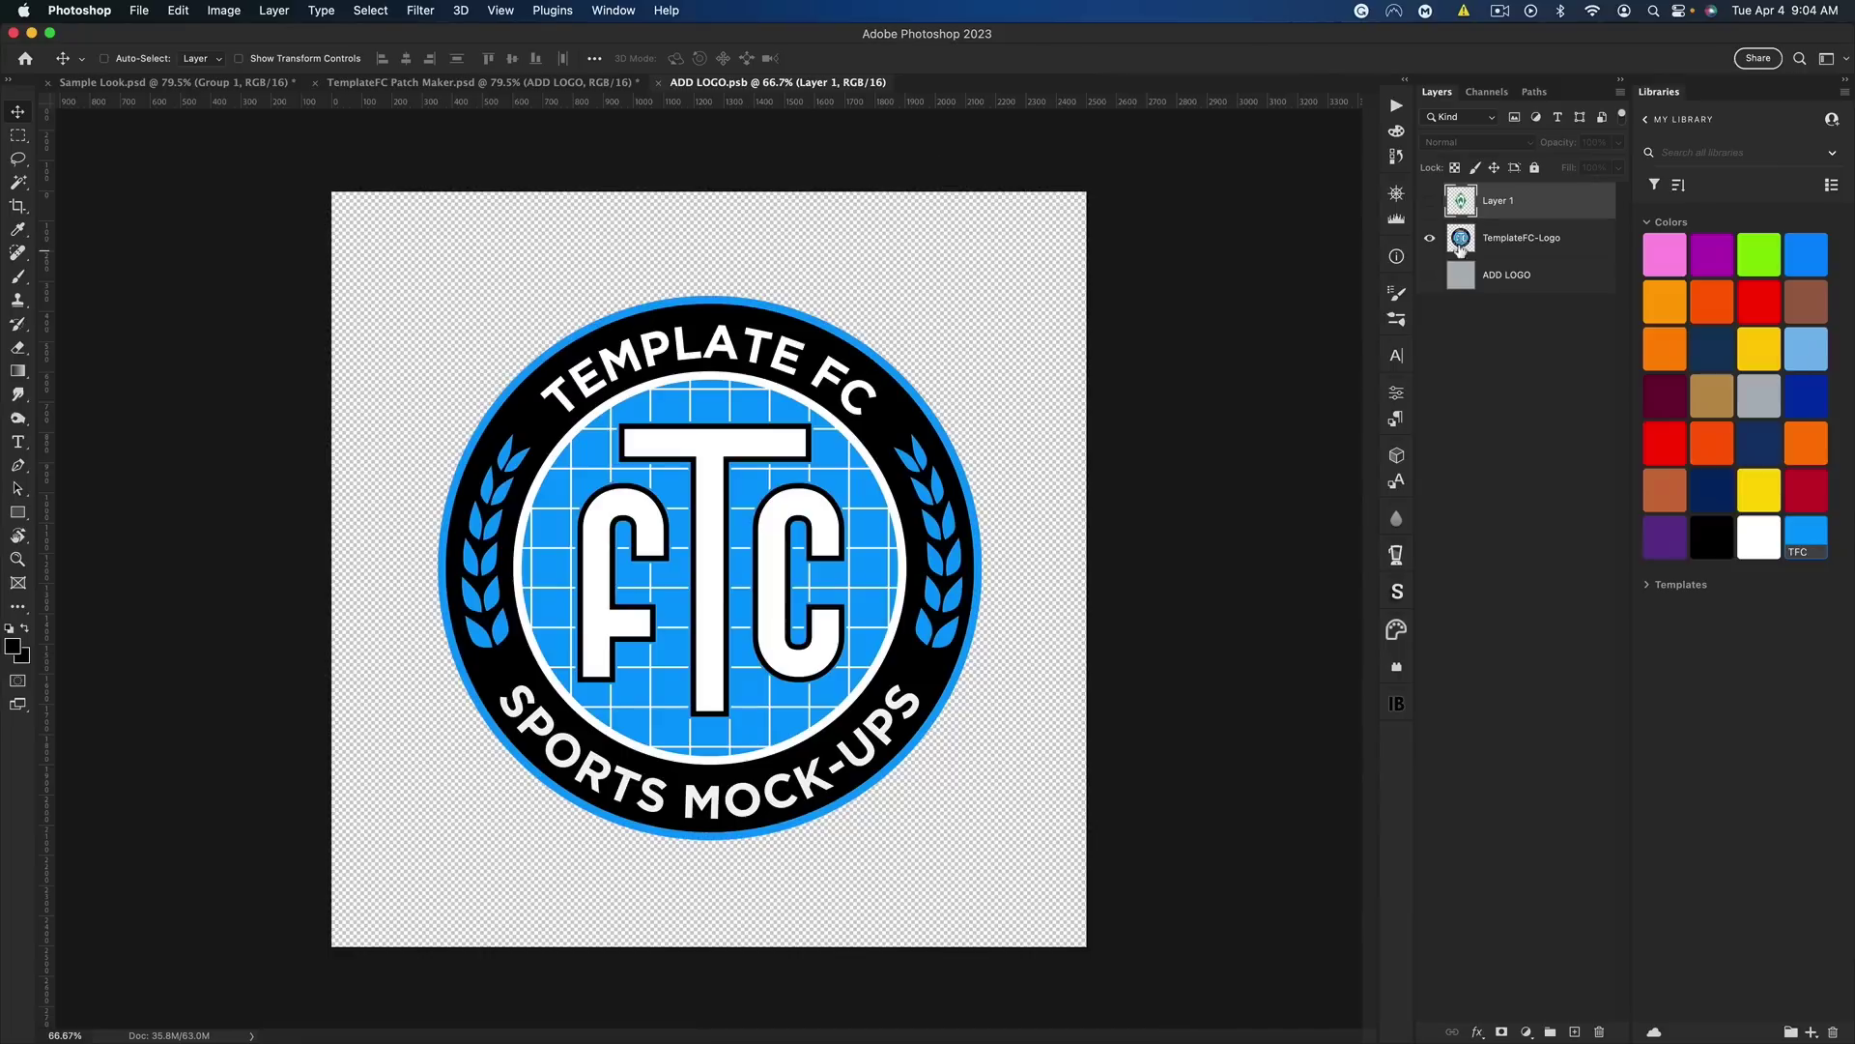
pyautogui.click(1429, 200)
pyautogui.press('super+s')
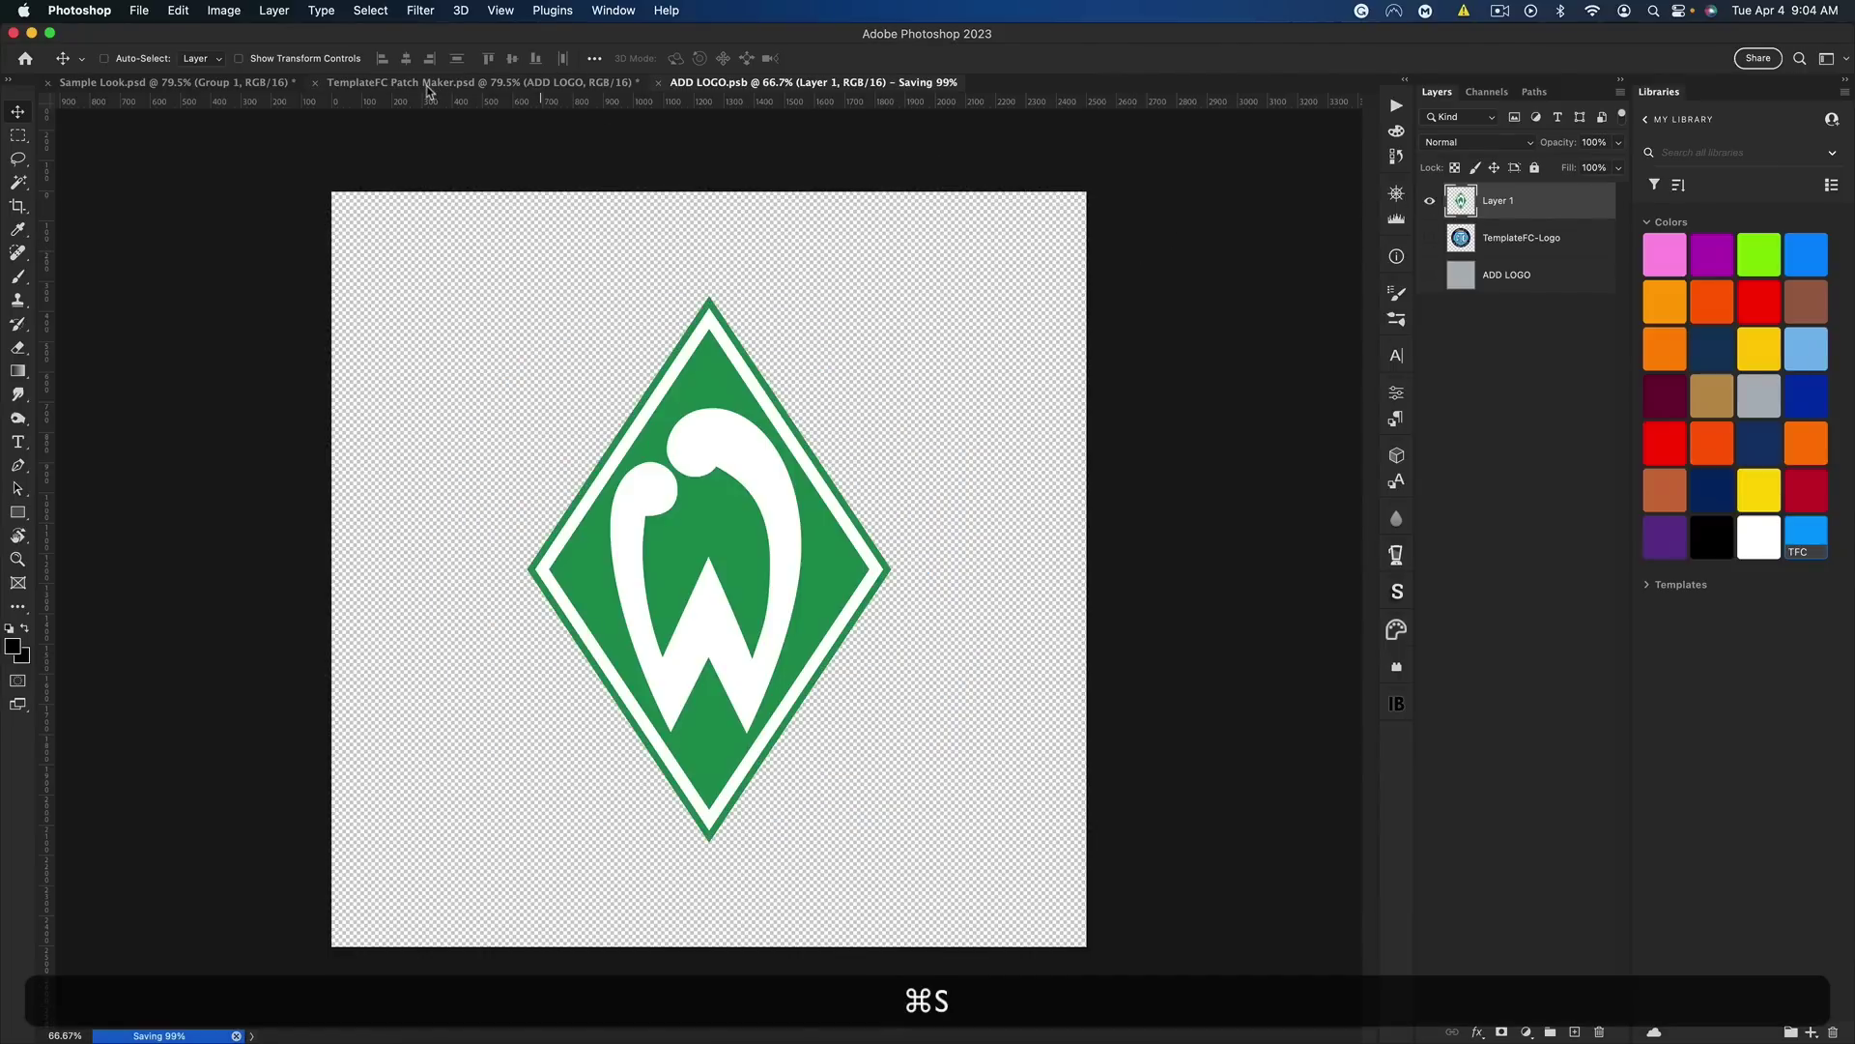
# Generate the Inside and Outer Stitches around the diamond logo in TemplateFC Patch Maker.psd with the template's action, and collapse the Layerstyles group
pyautogui.click(425, 84)
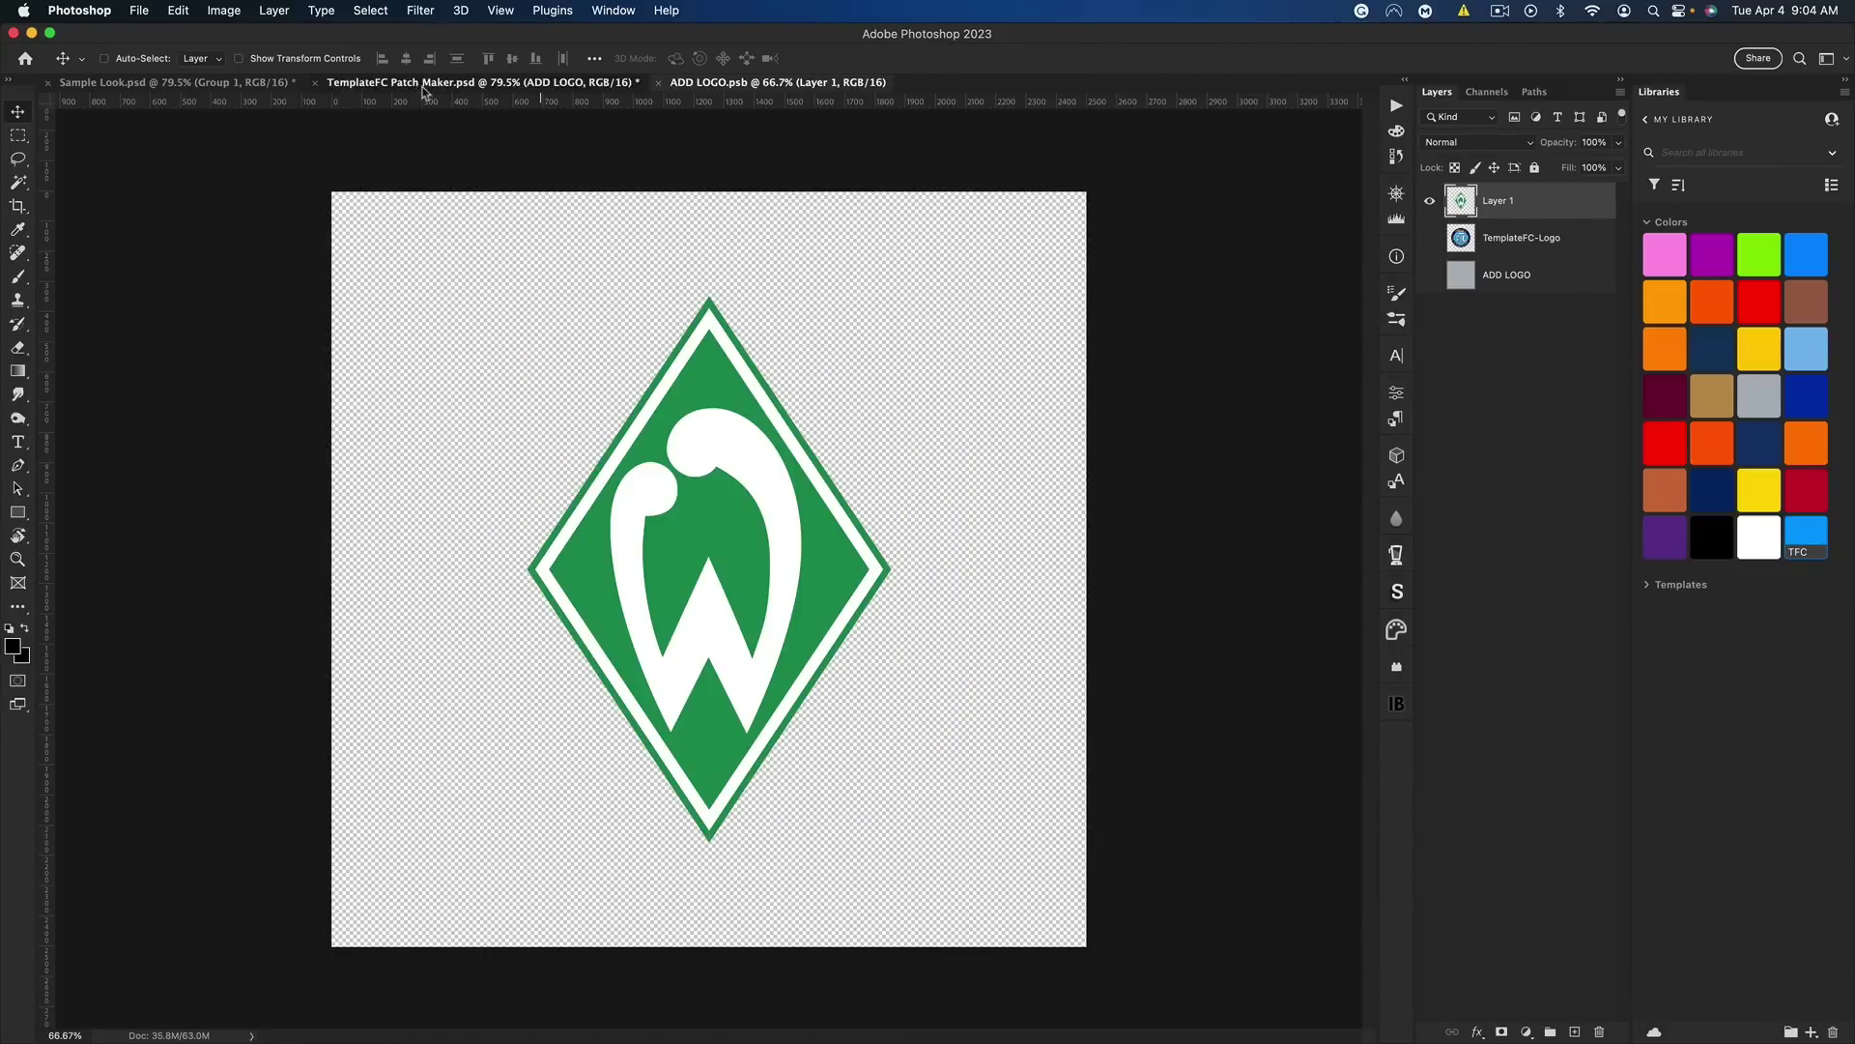
pyautogui.click(1396, 106)
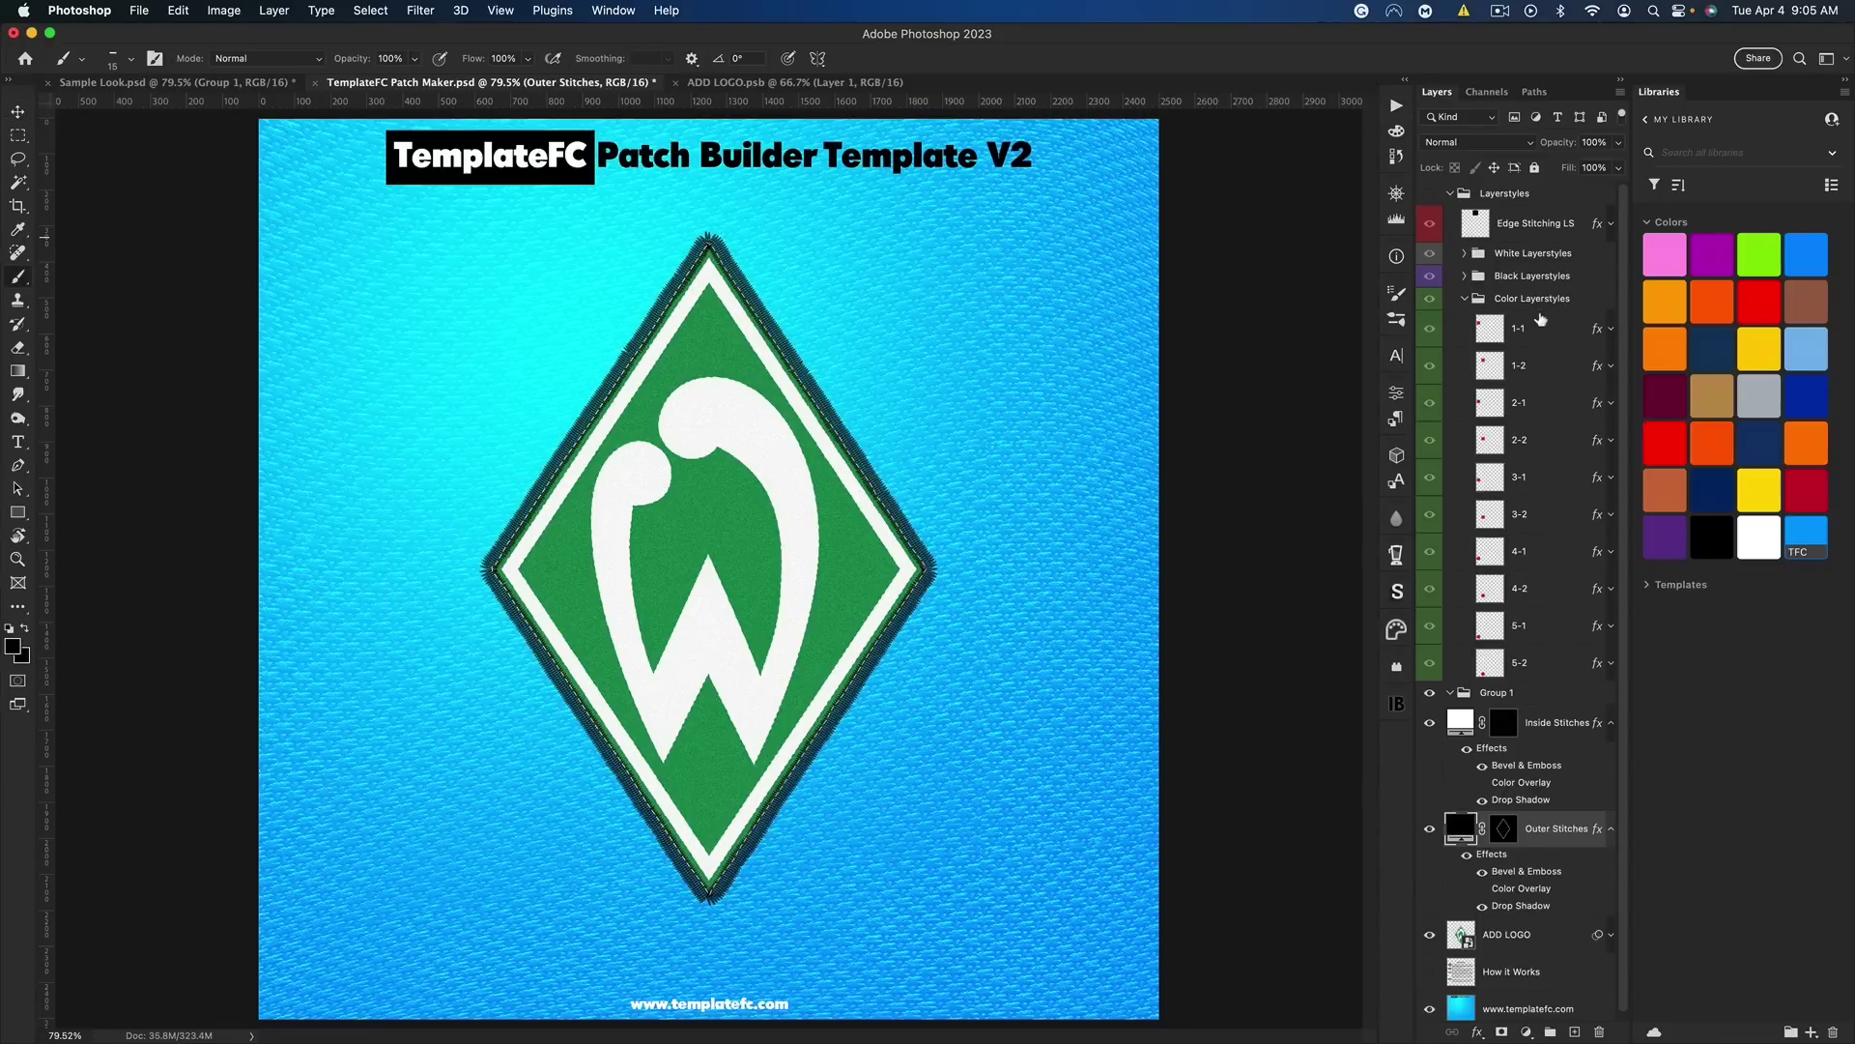
pyautogui.click(1453, 196)
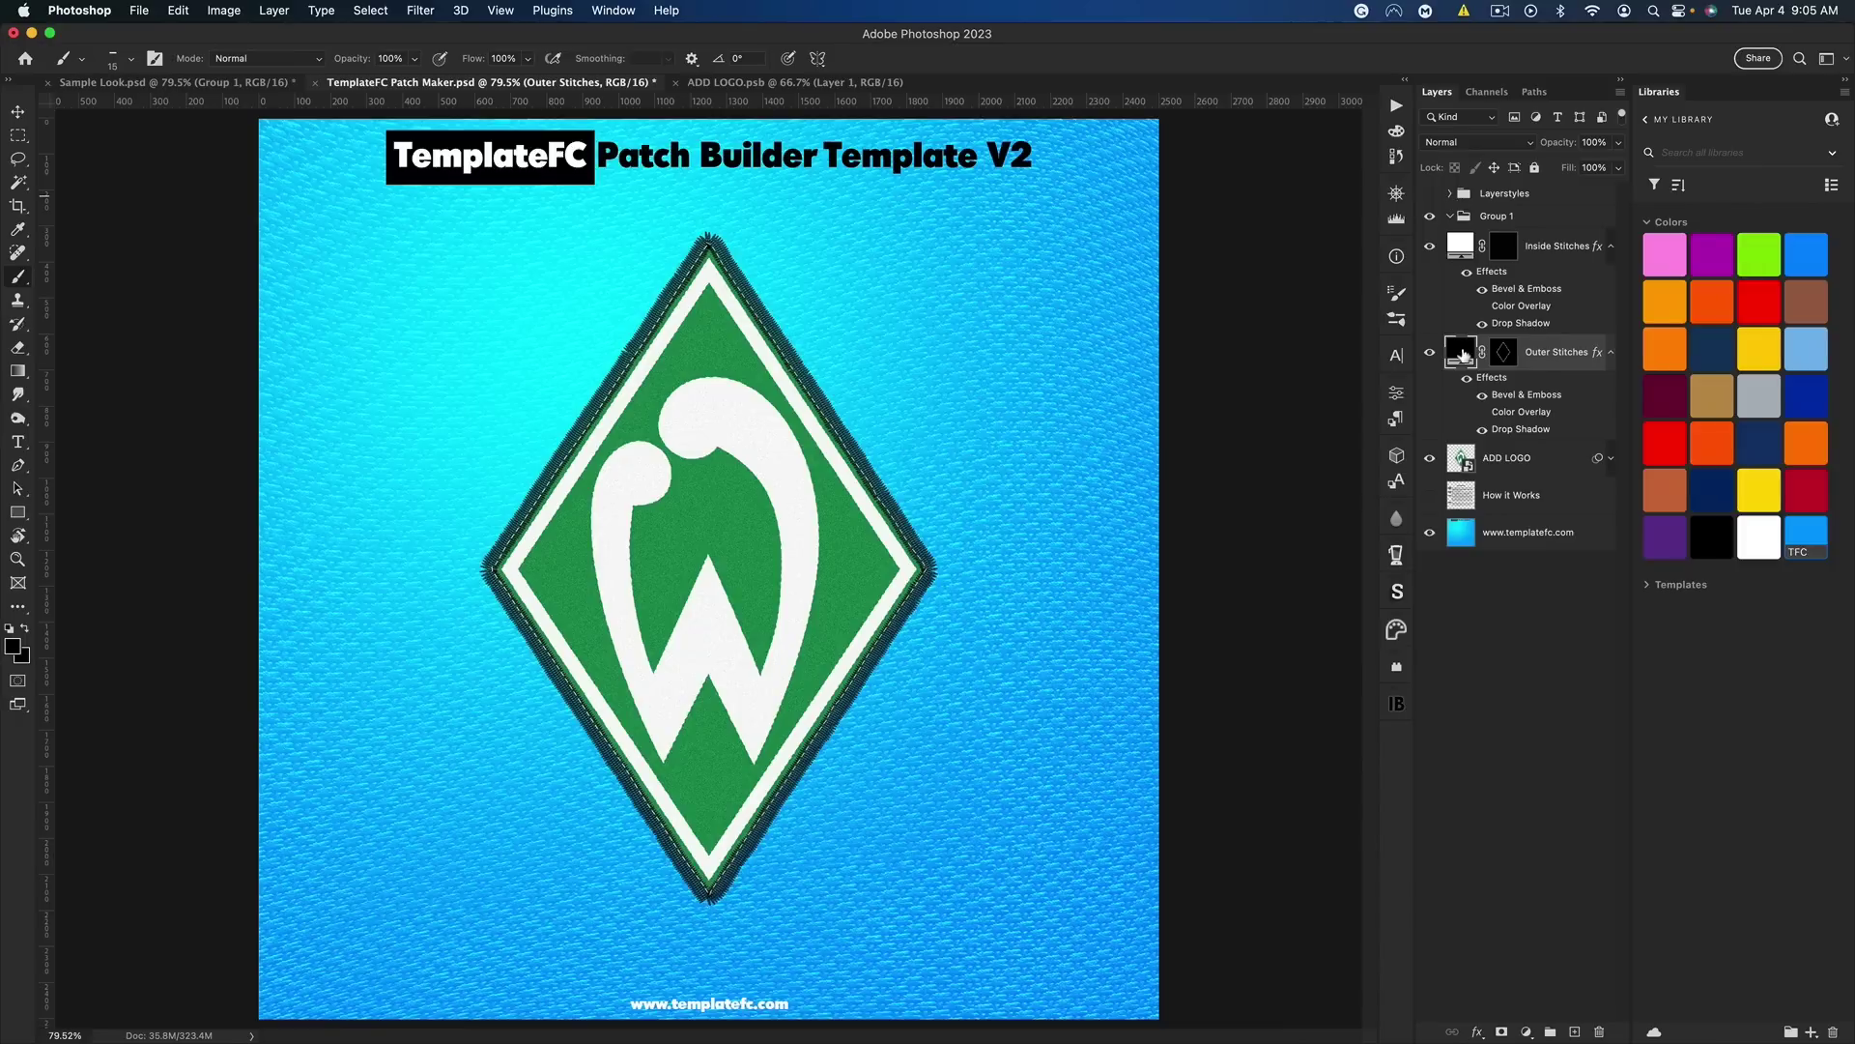
# Set the Outer Stitches fill color to the green sampled from the logo
pyautogui.press('i')
pyautogui.click(781, 558)
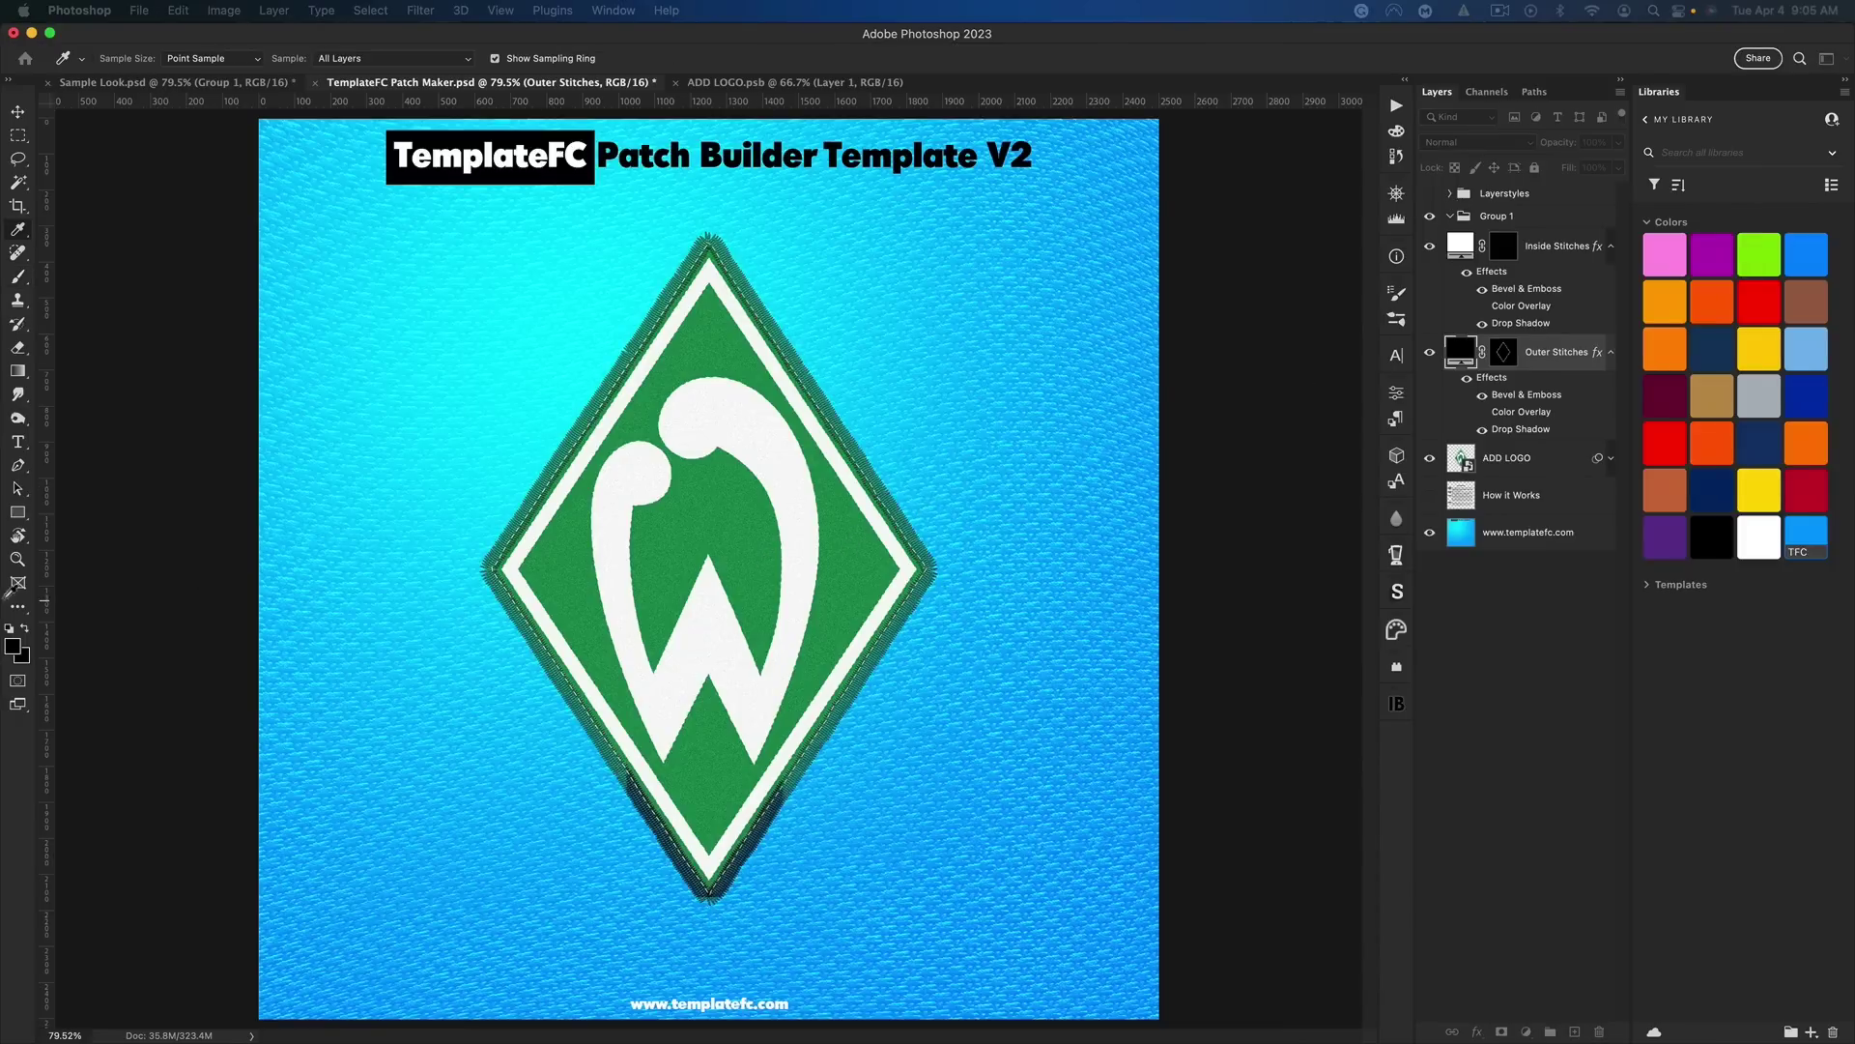
pyautogui.press('b')
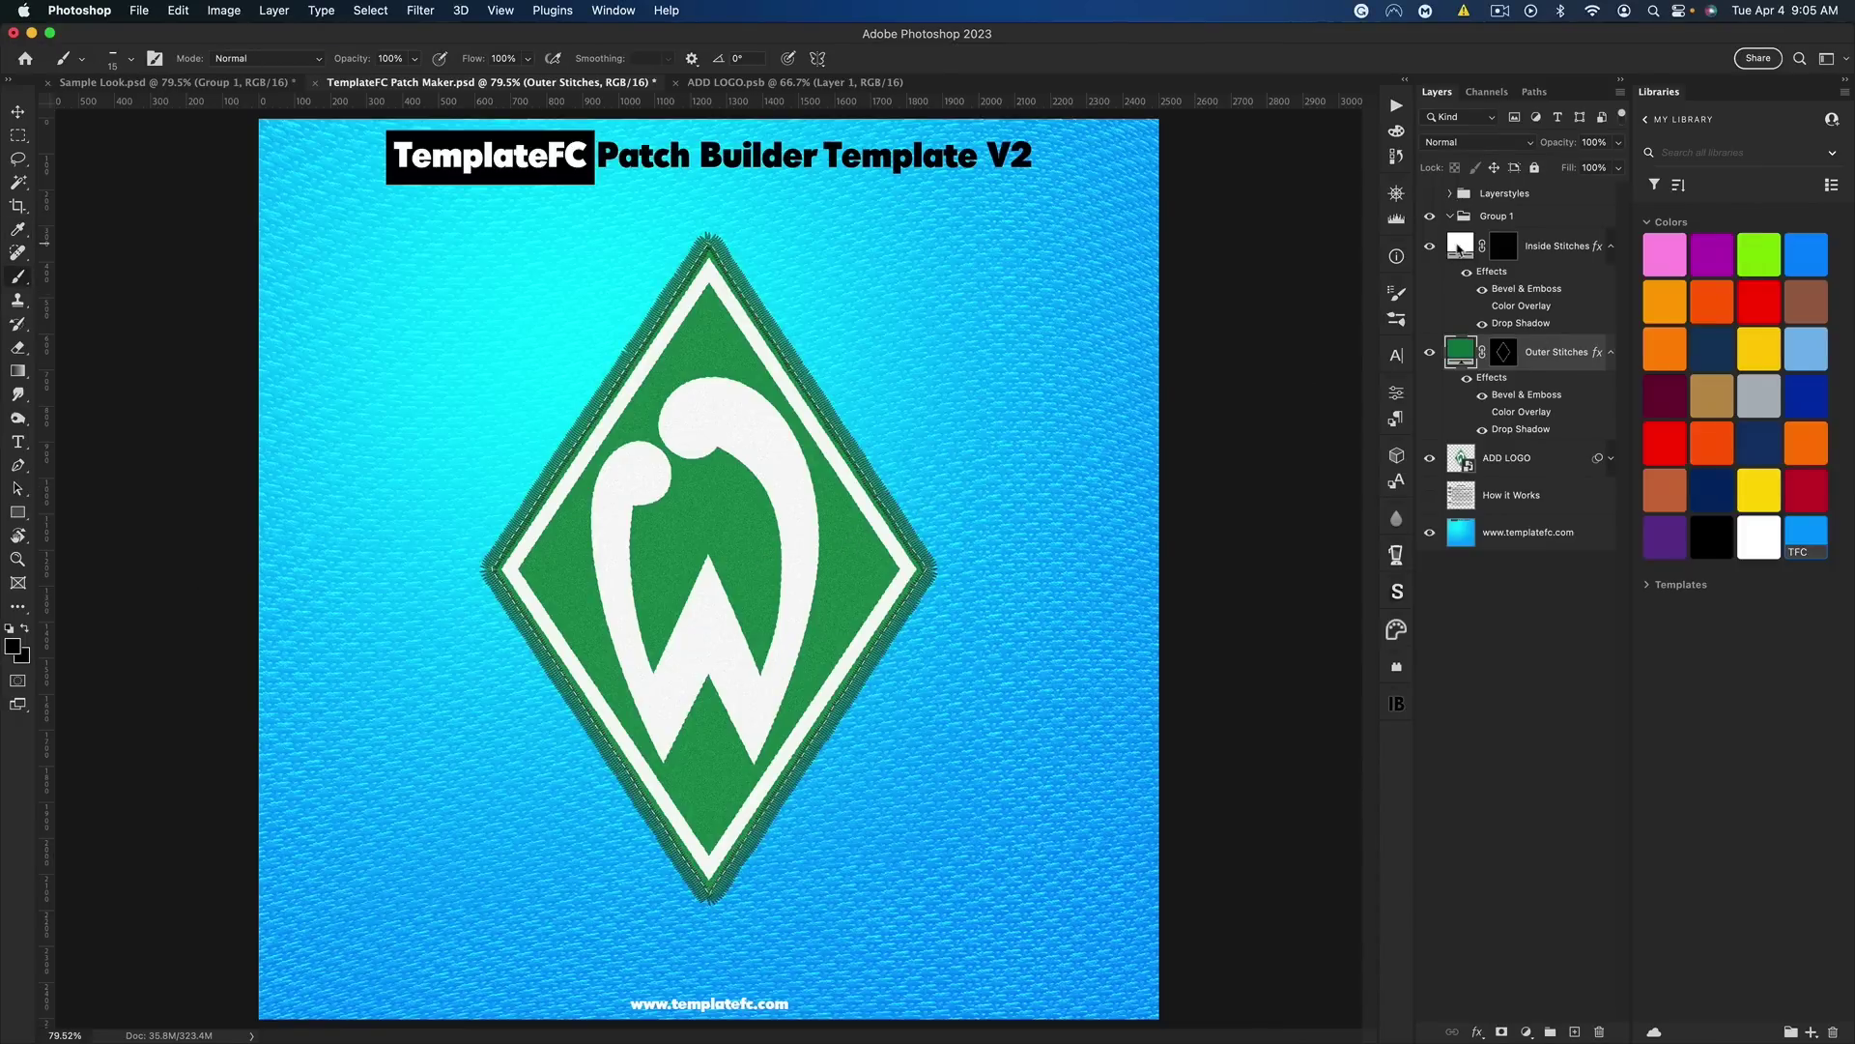
# Check the Inside Stitches fill color, and collapse the effects lists of both stitch layers
pyautogui.click(1459, 249)
pyautogui.press('i')
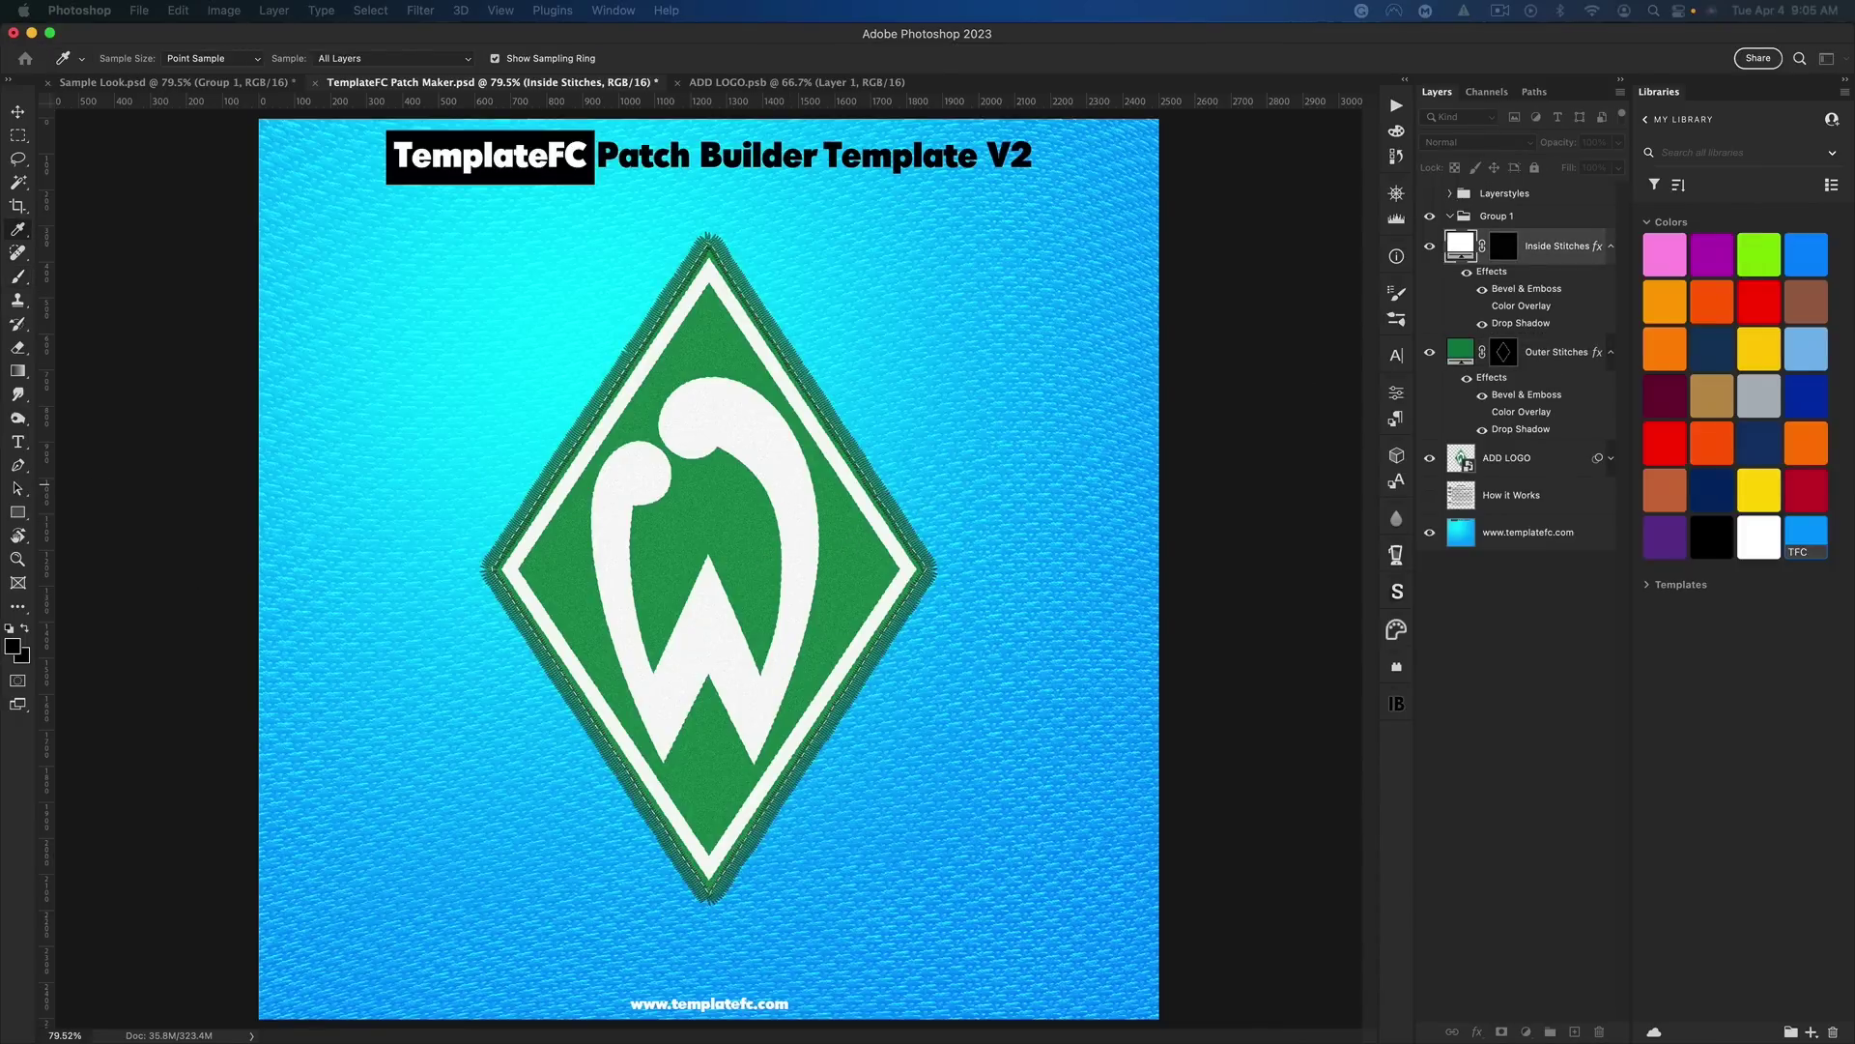
pyautogui.press('b')
pyautogui.click(1610, 252)
pyautogui.click(1610, 282)
pyautogui.click(1511, 320)
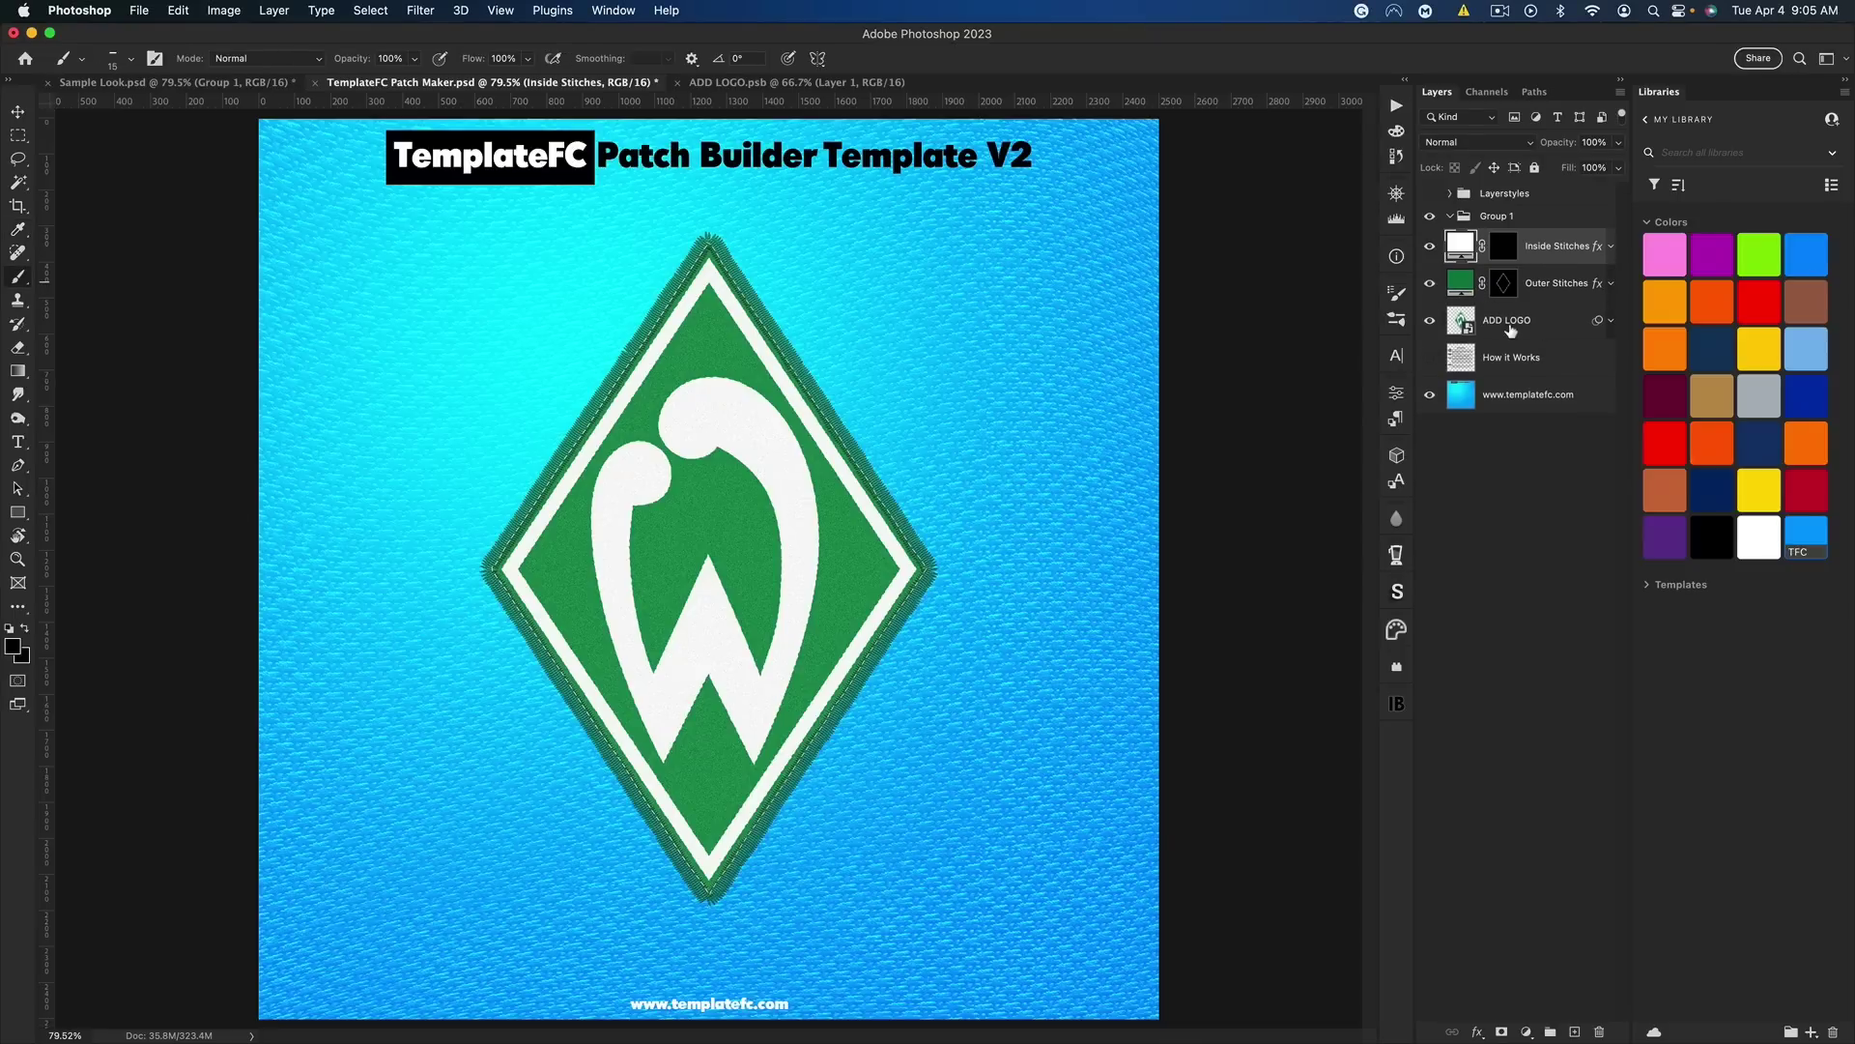
pyautogui.press('super+j')
pyautogui.press('super+j')
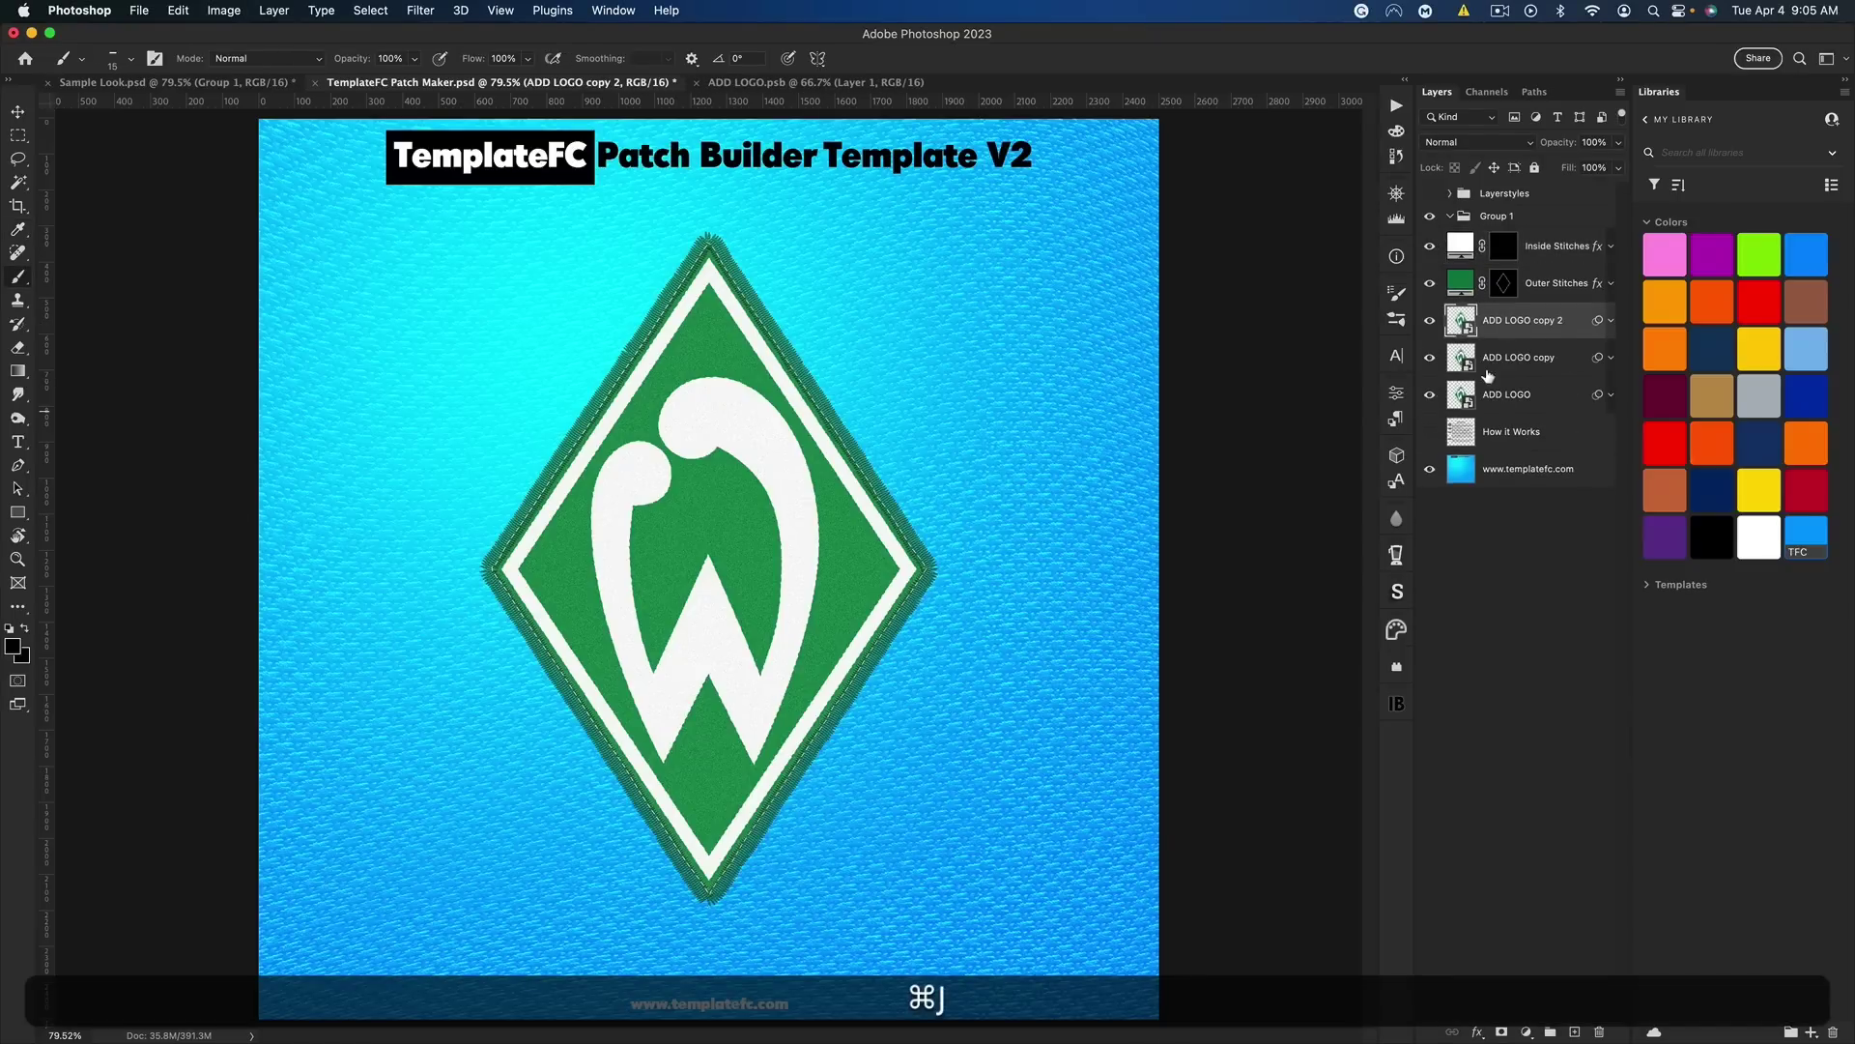
pyautogui.click(1431, 245)
pyautogui.click(1430, 283)
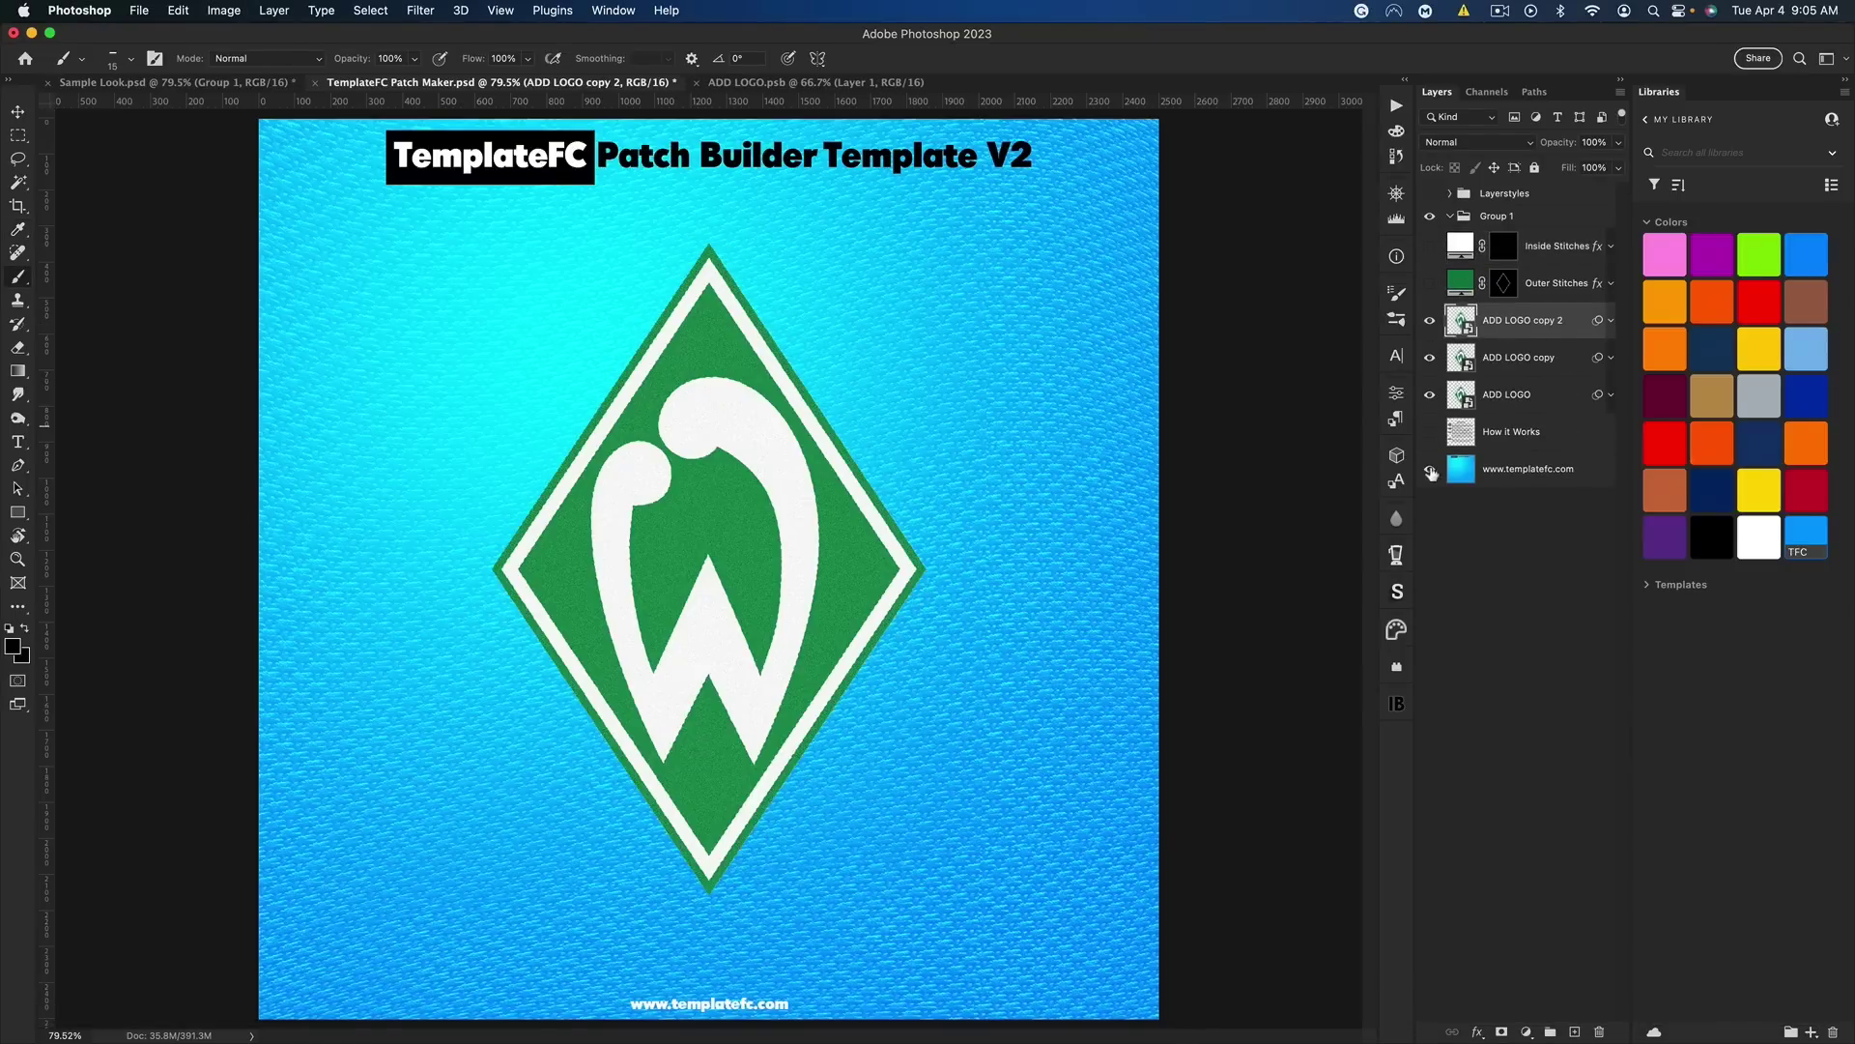
pyautogui.click(1430, 470)
# Mask ADD LOGO copy 2 to the logo's white areas using Color Range, and hide the other two logo layers
pyautogui.click(371, 10)
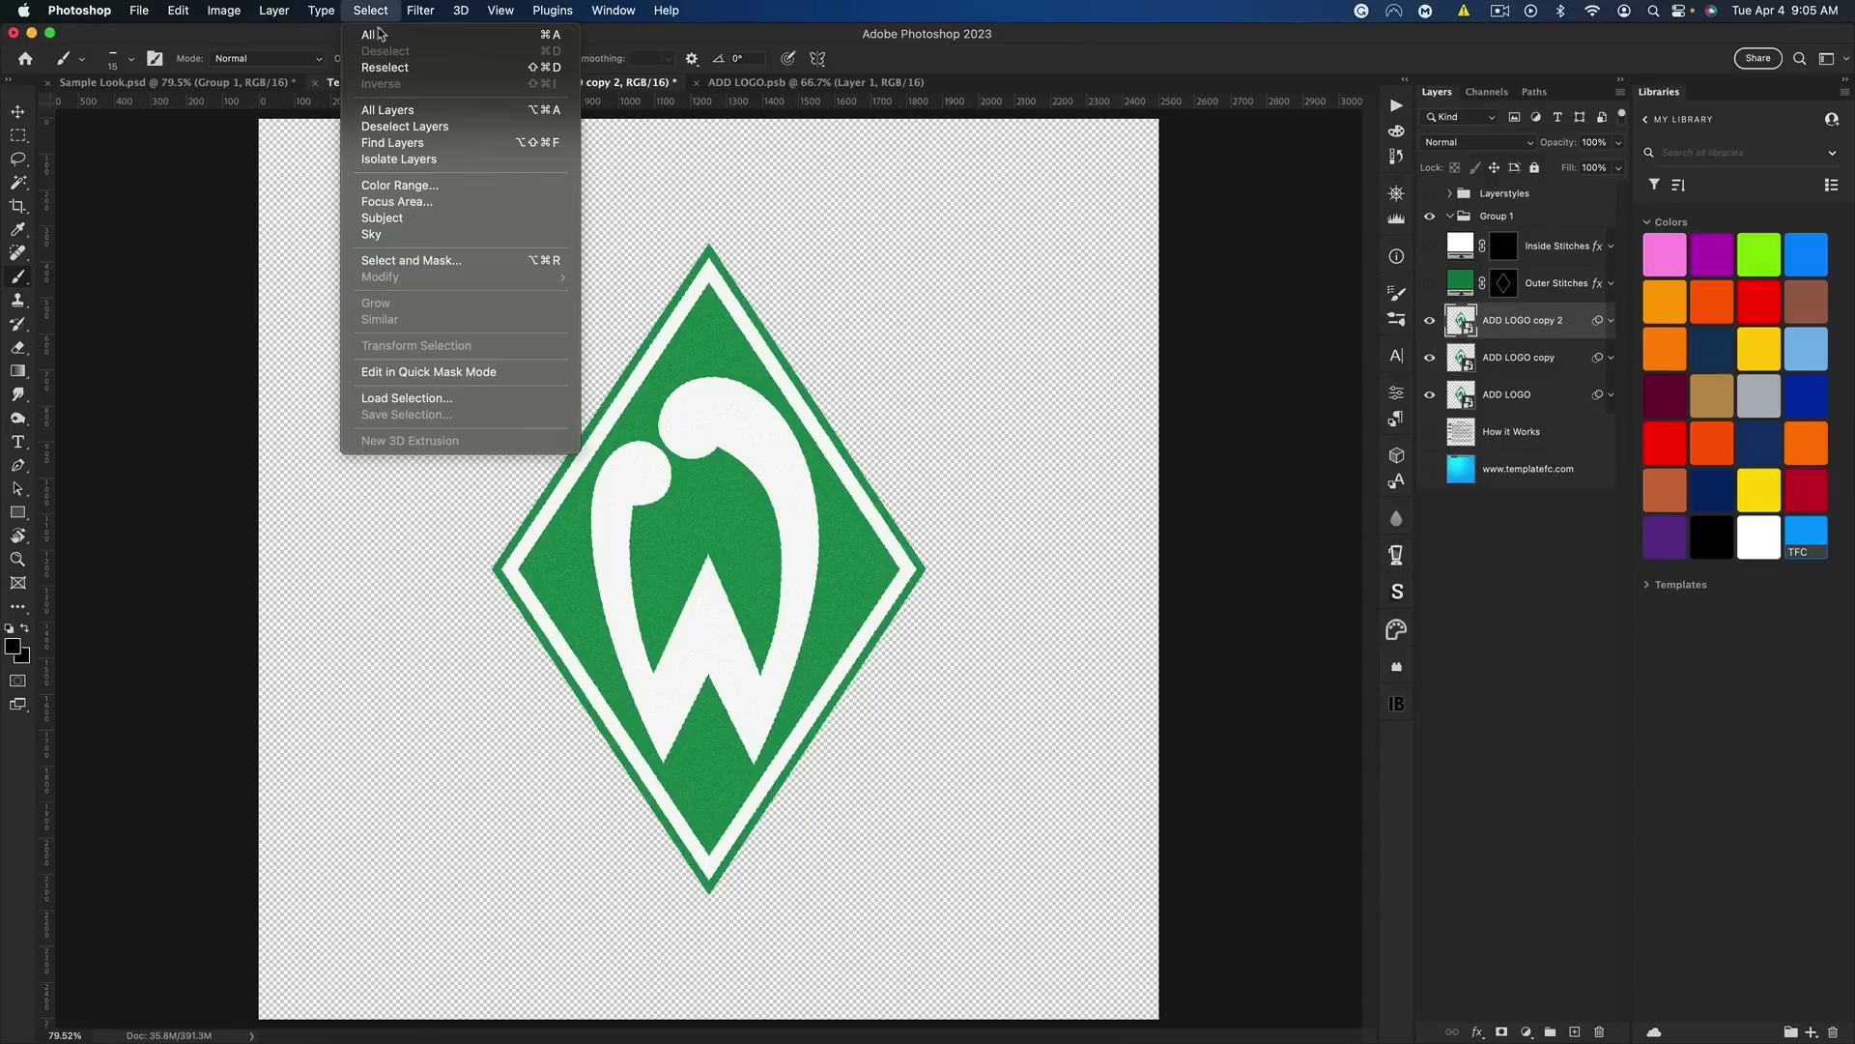
pyautogui.press('Escape')
pyautogui.press('i')
pyautogui.click(715, 404)
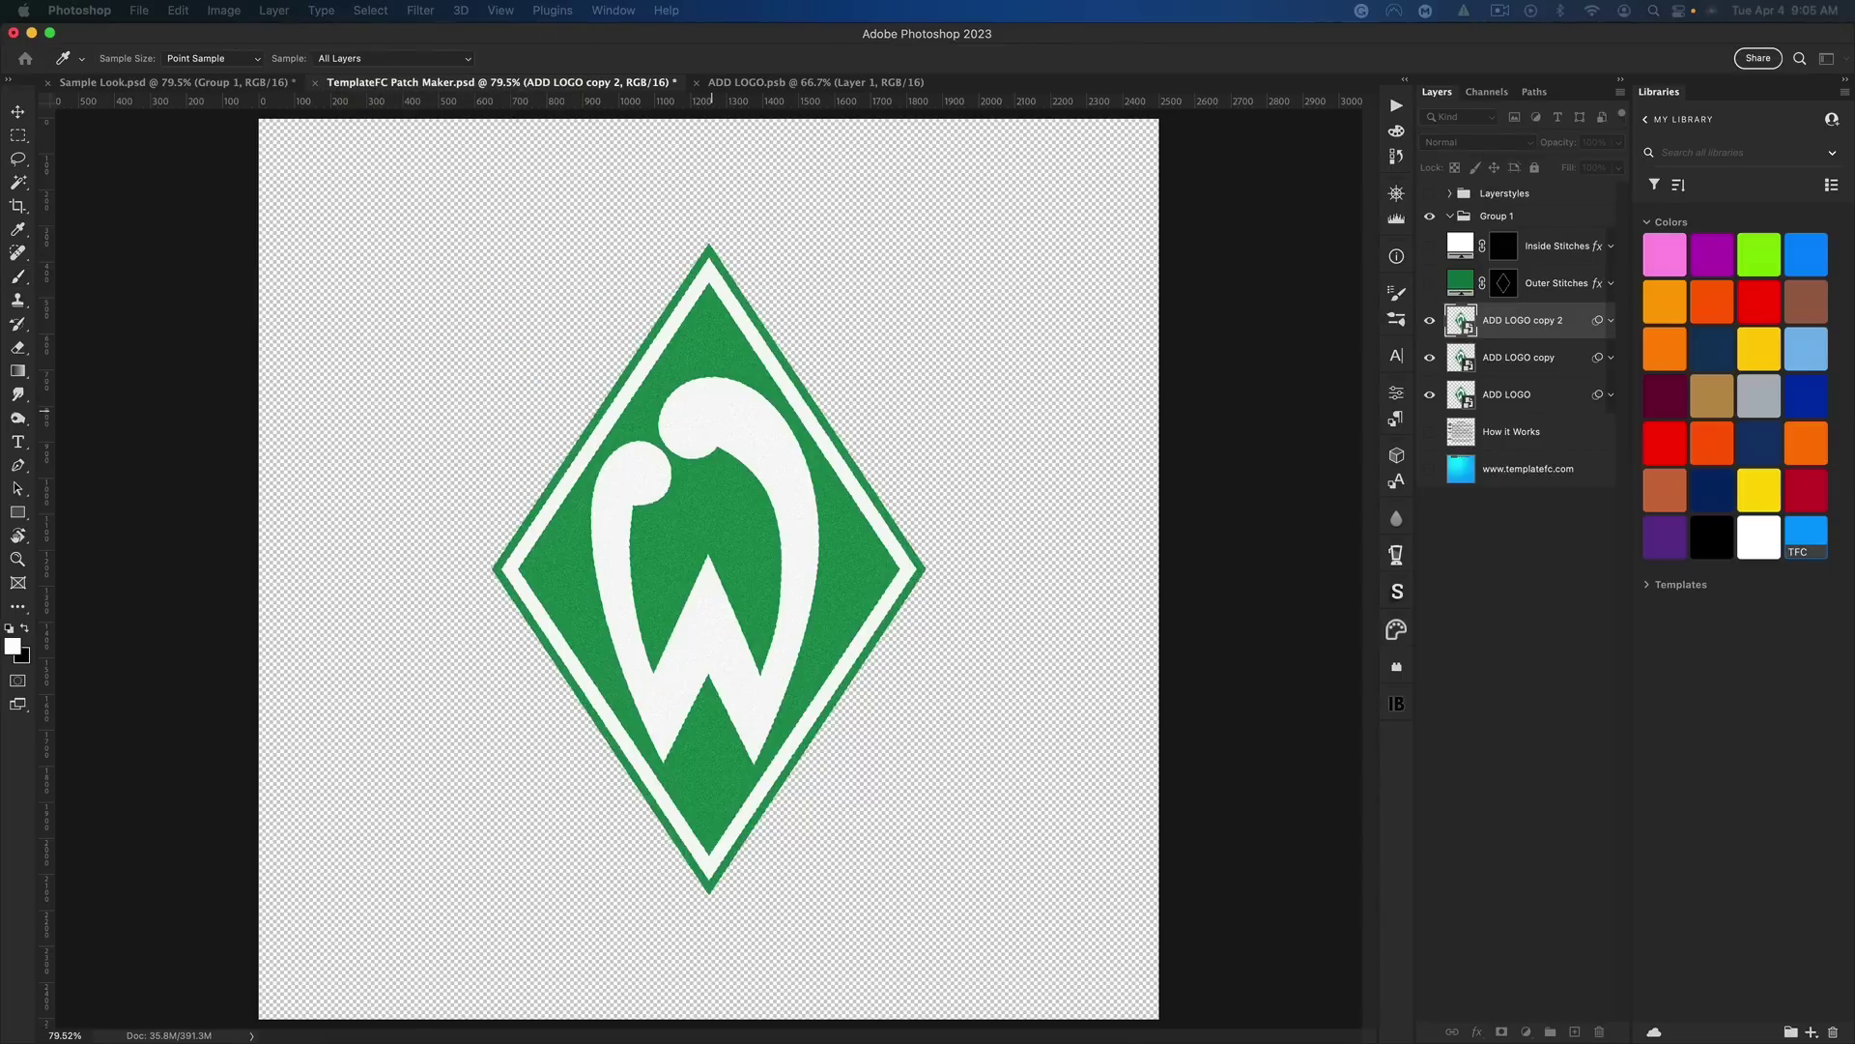
pyautogui.click(980, 501)
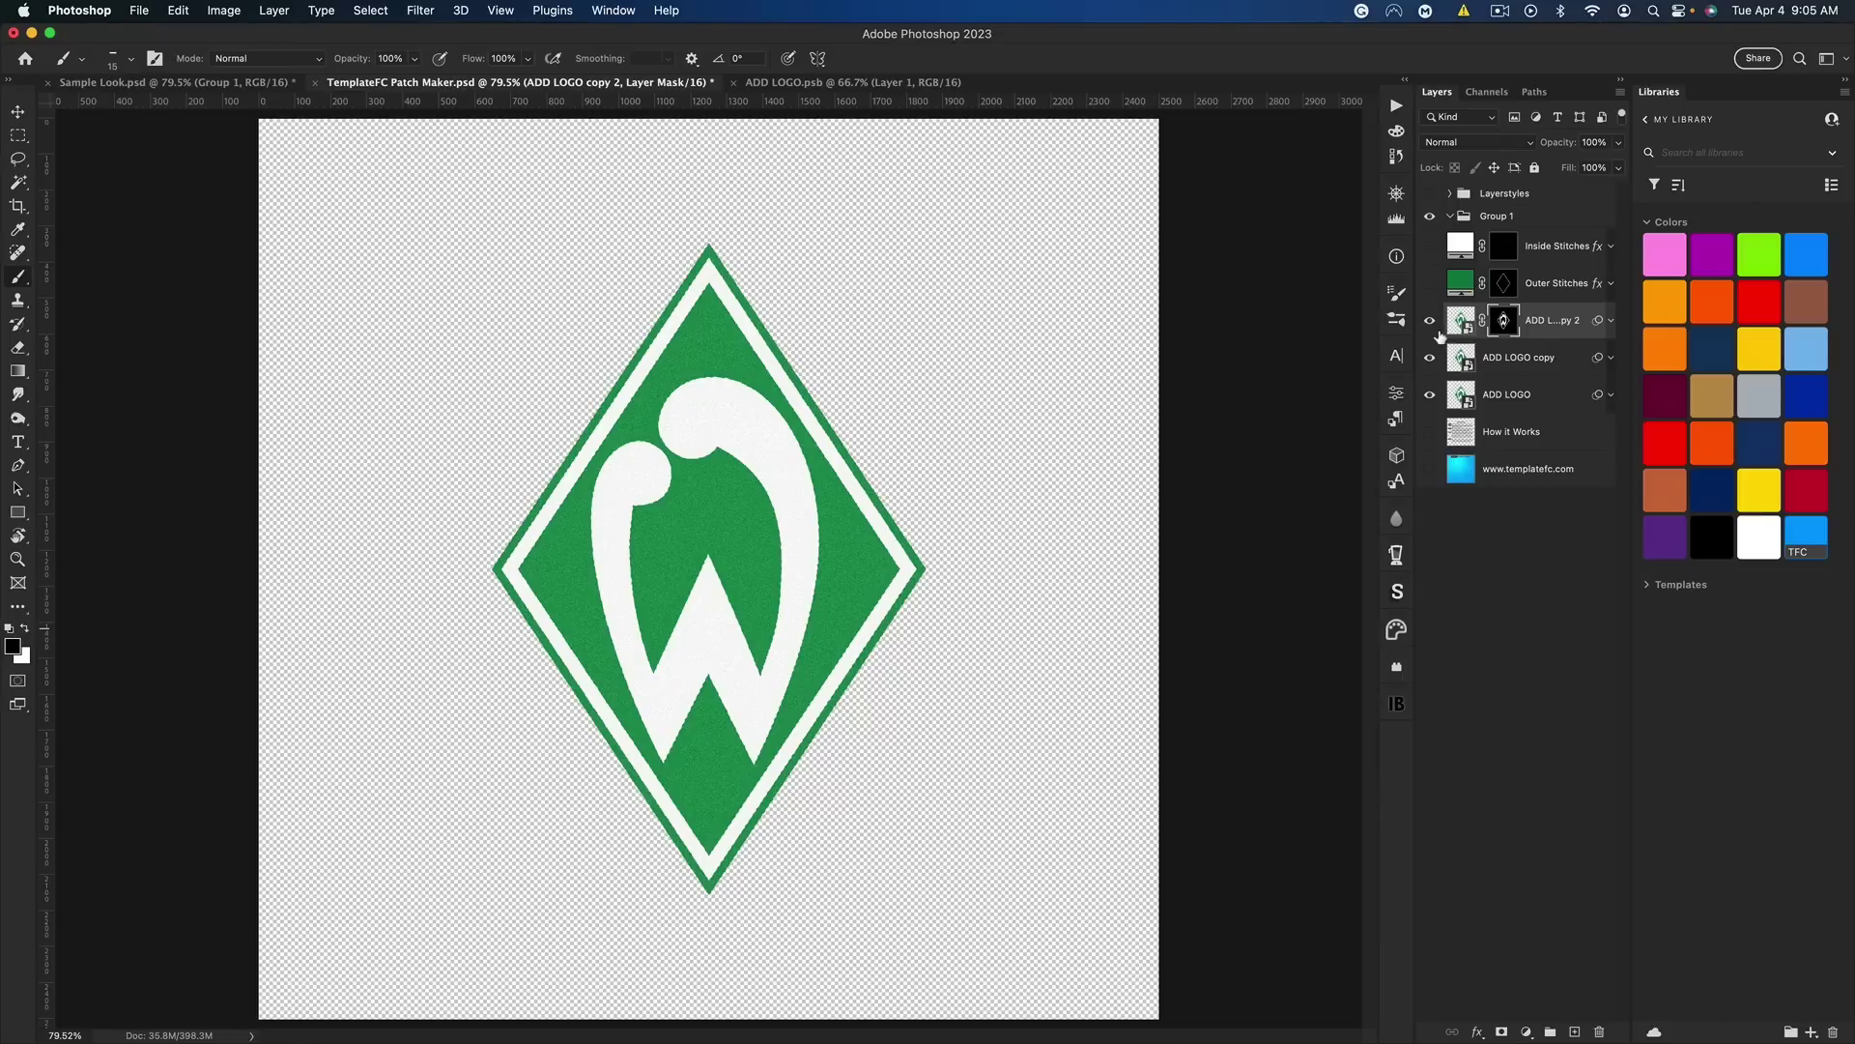
pyautogui.click(1429, 357)
pyautogui.click(1430, 395)
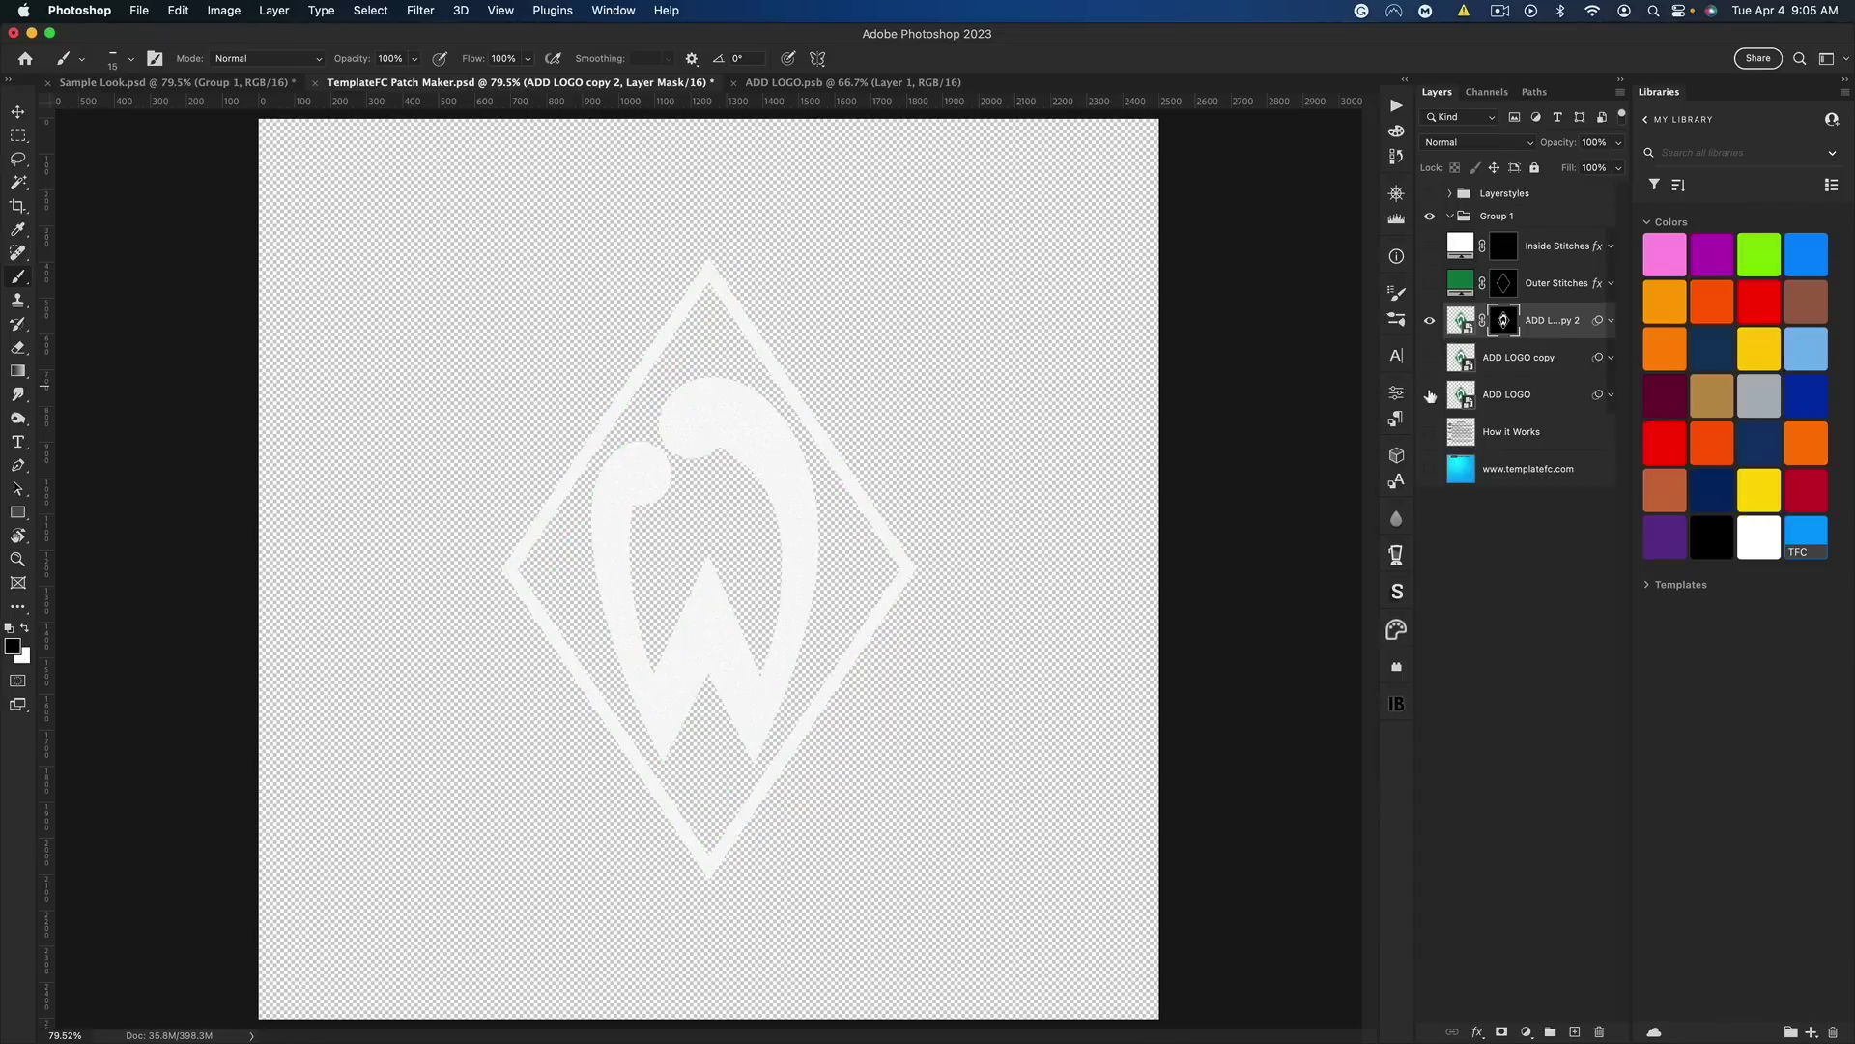
# Show ADD LOGO copy in place of ADD LOGO copy 2, and turn off its Add Noise smart filter
pyautogui.keyDown('alt'); pyautogui.click(1429, 356); pyautogui.keyUp('alt')
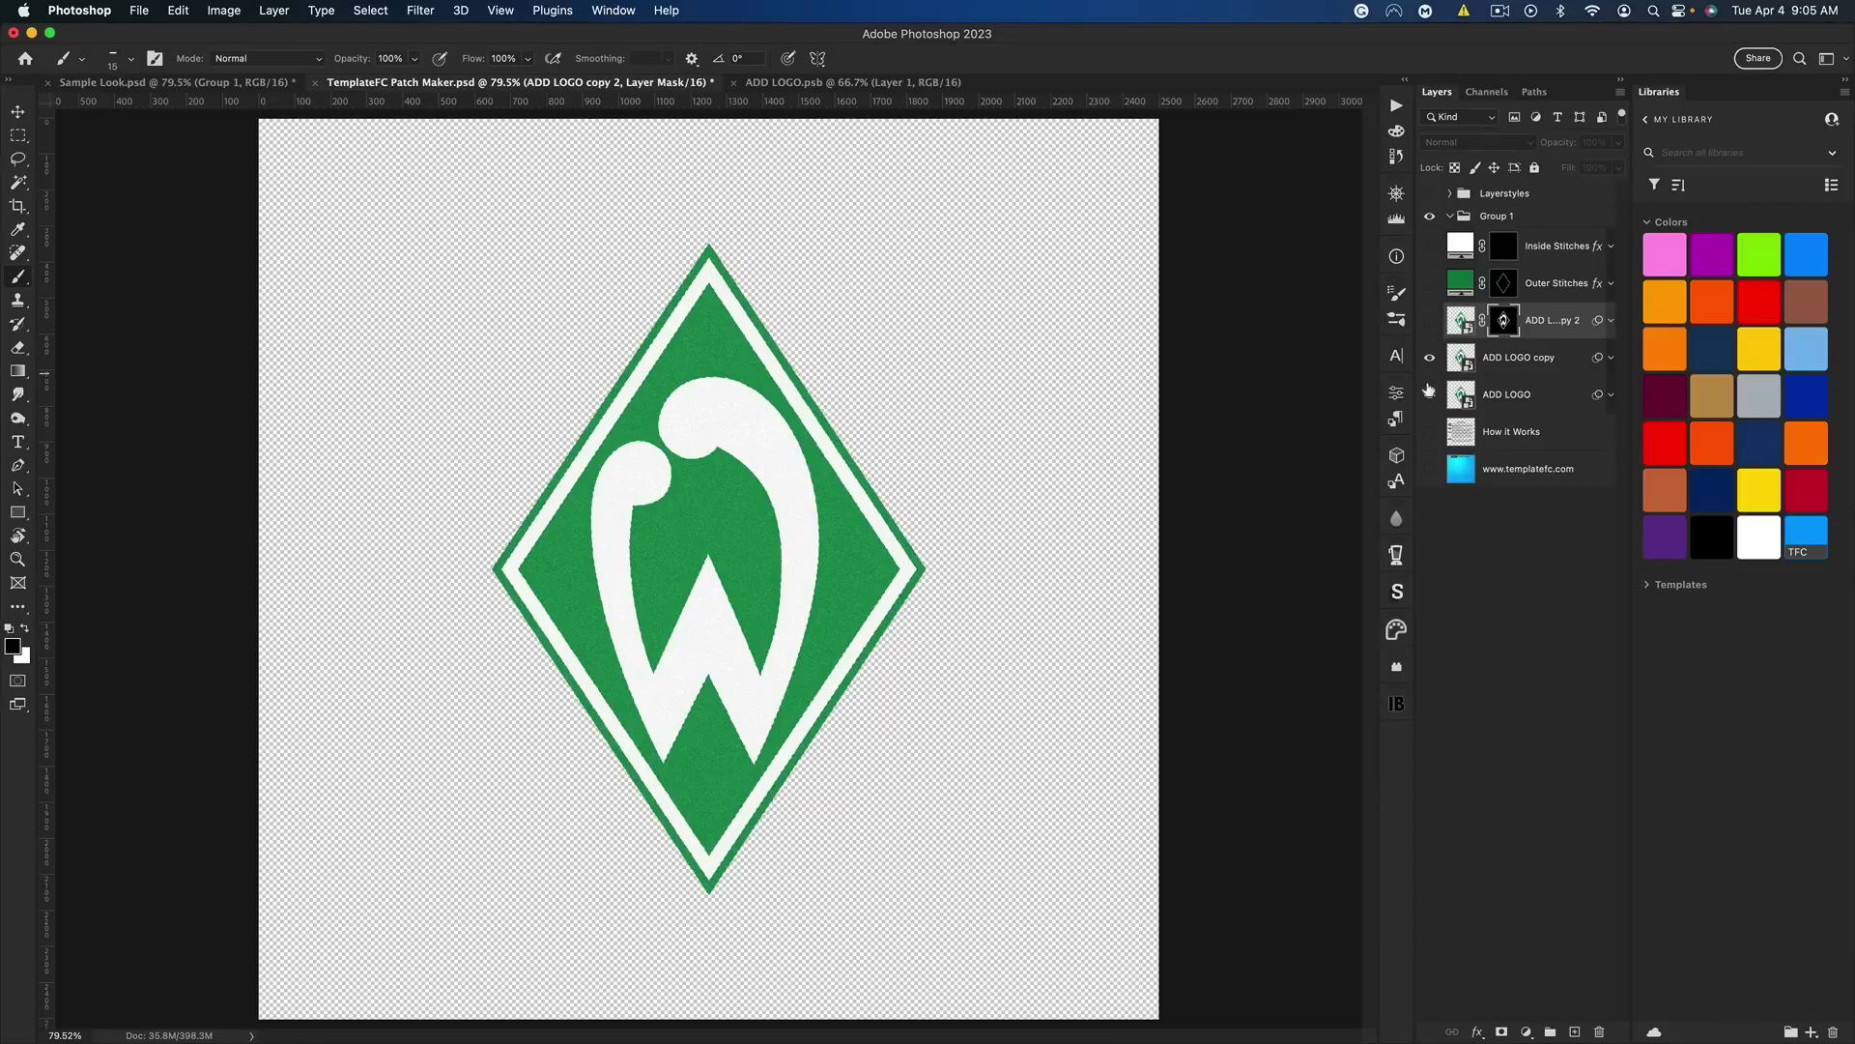
pyautogui.click(1611, 357)
pyautogui.click(1483, 418)
pyautogui.click(1516, 365)
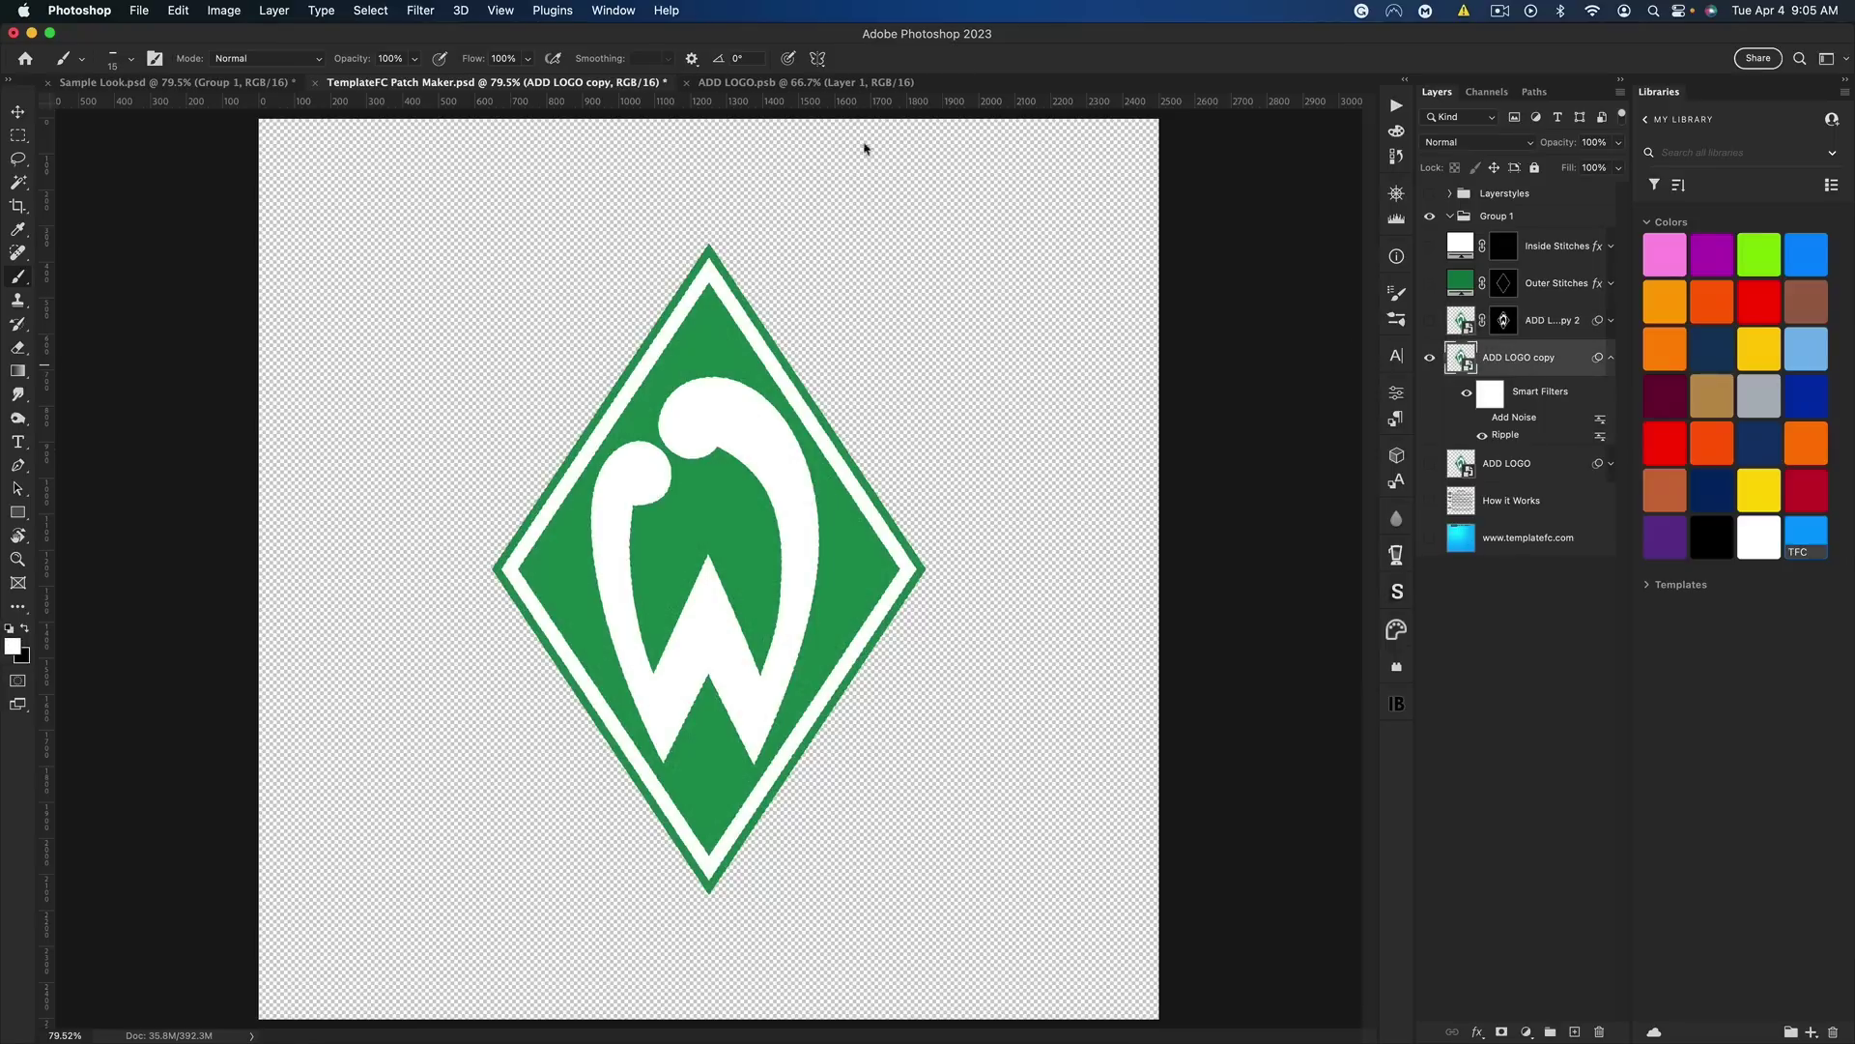
# Select the green areas of the logo on ADD LOGO copy with Color Range
pyautogui.click(370, 9)
pyautogui.click(392, 190)
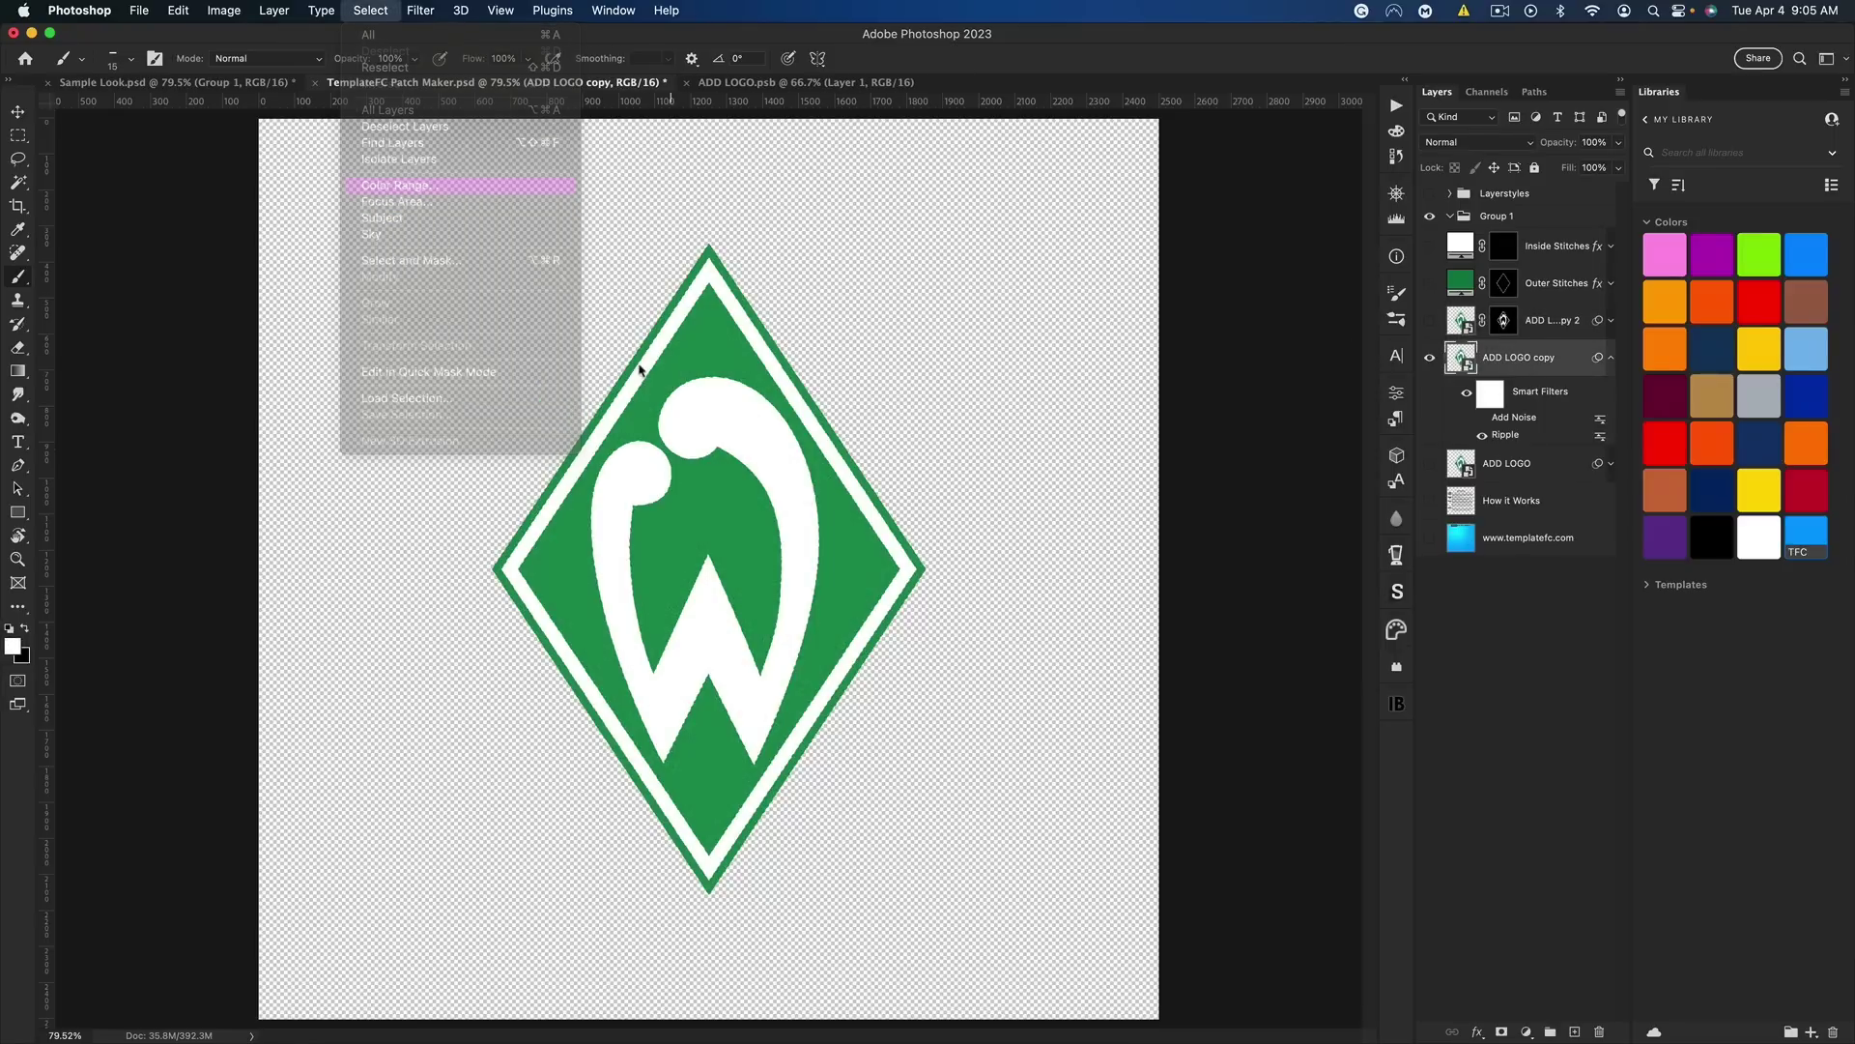
pyautogui.click(709, 334)
pyautogui.press('Return')
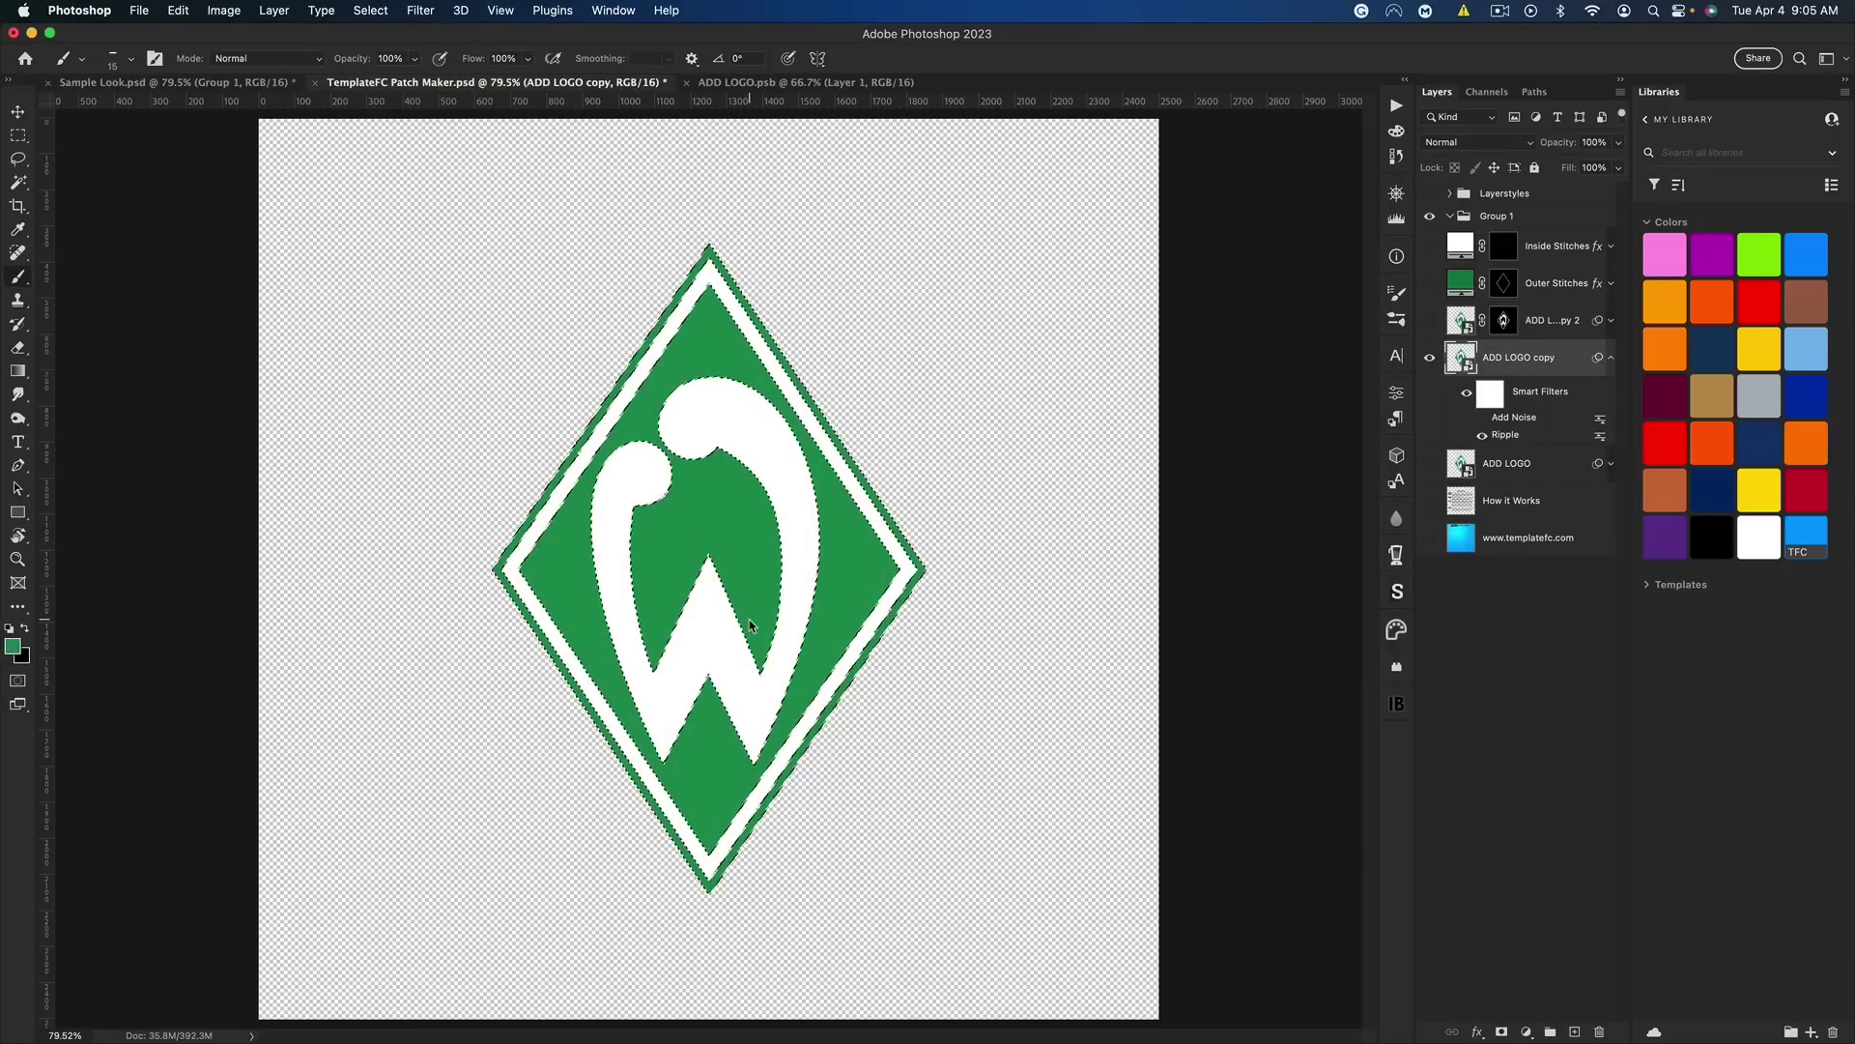
pyautogui.click(1502, 1031)
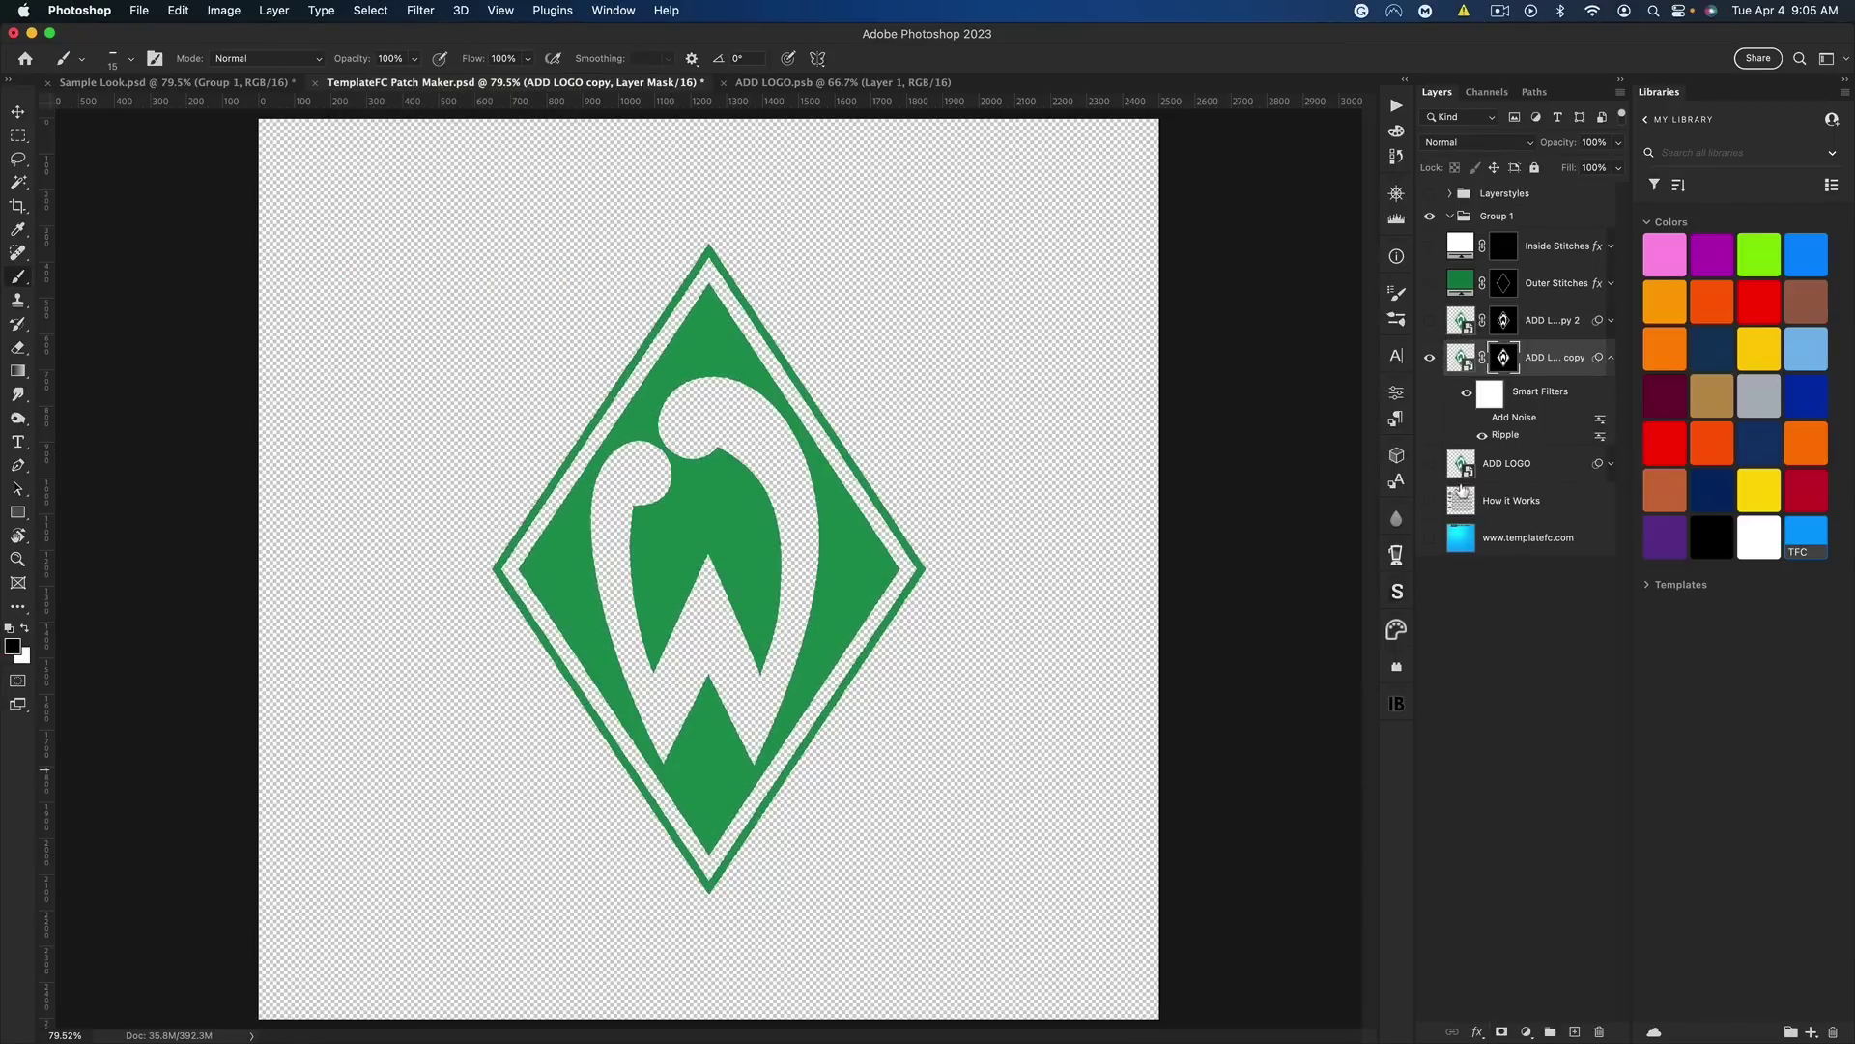
pyautogui.click(1482, 417)
pyautogui.click(1461, 358)
pyautogui.click(1429, 320)
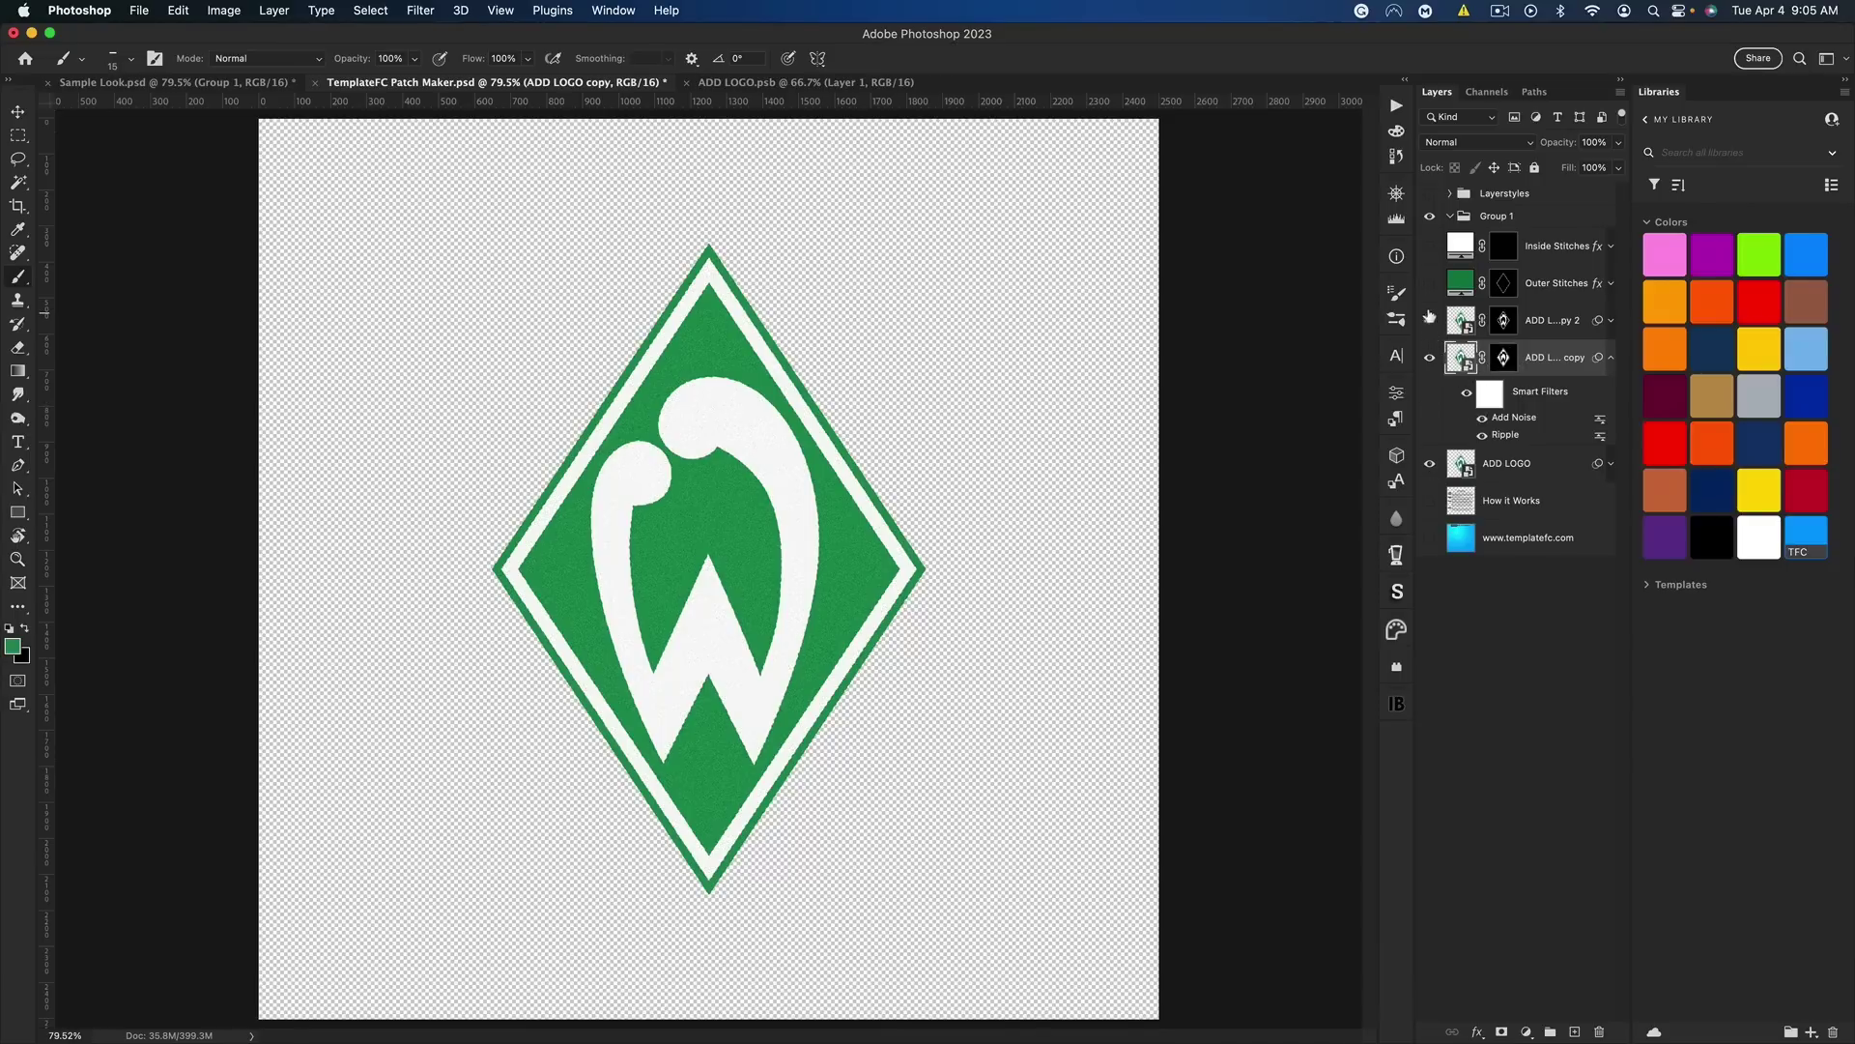
pyautogui.moveTo(1429, 284); pyautogui.dragTo(1430, 245)
pyautogui.click(1429, 537)
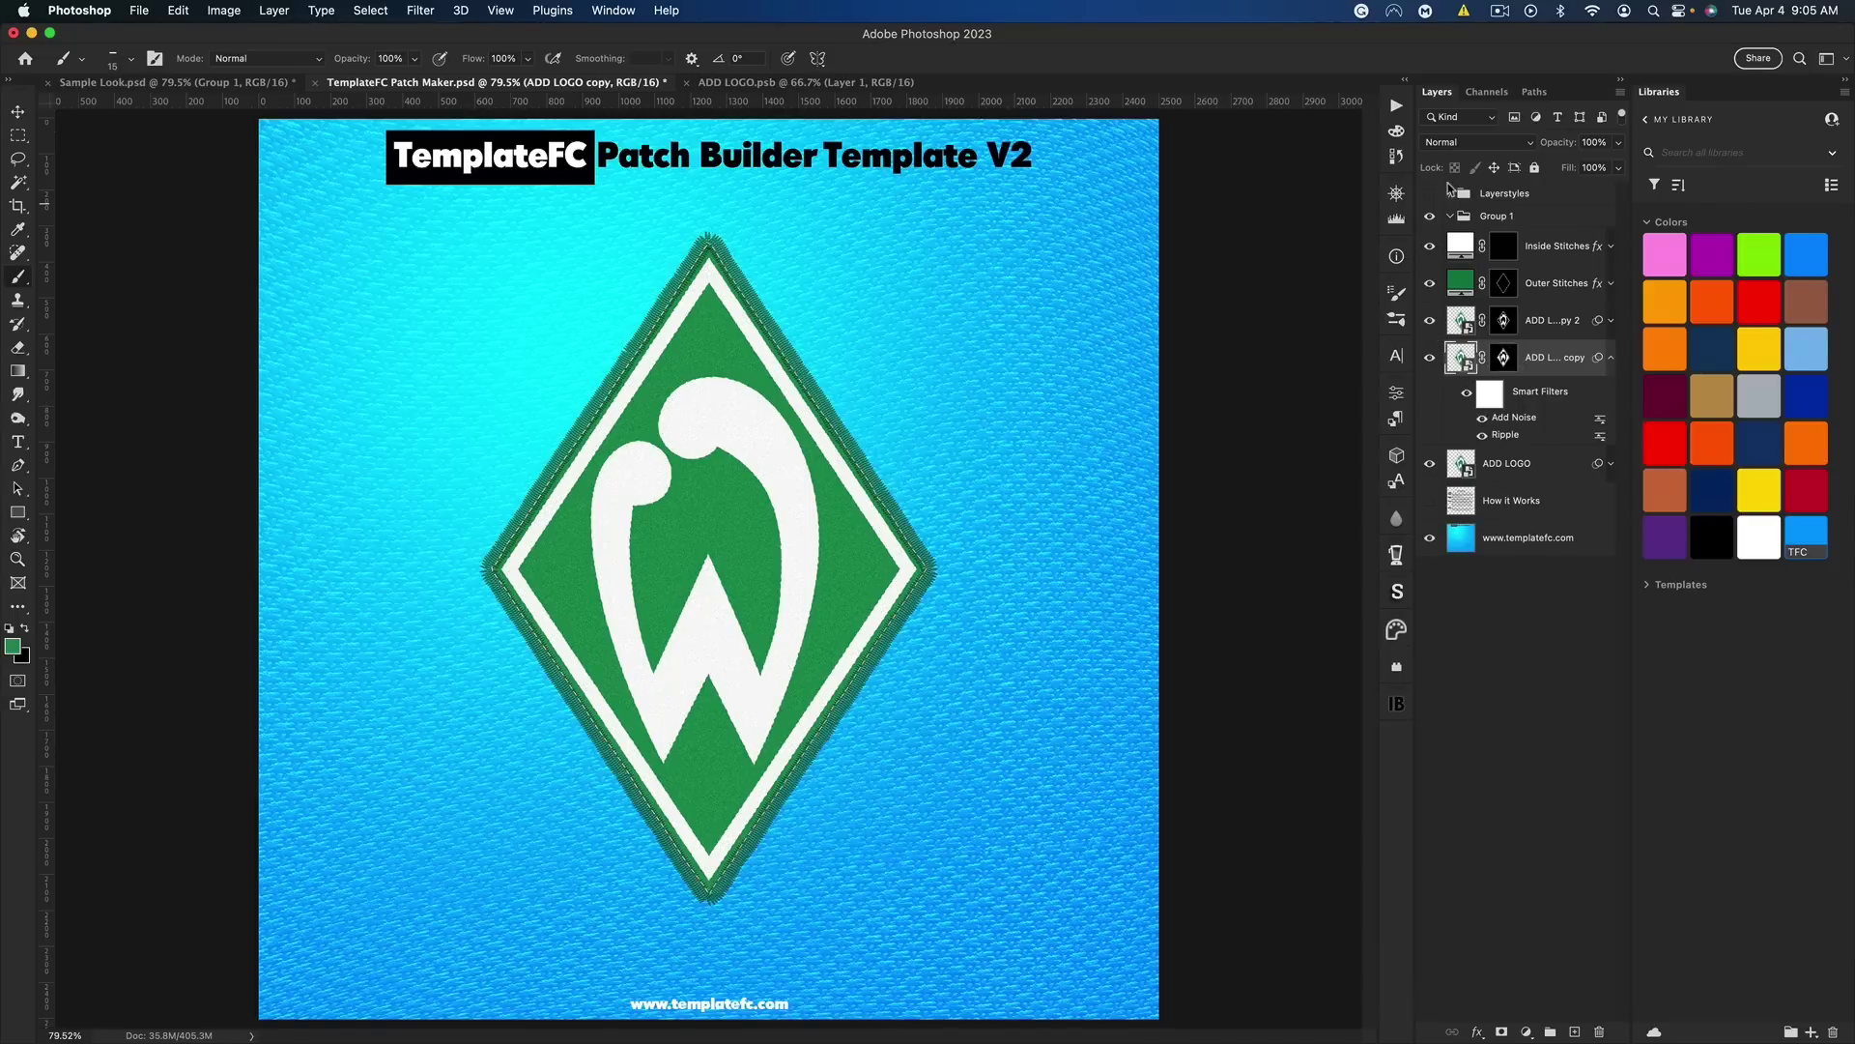
# Copy the 3-1 layer style from Color Layerstyles and paste it onto ADD LOGO copy
pyautogui.click(1449, 193)
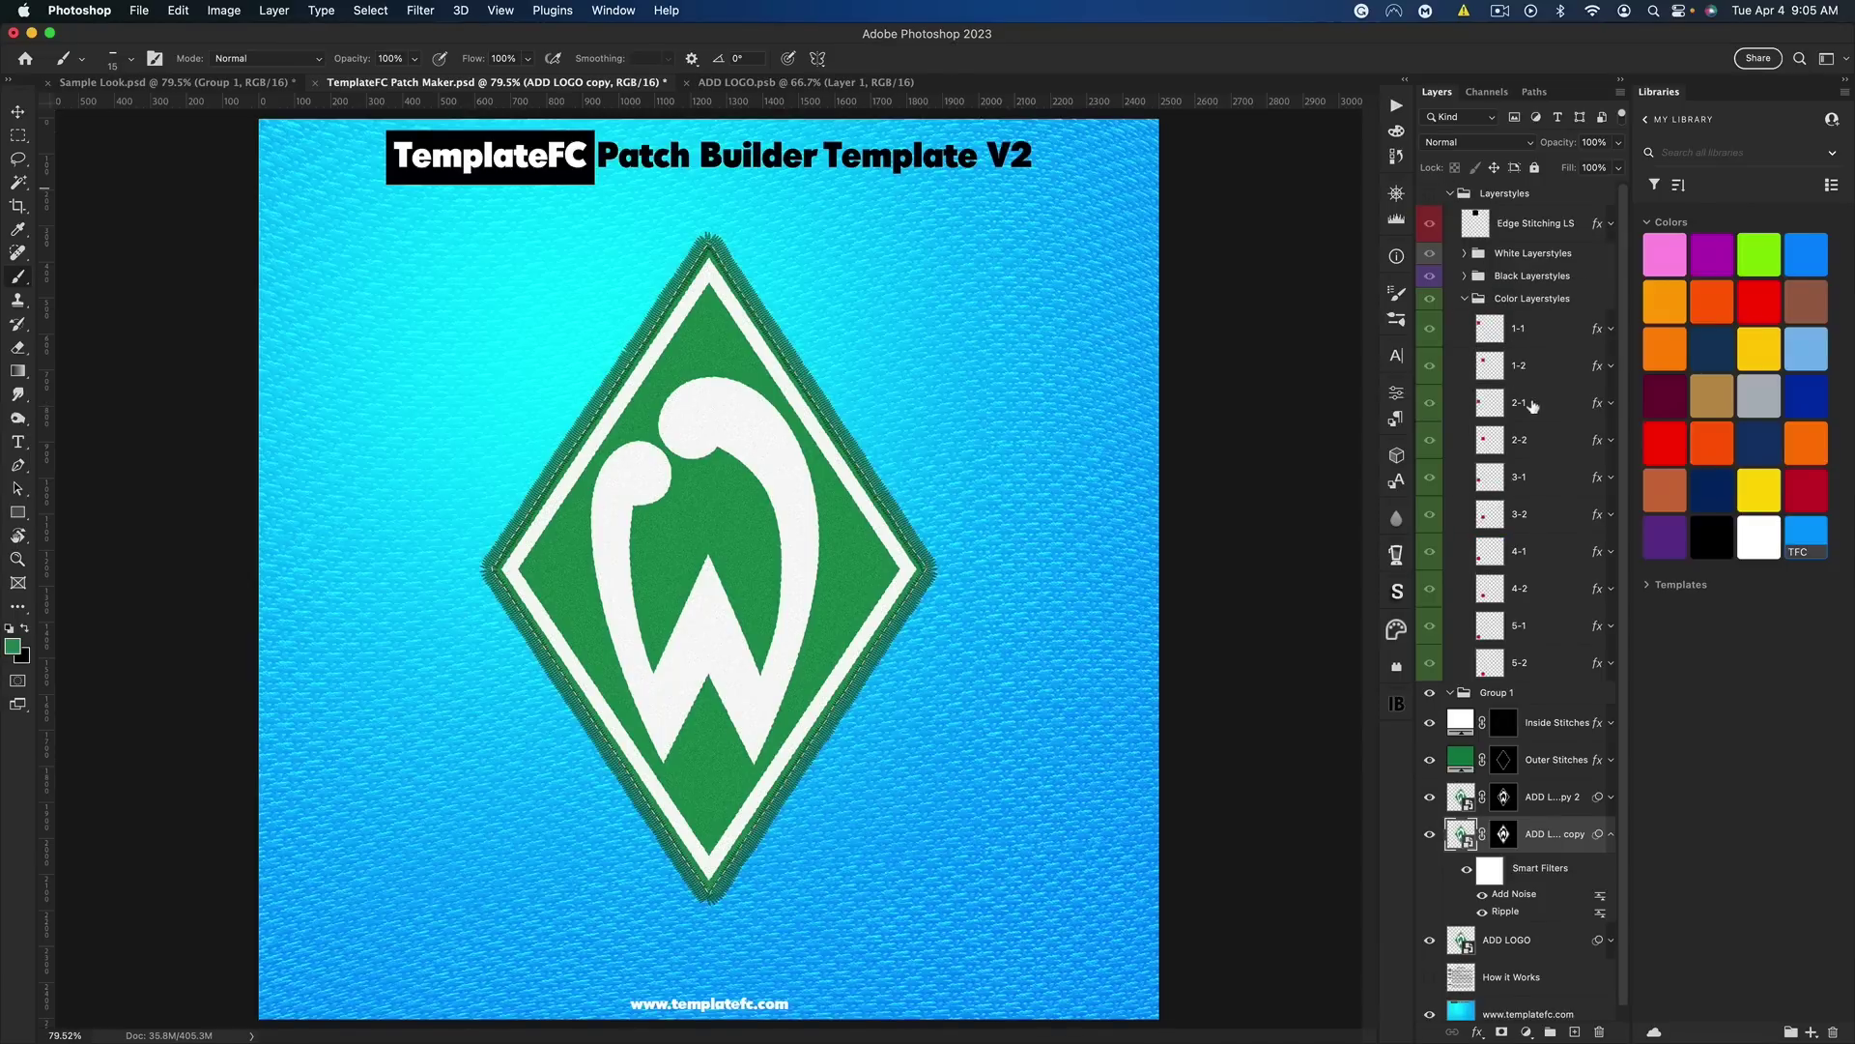
pyautogui.rightClick(1538, 485)
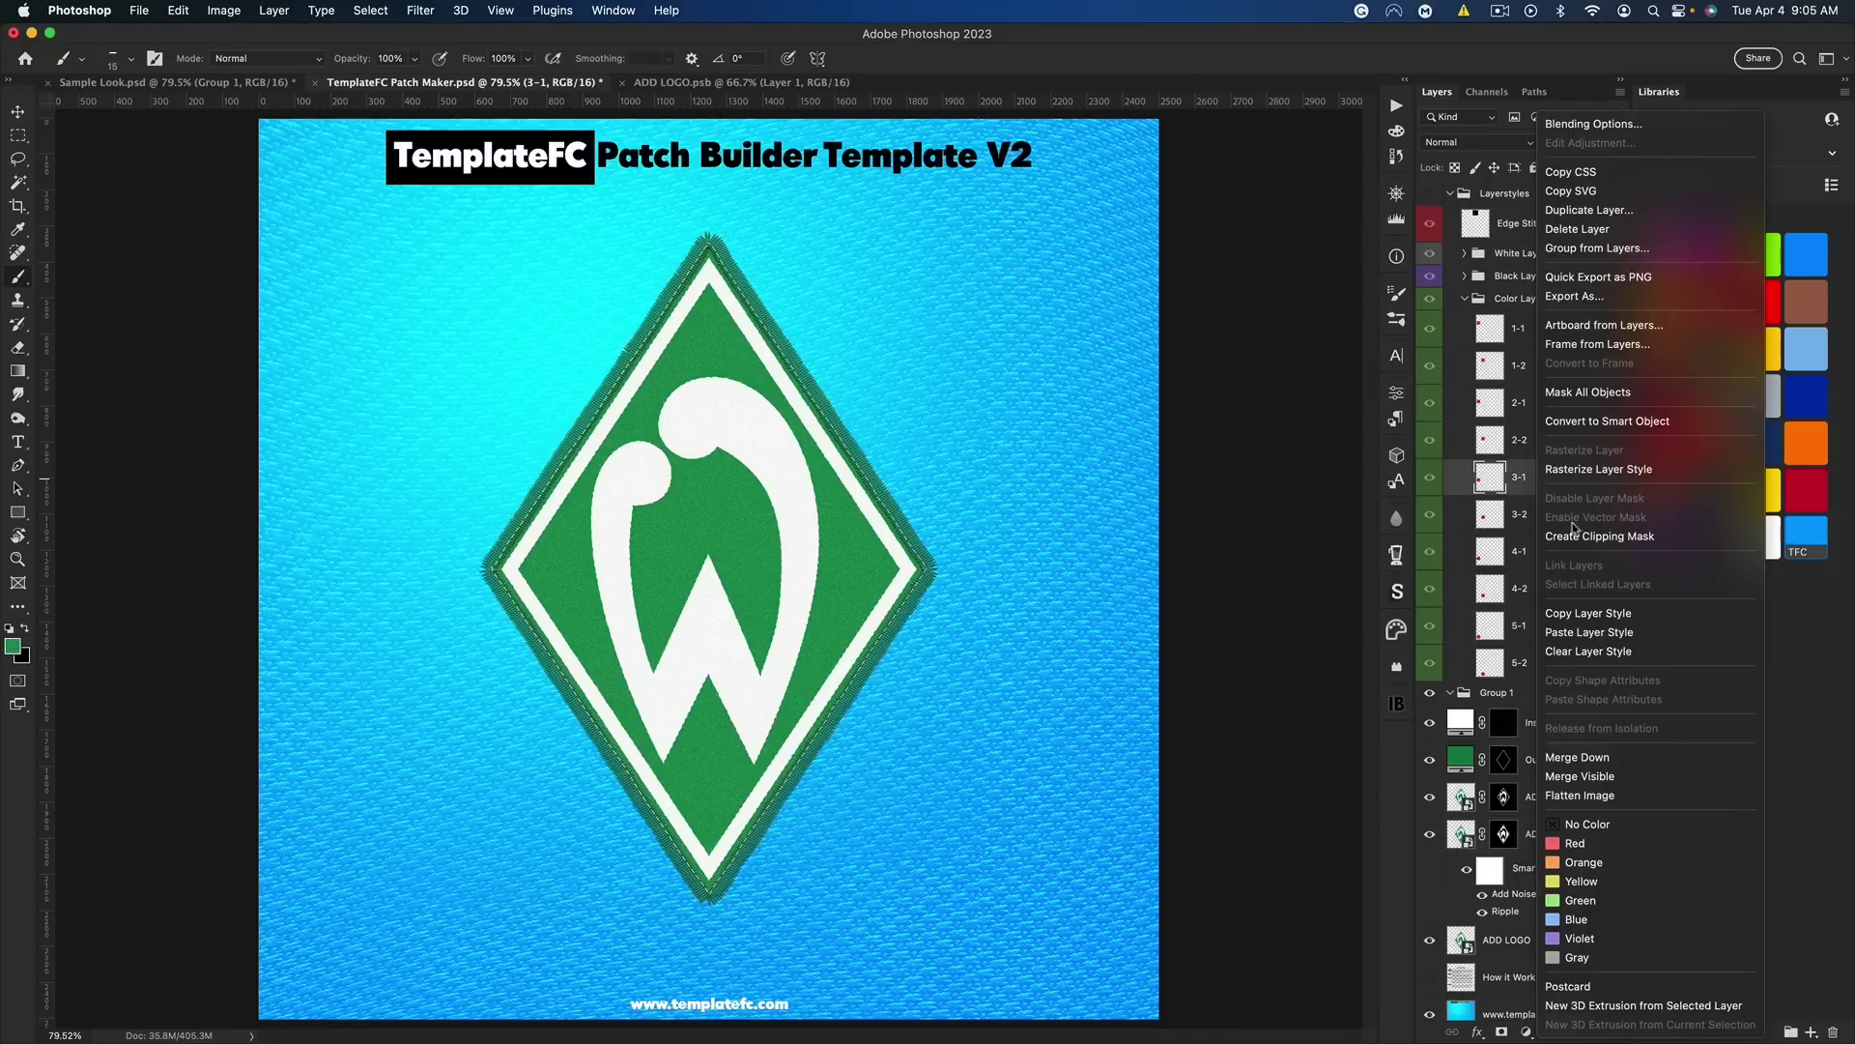
pyautogui.click(1594, 615)
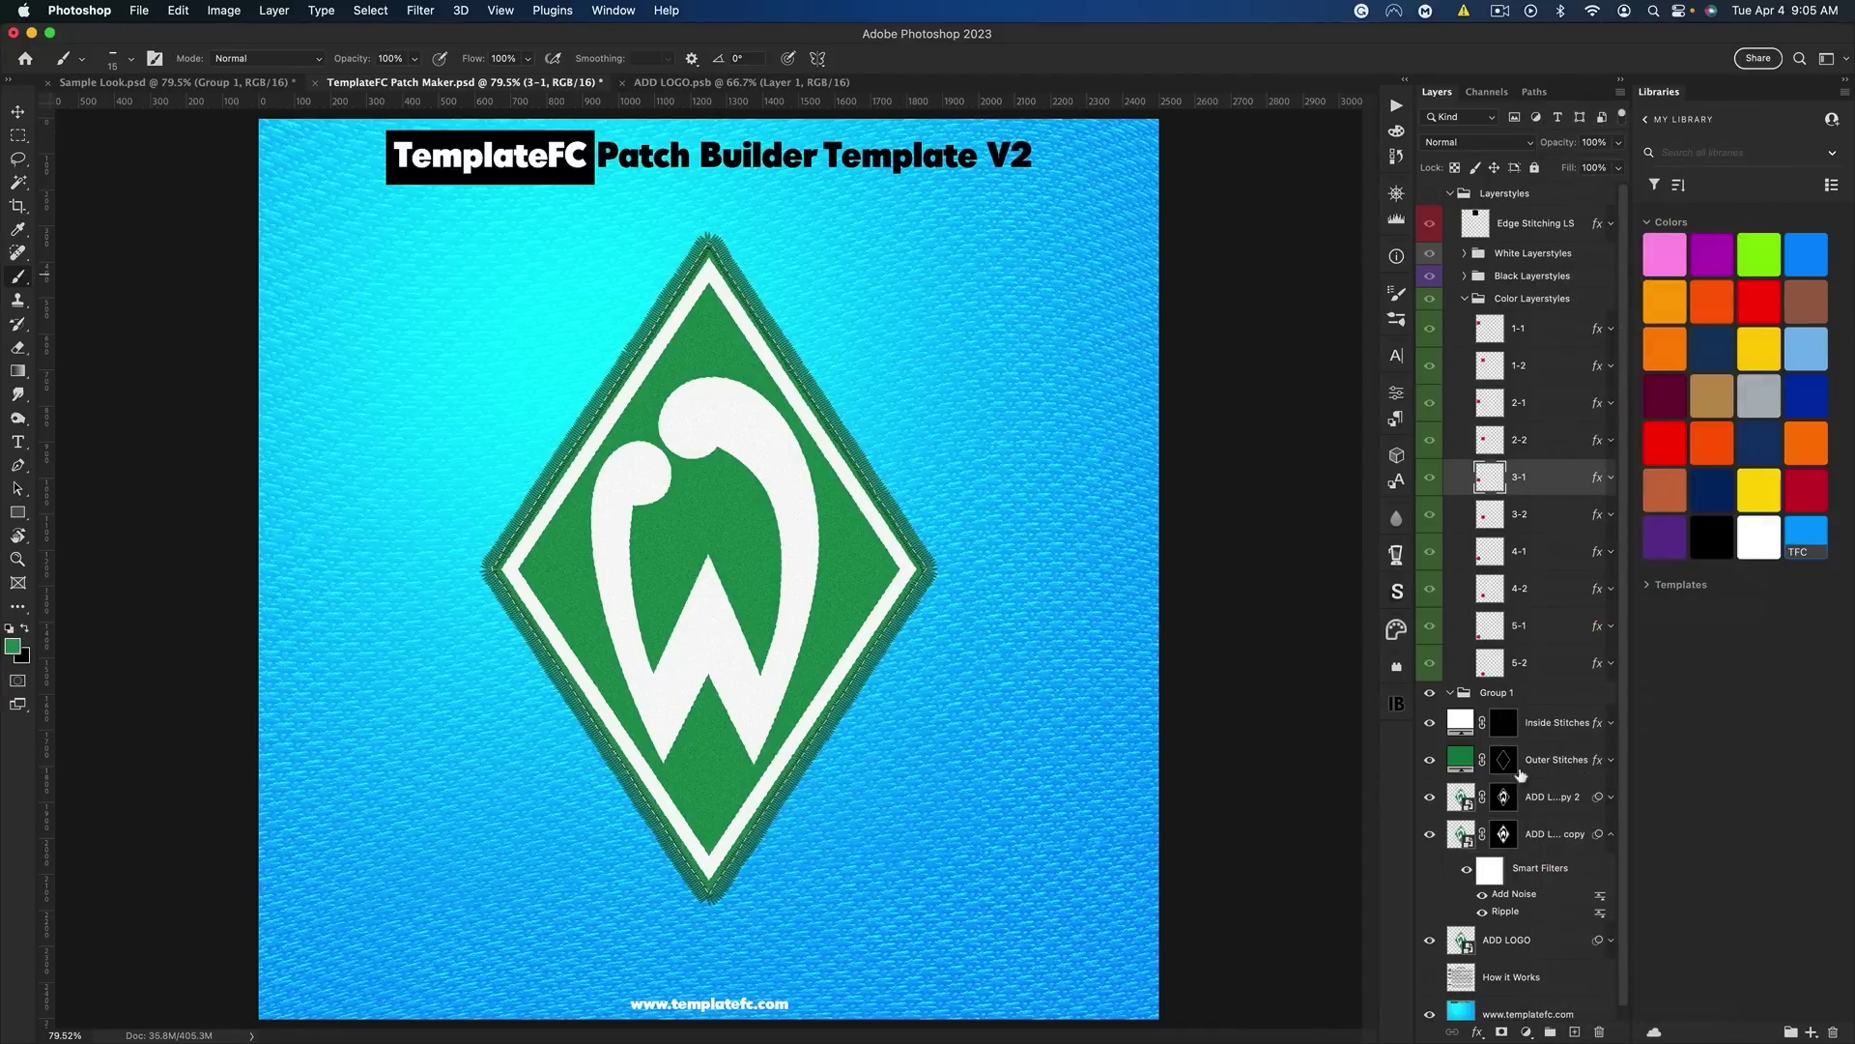
pyautogui.rightClick(1542, 836)
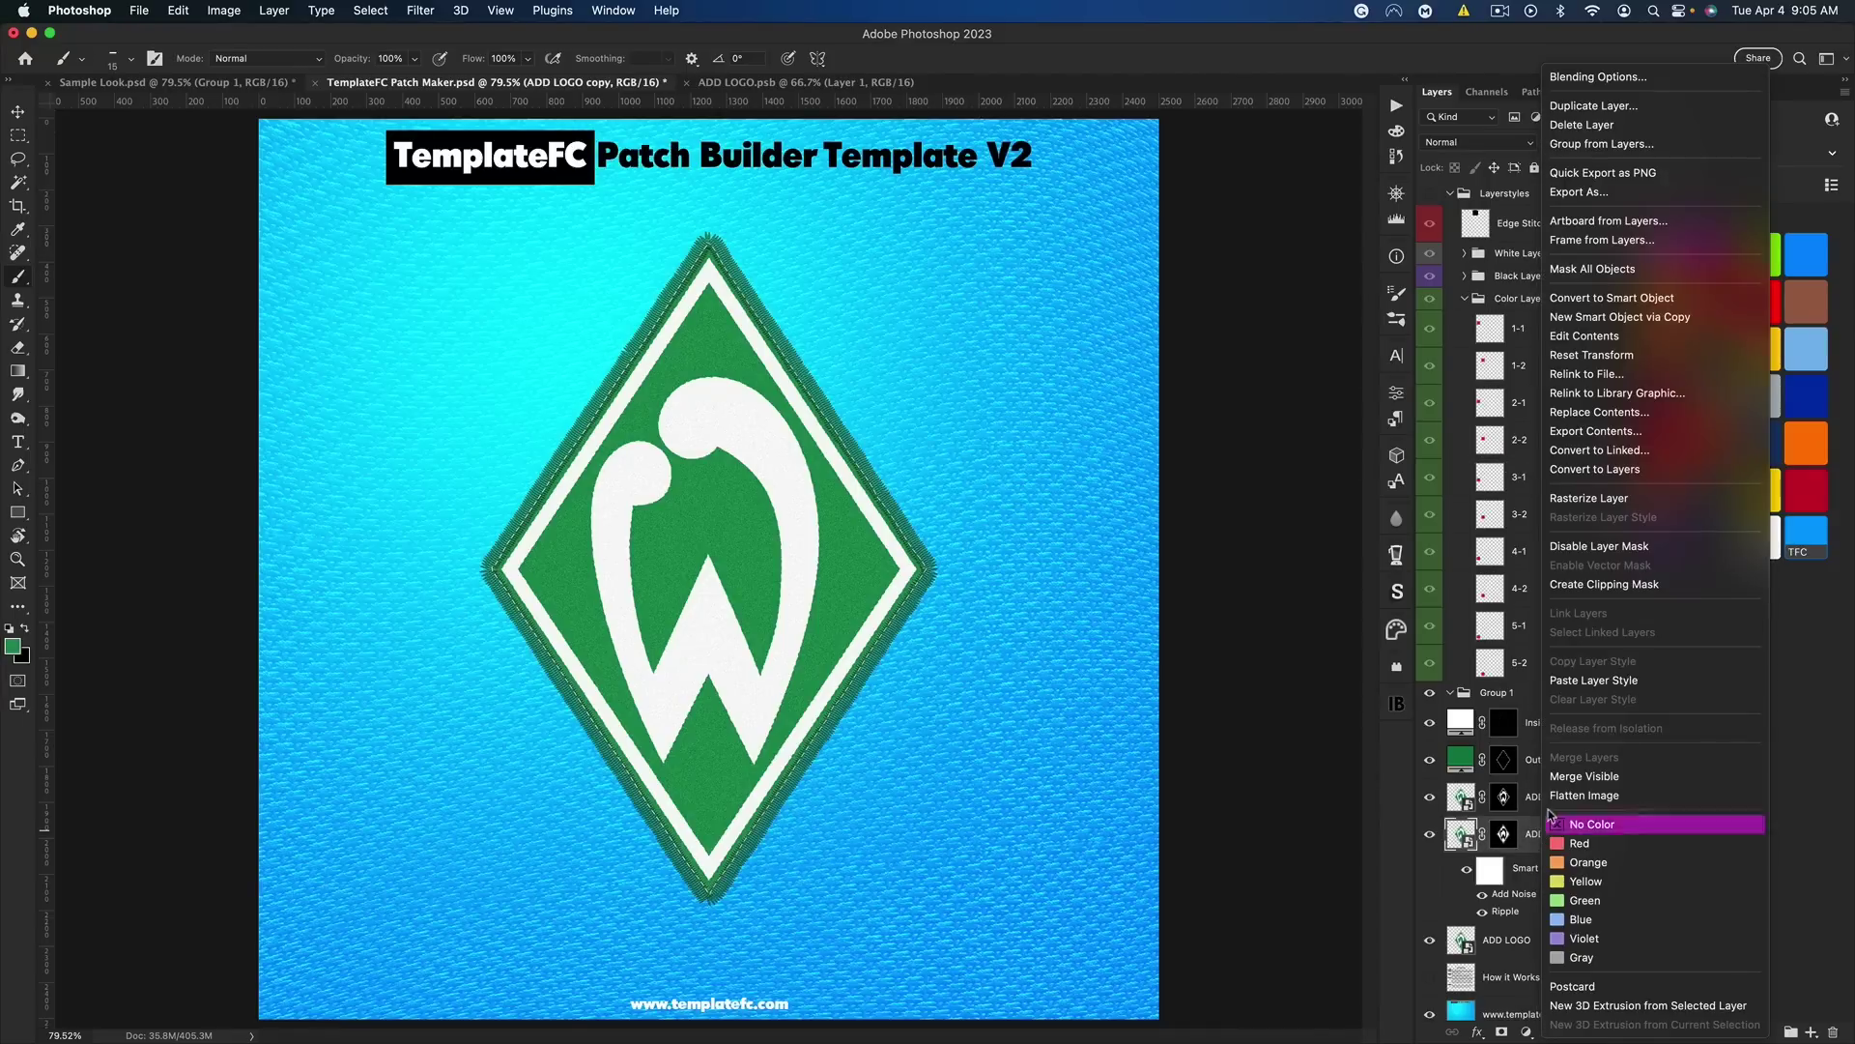
pyautogui.click(1604, 679)
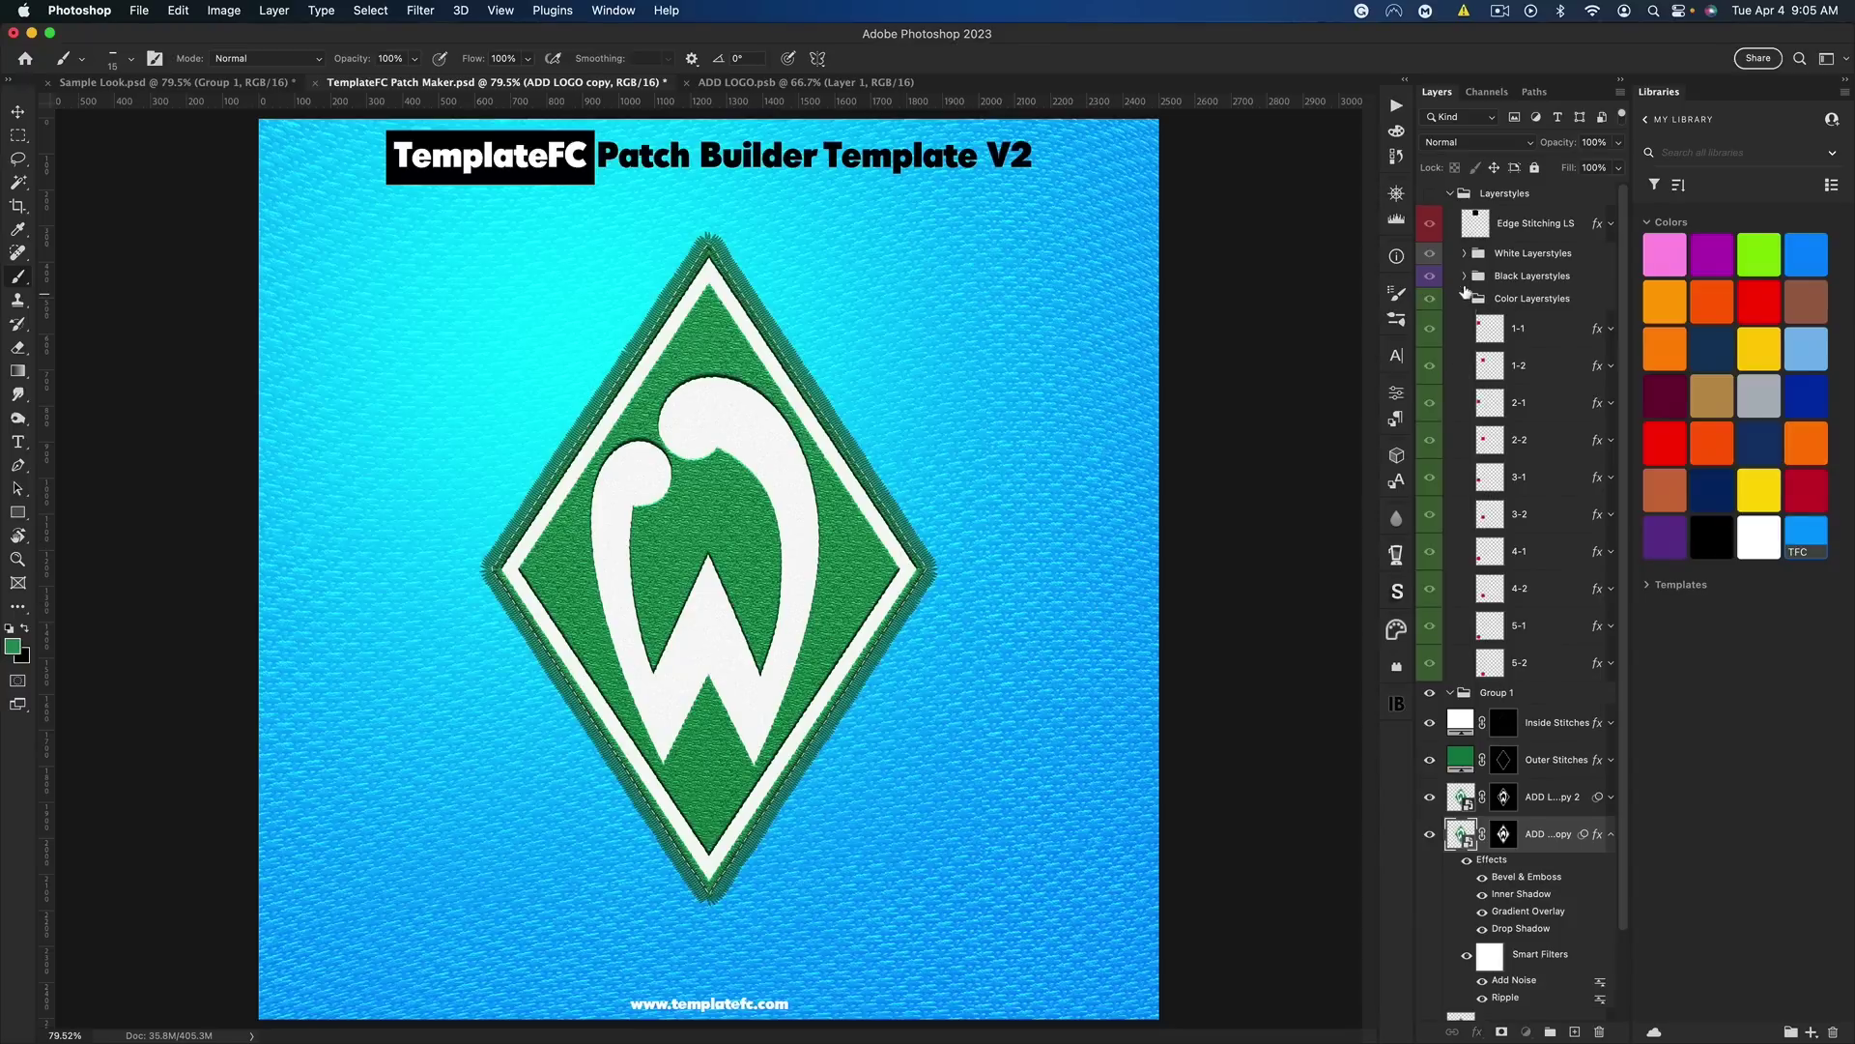
# Copy the 5-2 layer style from White Layerstyles and paste it onto ADD LOGO copy 2
pyautogui.click(1466, 299)
pyautogui.click(1464, 253)
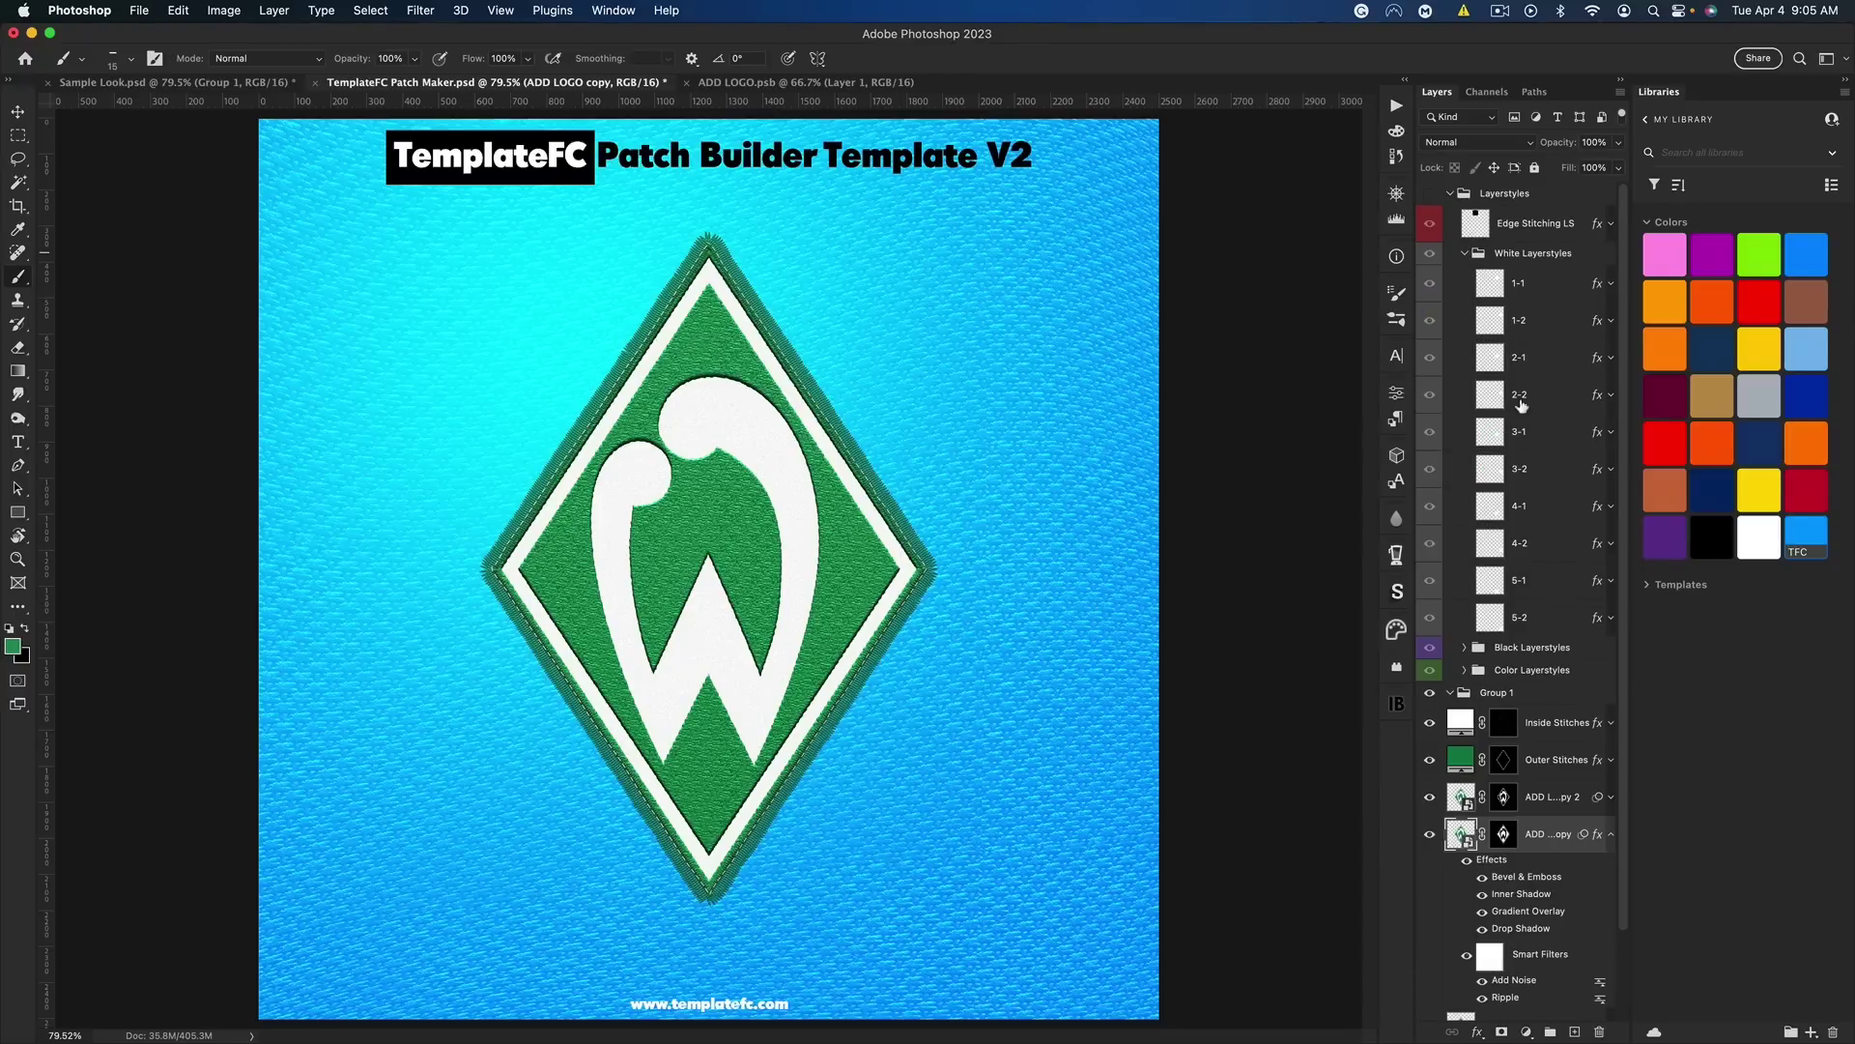
pyautogui.rightClick(1536, 618)
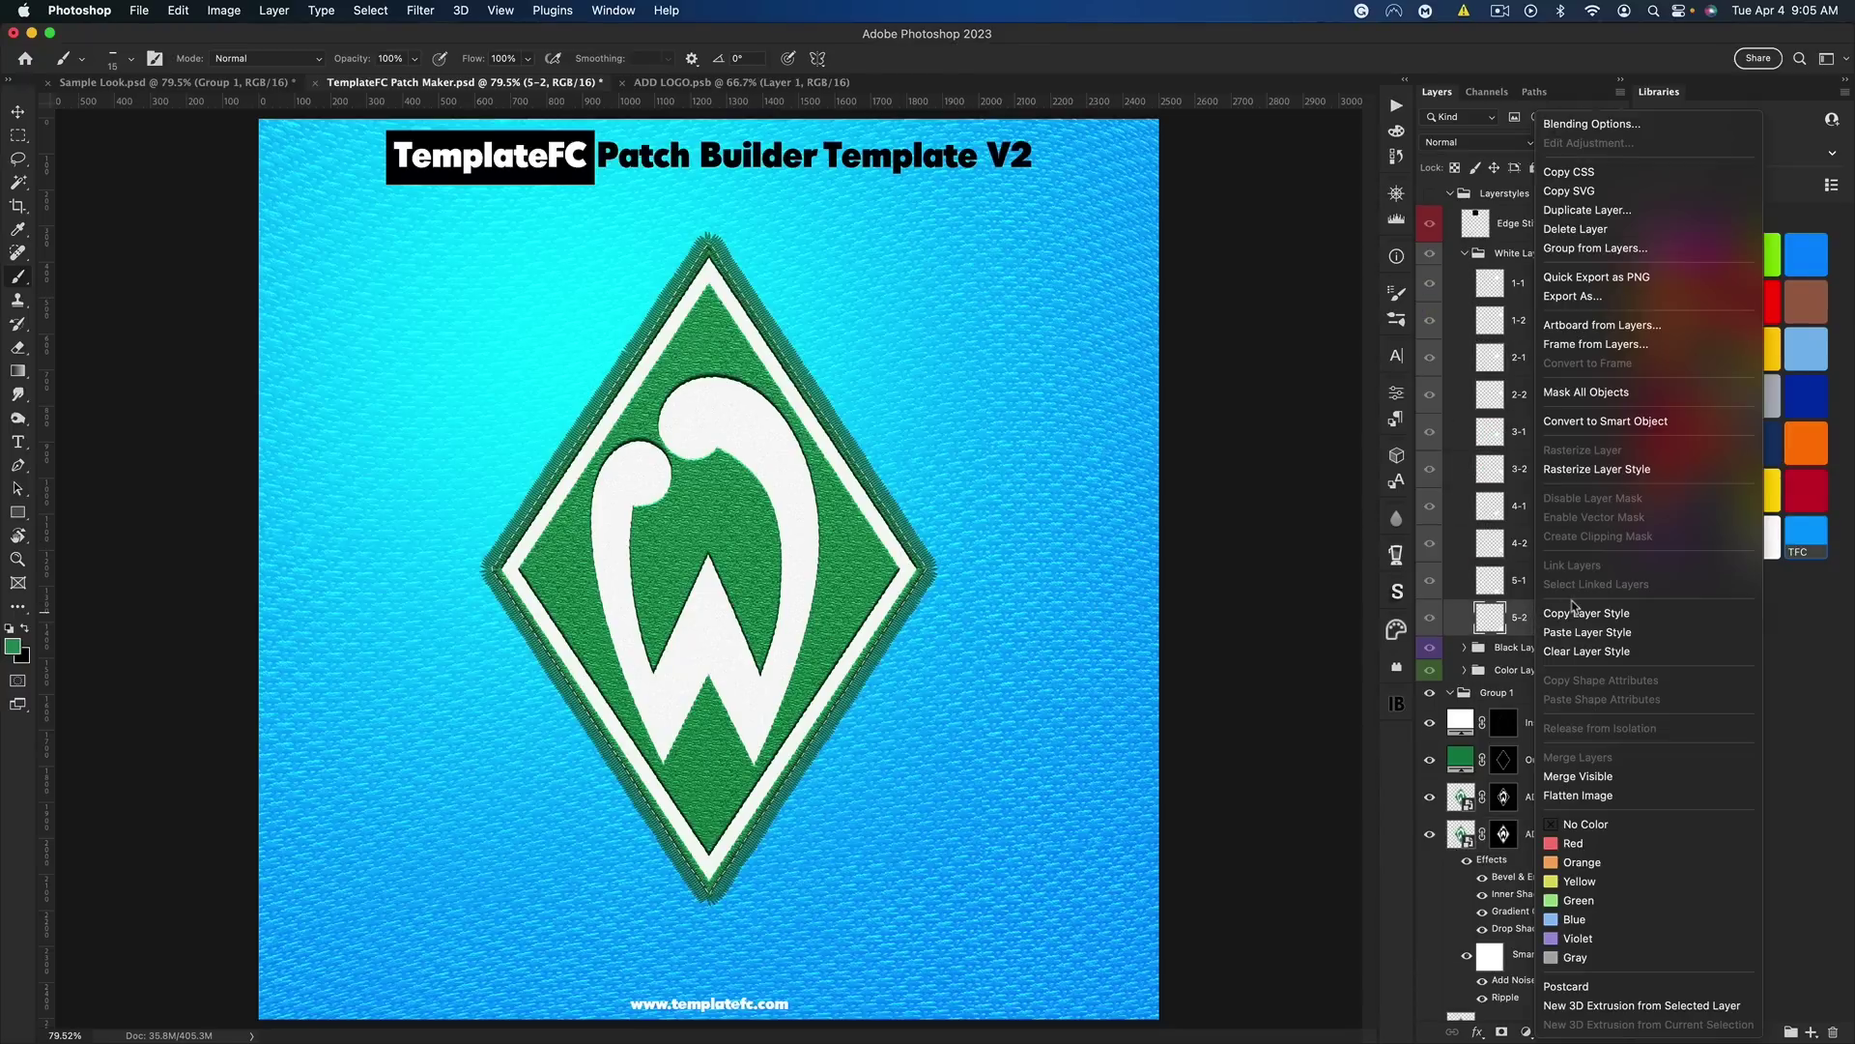
pyautogui.click(1575, 615)
pyautogui.rightClick(1540, 804)
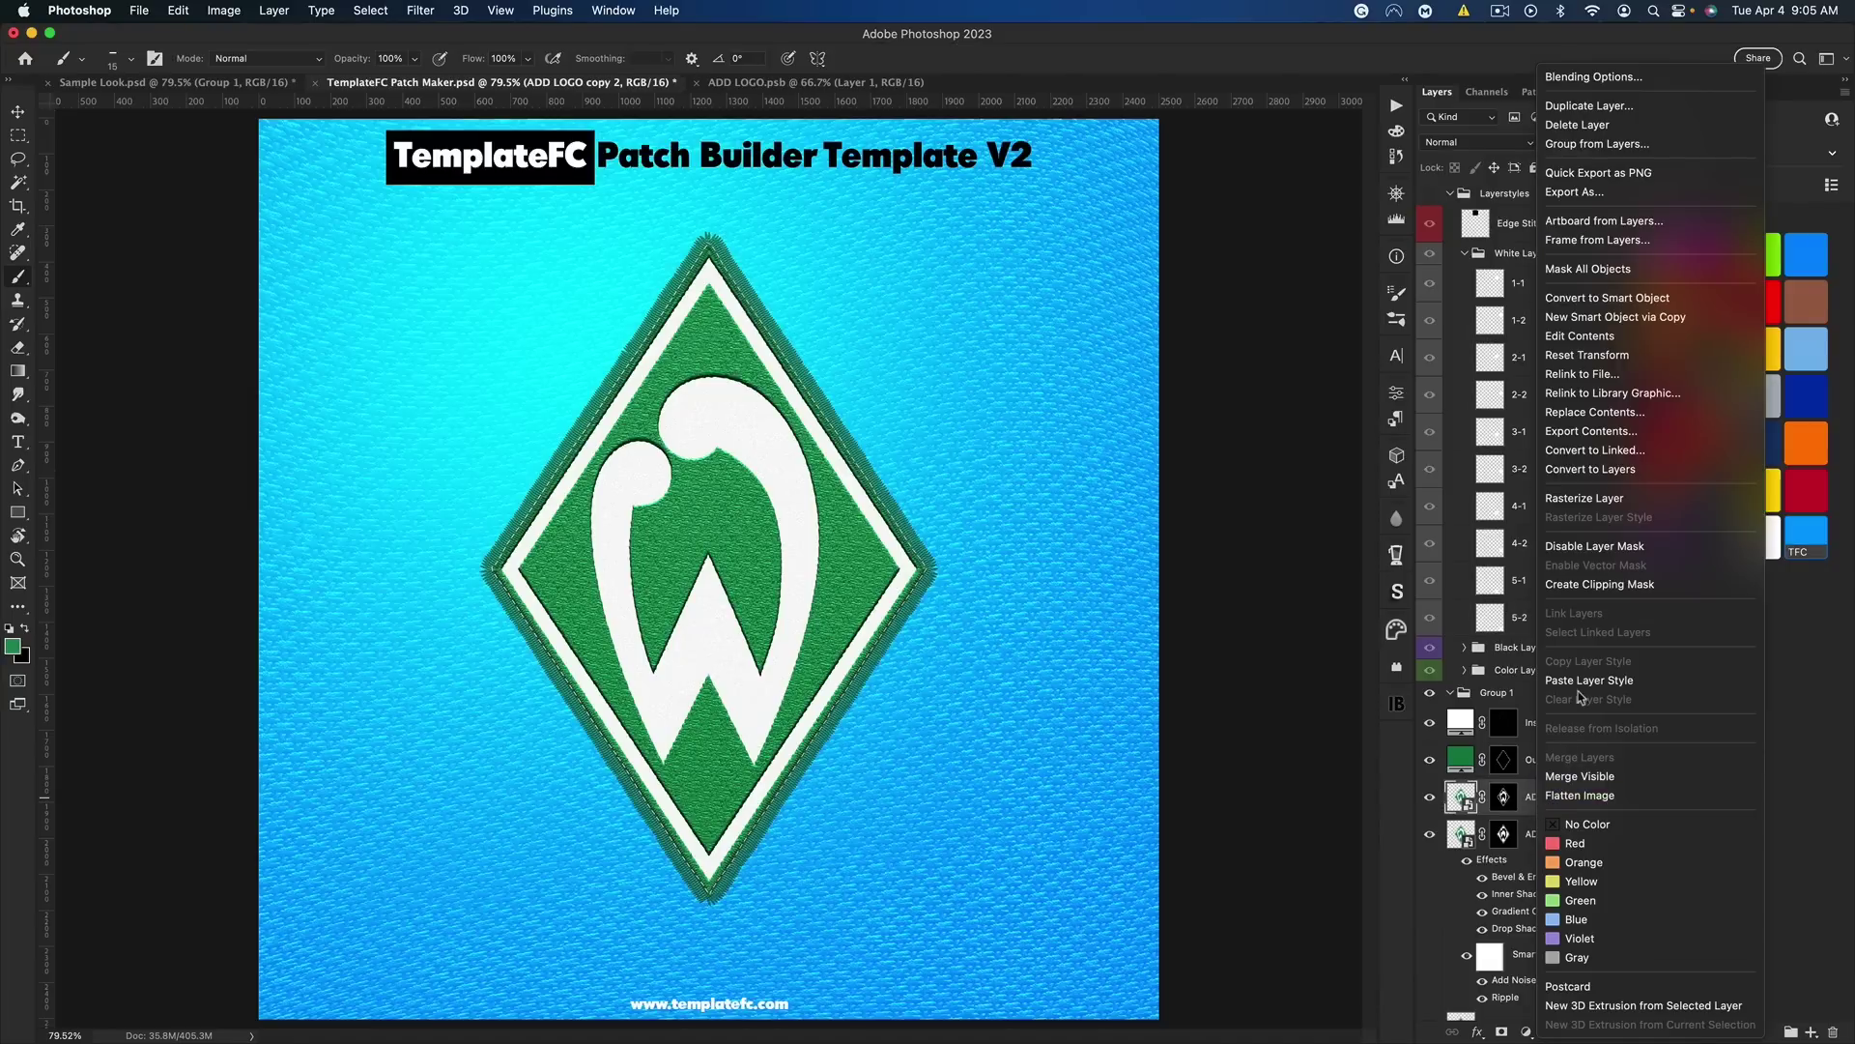
pyautogui.click(1585, 688)
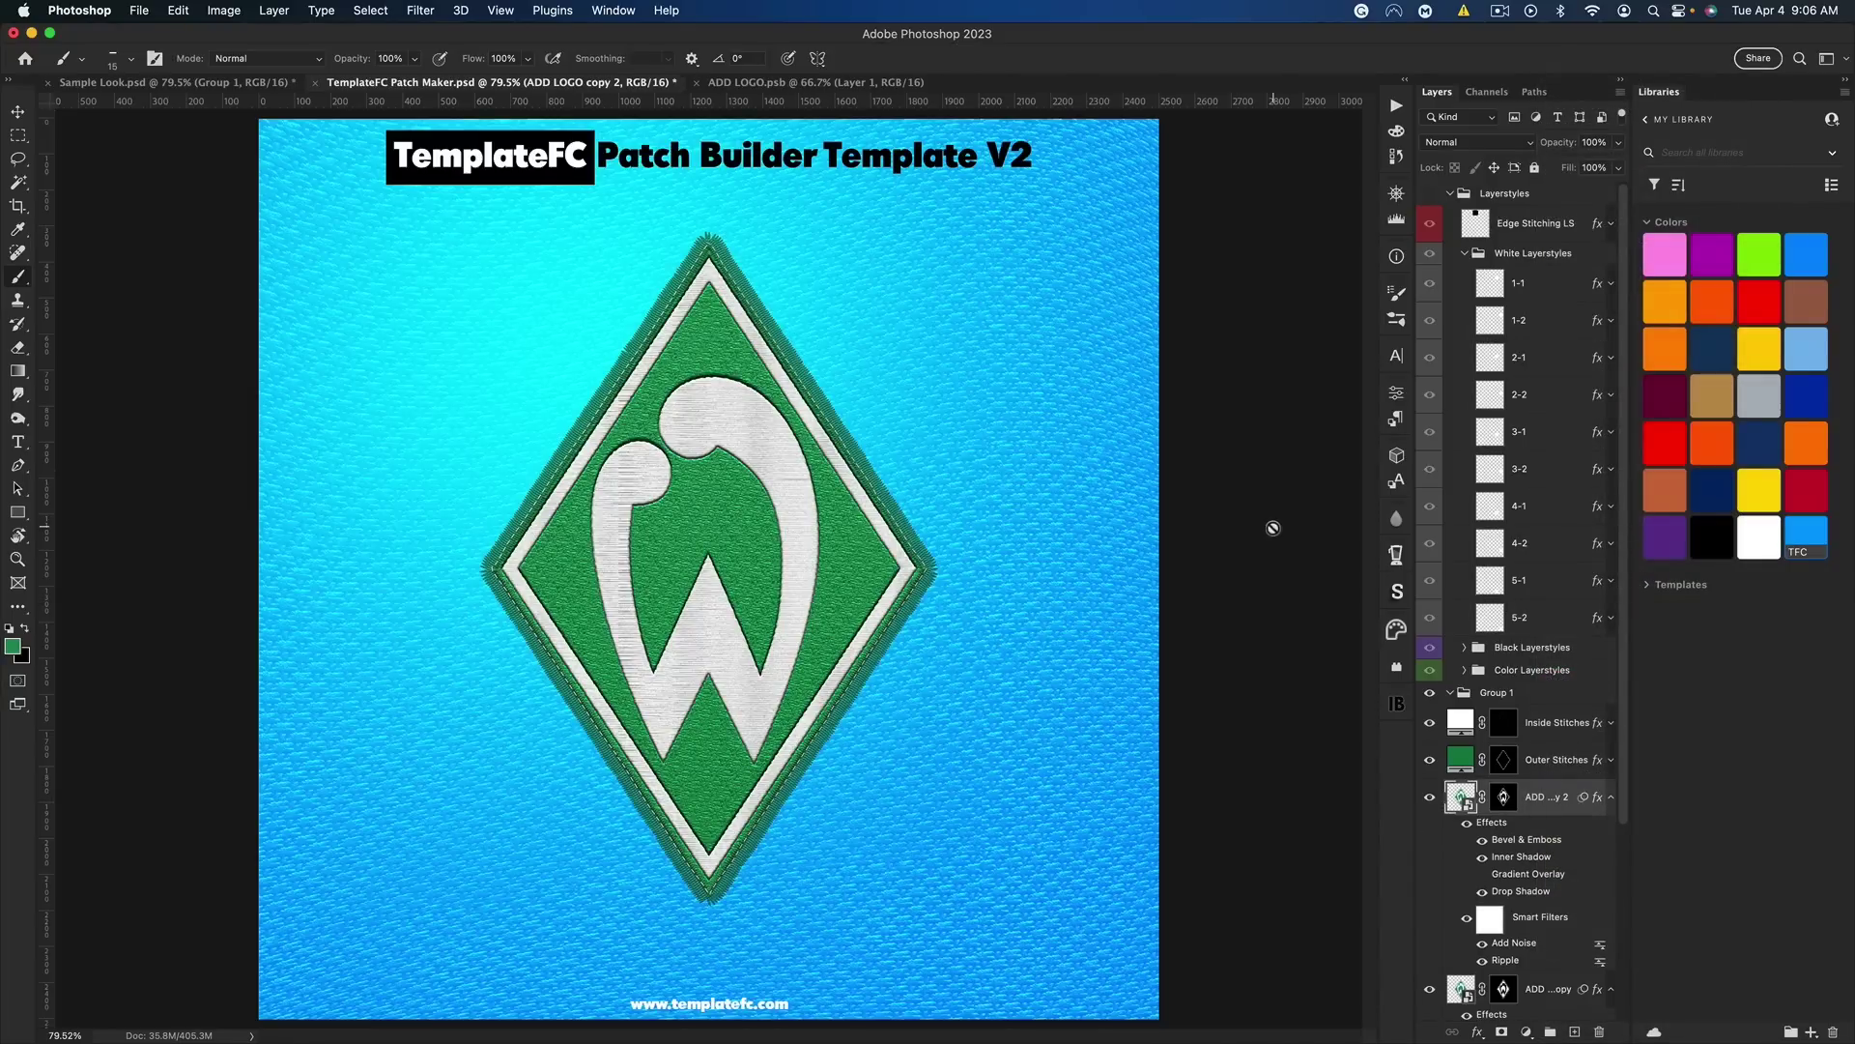
# Preview the Layerstyles swatches briefly, and replace the style on ADD LOGO copy 2 with 4-1 from White Layerstyles
pyautogui.click(1431, 197)
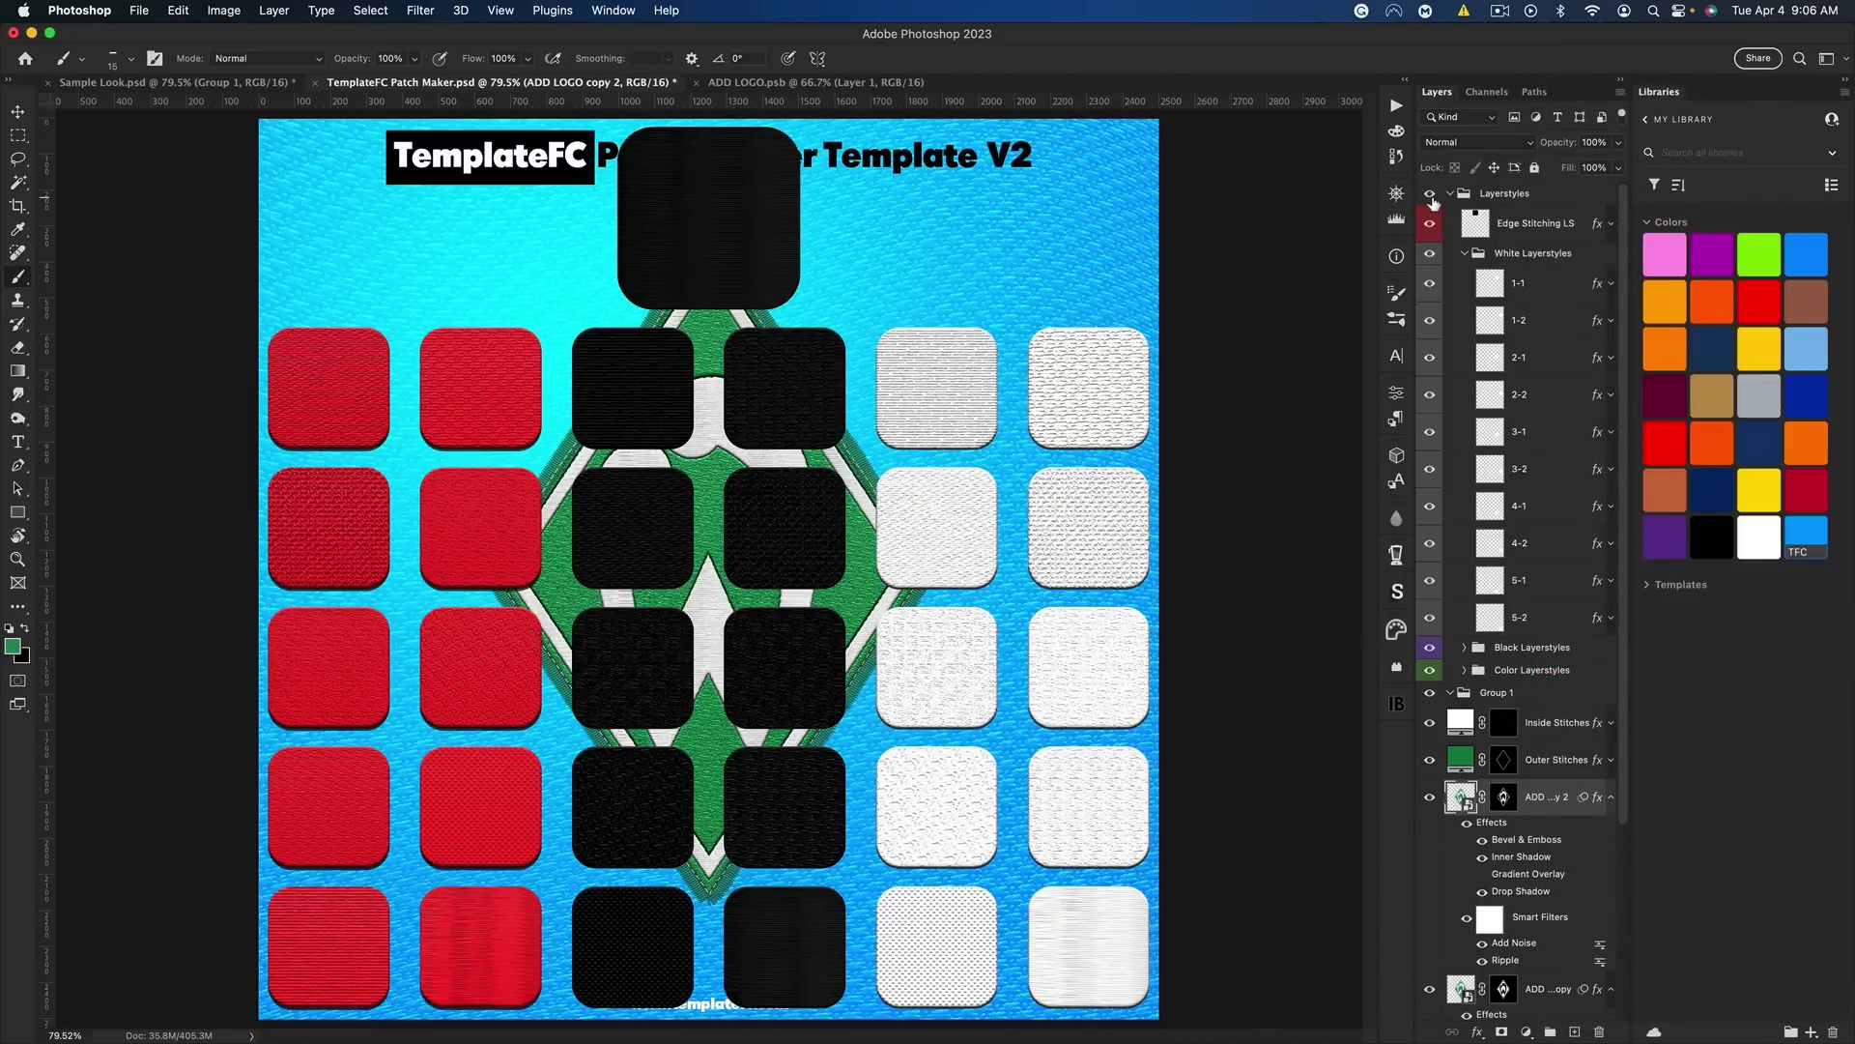
pyautogui.click(1431, 196)
pyautogui.rightClick(1532, 517)
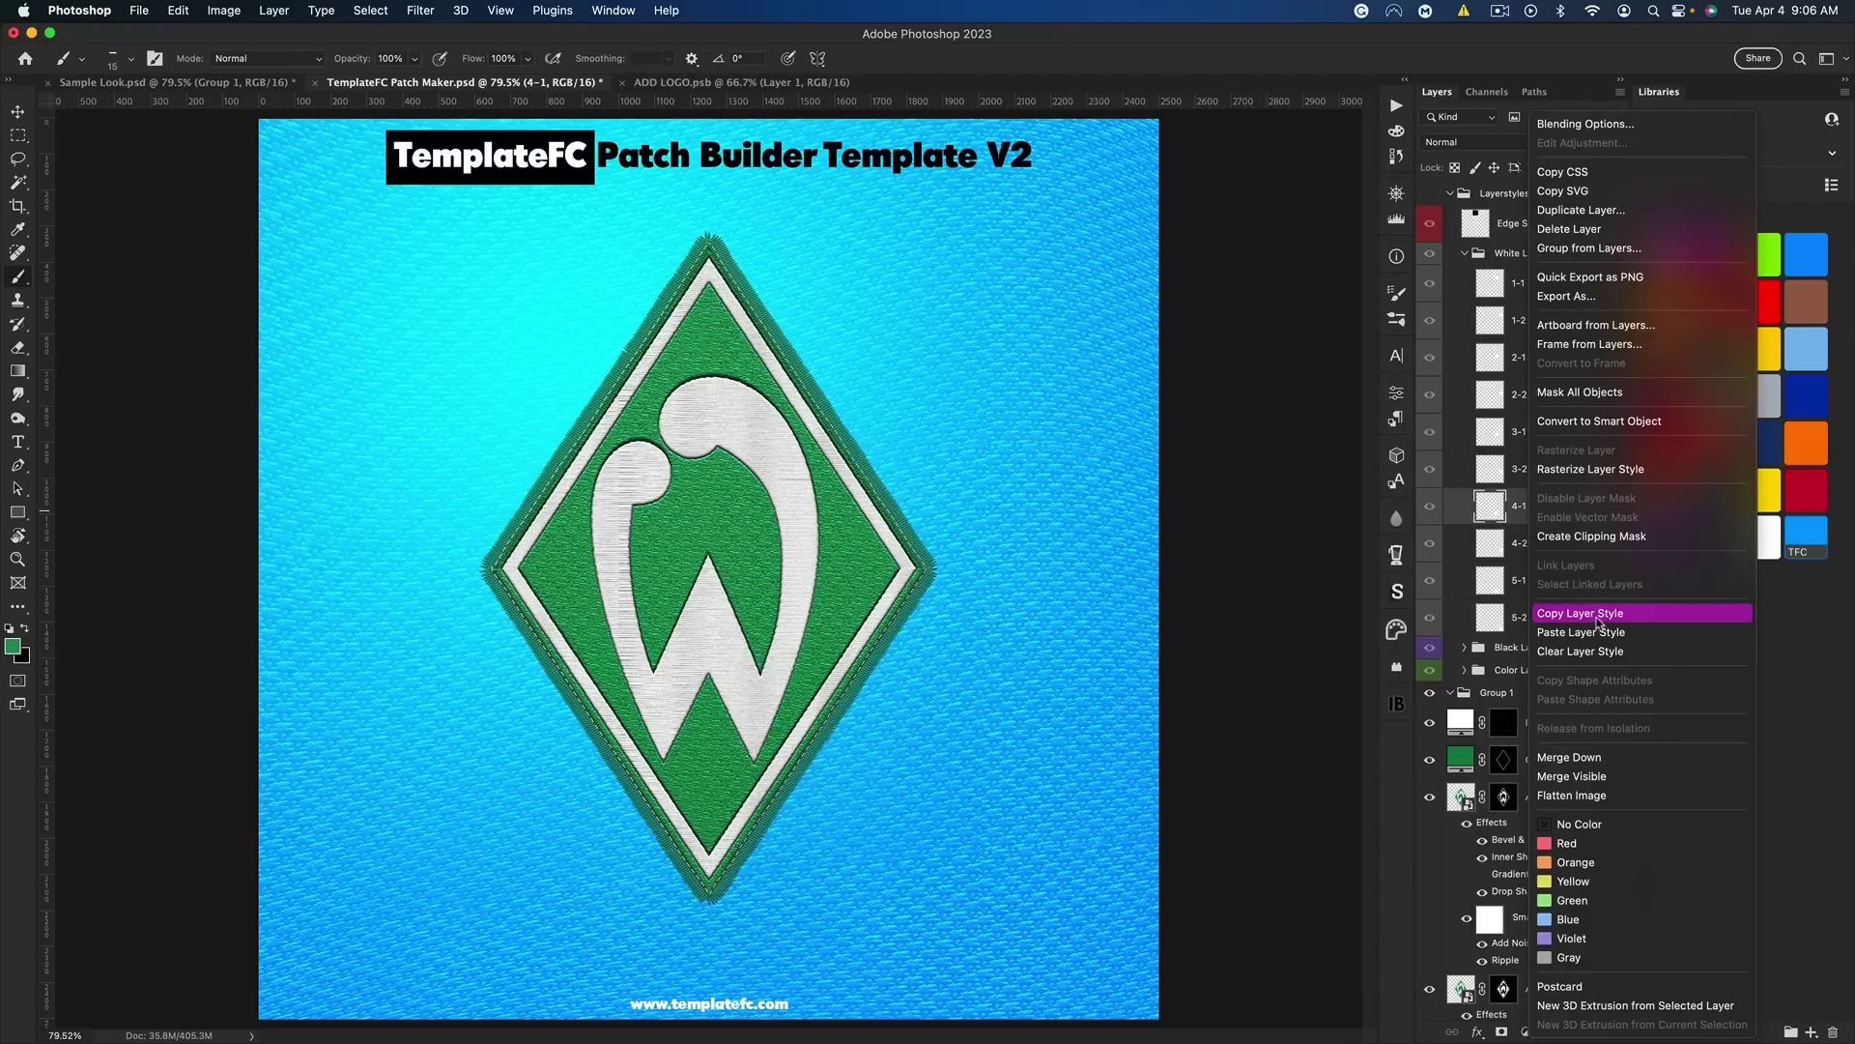
pyautogui.click(1600, 620)
pyautogui.rightClick(1575, 726)
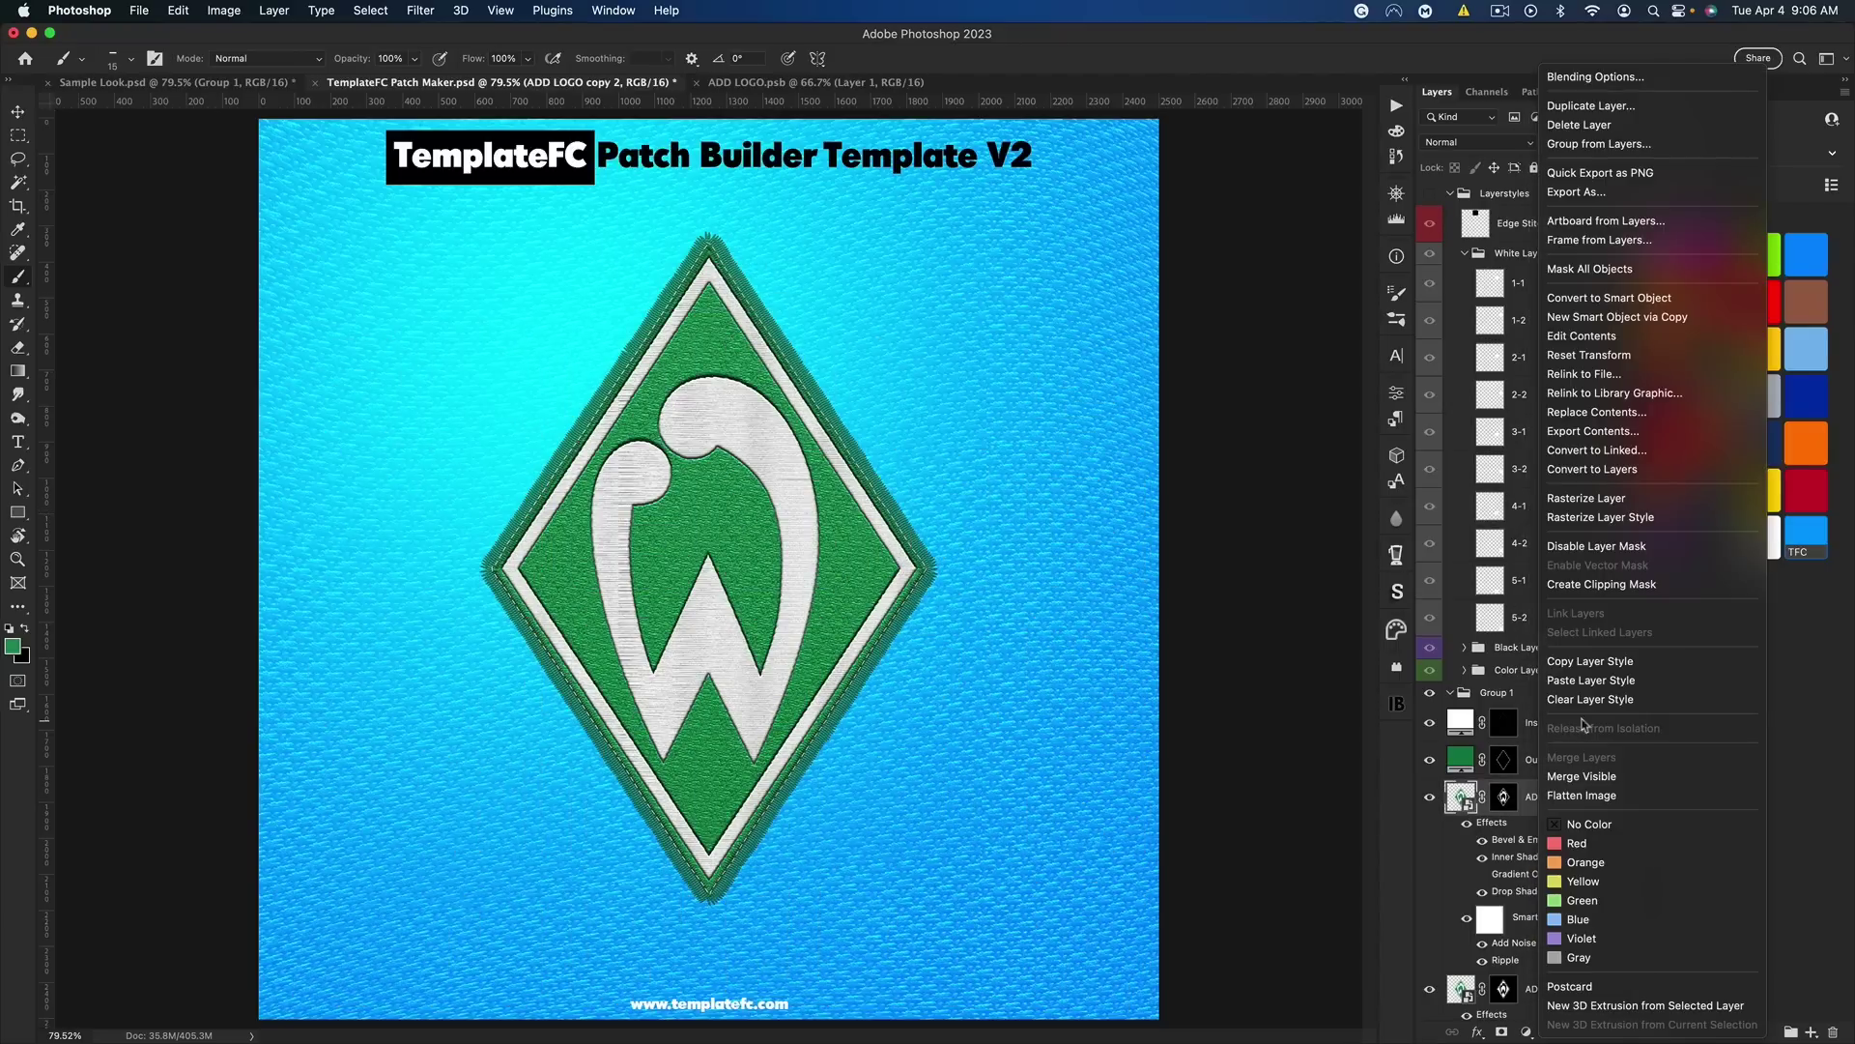
pyautogui.click(1590, 692)
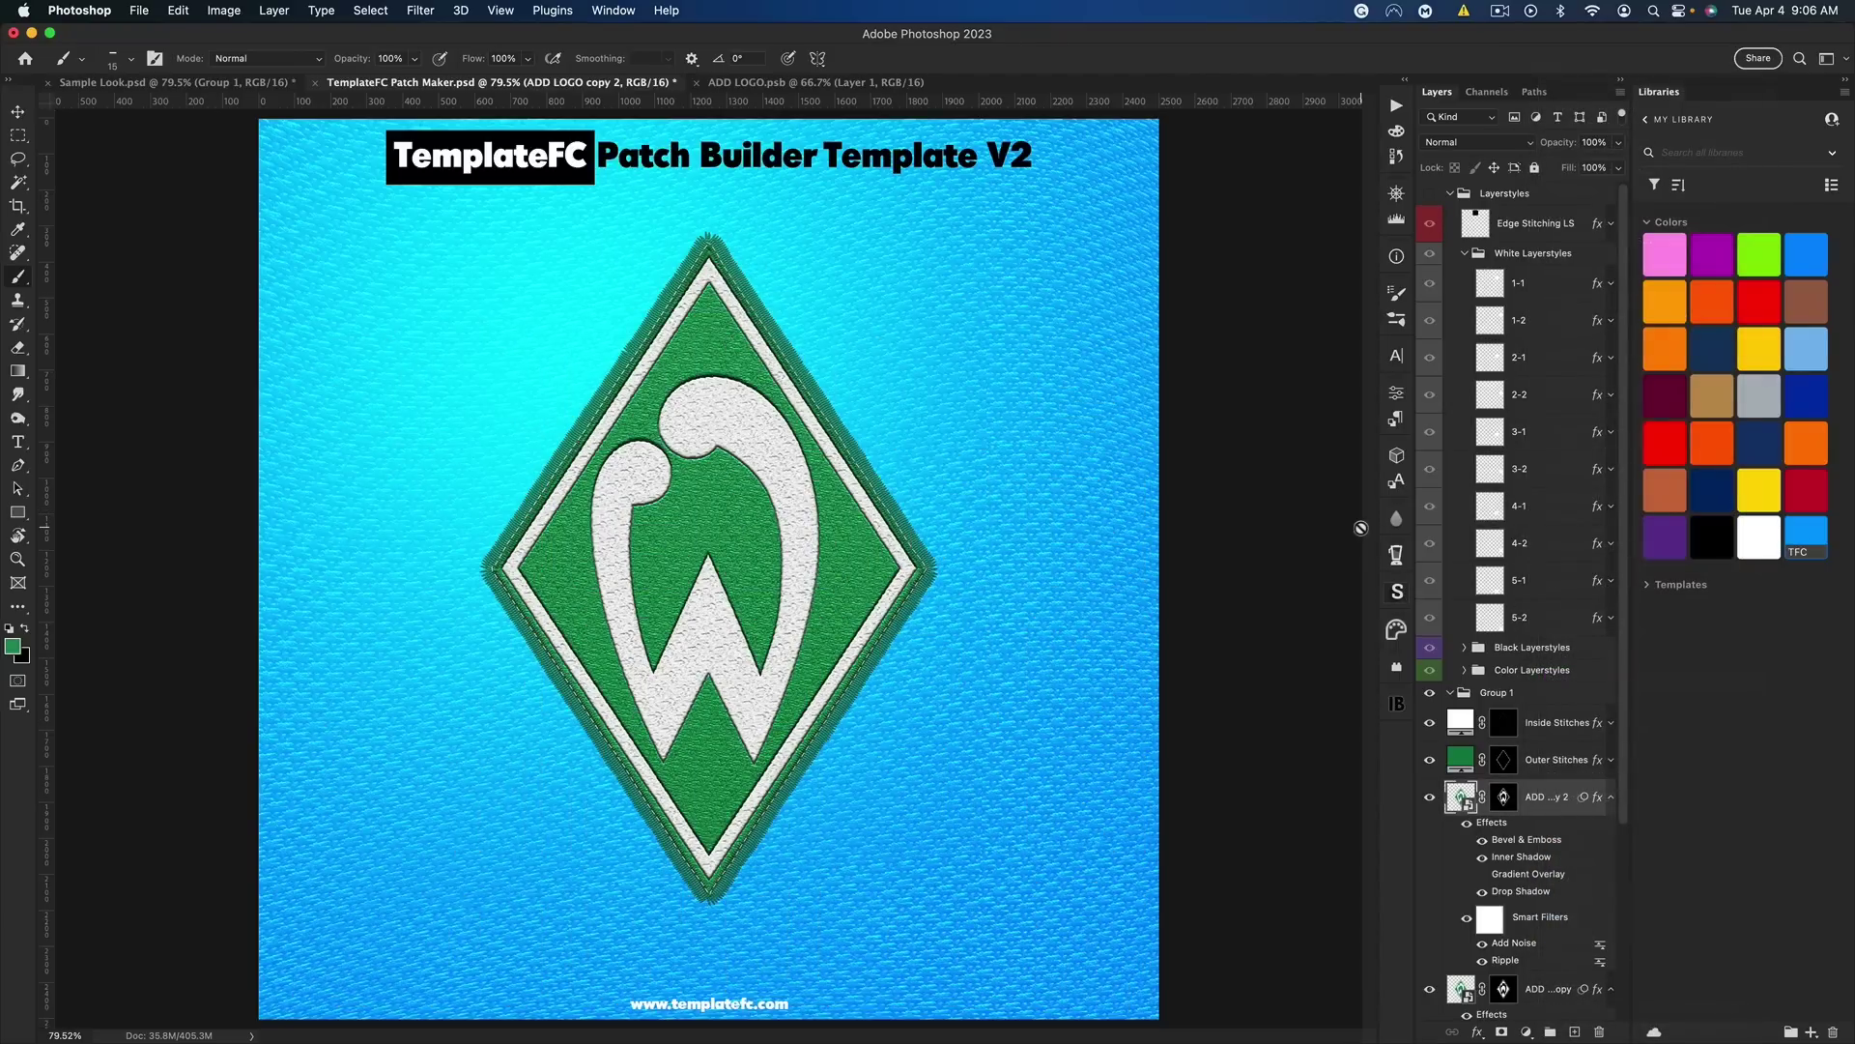
# Collapse Layerstyles and delete Group 1, the Inside and Outer Stitches layers, and both ADD LOGO copies
pyautogui.click(1448, 196)
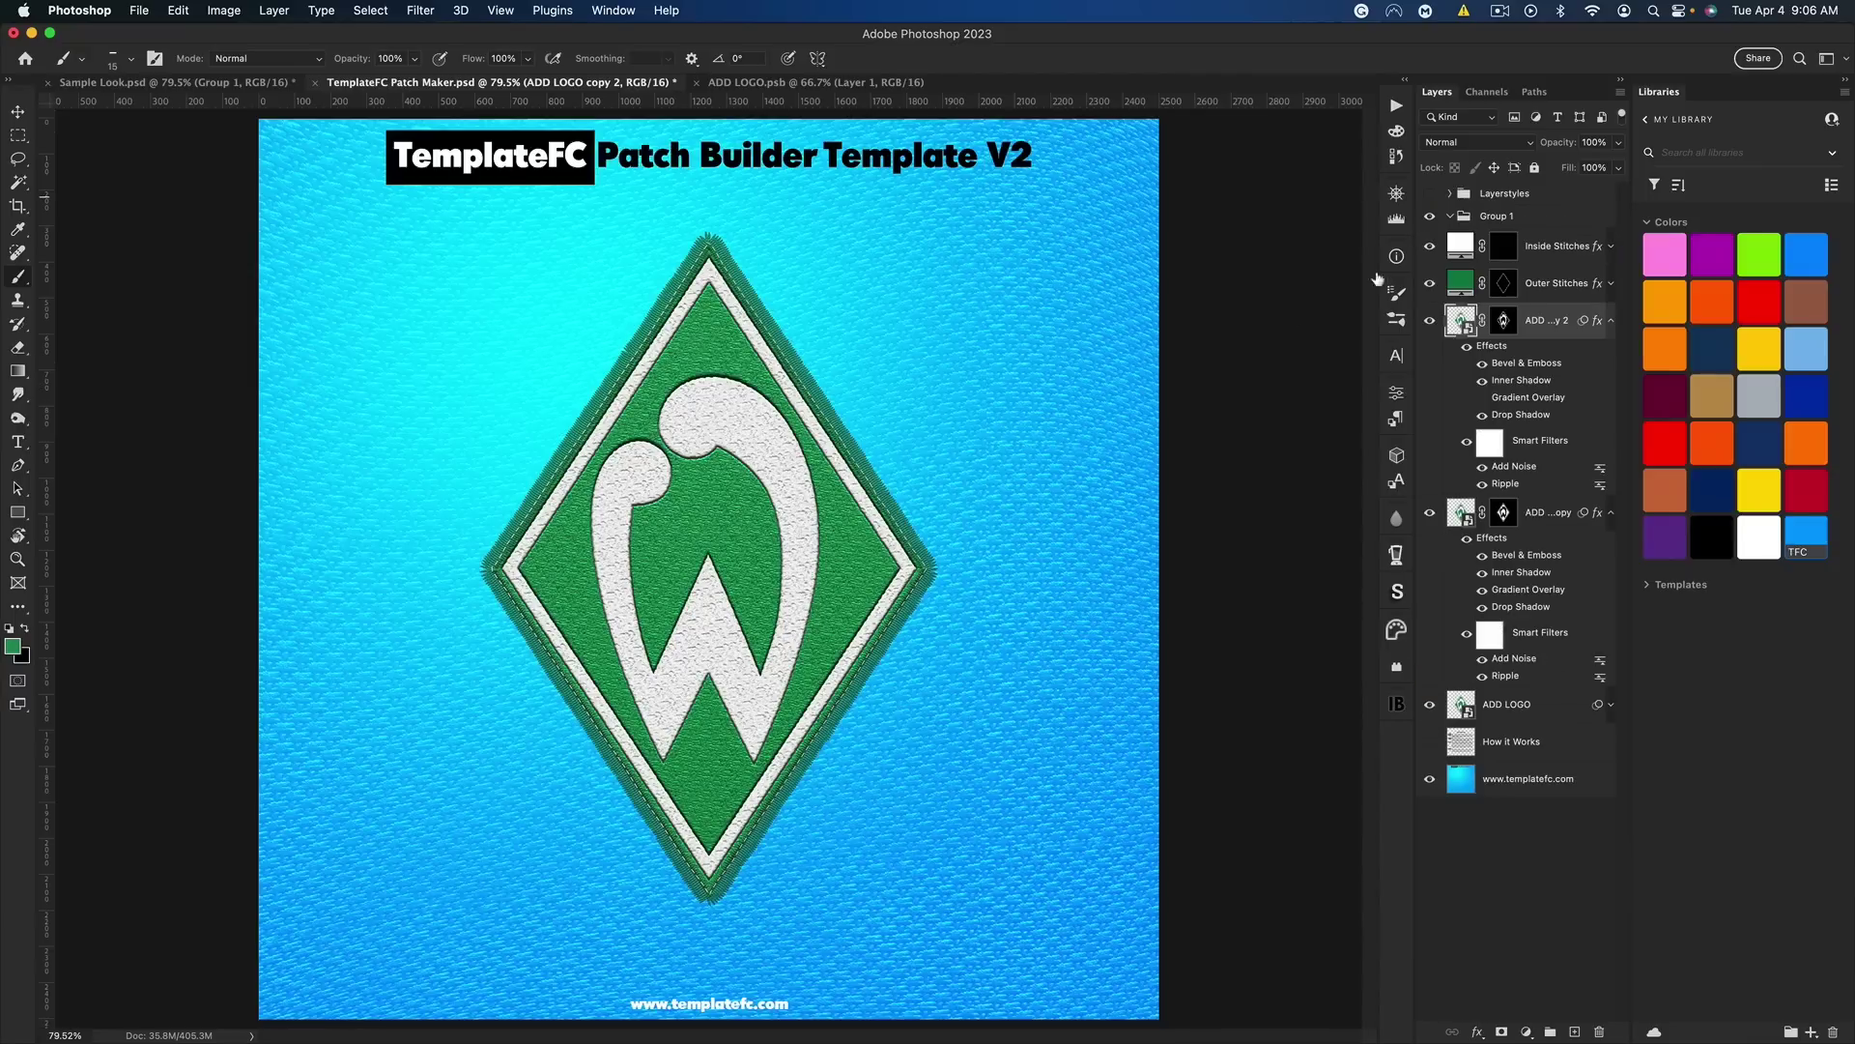
pyautogui.press('v')
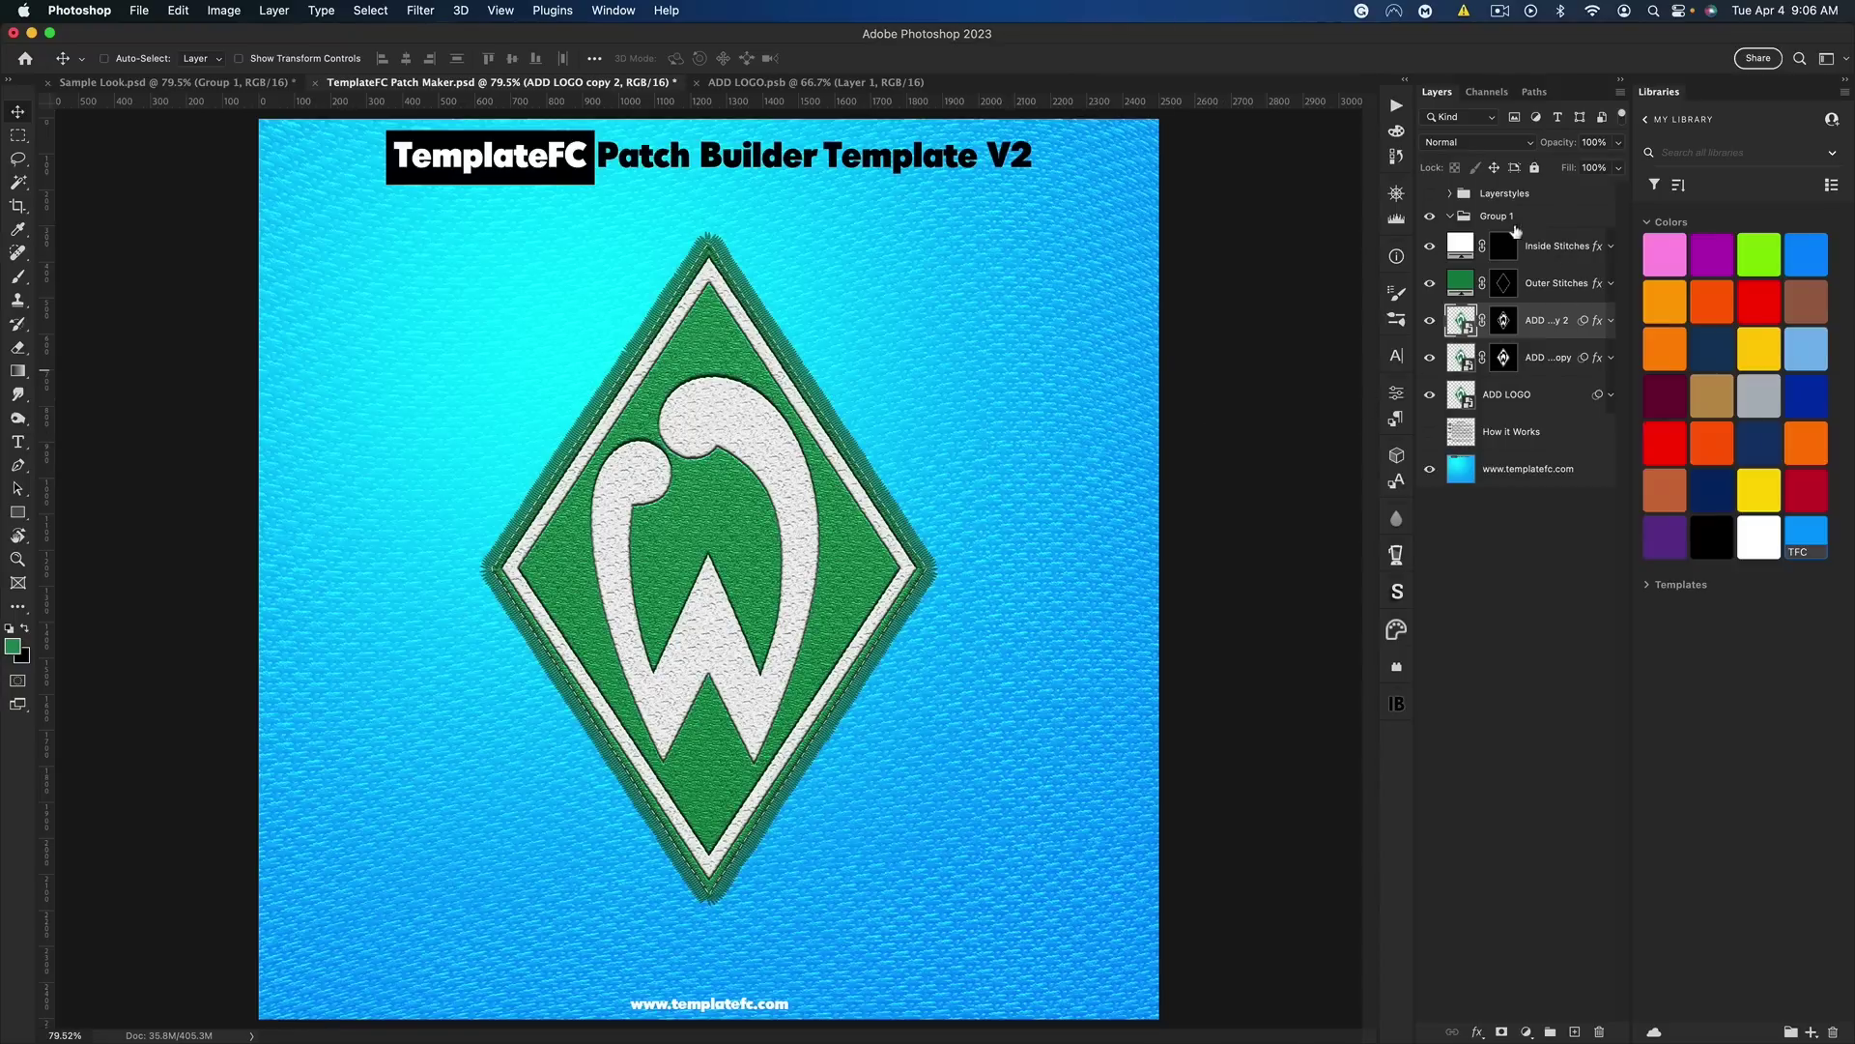
pyautogui.click(1484, 221)
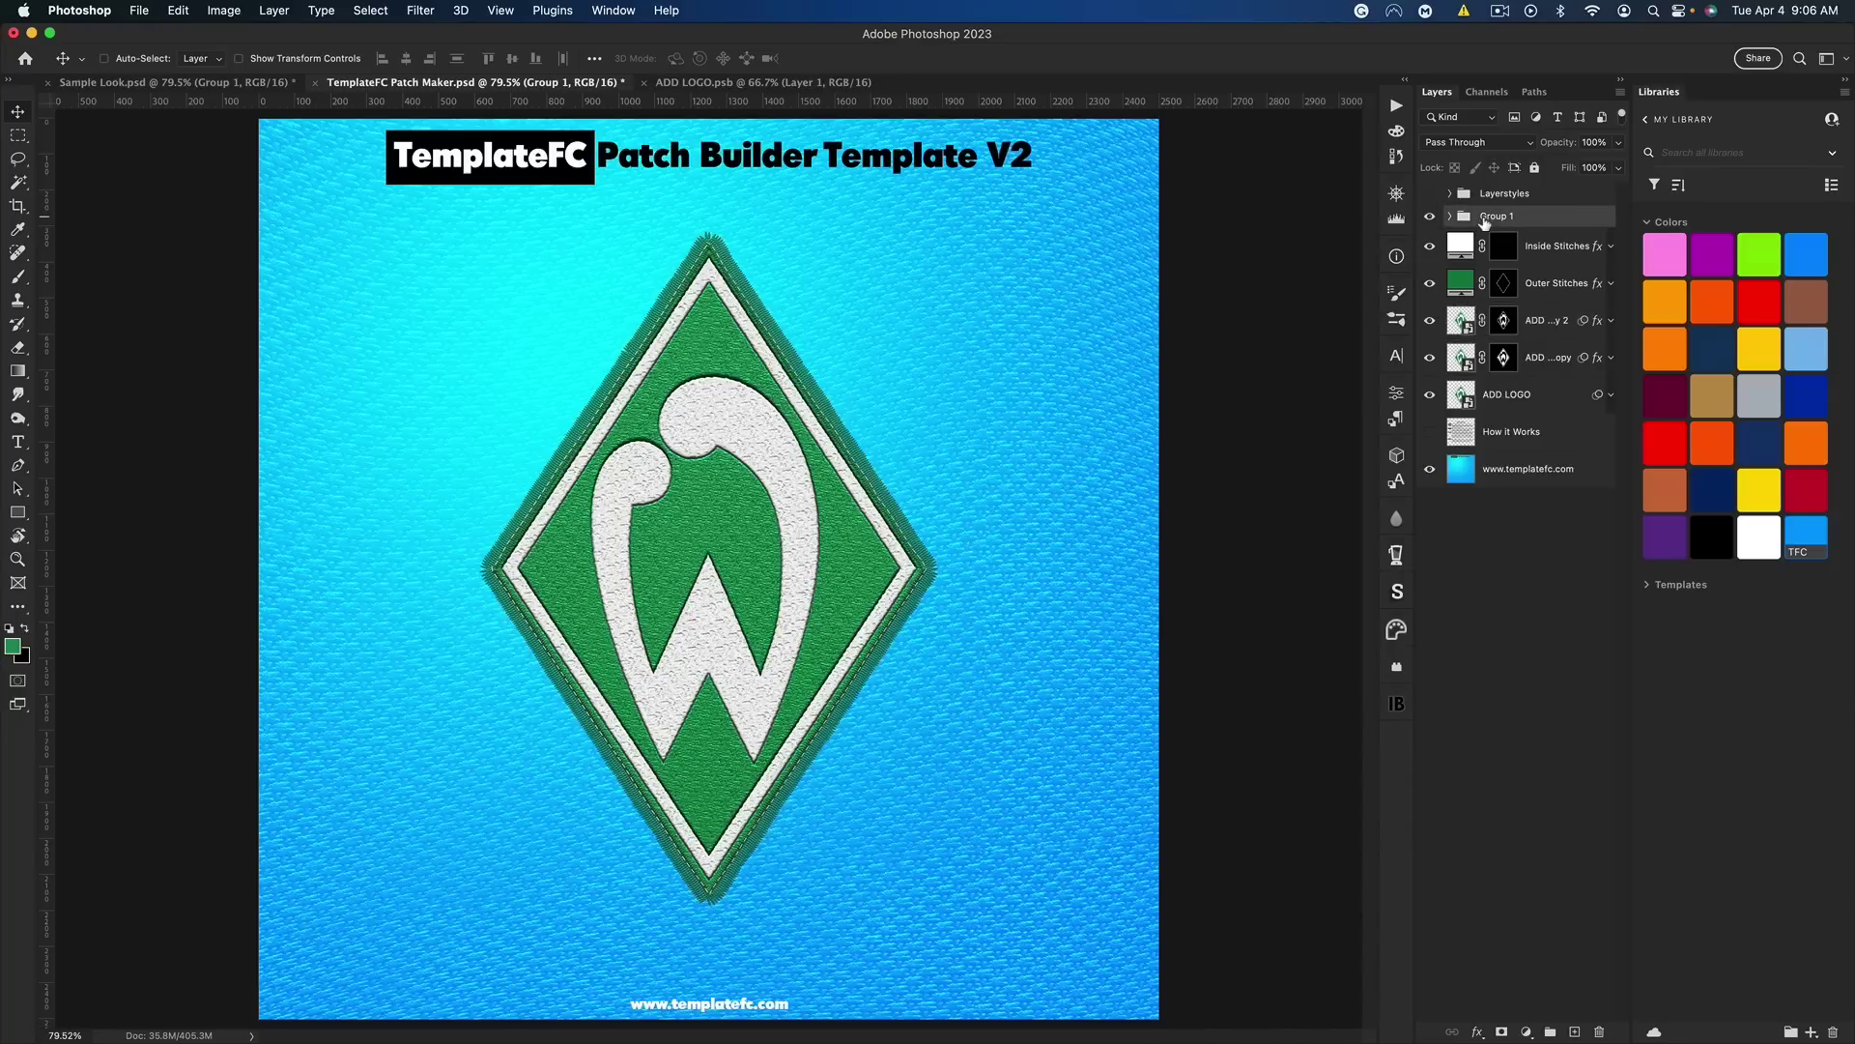
pyautogui.press('BackSpace')
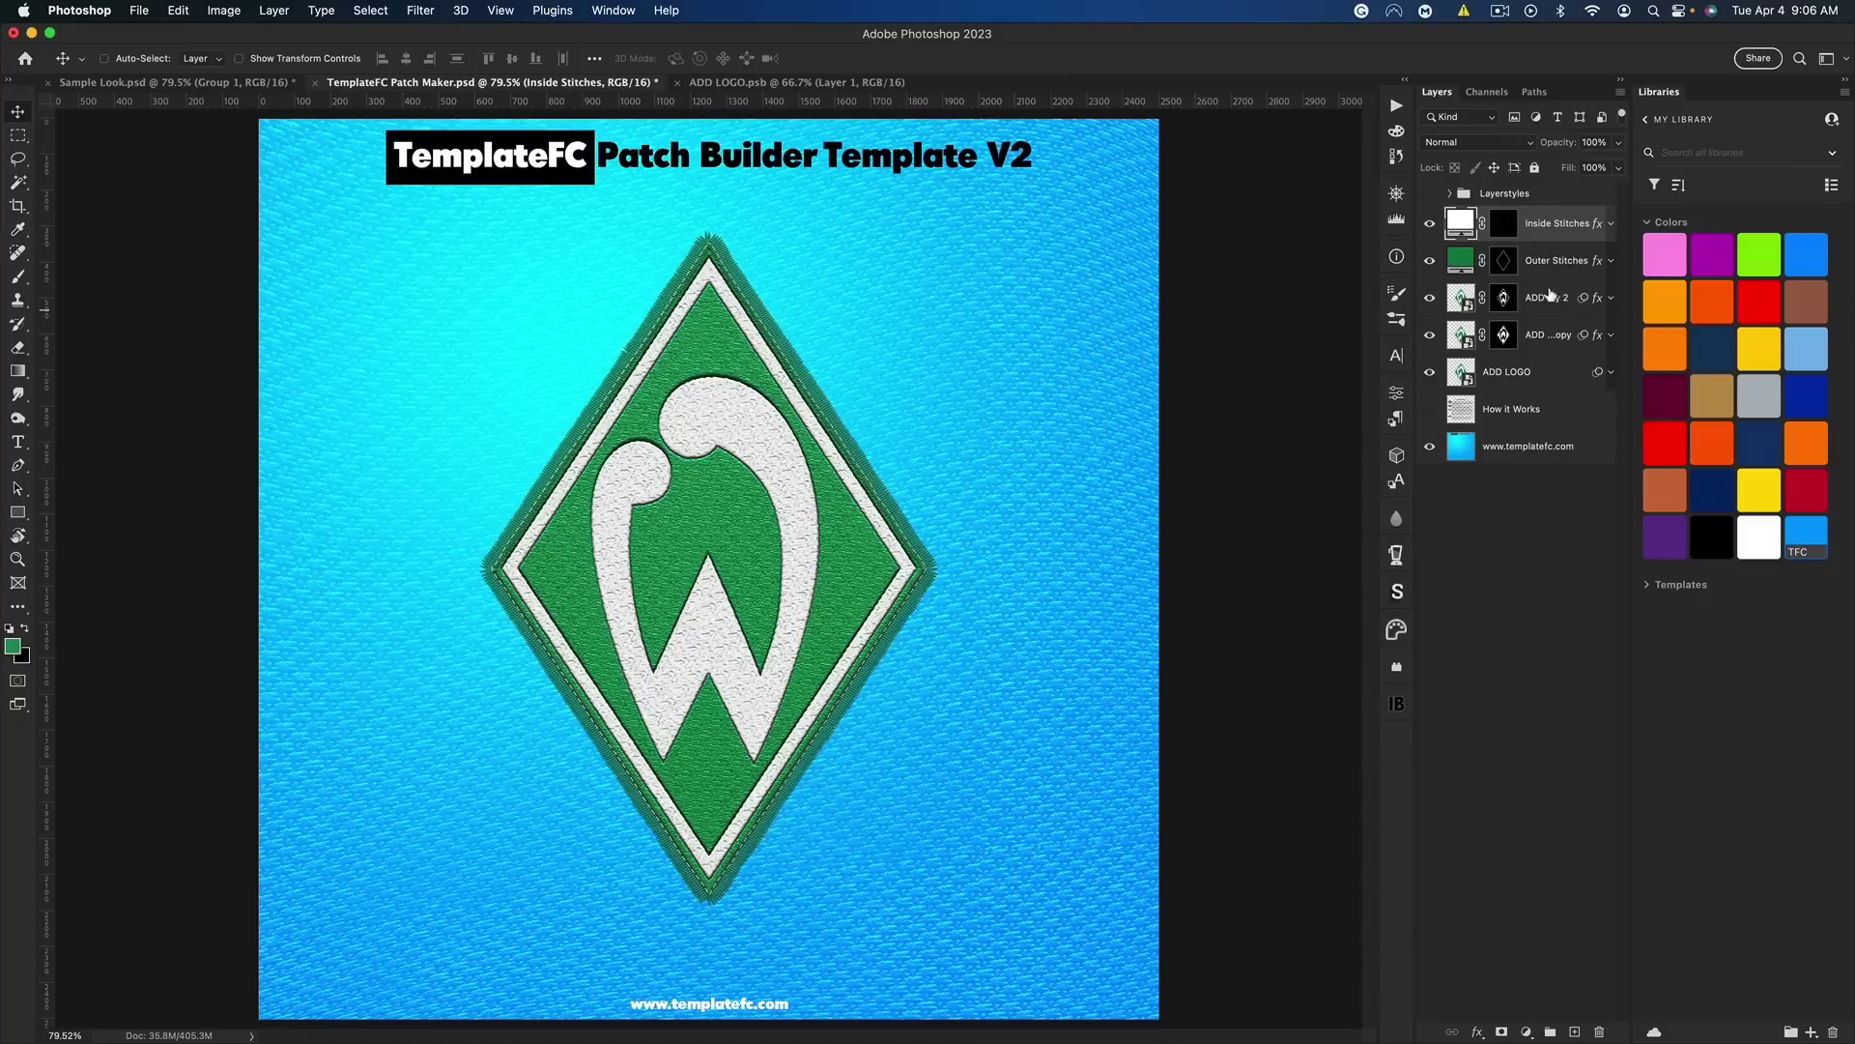
pyautogui.keyDown('shift'); pyautogui.click(1551, 324); pyautogui.keyUp('shift')
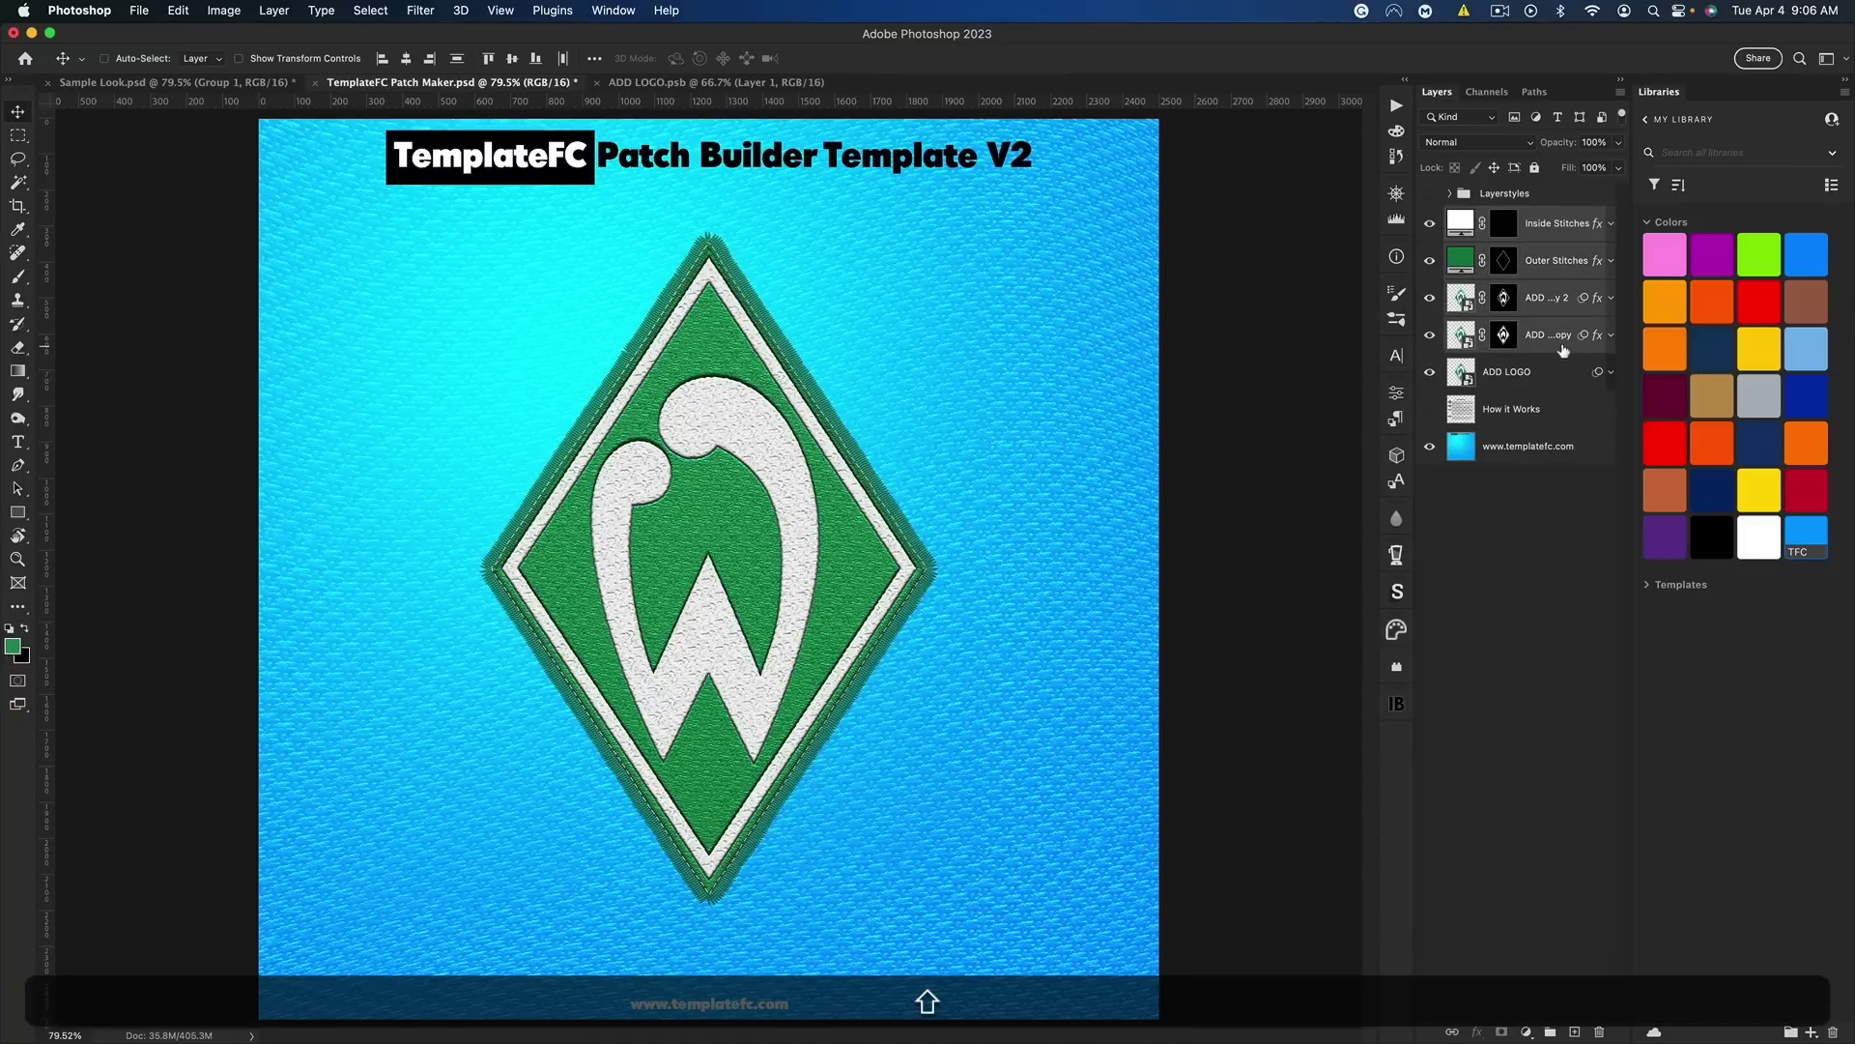
pyautogui.press('BackSpace')
# Swap the diamond crest for TemplateFC-Logo inside the ADD LOGO smart object, save it, and return to TemplateFC Patch Maker.psd
pyautogui.doubleClick(1464, 230)
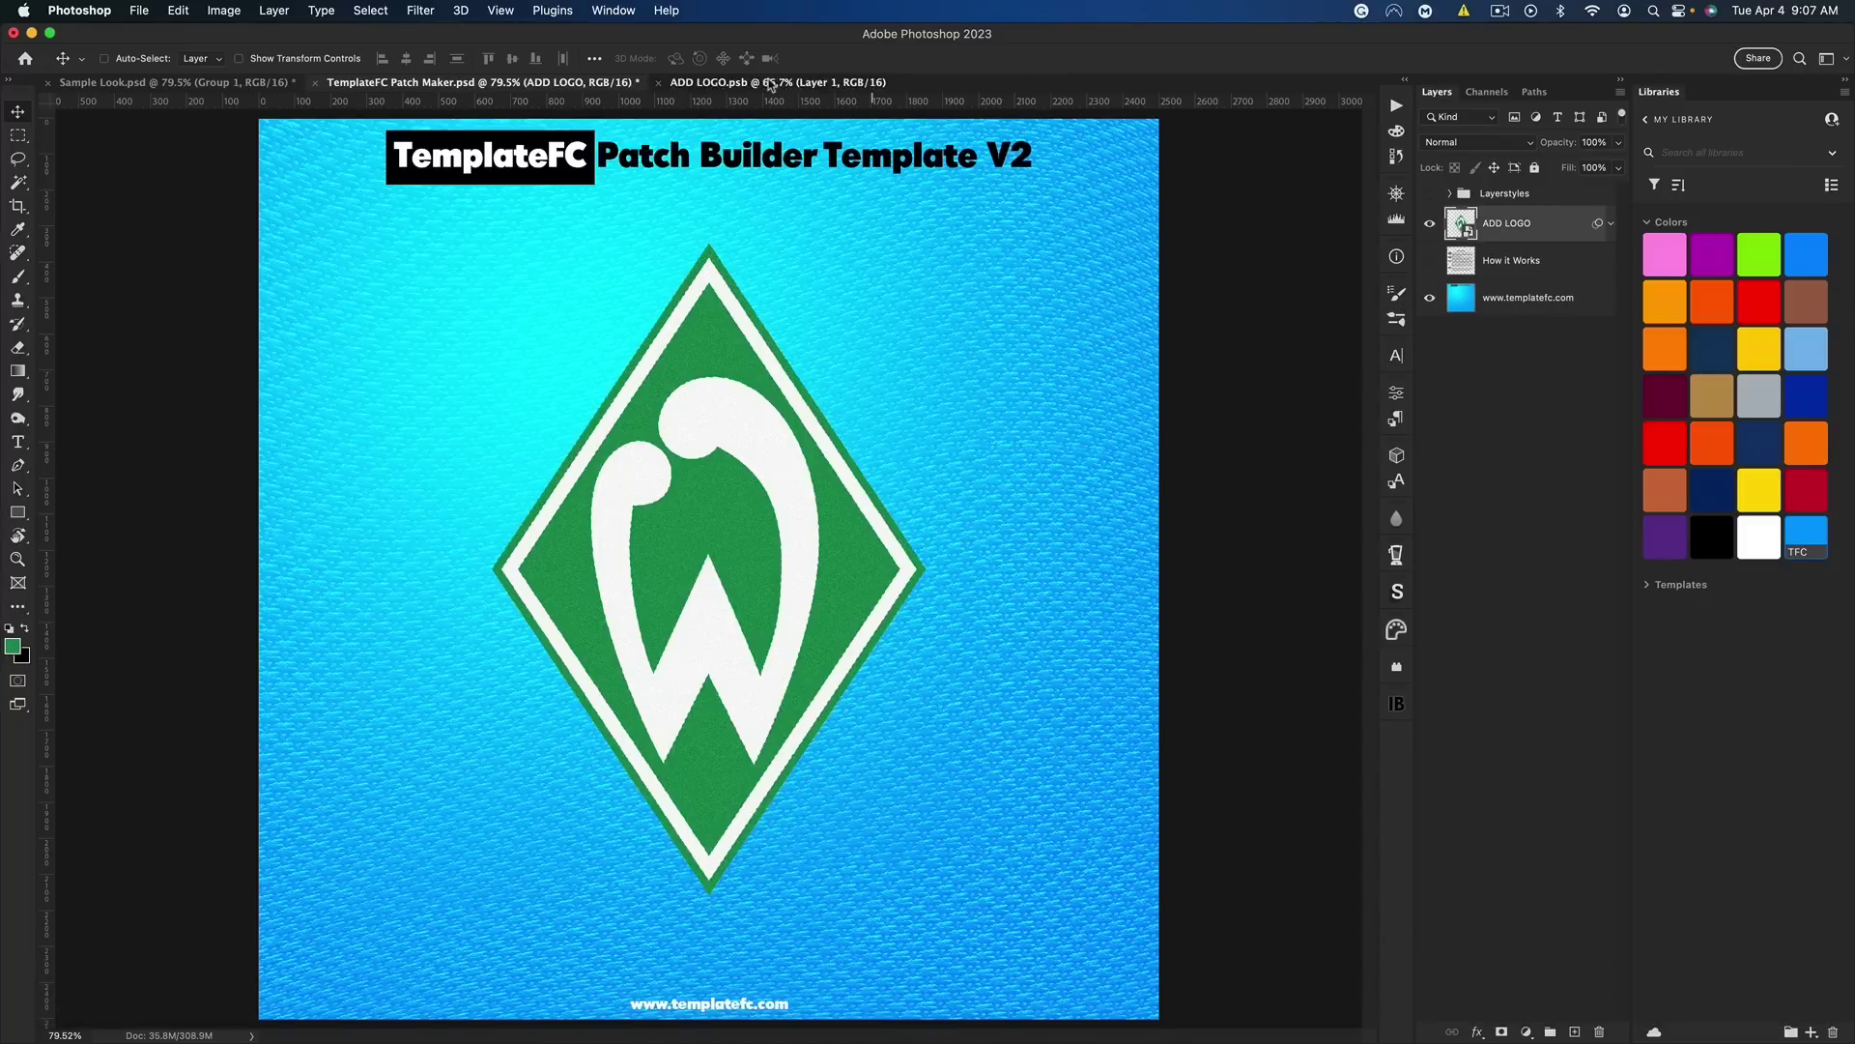
pyautogui.click(1430, 200)
pyautogui.click(1430, 237)
pyautogui.press('super+s')
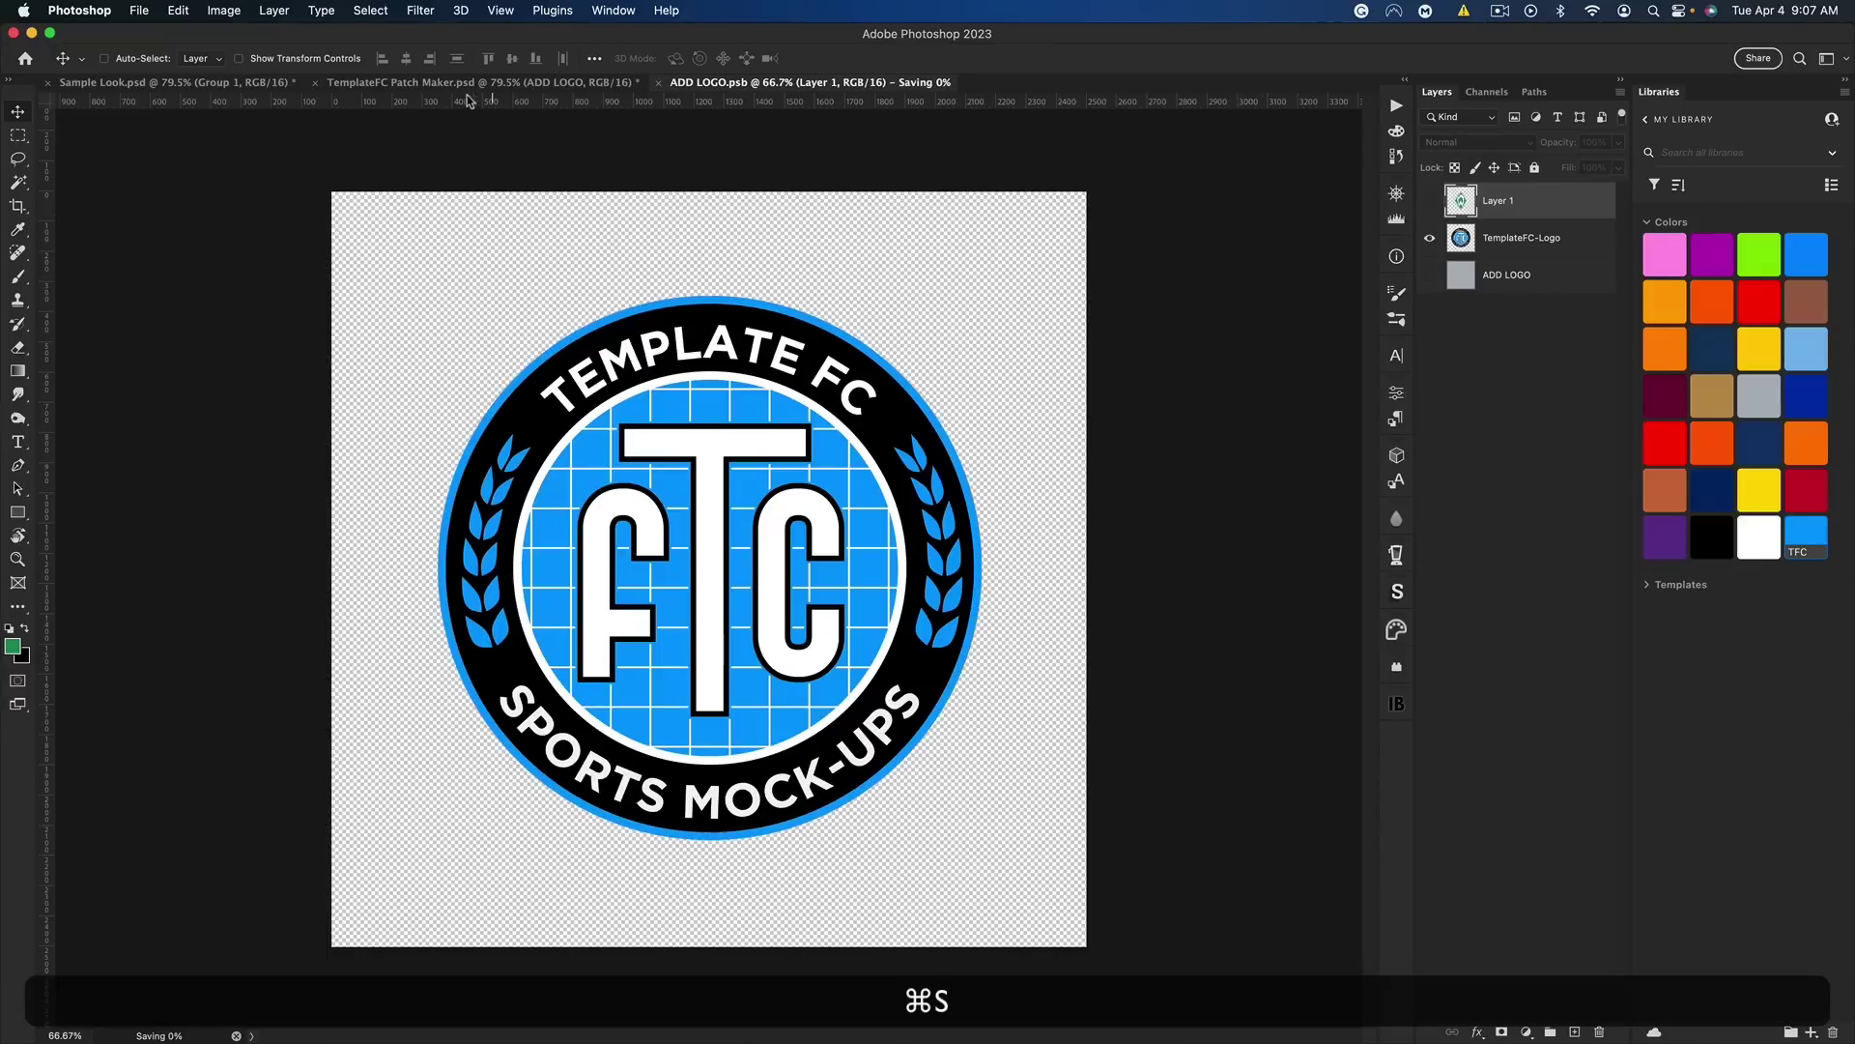
pyautogui.click(420, 82)
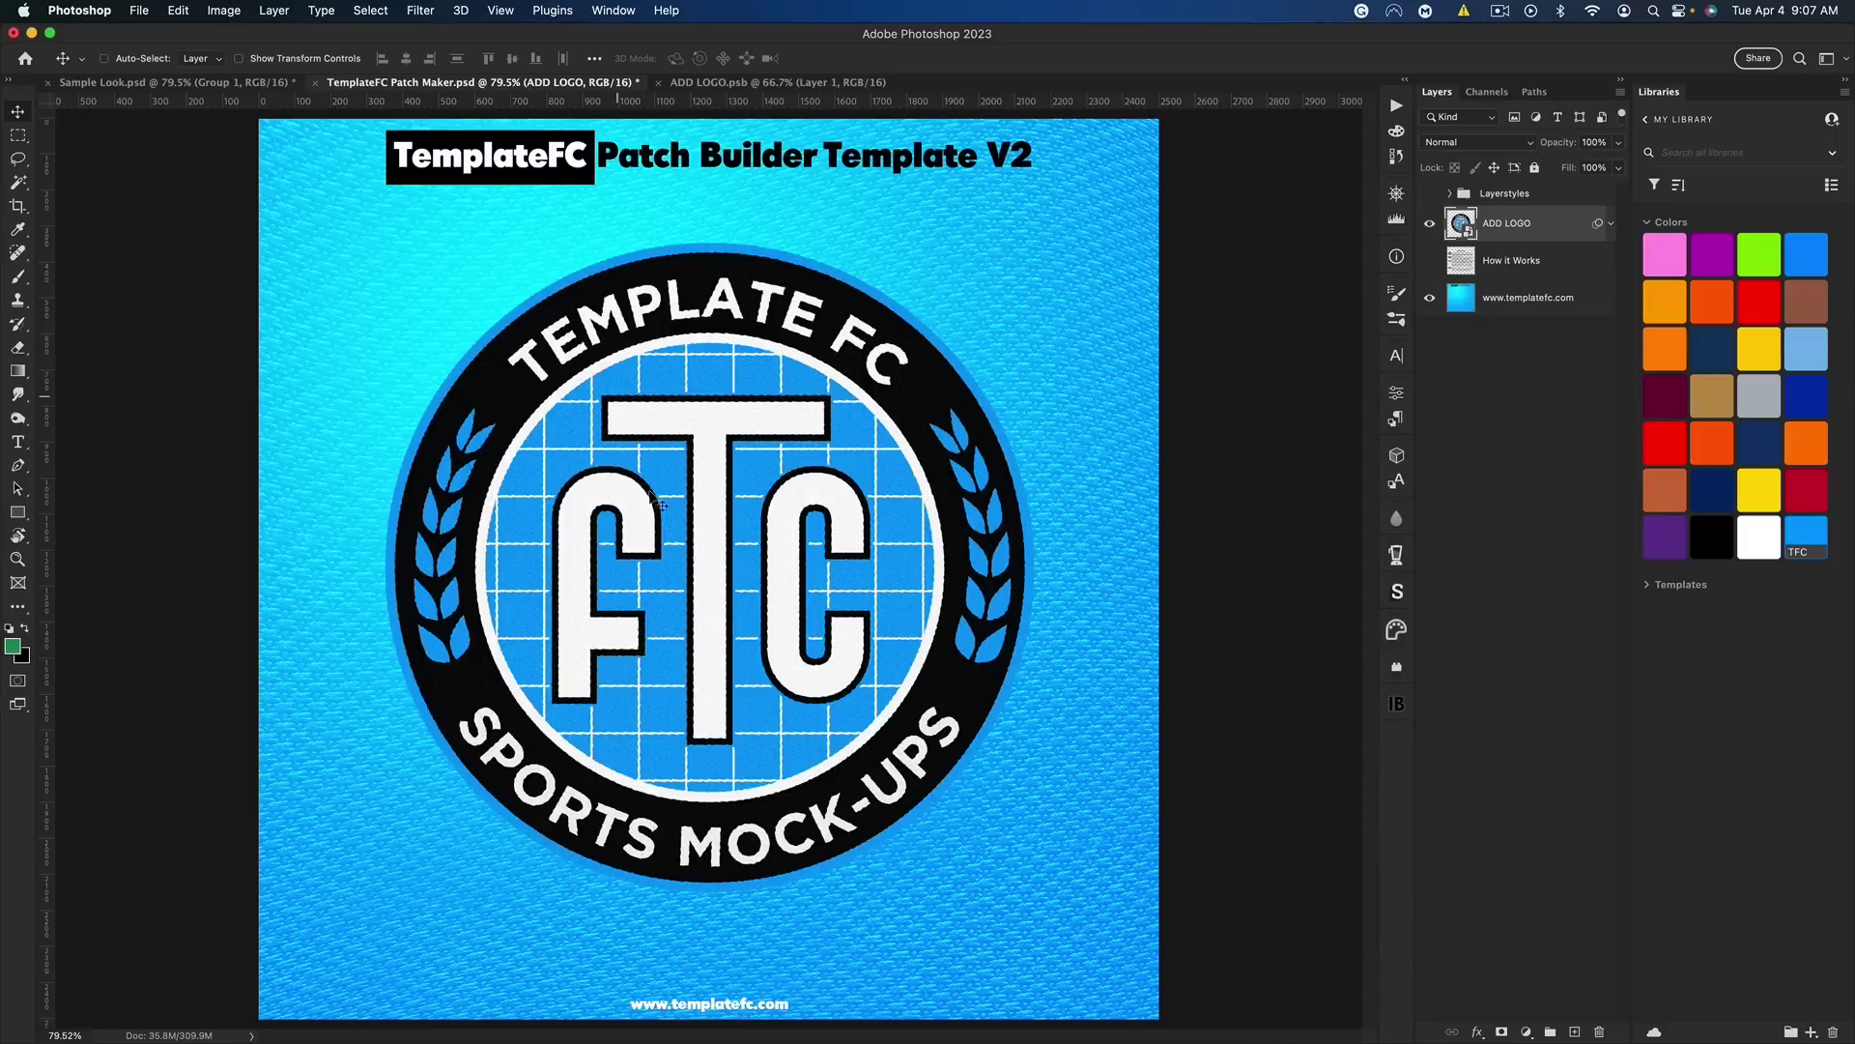
# Load the round ADD LOGO artwork's outline as a selection and expand it by 10 pixels
pyautogui.press('super')
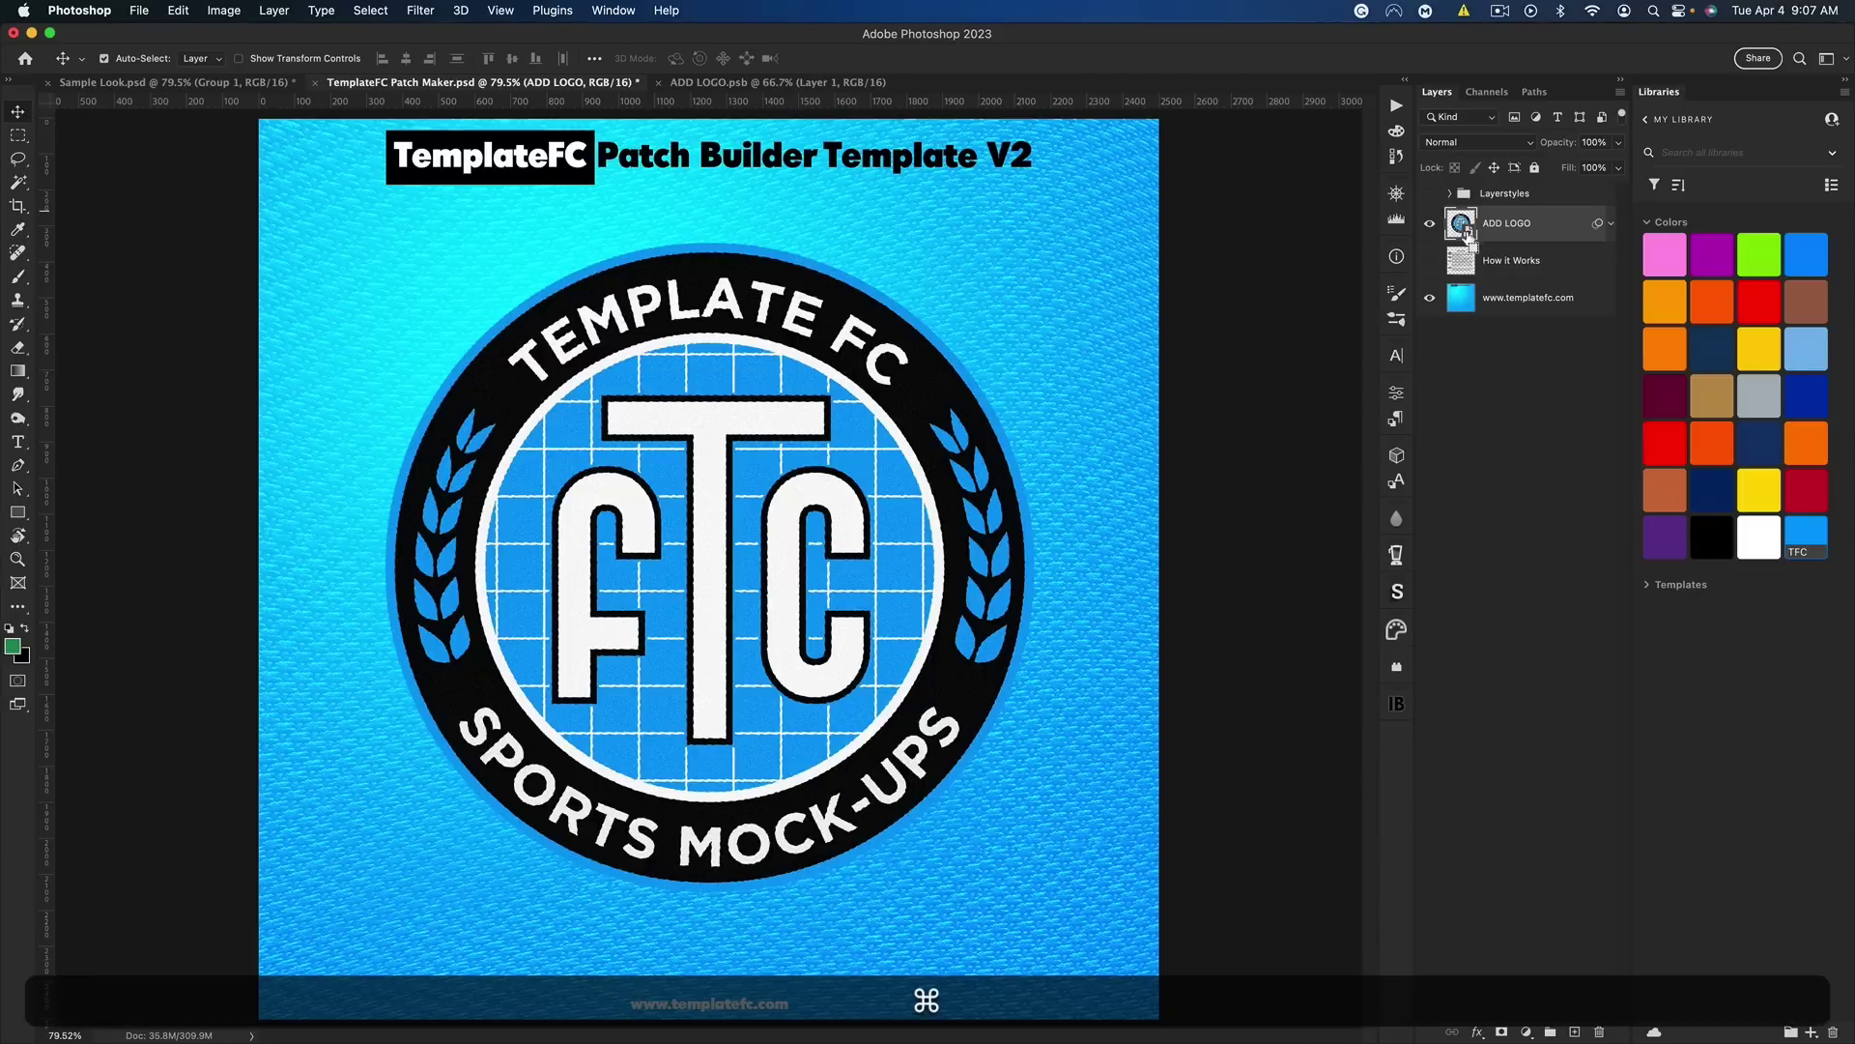
pyautogui.keyDown('super'); pyautogui.click(1466, 230); pyautogui.keyUp('super')
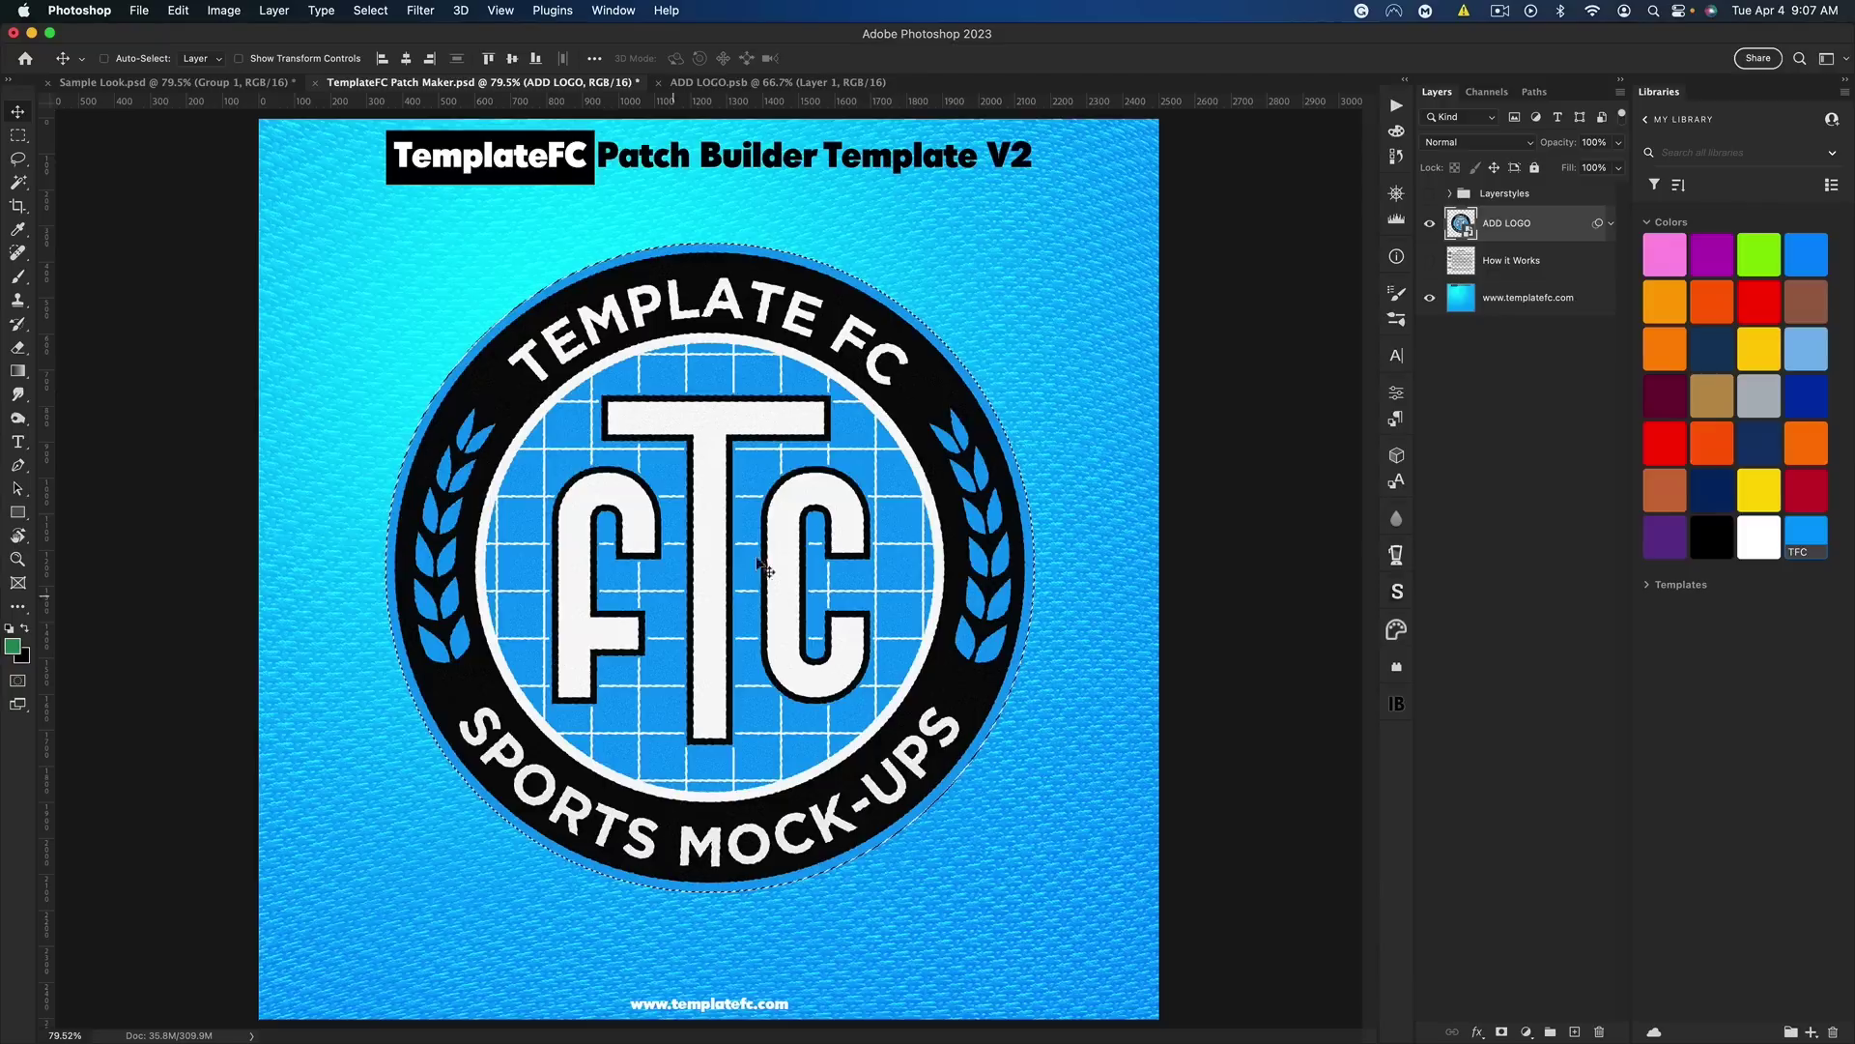
pyautogui.click(370, 10)
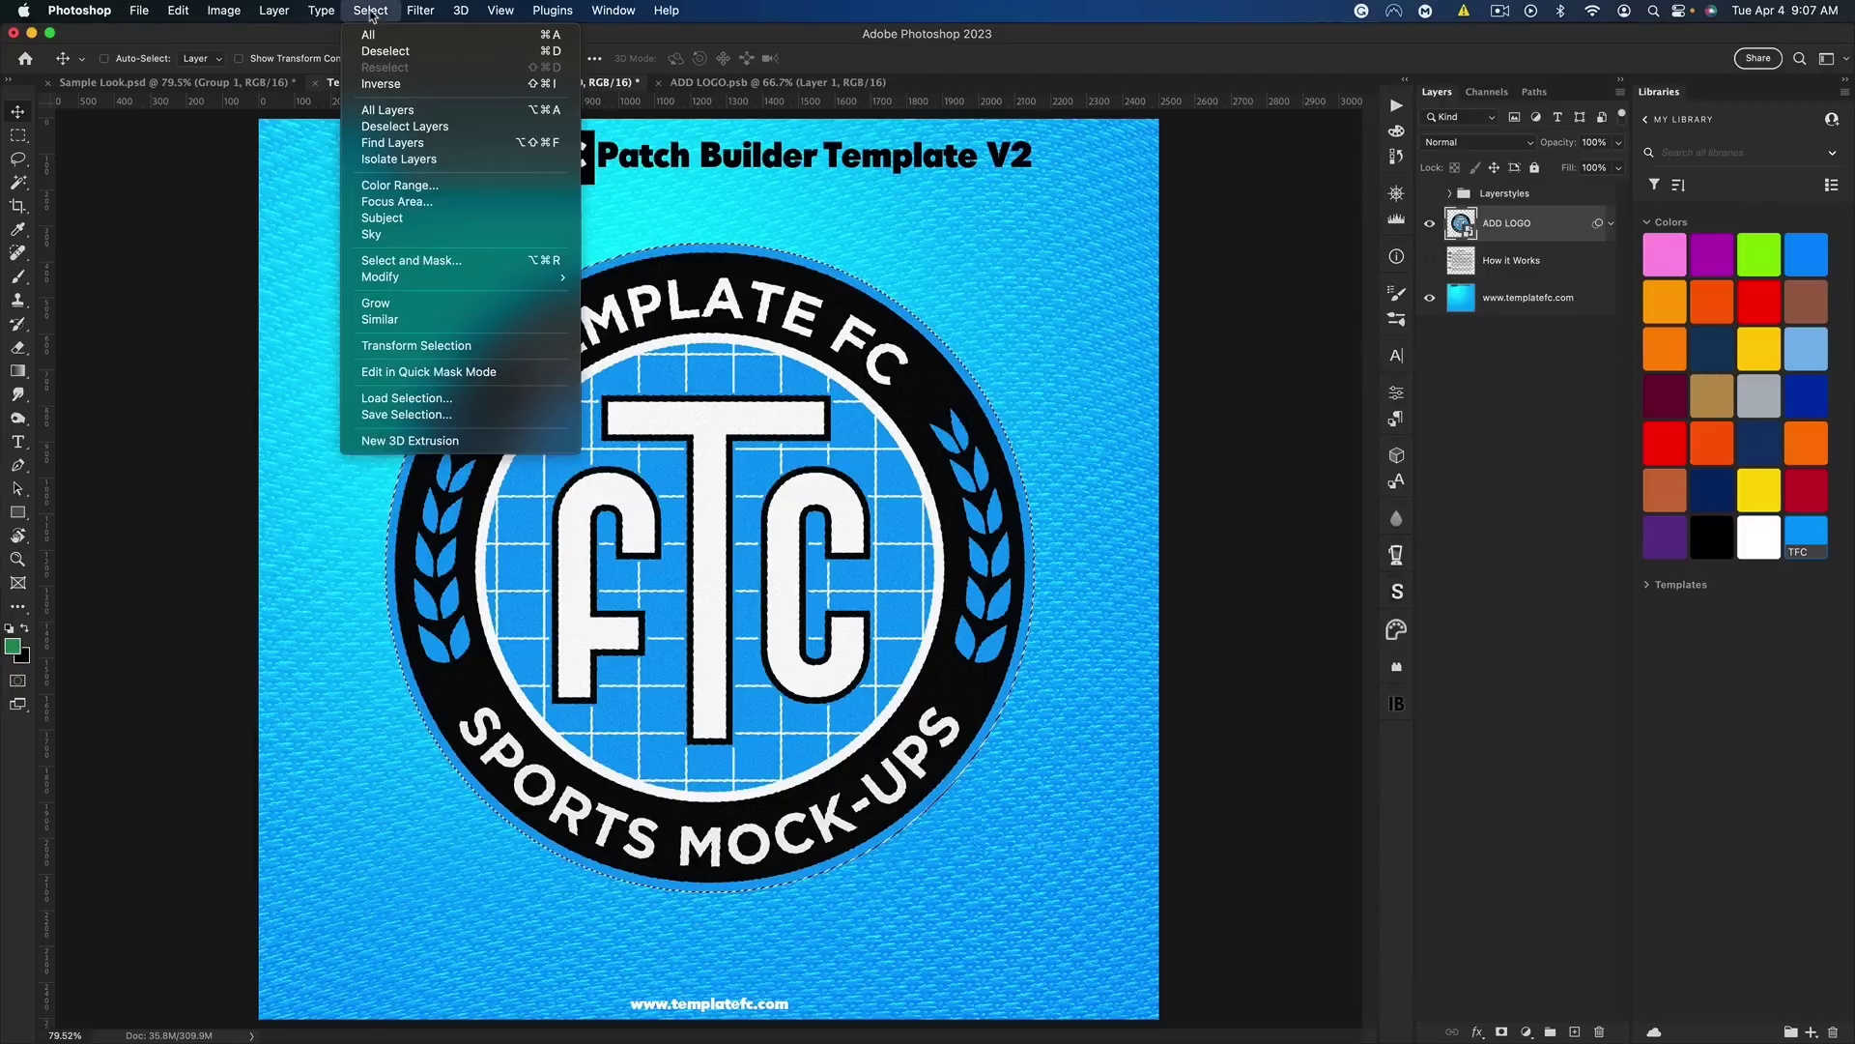
pyautogui.moveTo(522, 283)
pyautogui.click(623, 310)
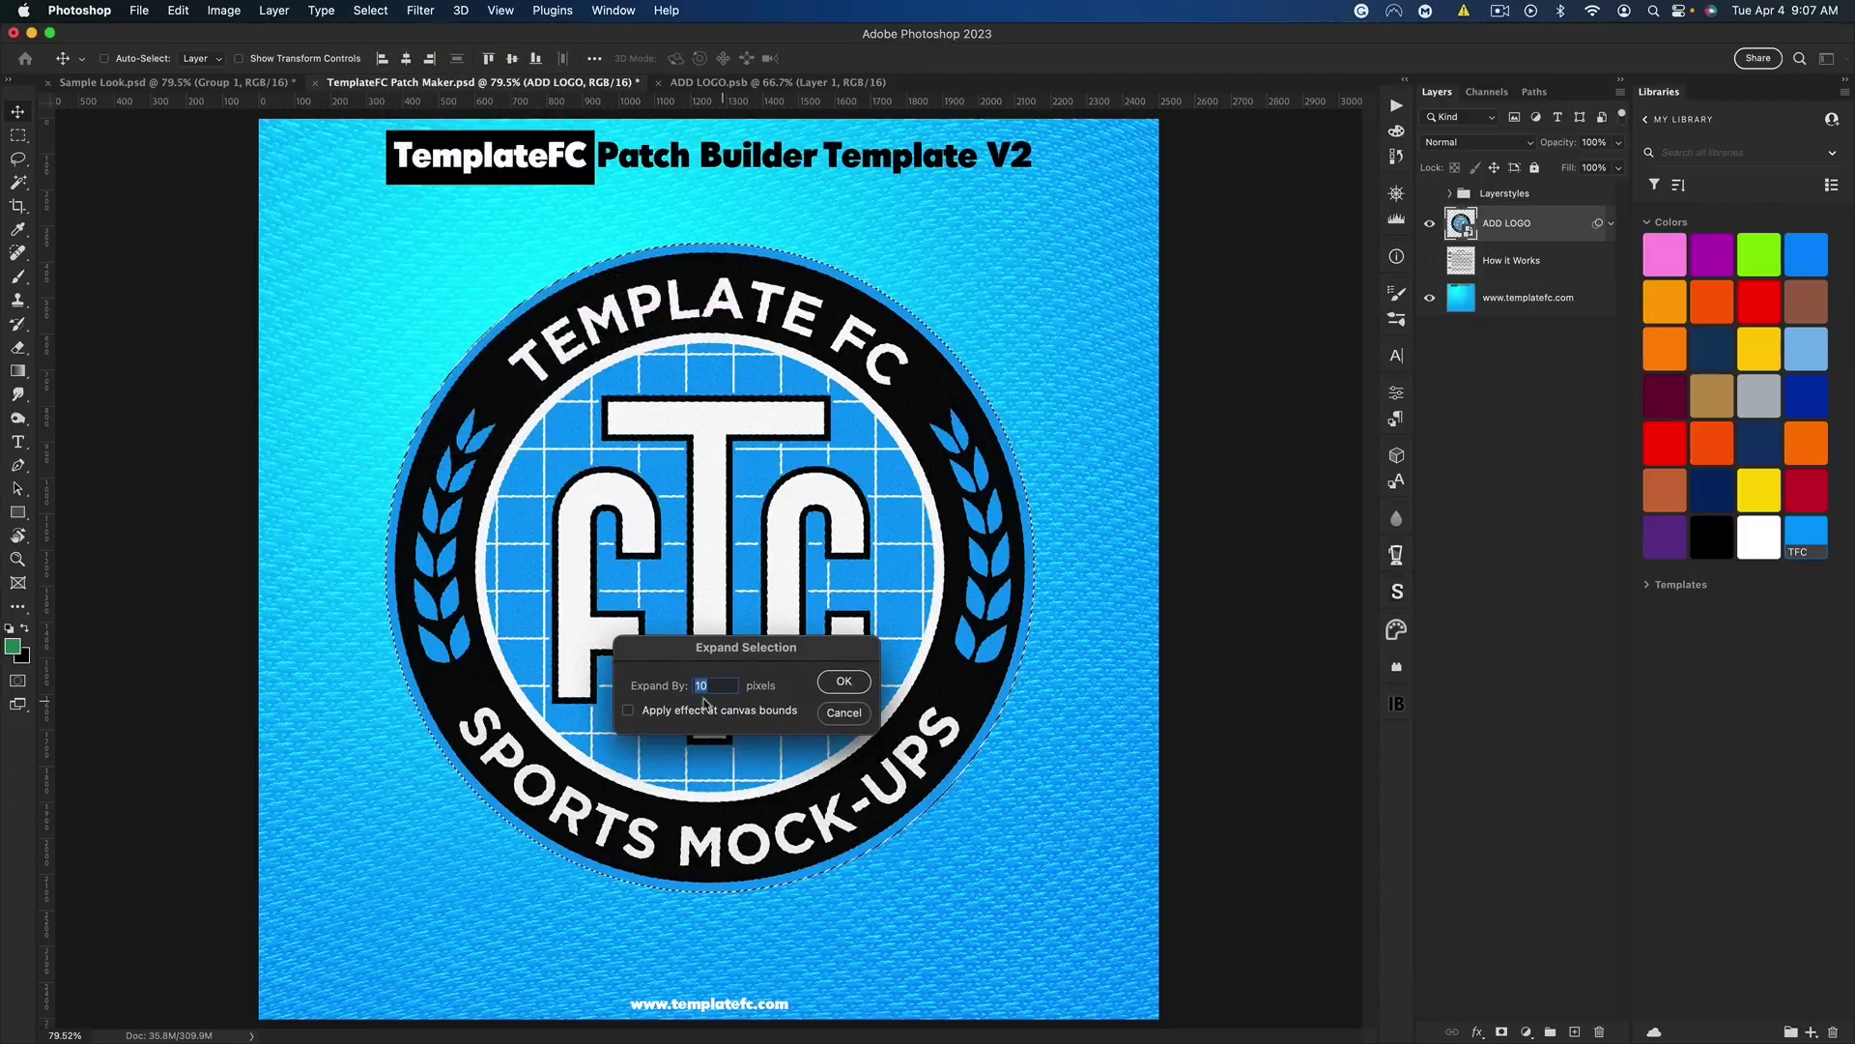
pyautogui.click(839, 681)
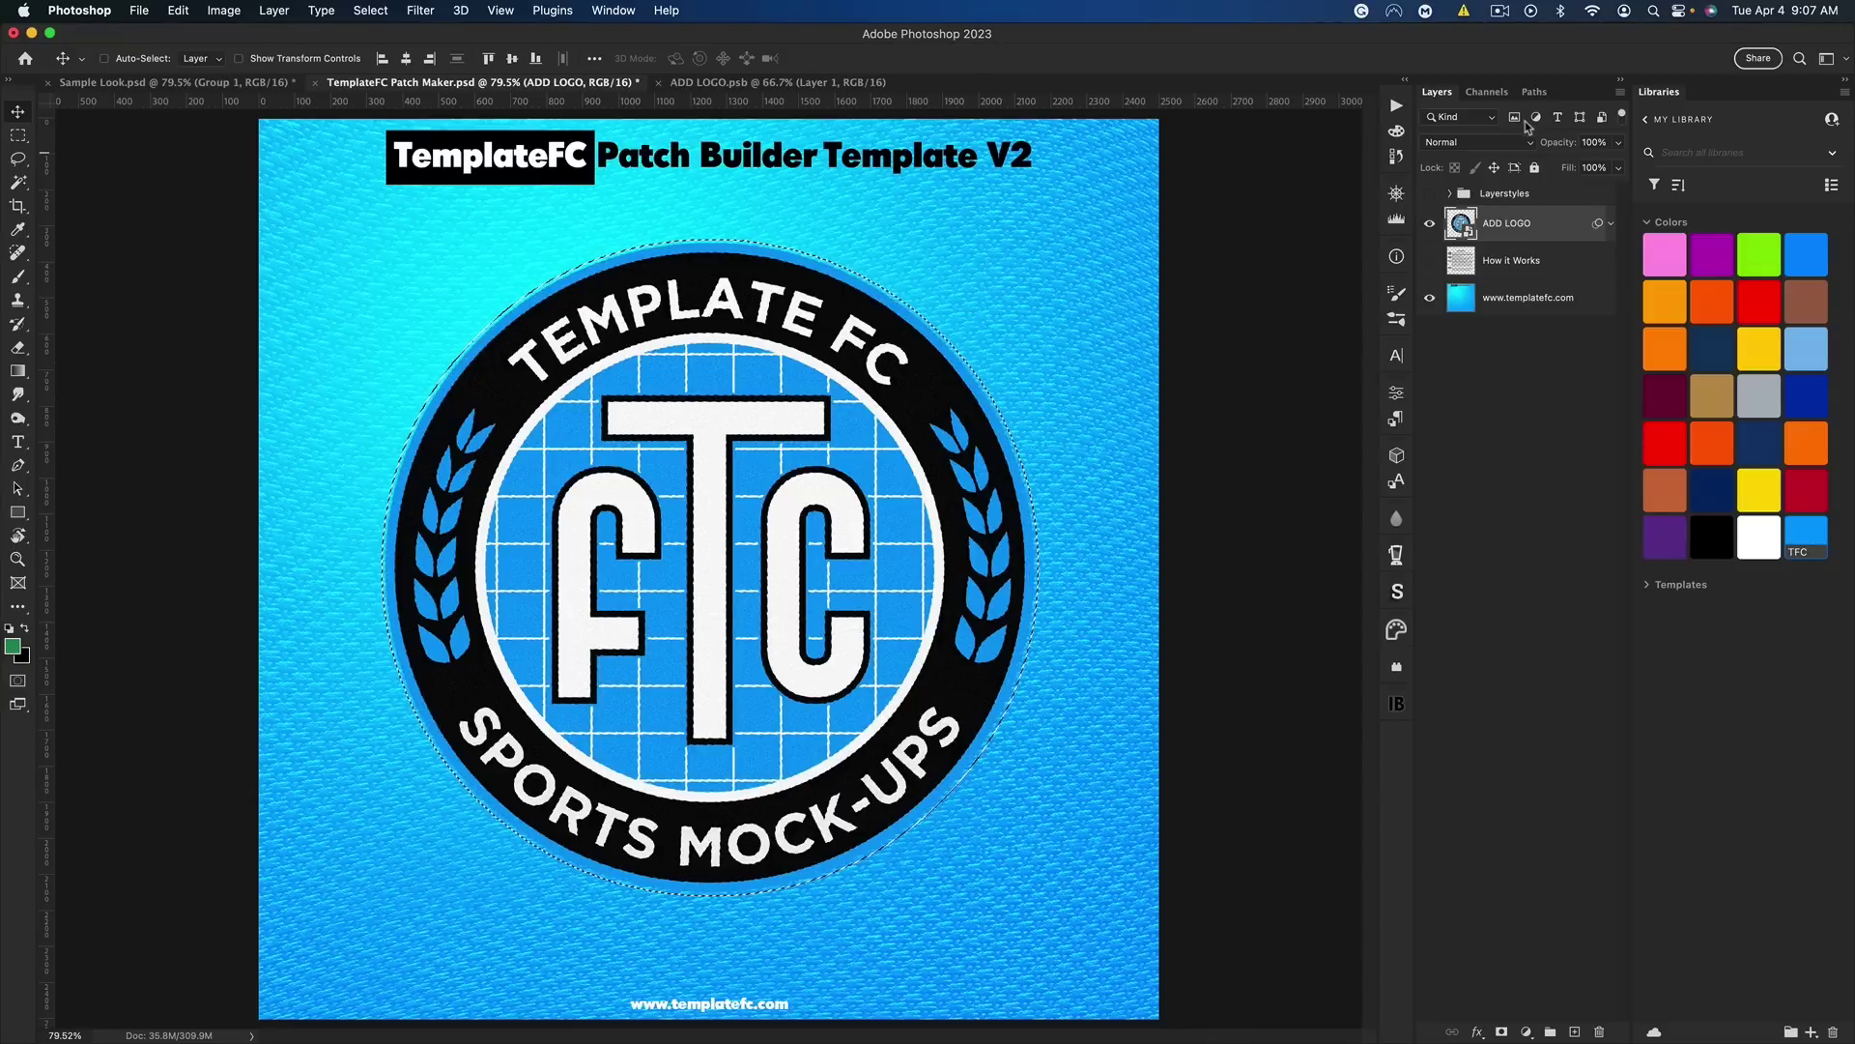
# Convert the expanded circular selection into a work path and select that path
pyautogui.click(1535, 92)
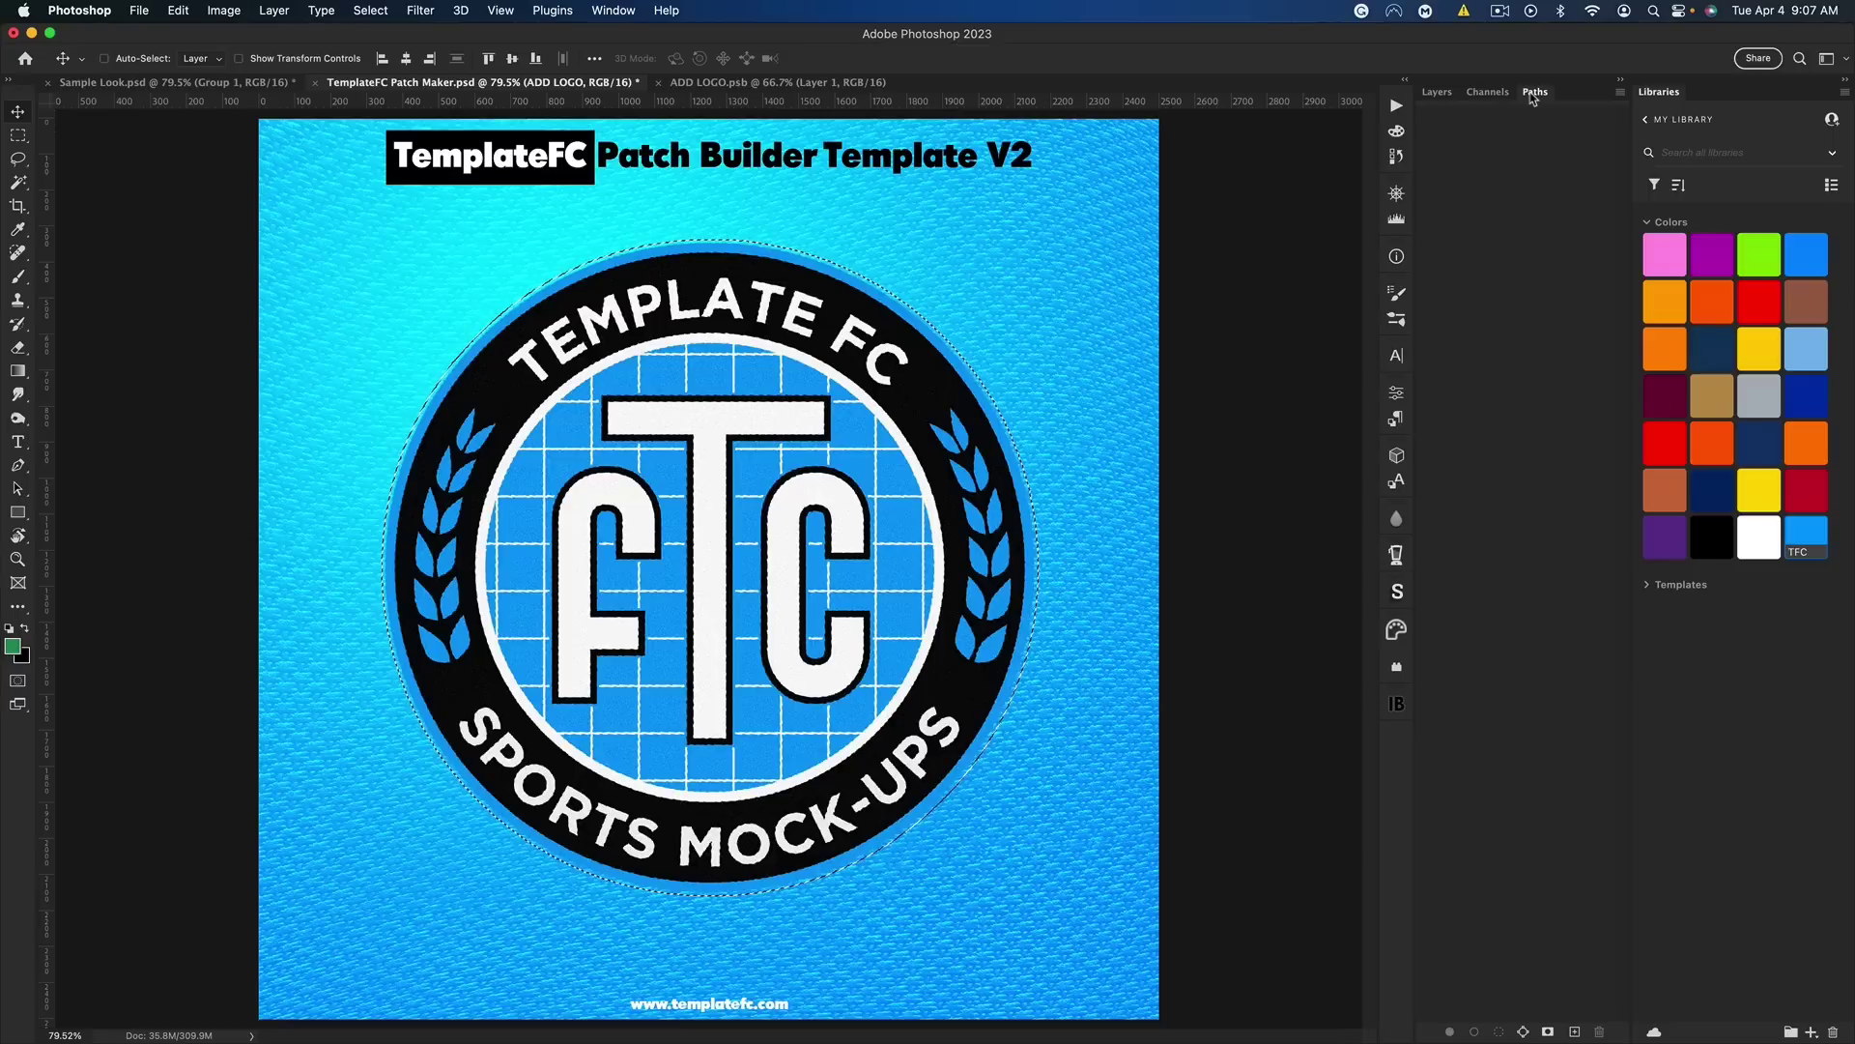
pyautogui.click(1523, 1032)
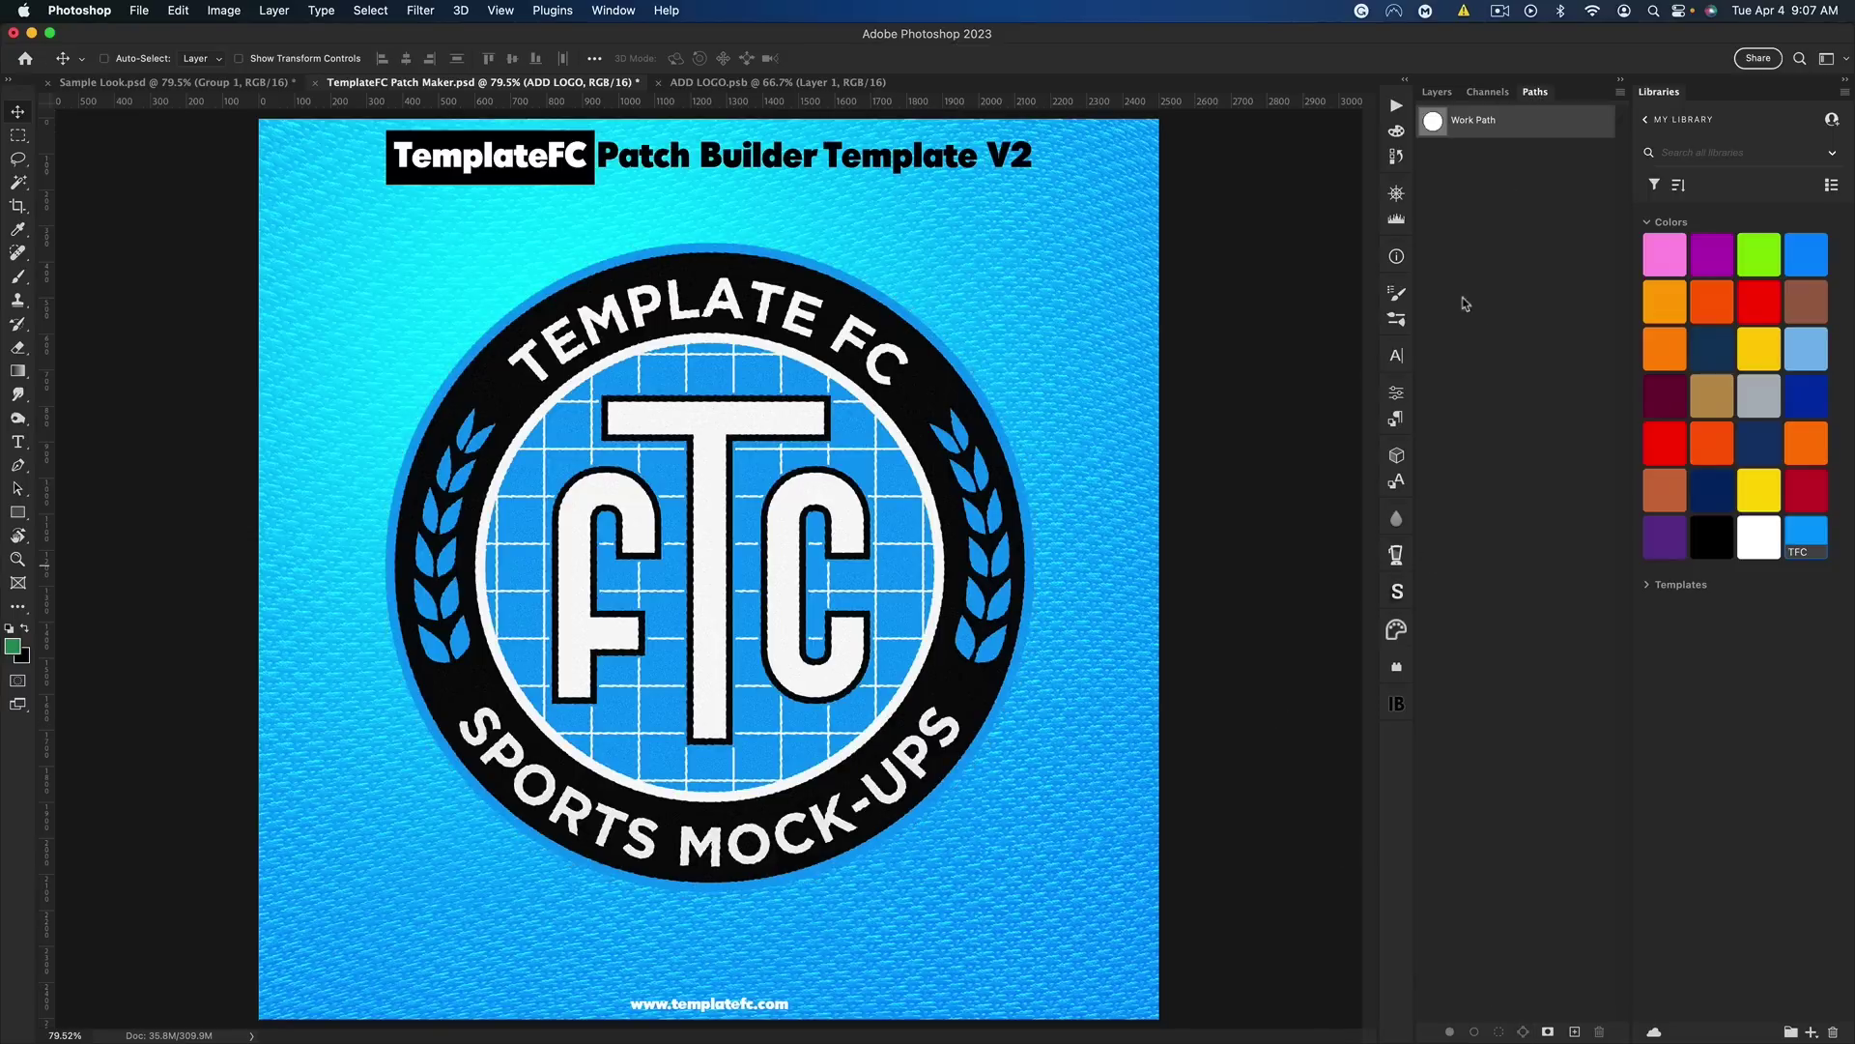
pyautogui.click(1464, 121)
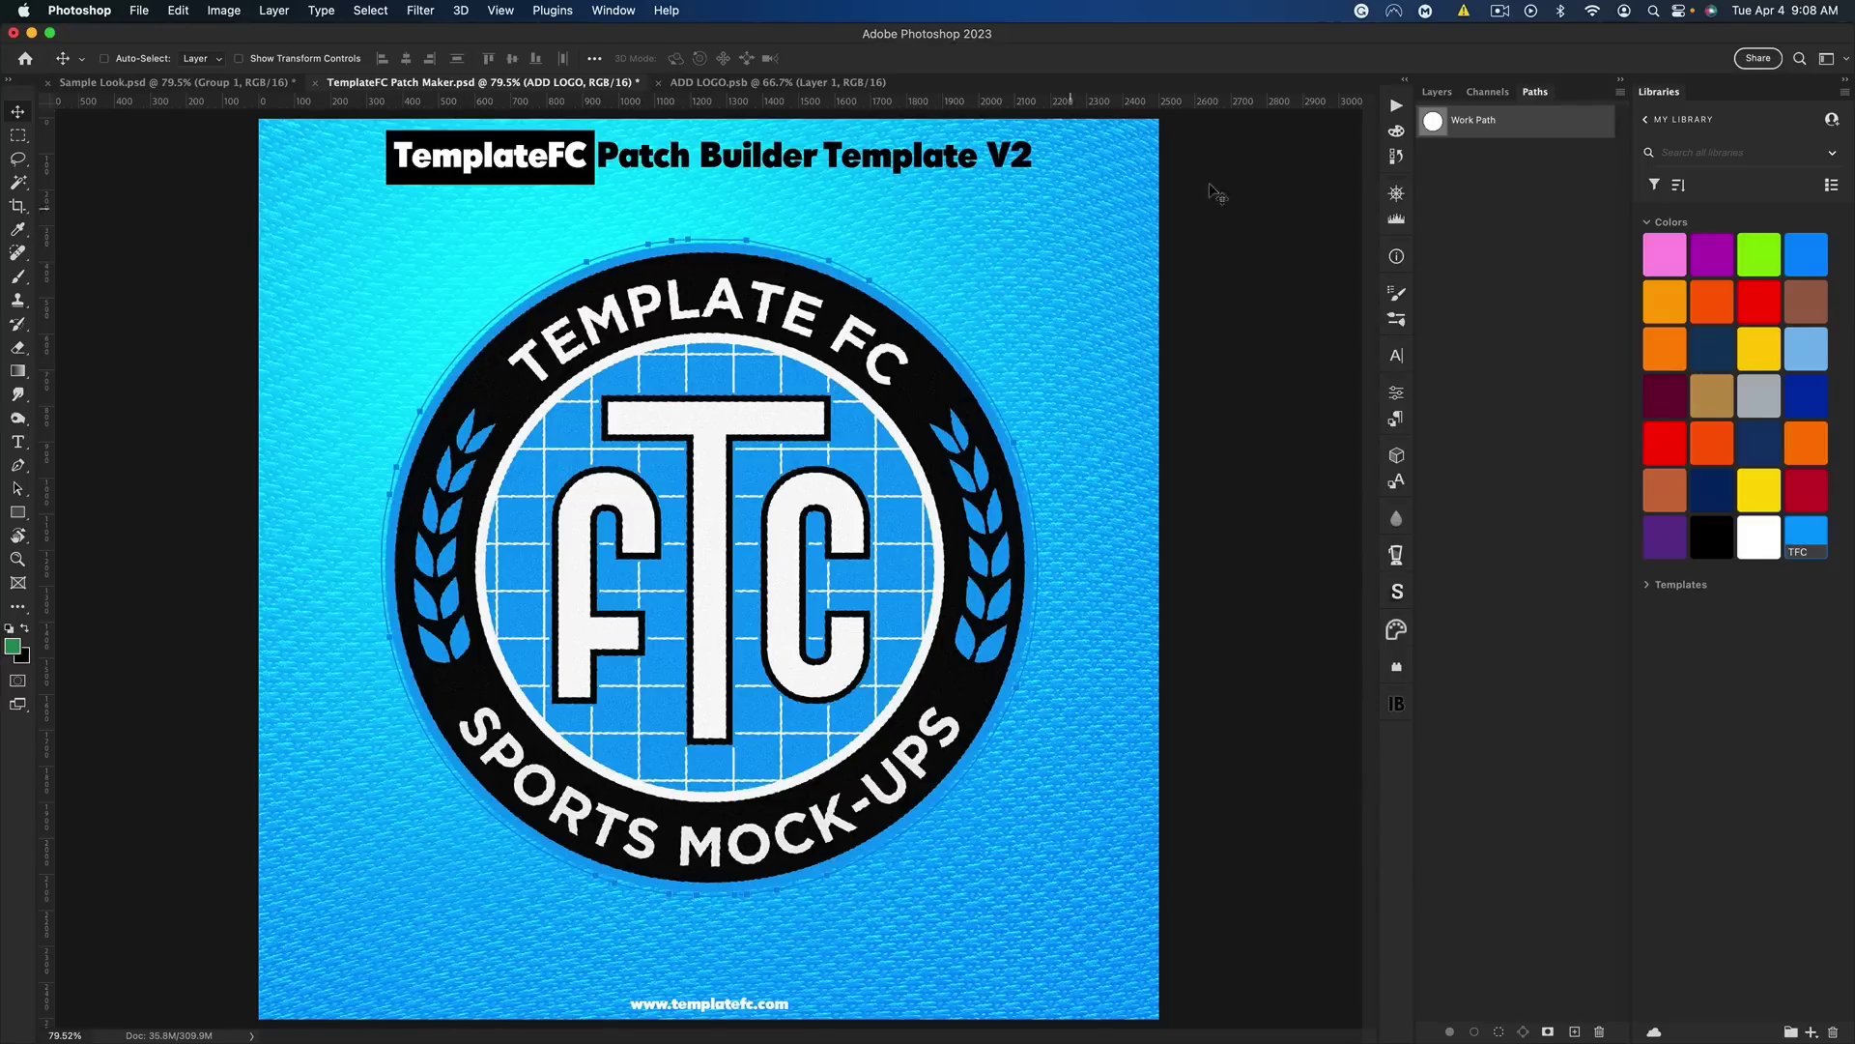
# Create a new layer above ADD LOGO and choose the 50 px brush from the Patchmaker 2 set
pyautogui.click(1437, 93)
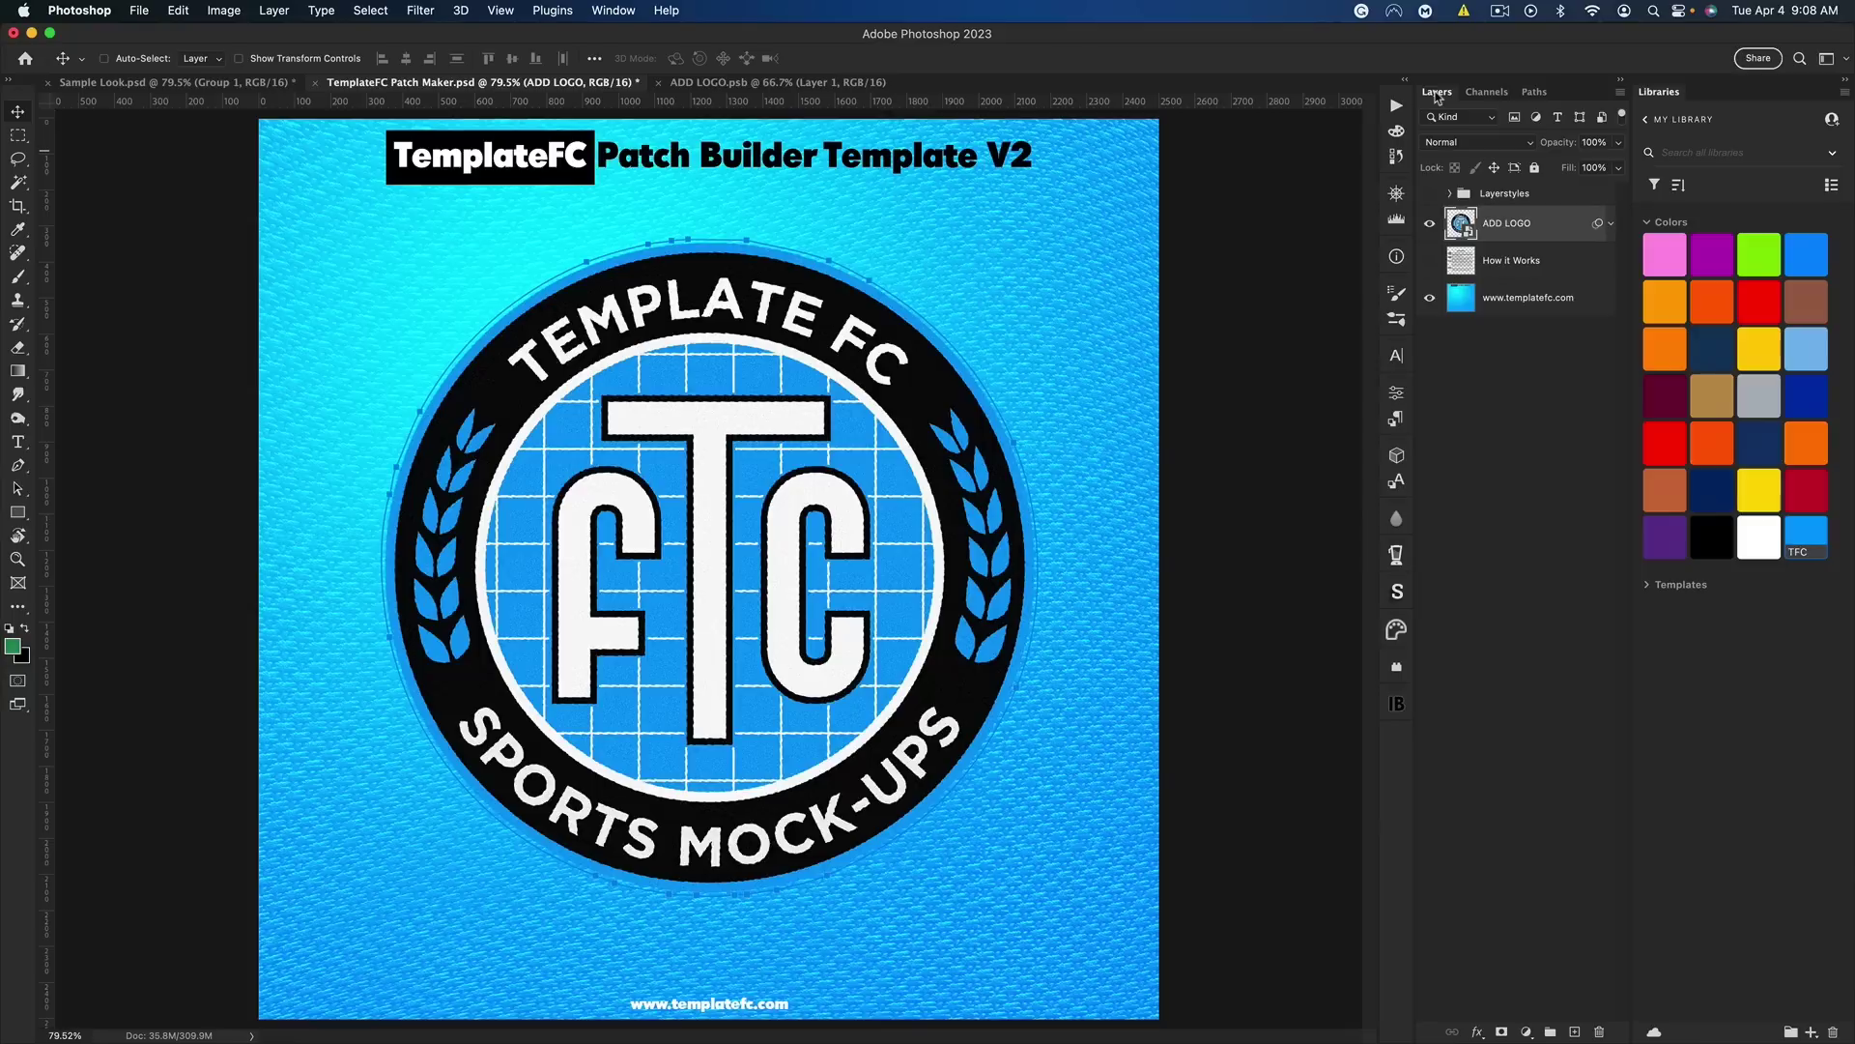
pyautogui.click(1573, 1032)
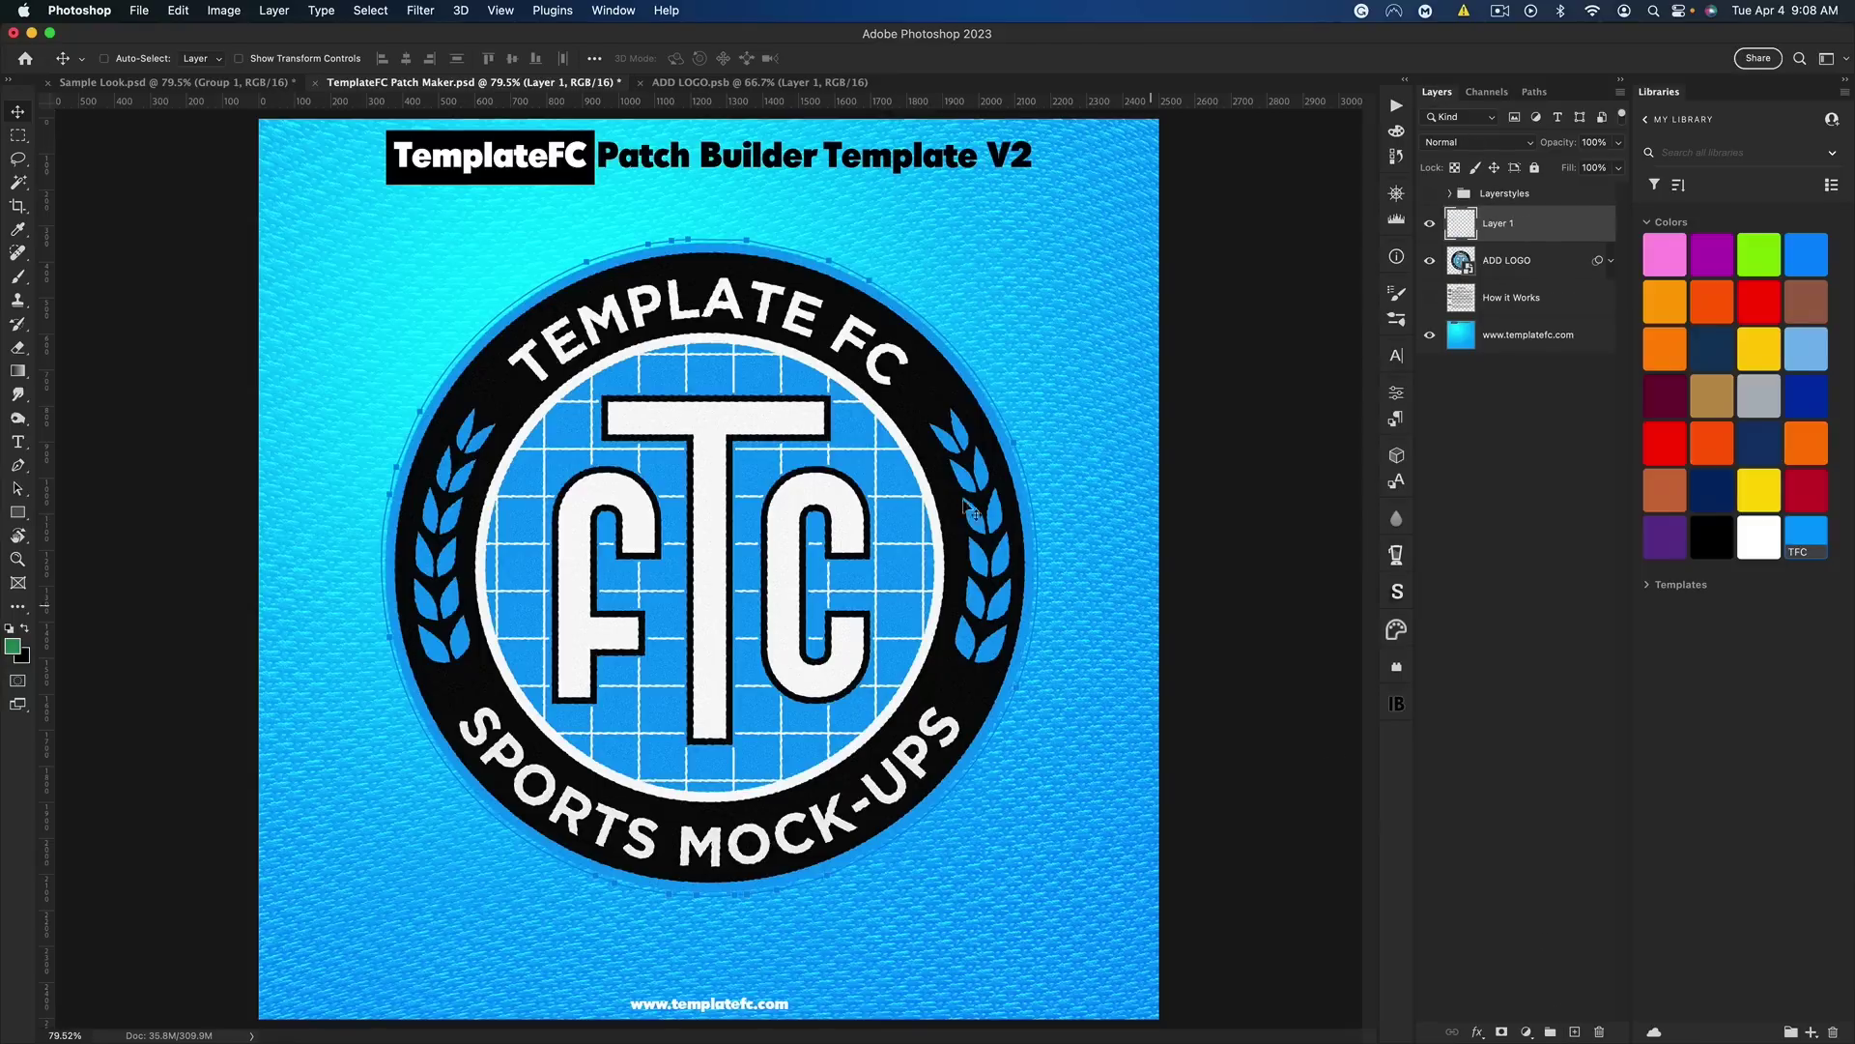
pyautogui.click(19, 278)
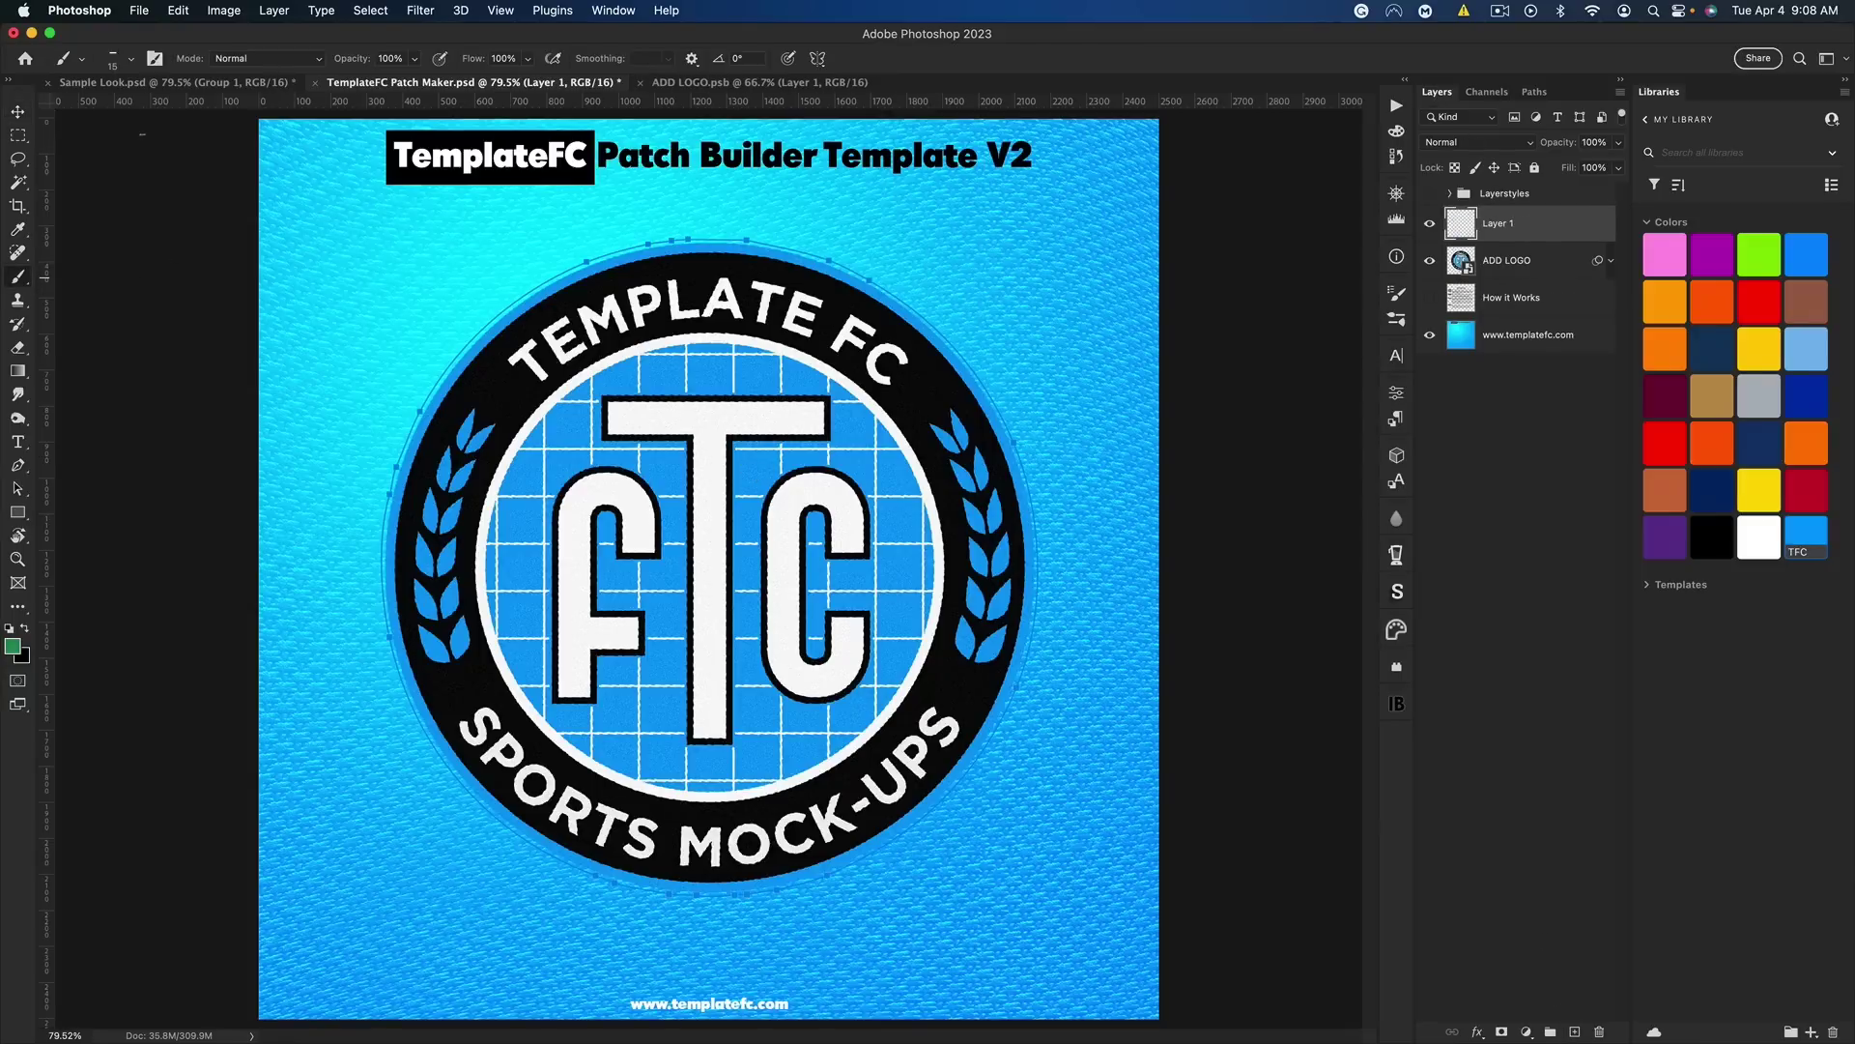
pyautogui.click(135, 64)
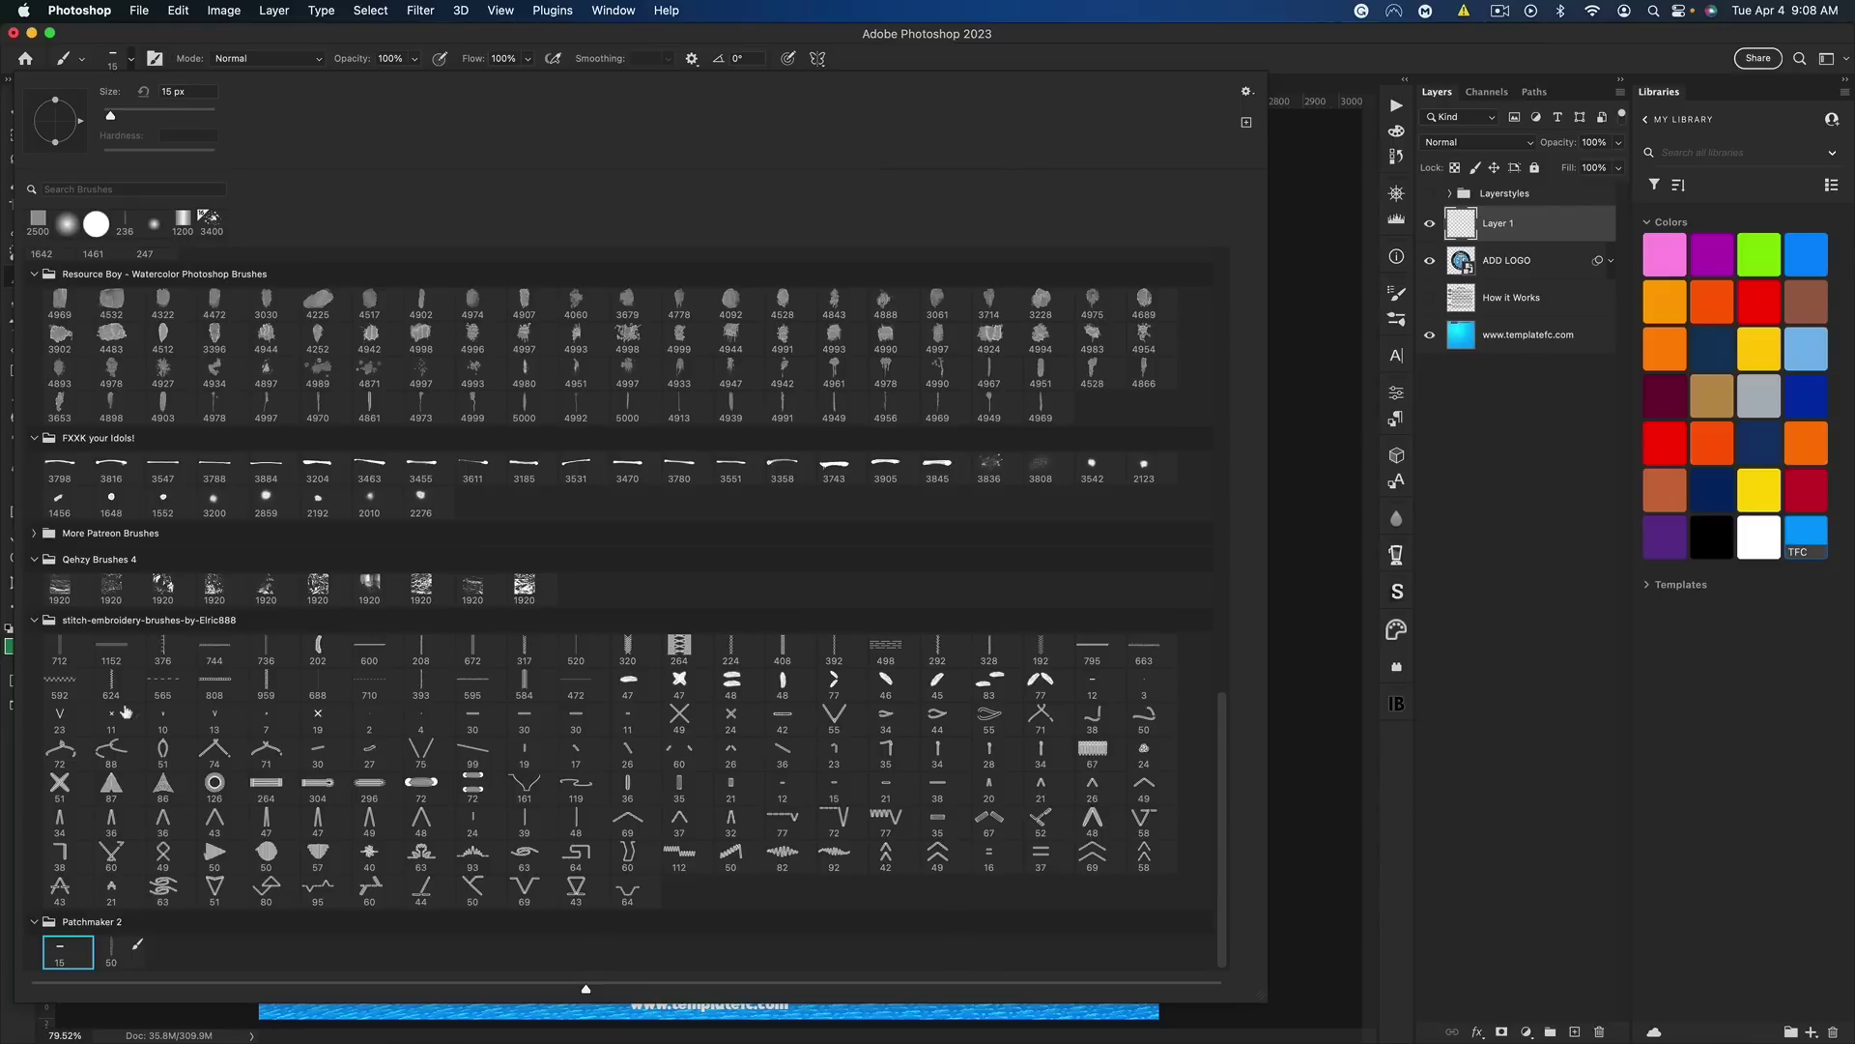
pyautogui.click(117, 954)
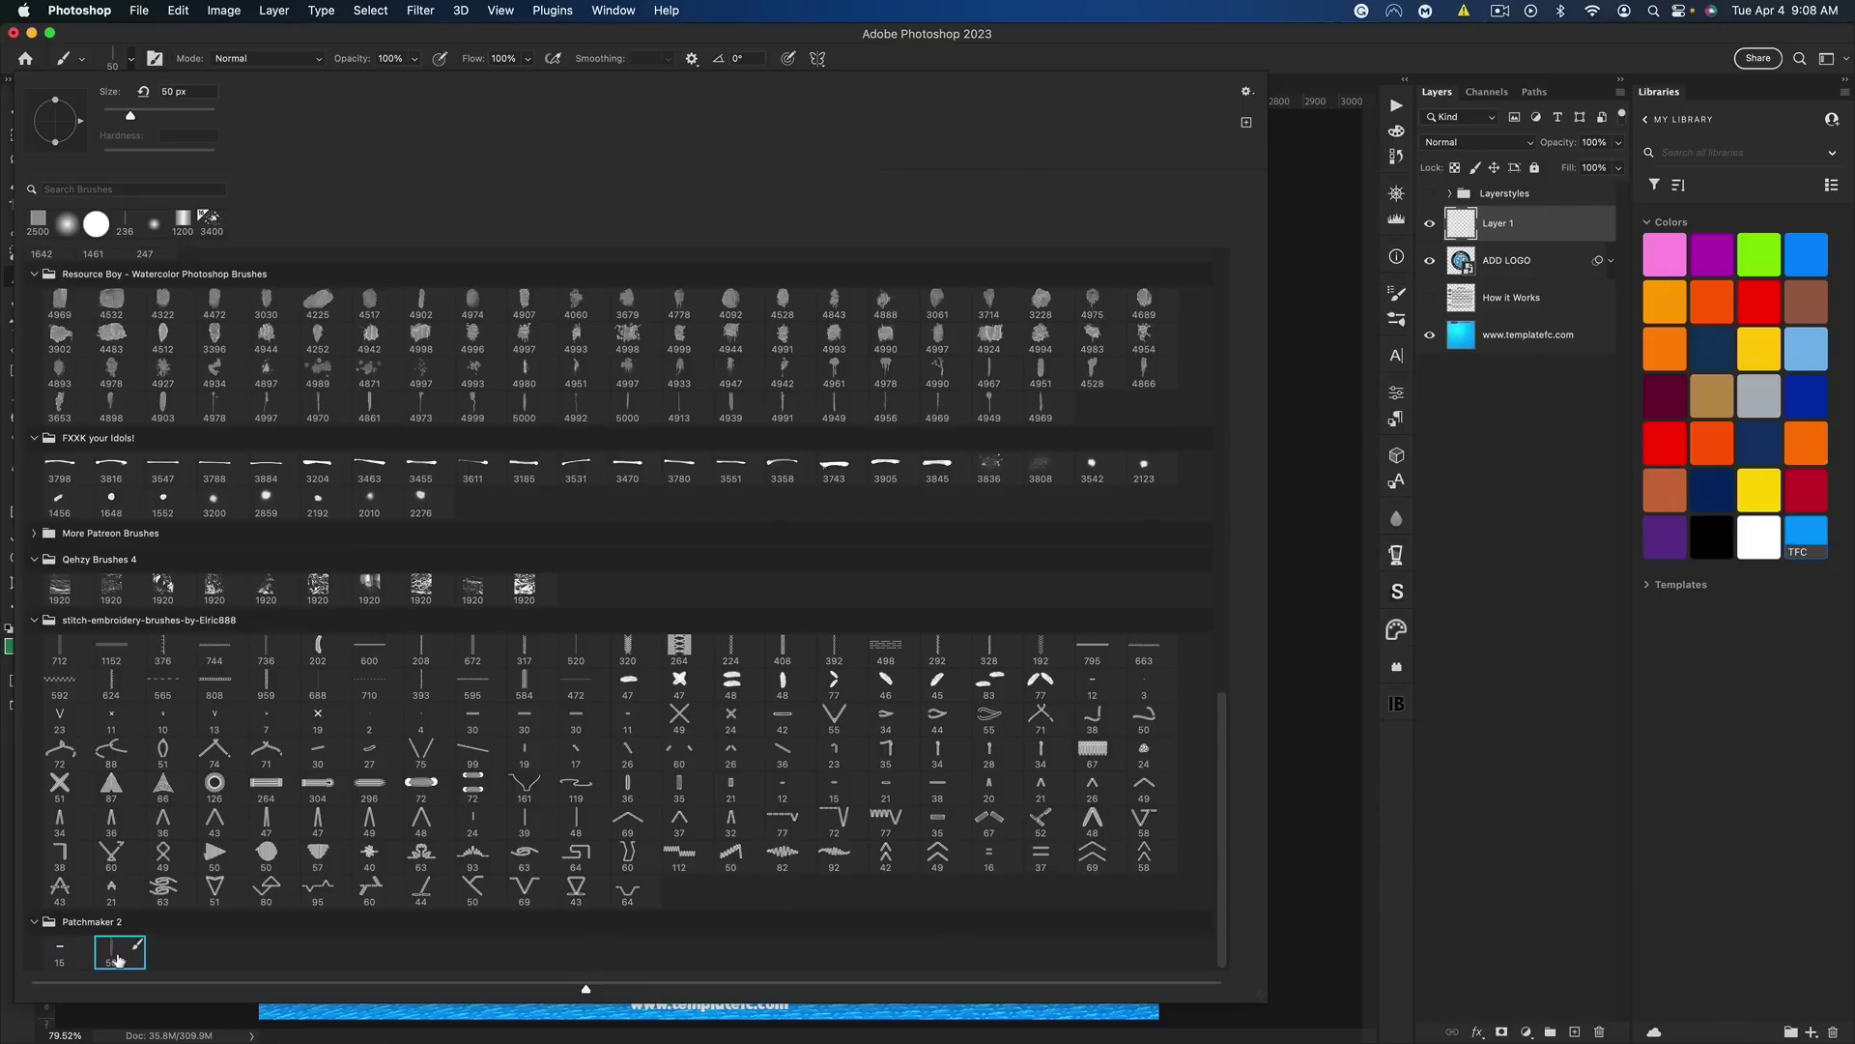
pyautogui.click(1304, 58)
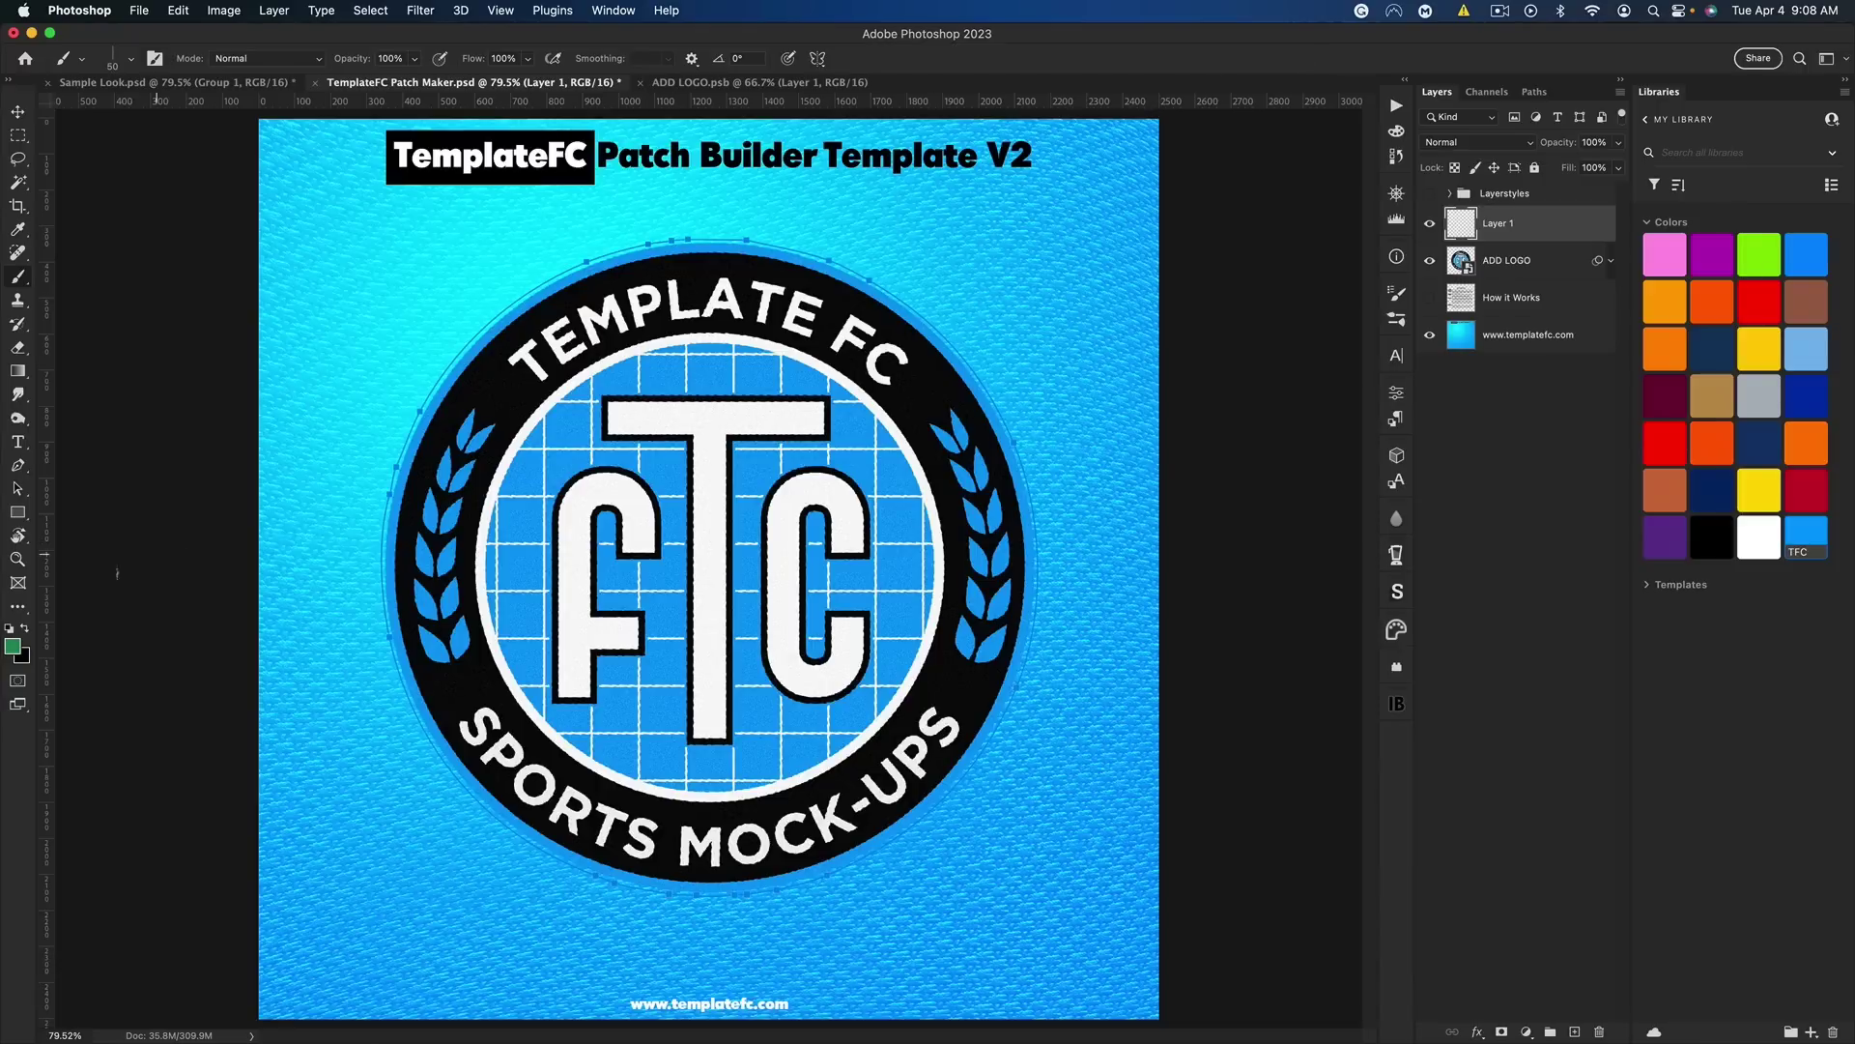
# Stroke the circular work path with the Brush, without simulated pressure, and delete the path
pyautogui.click(18, 466)
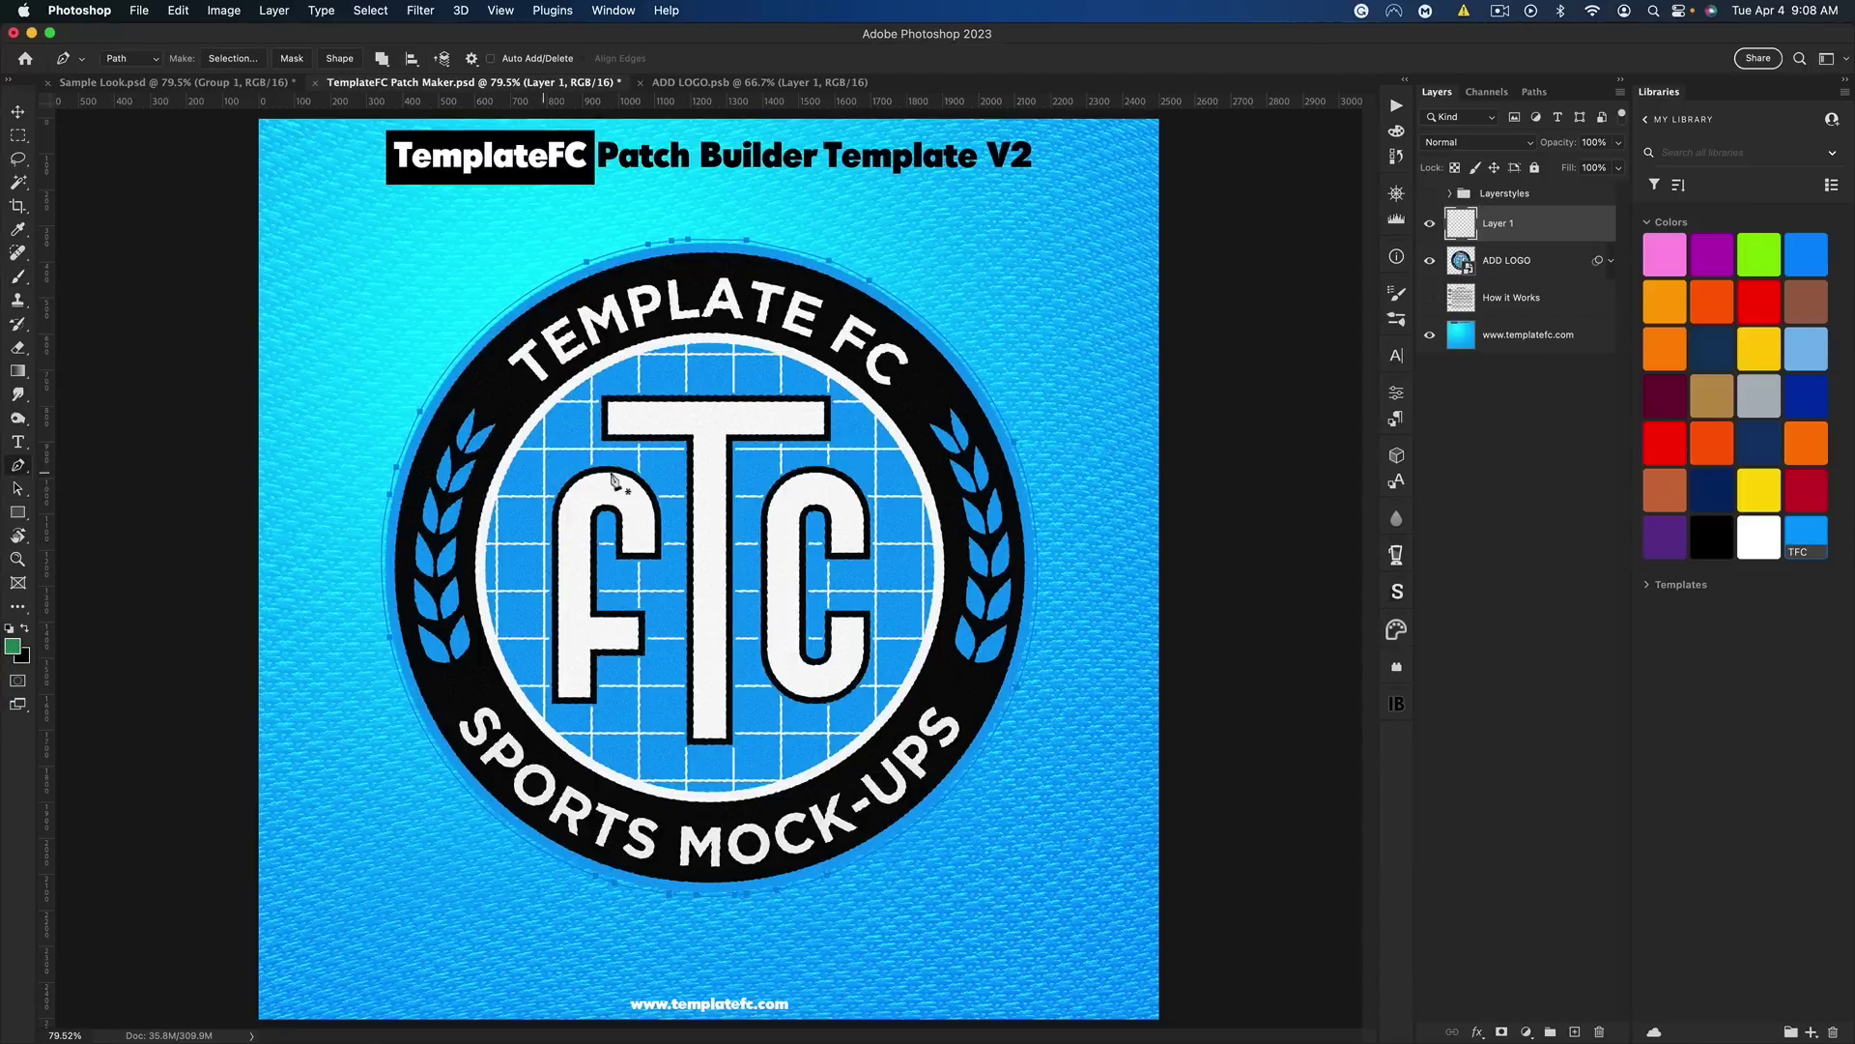
pyautogui.rightClick(734, 468)
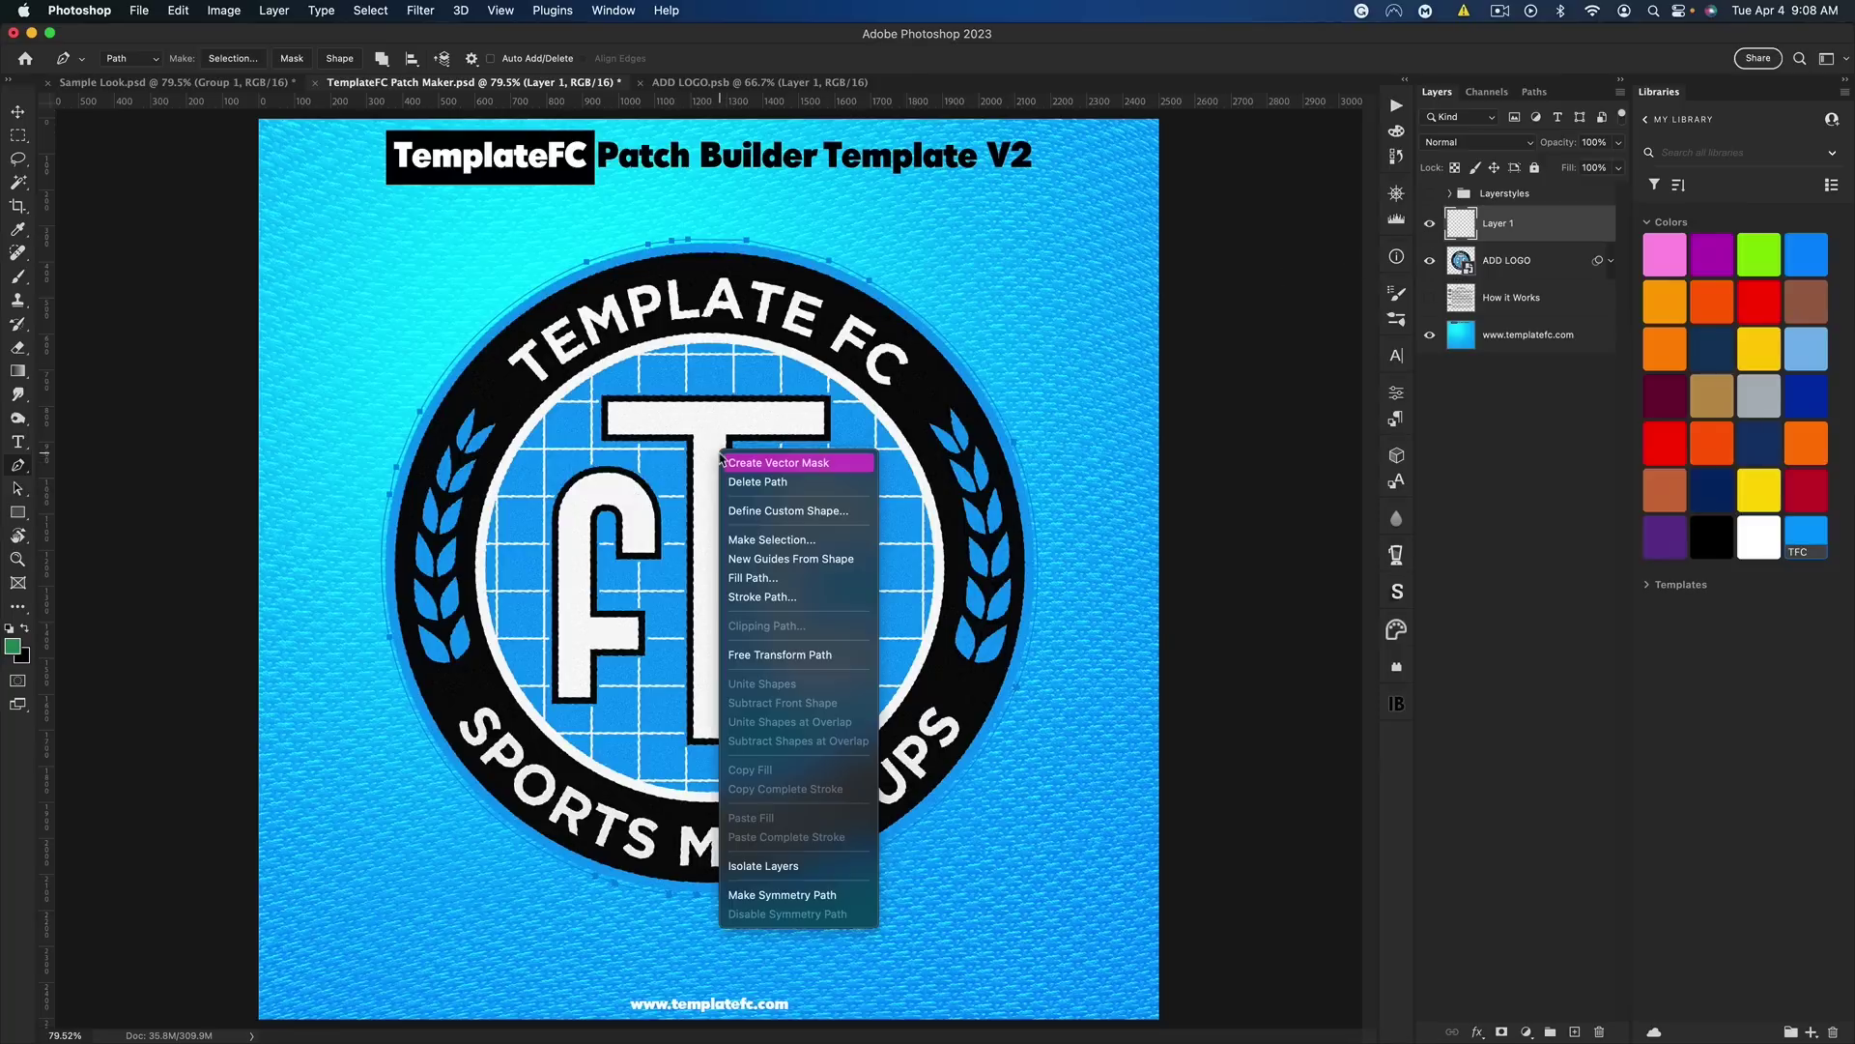
pyautogui.click(785, 599)
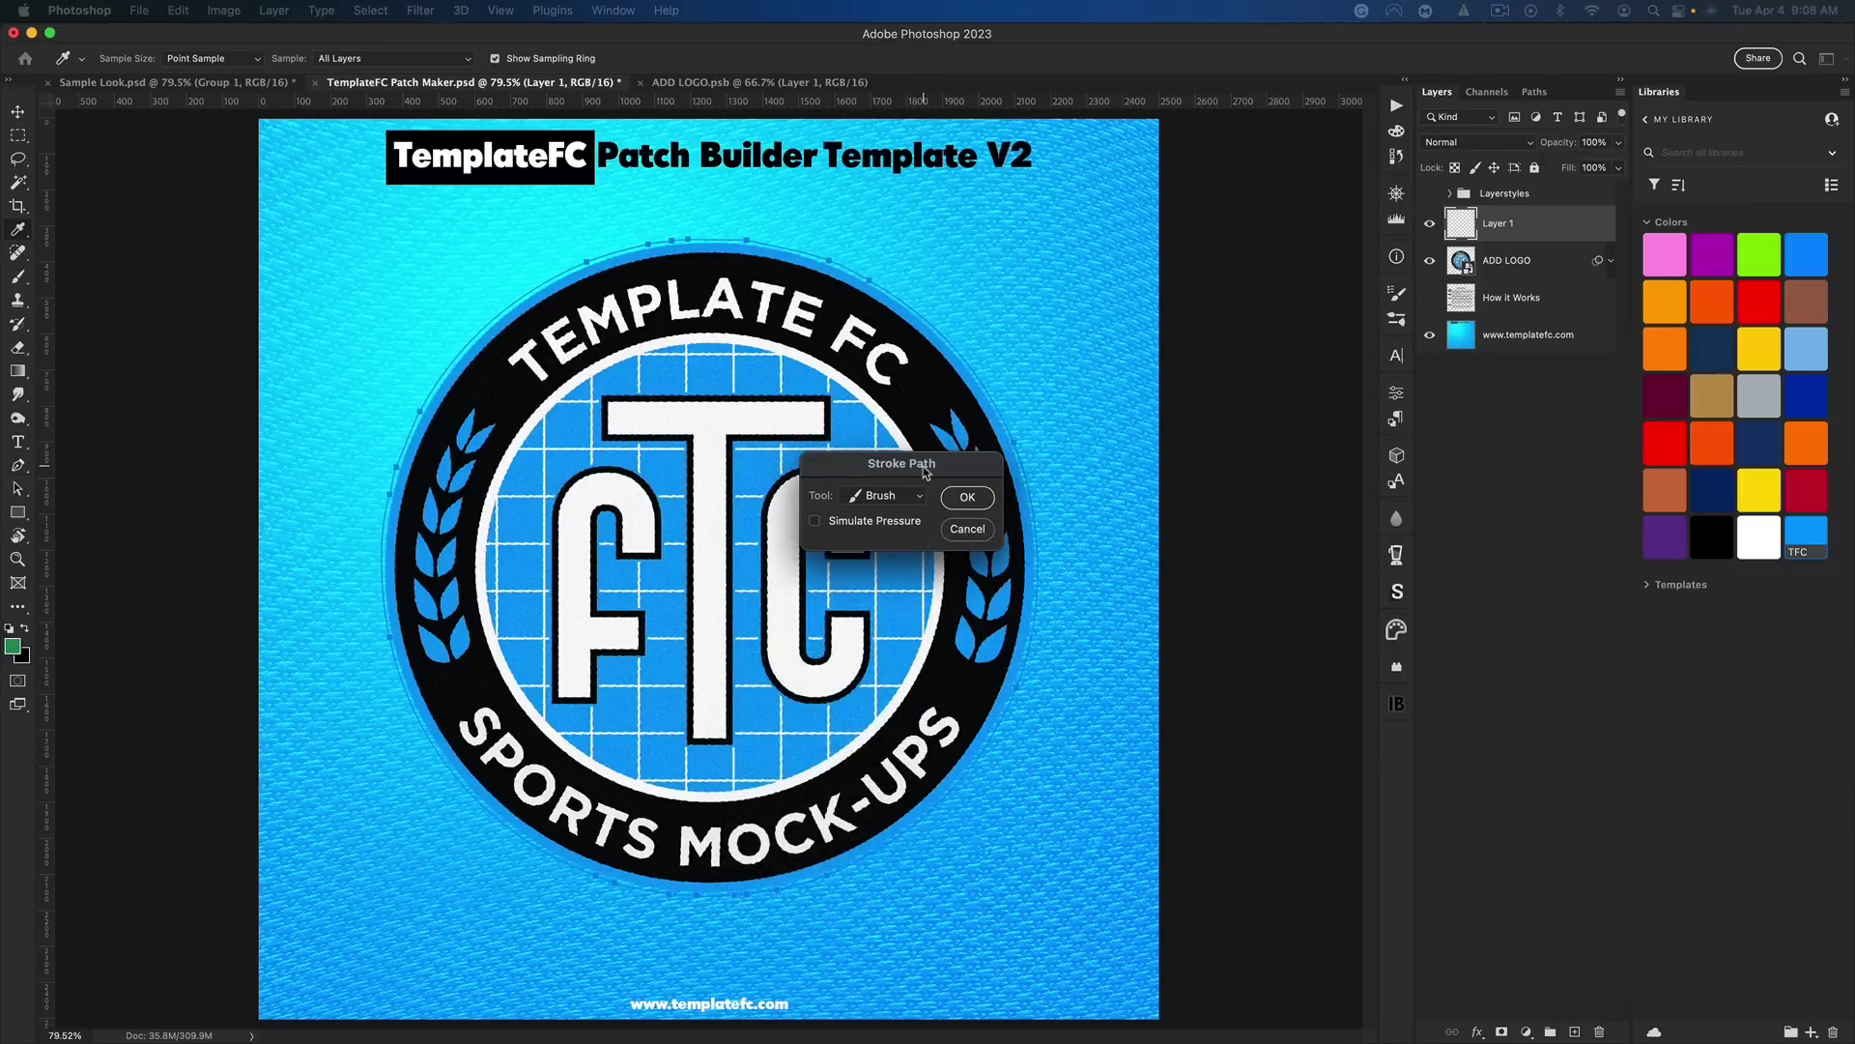
pyautogui.click(964, 498)
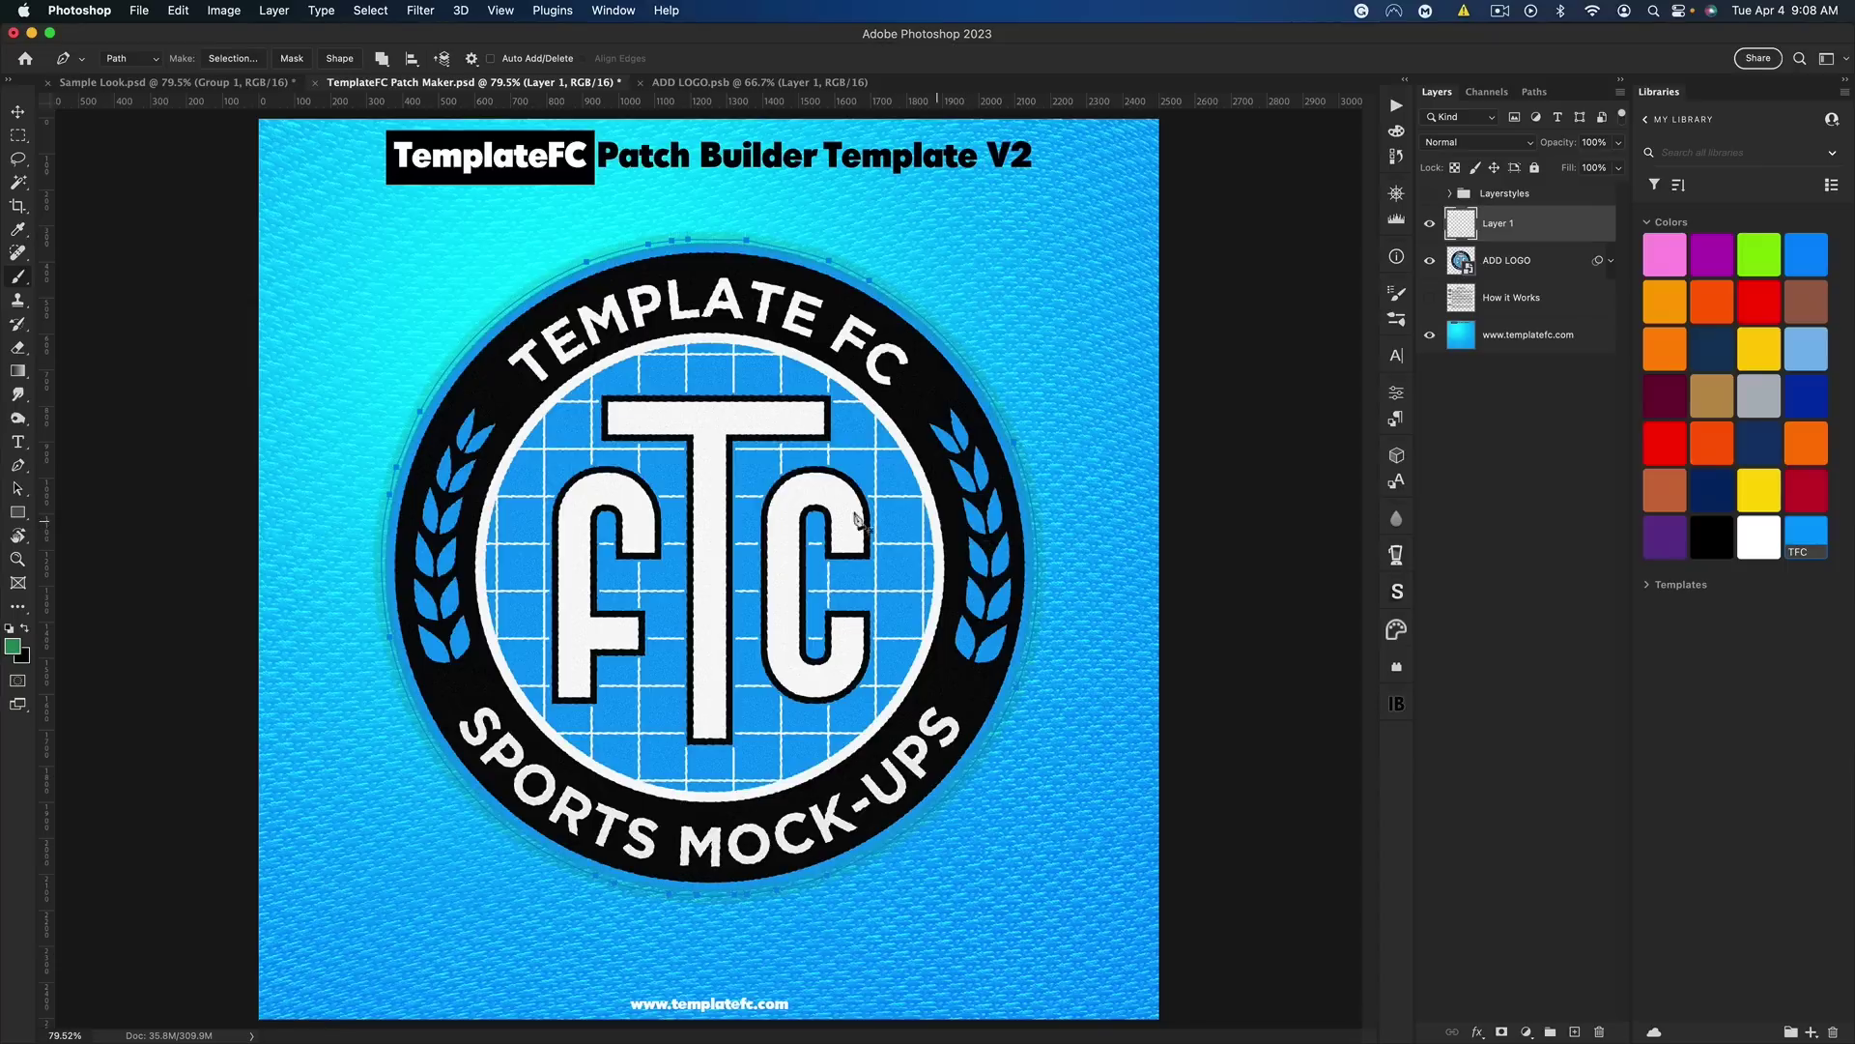
pyautogui.rightClick(737, 430)
pyautogui.click(768, 453)
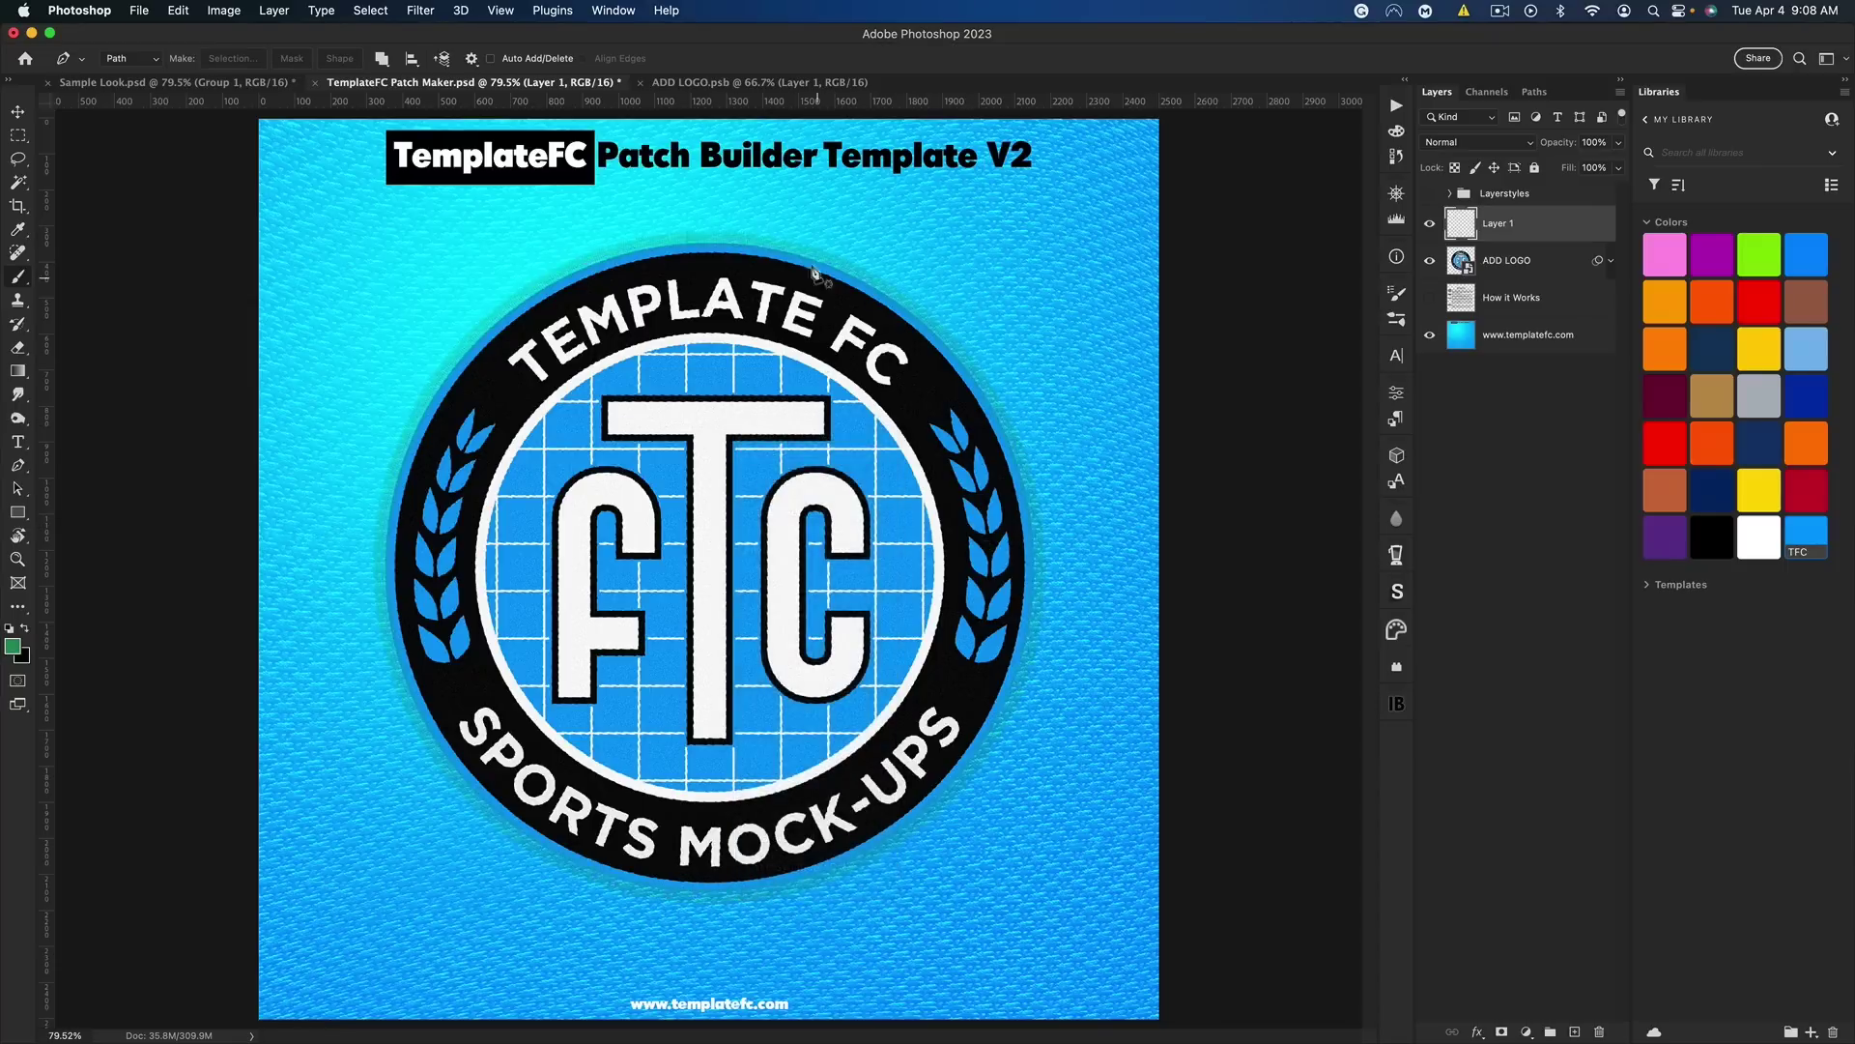
pyautogui.click(17, 112)
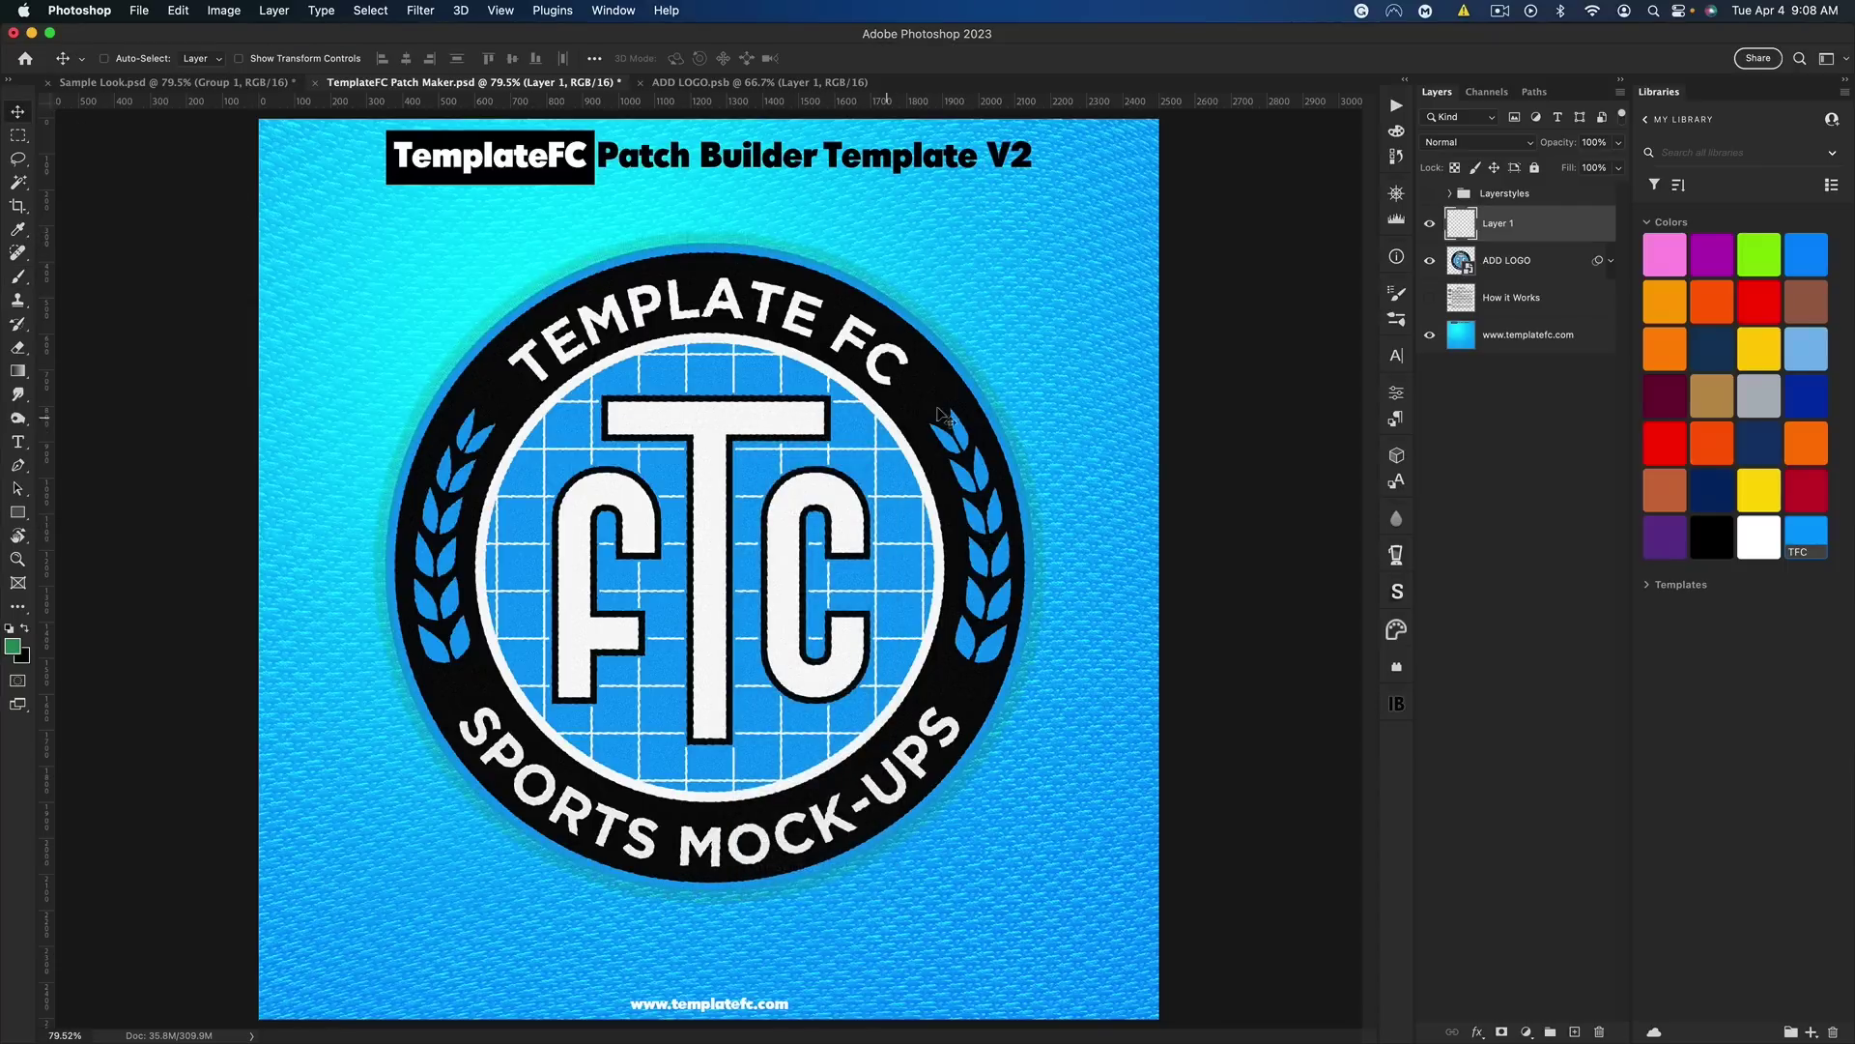
# Duplicate the stroked ring layer three times and merge all four ring layers into one
pyautogui.press('super')
pyautogui.press('super+j')
pyautogui.press('super+j')
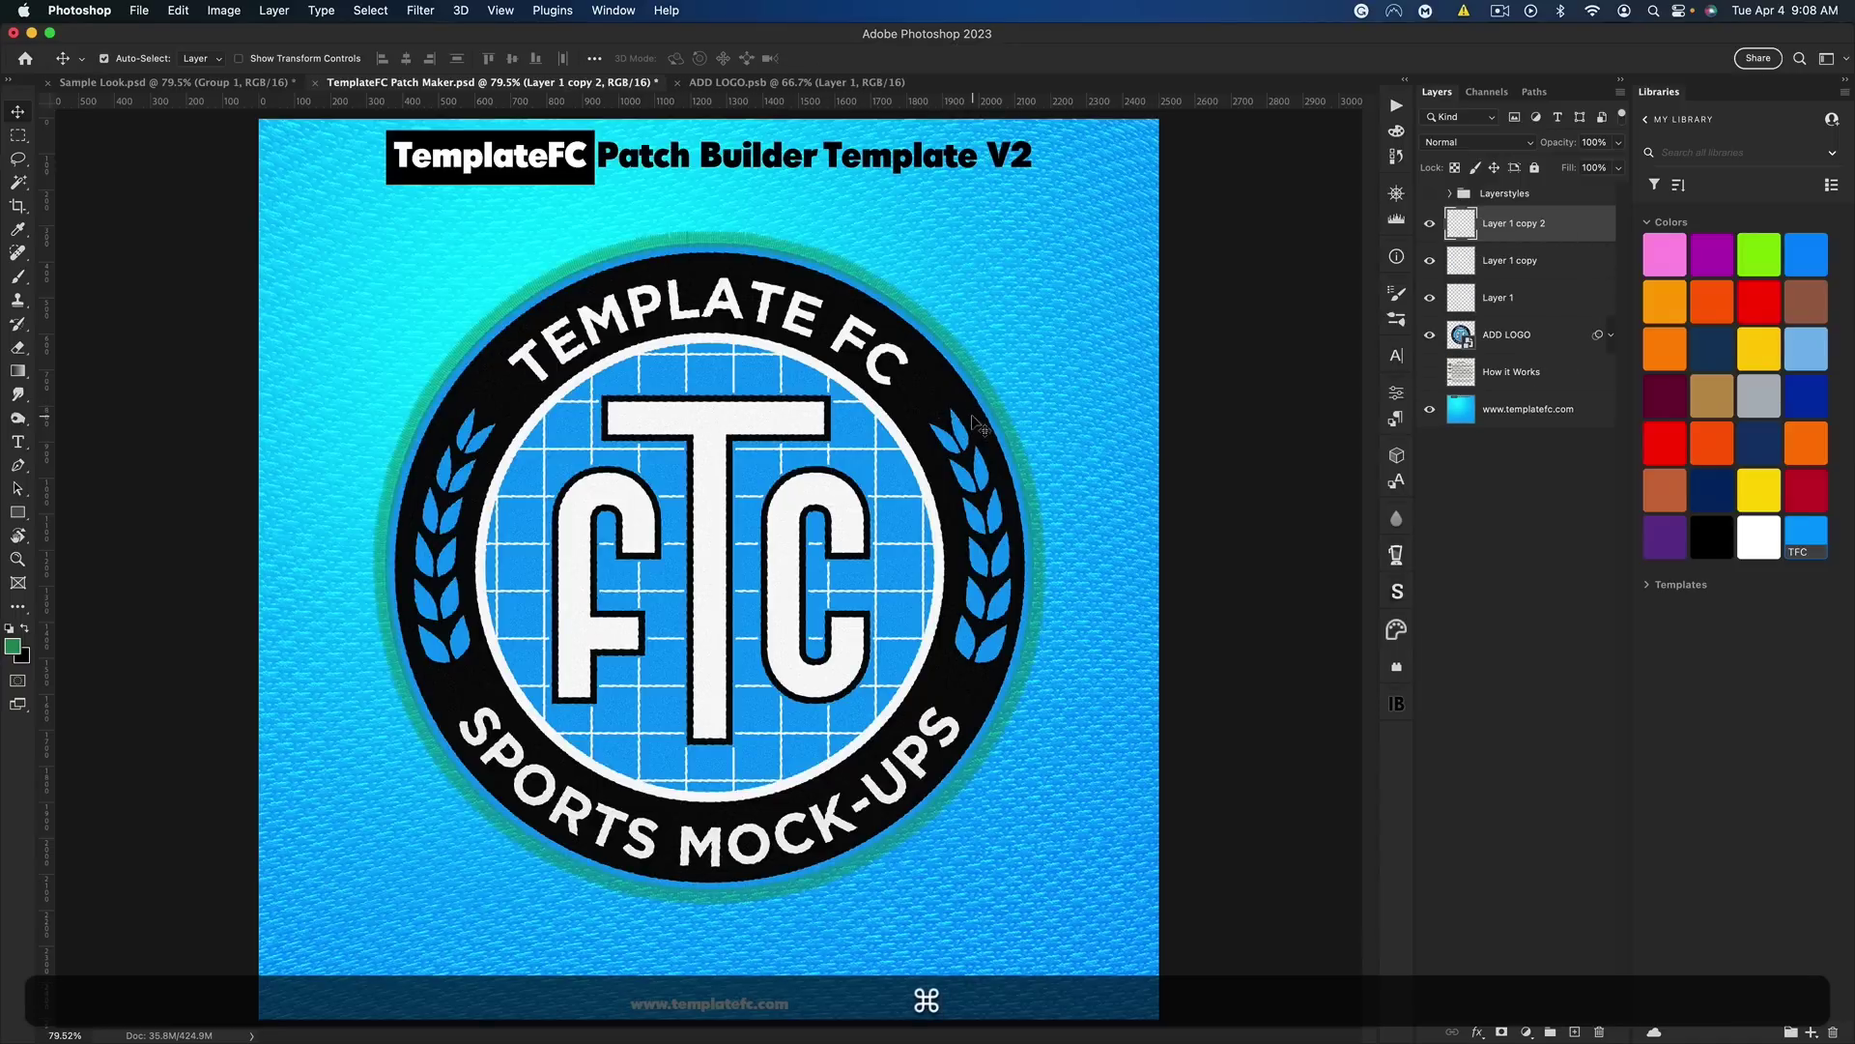
pyautogui.press('super+j')
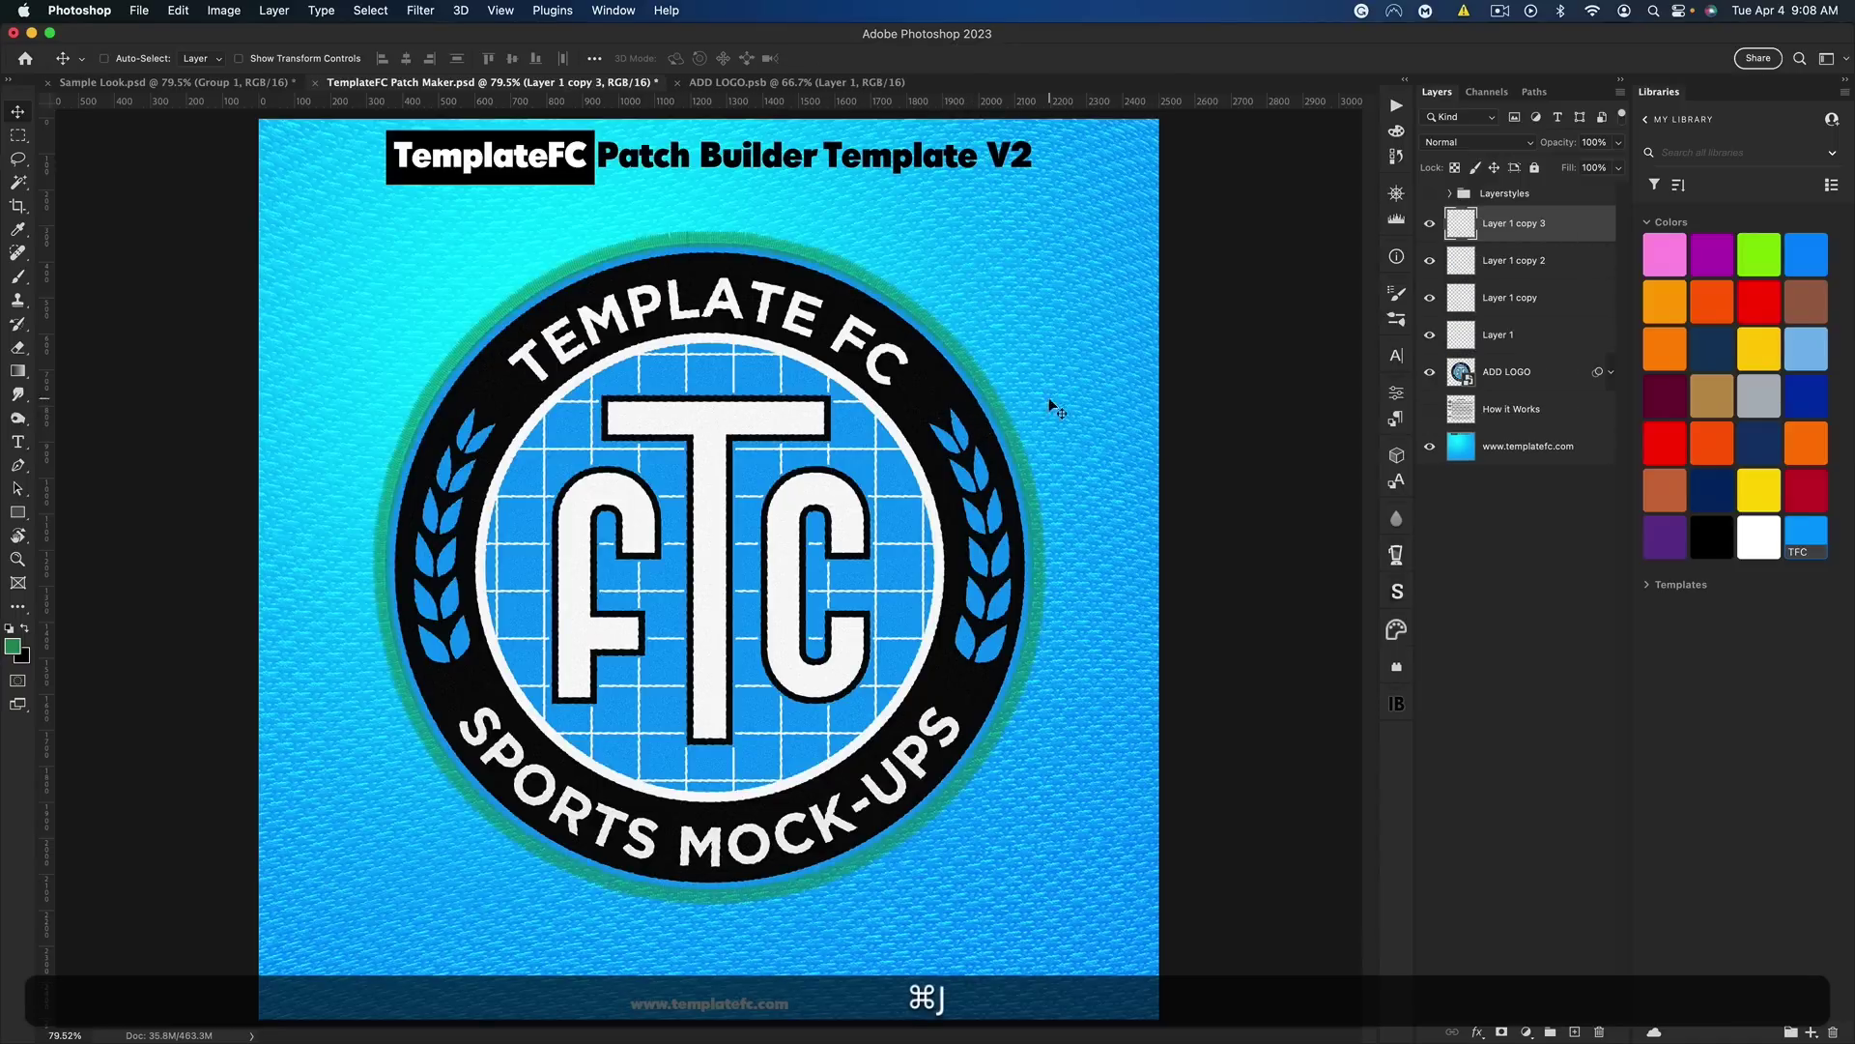
pyautogui.keyDown('shift'); pyautogui.click(1518, 338); pyautogui.keyUp('shift')
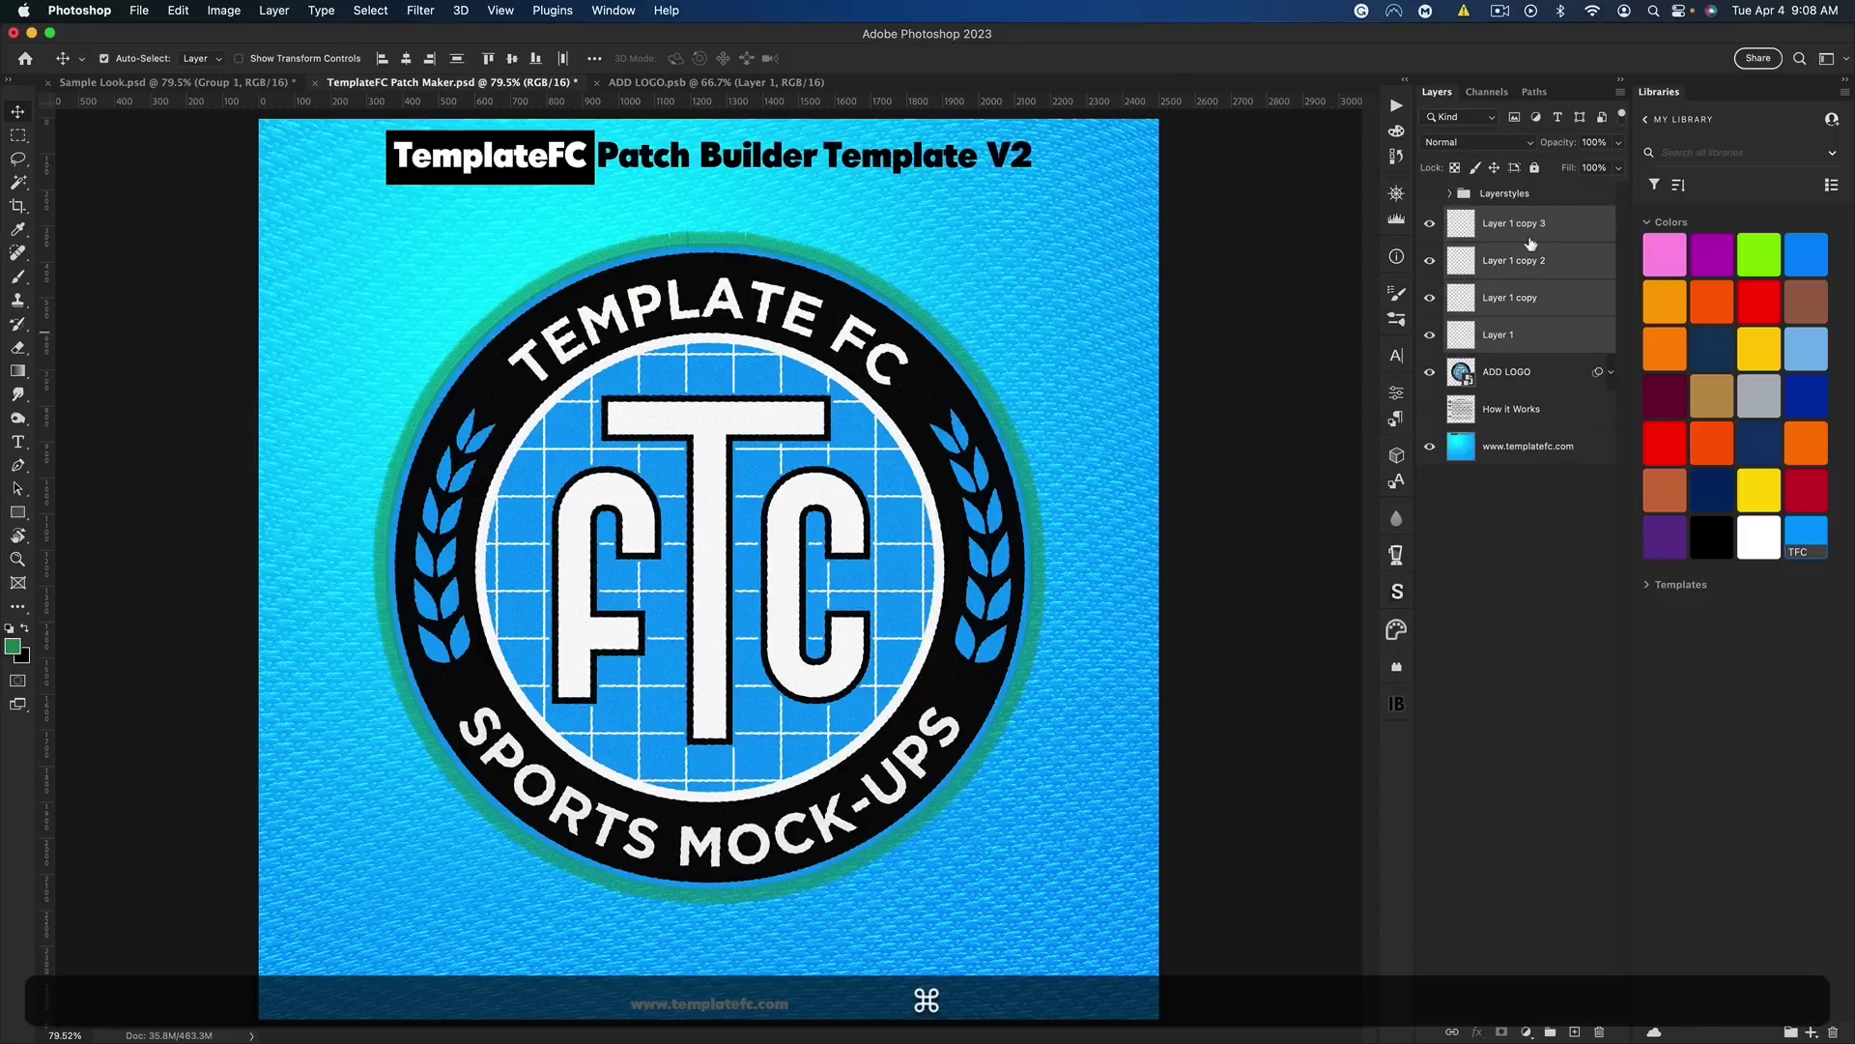
pyautogui.press('super+e')
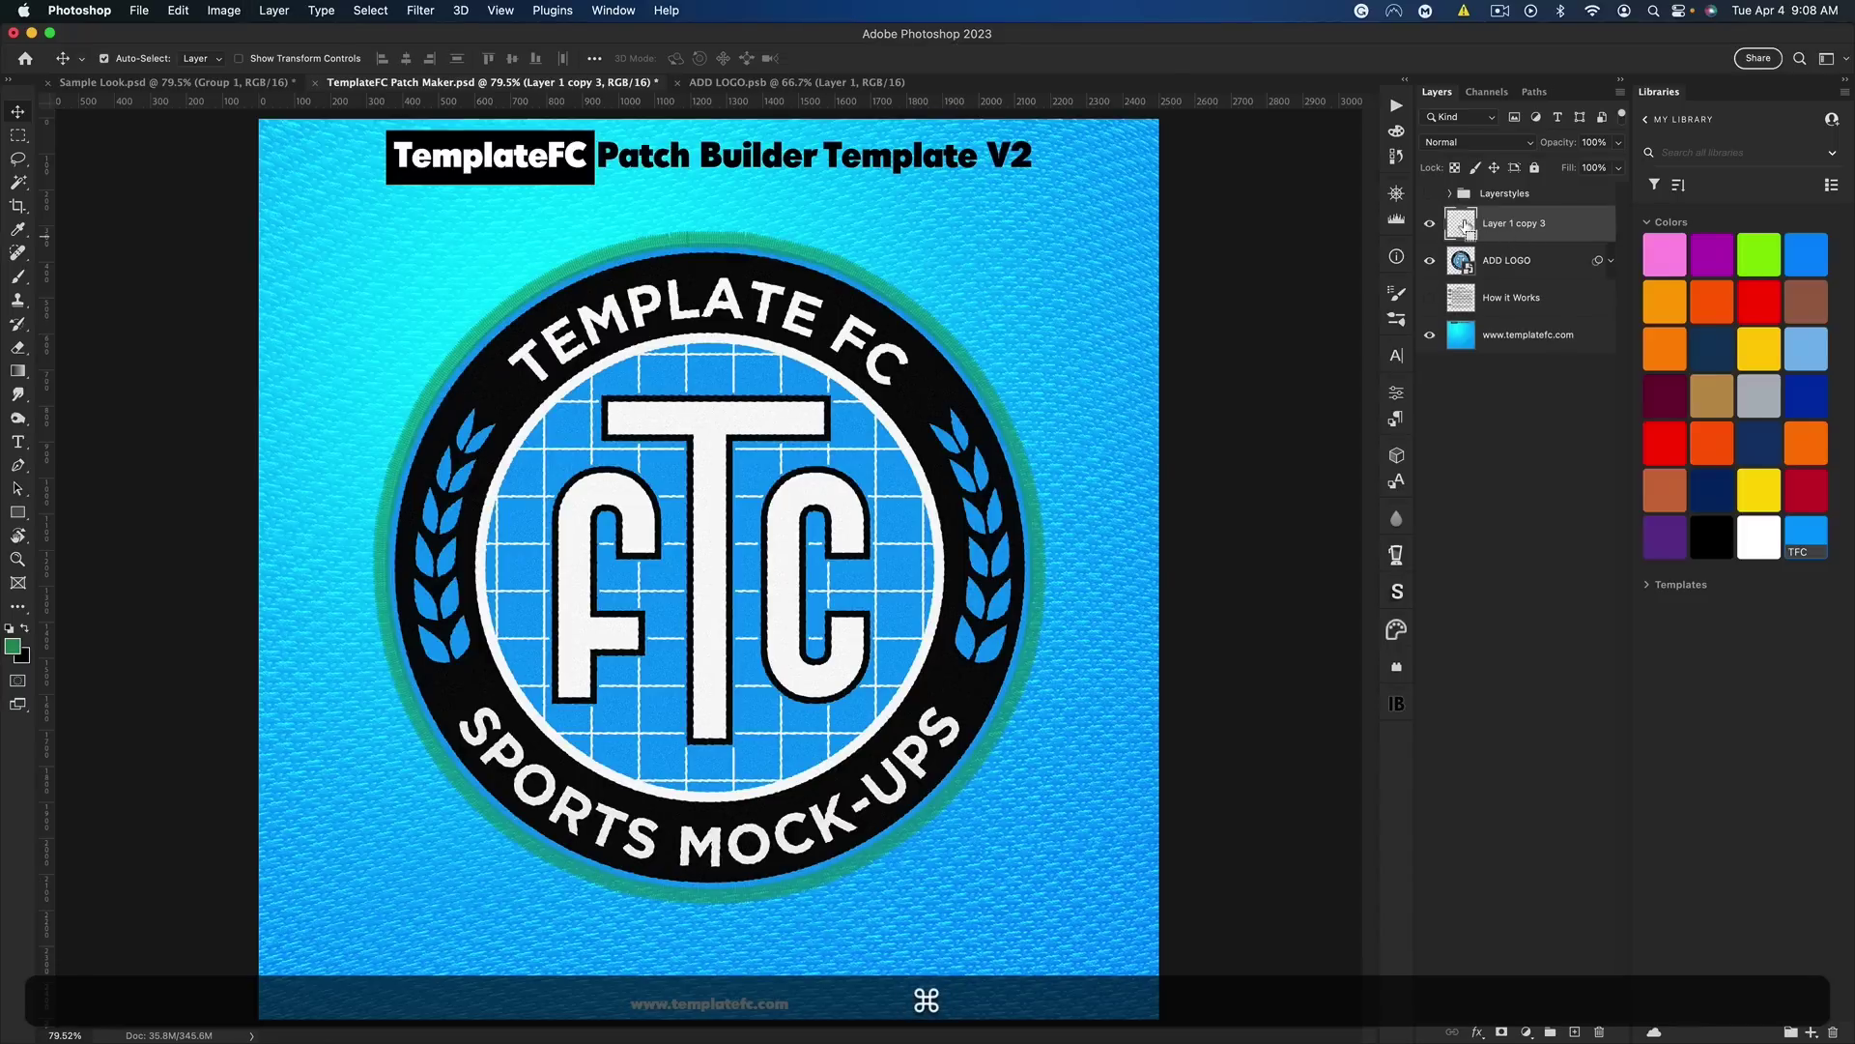
# Fill the merged ring's outline with a black Solid Color fill layer and delete the merged ring layer
pyautogui.keyDown('super'); pyautogui.click(1465, 227); pyautogui.keyUp('super')
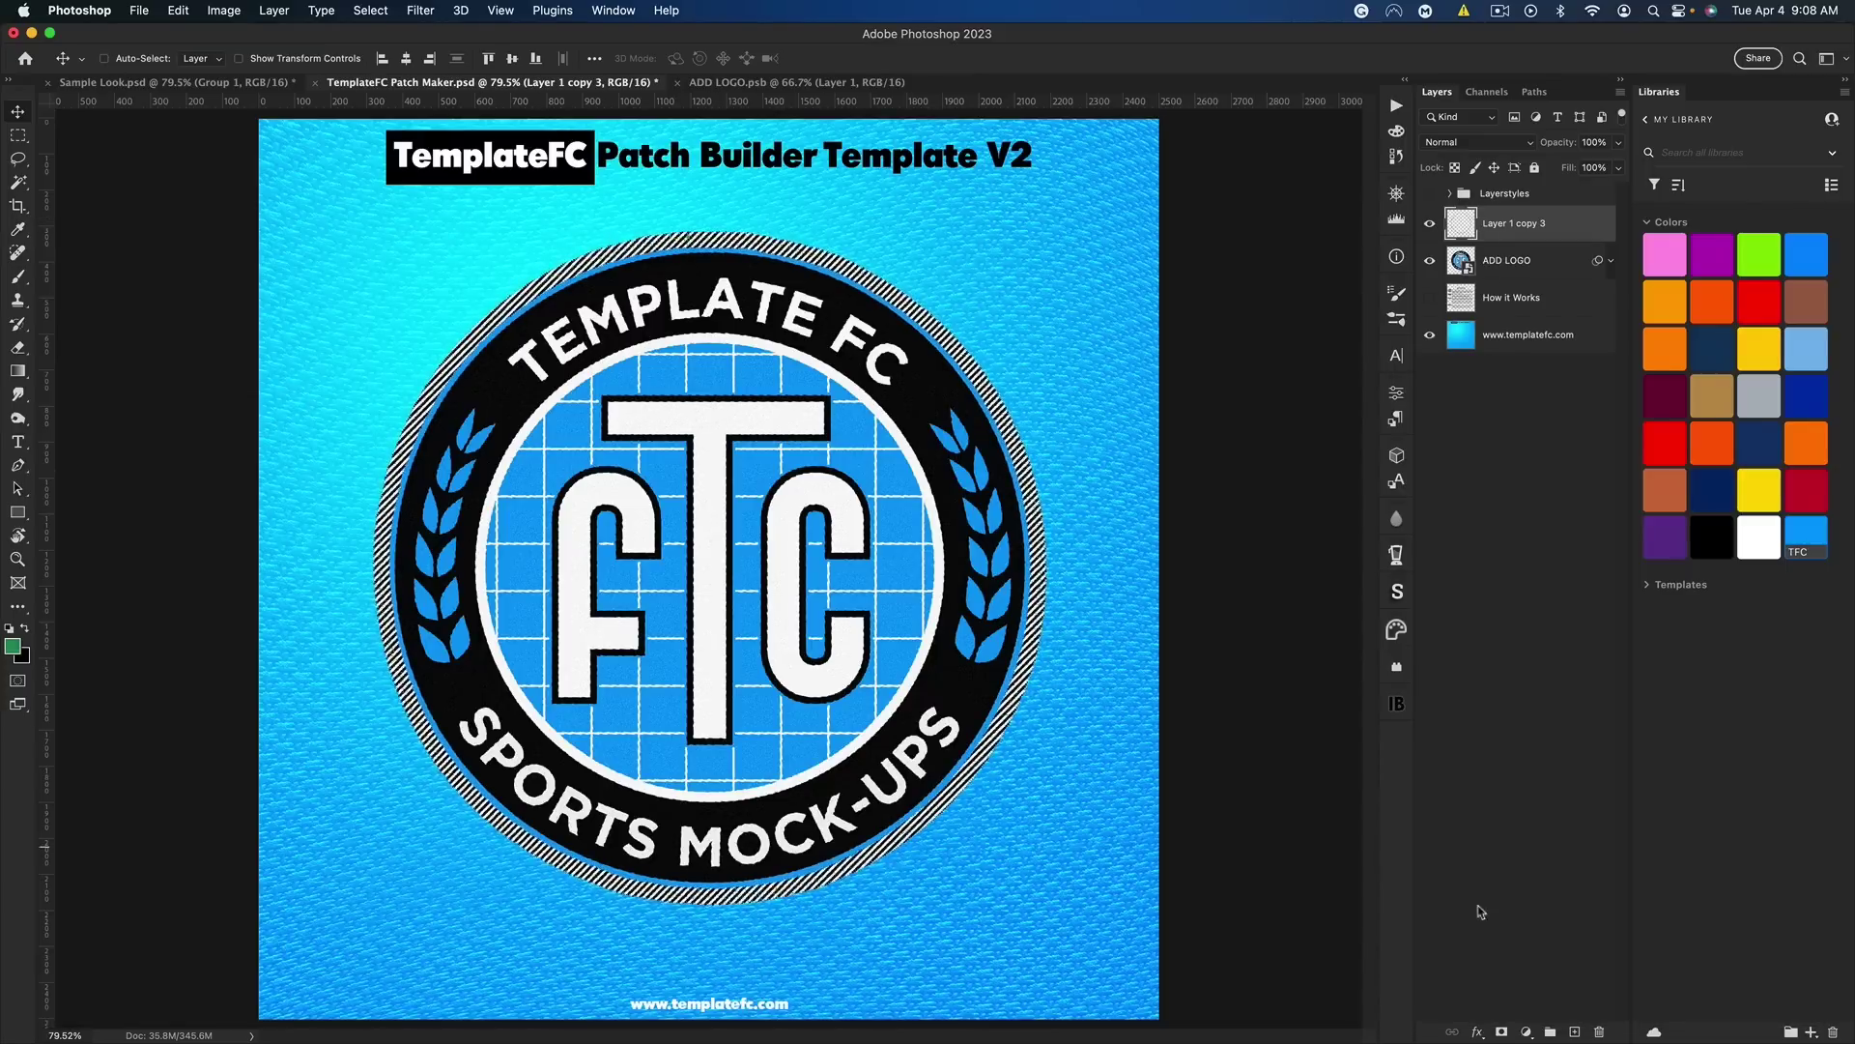
pyautogui.click(1526, 1032)
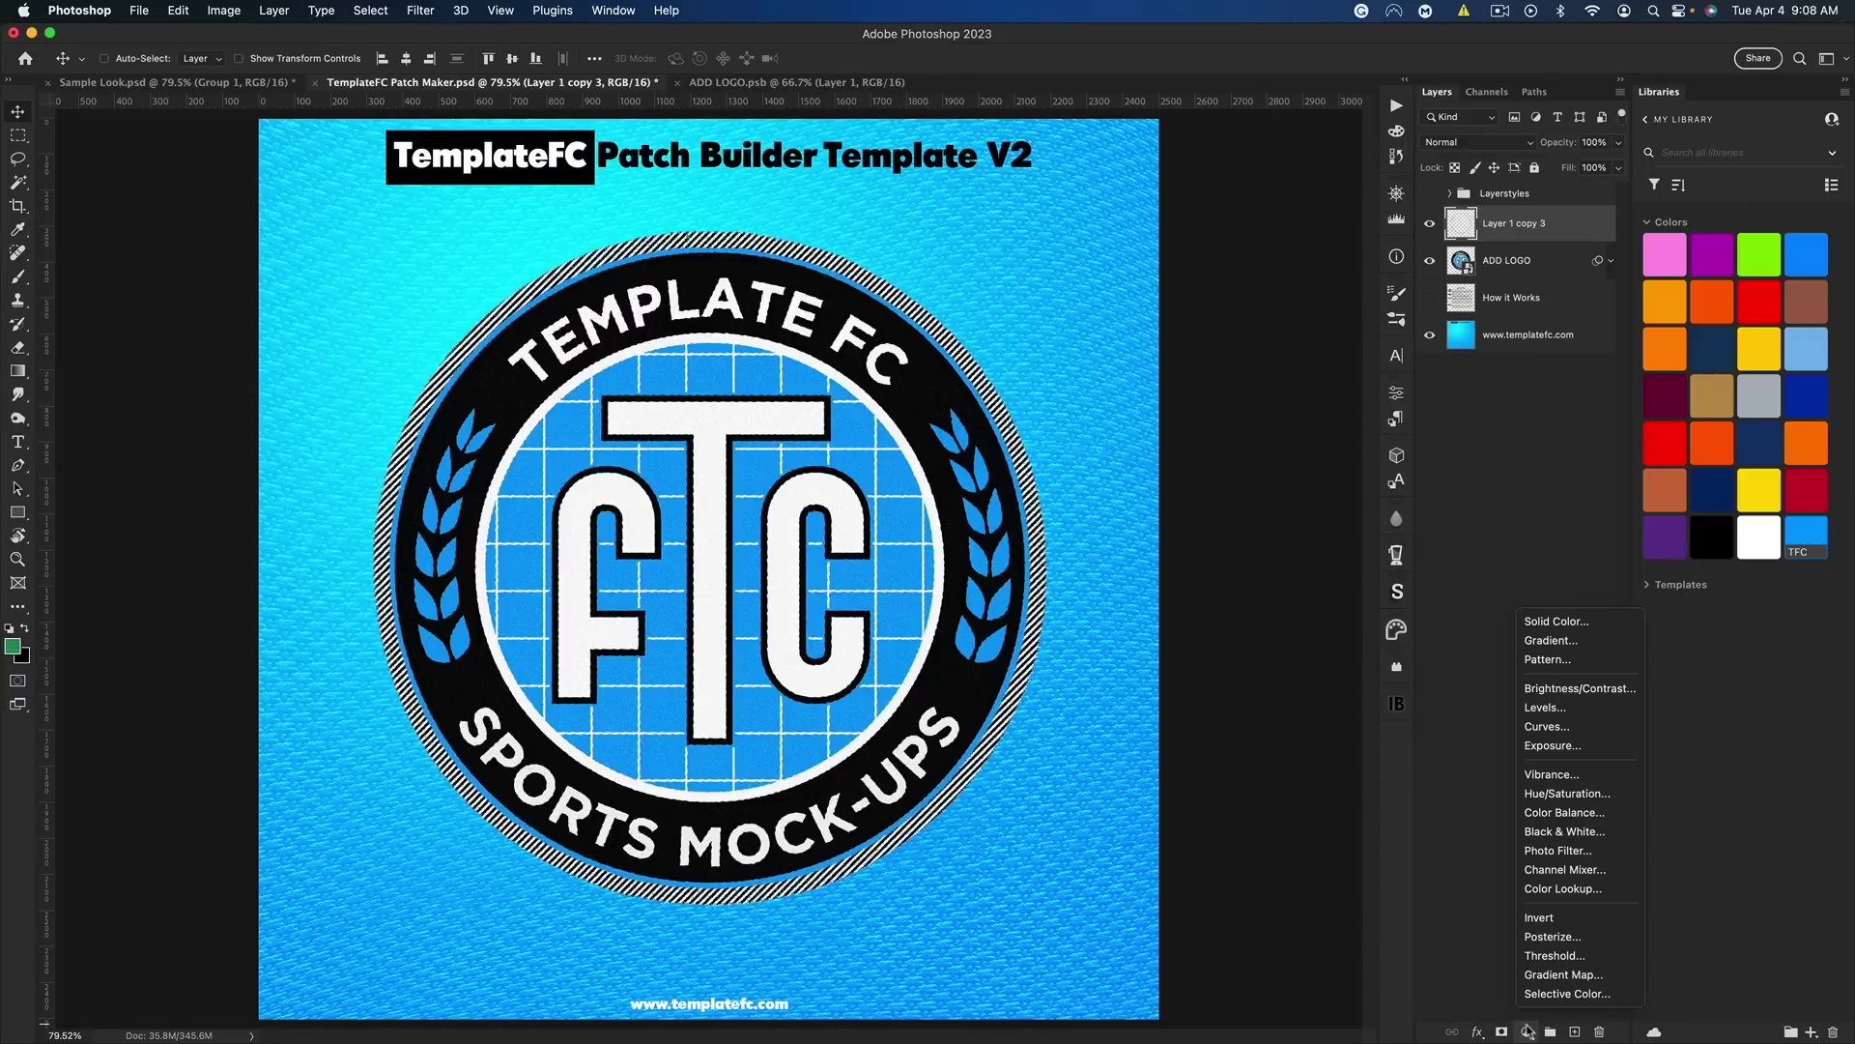
pyautogui.click(1558, 623)
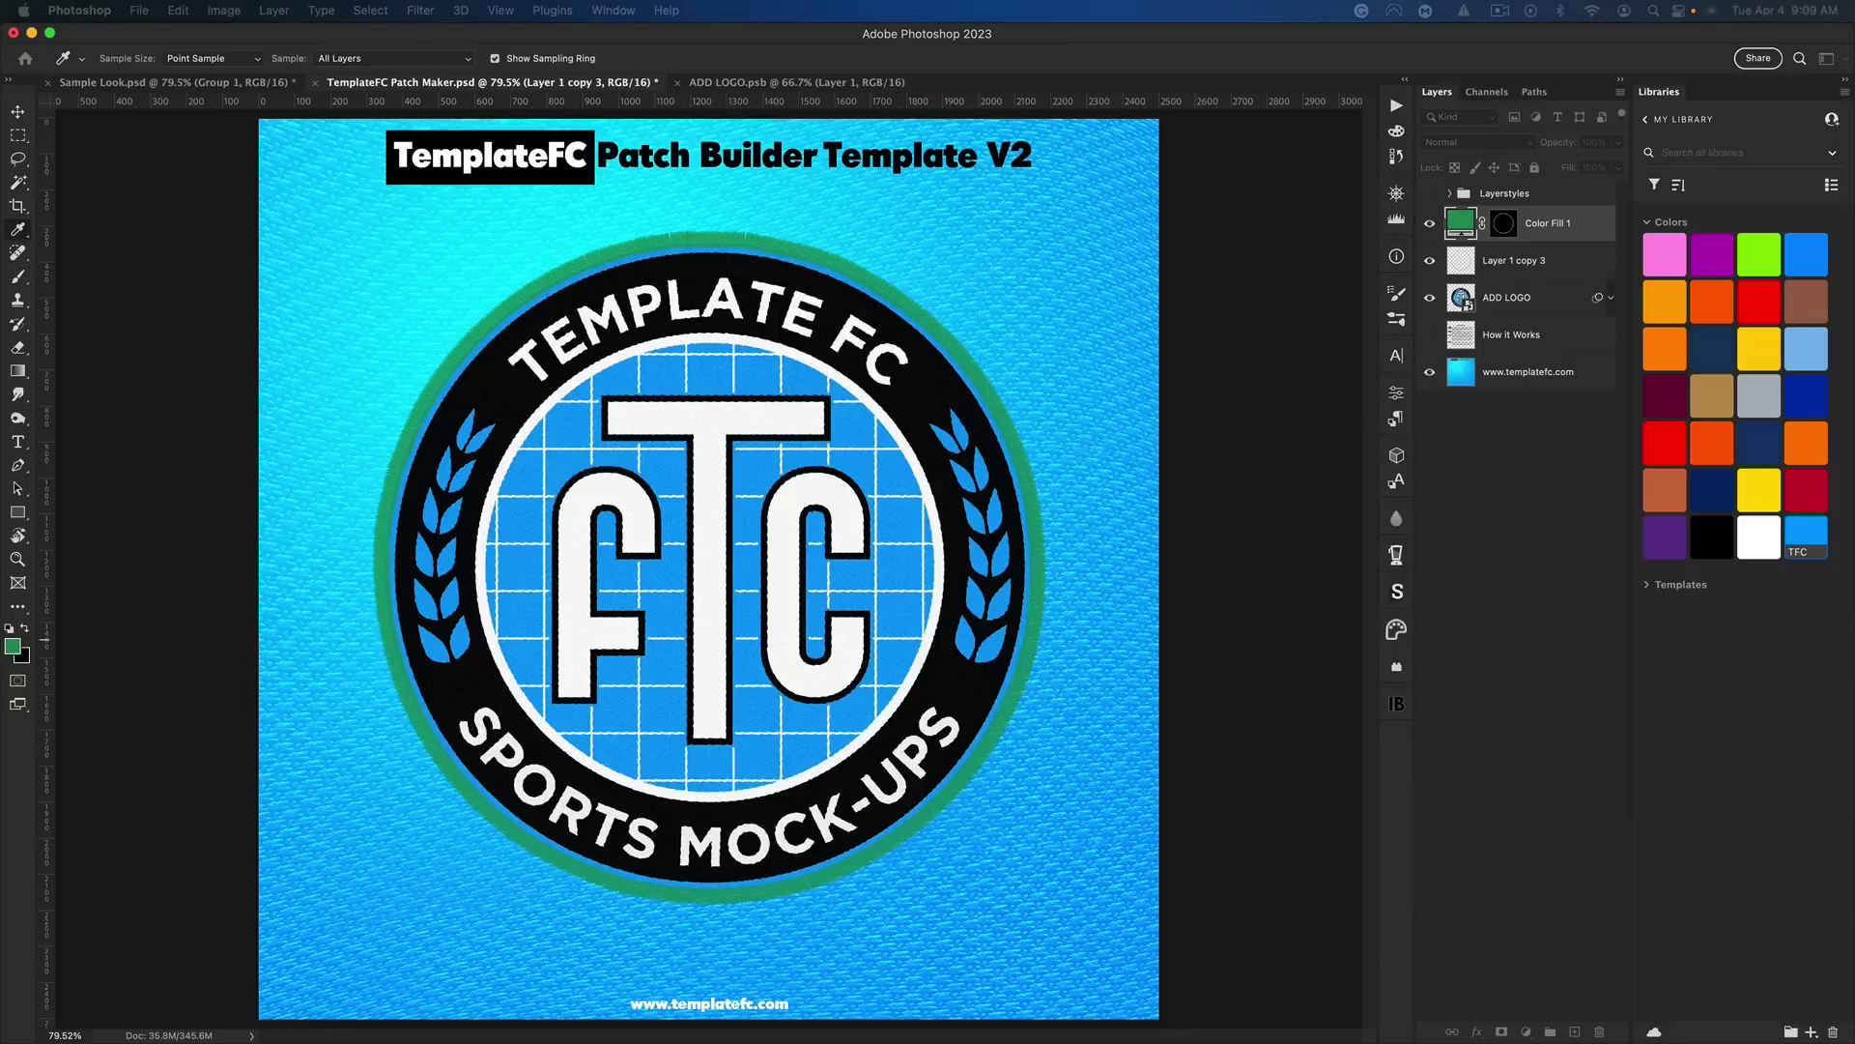
pyautogui.press('v')
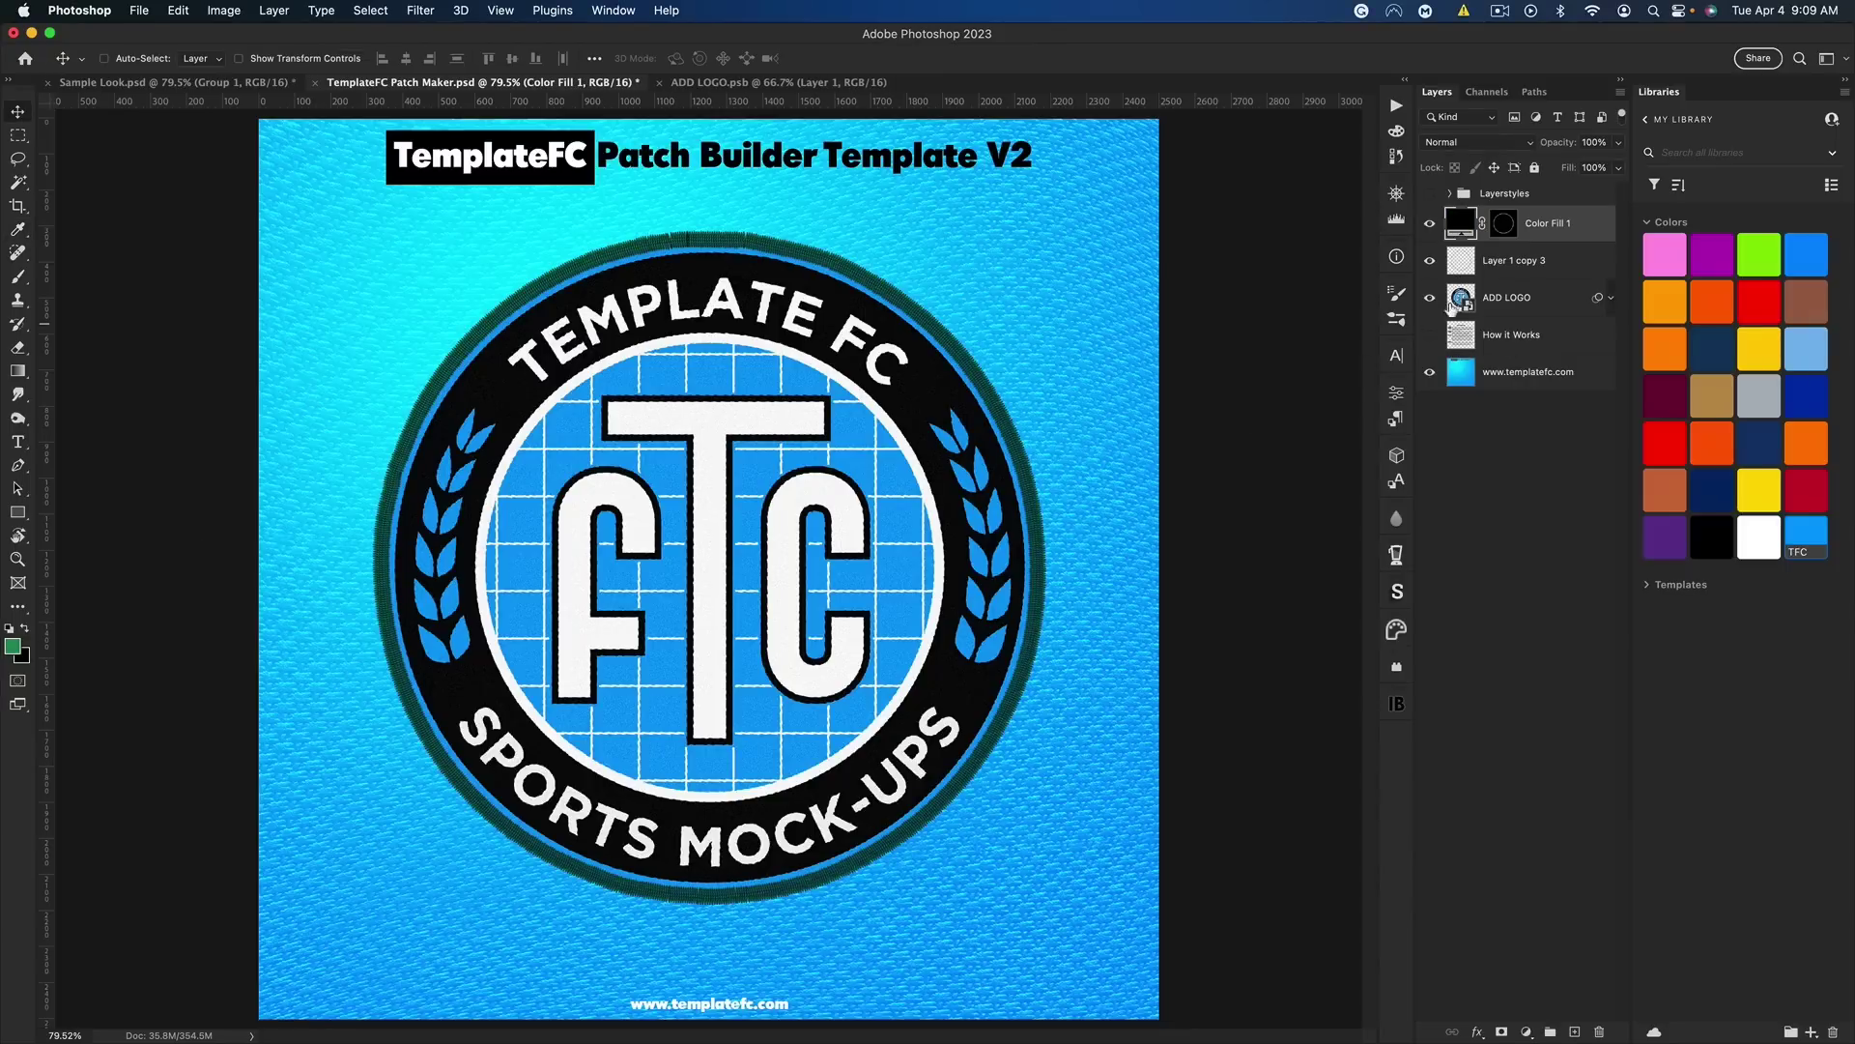
pyautogui.click(1523, 270)
pyautogui.press('BackSpace')
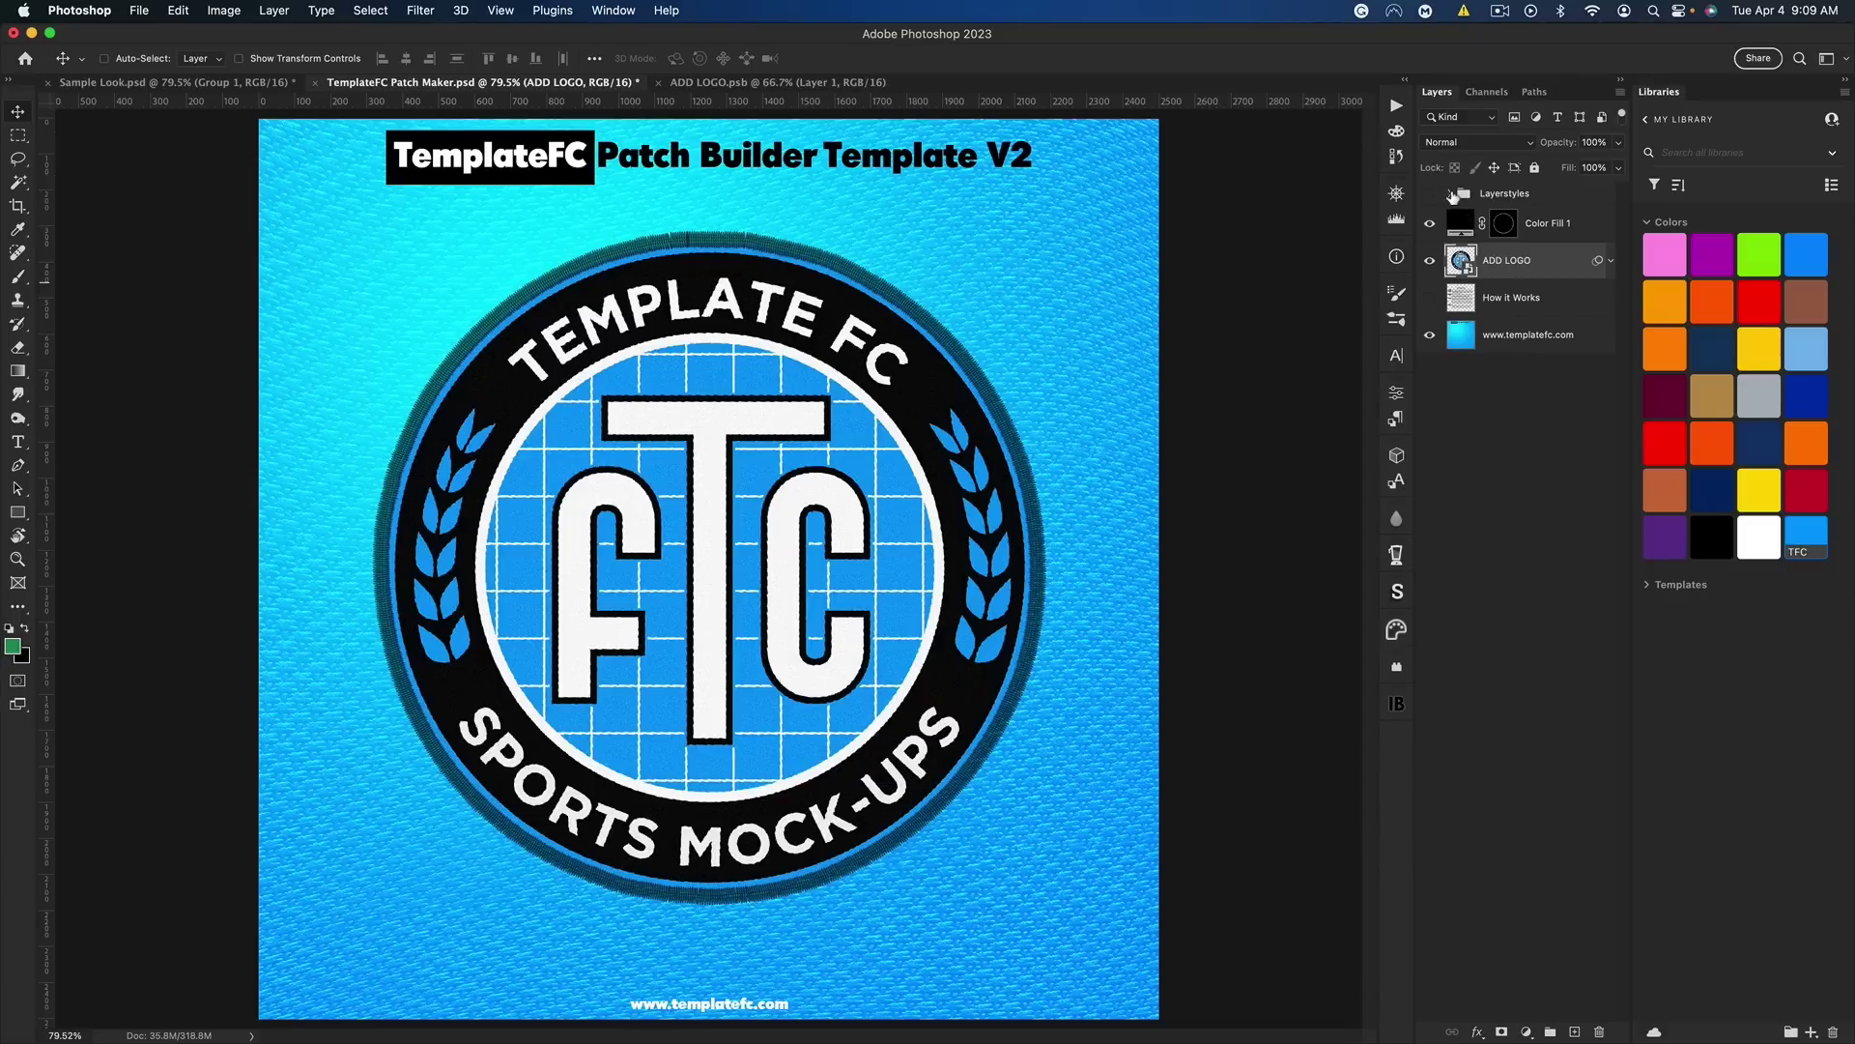
# Copy the Edge Stitching LS layer style from the Layerstyles group onto the Color Fill 1 layer
pyautogui.click(1451, 193)
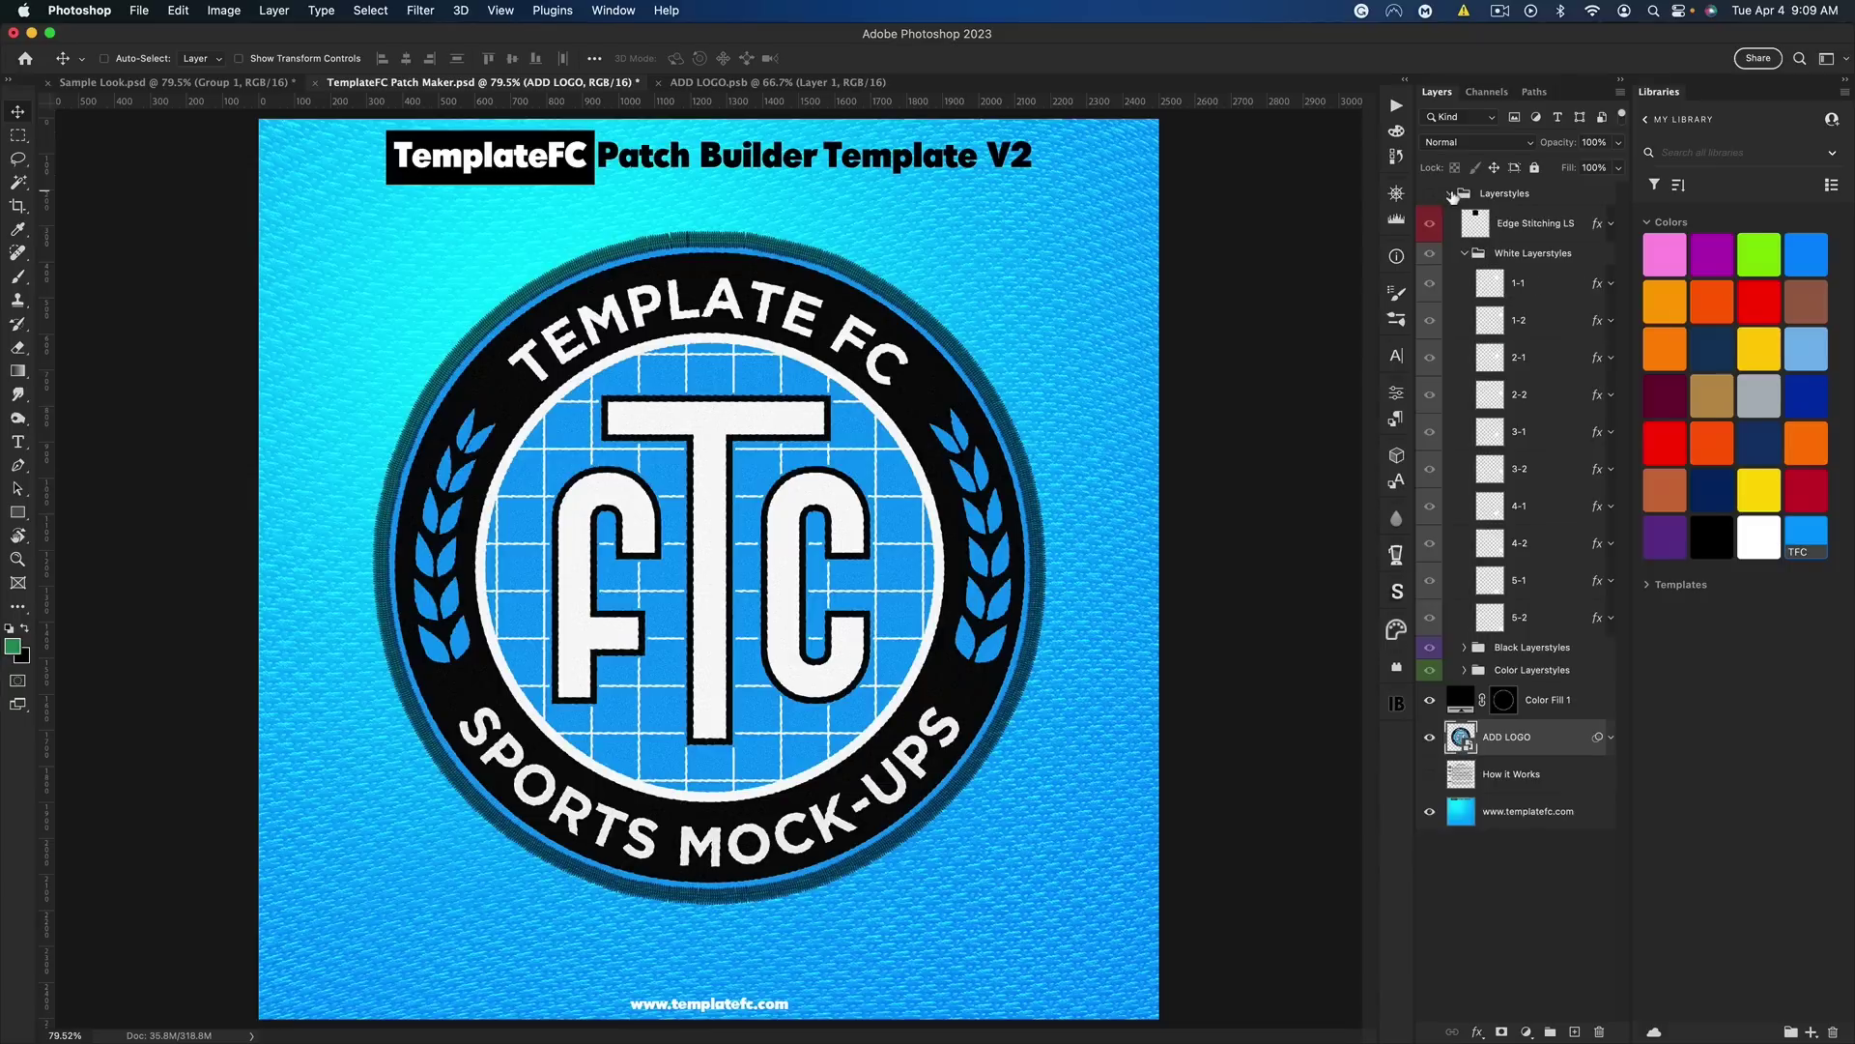
pyautogui.rightClick(1529, 225)
pyautogui.click(1607, 615)
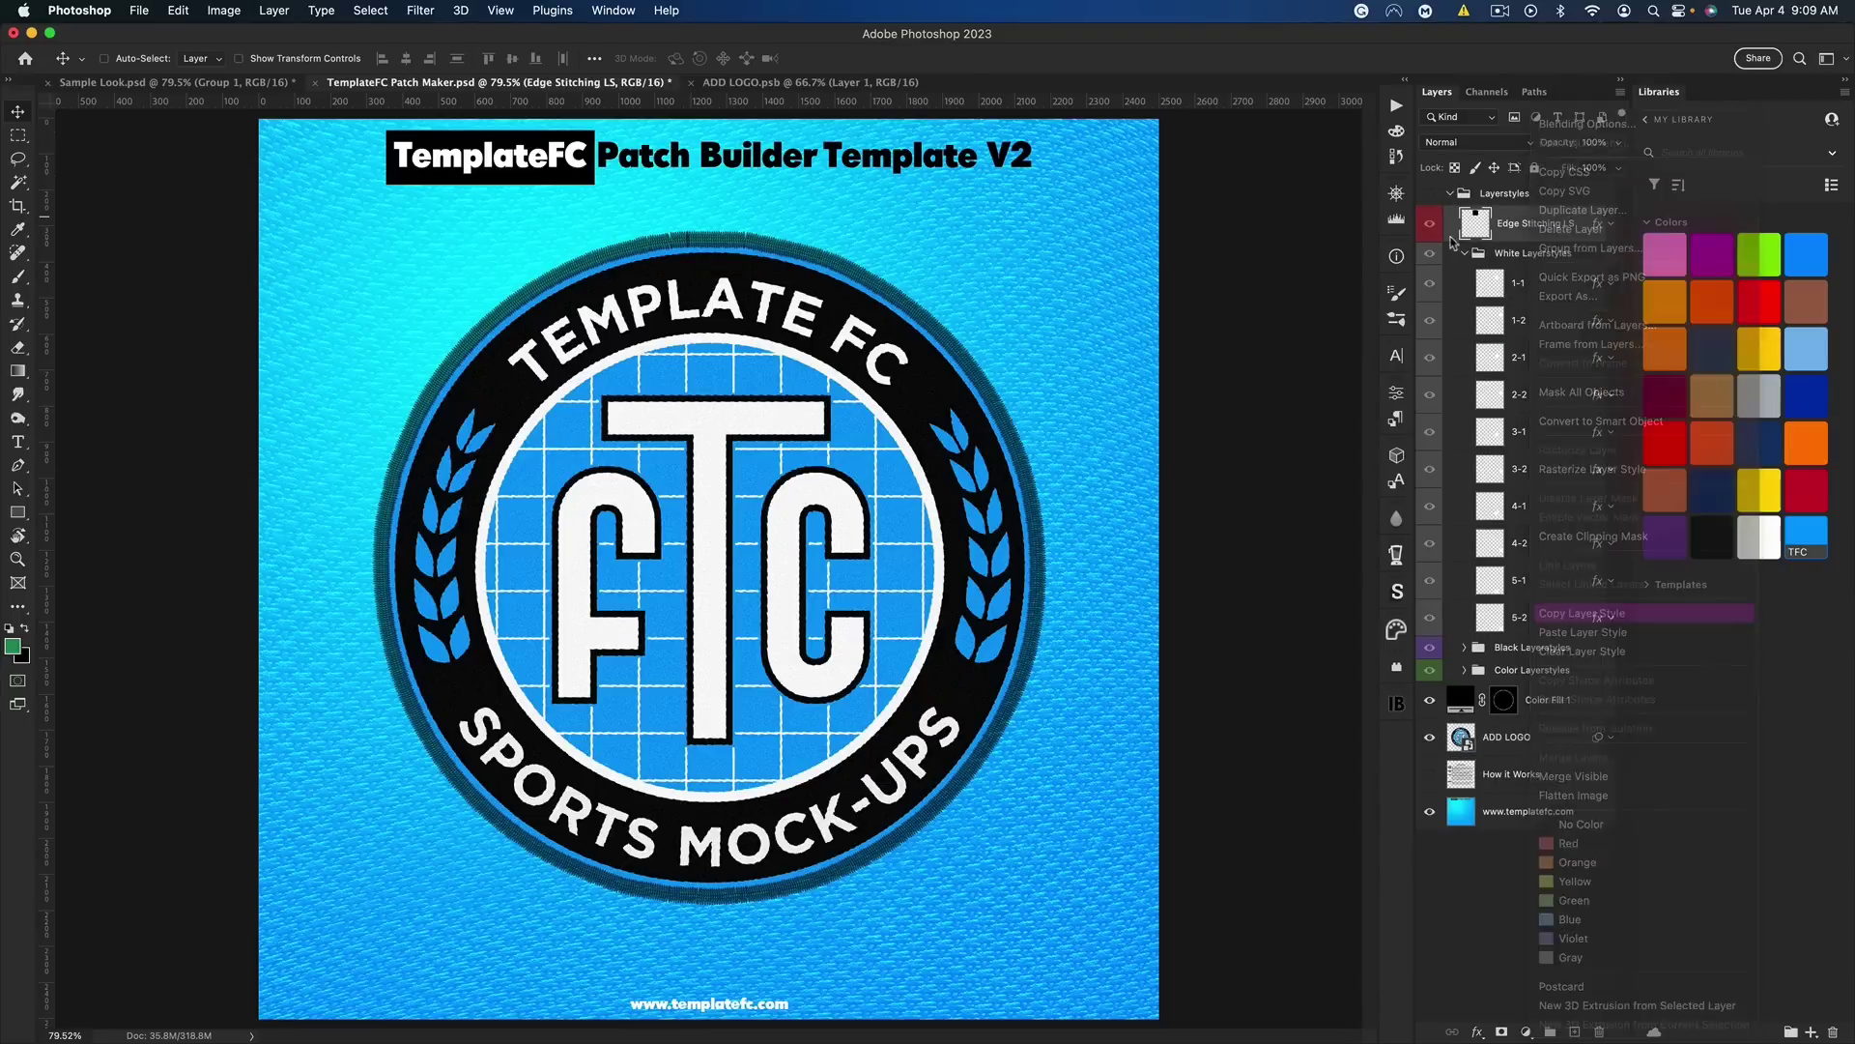
pyautogui.click(1466, 255)
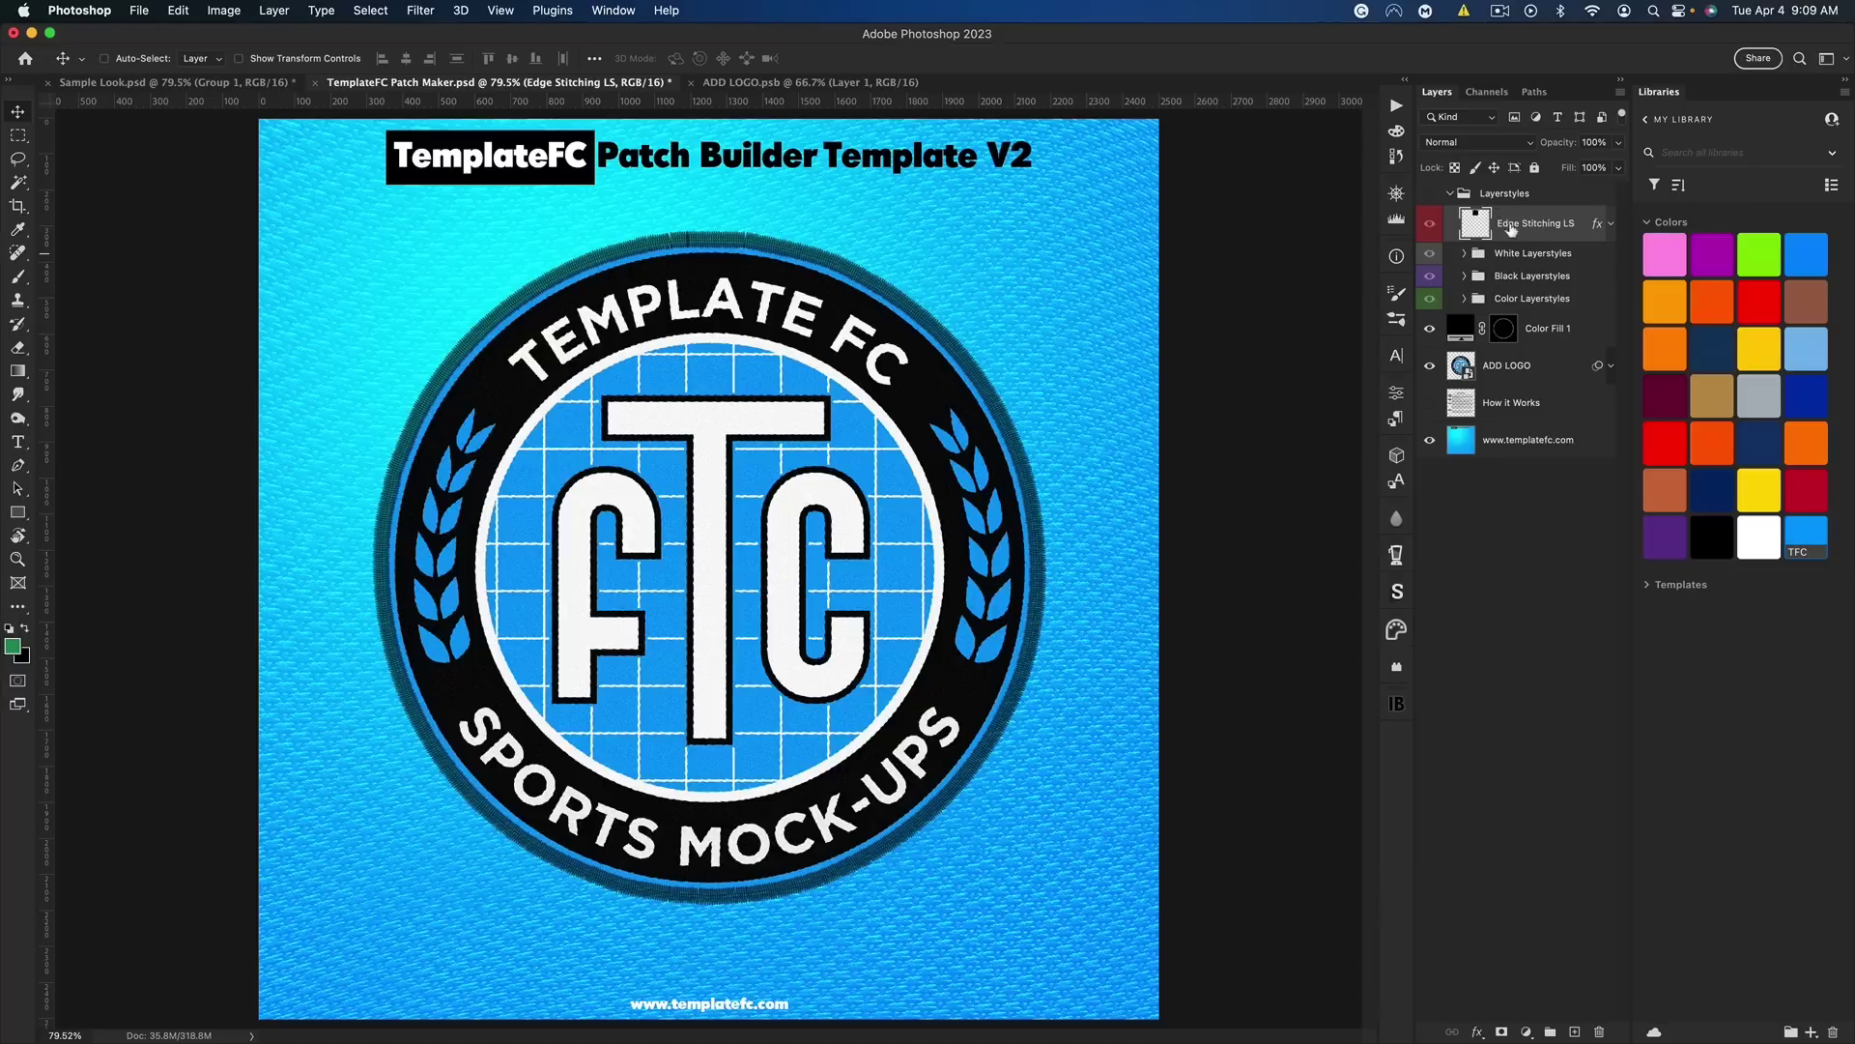
pyautogui.rightClick(1553, 333)
pyautogui.click(1604, 638)
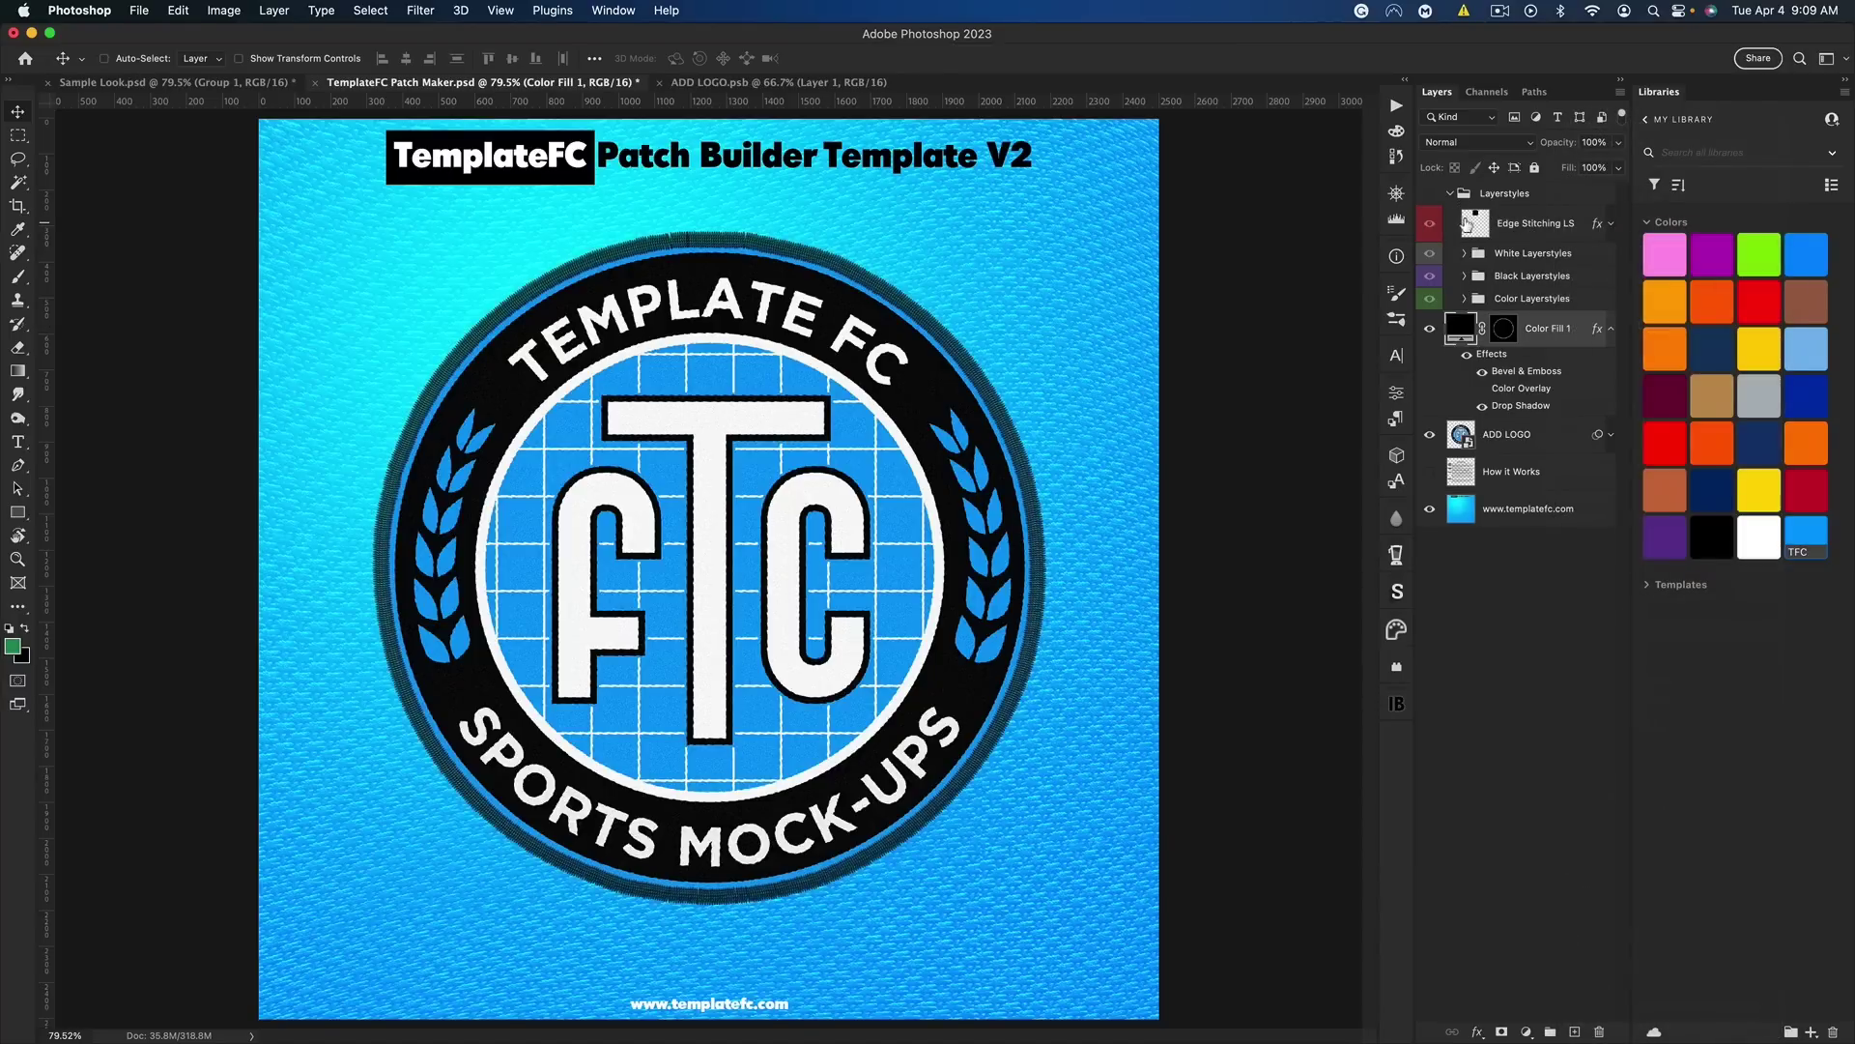
# Rename the Color Fill 1 layer as Outer Stitches and collapse its effects list
pyautogui.doubleClick(1546, 328)
pyautogui.write('O')
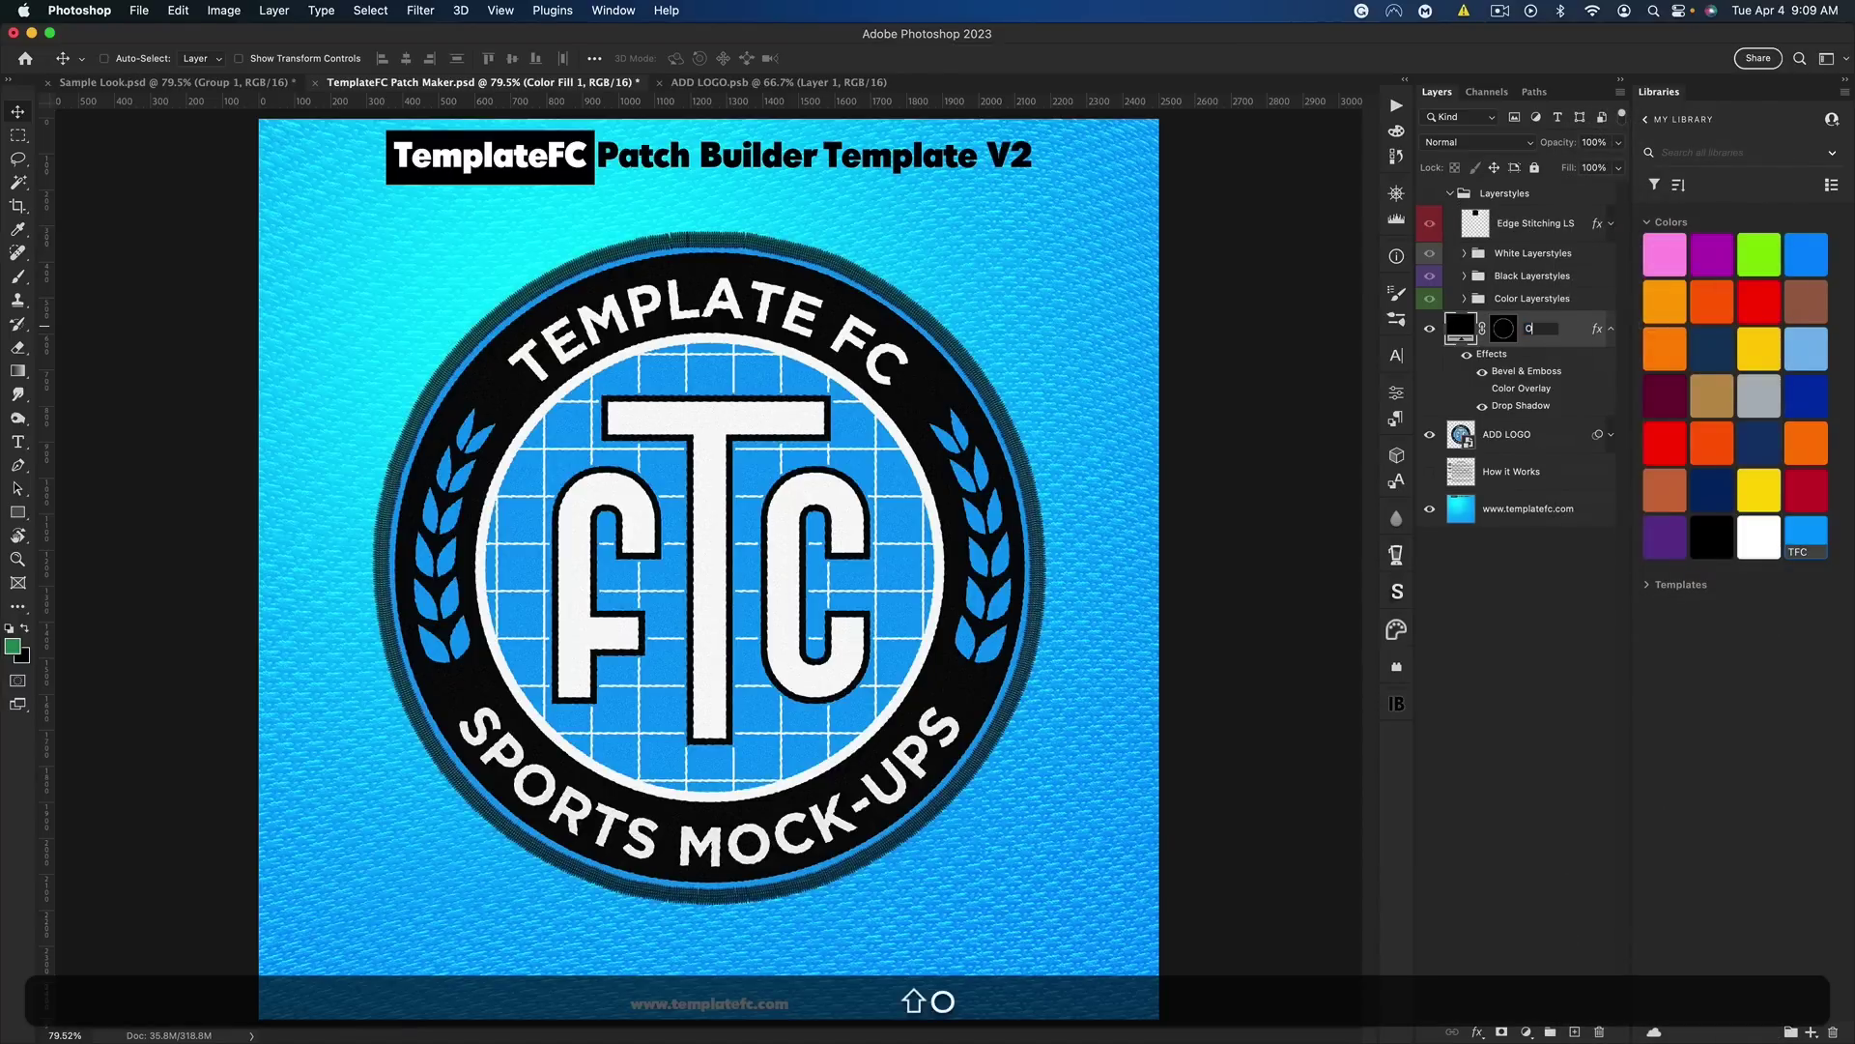
pyautogui.write('uter Stitches')
pyautogui.press('Return')
pyautogui.click(1609, 330)
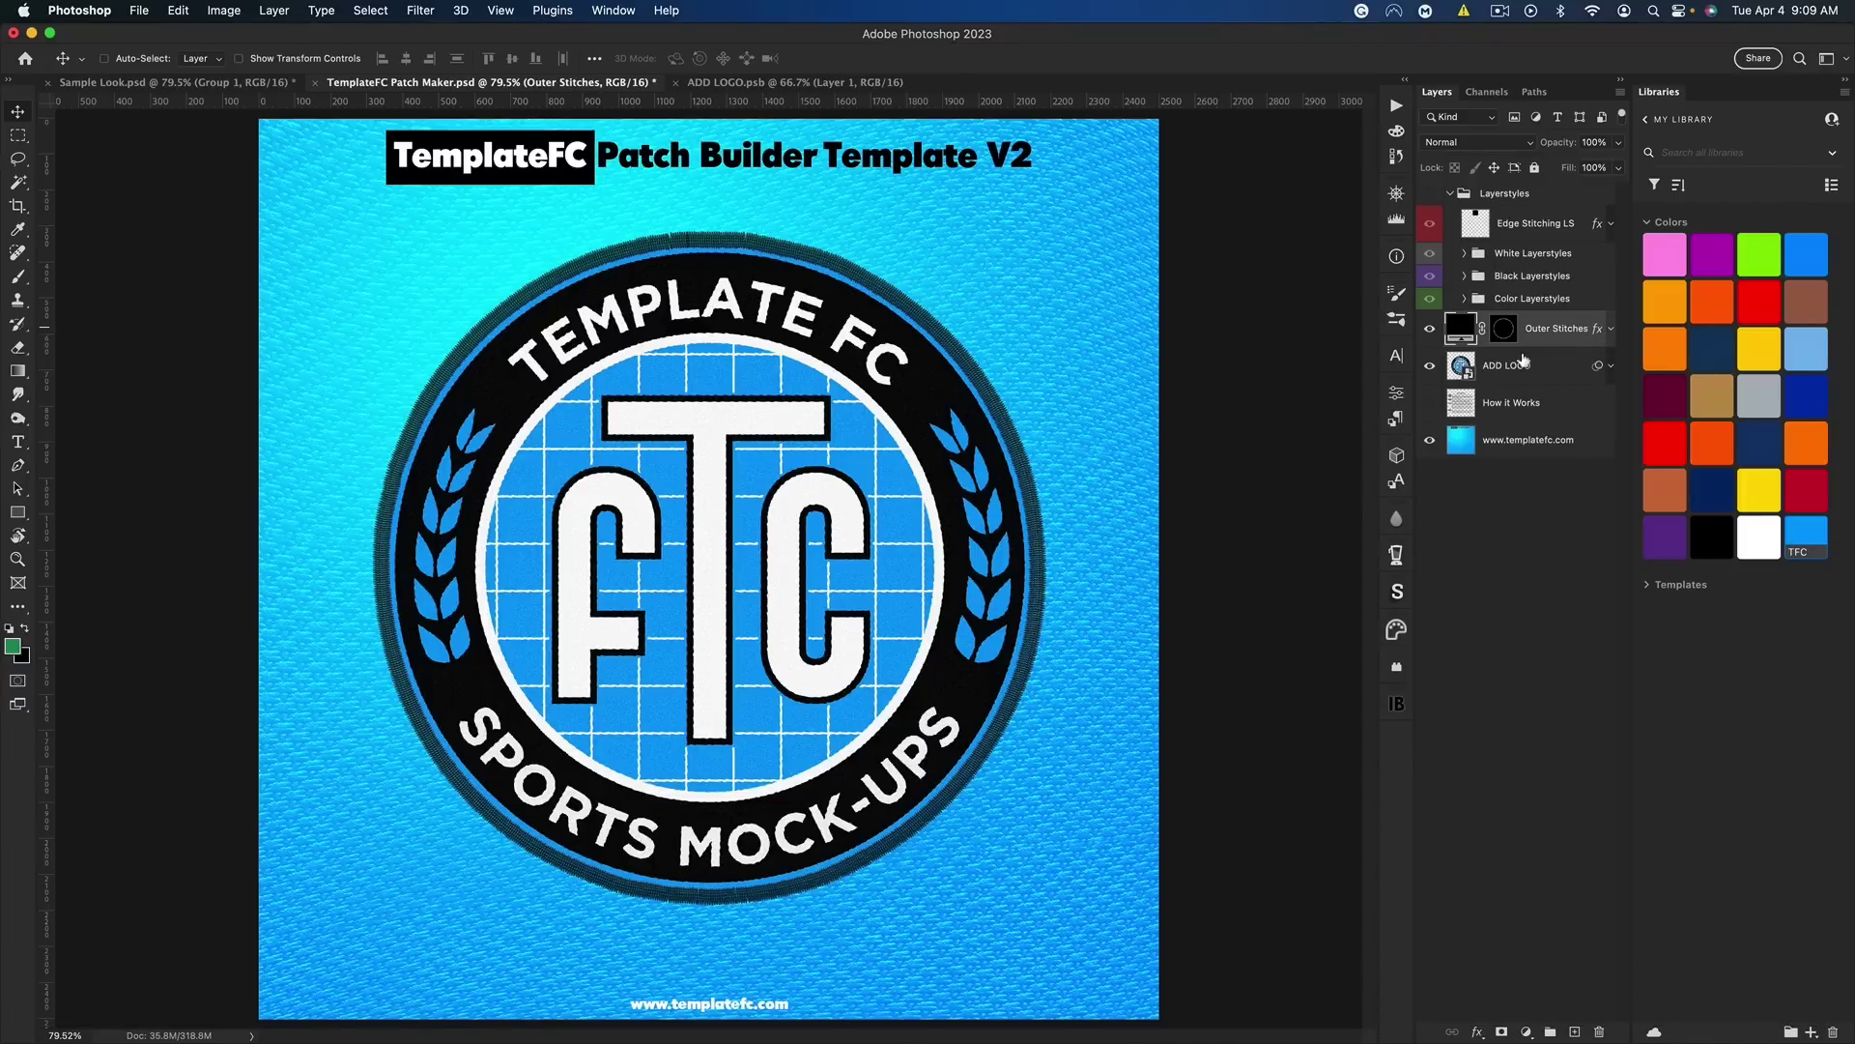
# Load the ADD LOGO artwork's outline as a selection and convert it into a work path
pyautogui.press('super')
pyautogui.keyDown('super'); pyautogui.click(1461, 367); pyautogui.keyUp('super')
pyautogui.click(1536, 93)
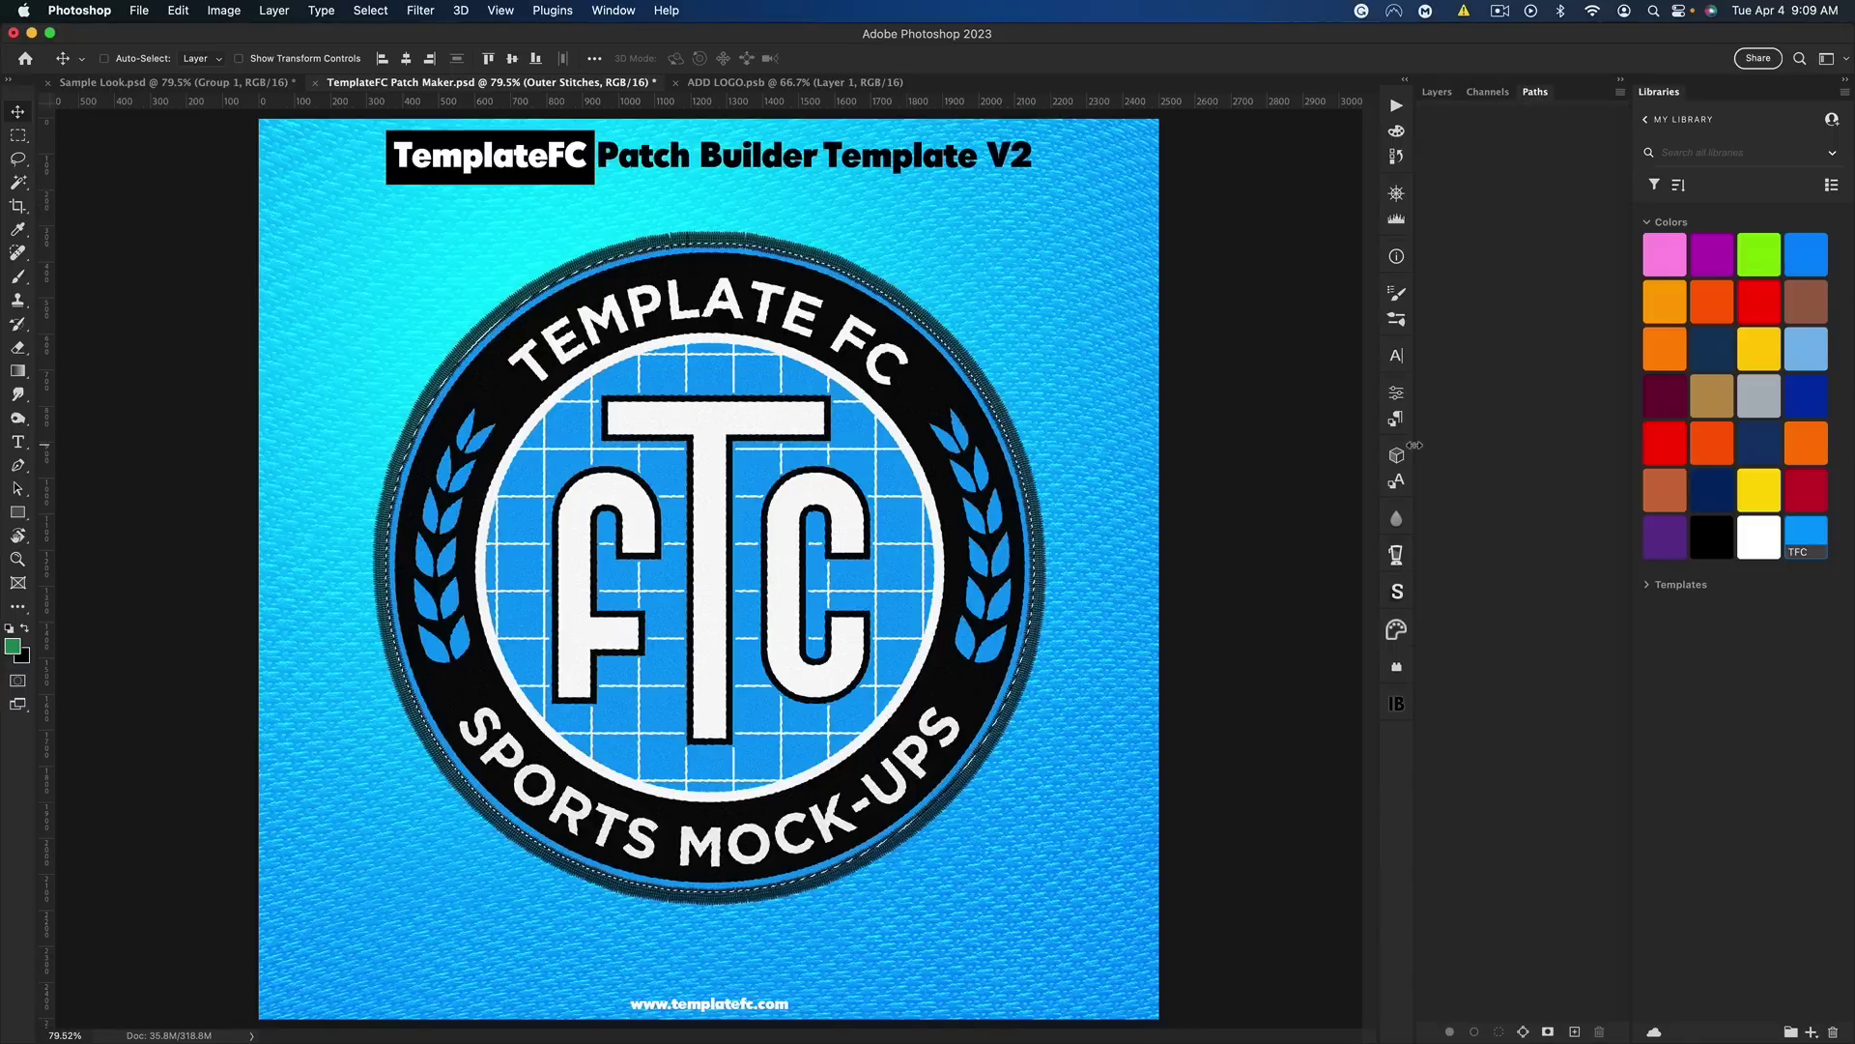
pyautogui.click(1524, 1028)
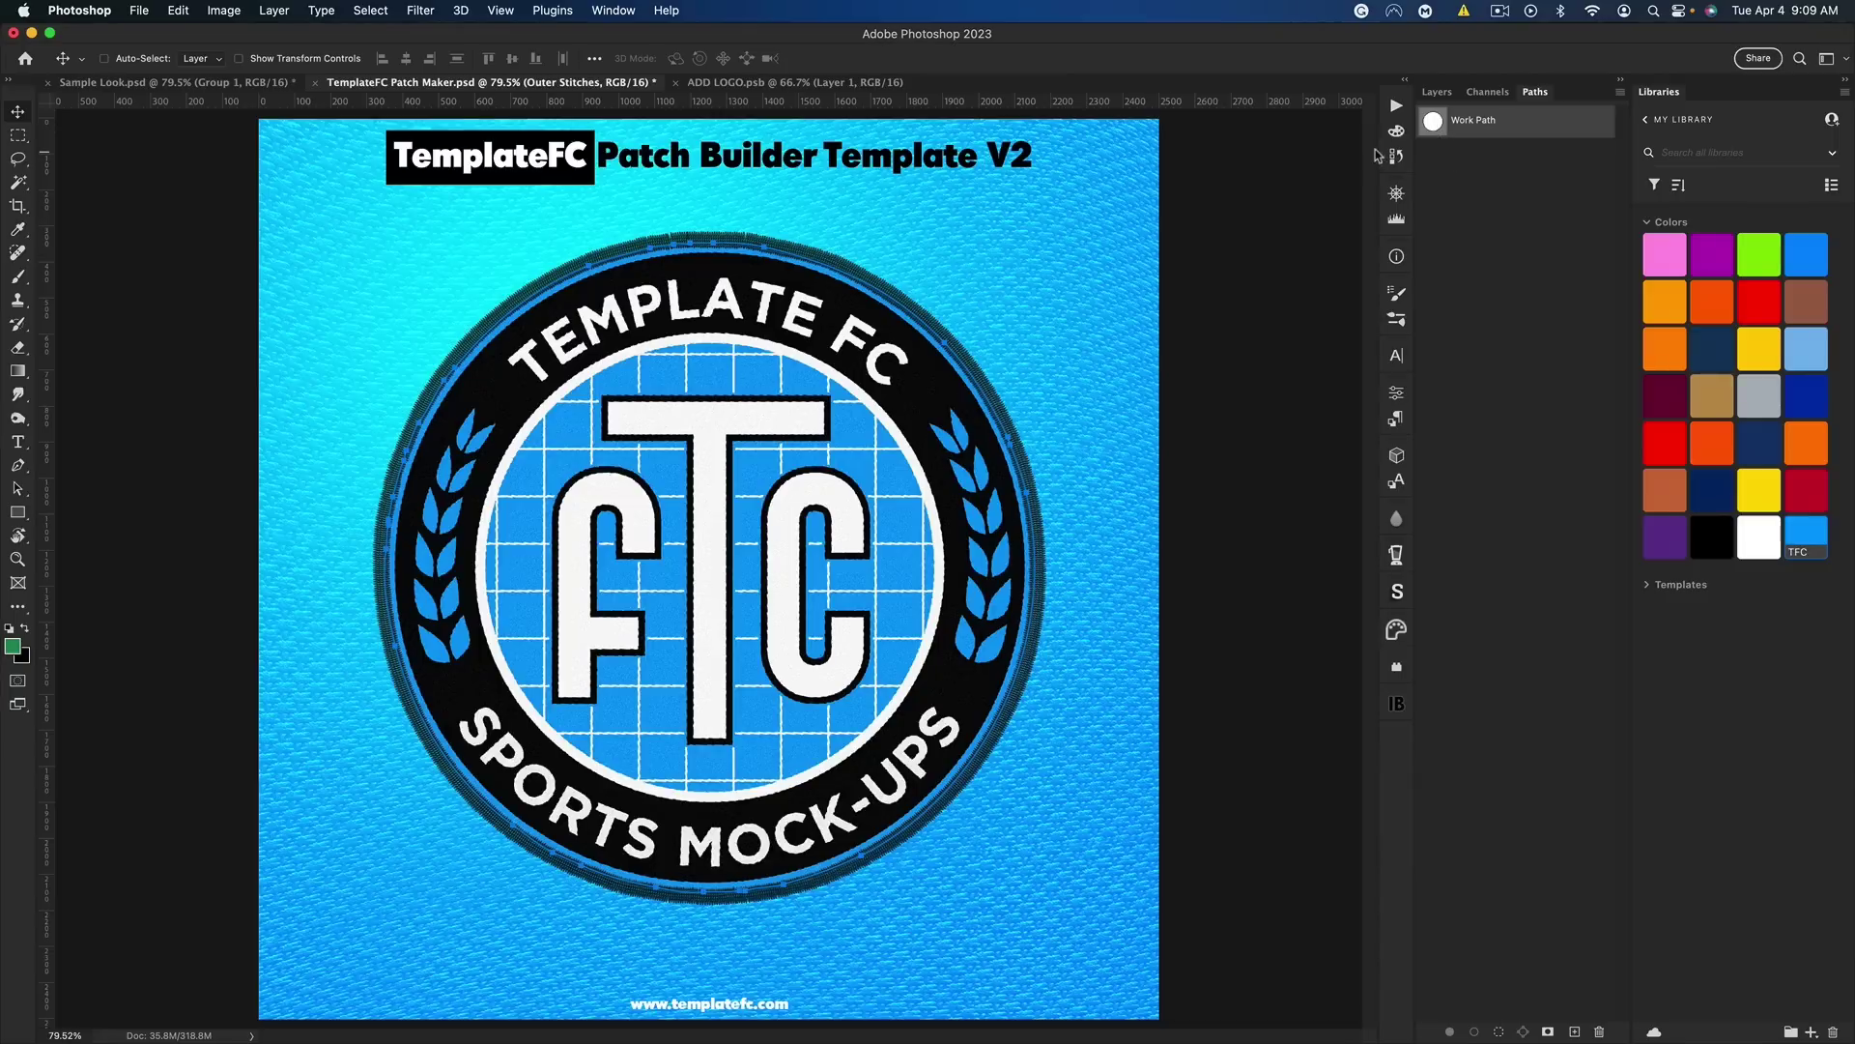
pyautogui.click(1436, 92)
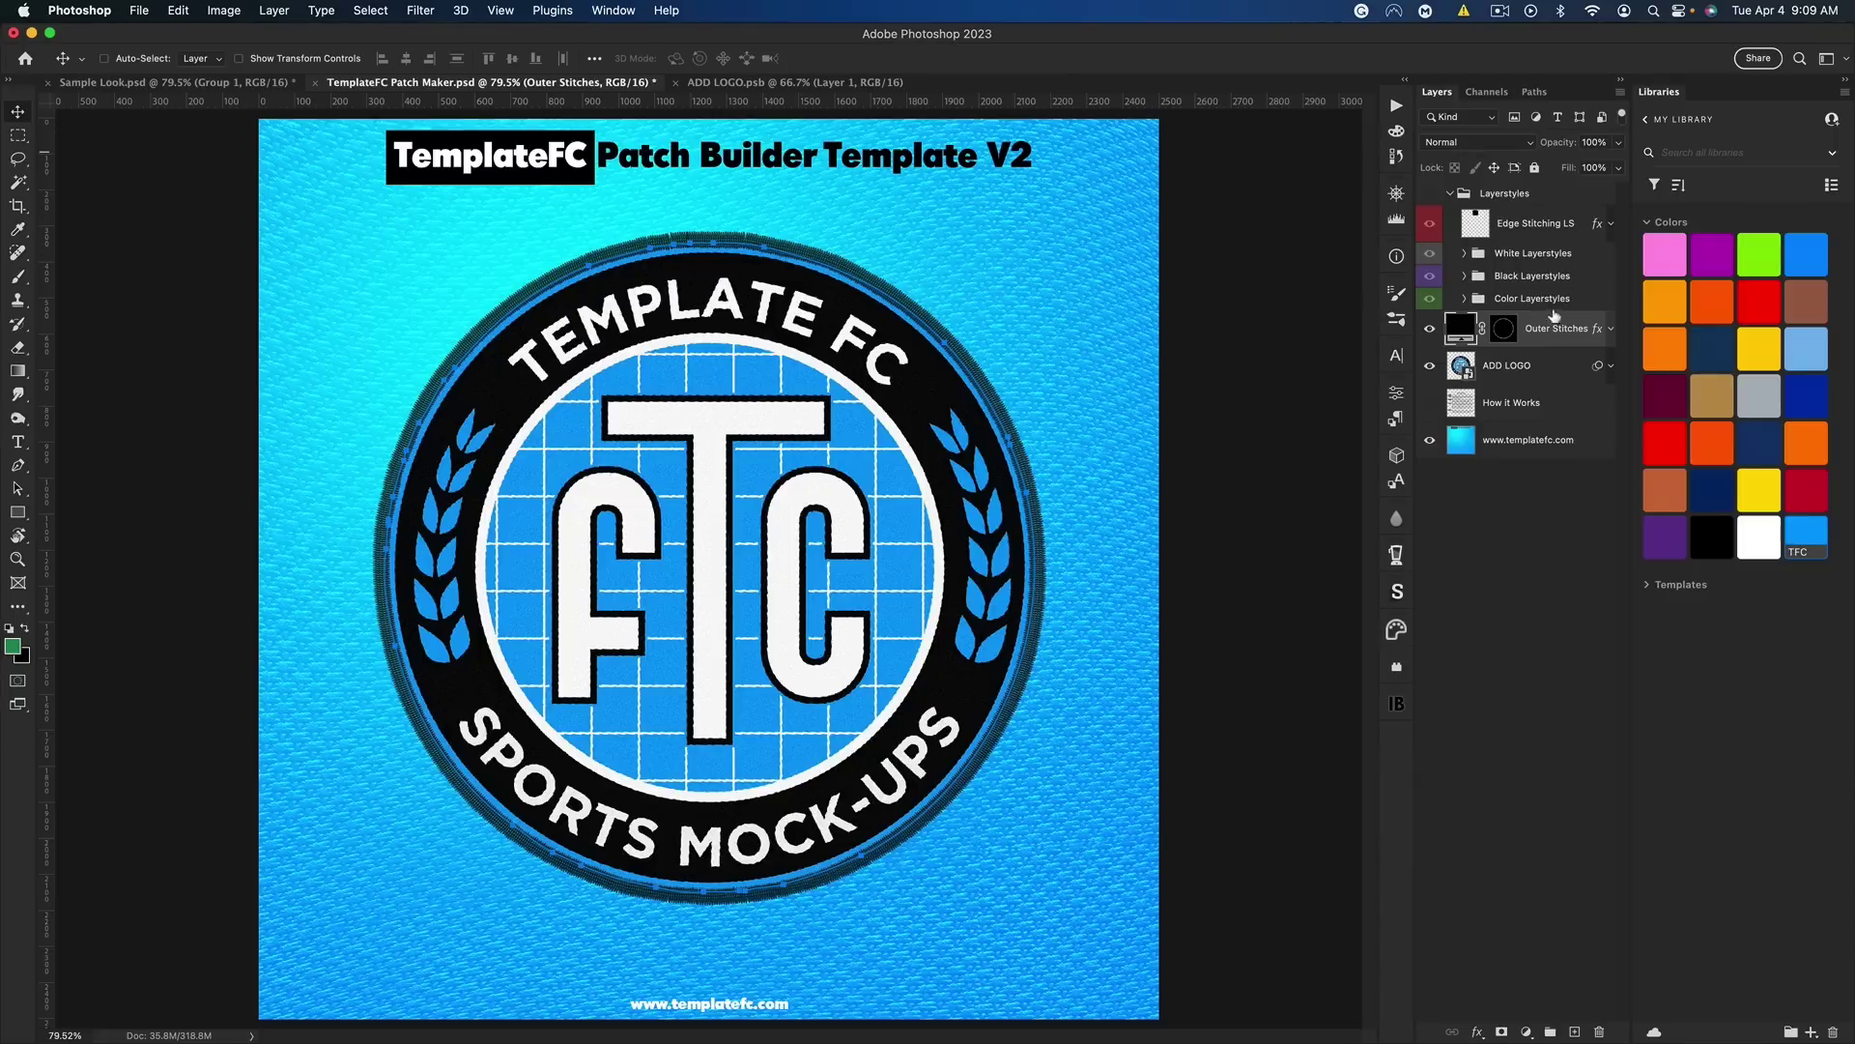
# Create a new layer above Outer Stitches and choose the 15 px brush from the Patchmaker 2 set
pyautogui.click(1576, 1031)
pyautogui.click(23, 278)
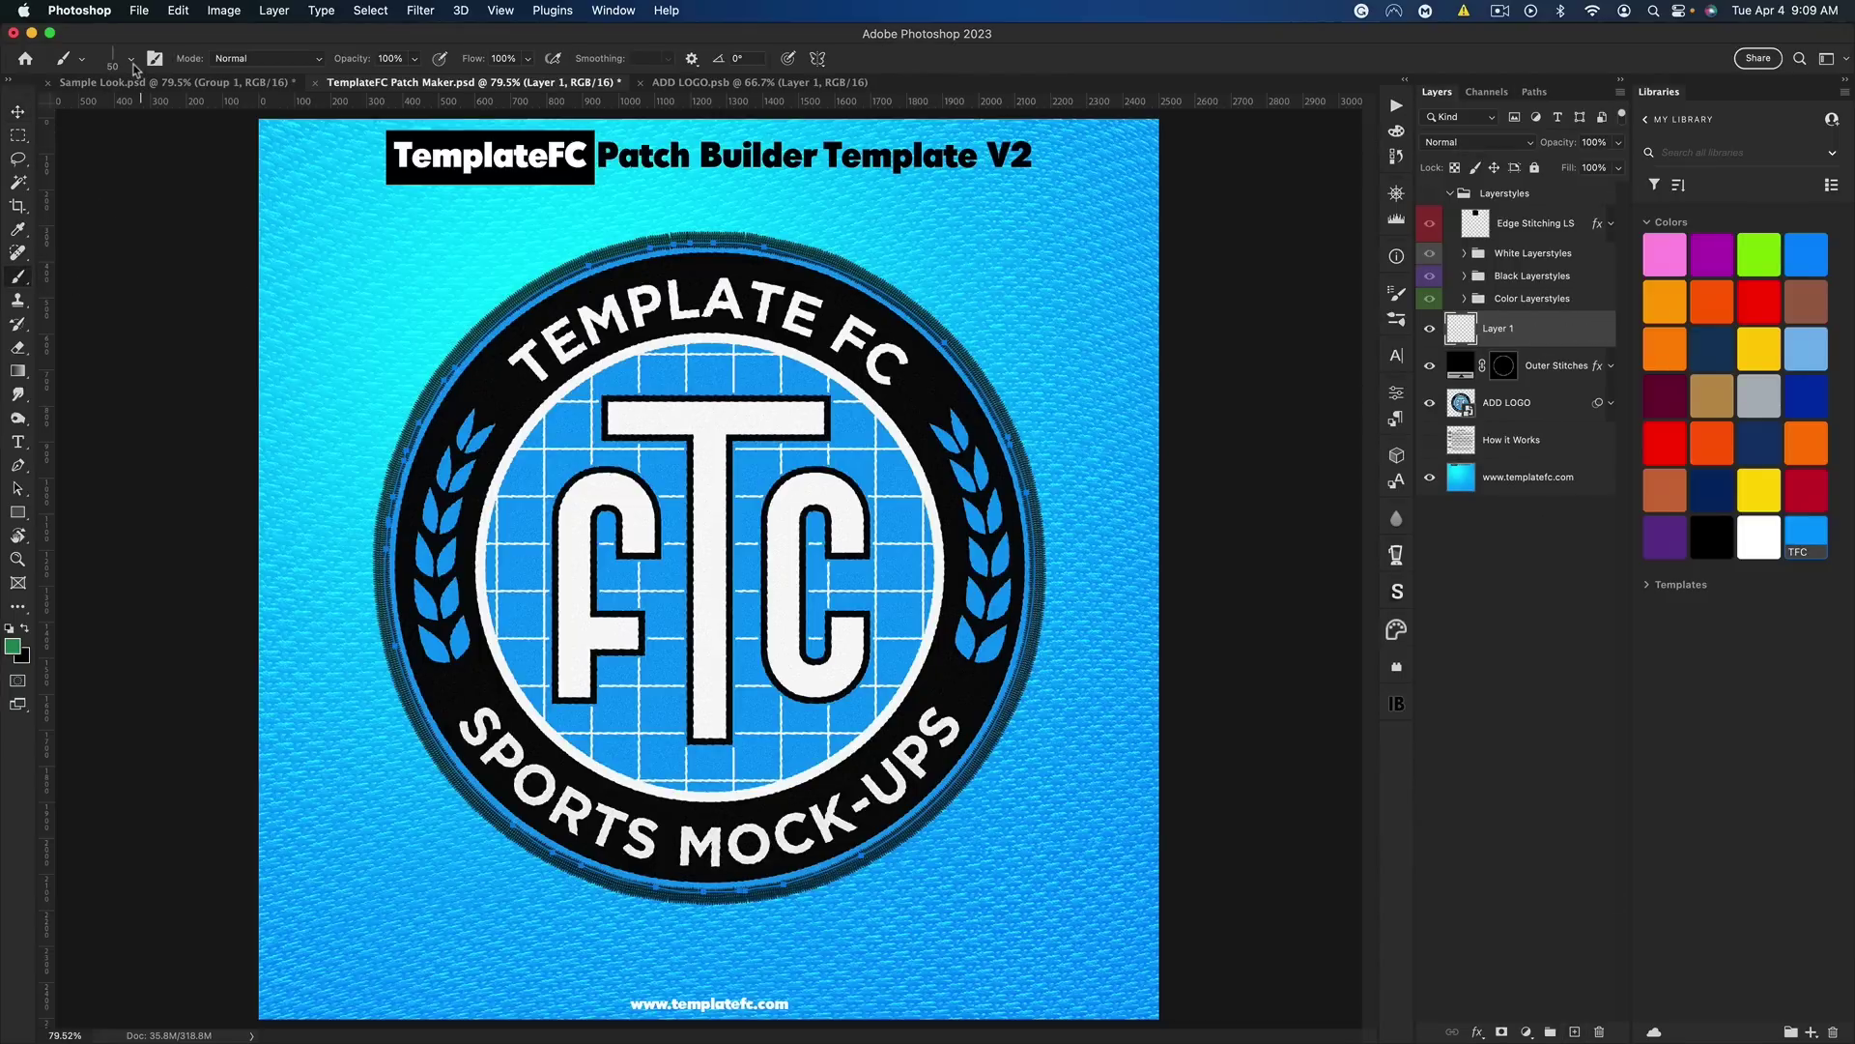
pyautogui.rightClick(280, 510)
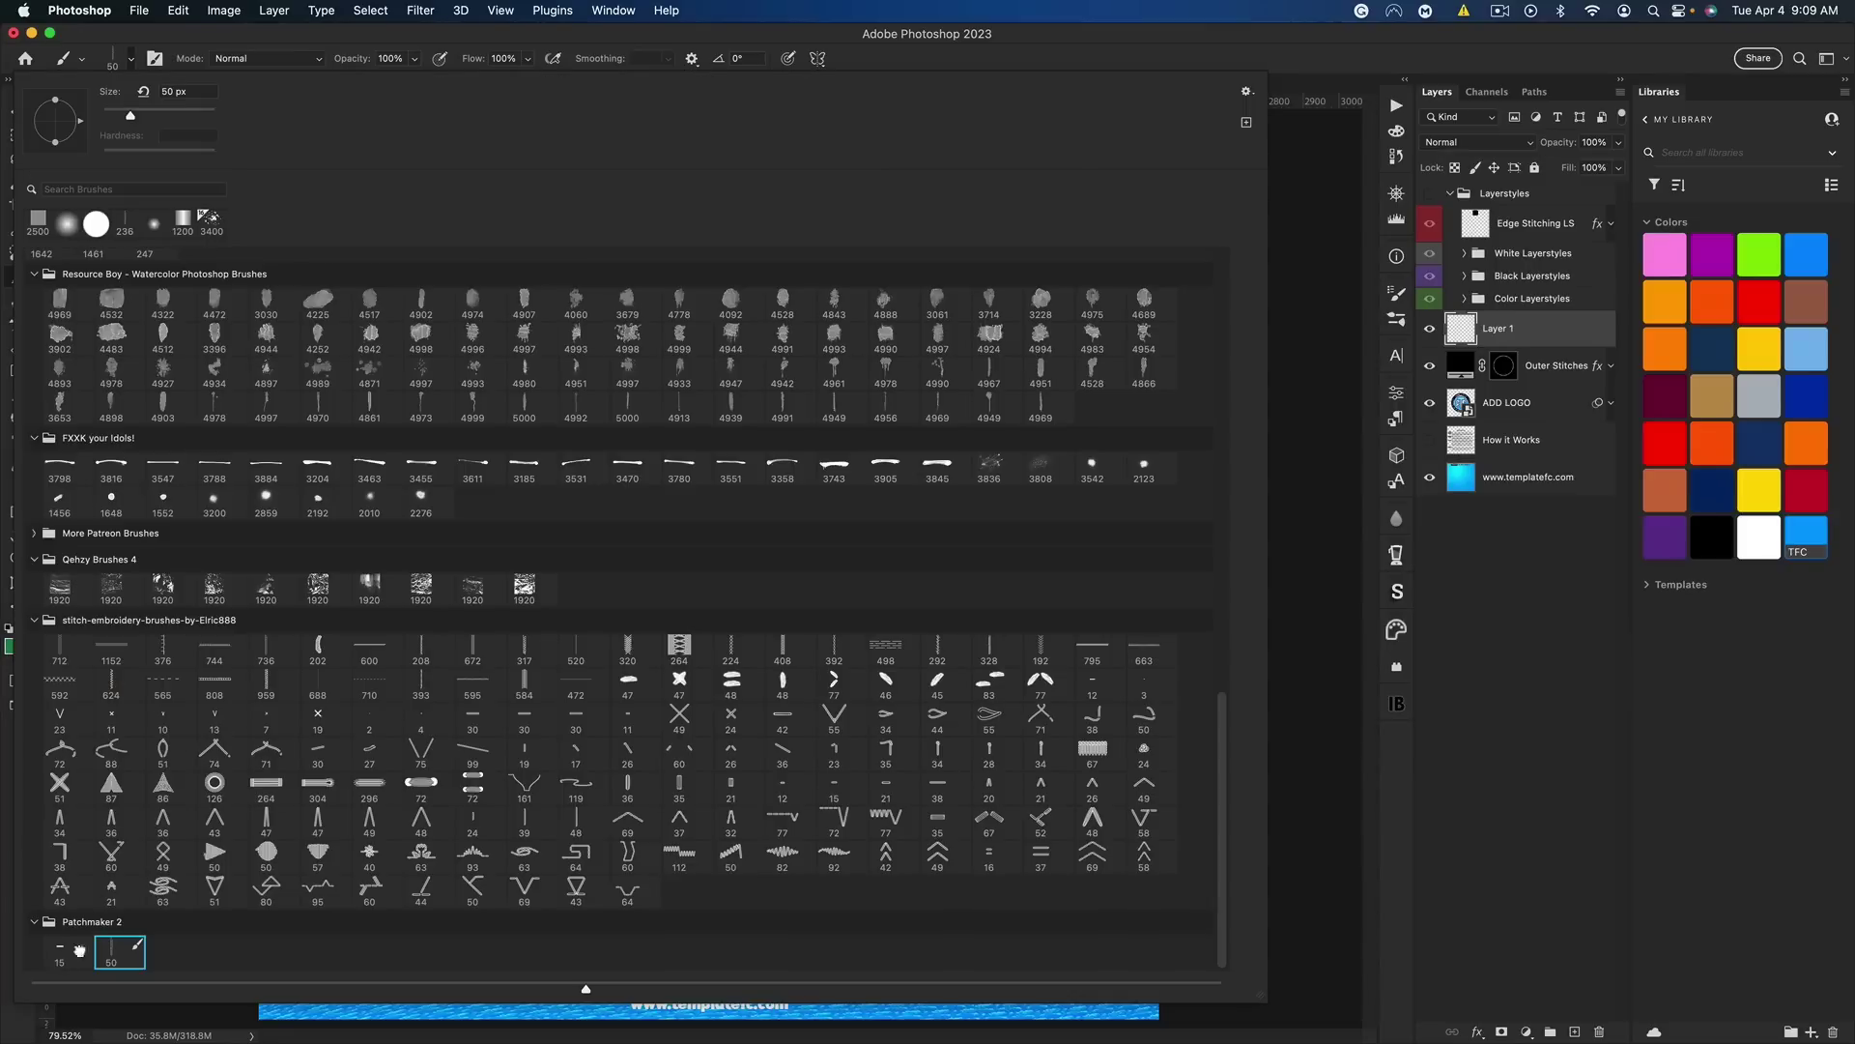
pyautogui.press(',')
pyautogui.click(1088, 66)
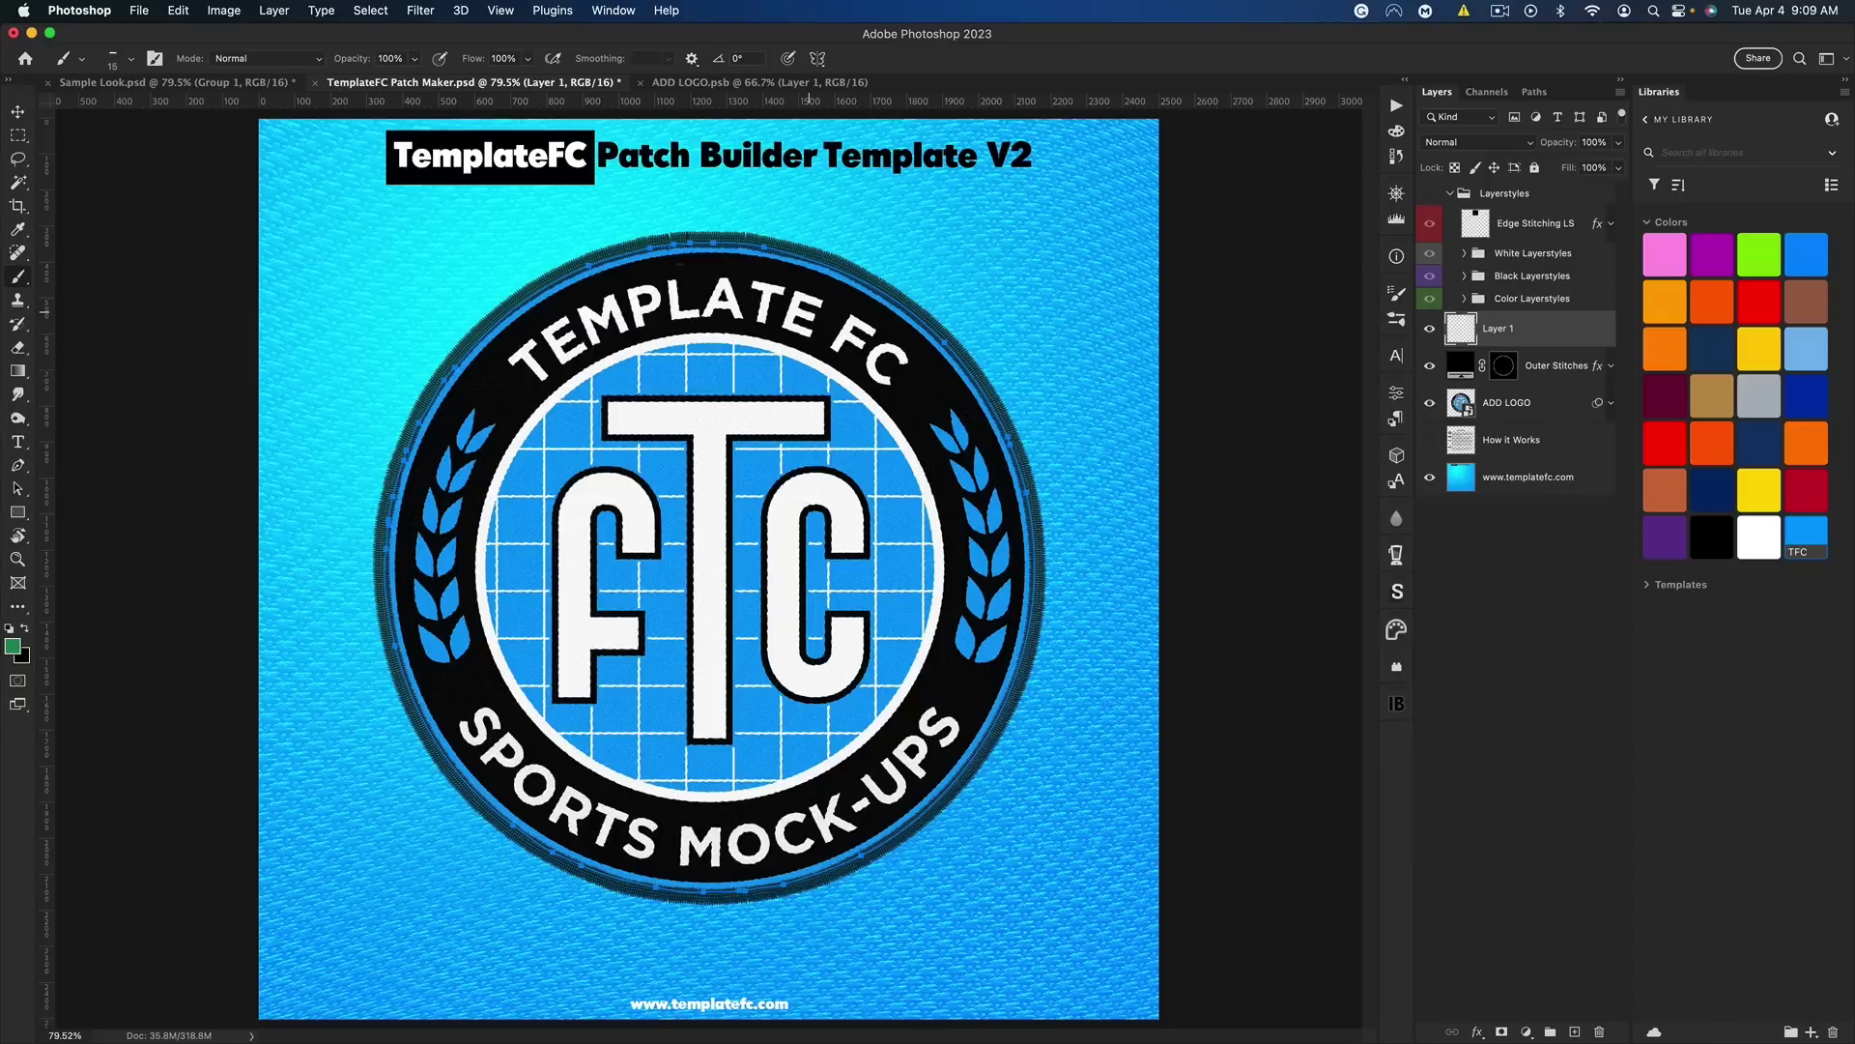
# Stroke the work path with the 15 px stitch brush on Layer 1, and delete the path
pyautogui.click(18, 468)
pyautogui.rightClick(638, 528)
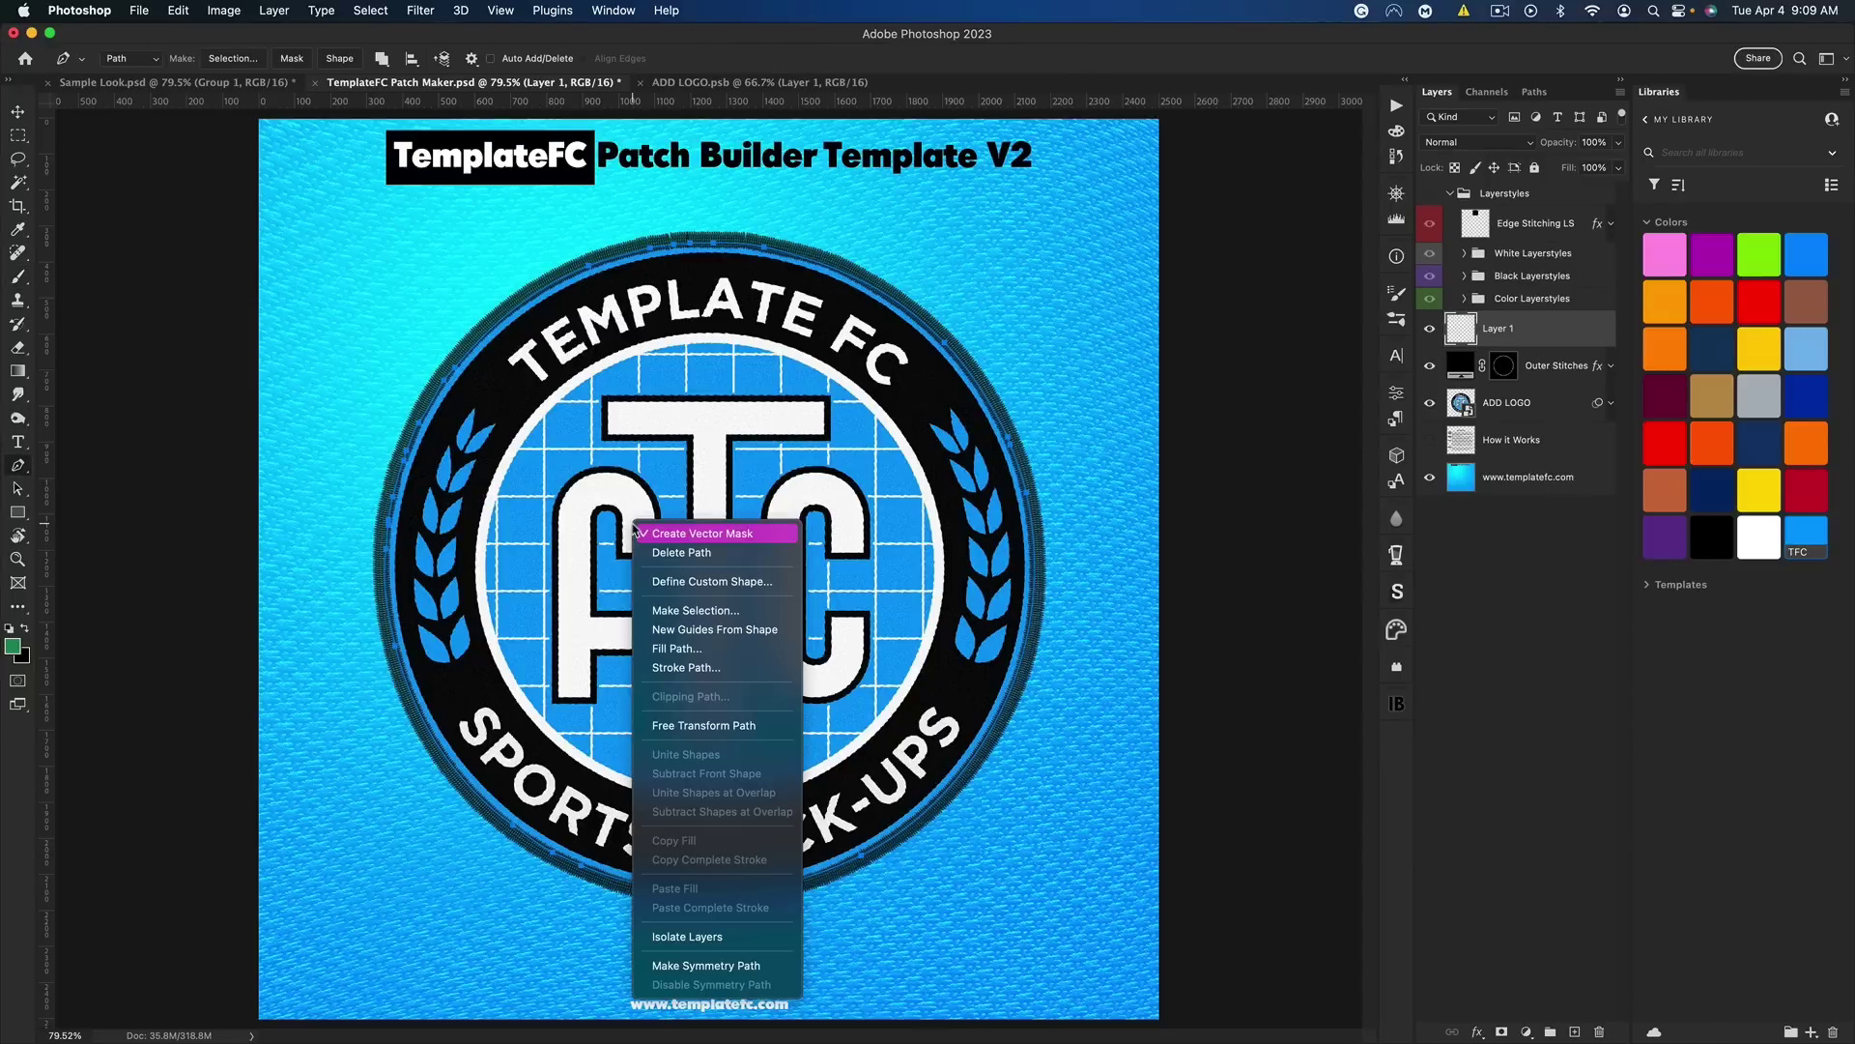
pyautogui.press('Escape')
pyautogui.press('i')
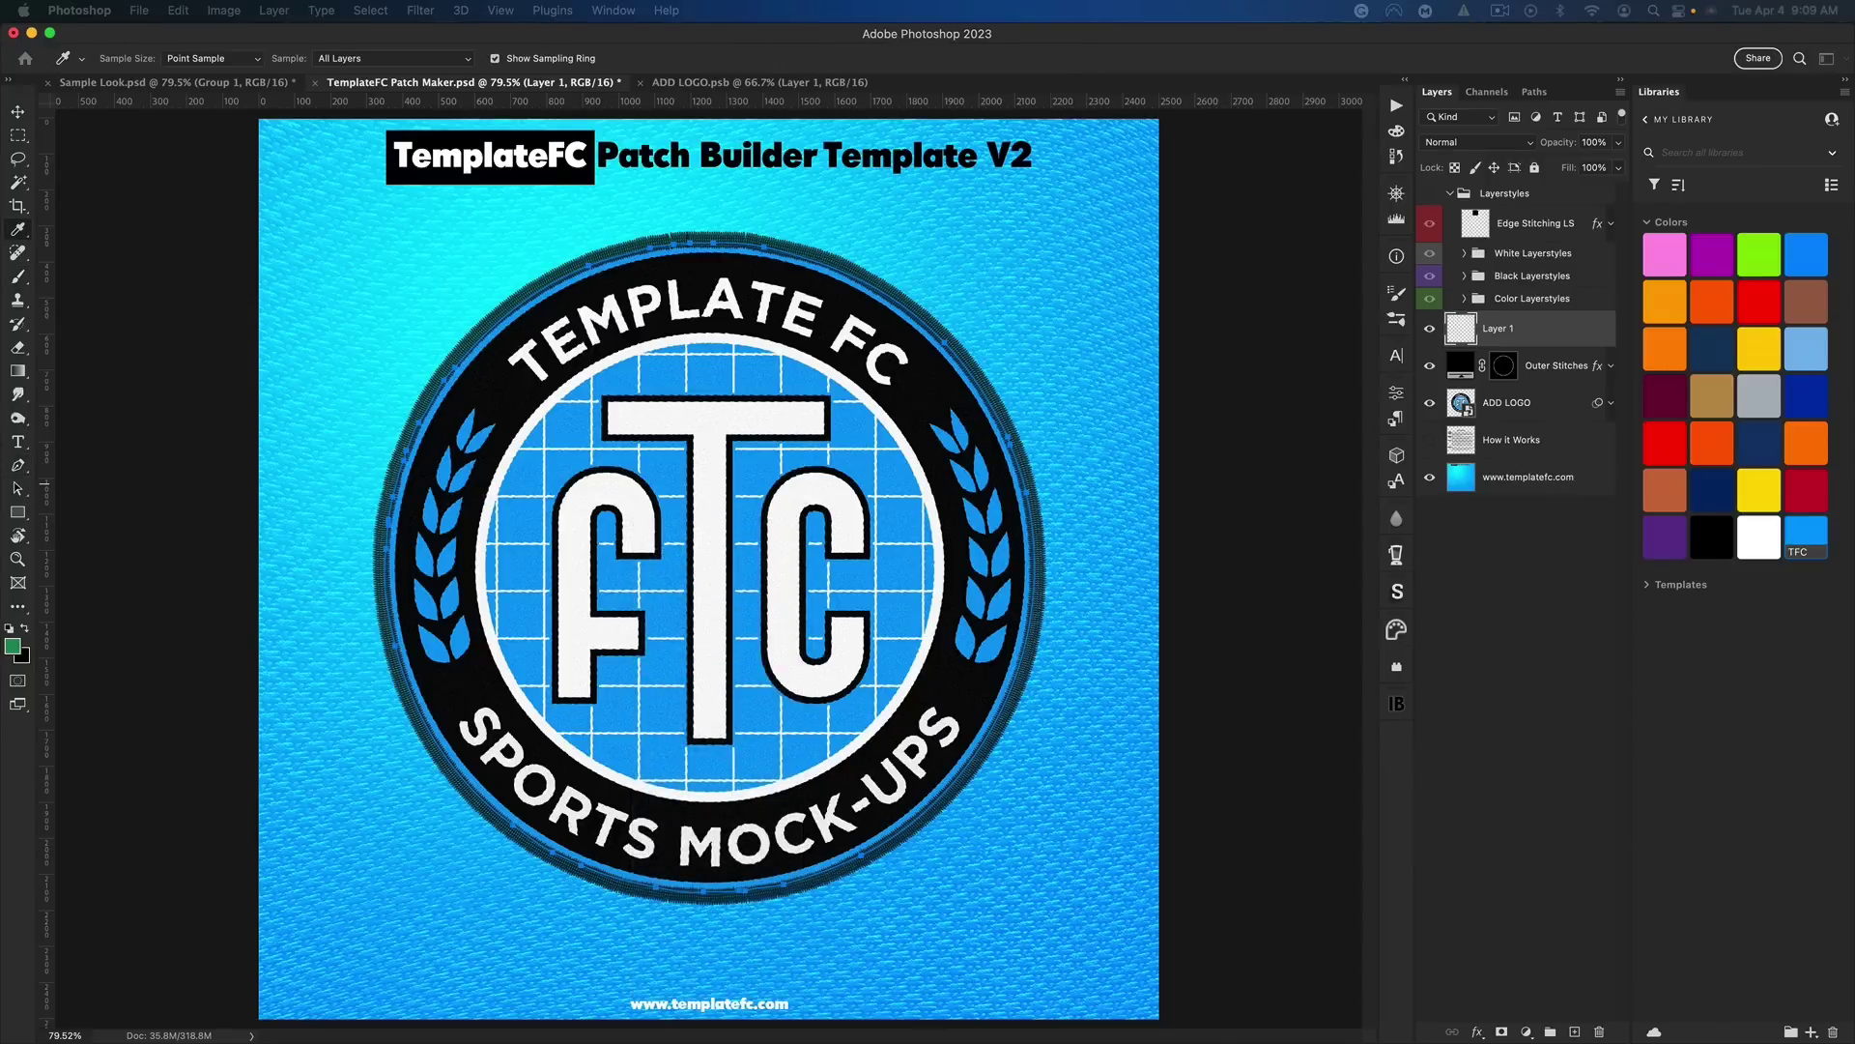
pyautogui.click(893, 501)
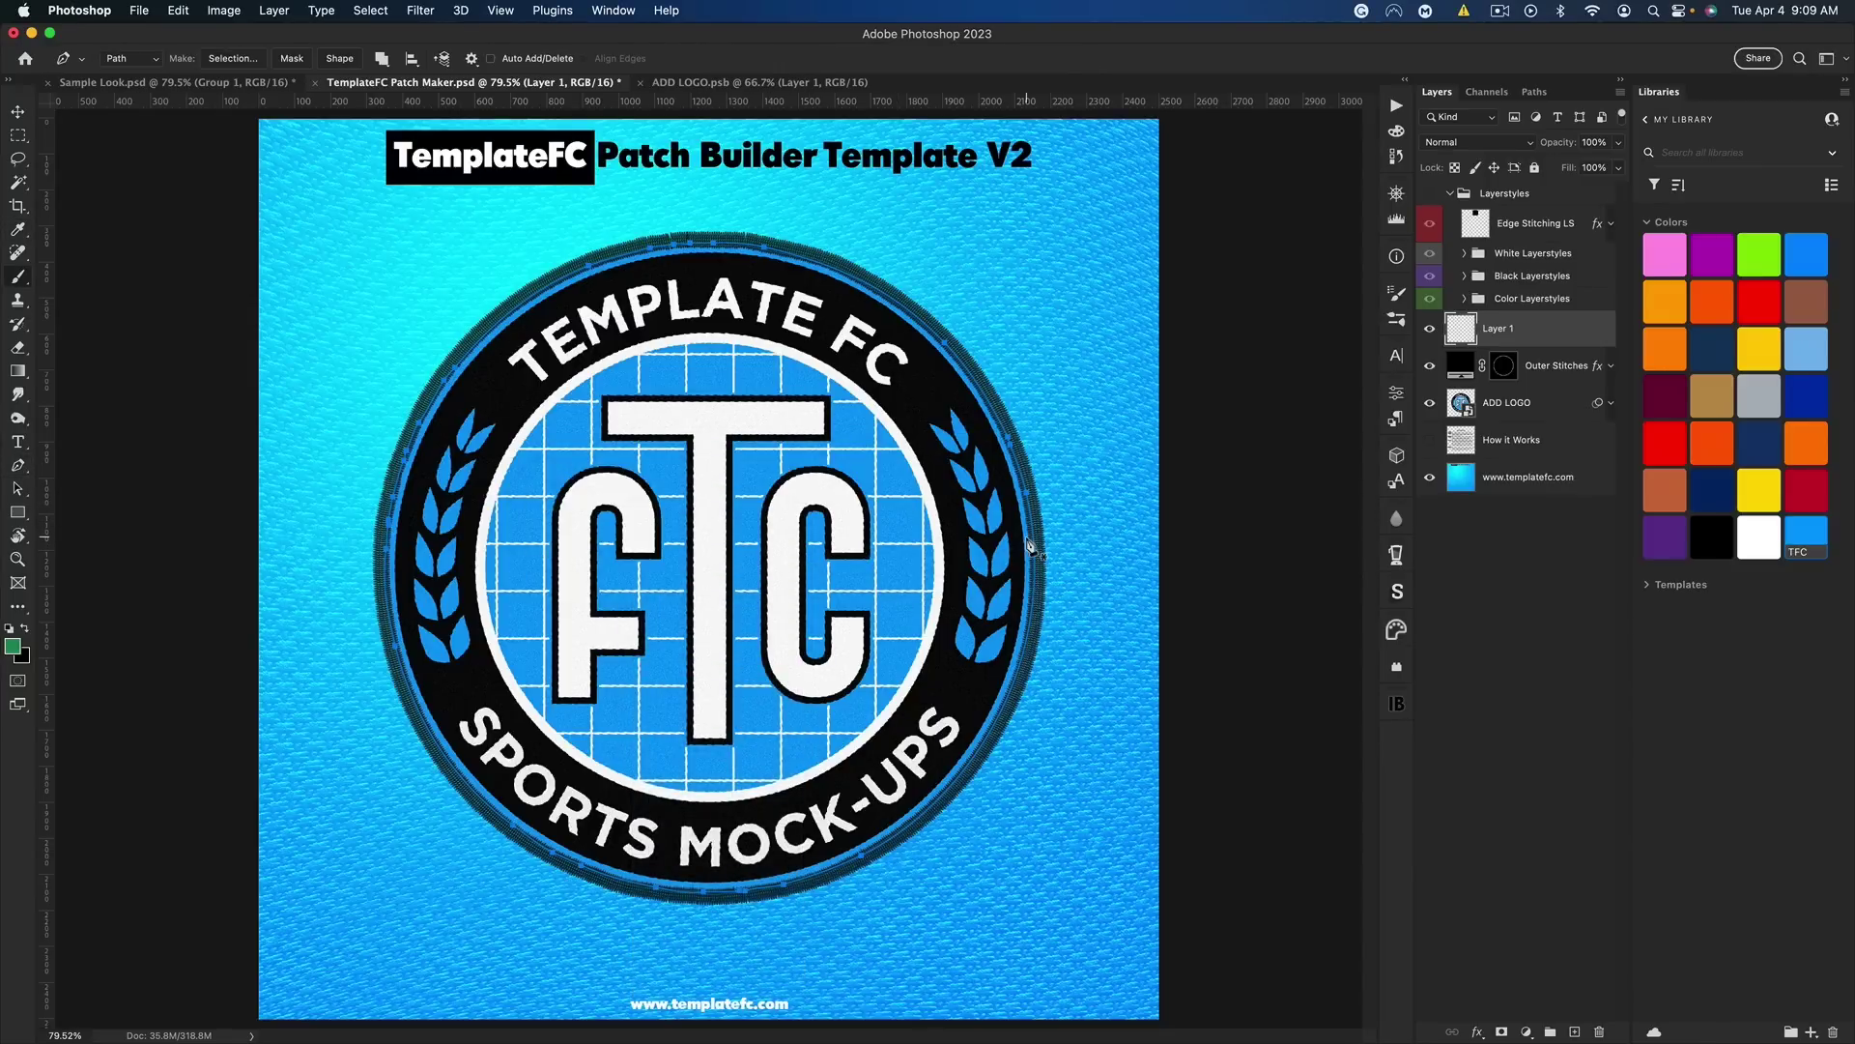
pyautogui.rightClick(852, 493)
pyautogui.click(871, 519)
# Create a white Solid Color fill layer masked by the outline of Layer 1's stitches, and delete Layer 1
pyautogui.keyDown('super'); pyautogui.click(1461, 328); pyautogui.keyUp('super')
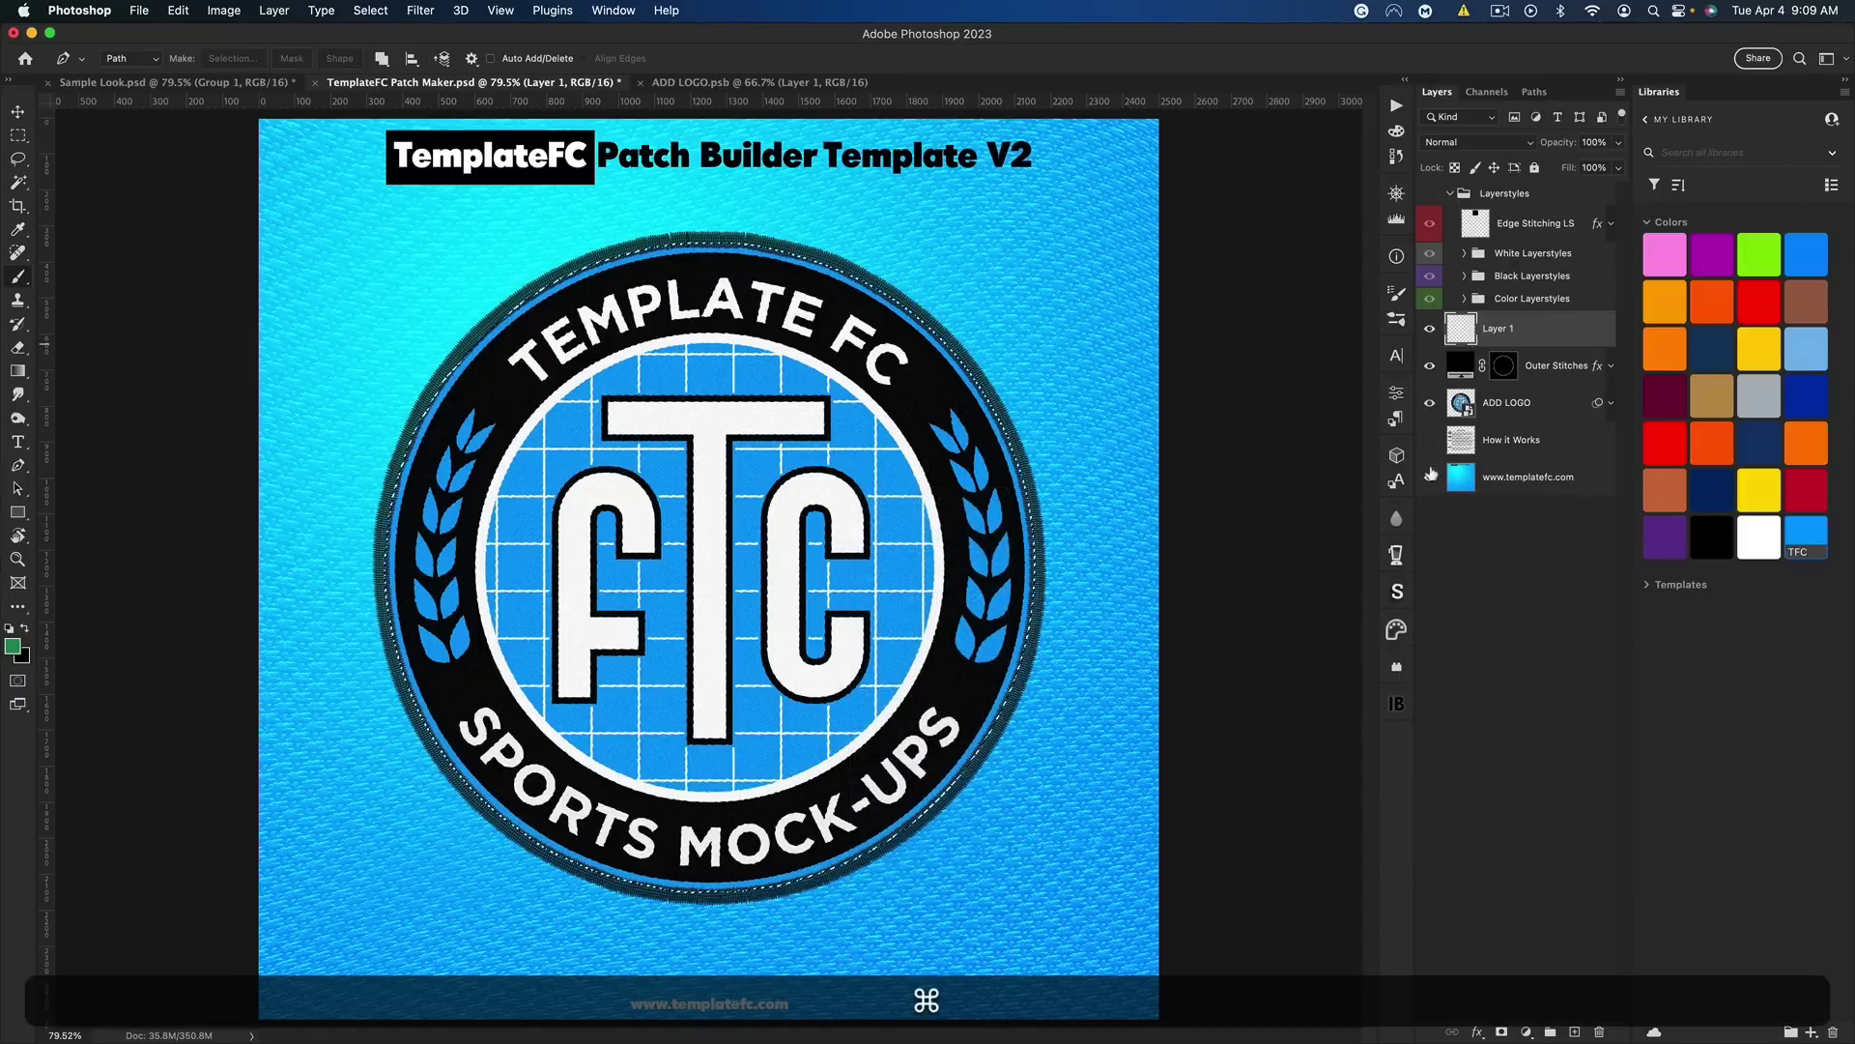
pyautogui.click(1526, 1032)
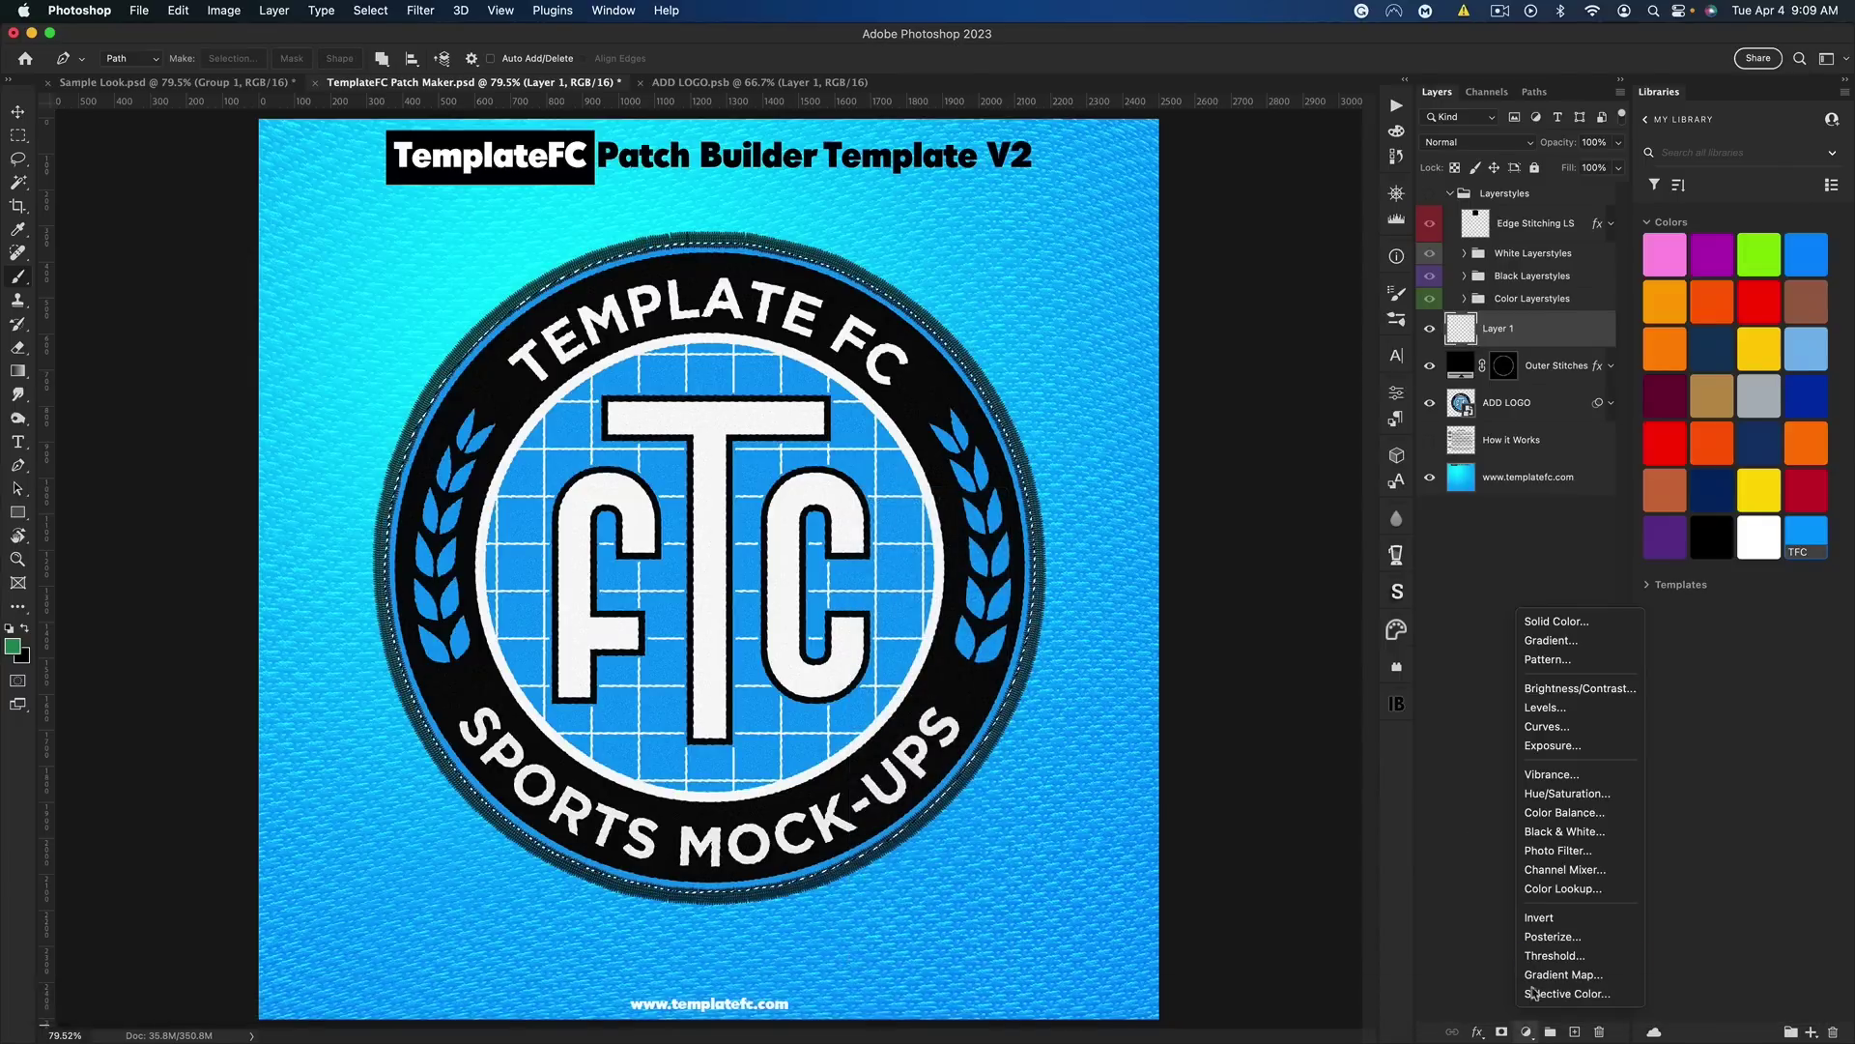
pyautogui.click(1556, 621)
pyautogui.click(319, 493)
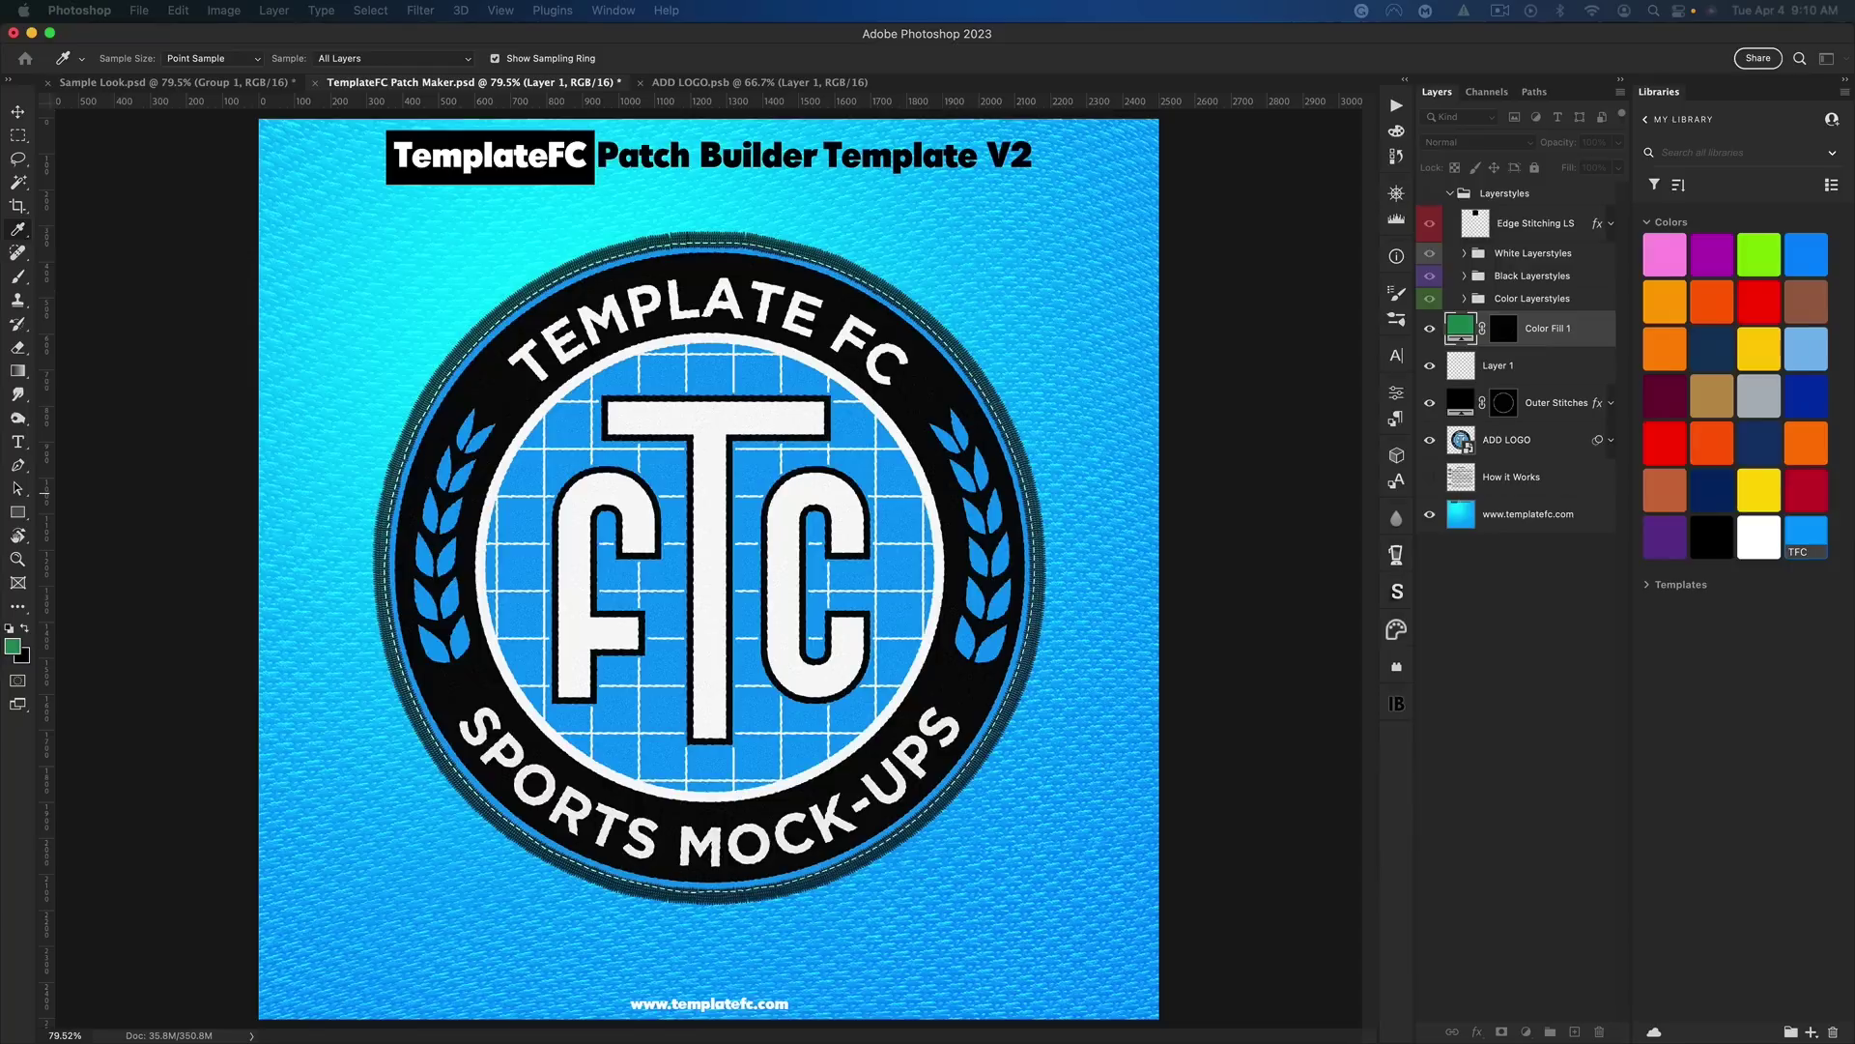
pyautogui.press('Return')
pyautogui.click(1530, 379)
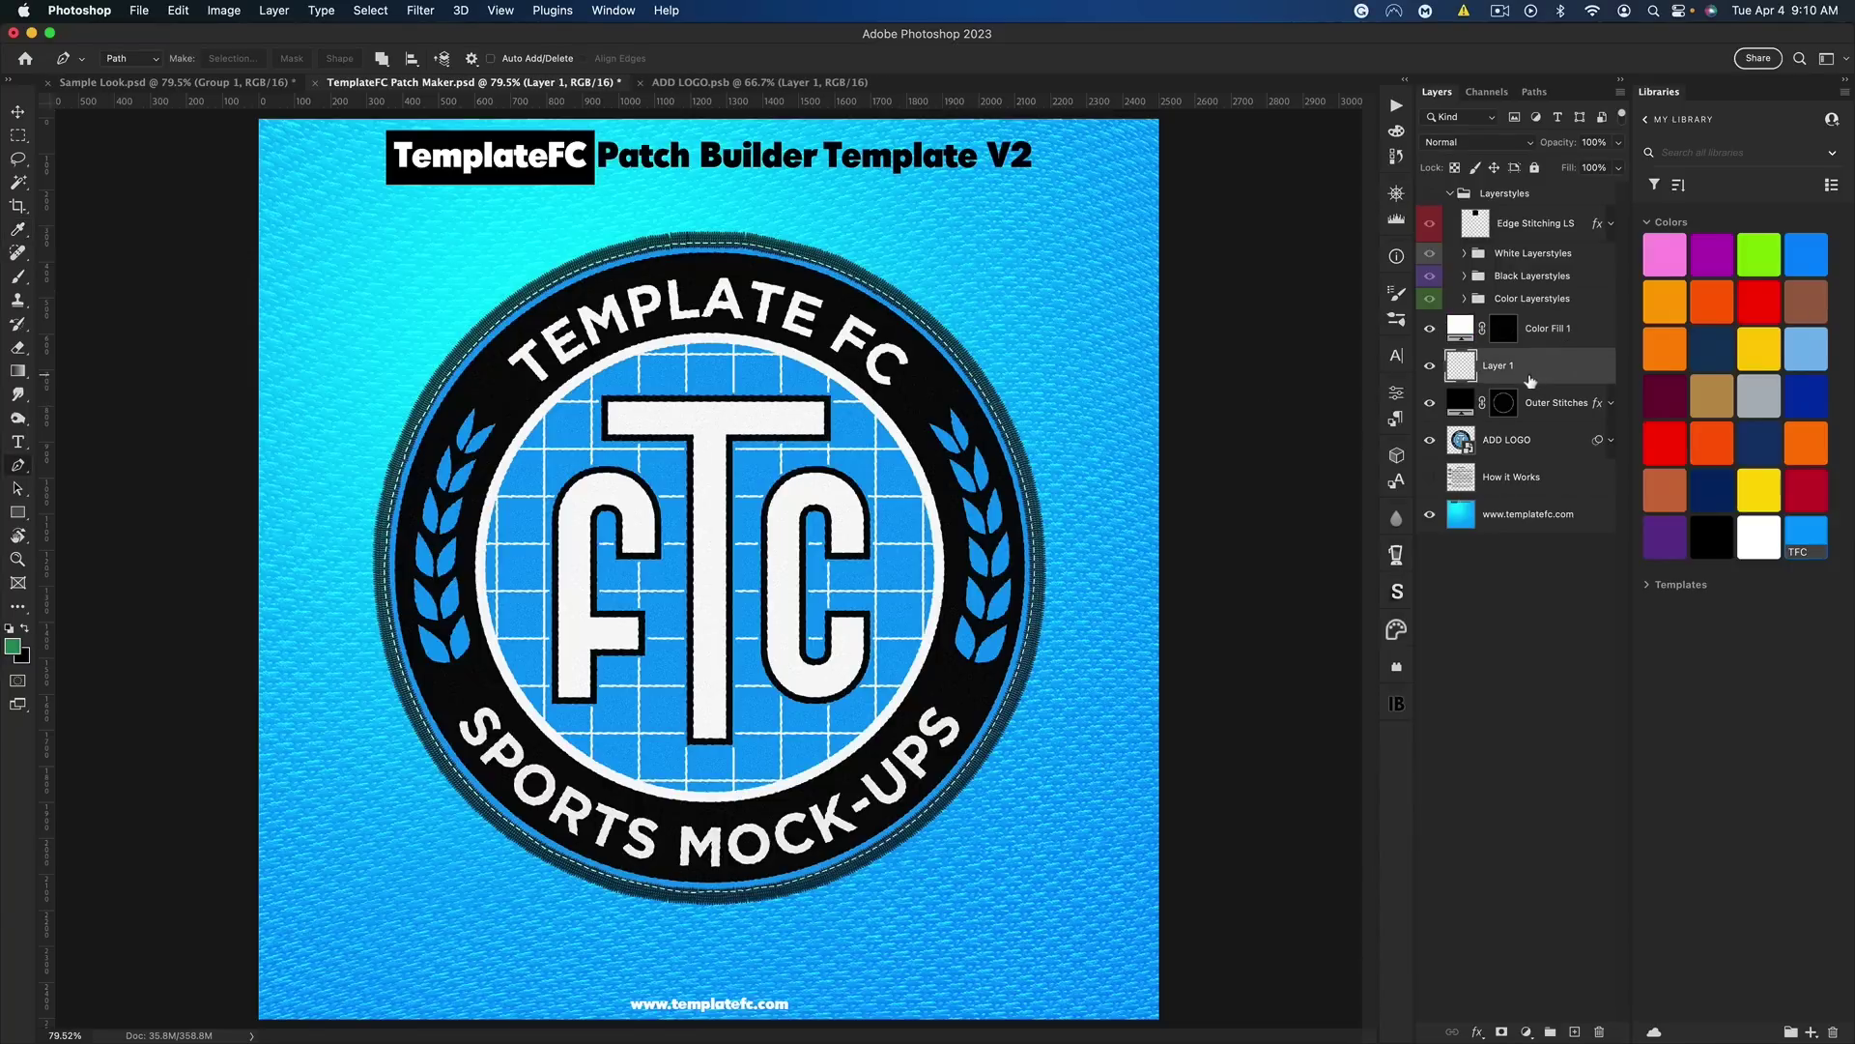
pyautogui.press('BackSpace')
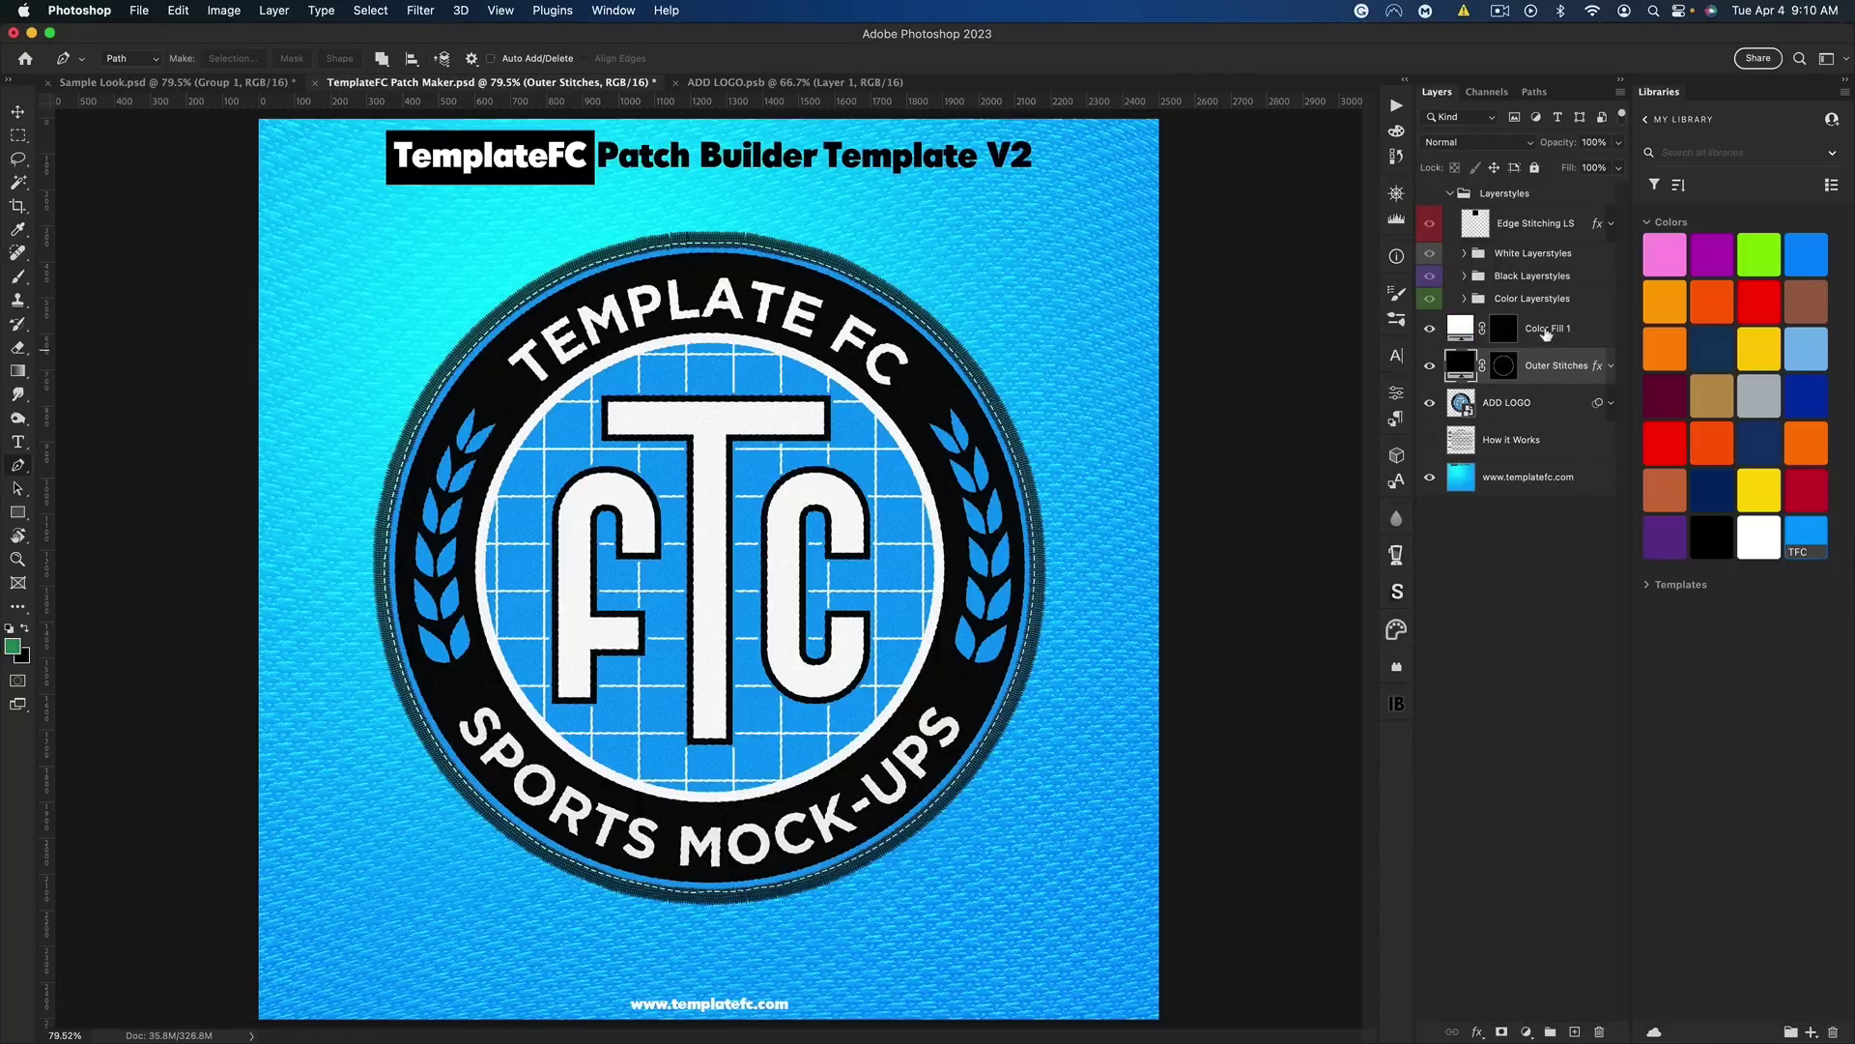
# Paste the copied Edge Stitching layer style onto the white Color Fill 1 layer
pyautogui.rightClick(1546, 334)
pyautogui.click(1612, 633)
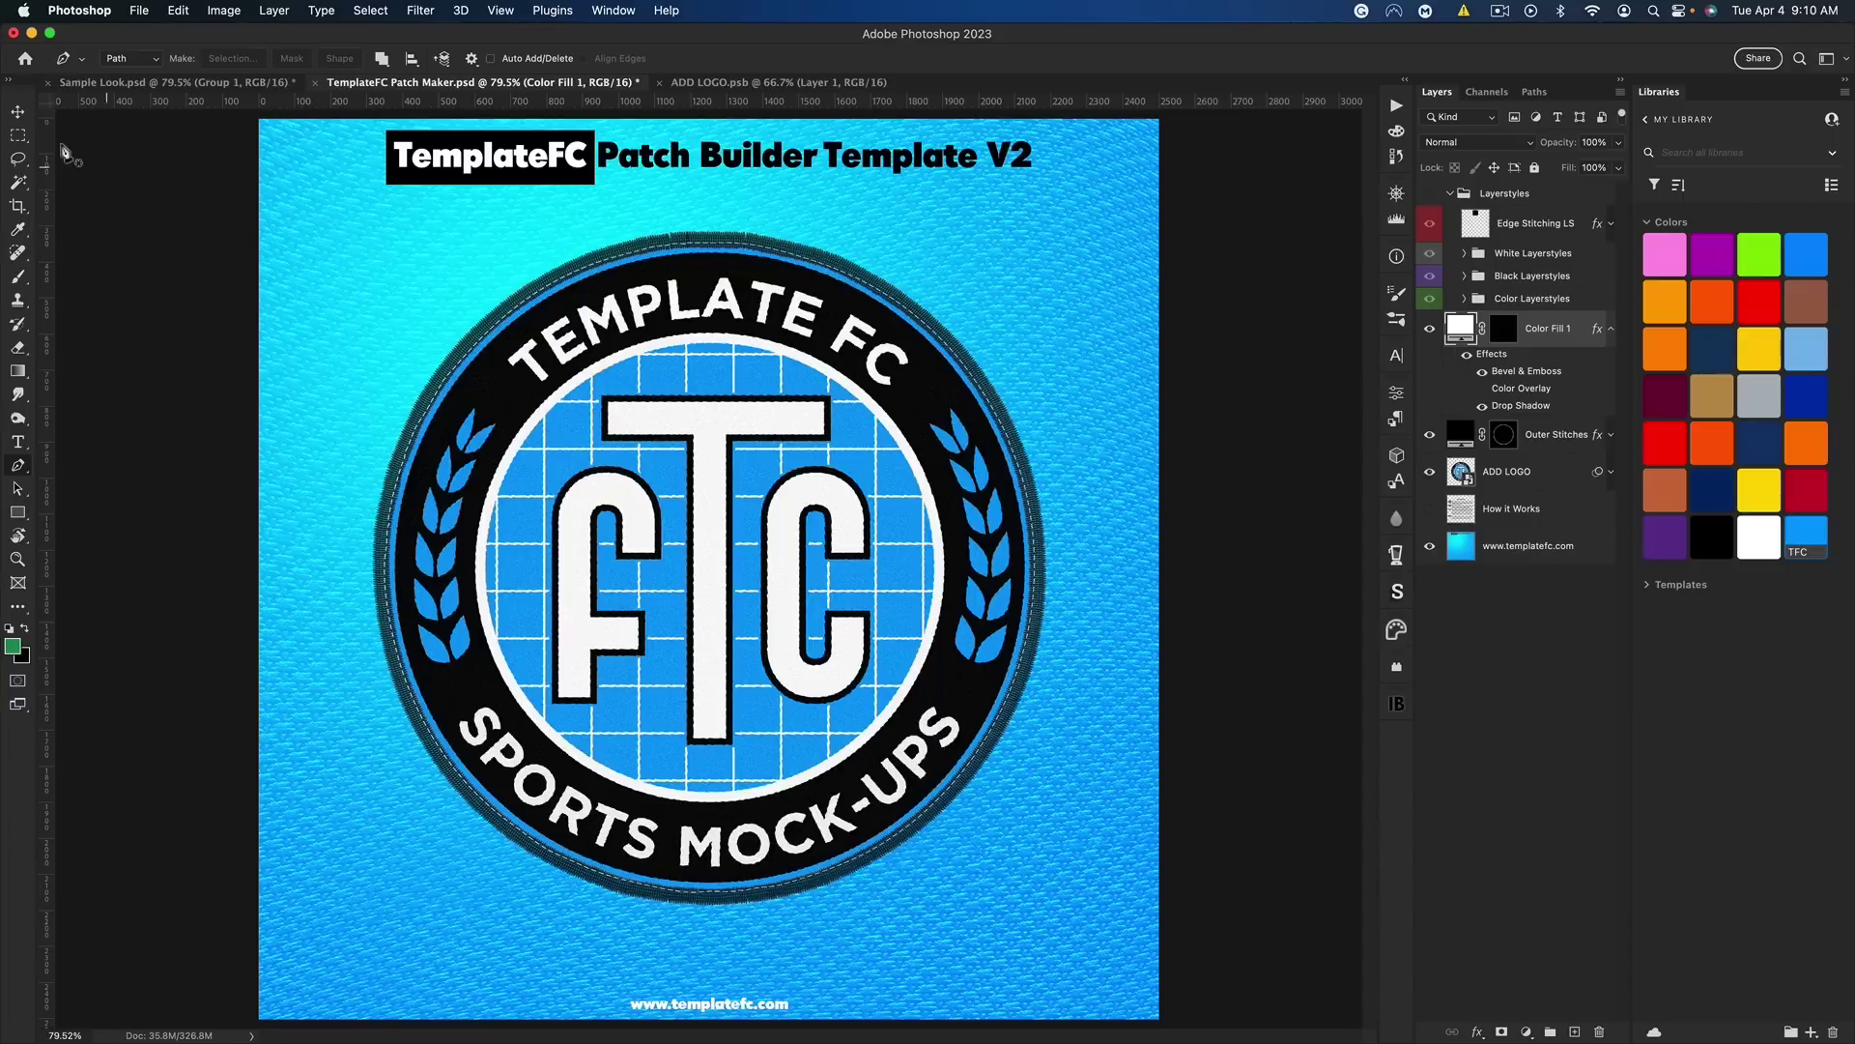
pyautogui.click(20, 113)
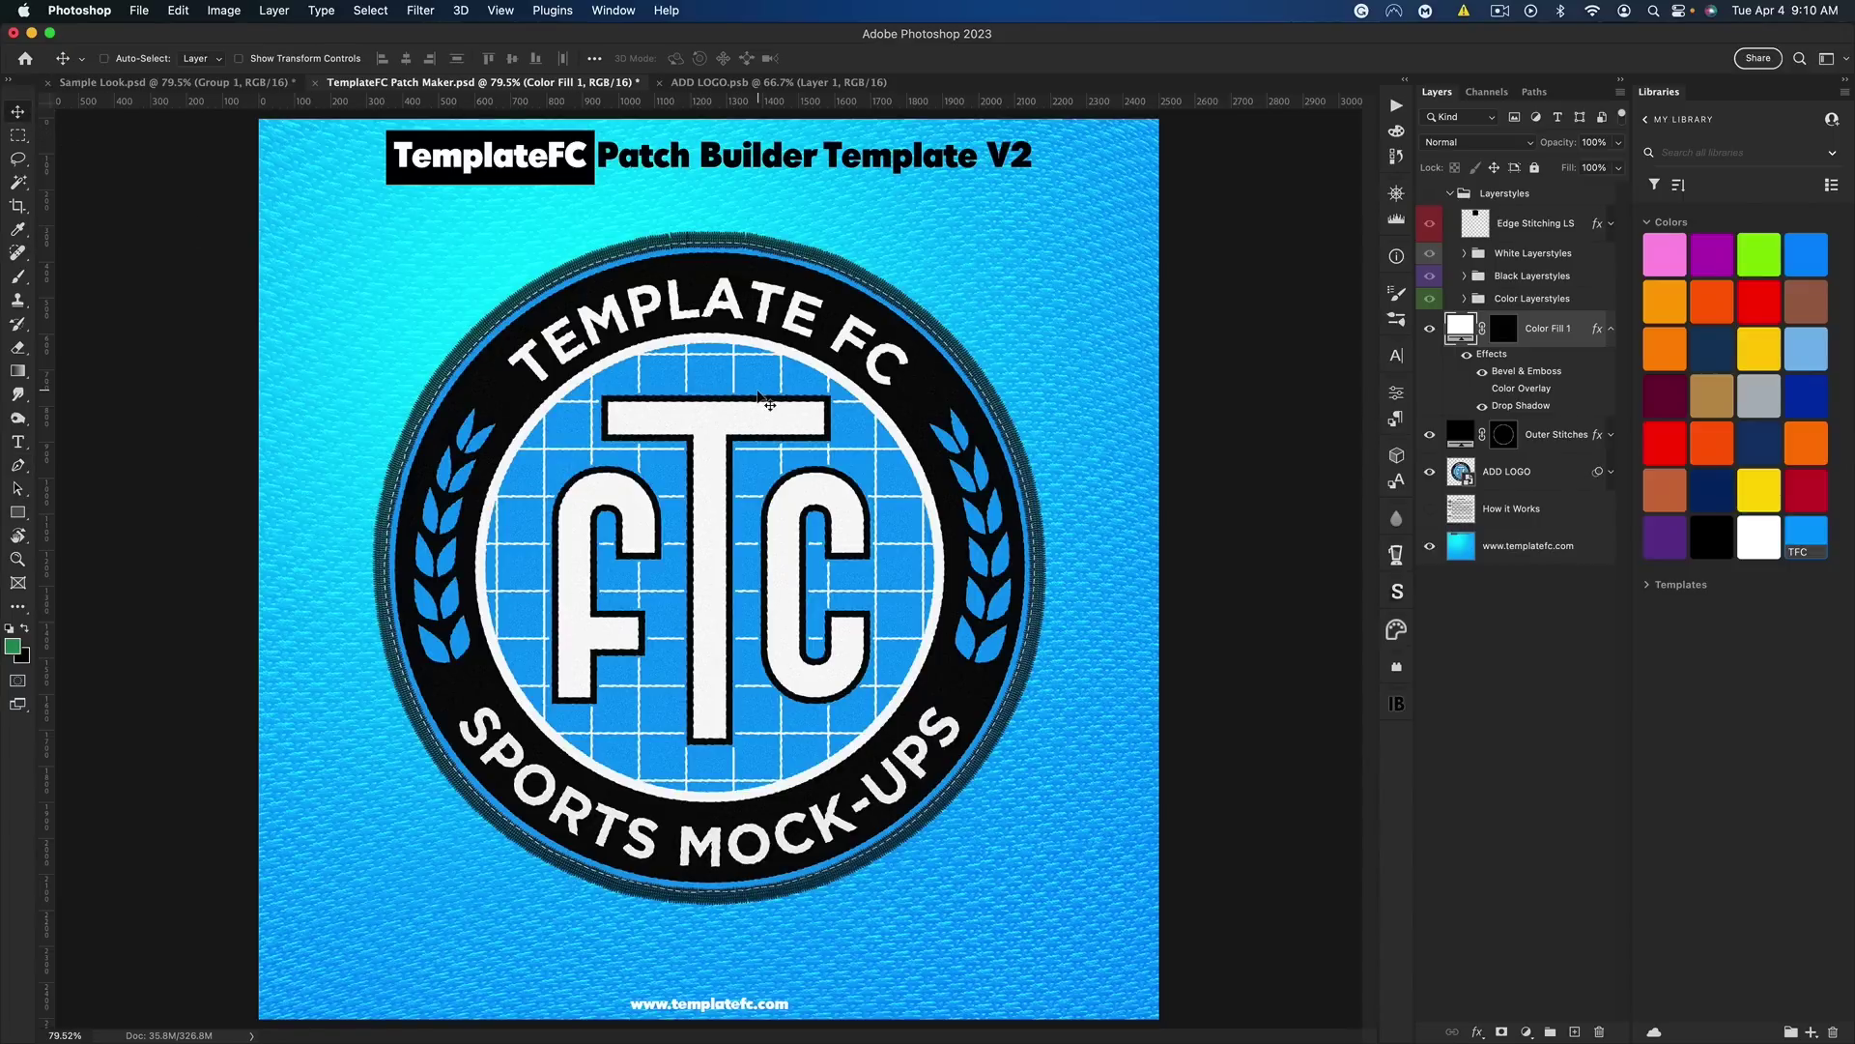
# Collapse the Color Fill 1 layer's effects list and rename the layer as Inner Stitches
pyautogui.click(1610, 329)
pyautogui.doubleClick(1548, 328)
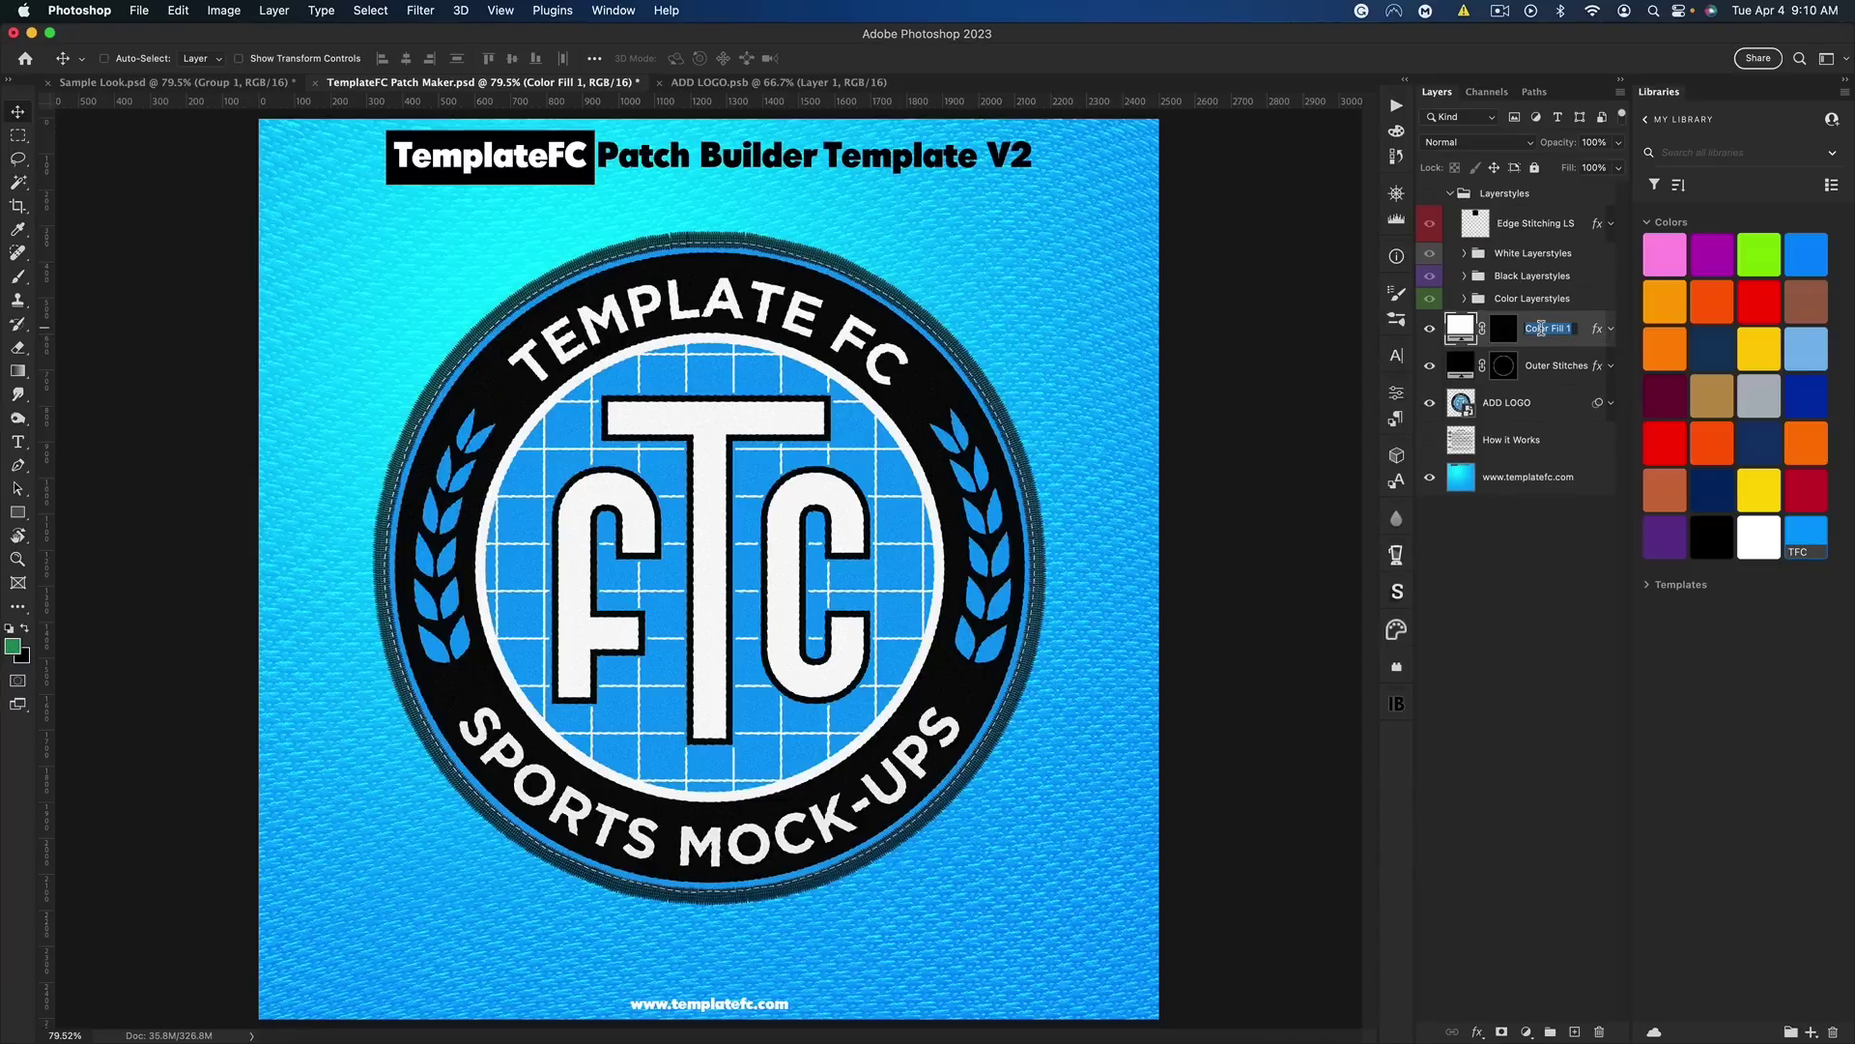
pyautogui.write('Nner Stitch')
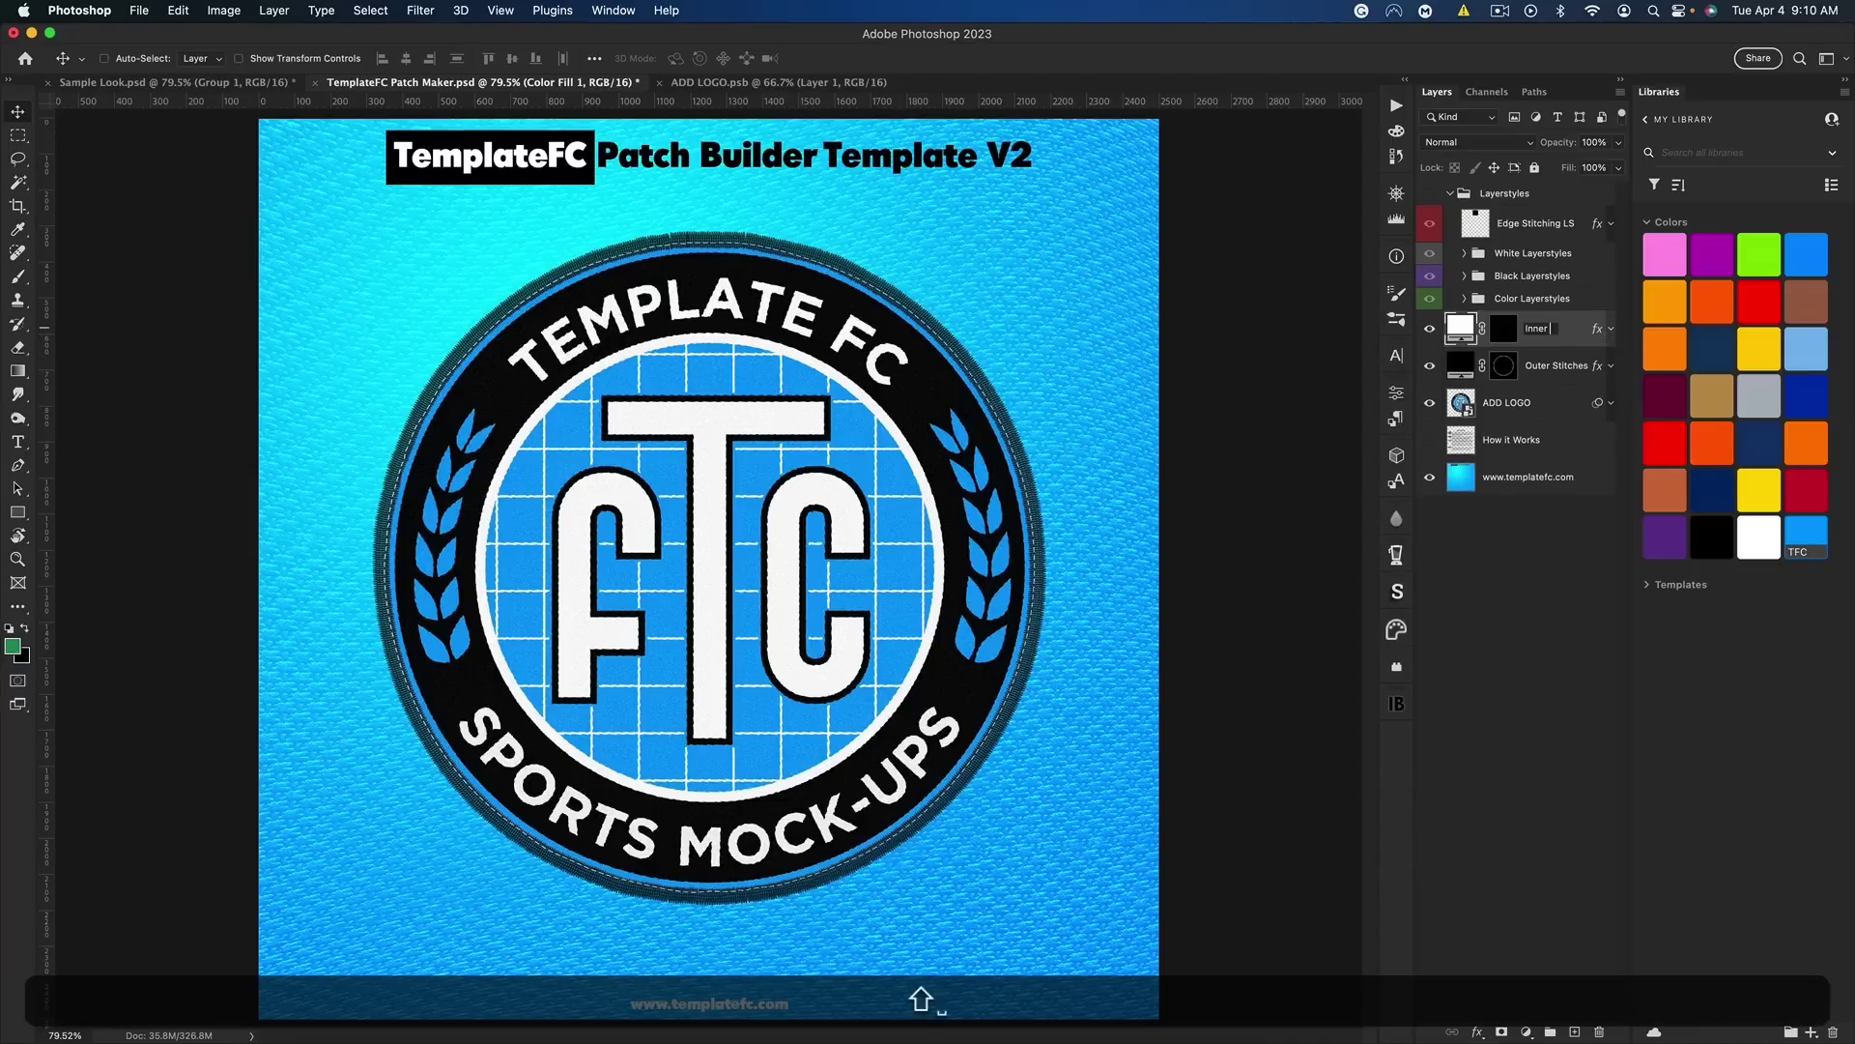
pyautogui.write('es')
pyautogui.press('Return')
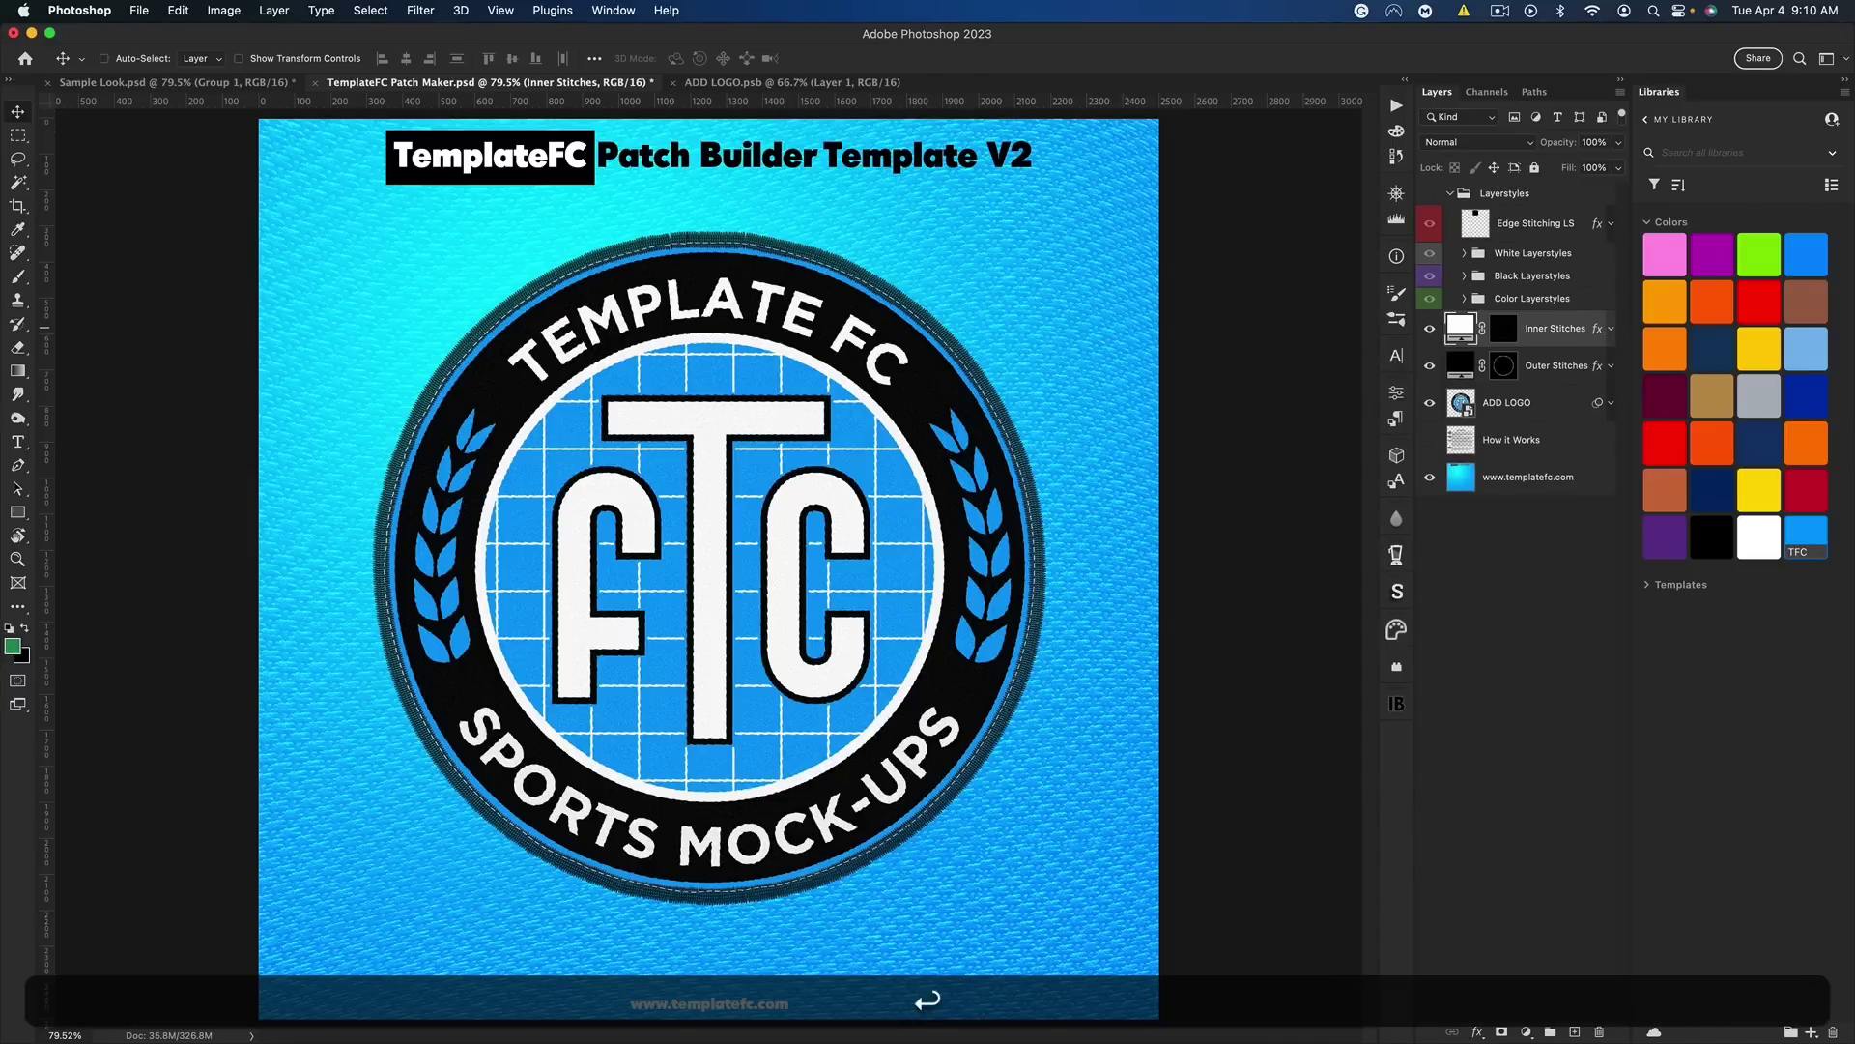